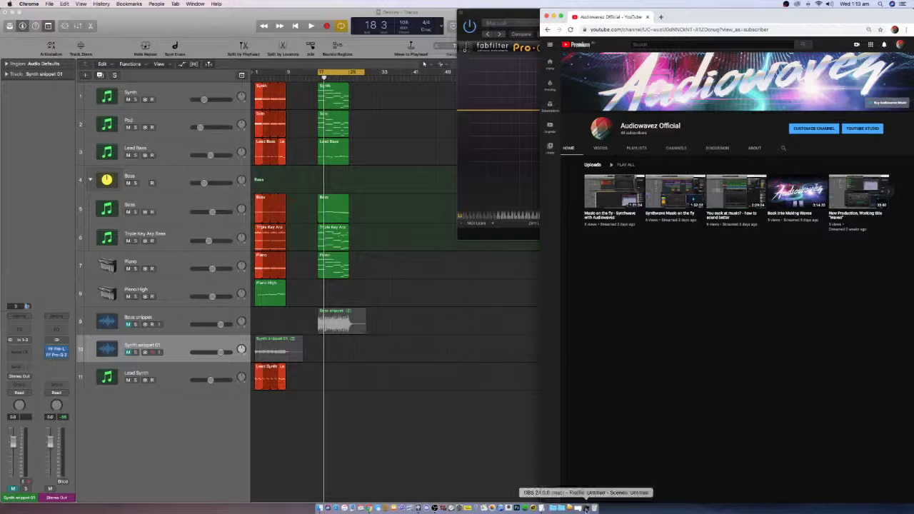
- Check the running stream in OBS, search for fb in a new browser tab, and view the live post on Facebook, closing the tab
left_click(586, 508)
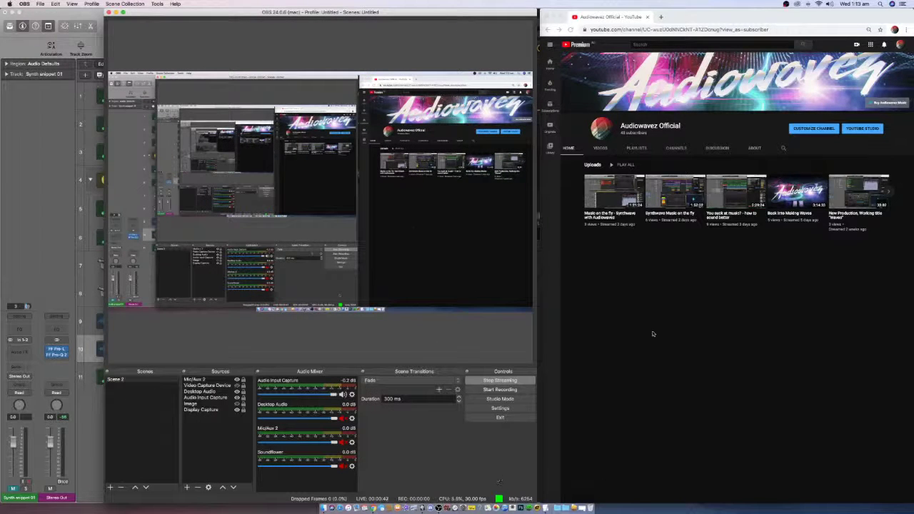
left_click(769, 20)
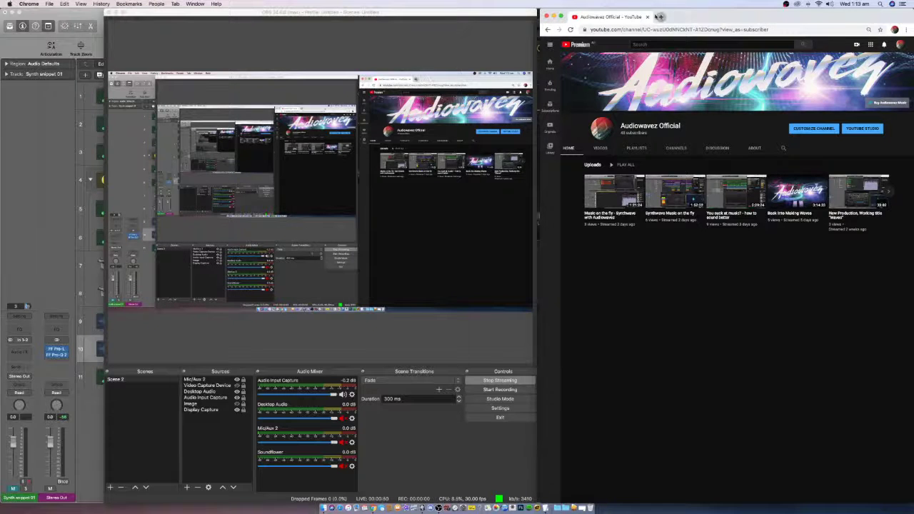
left_click(660, 17)
left_click(732, 160)
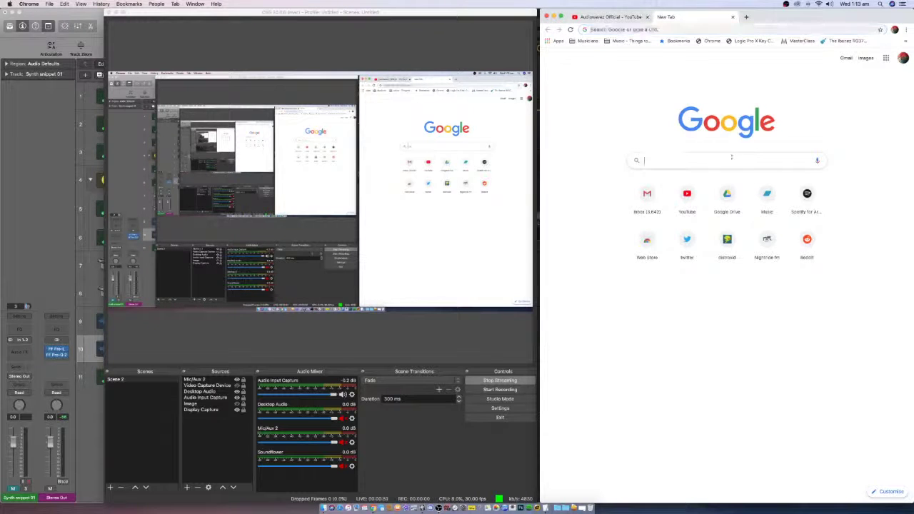
type("fb")
key("Return")
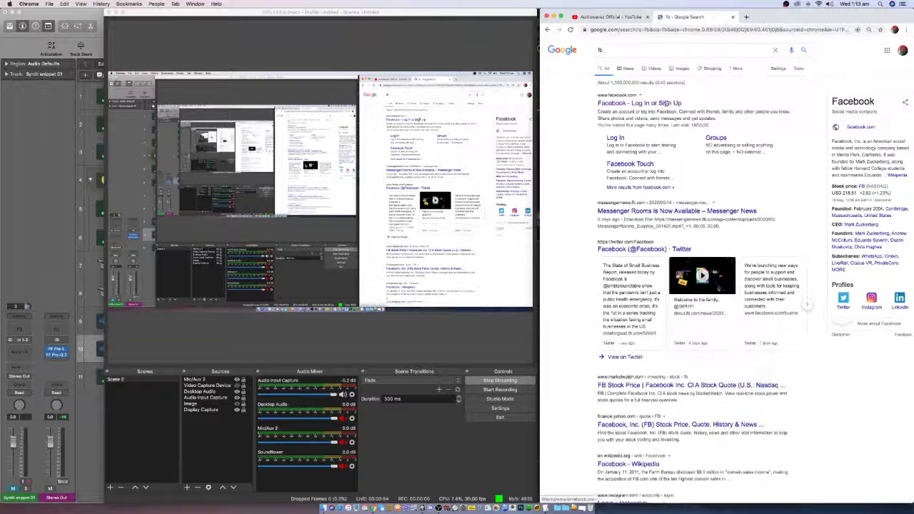
left_click(614, 103)
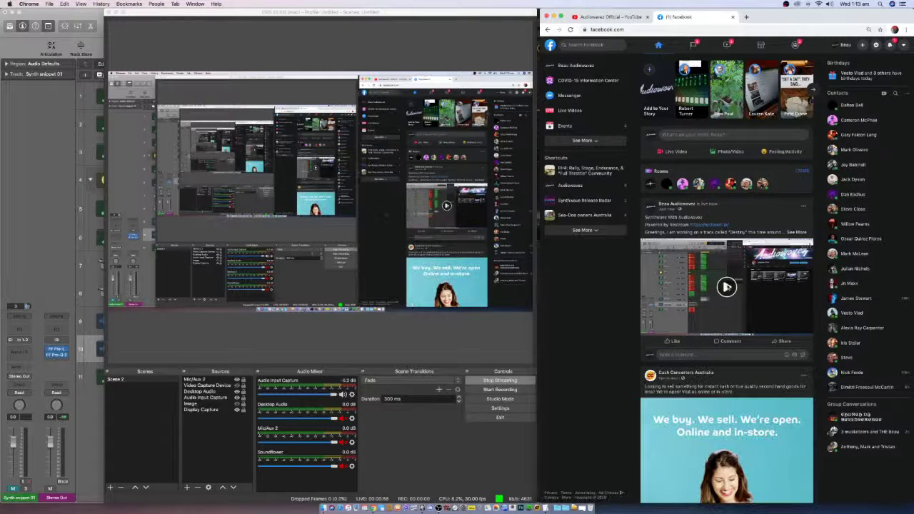
left_click(732, 17)
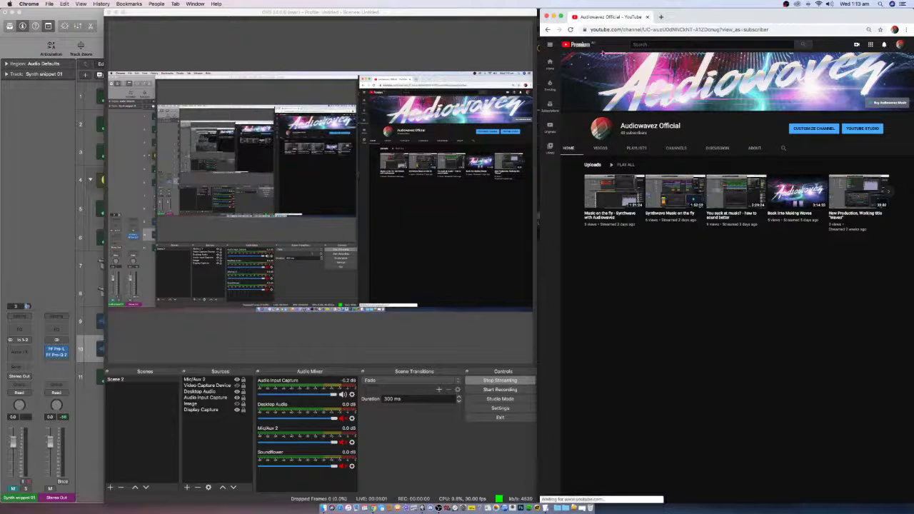
- Reload the Audiowavez Official channel page, minimize OBS, and watch the Synthwave With Audiowavez stream listed there
key("super+r")
left_click(116, 13)
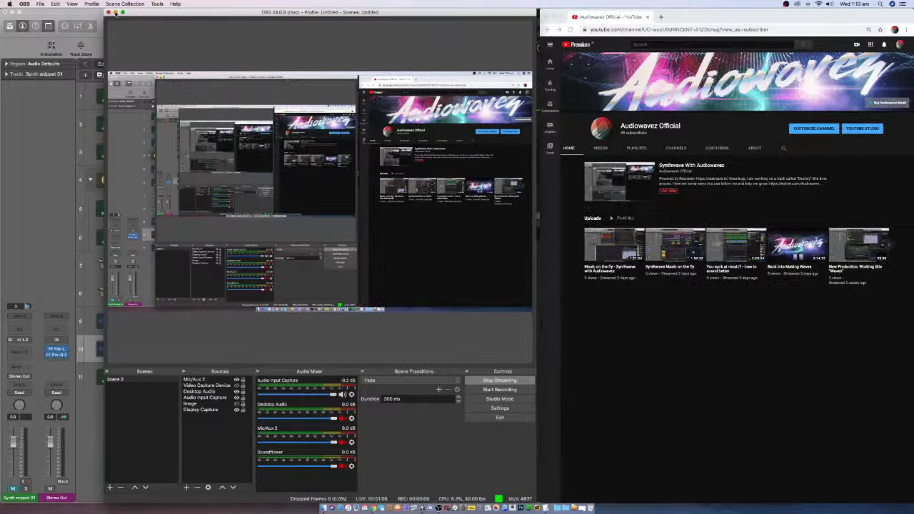
left_click(116, 13)
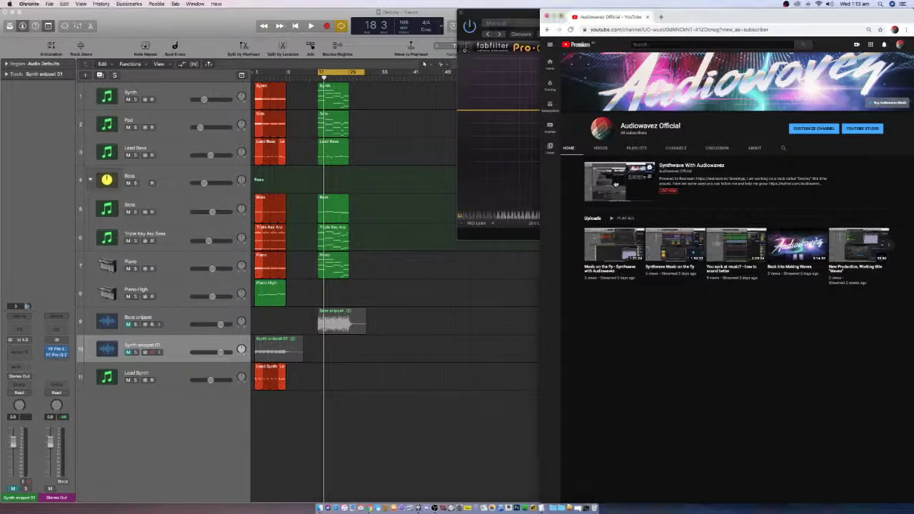
left_click(625, 183)
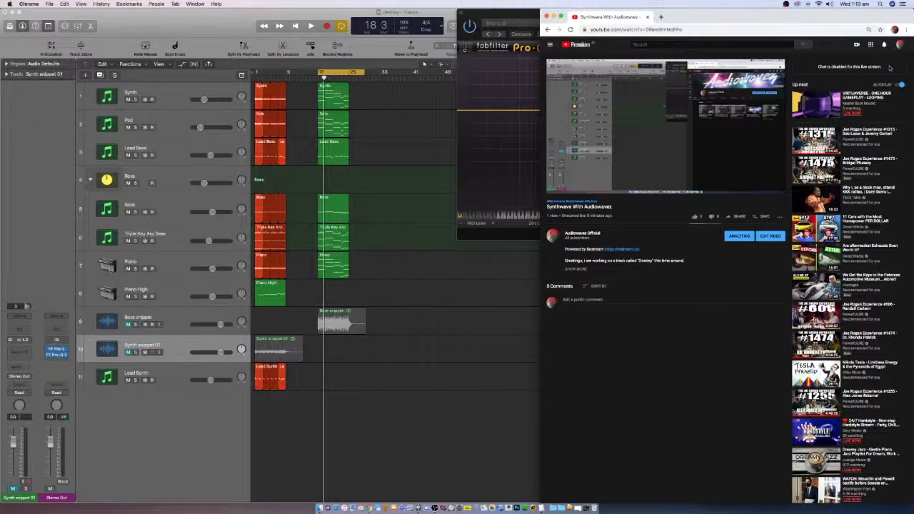
mouse_move(679, 163)
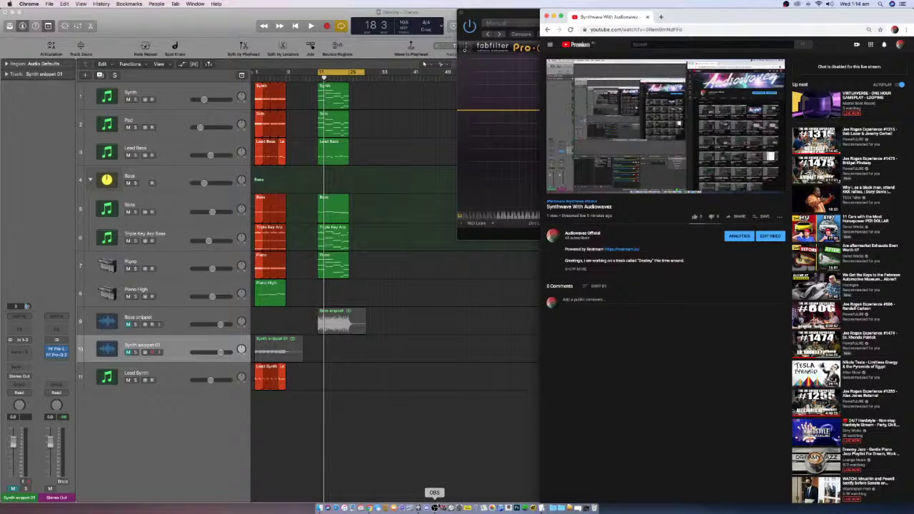
- Unmute Mic/Aux 2 in the OBS audio mixer and minimize the OBS window
left_click(434, 508)
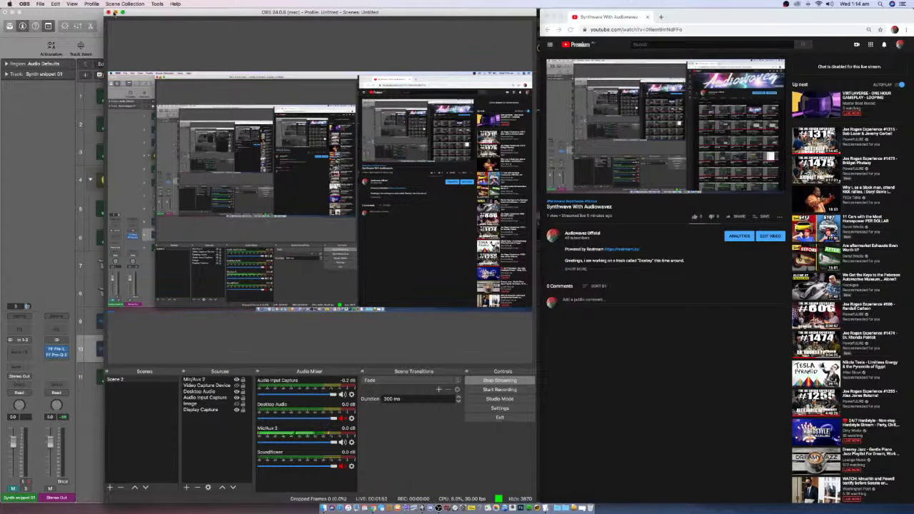
left_click(116, 12)
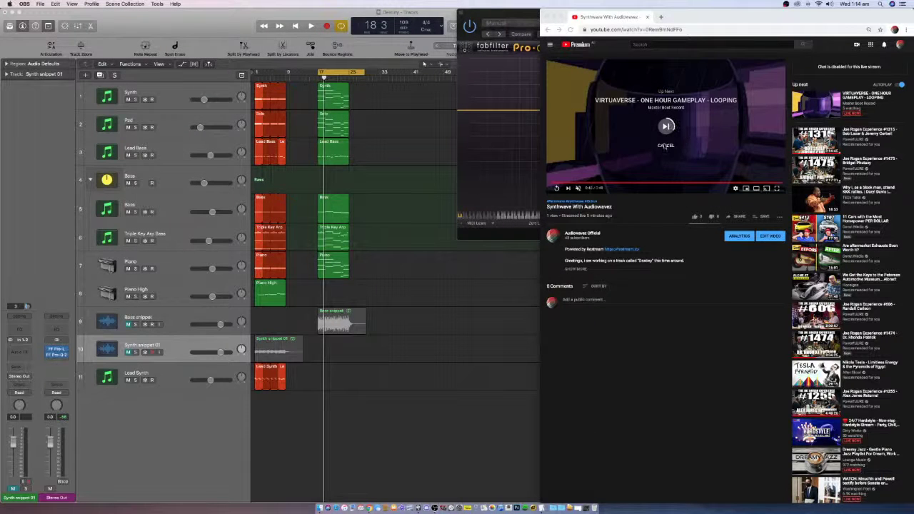
- Cancel the upcoming video's autoplay, return to the own channel page, and open the current Synthwave With Audiowavez live stream
left_click(664, 147)
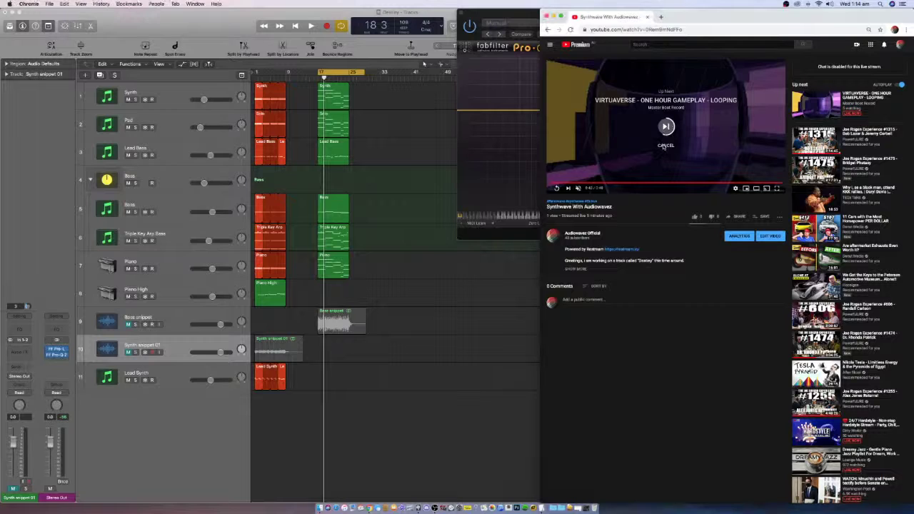
left_click(665, 146)
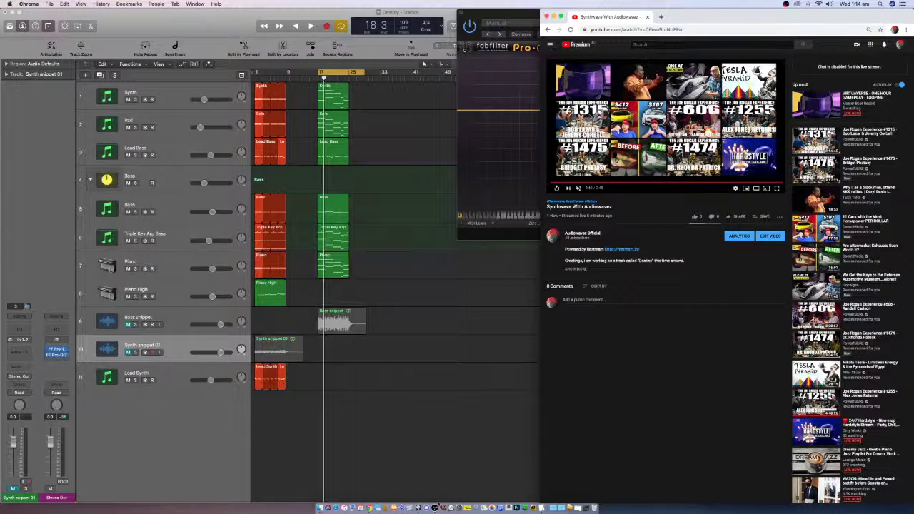
left_click(585, 504)
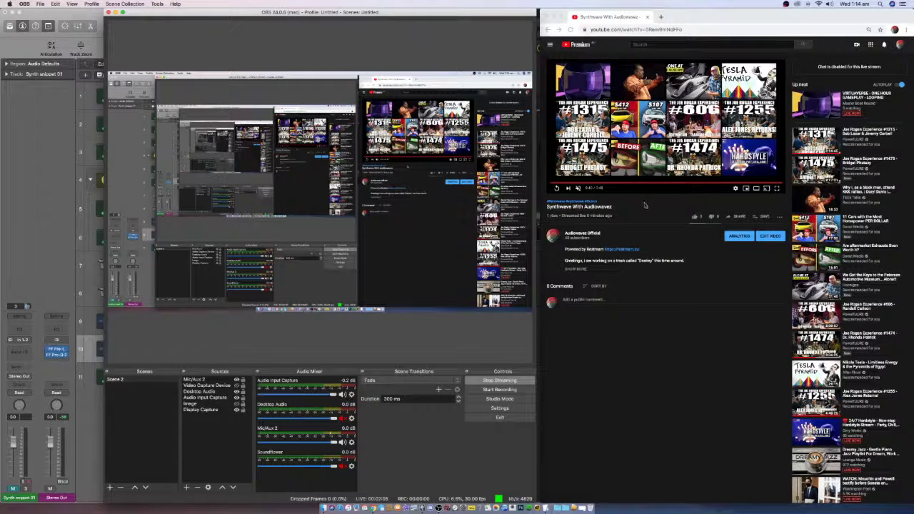
left_click(588, 33)
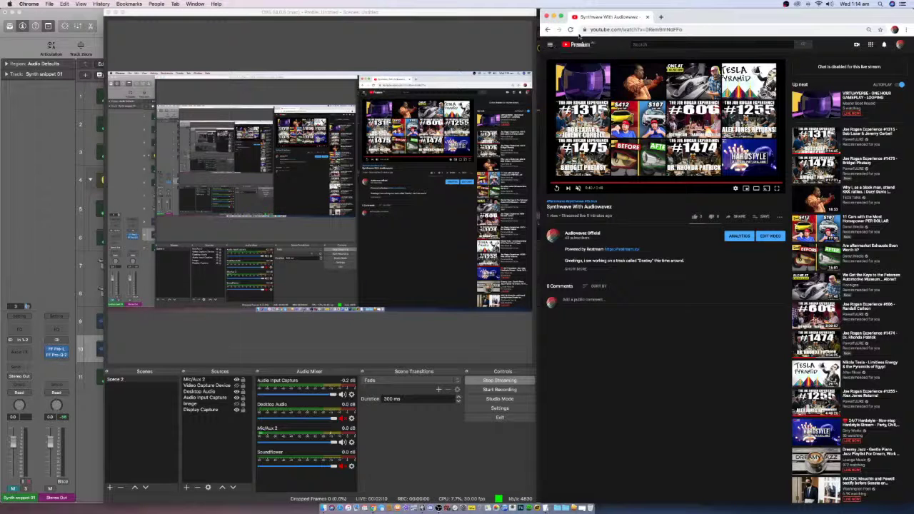
left_click(900, 44)
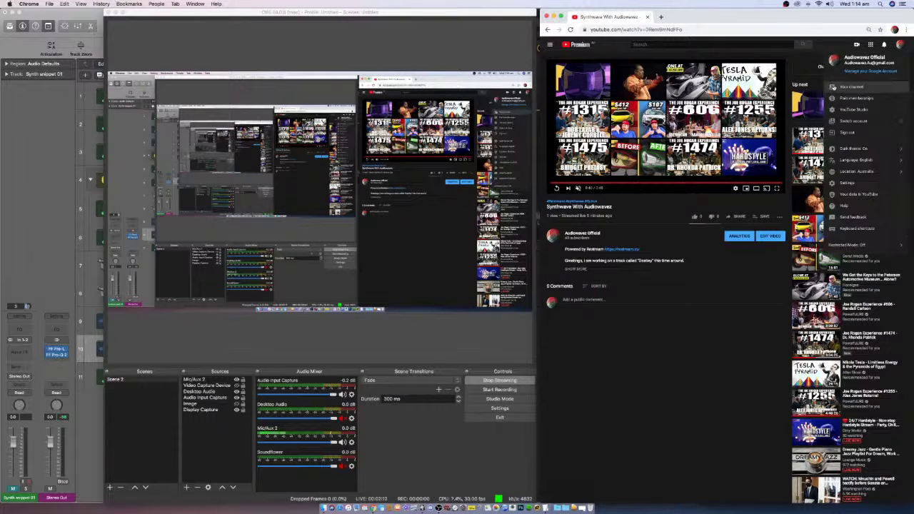
left_click(841, 87)
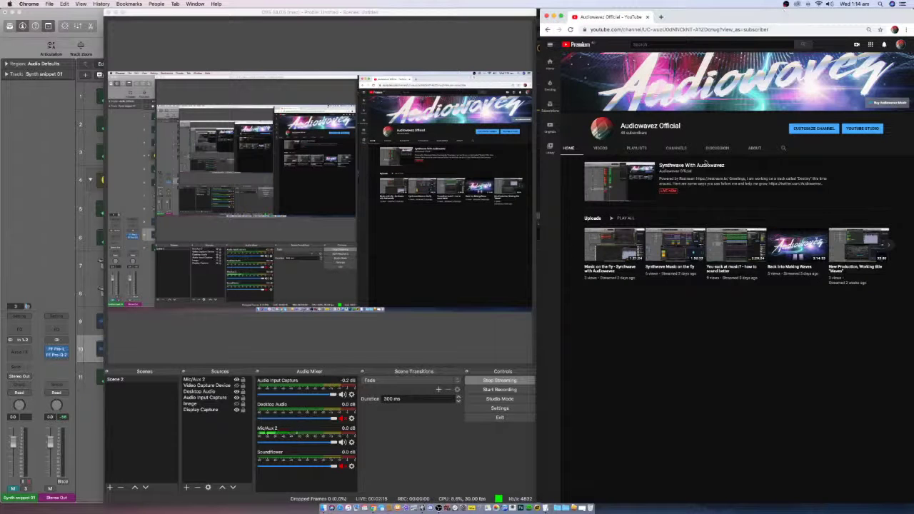
left_click(704, 163)
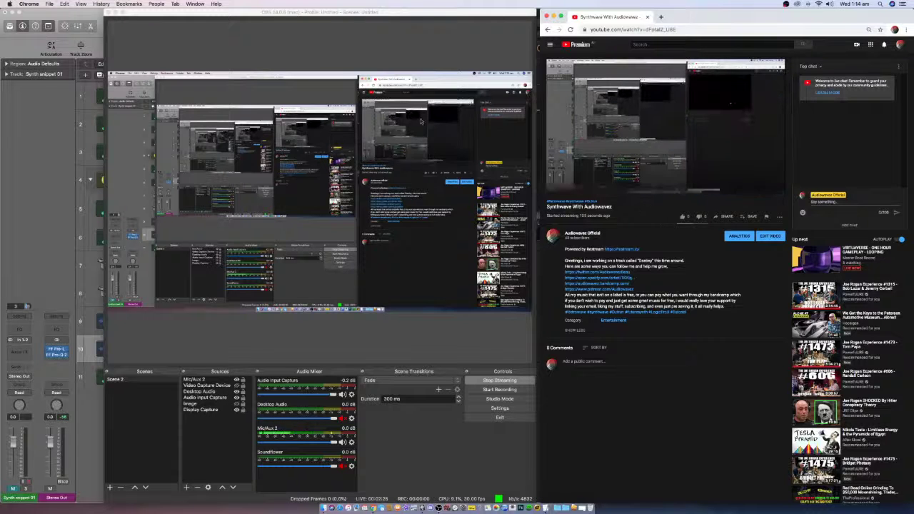
- Minimize OBS, switch to Logic Pro X, and delete the Bass snippet and Synth snippet 01 tracks together with their regions
left_click(295, 12)
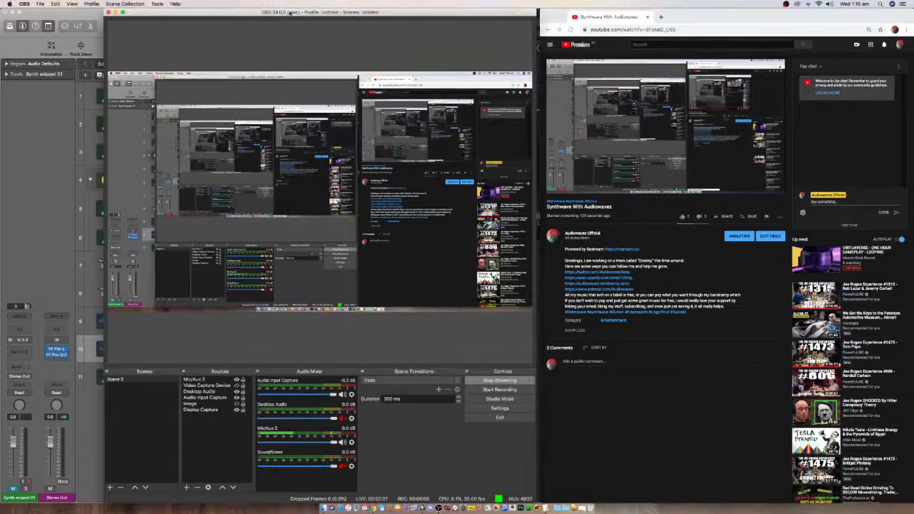
left_click(117, 13)
left_click(432, 288)
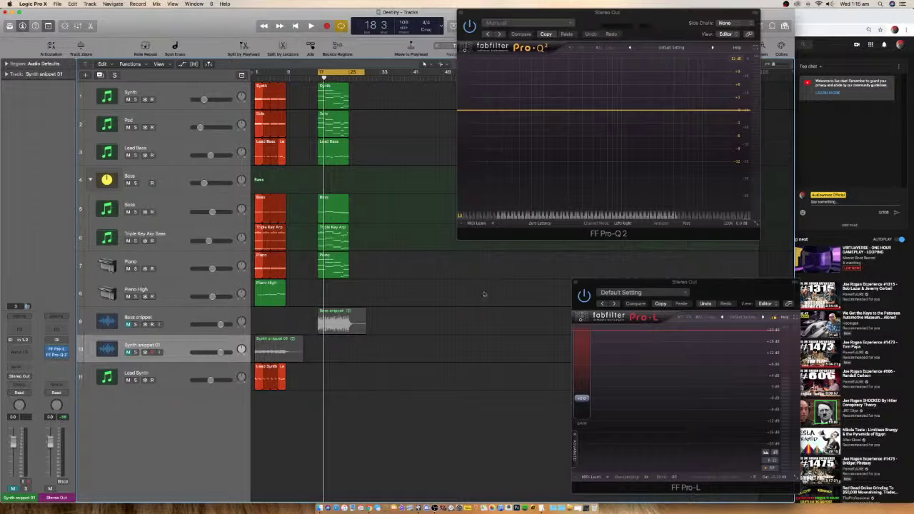
left_click(186, 322, "shift")
key("Delete")
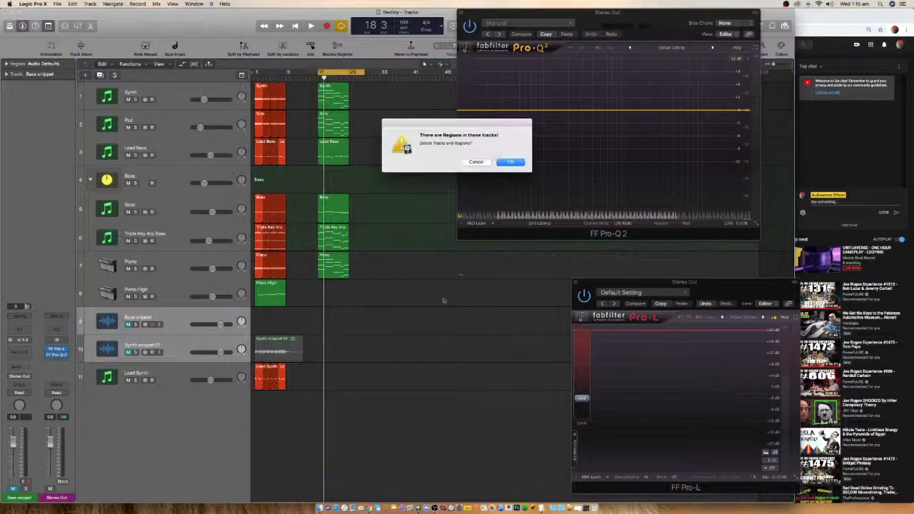
left_click(510, 162)
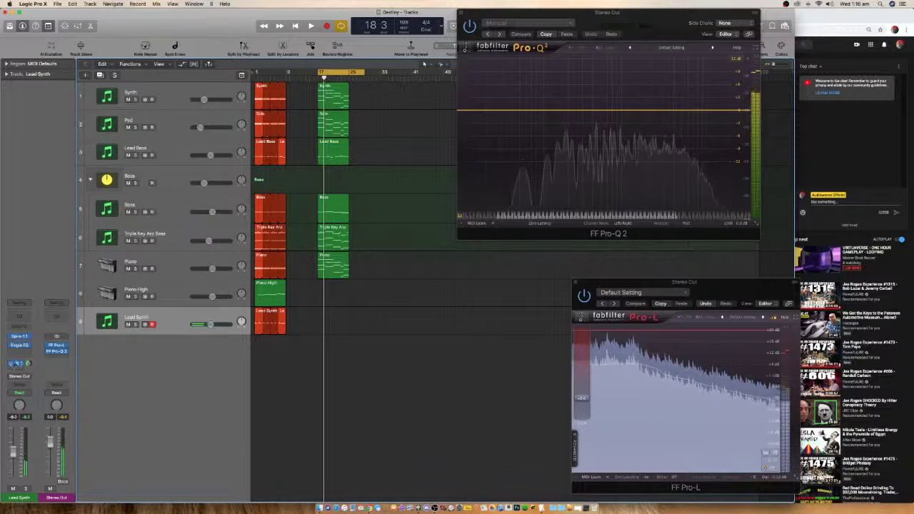
- Set the Lead Synth track's Bus 6 send to the echo channel to -10.0 dB
left_click(19, 363)
left_click_drag(28, 364, 28, 359)
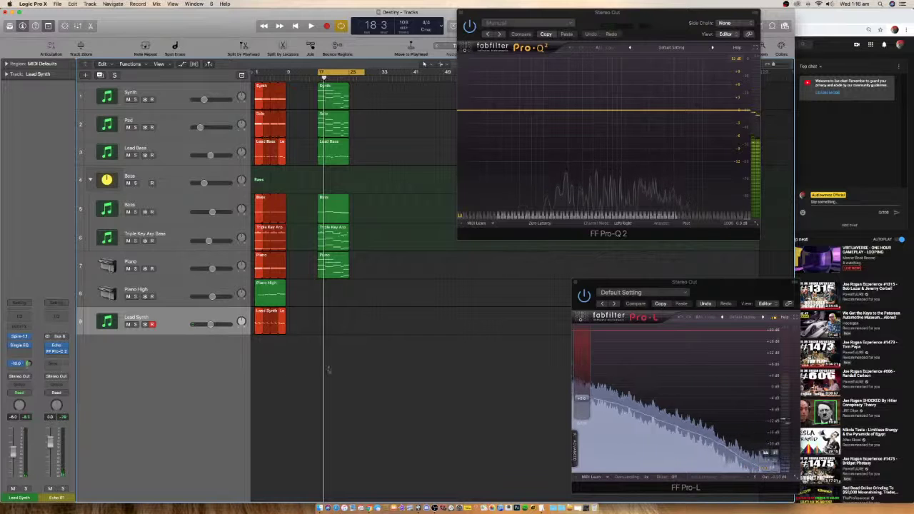
- Play the cycled section at bar 17 with the Synth track soloed and selected
key("space")
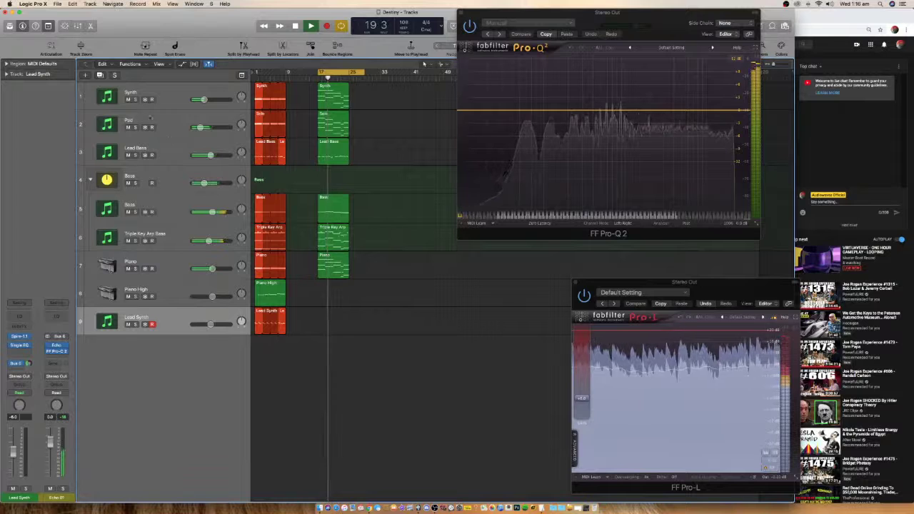
left_click(135, 99)
left_click(174, 91)
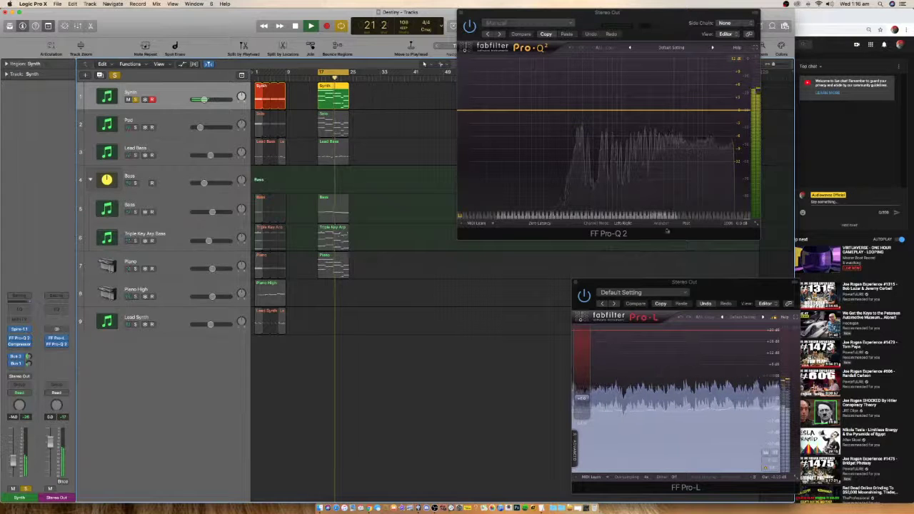
- Rearrange the Stereo Out plug-in windows so FF Pro-L sits above FF Pro-Q 2, clear of the first regions
left_click_drag(714, 276, 824, 235)
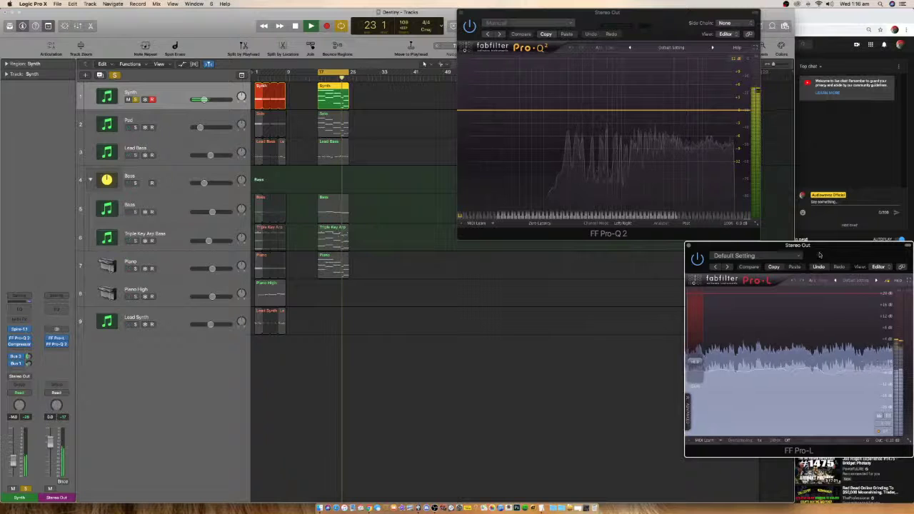
left_click_drag(625, 13, 782, 293)
left_click_drag(810, 256, 519, 245)
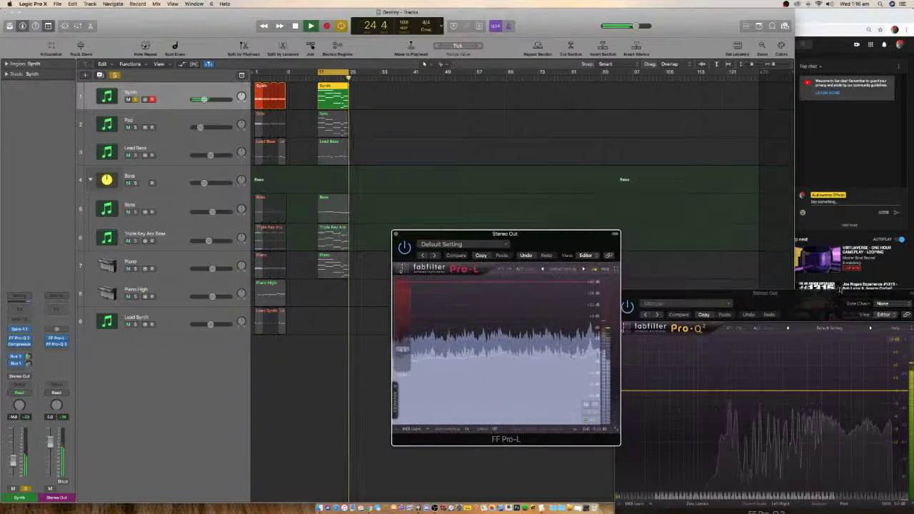
left_click_drag(812, 302, 809, 245)
left_click_drag(551, 238, 717, 67)
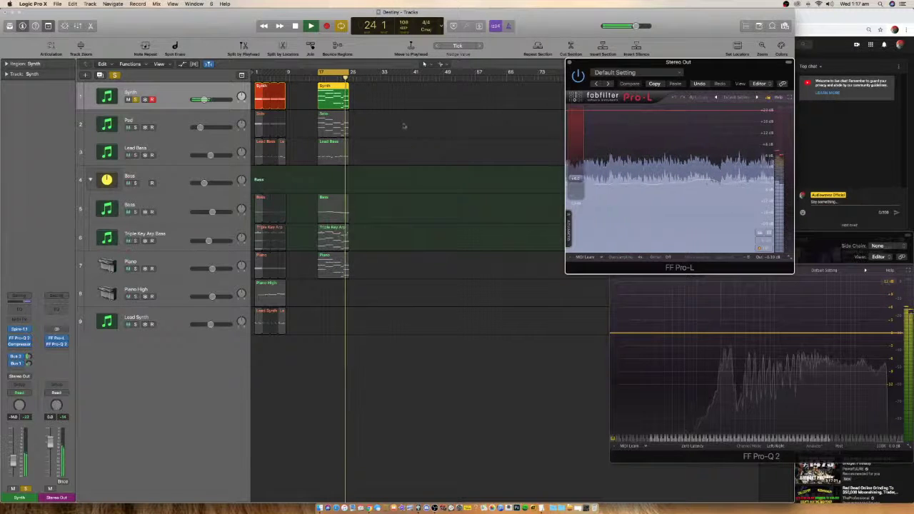
- Open the Synth track's FF Pro-Q 2, place its window below the arrangement regions, and set the channel mode to Mid/Side
left_click(21, 338)
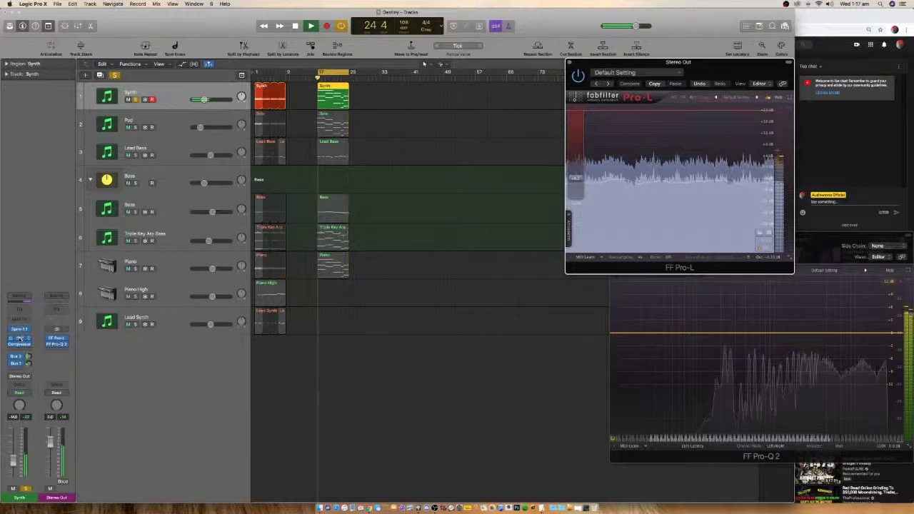
left_click_drag(175, 29, 486, 242)
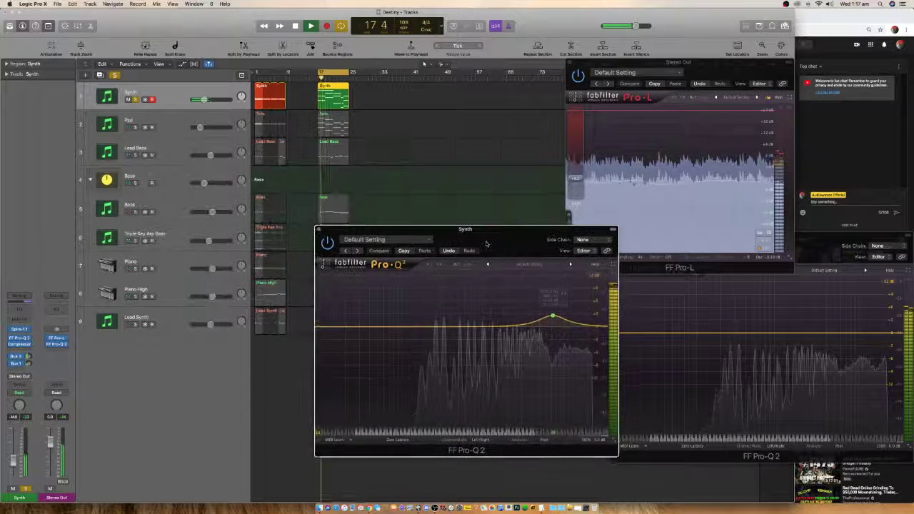
left_click(483, 439)
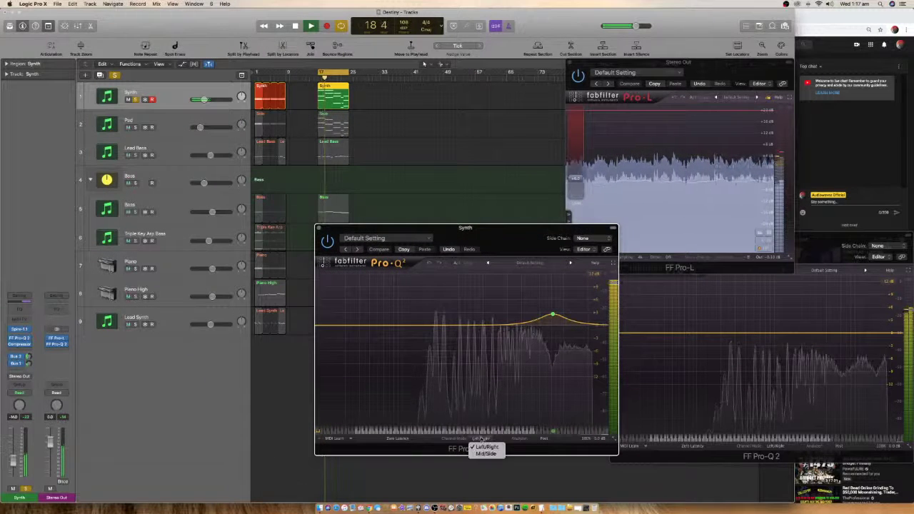
left_click(487, 451)
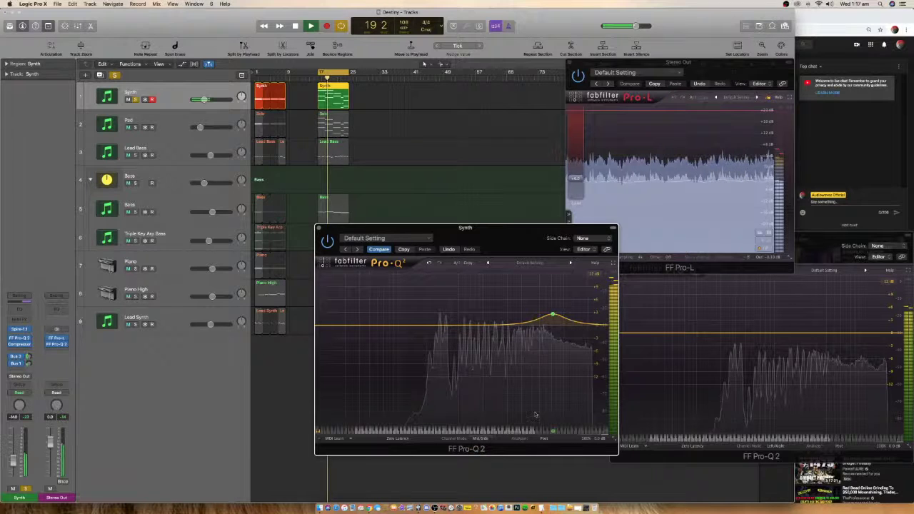
- Add a mid-channel EQ band to the Synth's Pro-Q 2 and pull it down into a broad low-mid cut of about 6.5 dB
left_click(506, 325)
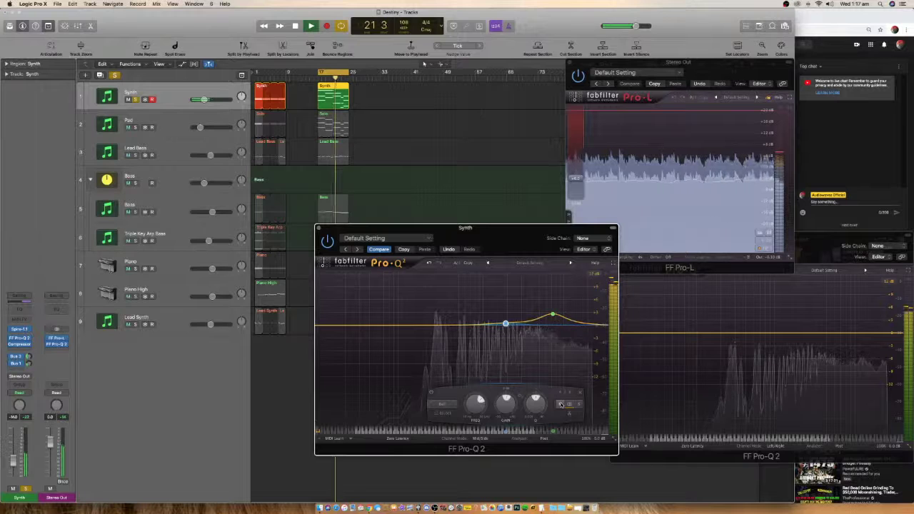
left_click_drag(506, 325, 434, 362)
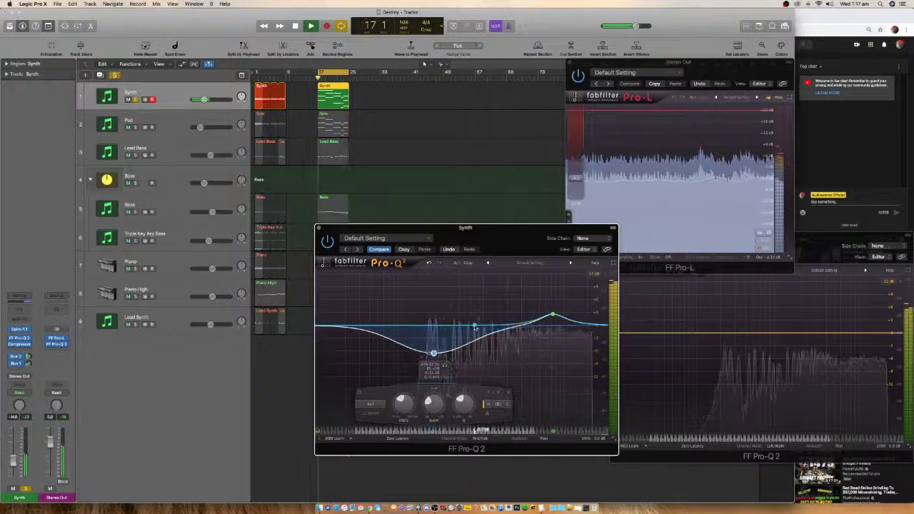
- Add a small side-channel boost in the upper mids and a steep low cut around the low mids to the Synth's Pro-Q 2
left_click_drag(475, 326, 504, 323)
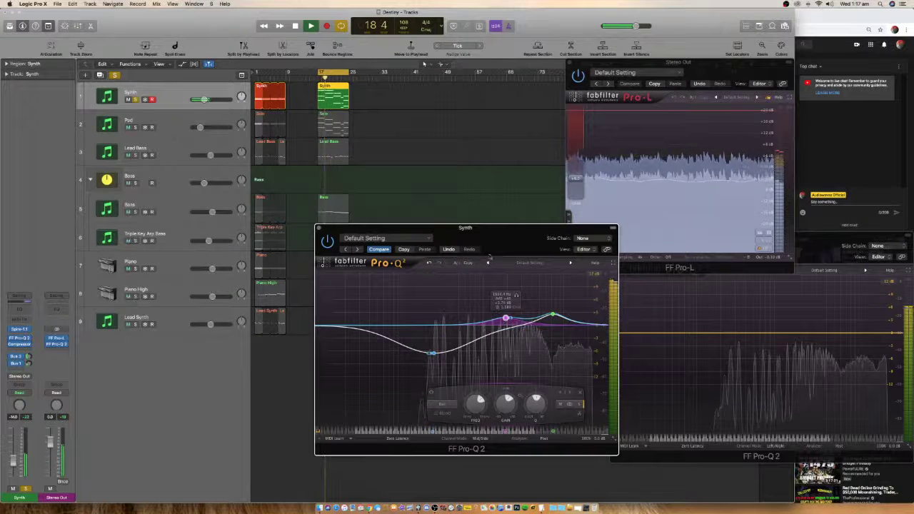
left_click(323, 326)
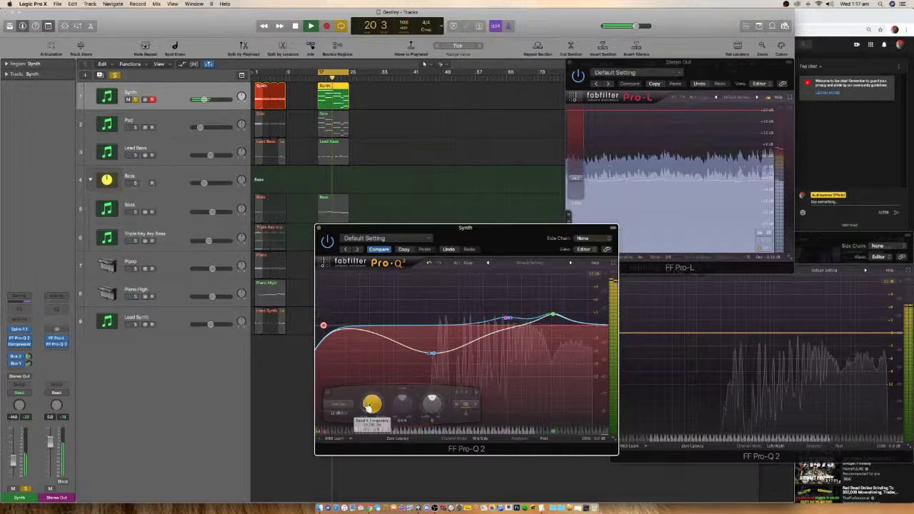
left_click_drag(371, 405, 370, 376)
left_click(337, 418)
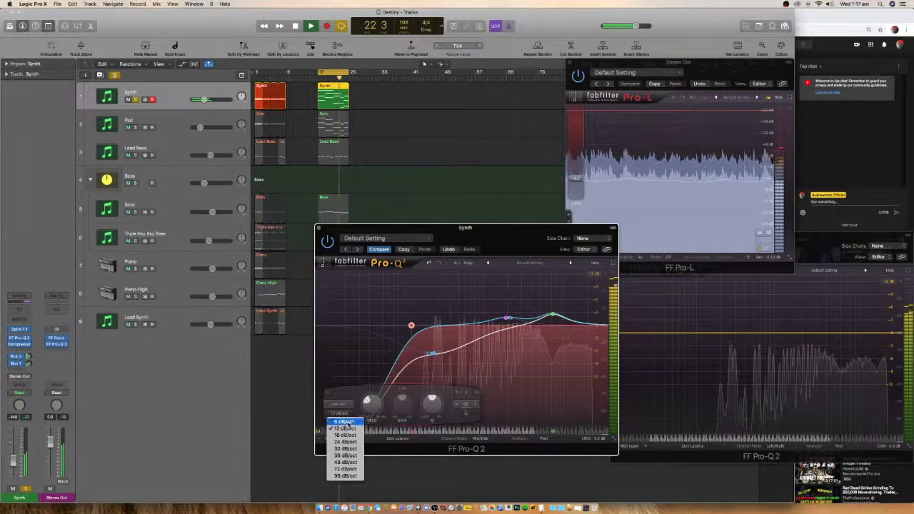
left_click(340, 422)
scroll(344, 415, "up", 1)
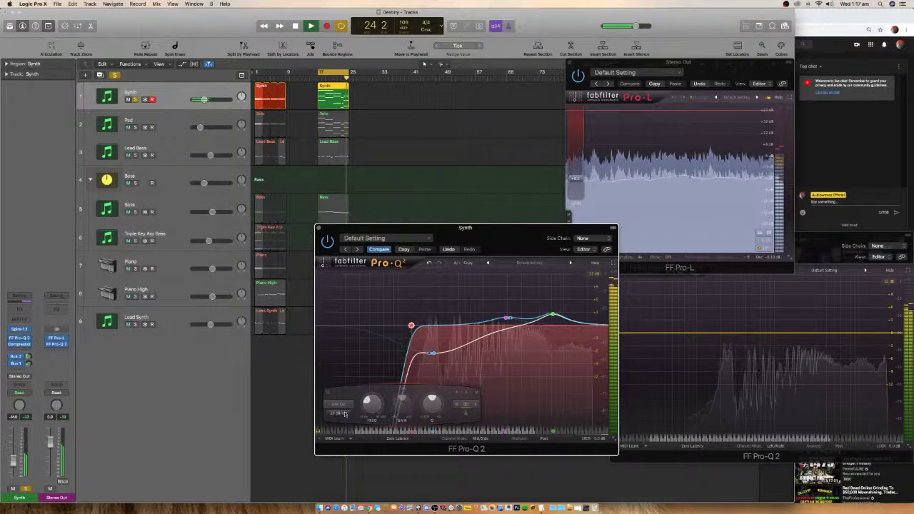
mouse_move(370, 404)
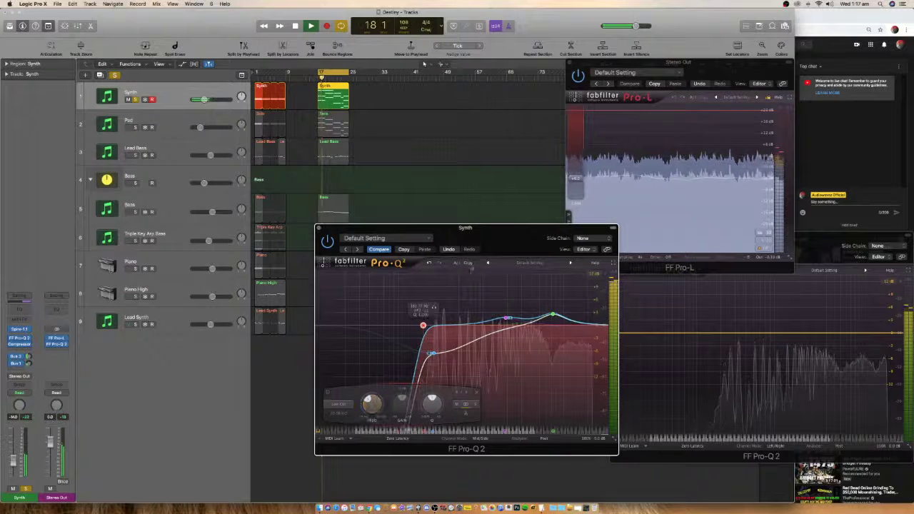
- Split the Synth's low cut into mid and side bands, shift the side cut higher, and add a narrow side dip in the mids
mouse_move(462, 400)
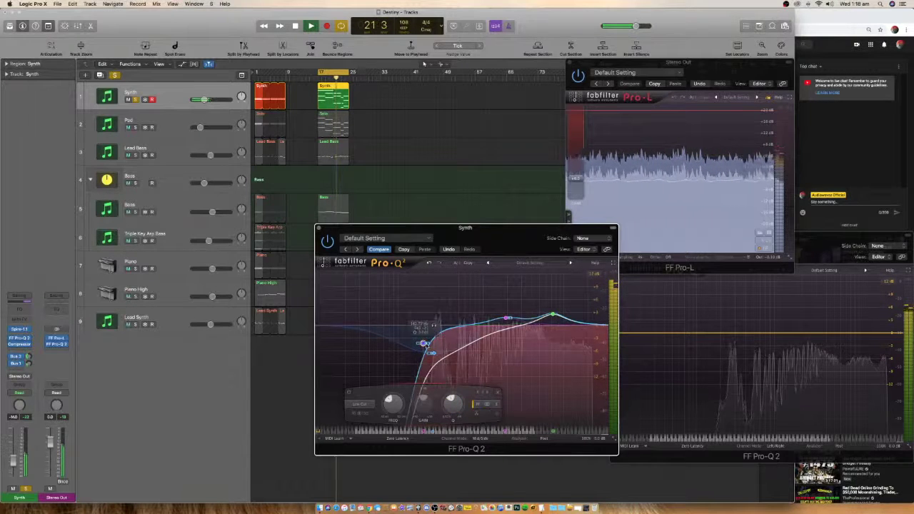
left_click_drag(424, 344, 418, 324)
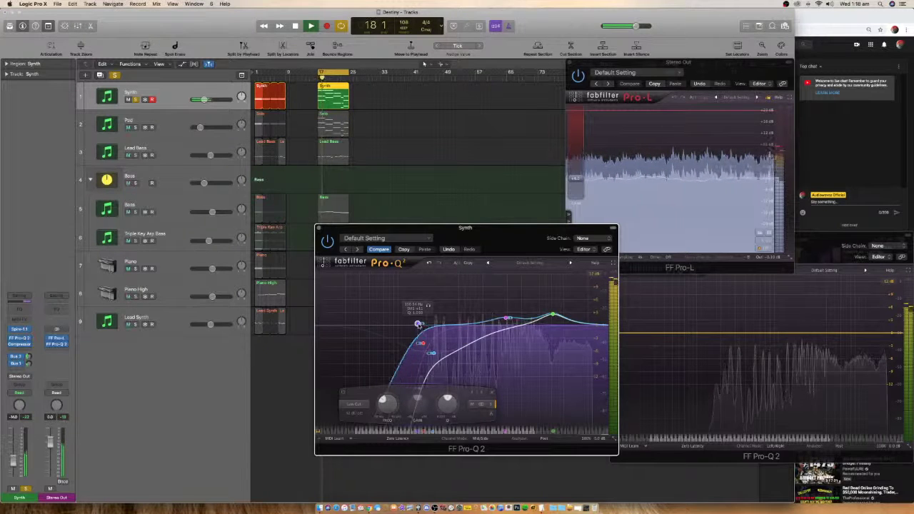
mouse_move(418, 324)
left_mouse_down()
mouse_move(433, 307)
mouse_move(432, 326)
left_mouse_up()
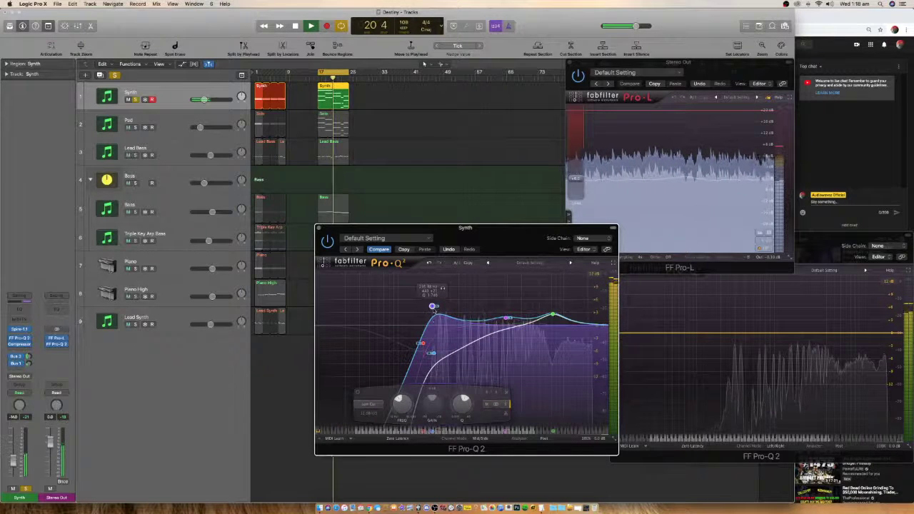
left_click_drag(433, 307, 497, 351)
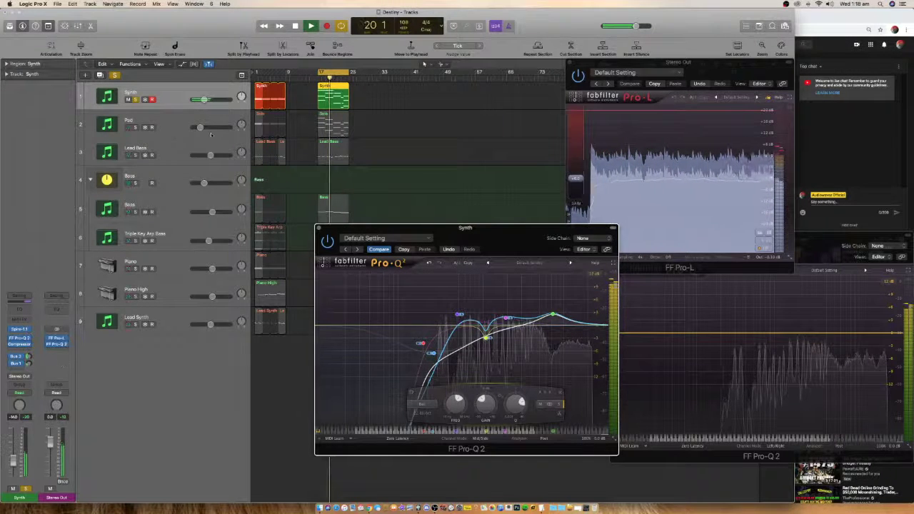
- Solo the Pad and Piano tracks alongside the Synth, and close the Synth's EQ window
left_click(136, 127)
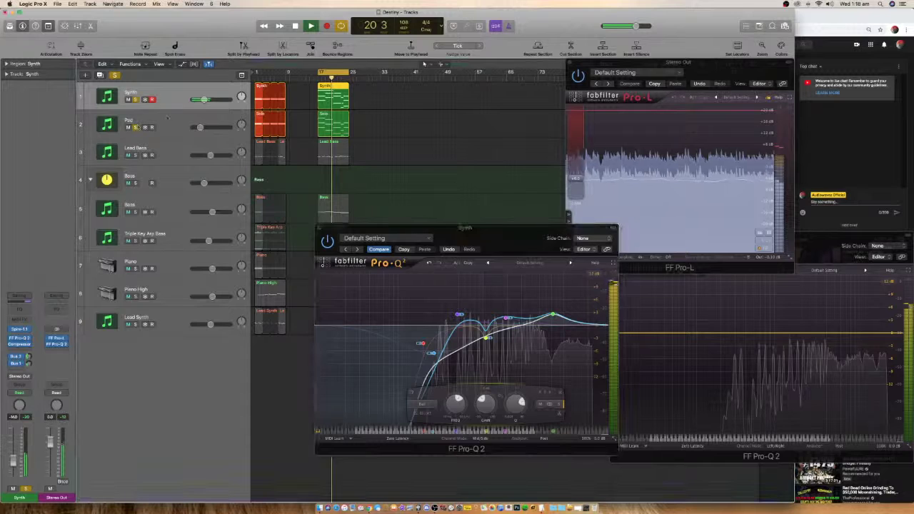
left_click(462, 230)
key("super+w")
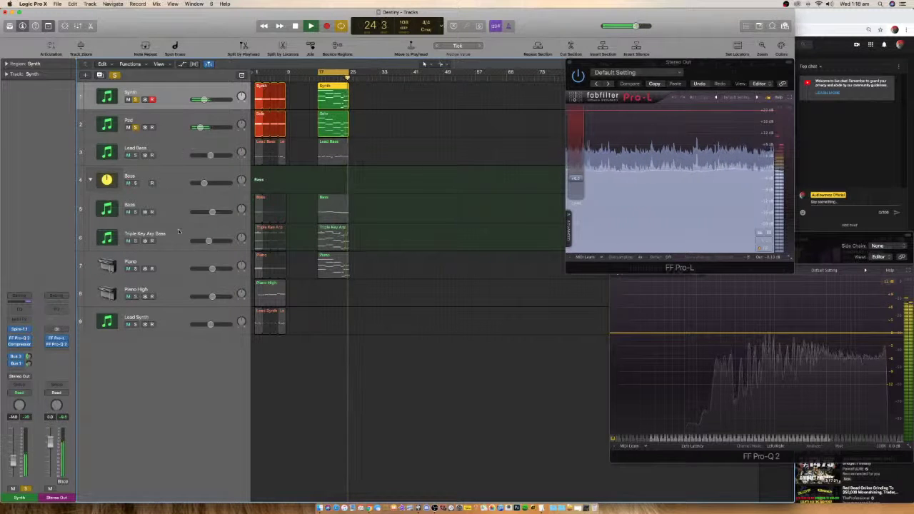
left_click(135, 269)
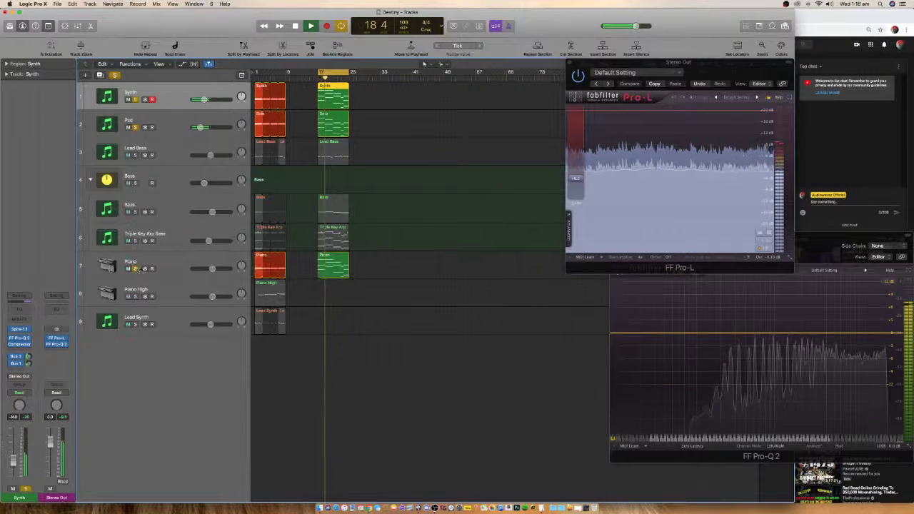
- Add a narrow boost of about 4 dB near 870 Hz in the Piano track's FF Pro-Q 2, then close its window
left_click(174, 260)
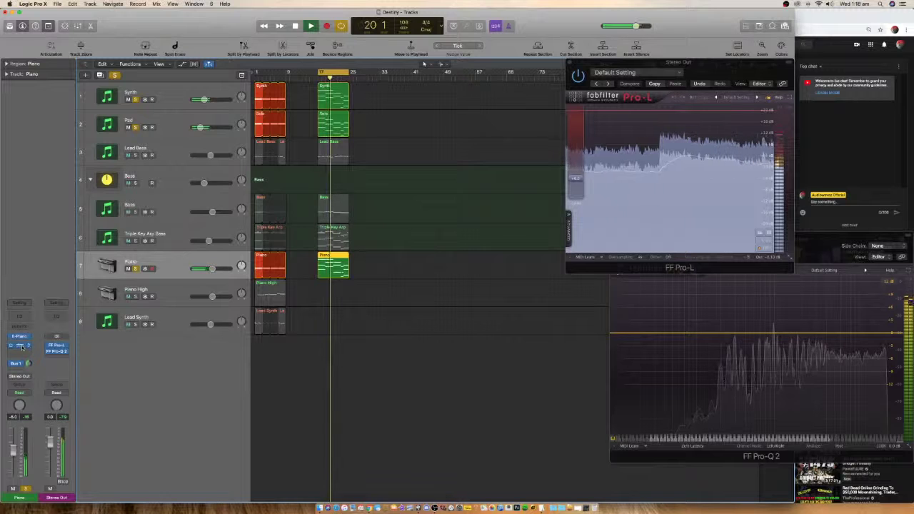
left_click(21, 347)
left_click_drag(177, 30, 483, 226)
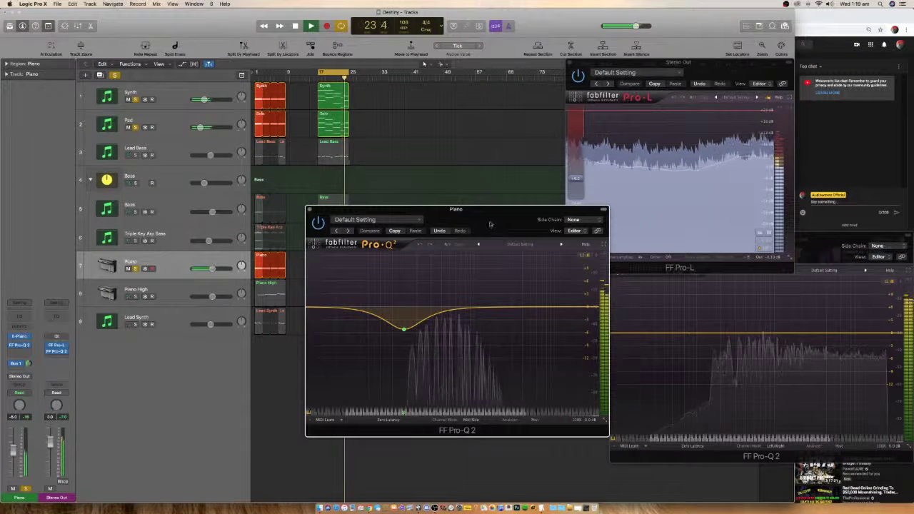
left_click_drag(451, 312, 468, 287)
scroll(468, 298, "up", 5)
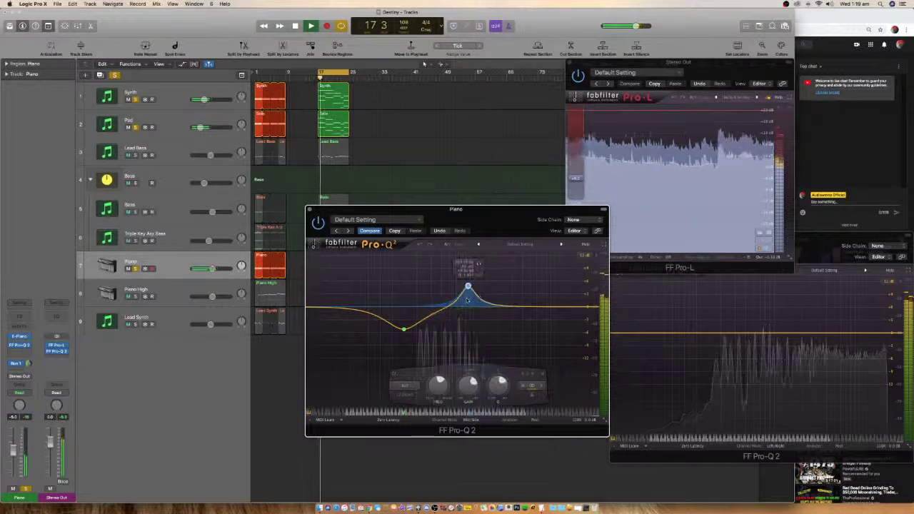
scroll(465, 308, "up", 2)
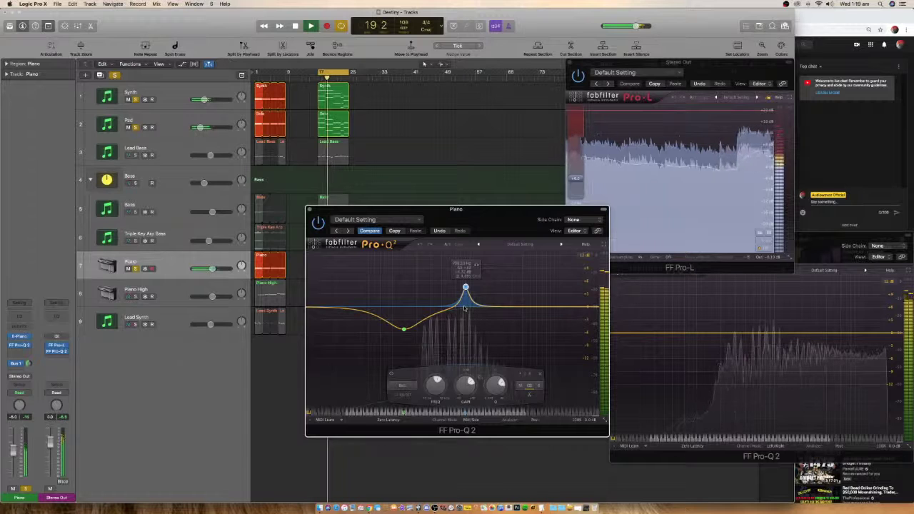
left_click_drag(464, 308, 468, 308)
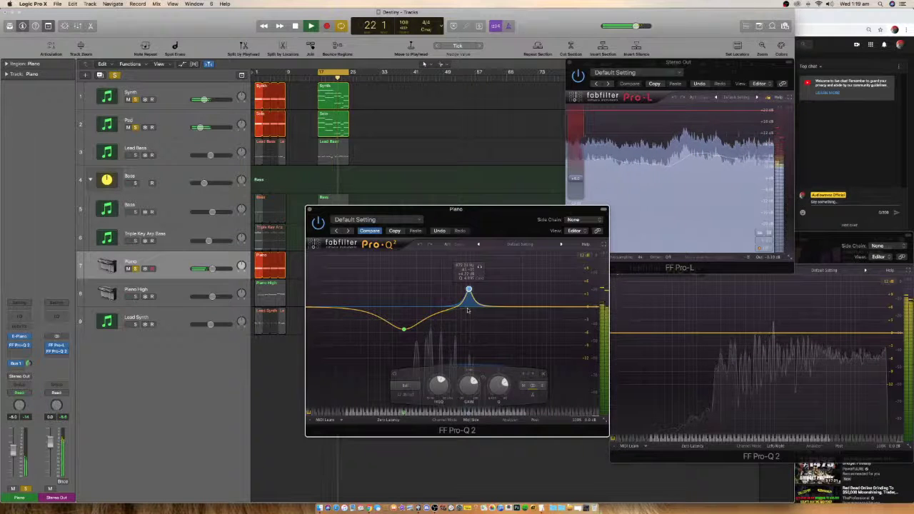
left_click(309, 210)
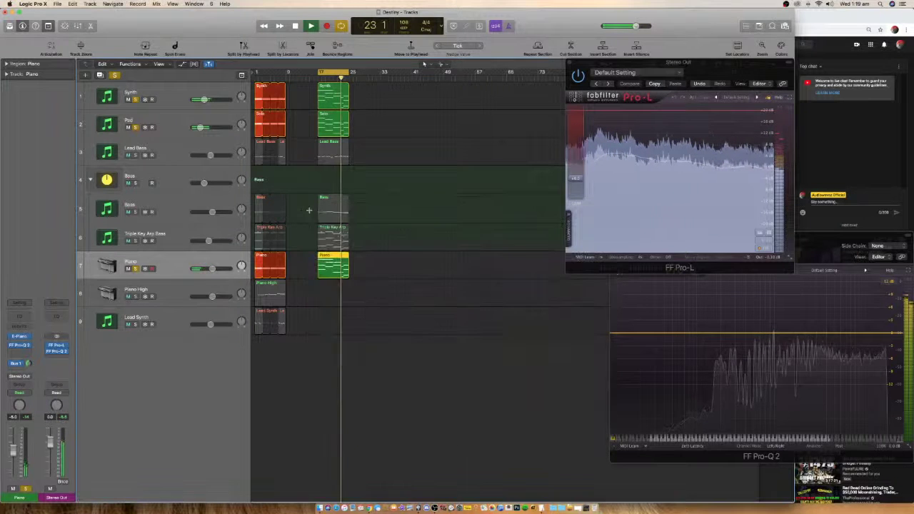
- Add the Piano High and Lead Synth tracks to the soloed group, leaving the Lead Synth selected
left_click(206, 286)
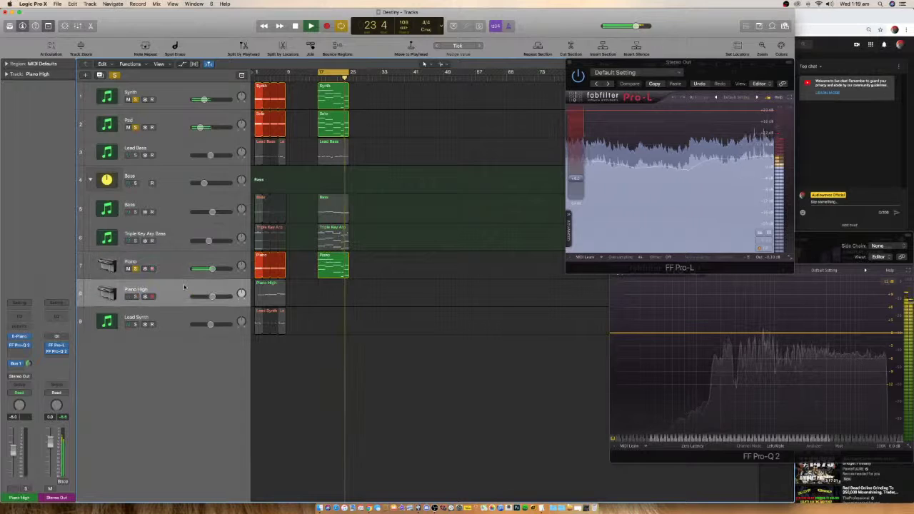
left_click(136, 296)
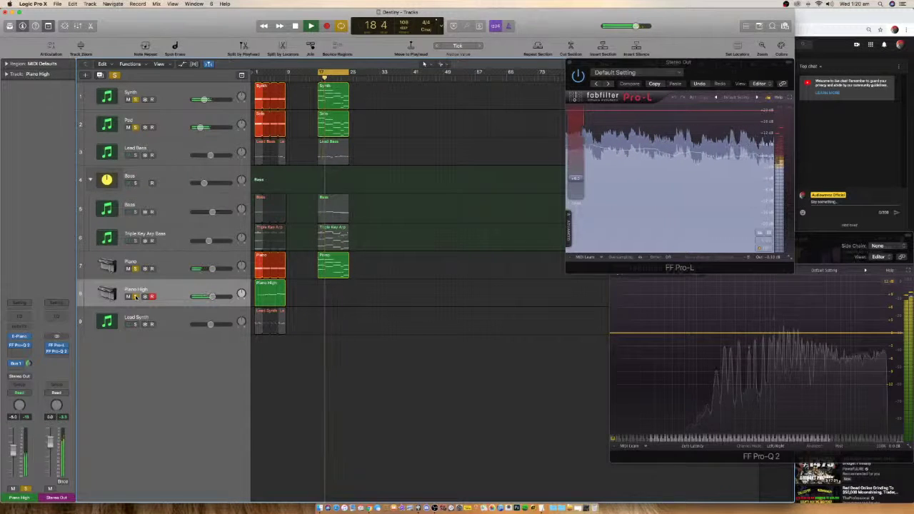
left_click(136, 297)
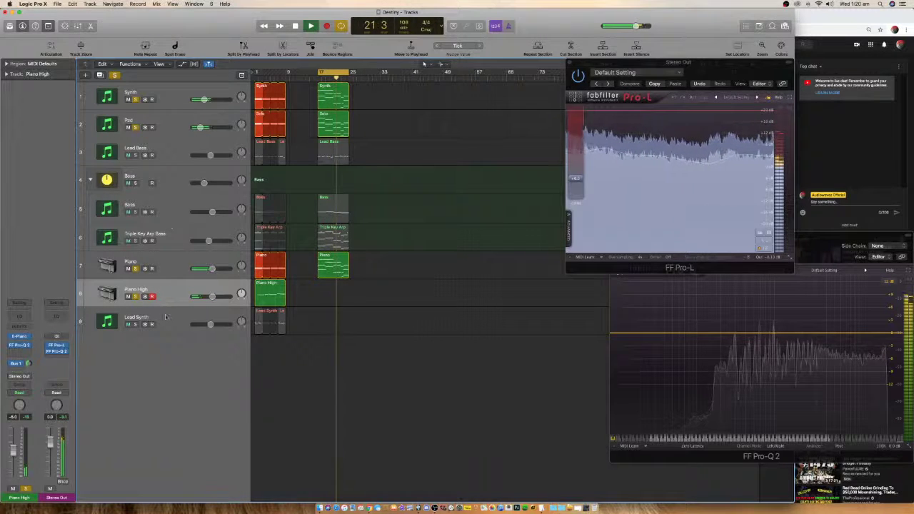
left_click(160, 317)
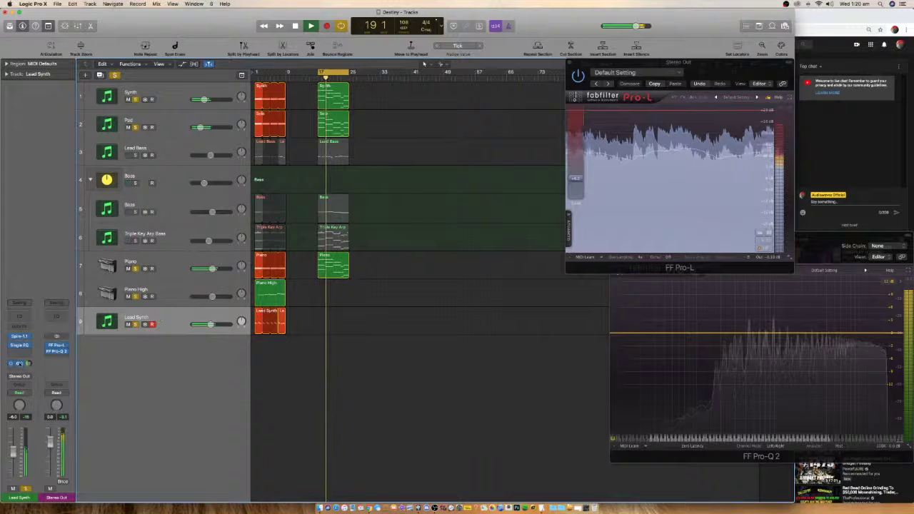
- Open the Echo plug-in on the Lead Synth's Echo 01 send, move its window below the arrangement regions, and solo only the Lead Synth
left_click(20, 363)
left_click(56, 345)
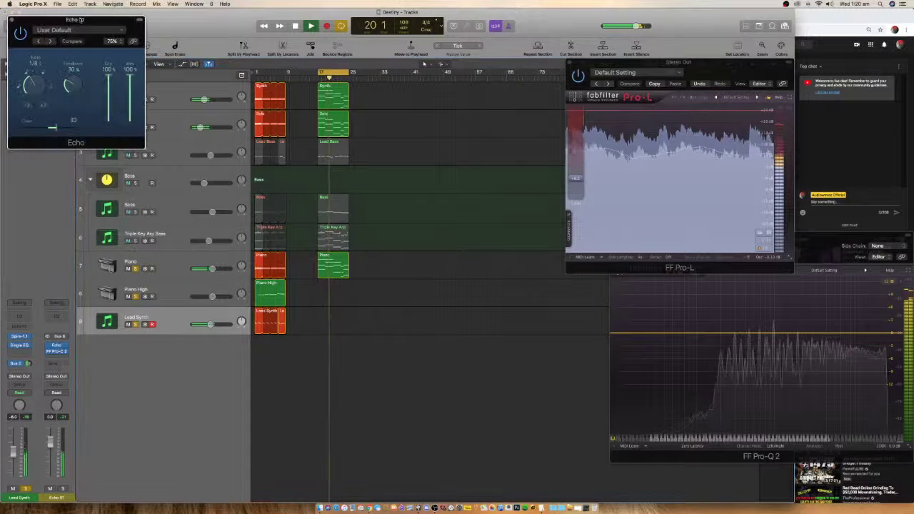
left_click_drag(81, 19, 443, 265)
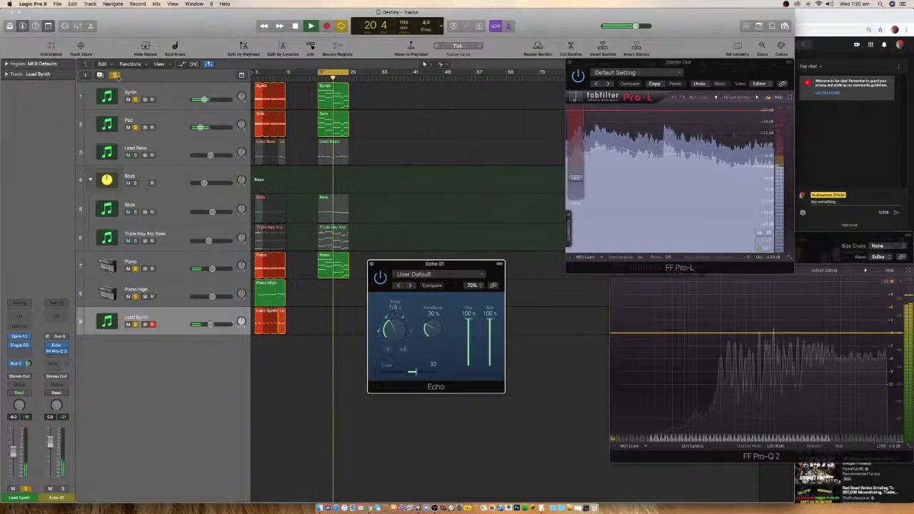
left_click(136, 324, "alt")
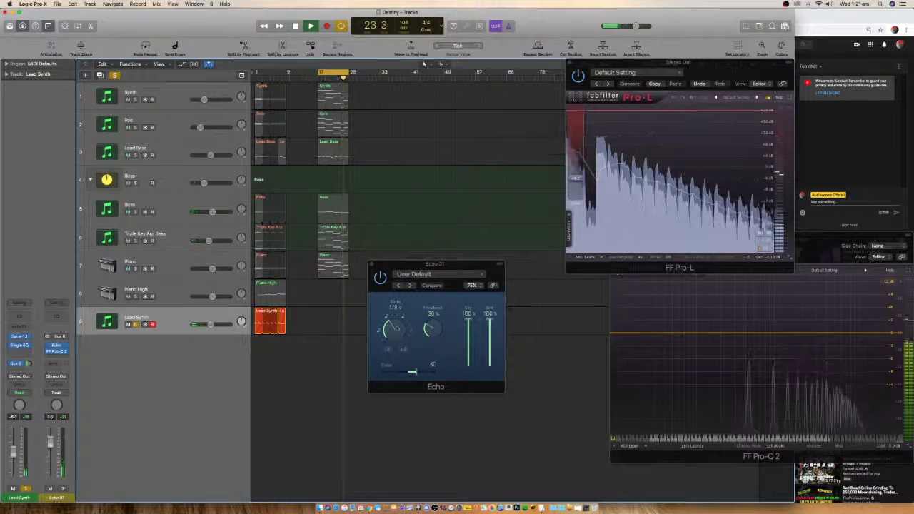
- Try several note values on the Echo 01 delay, settle on 1/8 dotted, and lower the feedback to 15%
left_click_drag(392, 325, 395, 319)
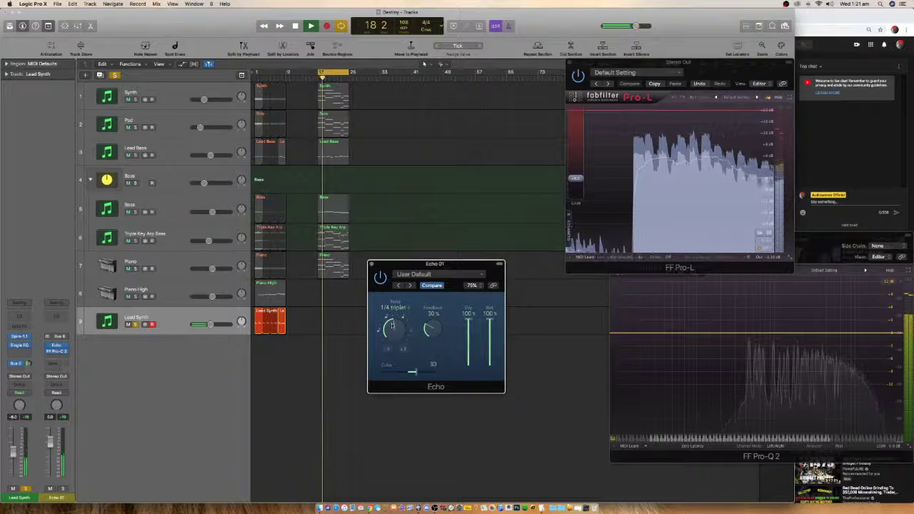
left_click_drag(392, 325, 392, 319)
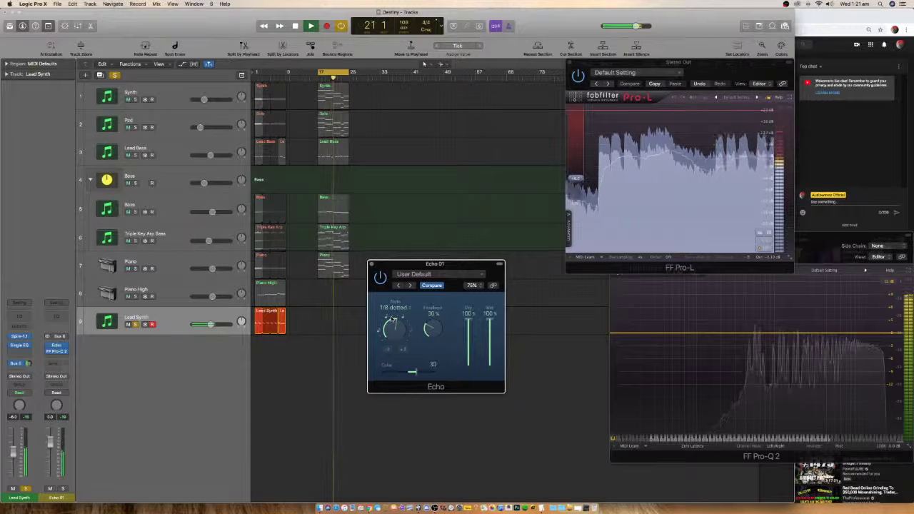
left_click_drag(390, 326, 390, 345)
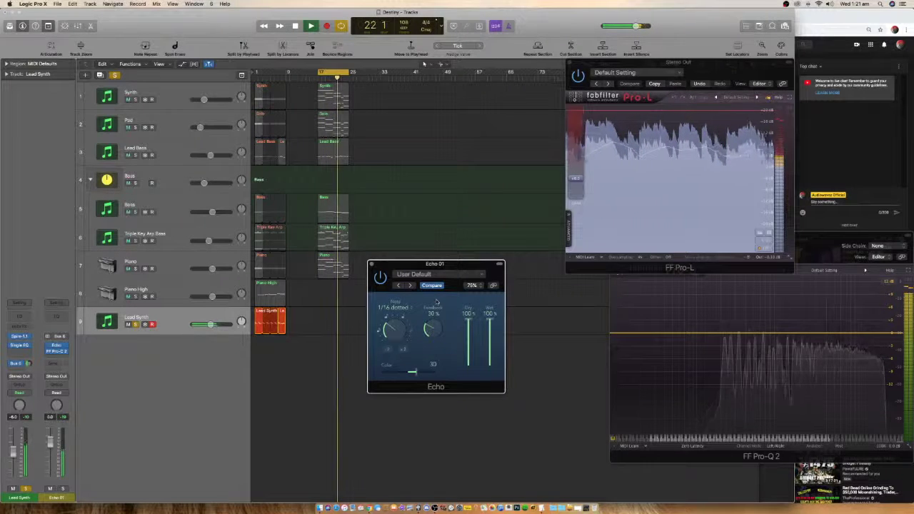
left_click_drag(457, 266, 495, 312)
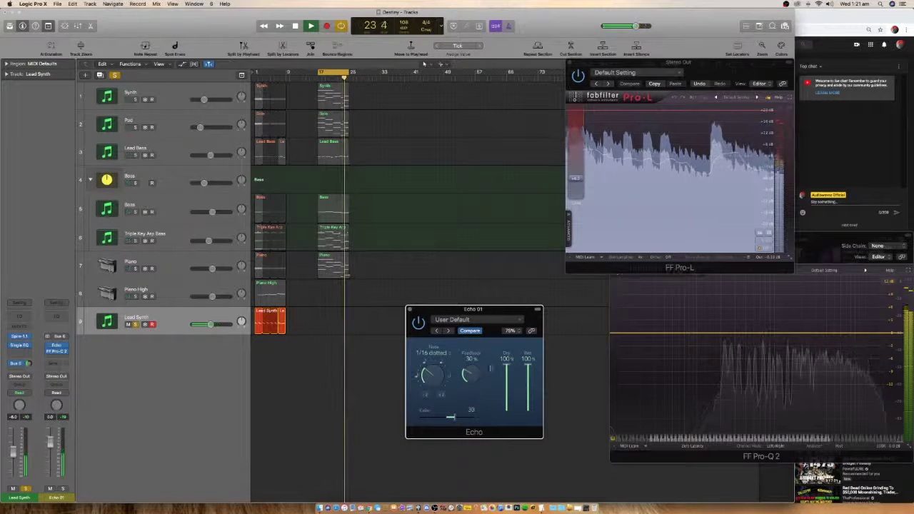
left_click_drag(437, 372, 434, 345)
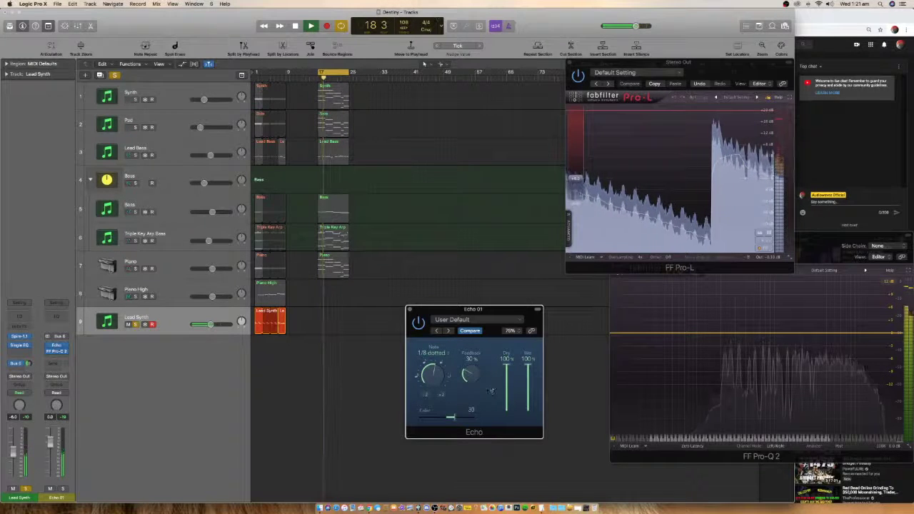
left_click_drag(468, 373, 468, 382)
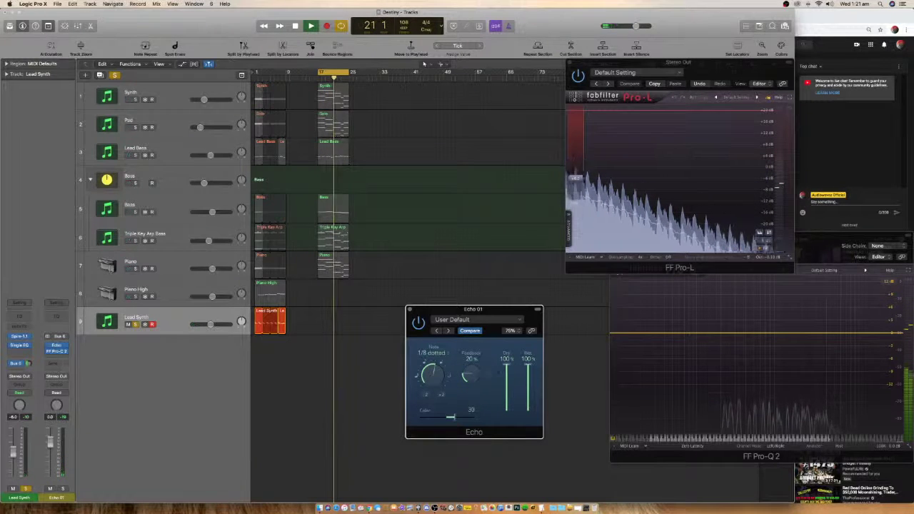
left_click_drag(469, 370, 471, 374)
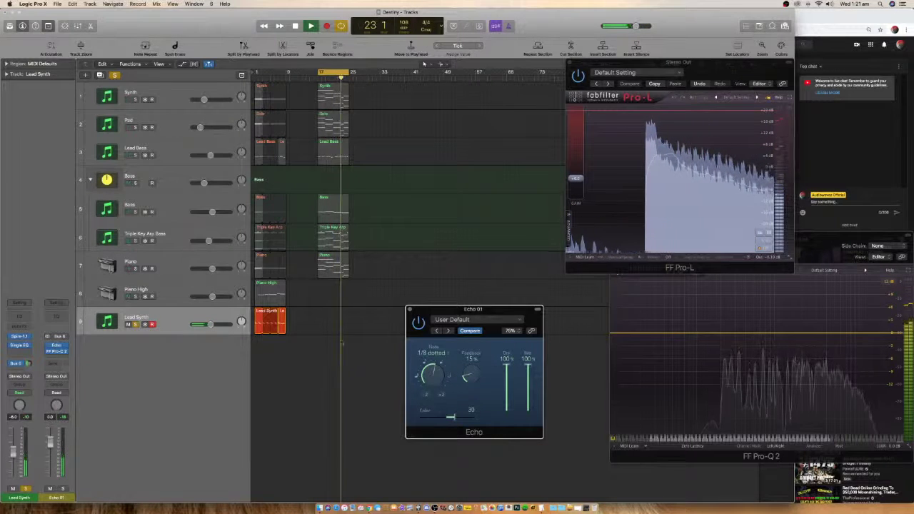
- Insert another FF Pro-Q 2 after Echo on the Echo 01 channel and pull down a broad upper-mid cut of about 5 dB
left_click(57, 351)
mouse_move(71, 374)
left_click(119, 374)
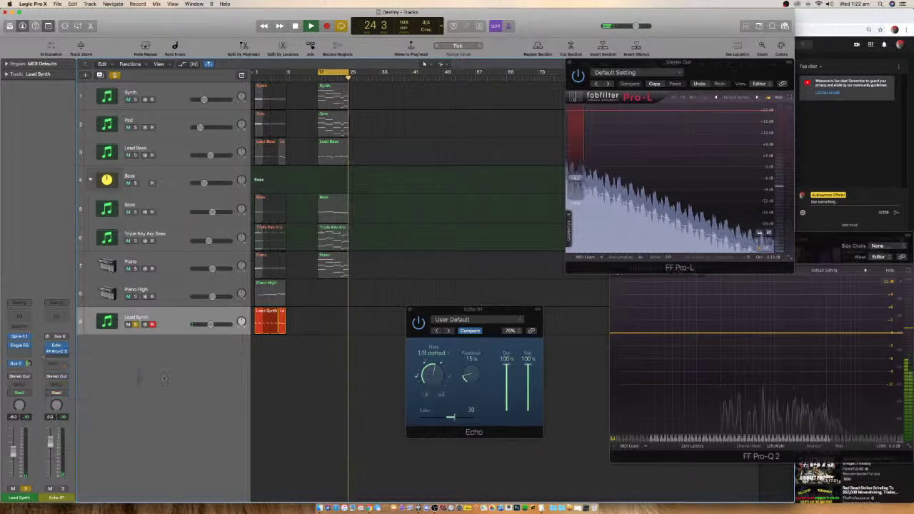
left_click_drag(179, 27, 409, 61)
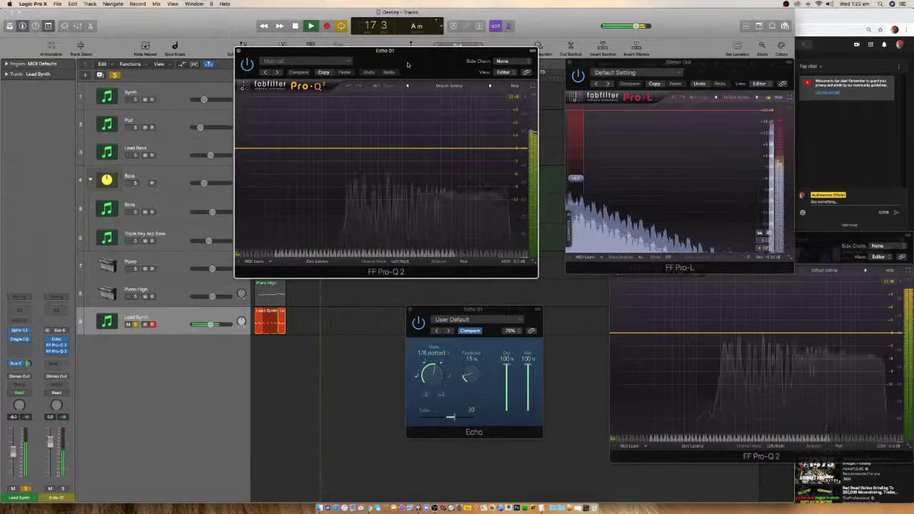
left_click(423, 149)
left_click_drag(423, 150, 450, 171)
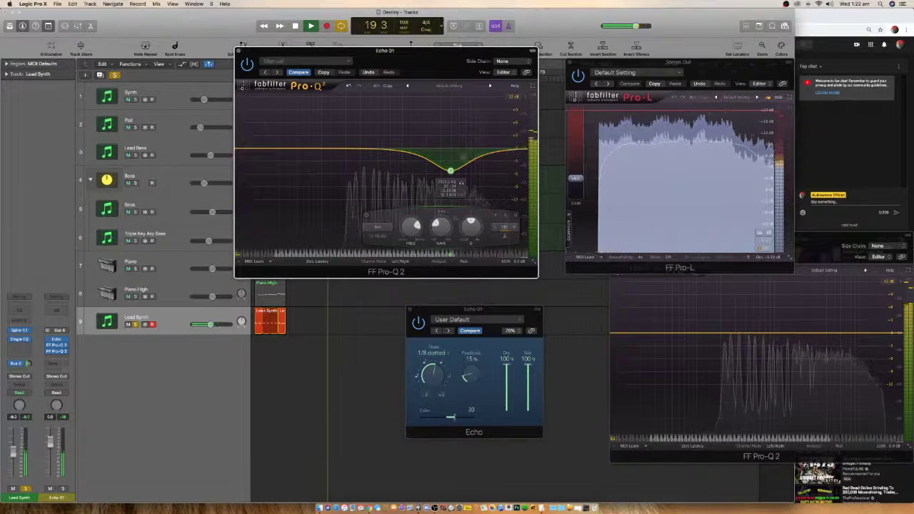
- Deepen the upper-mid cut on the Echo 01 EQ slightly and close the FF Pro-Q 2 and Echo windows
left_click_drag(450, 170, 451, 173)
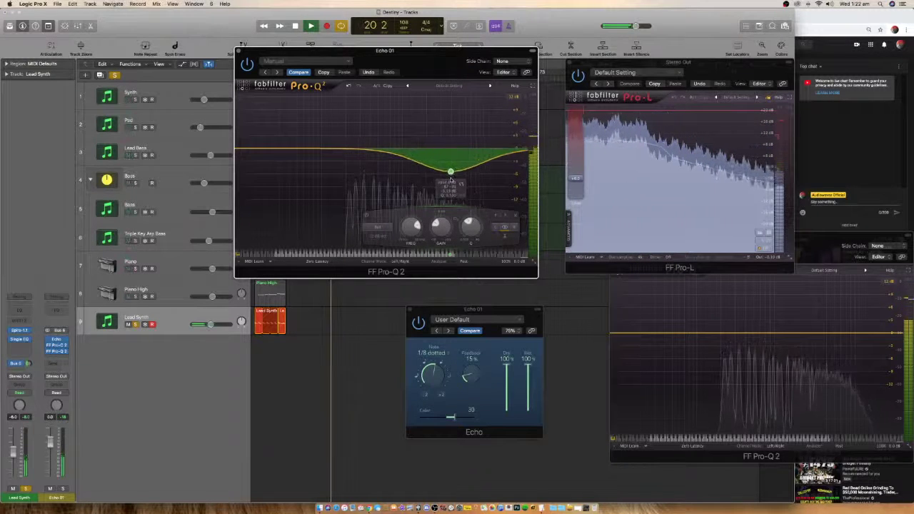
left_click(236, 50)
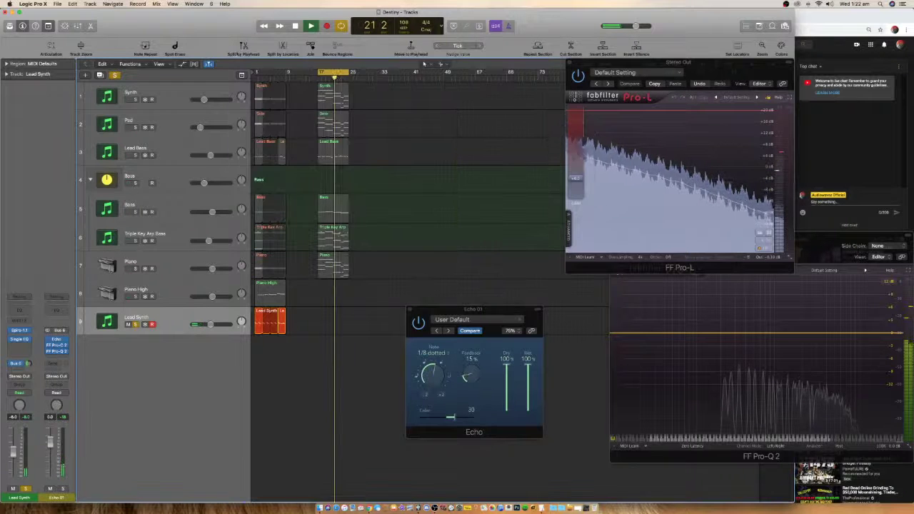
left_click(411, 312)
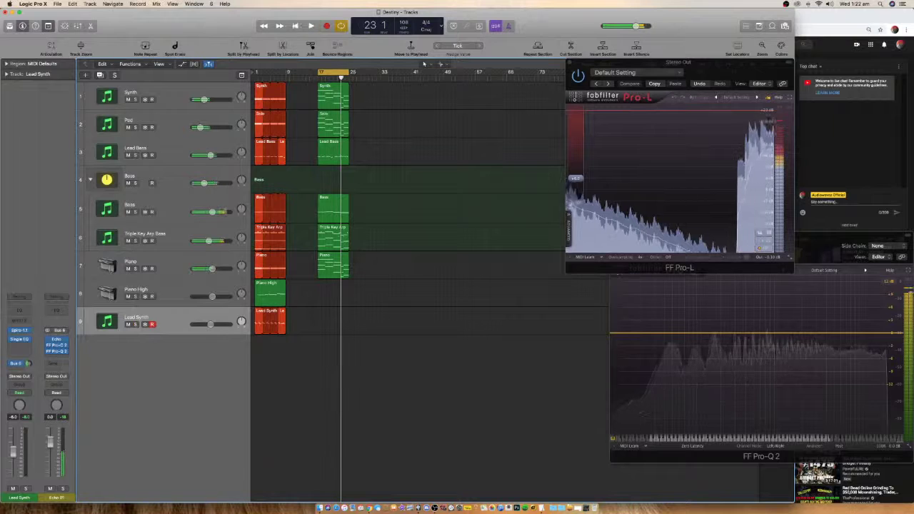
- Solo the Bass track stack together with Lead Bass, leaving the Lead Bass track selected
left_click(135, 183)
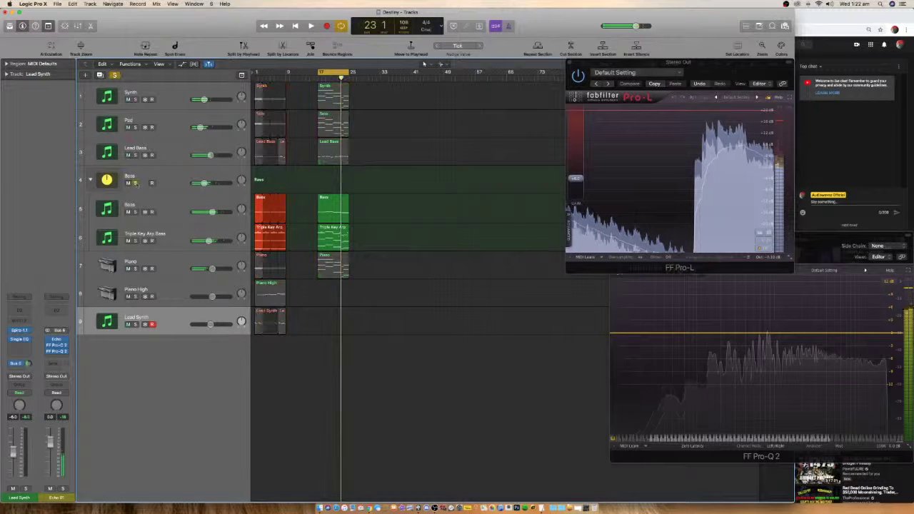
left_click(174, 175)
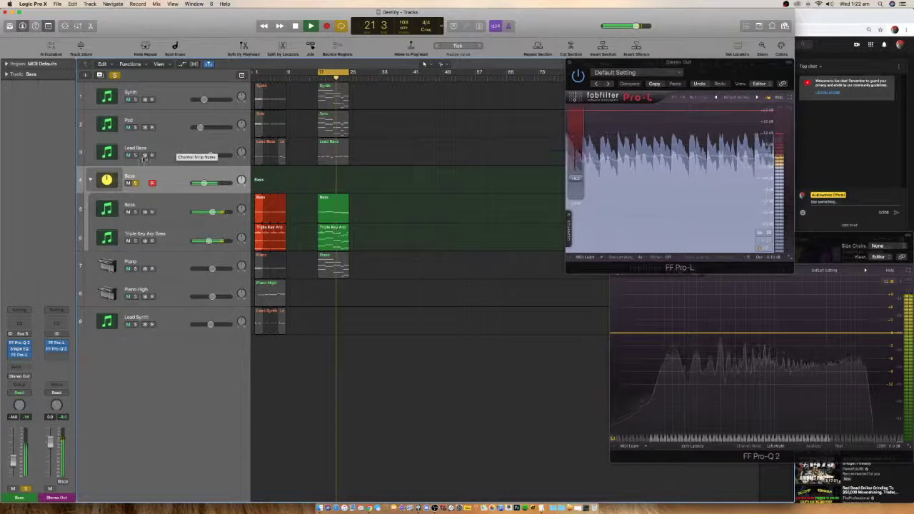
left_click(167, 148)
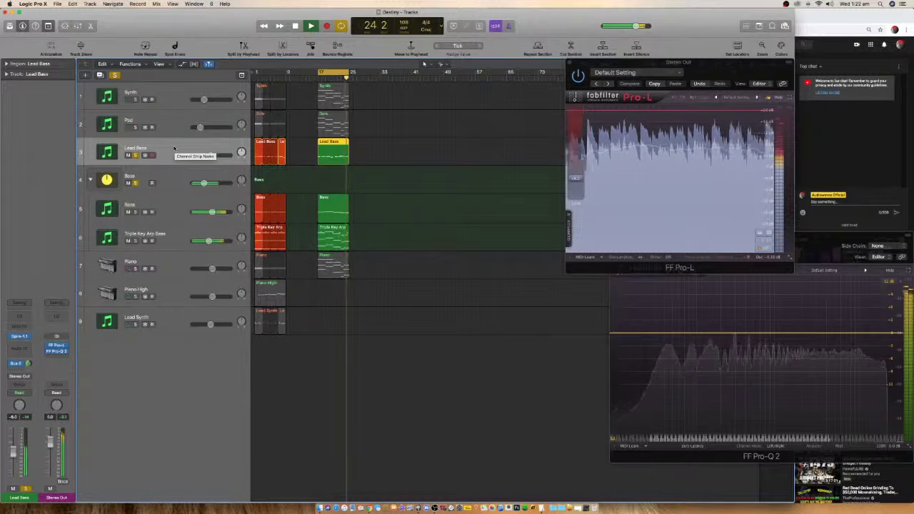
- Insert a Single Band EQ on Lead Bass with a low cut at 164 Hz and a Q factor of 1.30, closing its window
left_click(29, 337)
mouse_move(49, 367)
left_click(84, 368)
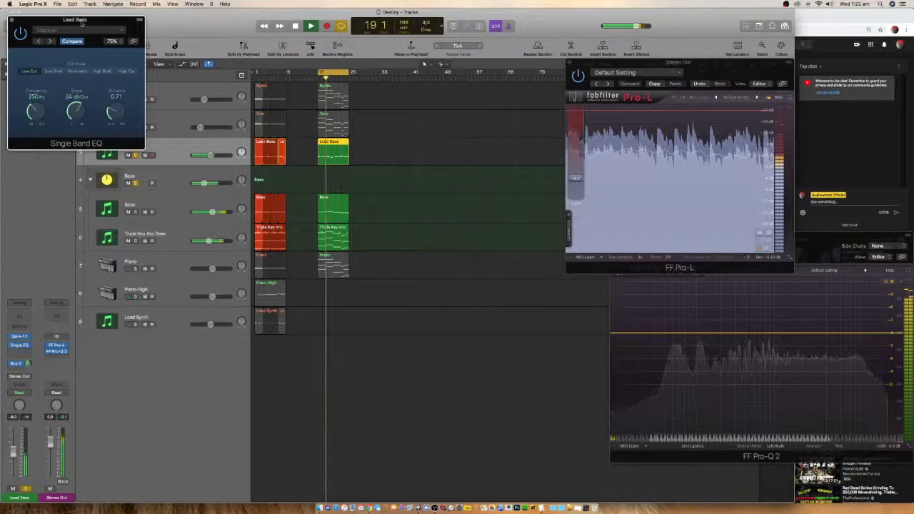
left_click_drag(72, 20, 508, 285)
left_click_drag(475, 374, 472, 380)
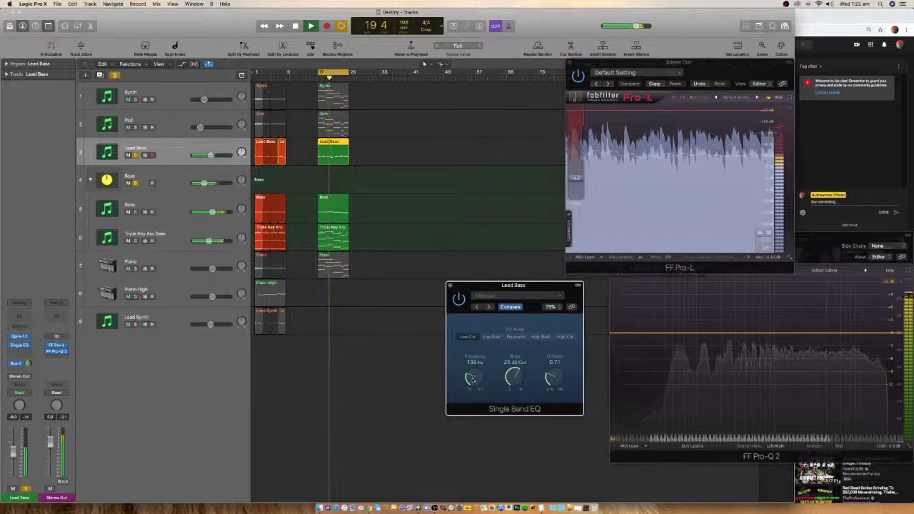
left_click_drag(561, 384, 558, 368)
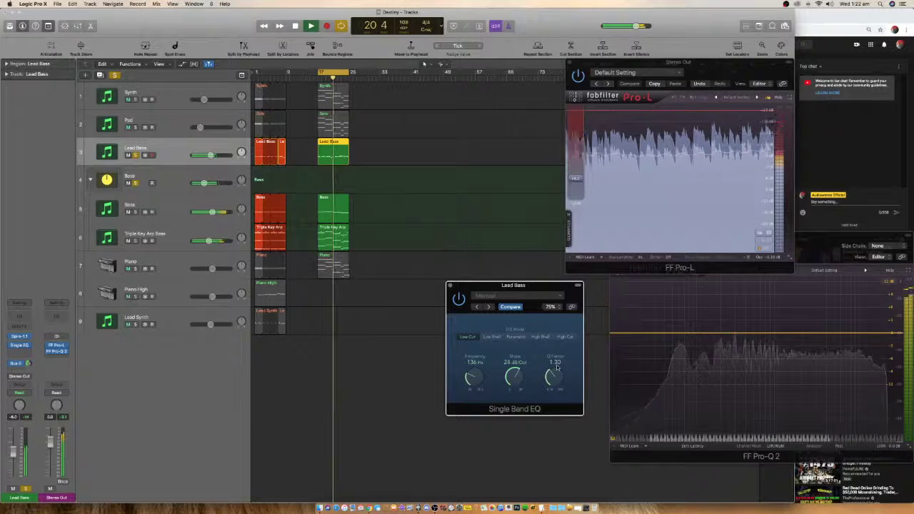
left_click_drag(472, 379, 471, 377)
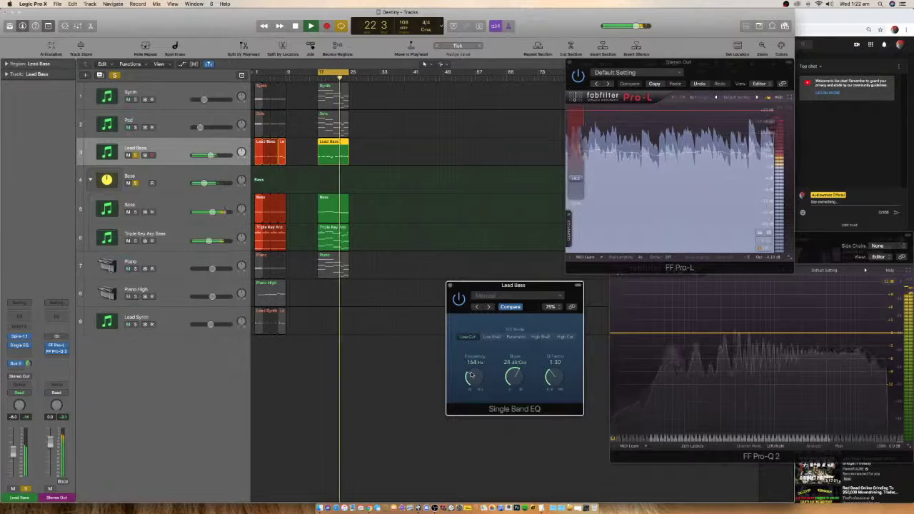
left_click(450, 284)
- Add the Lead Synth to the soloed tracks, record a melody take in the cycled section, and open its region in the Piano Roll
left_click(153, 314)
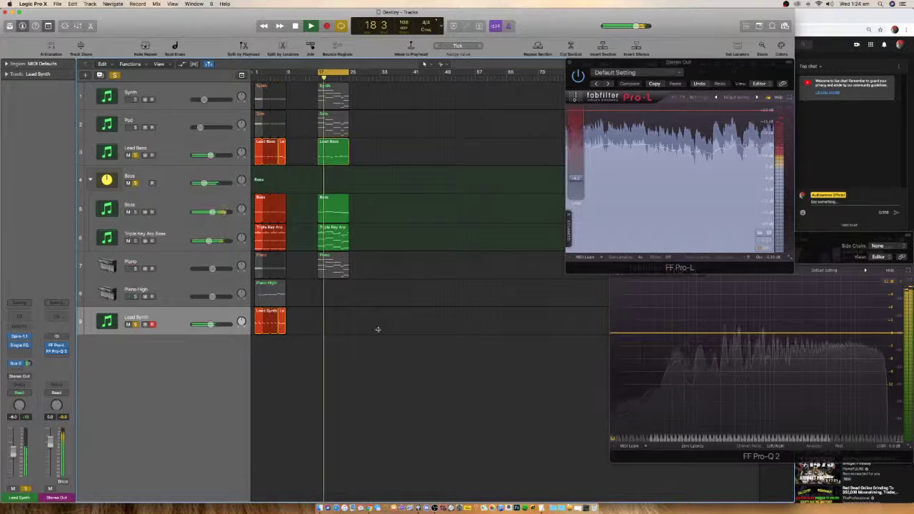
key("r")
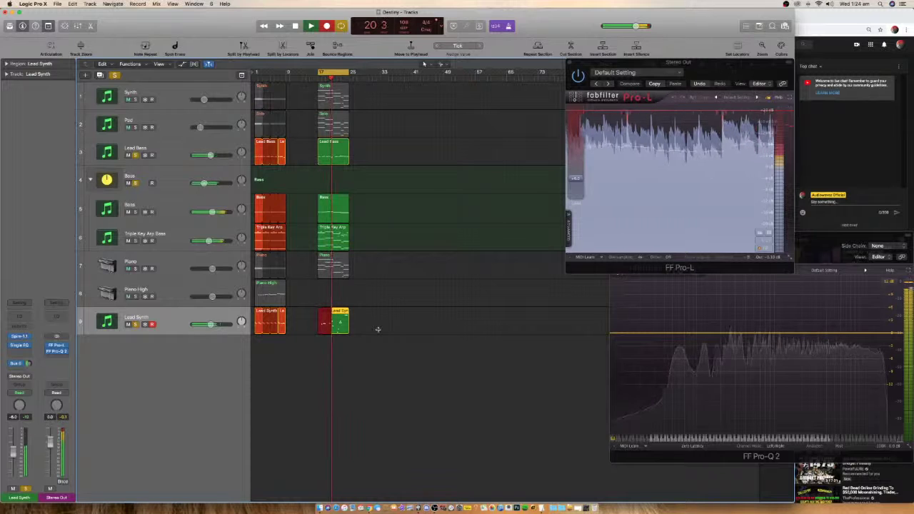
key("space")
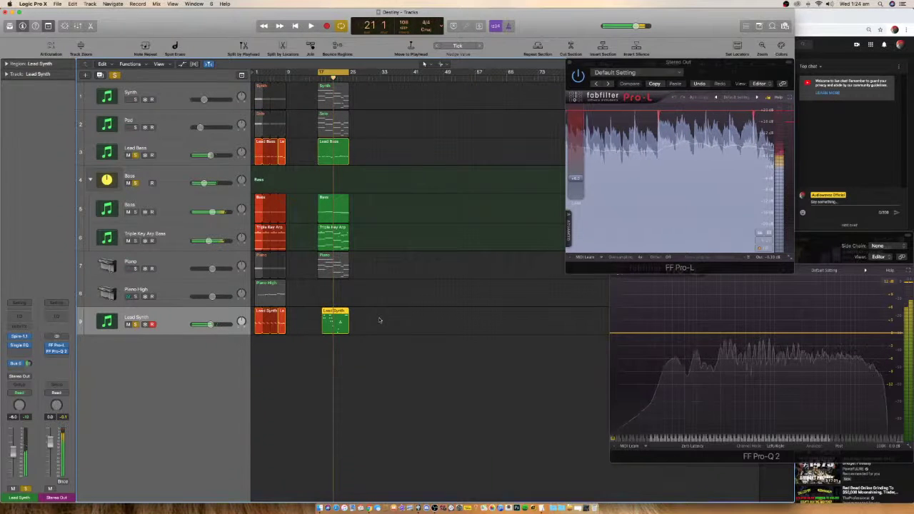
double_click(338, 313)
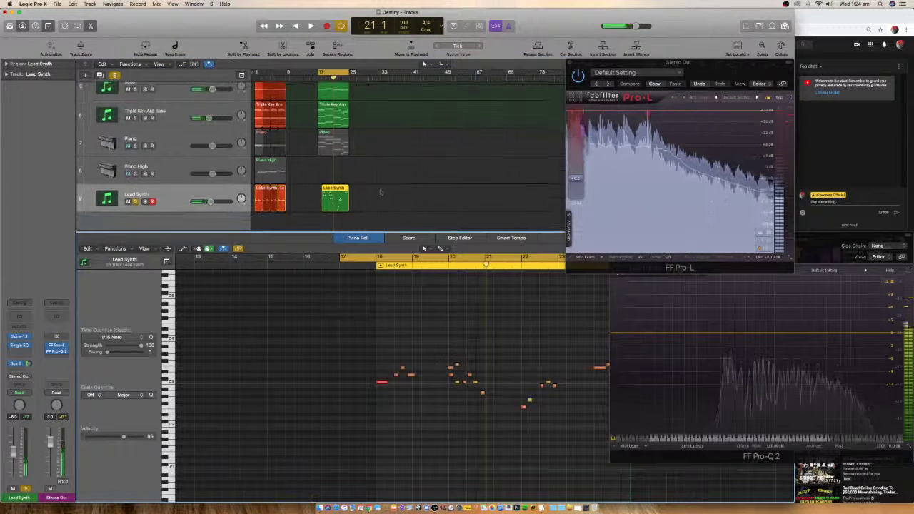
- Assign the Glue Tool as the secondary arrangement tool and record the missing opening Lead Synth phrase in bar 17
left_click(440, 65)
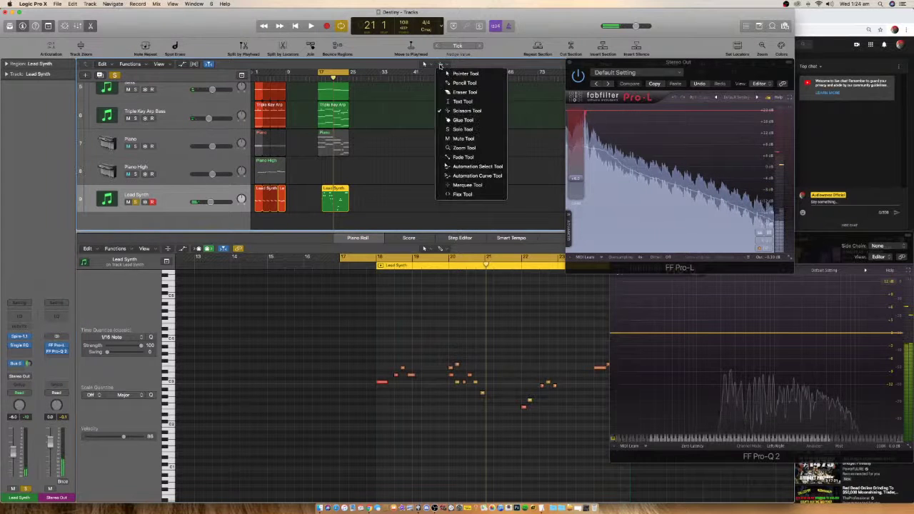
left_click(463, 120)
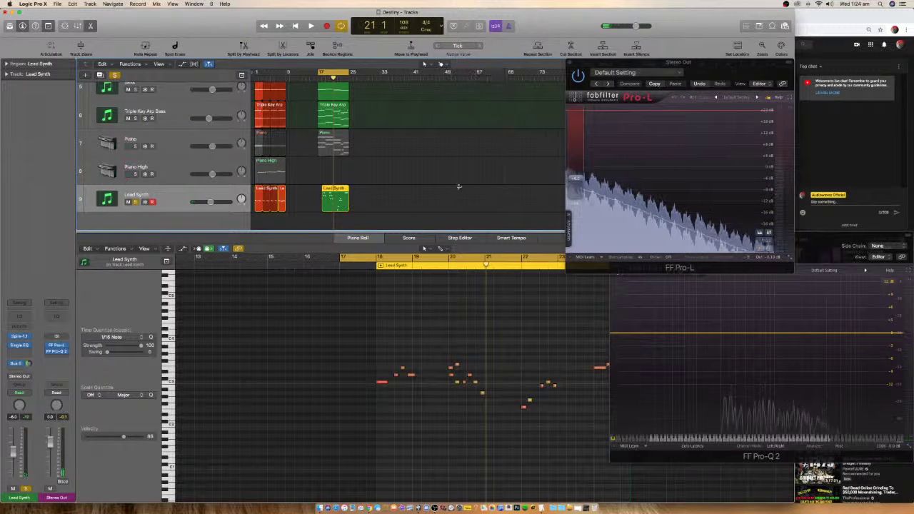
key("space")
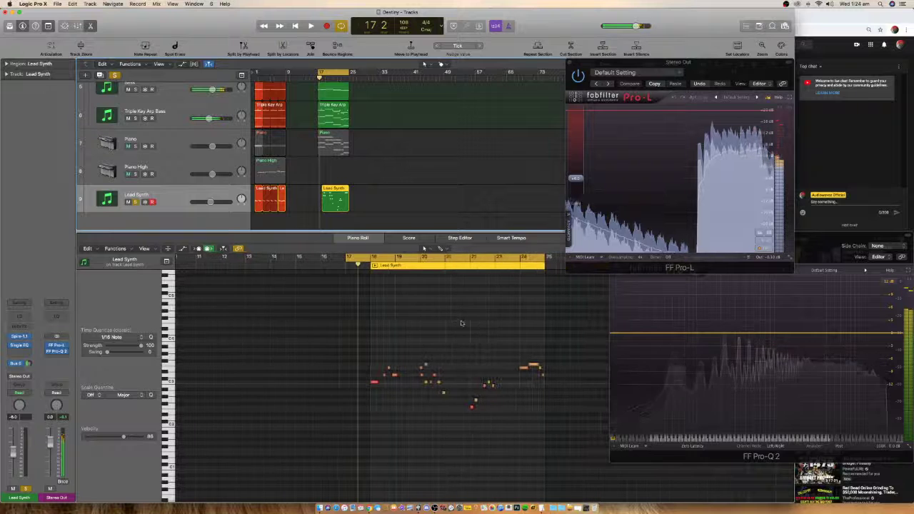
left_click(331, 213)
left_click_drag(331, 214, 318, 209)
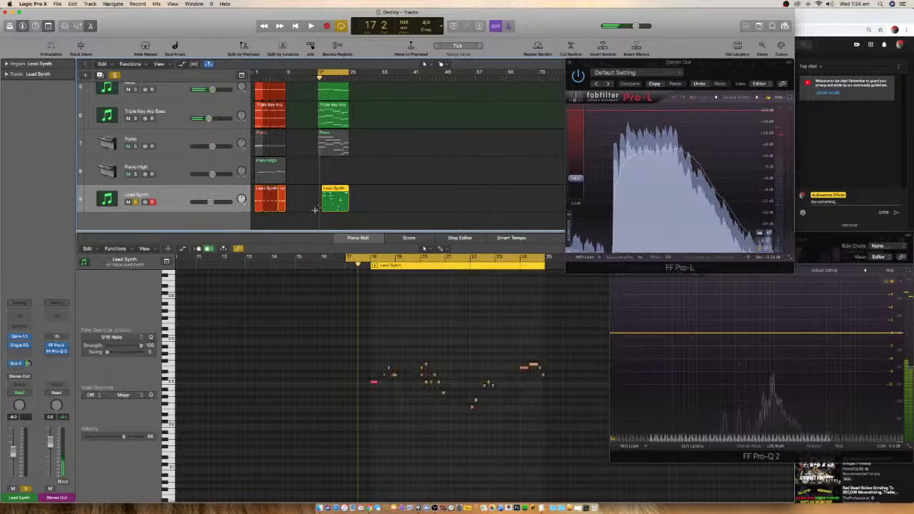
key("r")
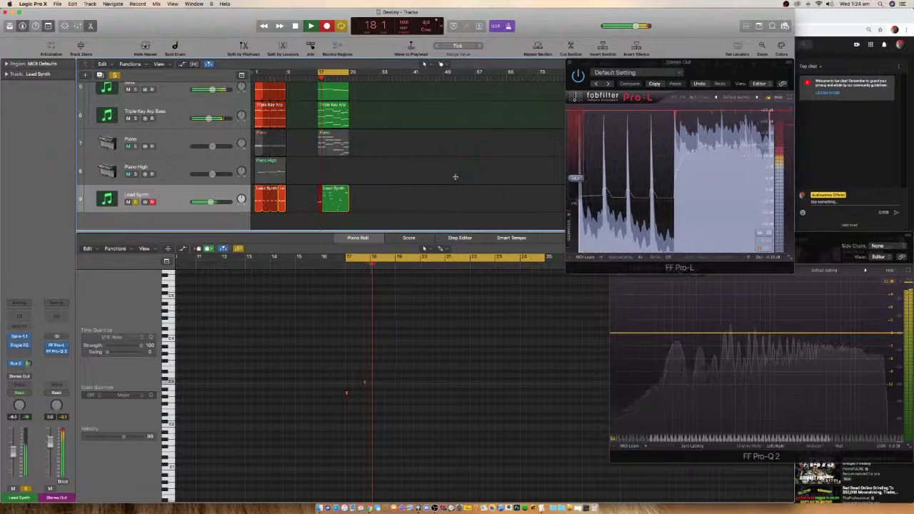
key("space")
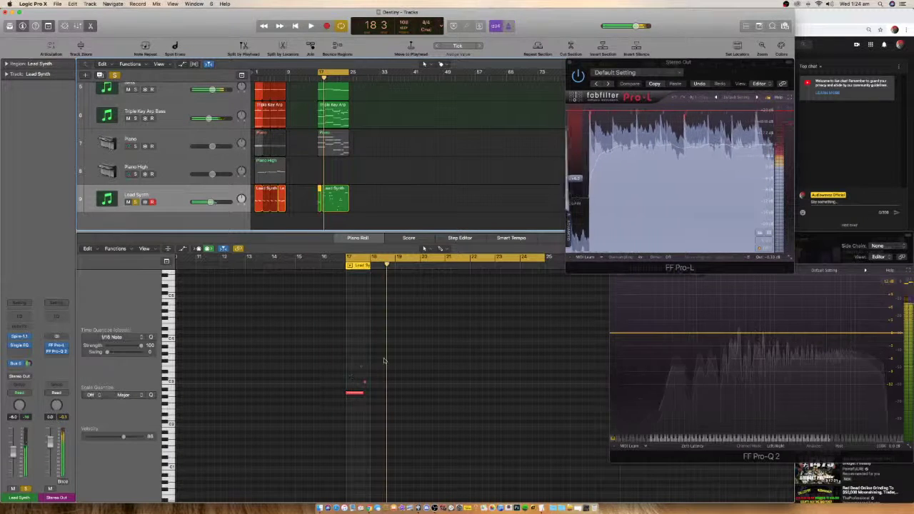
- Select all notes of the two new Lead Synth regions and merge the regions into one
left_click_drag(384, 198, 305, 204)
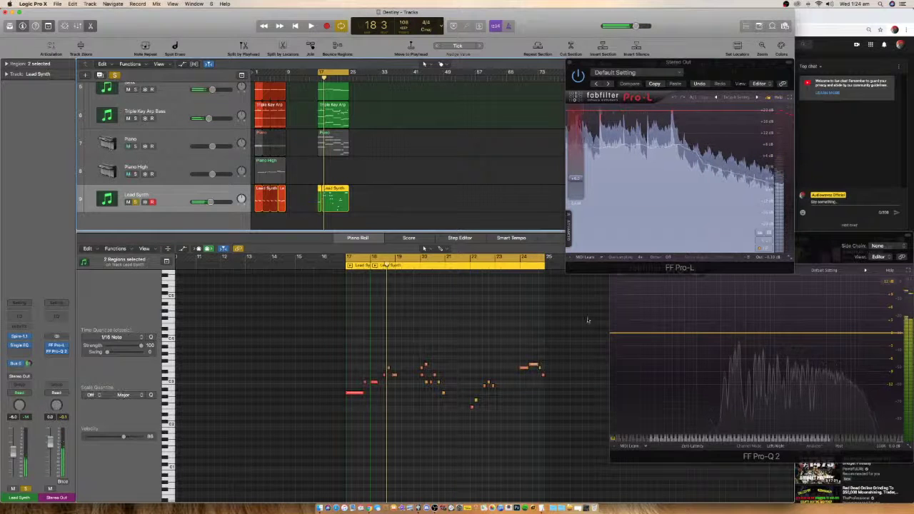
left_click_drag(580, 314, 293, 440)
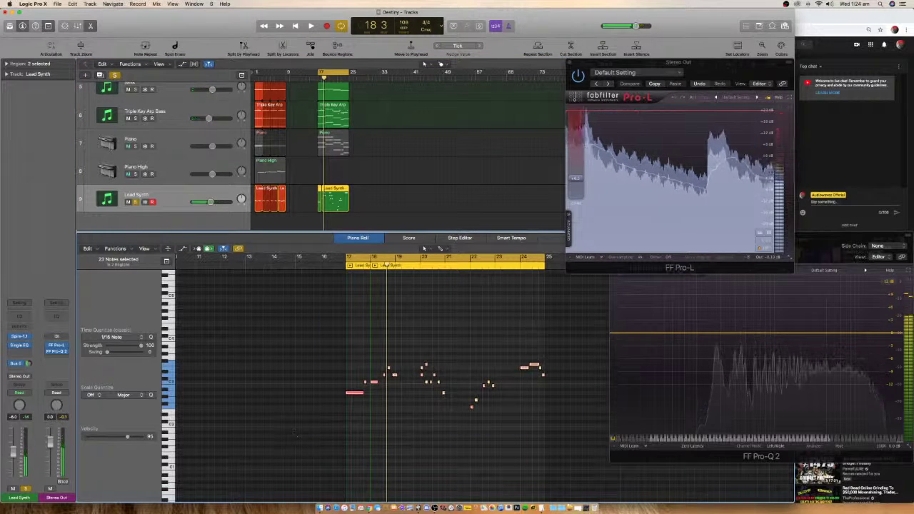
left_click(369, 352)
key("shift+space")
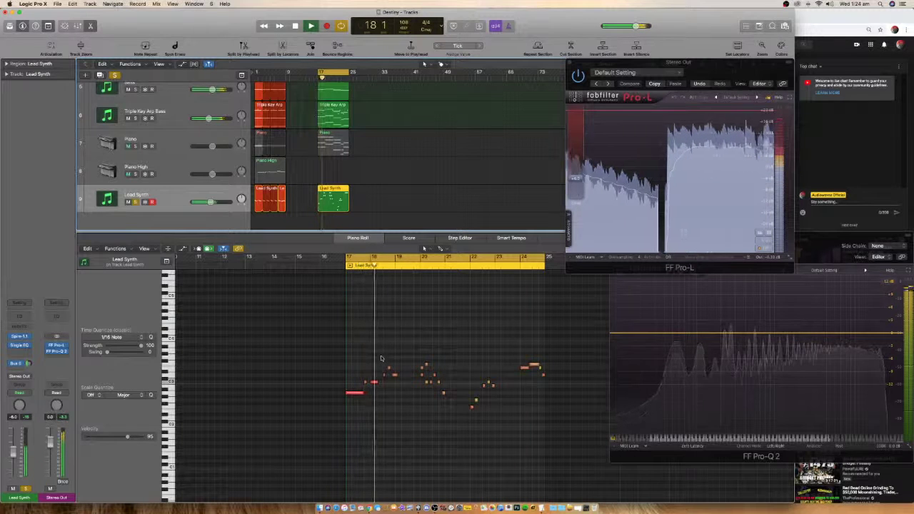
- Copy the short note before bar 18 slightly later and higher, and lengthen the note before bar 19 to almost reach bar 20
left_click(352, 348, "ctrl+alt")
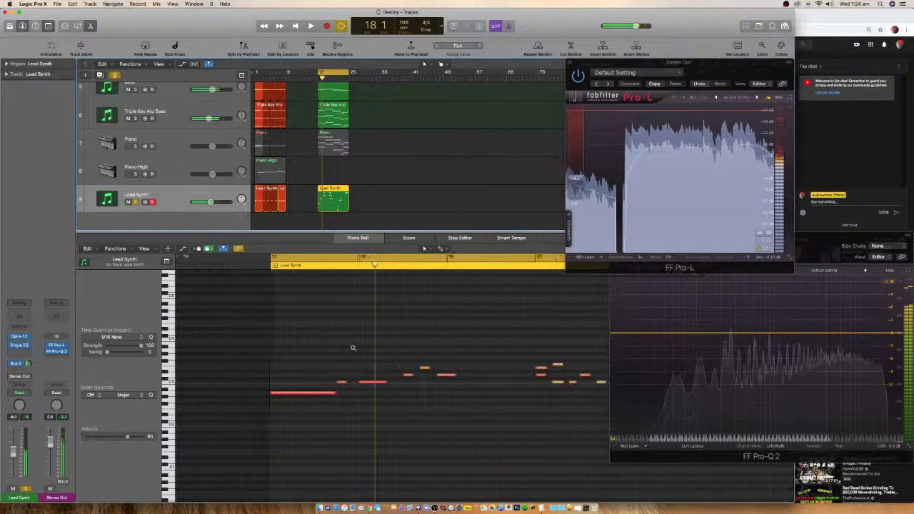
left_click(339, 386)
left_click_drag(339, 386, 350, 380)
key("space")
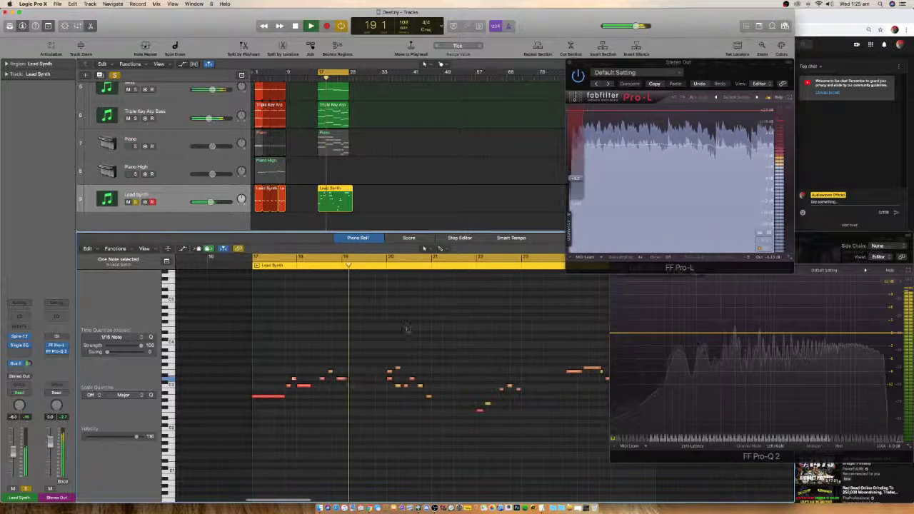
left_click_drag(346, 378, 389, 346)
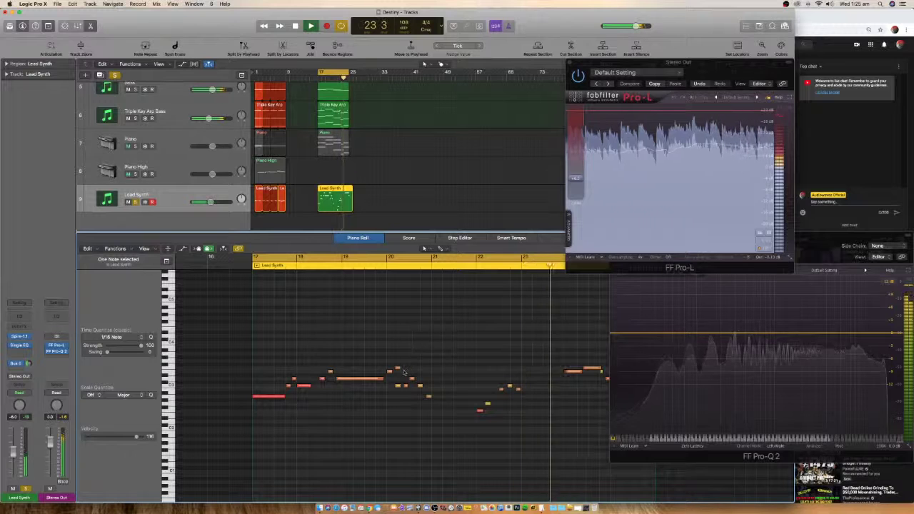
- Start the highest note of bar 20 slightly earlier and trim the beginning of the lower note that follows it
scroll(400, 376, "up", 5)
key("space")
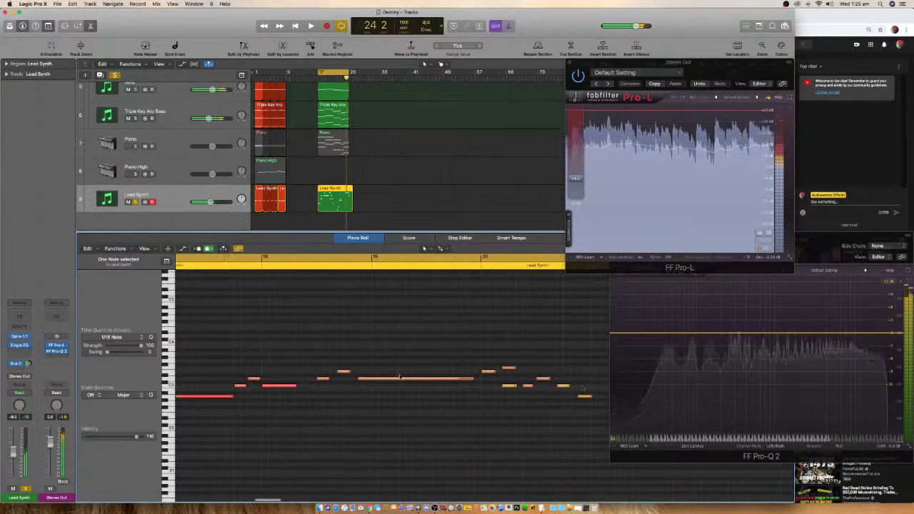
left_click_drag(493, 371, 509, 368)
left_click(504, 387)
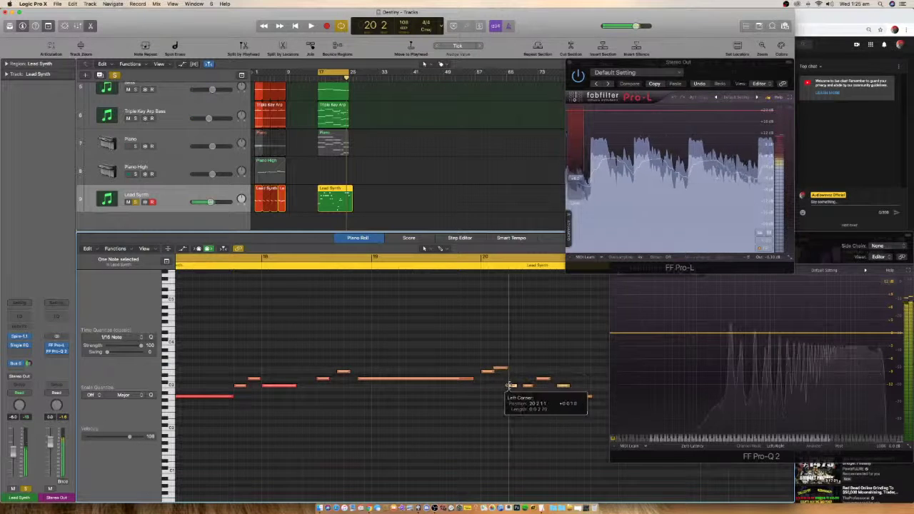
scroll(542, 364, "down", 3)
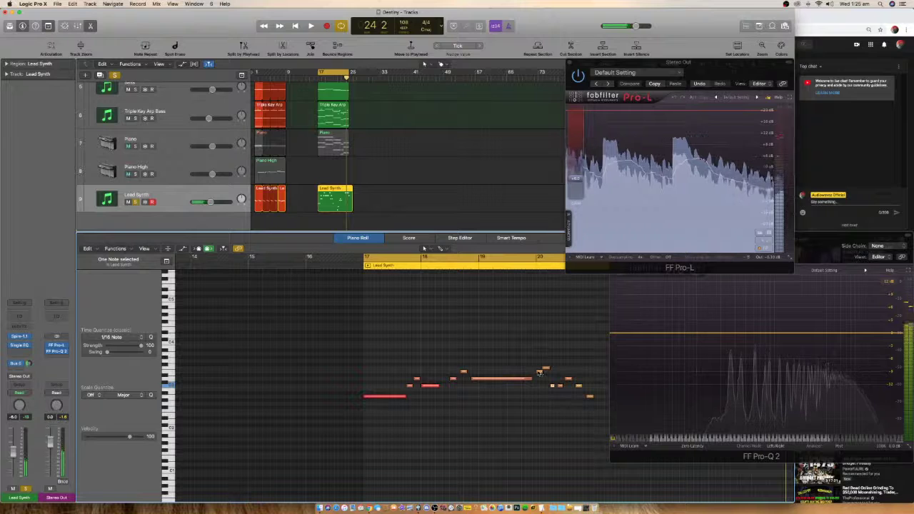
left_click(541, 371)
left_click(544, 369)
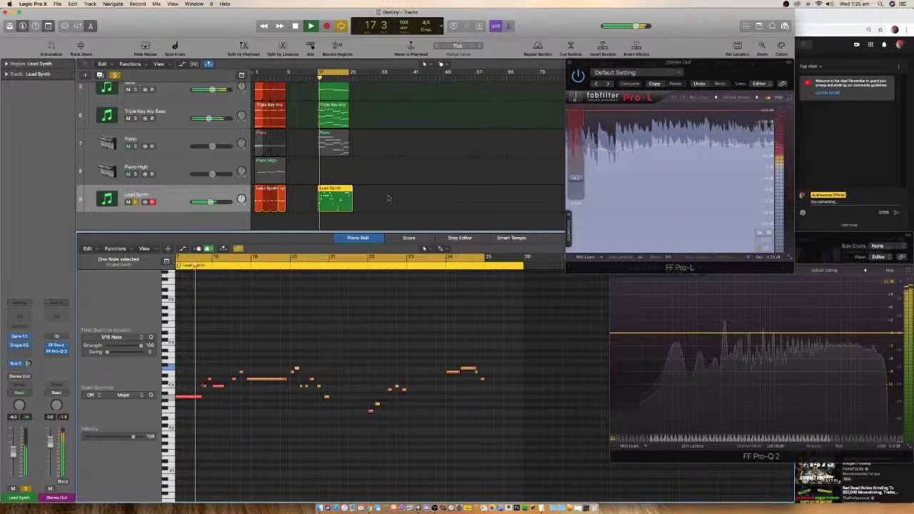
- Replace the edited Lead Synth region with a newly recorded take over bars 17 to 25, and play it with all notes selected
key("space")
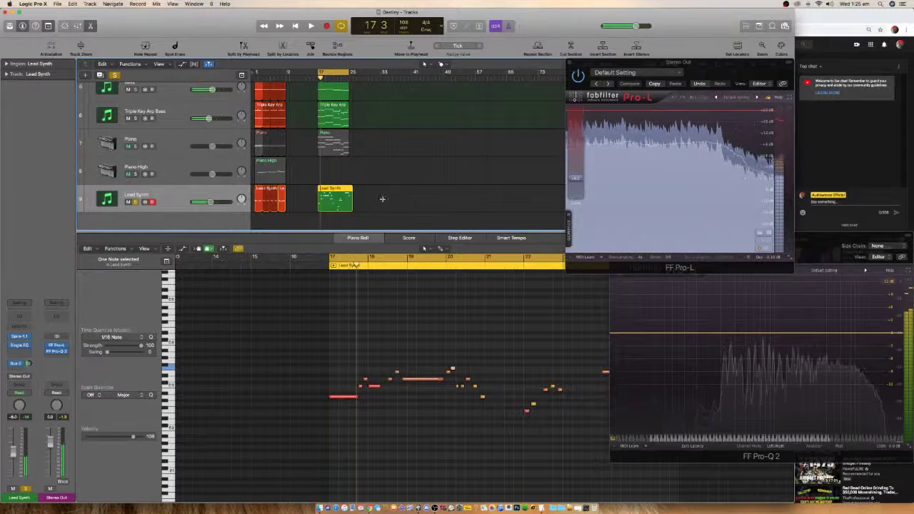
key("BackSpace")
key("space")
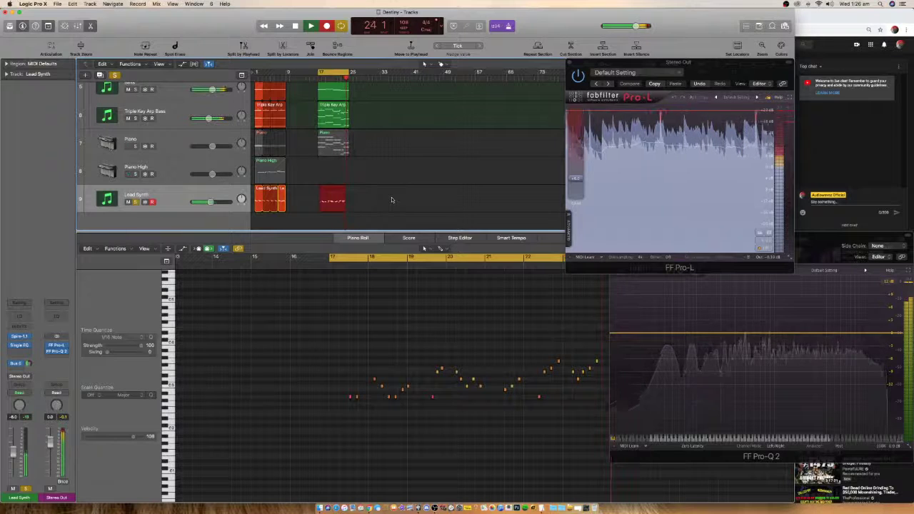
key("space")
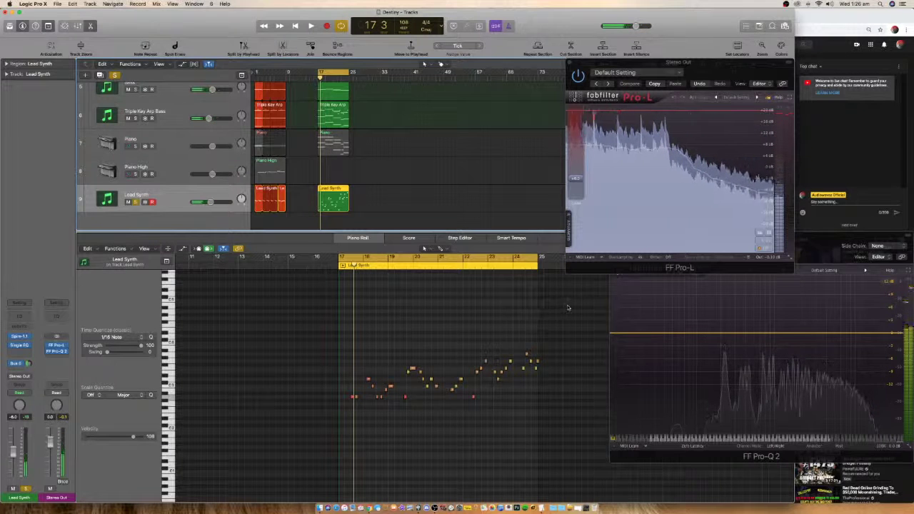
left_click_drag(556, 324, 341, 443)
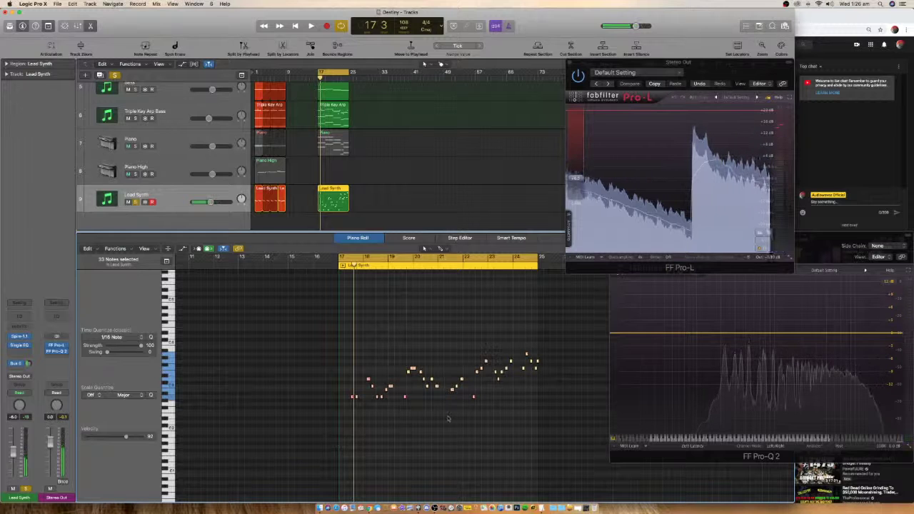
key("space")
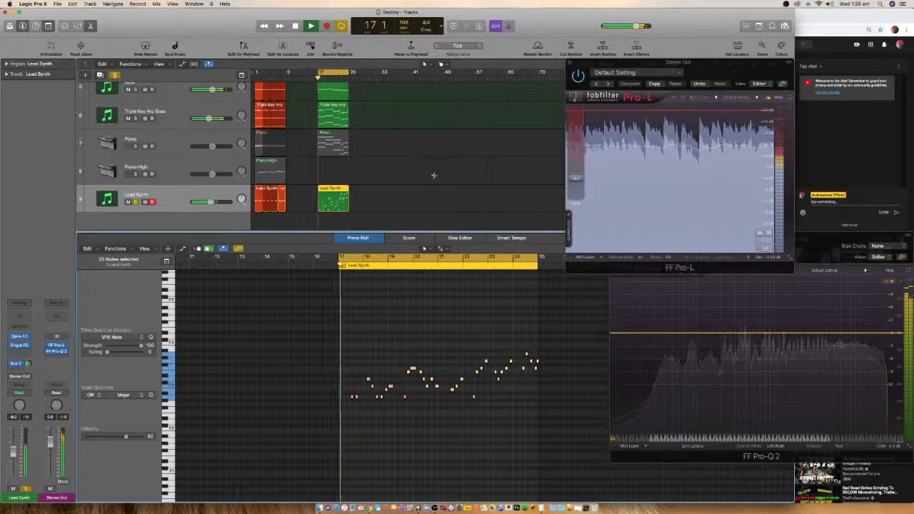
- Delete the extra last note at the end of the Lead Synth region and look over the track's Spire synth settings
left_click_drag(550, 346, 534, 361)
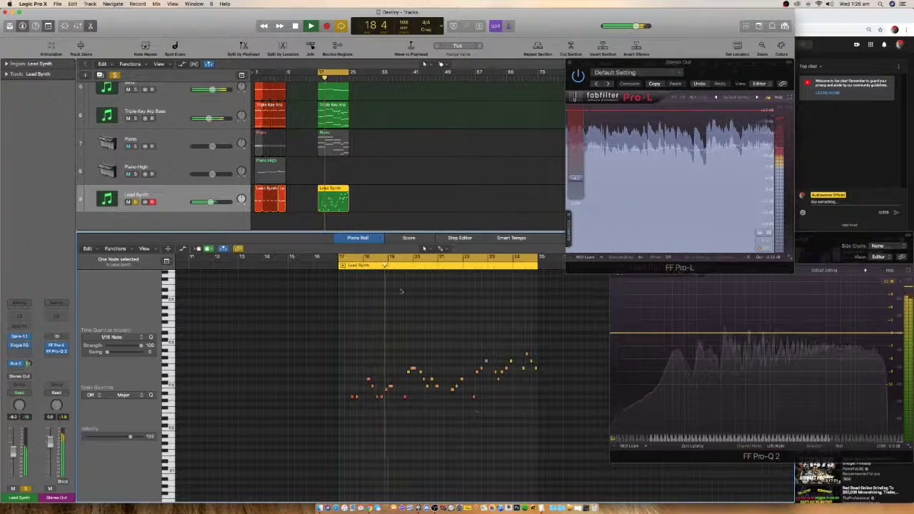
scroll(381, 183, "down", 5)
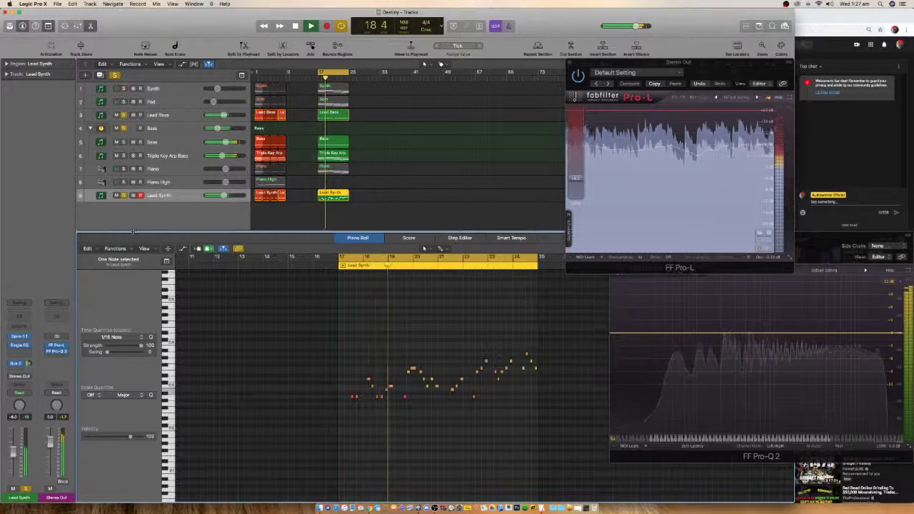
left_click(20, 335)
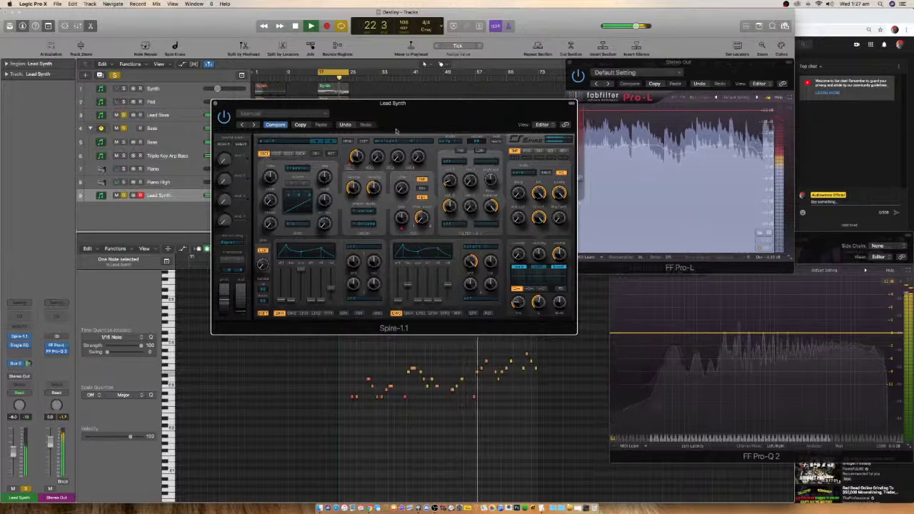
left_click(216, 104)
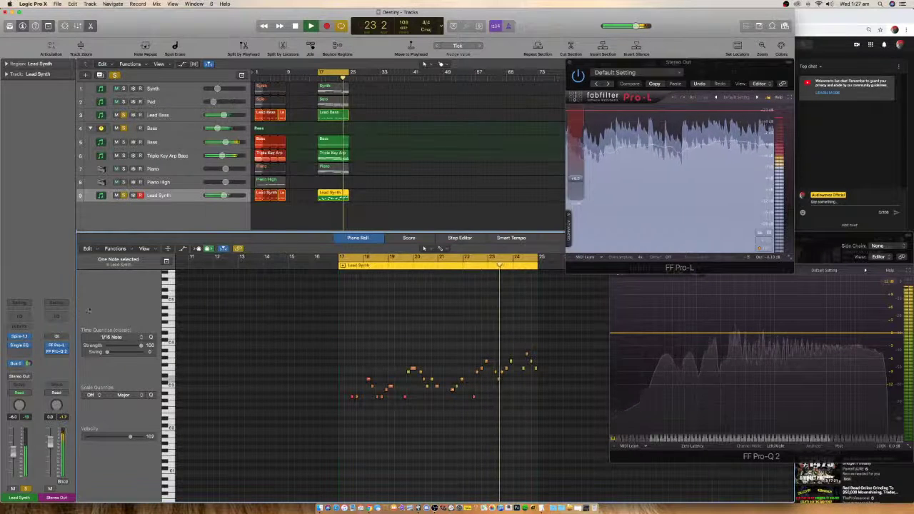
- Insert FF Pro-Q 2 after the Lead Synth's Single Band EQ and cut the mids by about 3 dB with one band
left_click(22, 346)
mouse_move(41, 382)
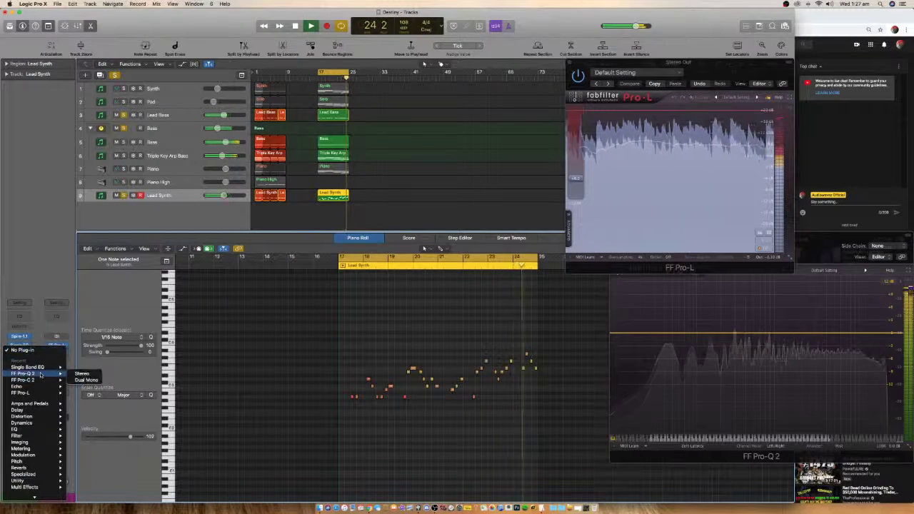
left_click(80, 380)
left_click_drag(175, 26, 424, 164)
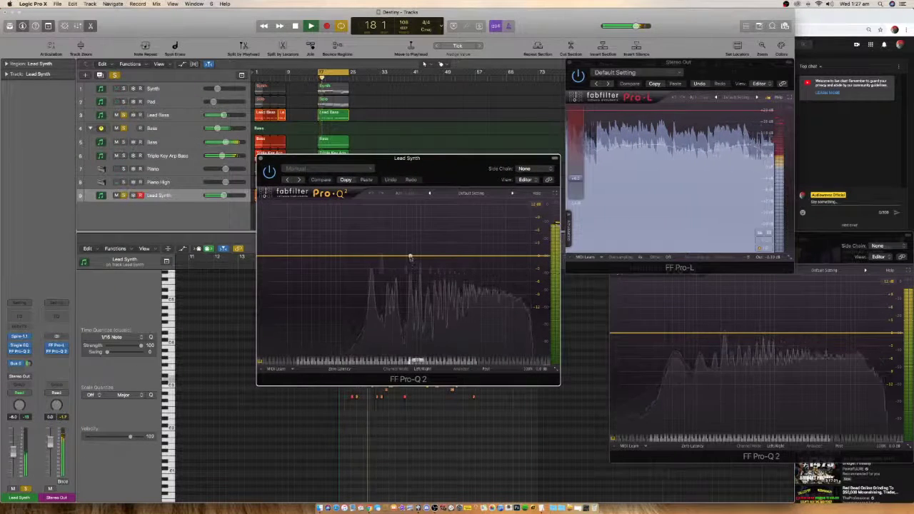
left_click_drag(410, 257, 381, 270)
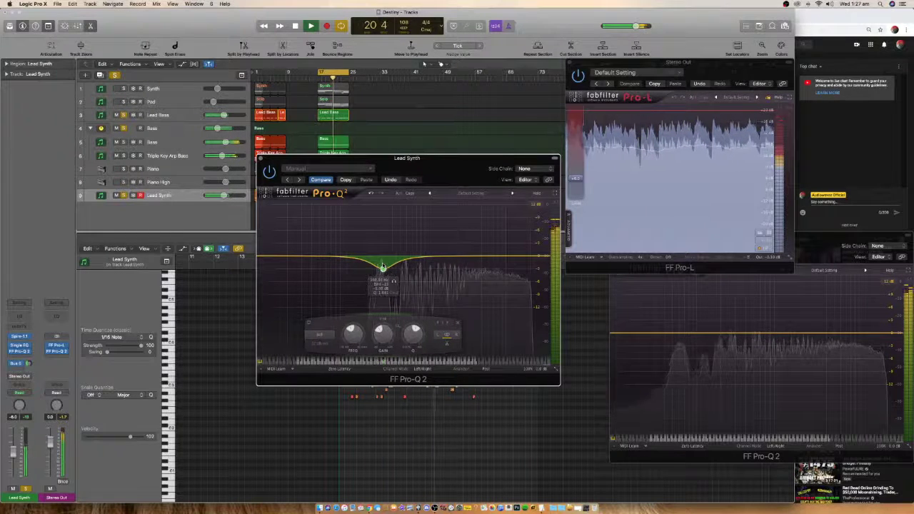
left_click_drag(382, 267, 405, 266)
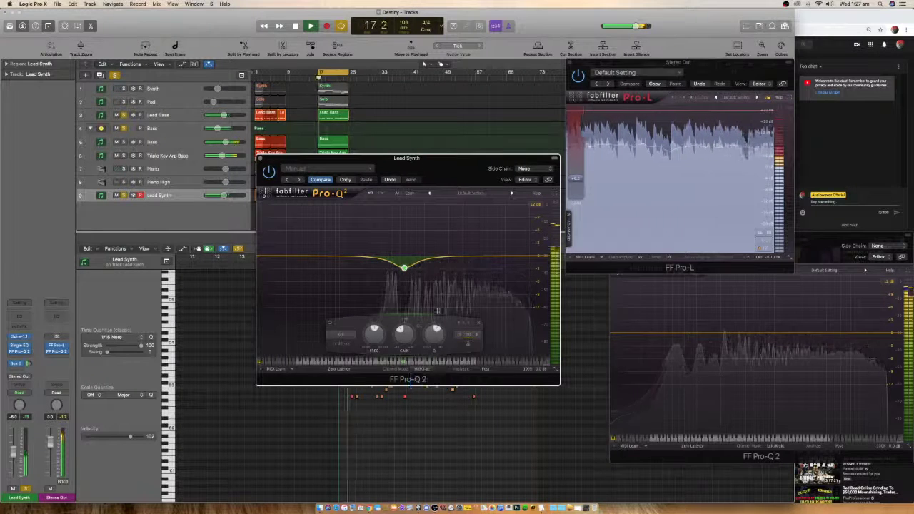
- Add a second band in the Lead Synth's FF Pro-Q 2 that cuts the mid channel about 4 dB below the first dip
left_click(485, 257)
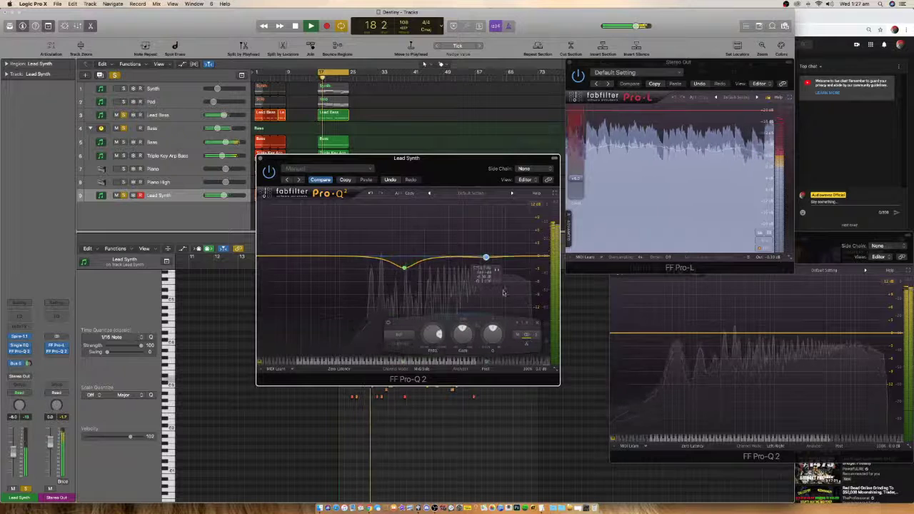
left_click_drag(486, 257, 365, 261)
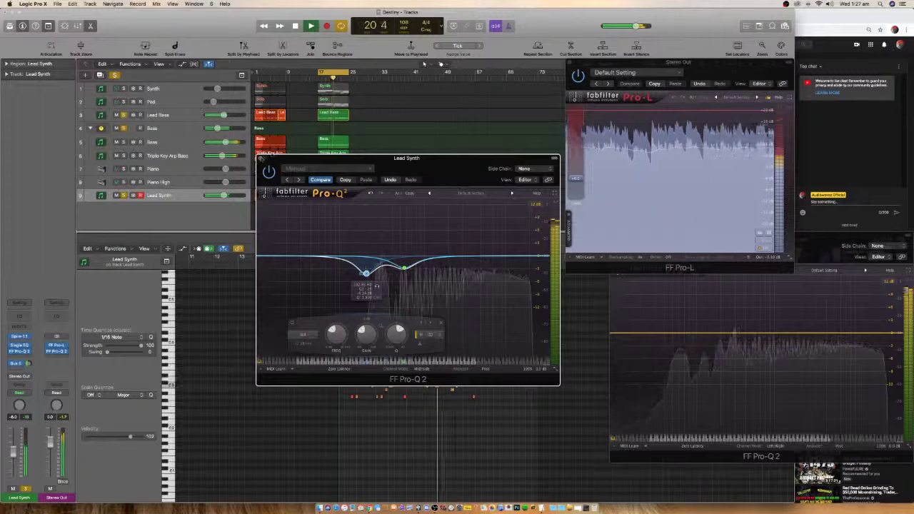
left_click(260, 158)
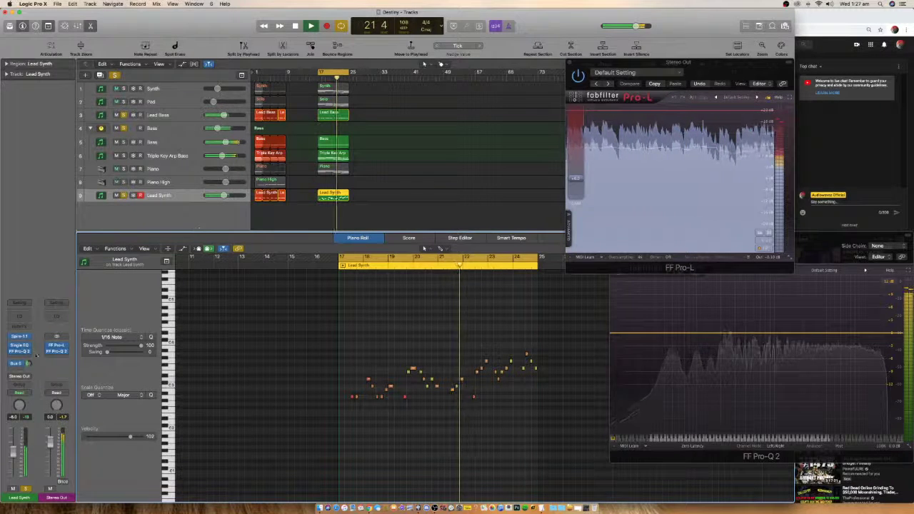
- Add two gentle upper-range boosts in the Lead Synth's FF Pro-Q 2, a side band of about 2 dB and a higher mid band of about 1.5 dB
key("v")
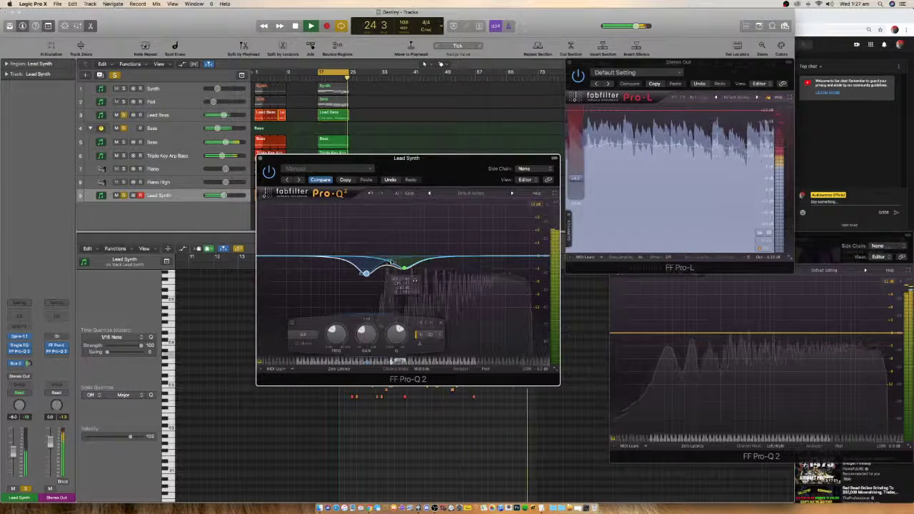
left_click_drag(441, 254, 475, 233)
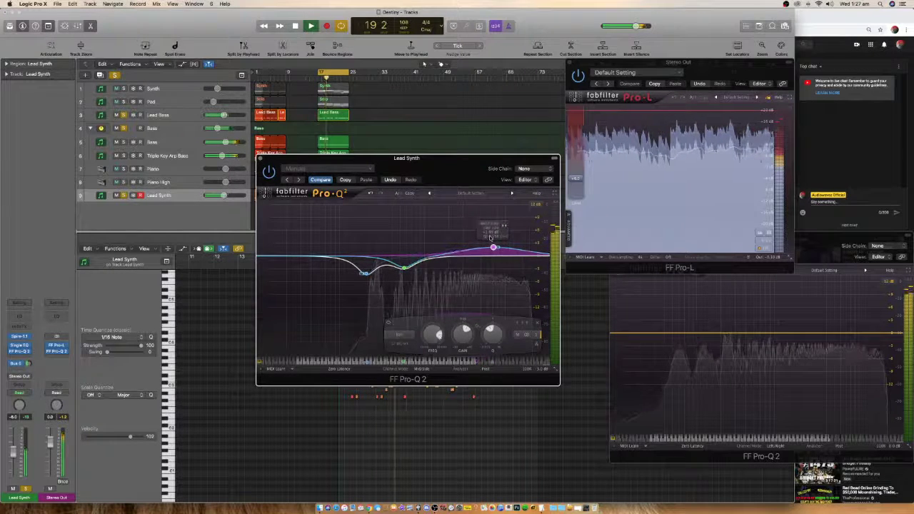
mouse_move(491, 238)
left_mouse_down()
mouse_move(437, 237)
mouse_move(502, 250)
left_mouse_up()
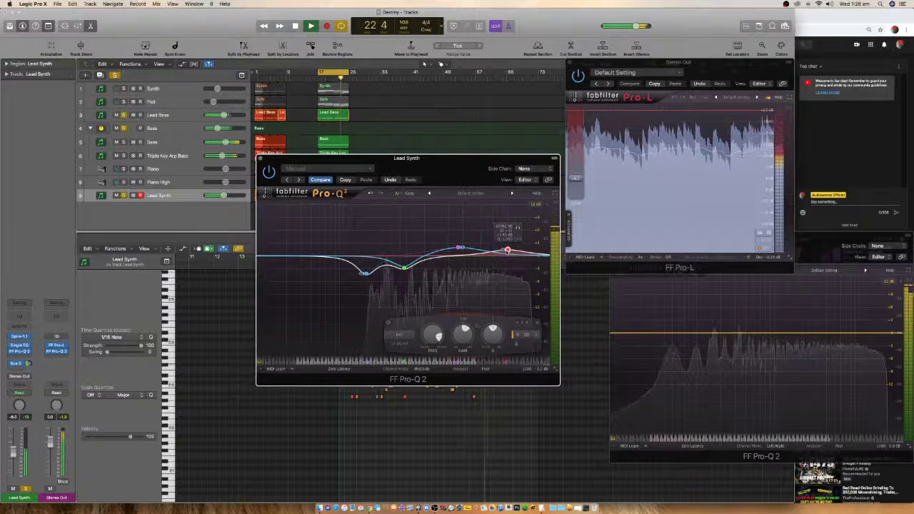
left_click_drag(508, 251, 516, 248)
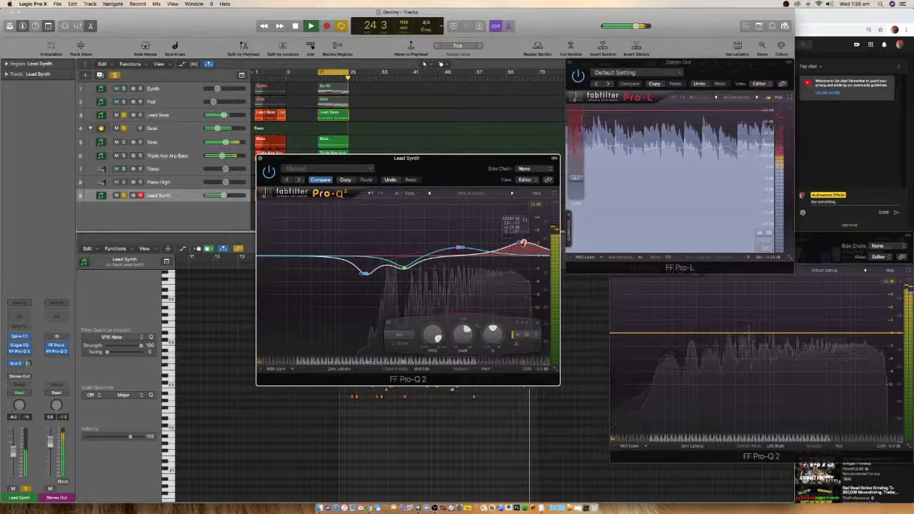
left_click_drag(516, 249, 483, 253)
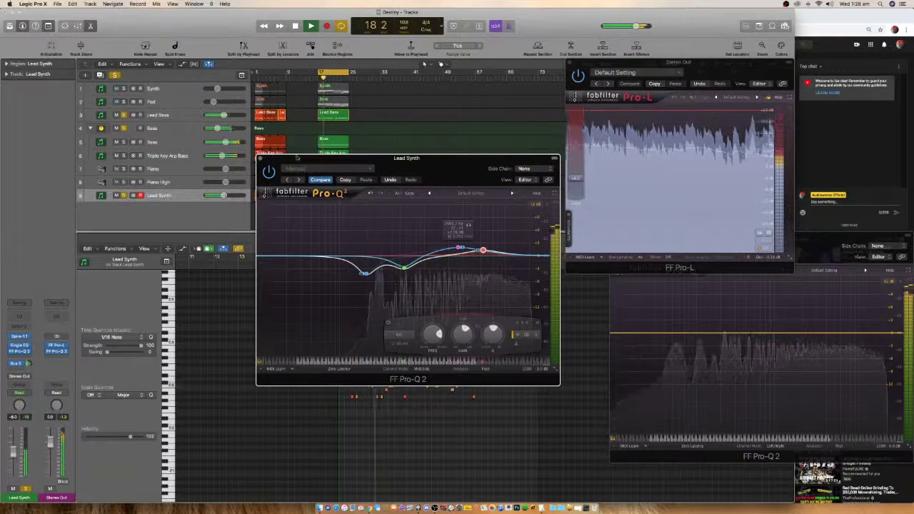
left_click(260, 158)
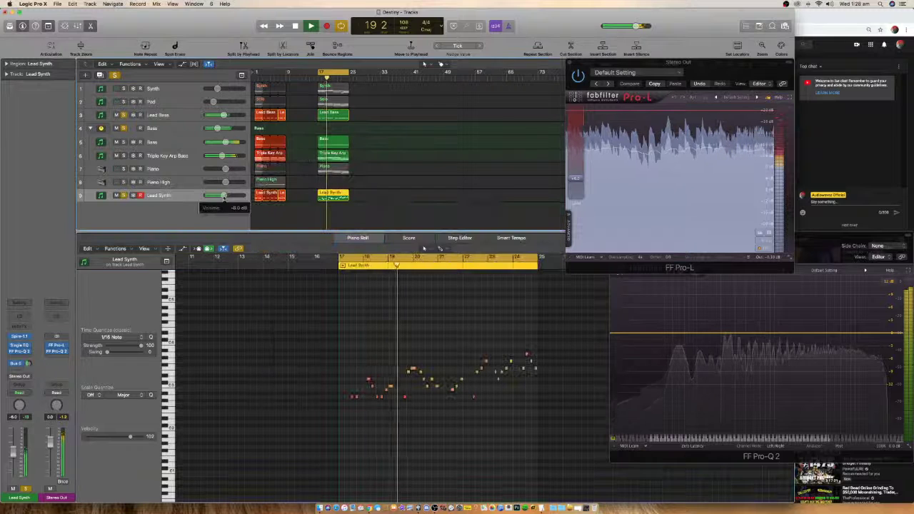
- Insert an FF Pro-C 2 compressor after the Lead Synth's equalizer and adjust its threshold
left_click(19, 356)
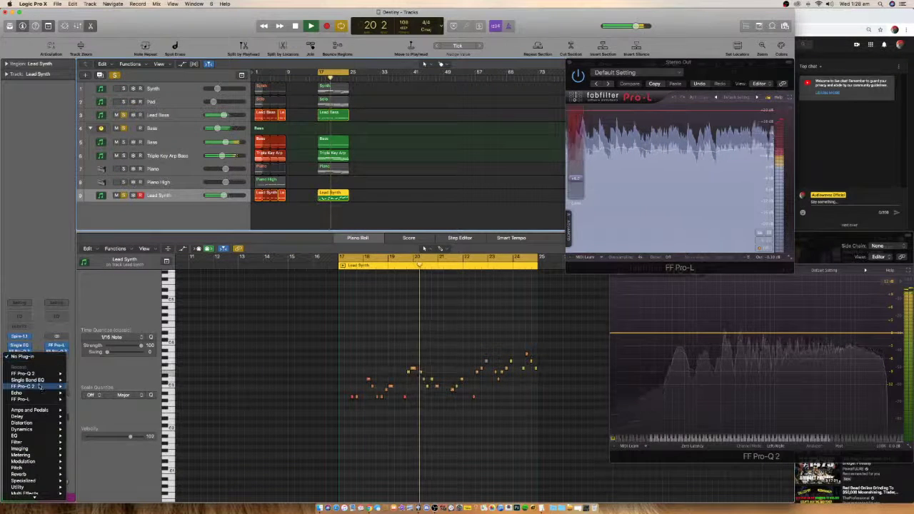
mouse_move(50, 386)
left_click(82, 387)
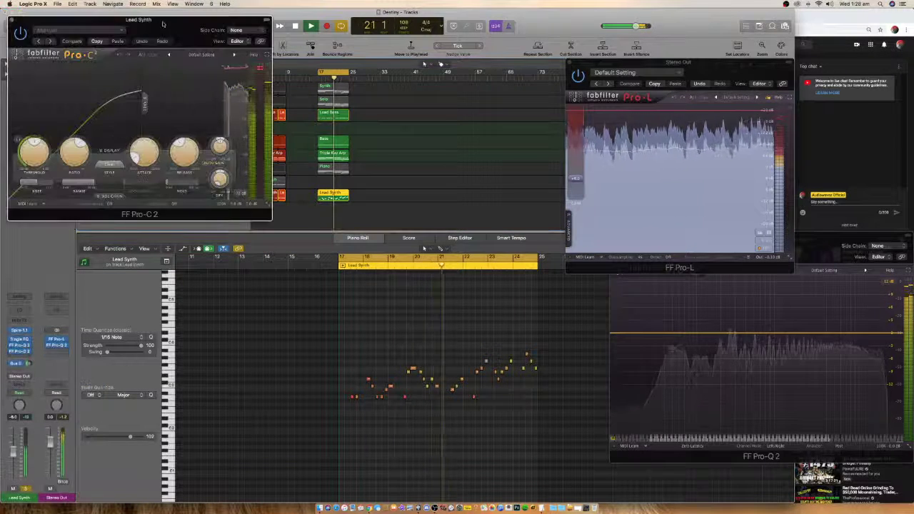
left_click_drag(154, 17, 468, 258)
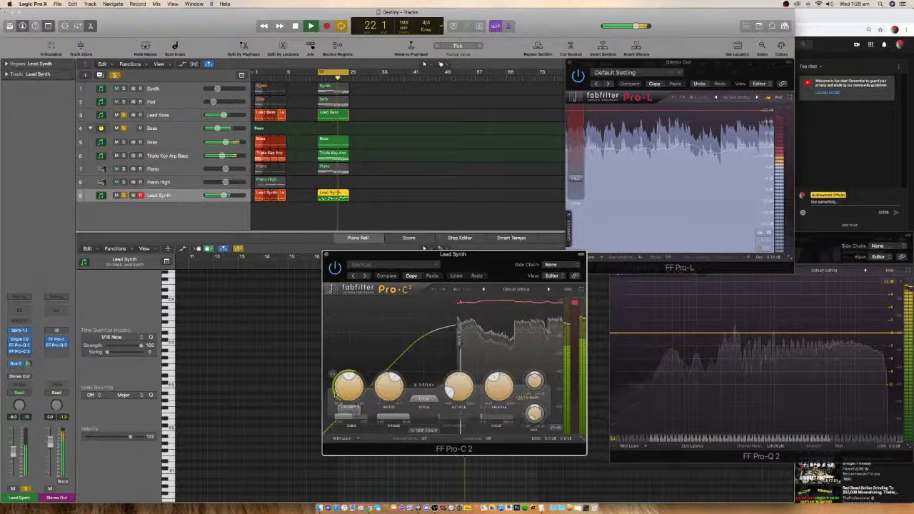
scroll(349, 377, "down", 3)
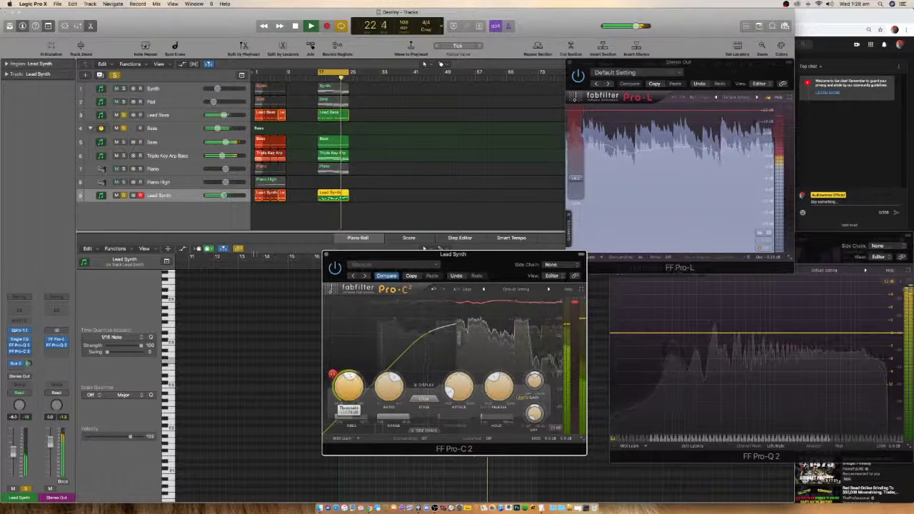
- Play the Lead Synth as the only soloed track and set its FF Pro-C 2 oversampling to 4x
left_click(439, 249)
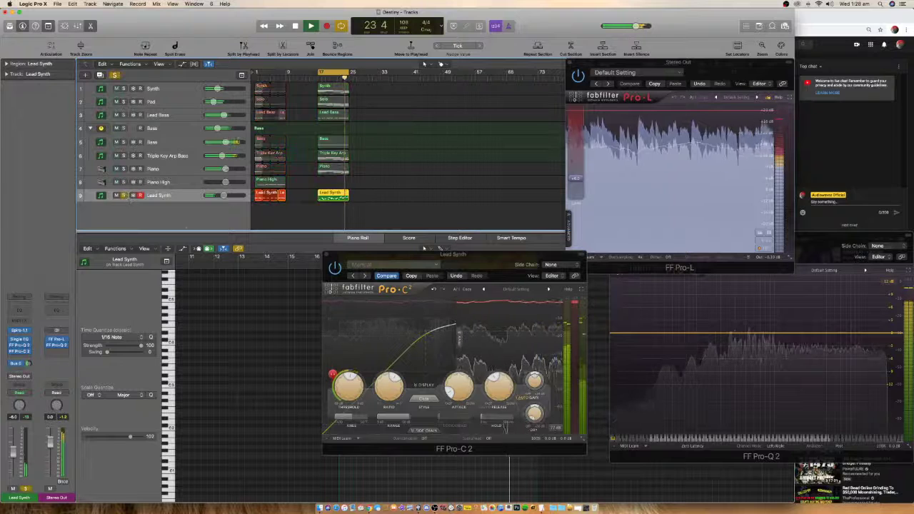
key("space")
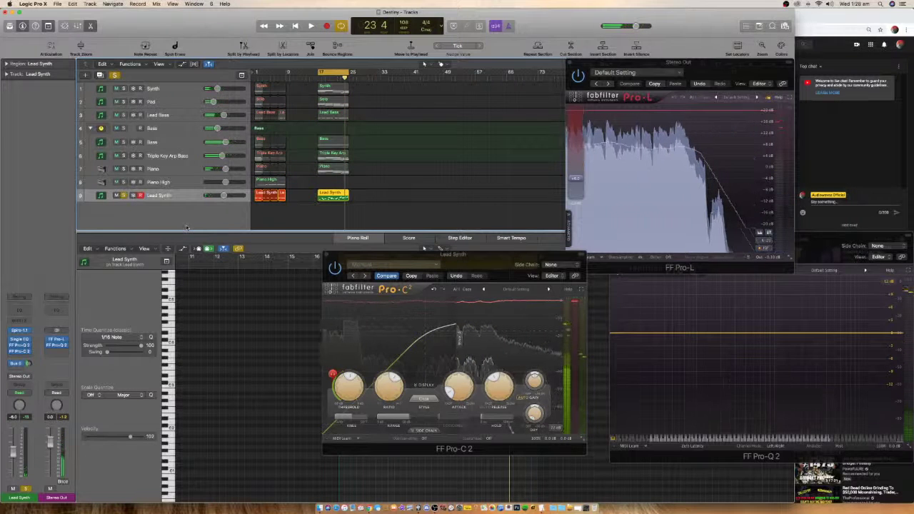
key("space")
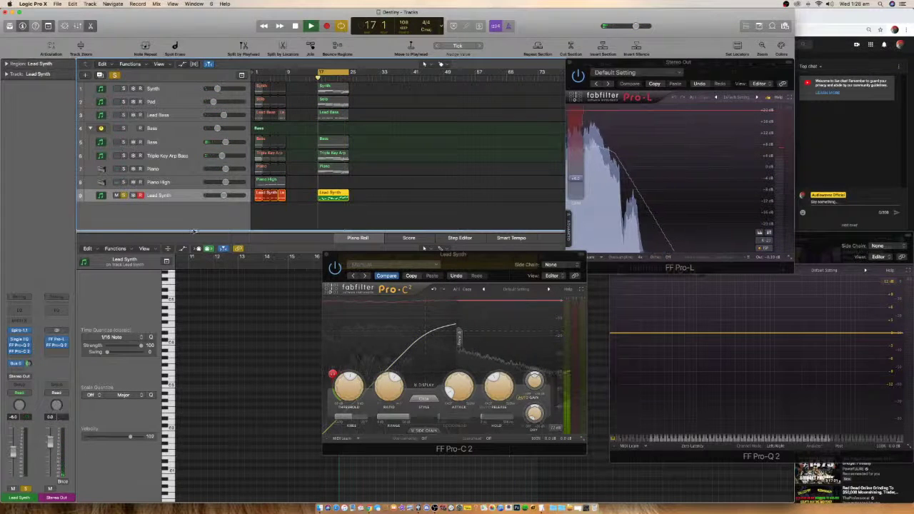
left_click(424, 438)
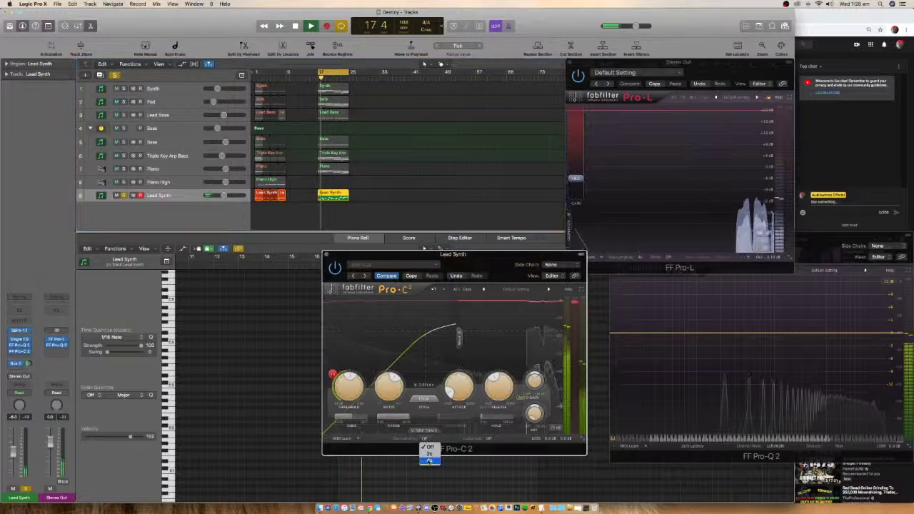
left_click(429, 461)
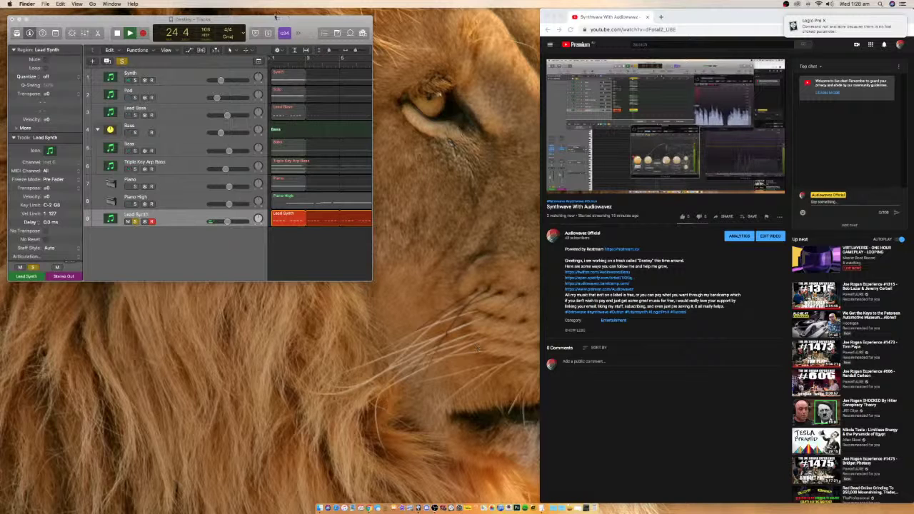
- Enlarge the Destiny project window again and arrange the Stereo Out's FF Pro-L and FF Pro-Q 2 beside the compressor
left_click_drag(275, 18, 268, 11)
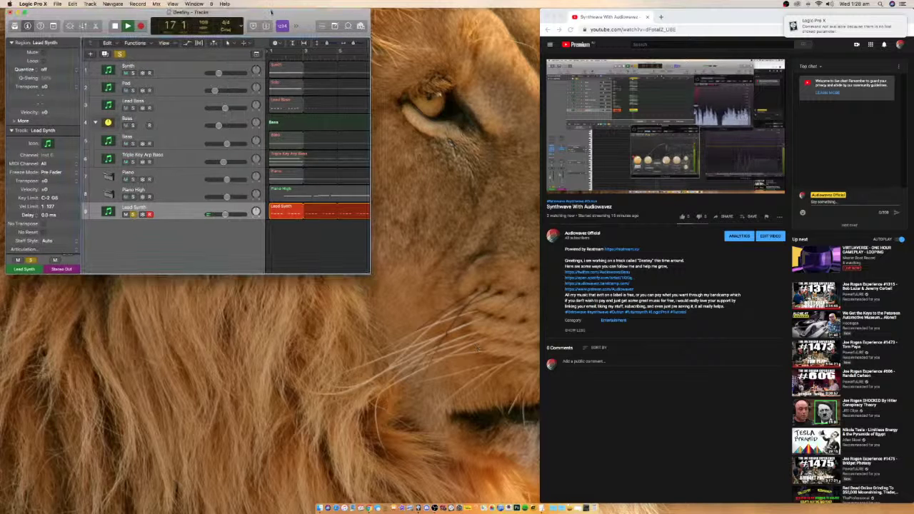
left_click_drag(362, 272, 789, 512)
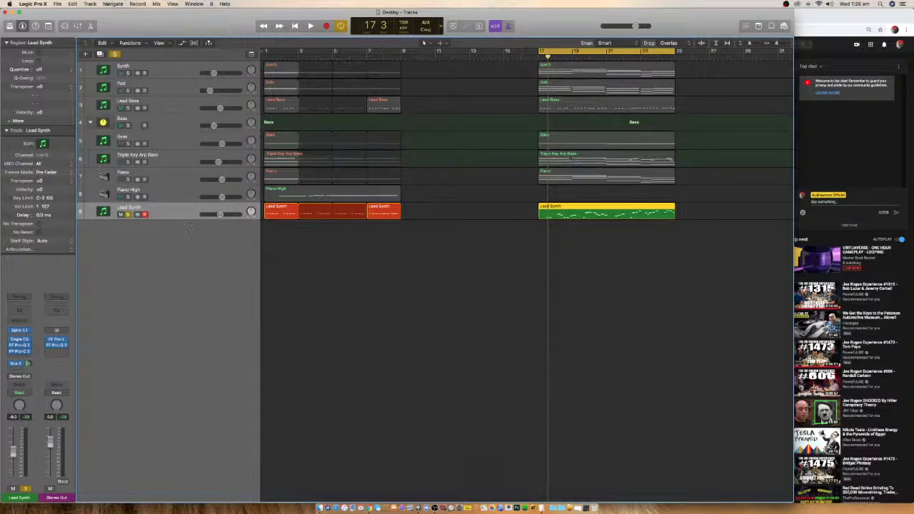
left_click(59, 345)
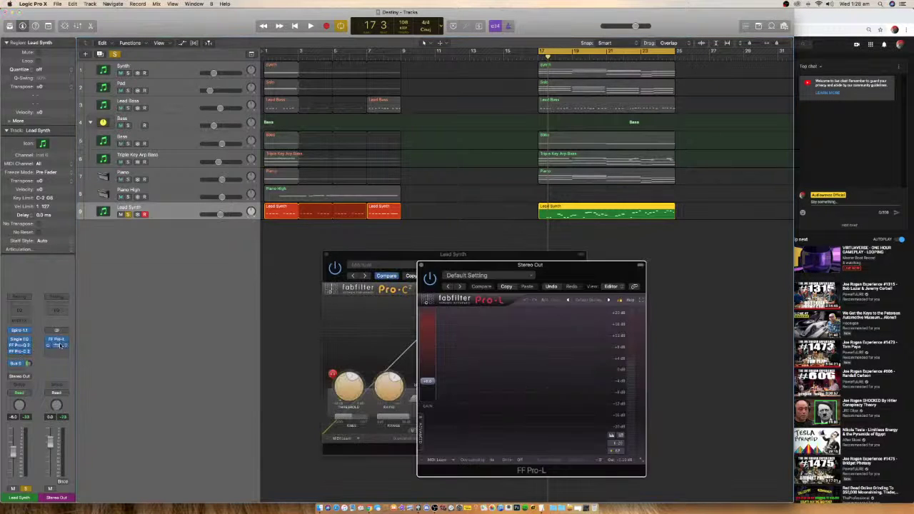
mouse_move(501, 265)
left_mouse_down()
mouse_move(610, 264)
mouse_move(476, 265)
mouse_move(487, 272)
left_mouse_up()
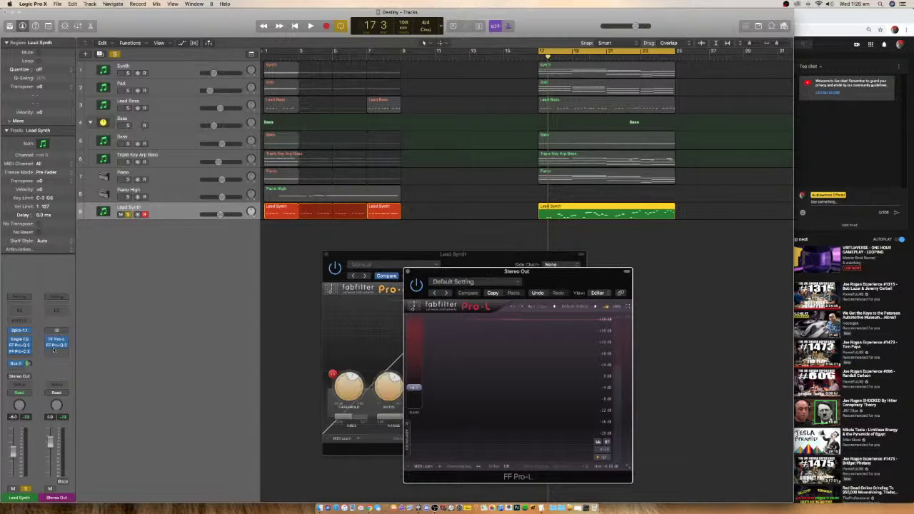
left_click(61, 345)
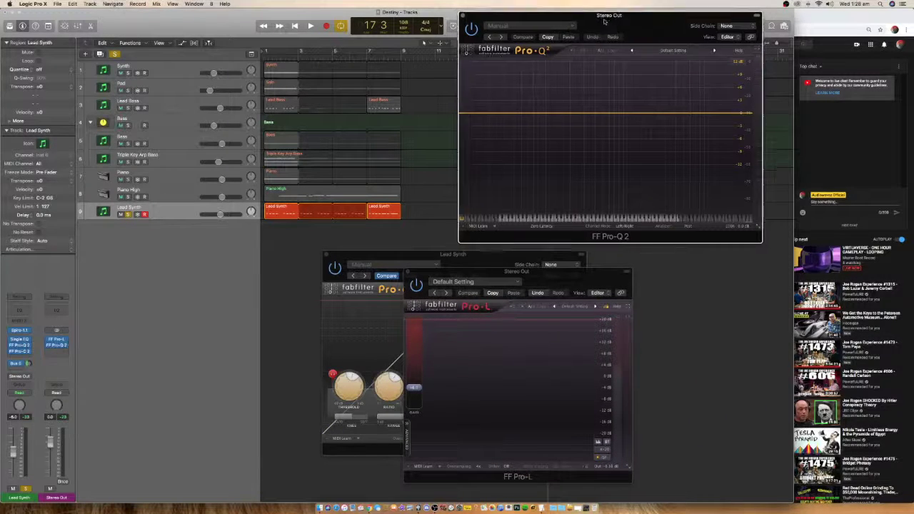
left_click_drag(605, 20, 760, 255)
left_click_drag(545, 278, 721, 54)
left_click_drag(834, 266, 833, 287)
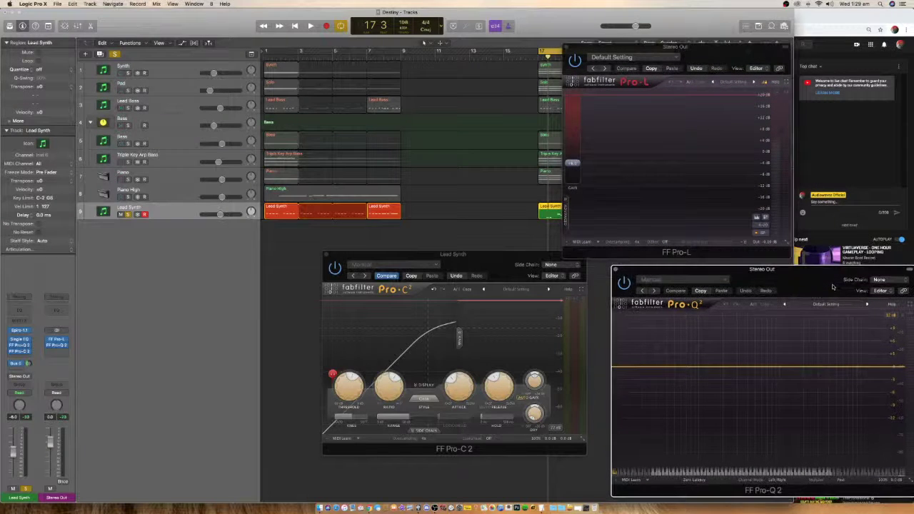
- Play the soloed Lead Synth region at bar 17 and shorten the release of its FF Pro-C 2 compressor
scroll(511, 205, "right", 10)
scroll(500, 199, "left", 4)
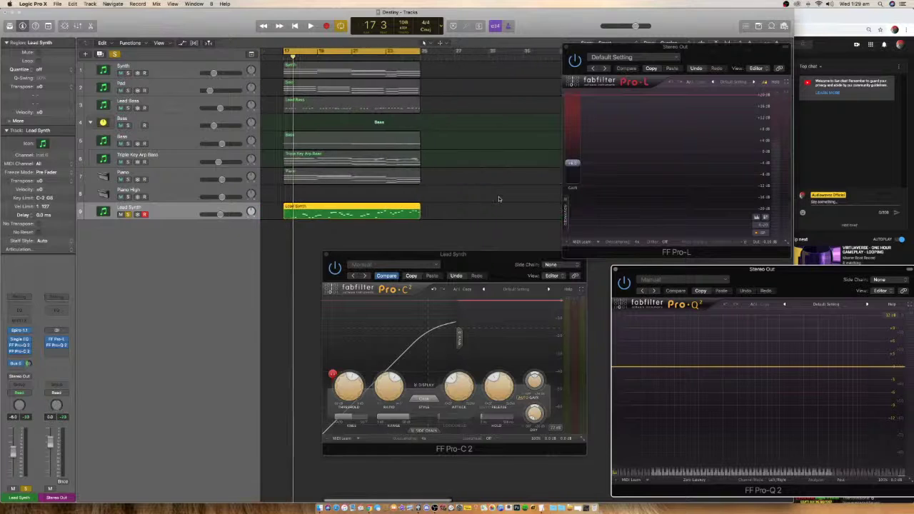
key("space")
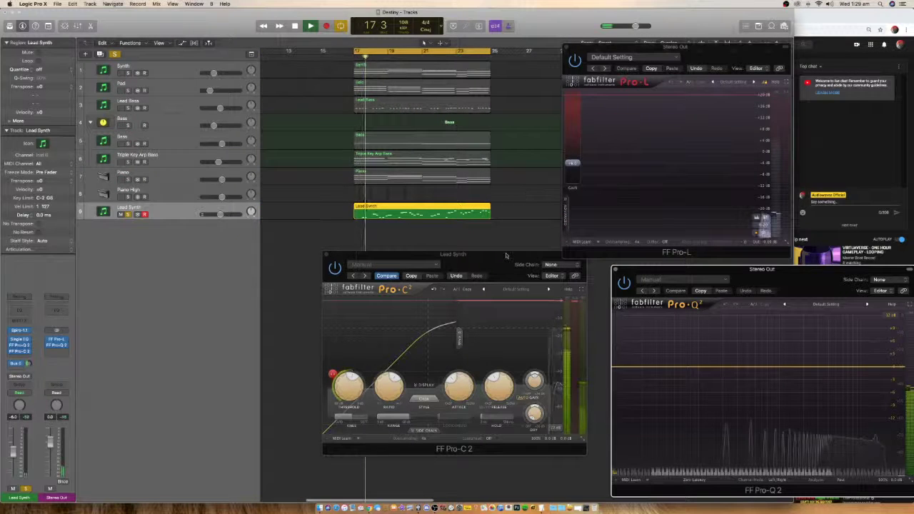
left_click(498, 389)
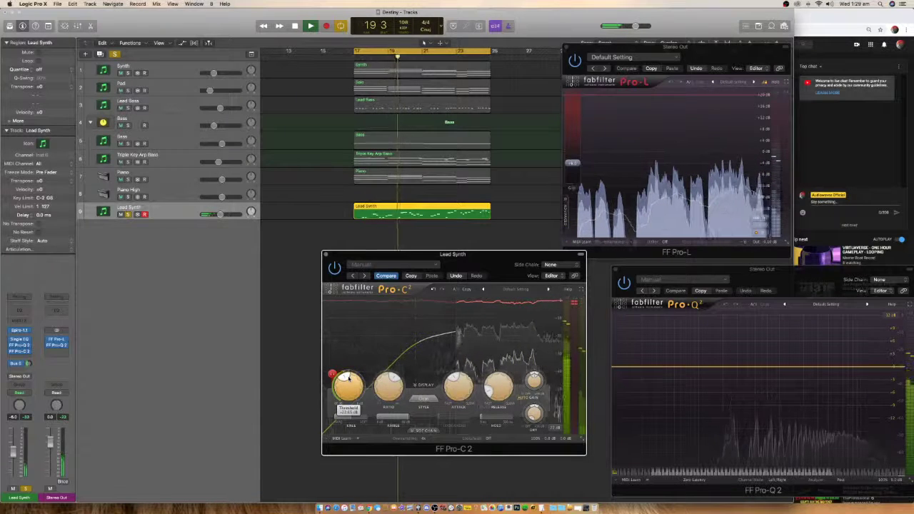
- Reopen the Lead Synth's FF Pro-C 2, unsolo the track to check the compression in the mix, and close the plug-in
key("super+w")
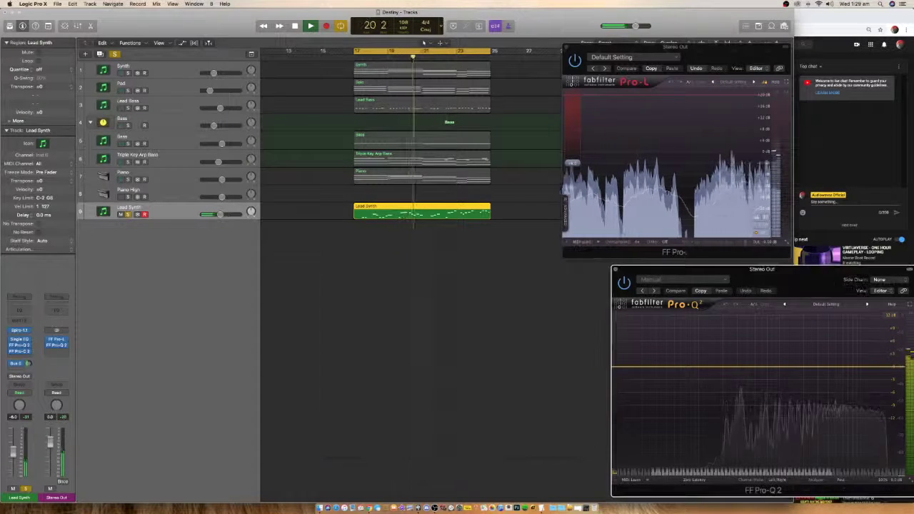
left_click(19, 351)
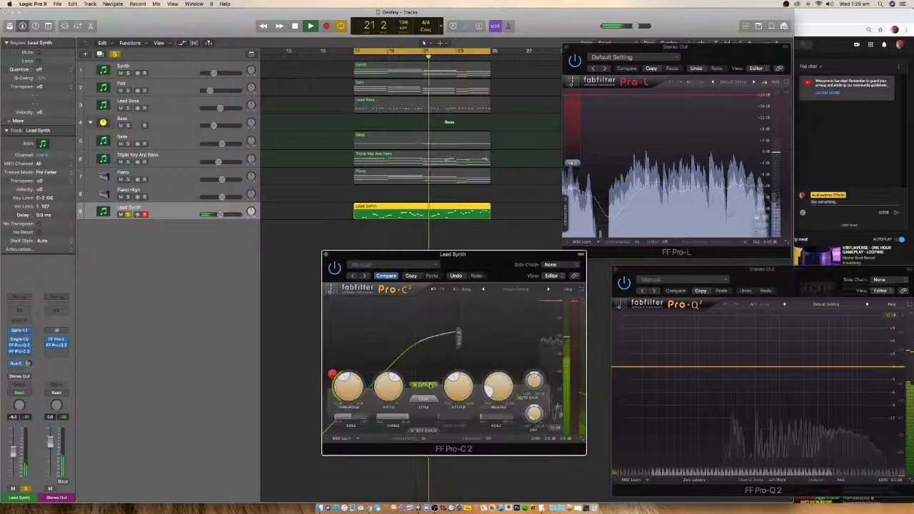
mouse_move(492, 391)
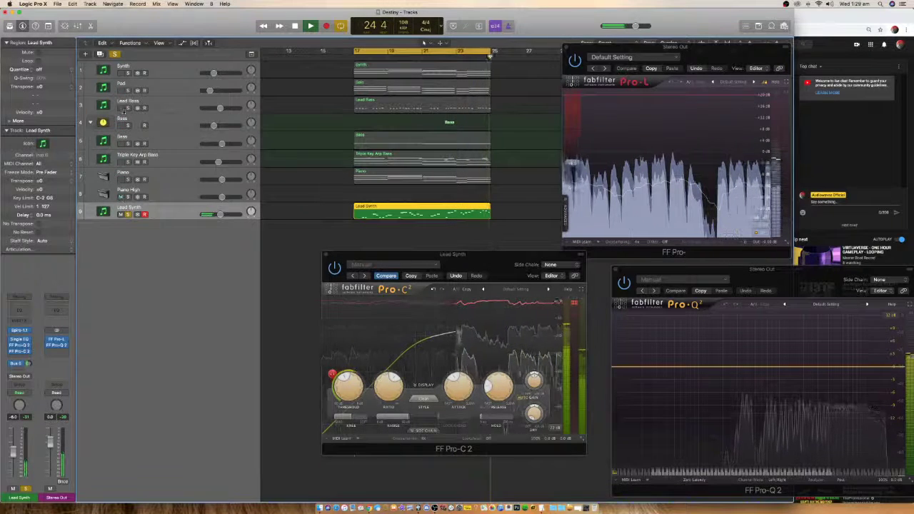
left_click(128, 214)
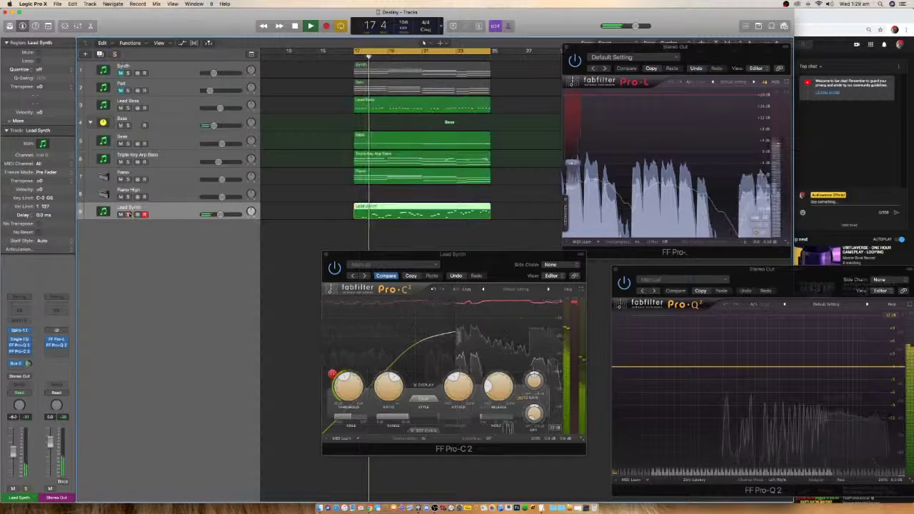
left_click(478, 256)
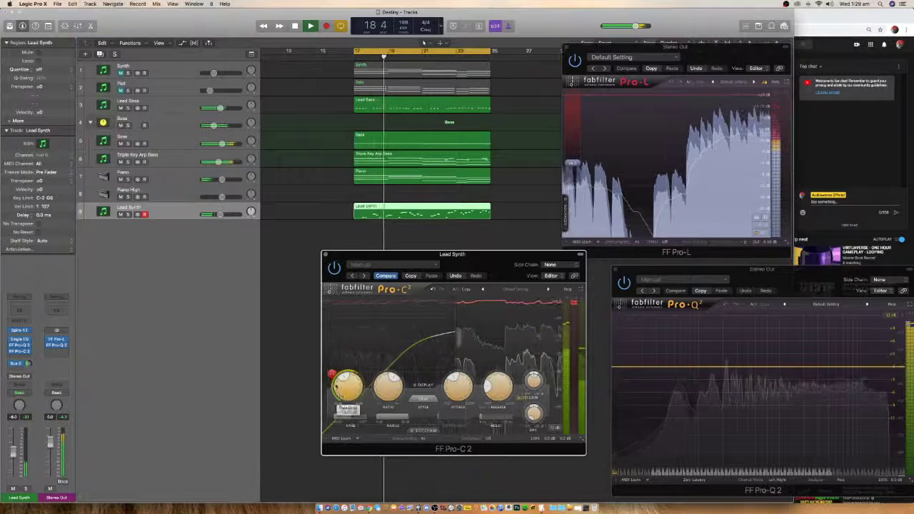
left_click(325, 254)
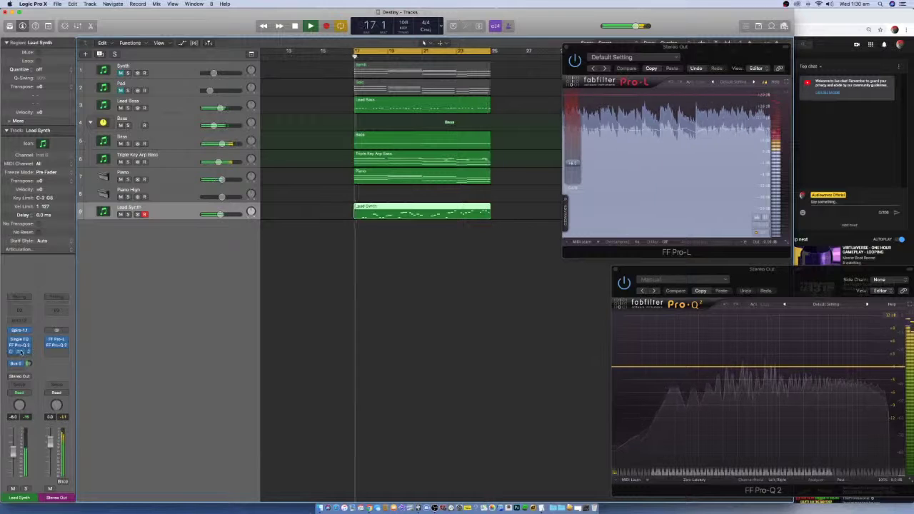
- Insert a stereo Bitcrusher on the Lead Synth between FF Pro-Q 2 and FF Pro-C 2, and close its window
left_click(21, 351)
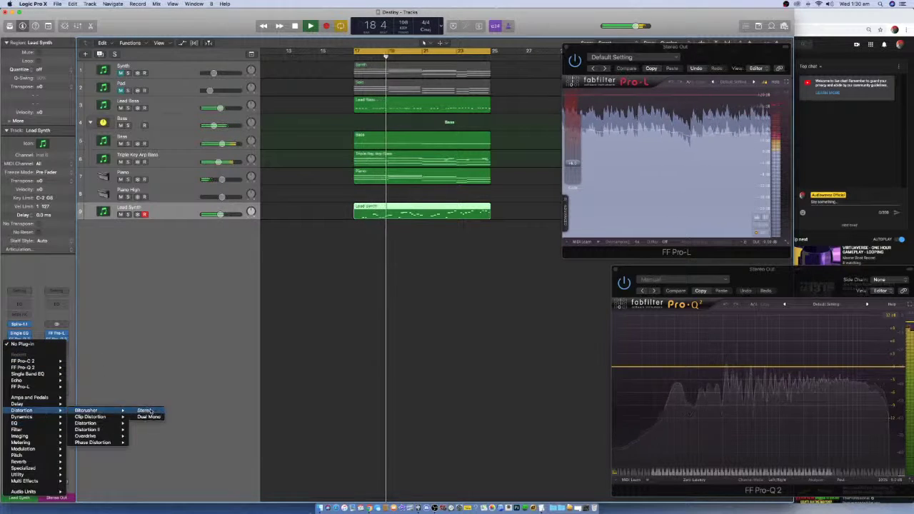
left_click(146, 410)
key("super+w")
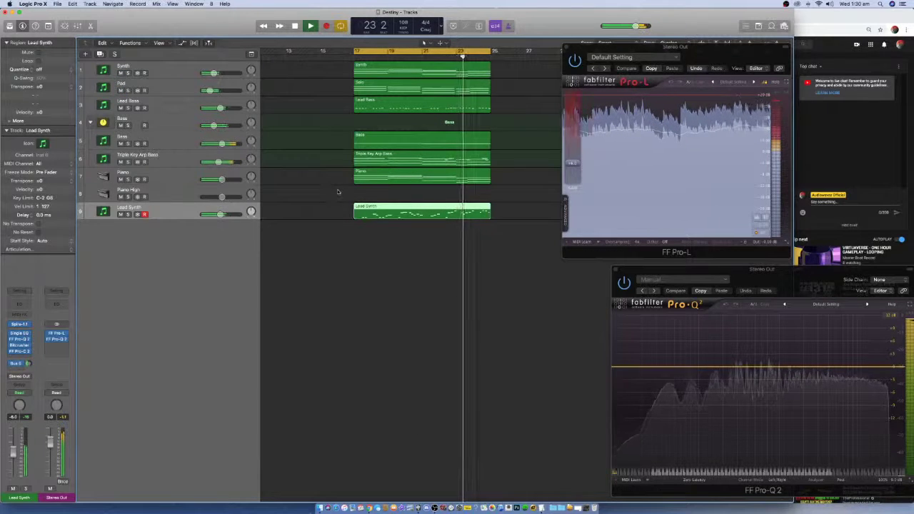
- Stop playback, solo the Lead Synth track, and leave the cycle range spanning bars 17 to 25
left_click(333, 193, "ctrl+alt")
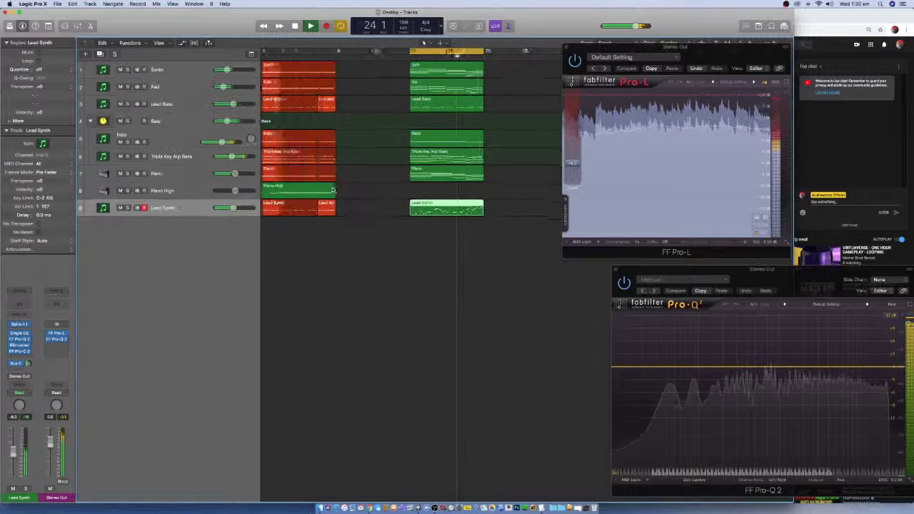
left_click(367, 189, "ctrl+alt")
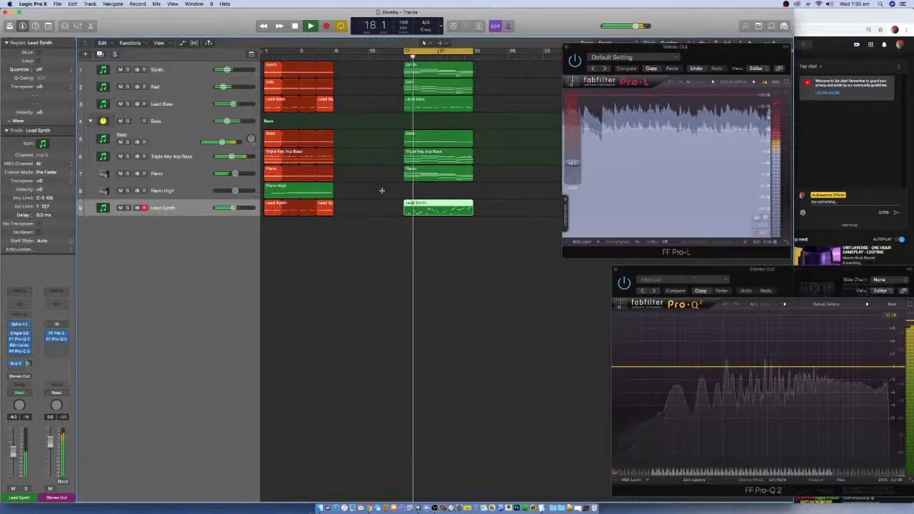
key("space")
left_click(128, 208)
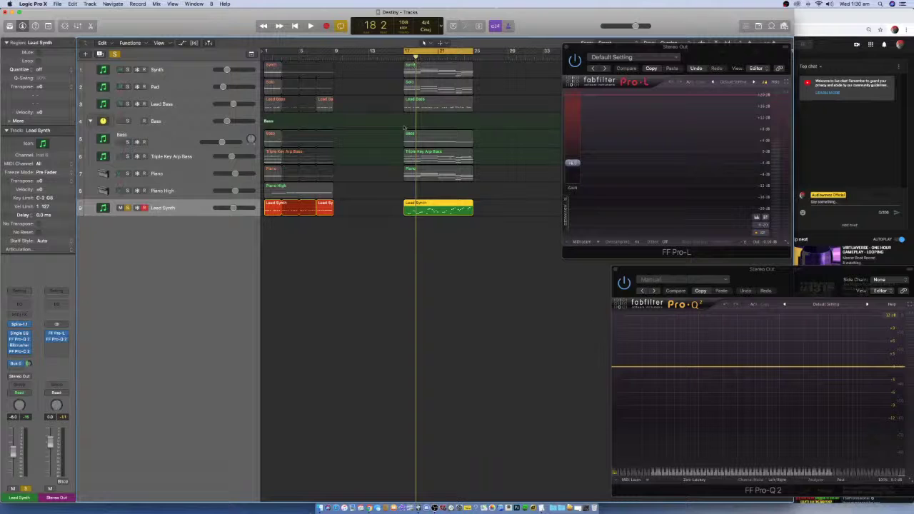
left_click_drag(473, 50, 418, 52)
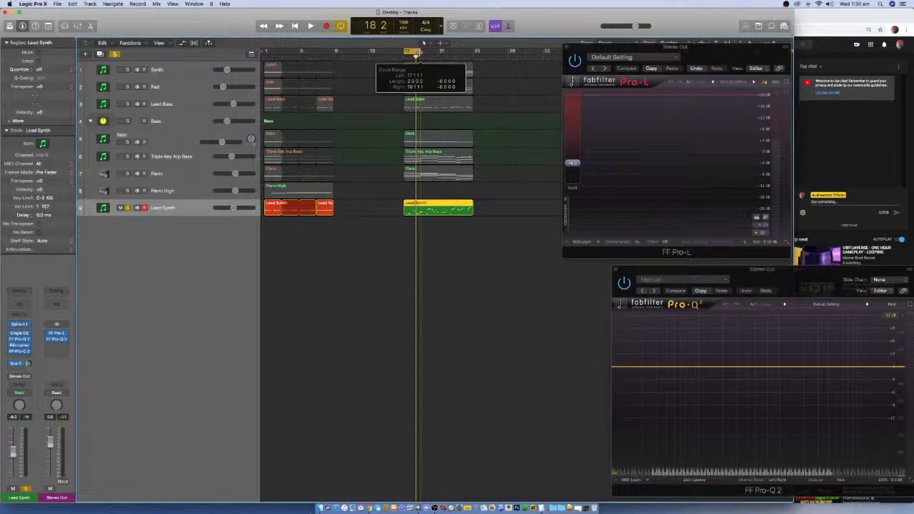
left_click_drag(419, 52, 473, 54)
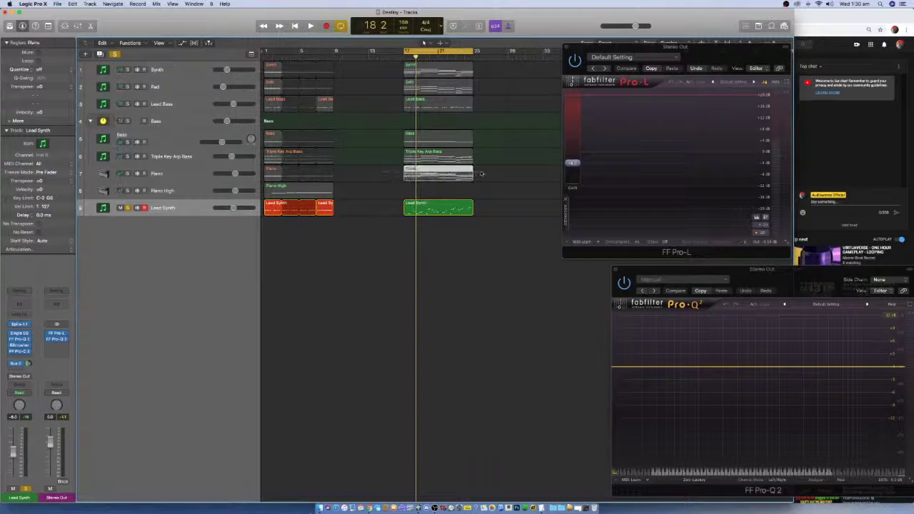
- Solo the Piano alongside the Lead Synth and open the Piano region at bar 17 in the Piano Roll
left_click(134, 176)
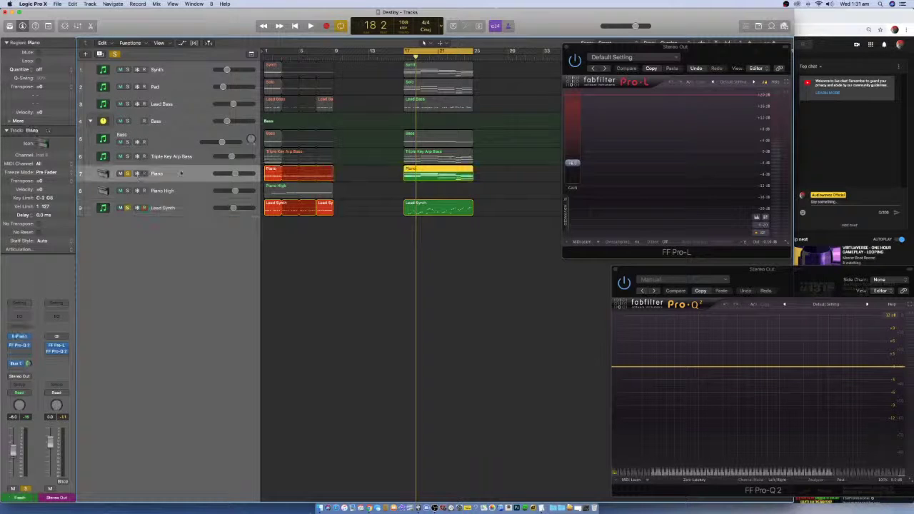
key("super+Down")
key("super+Down")
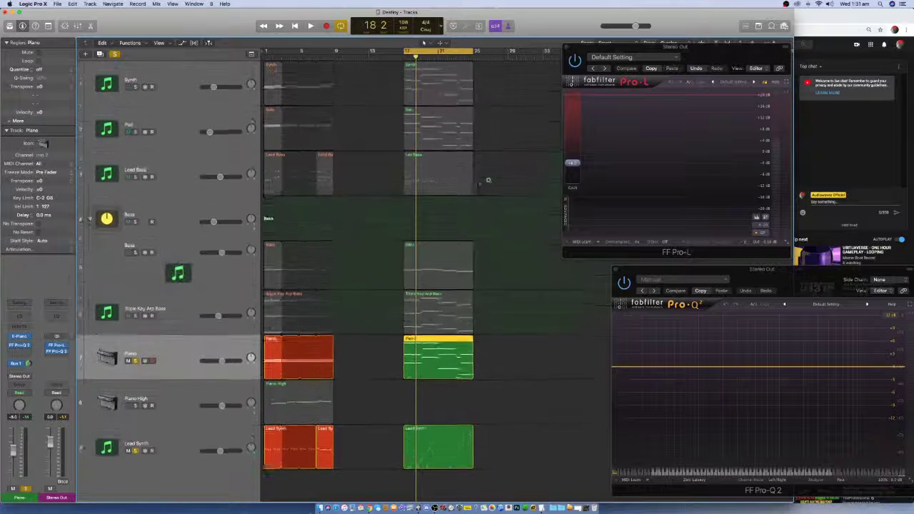
key("super+Right")
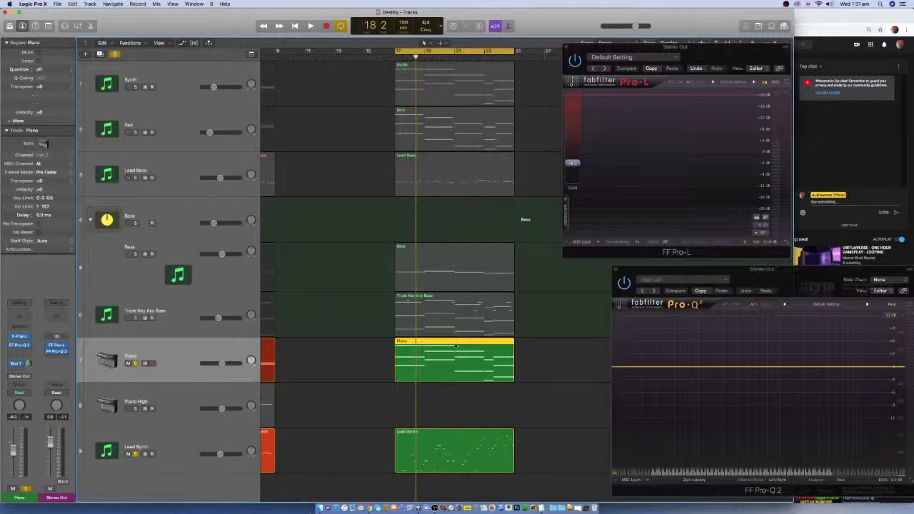
double_click(455, 345)
key("z")
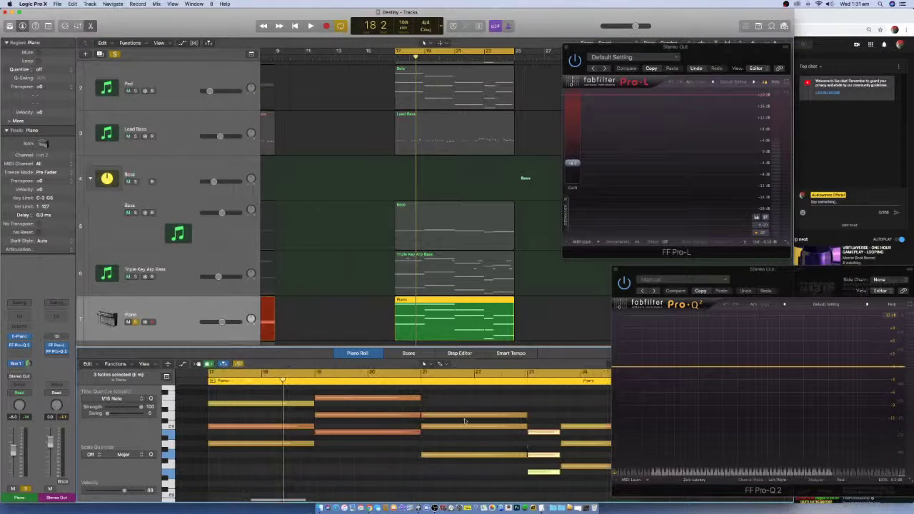
scroll(464, 420, "up", 2)
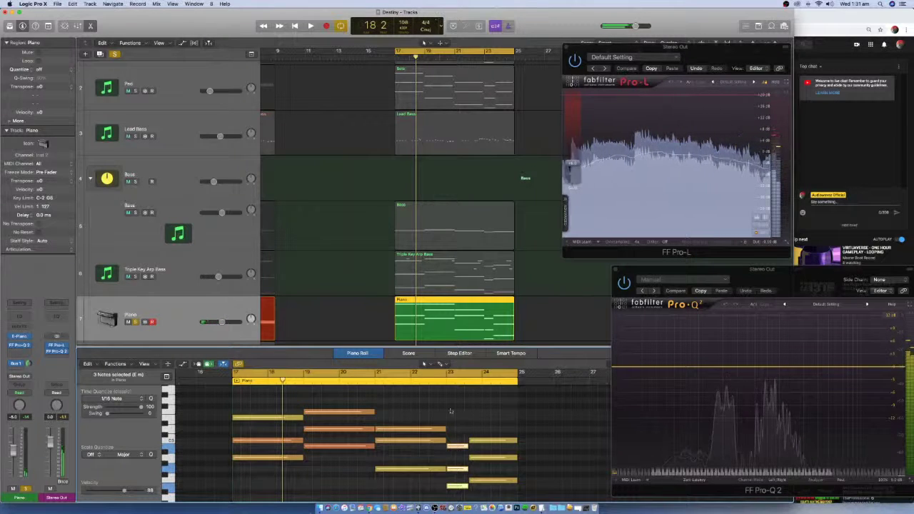
left_click(129, 322)
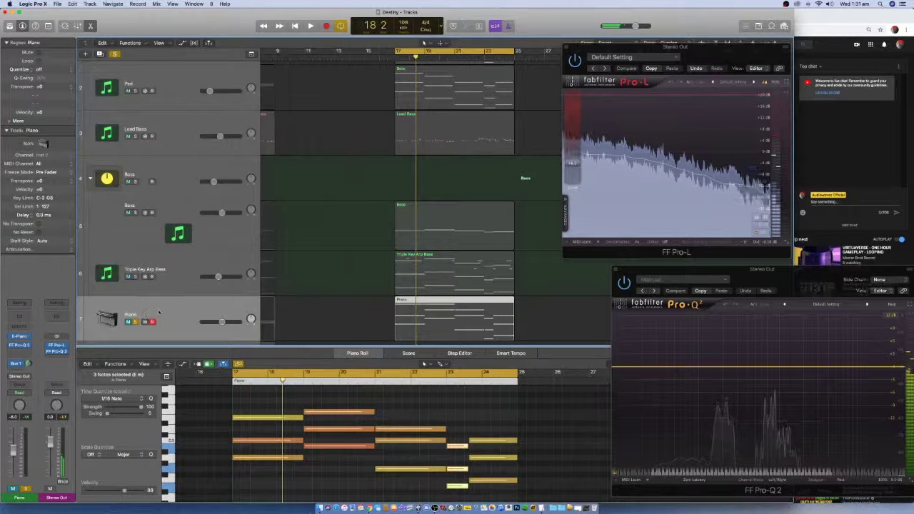
key("space")
left_click(129, 322)
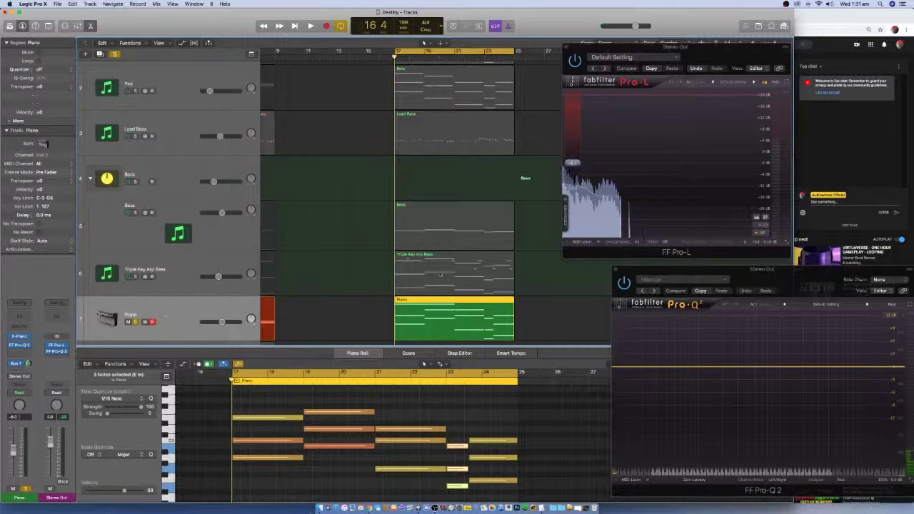
- Move the cycle range to bars 1 to 9 and turn off solo on all tracks
key("z")
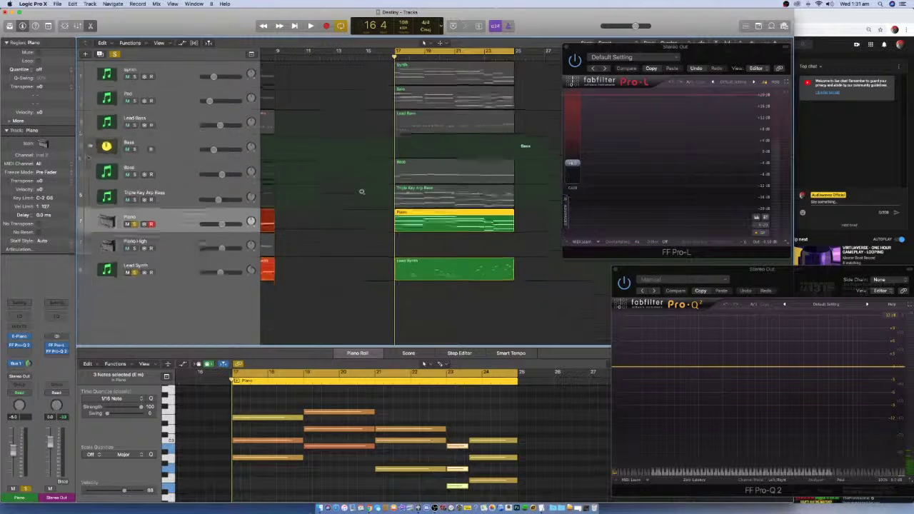
scroll(362, 192, "up", 3)
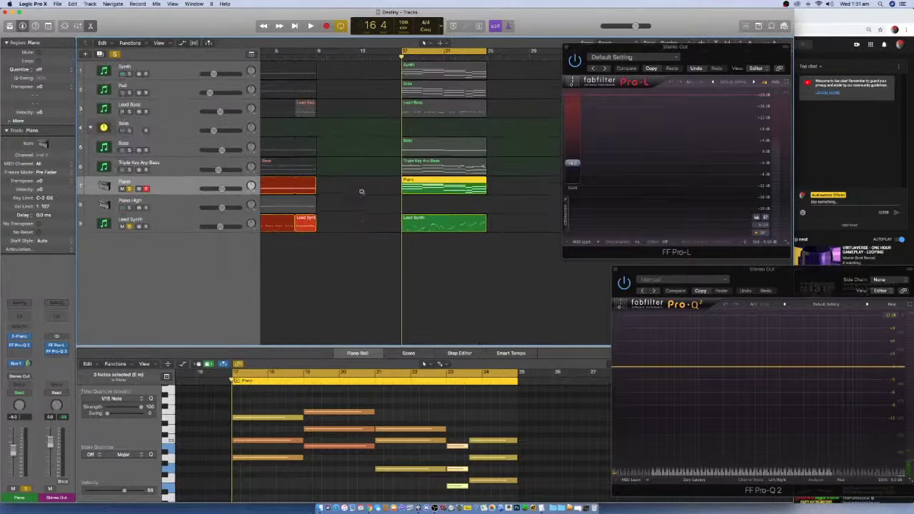
scroll(400, 193, "left", 3)
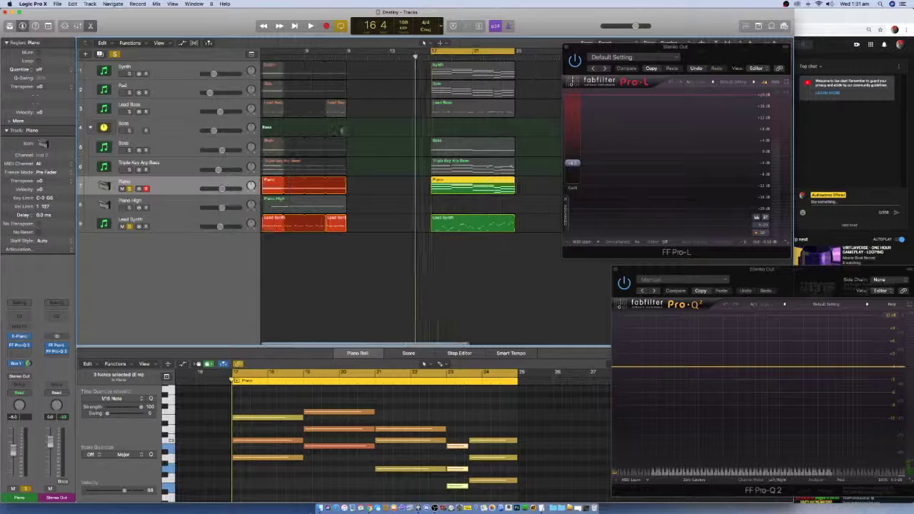
left_click_drag(461, 51, 293, 56)
left_click(114, 54)
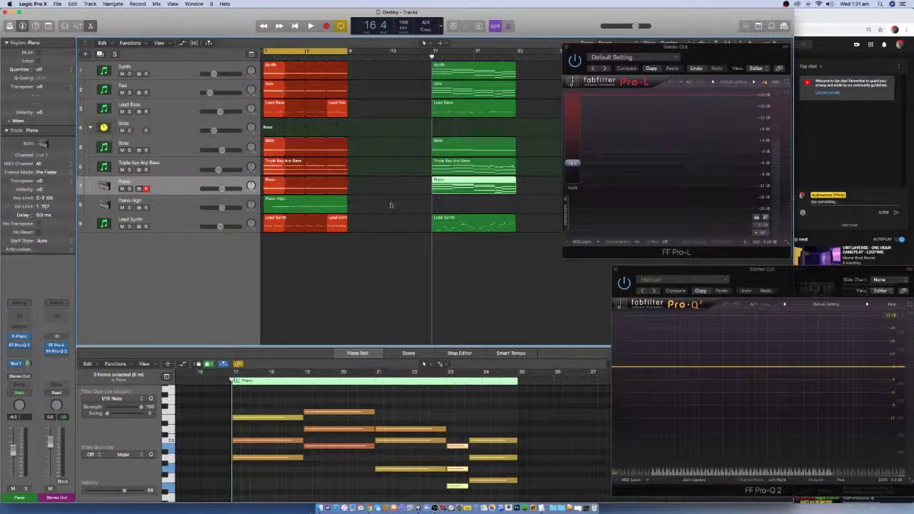
- Examine the Lead Synth's notes from bar 1 and bar 17 in the Piano Roll, then deselect the region
left_click(169, 222)
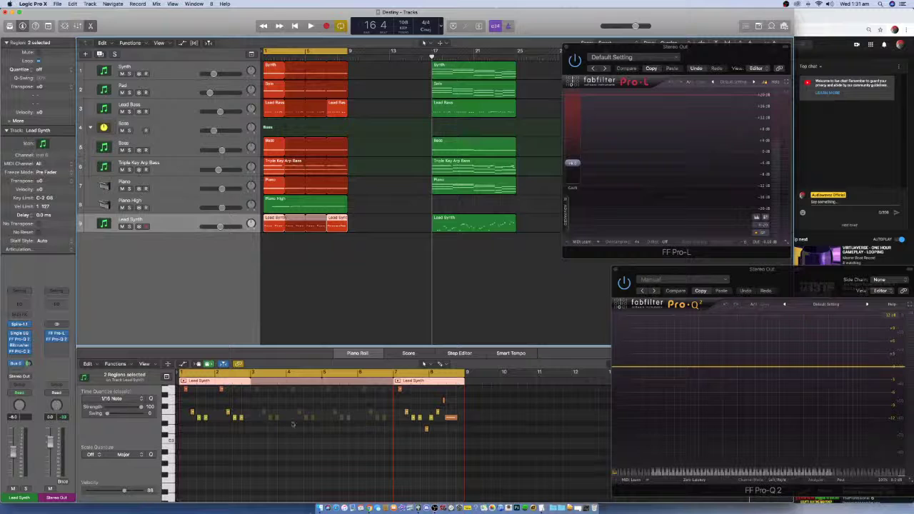
scroll(292, 425, "up", 3)
scroll(292, 424, "down", 3)
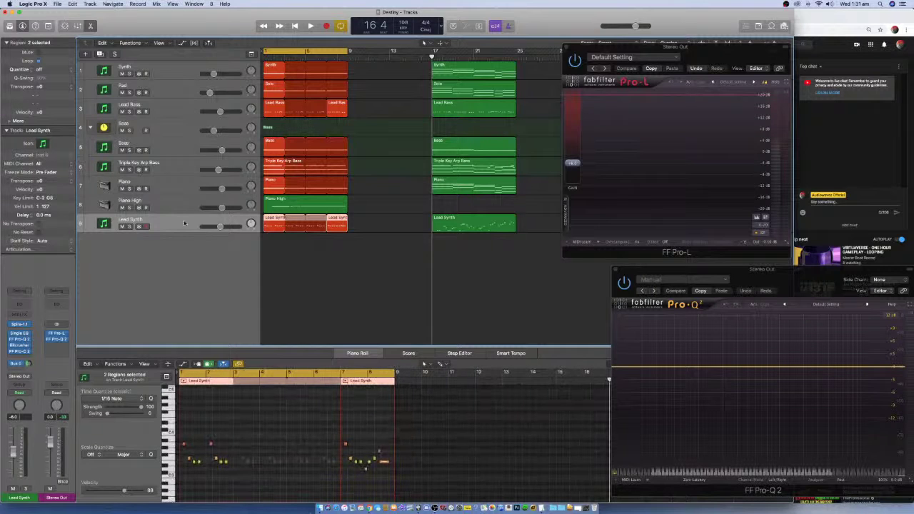
left_click(184, 443)
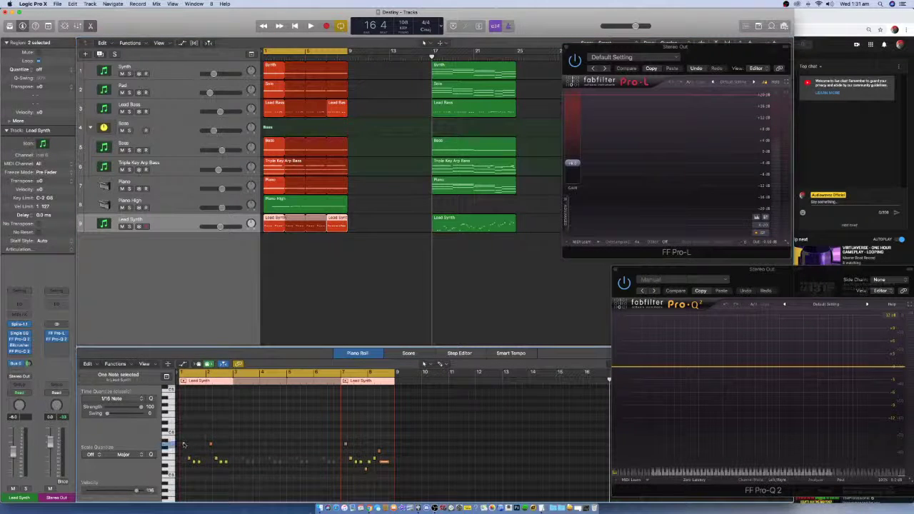
key("space")
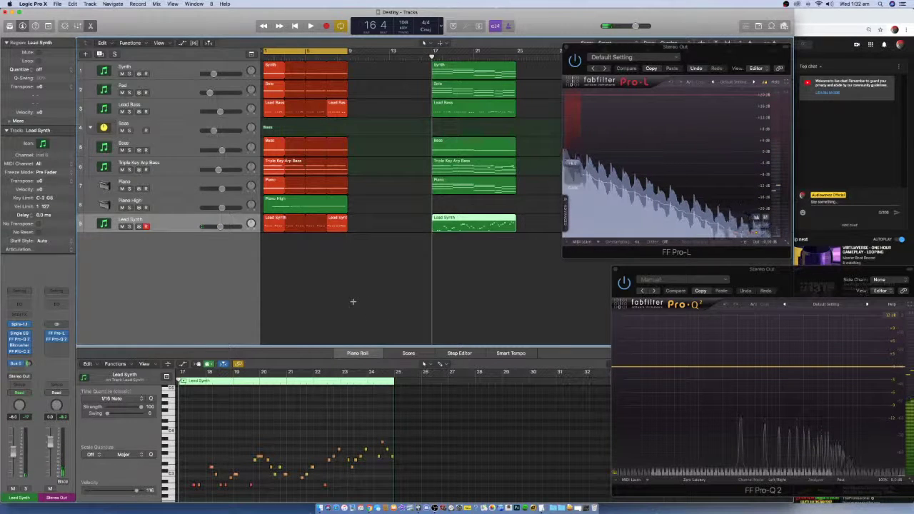
left_click(331, 260)
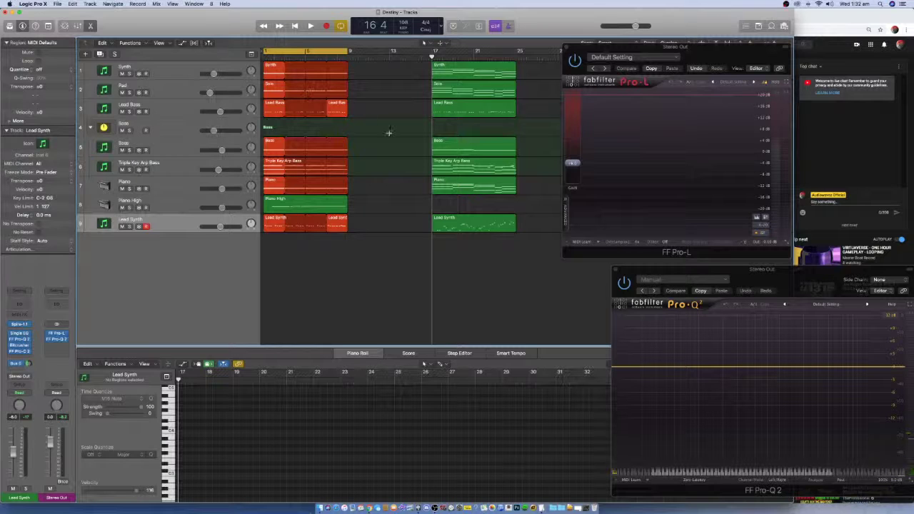
- Play the mix from bar 1 and show the Triple Key Arp Bass notes in an enlarged Piano Roll
key("space")
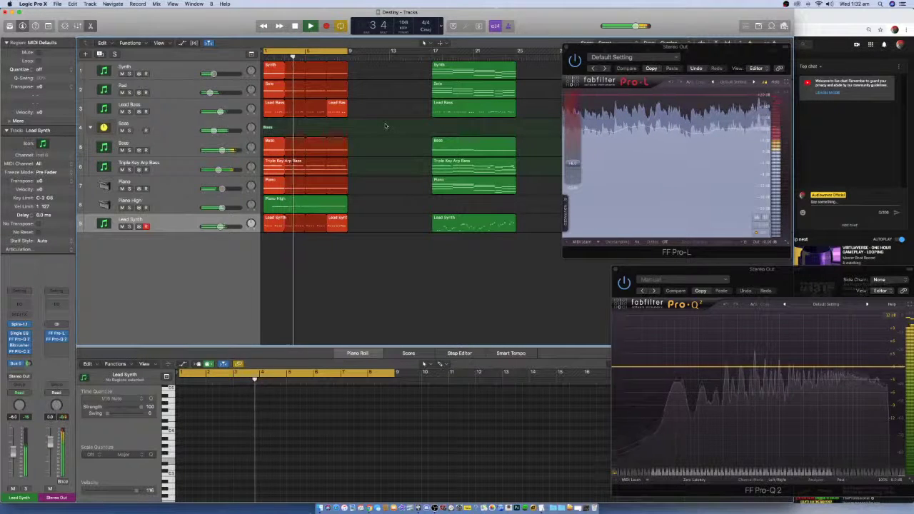
left_click(177, 166)
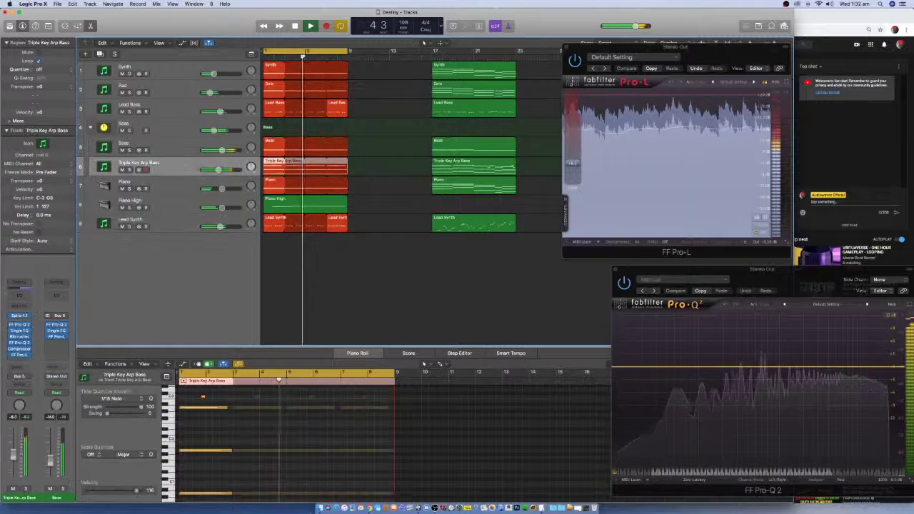
left_click_drag(325, 350, 325, 264)
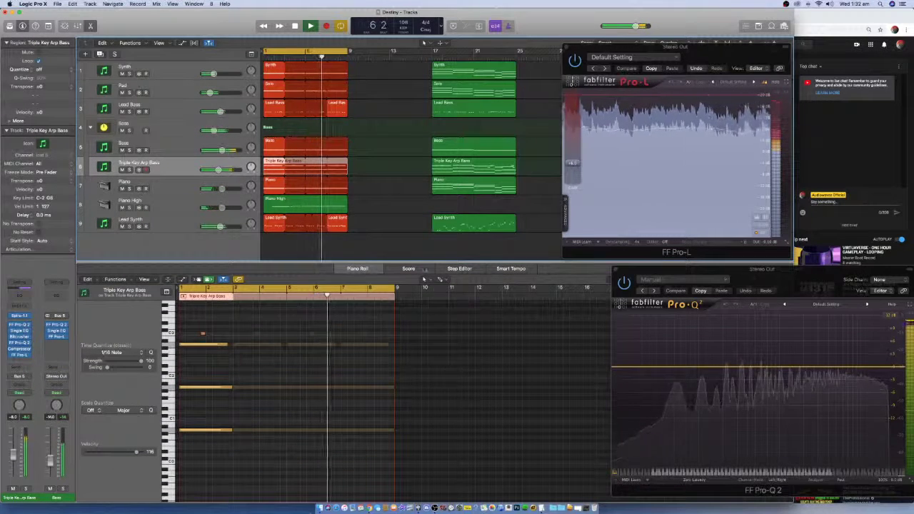
- Show the Lead Bass notes of bars 1 to 9 in the Piano Roll and solo the Lead Bass during playback
left_click(175, 105)
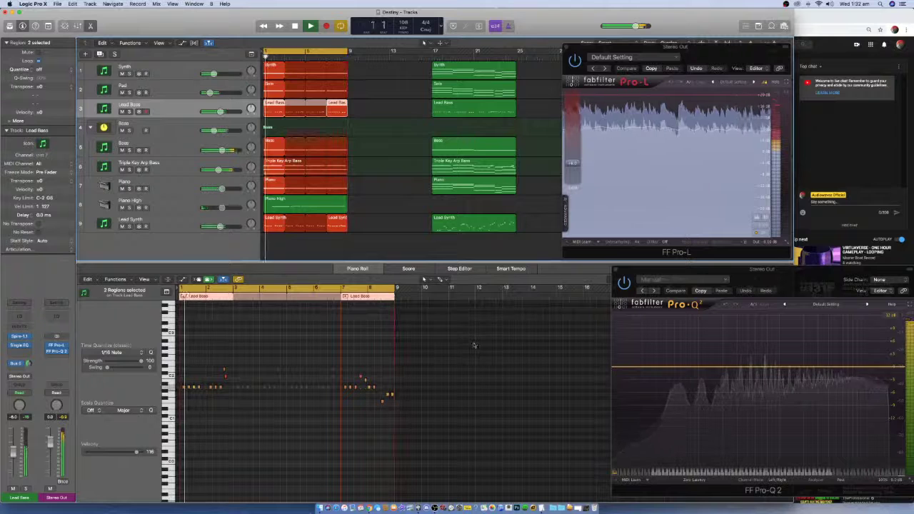
key("super+Right")
key("super+Right")
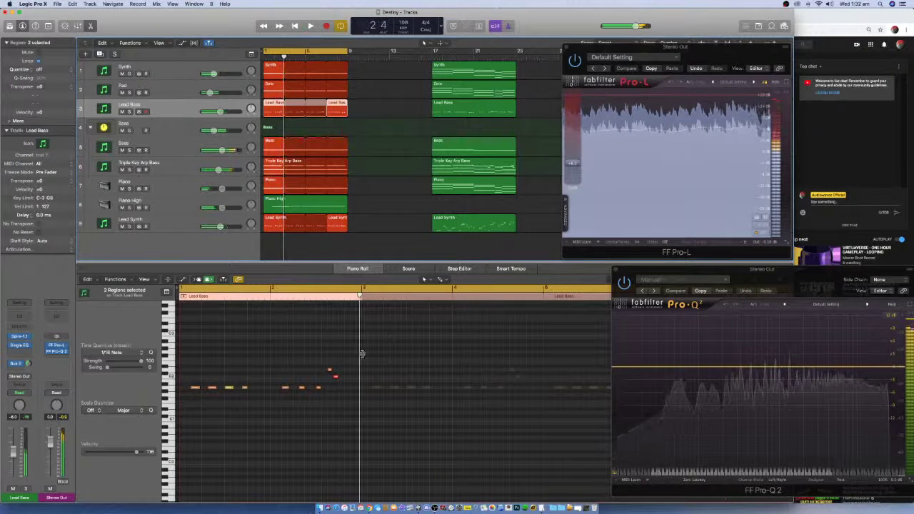
key("s")
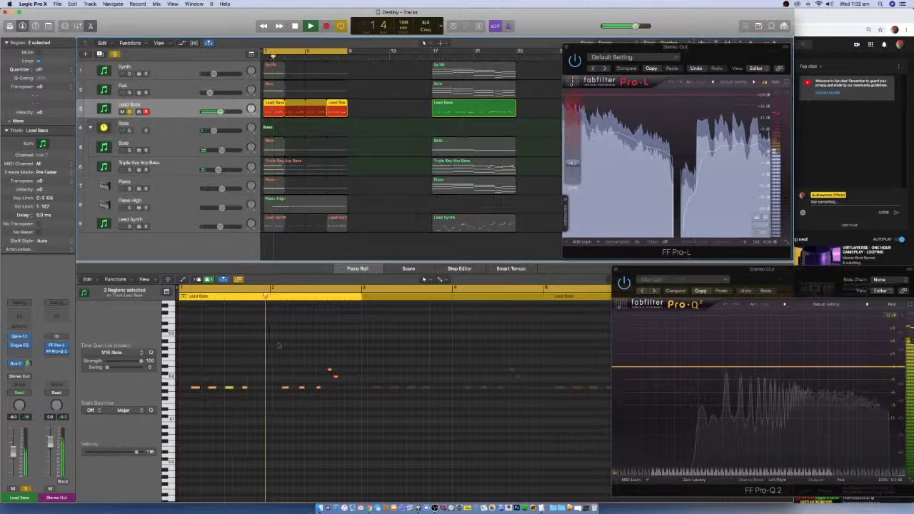
- Mute the highest Lead Bass note near the end of bar 2 with the Mute Tool and play the part with and without solo
key("space")
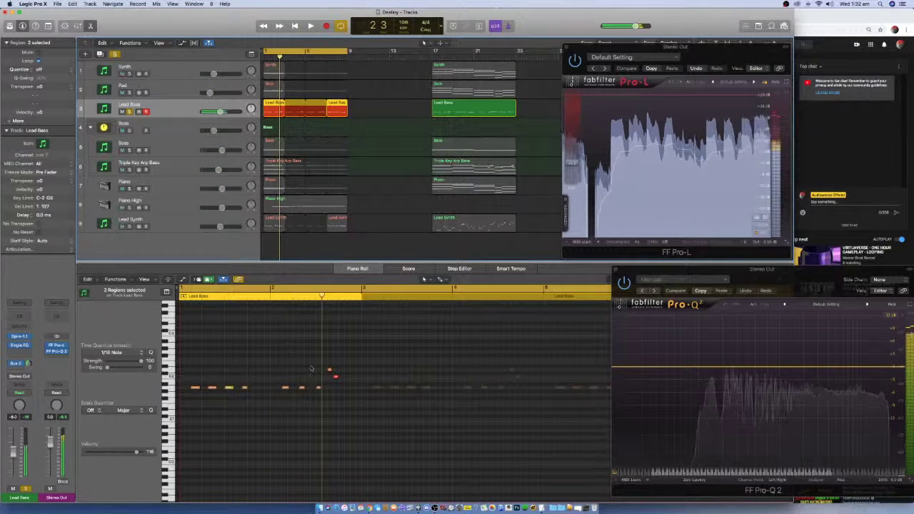
left_click(329, 370)
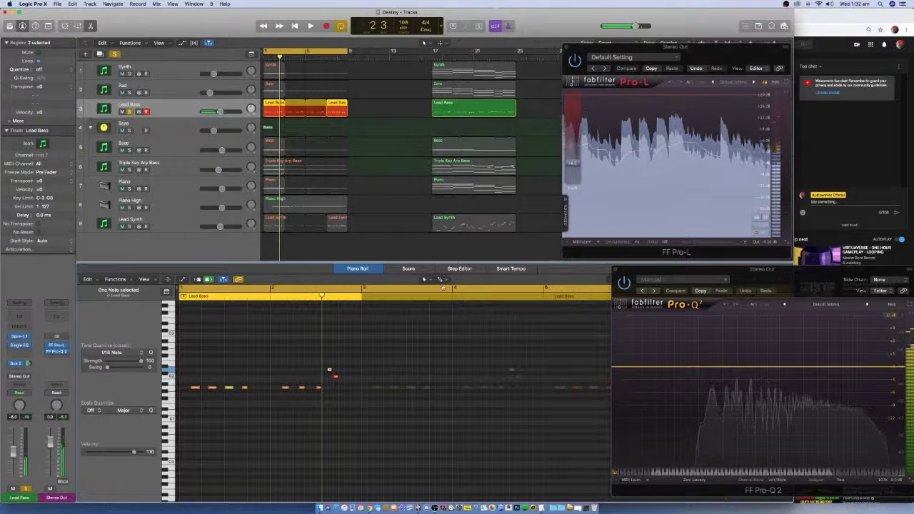
left_click(443, 278)
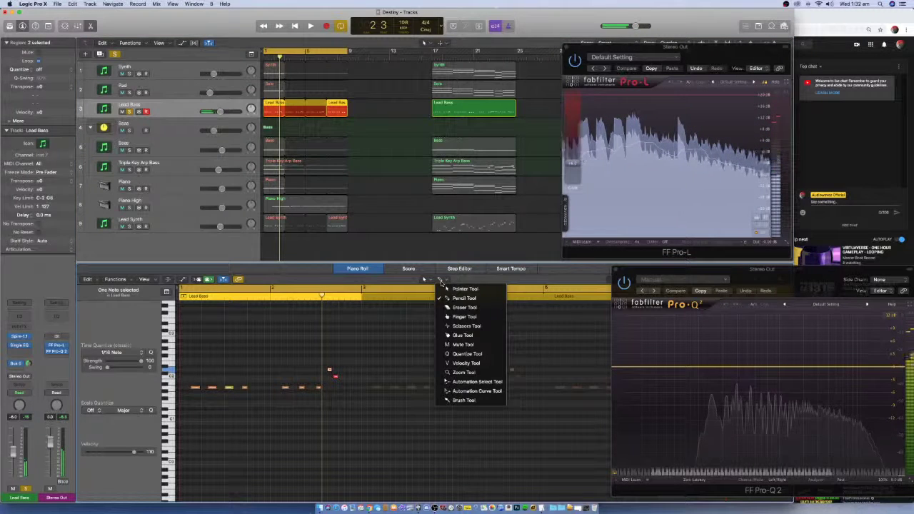
left_click(457, 347)
key("space")
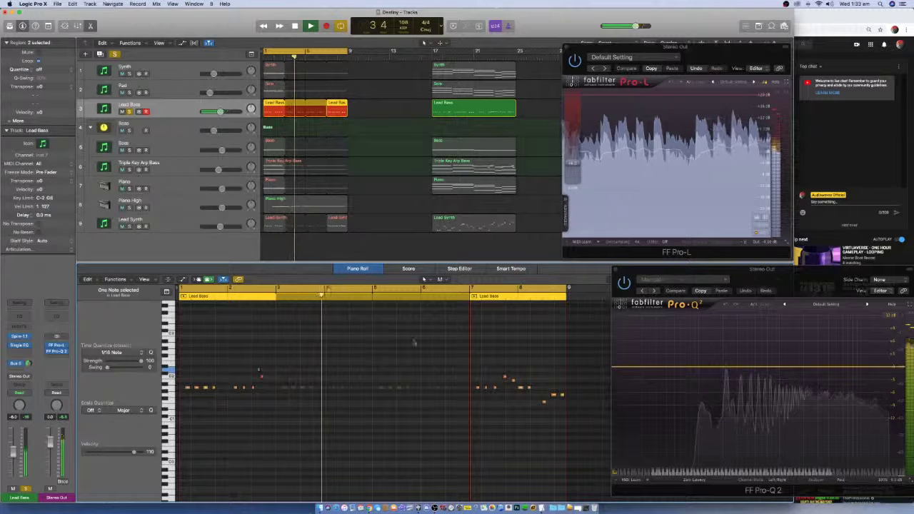
key("s")
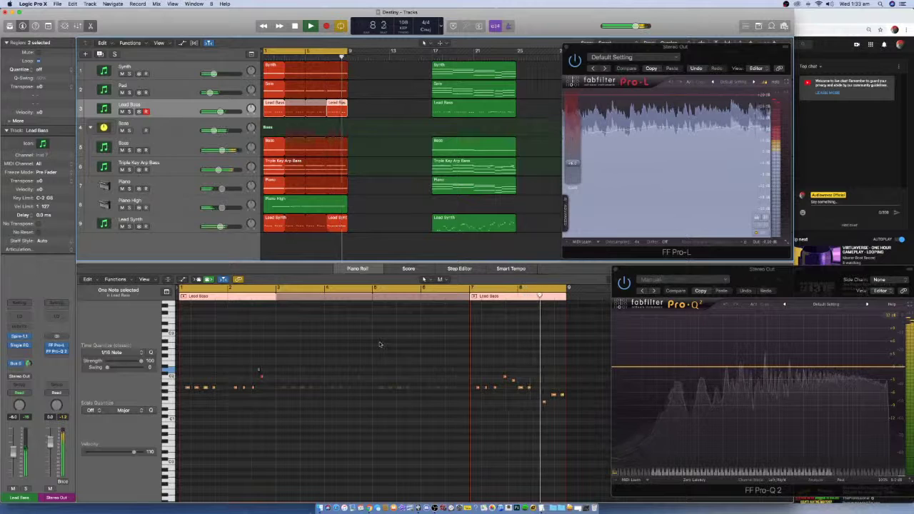
key("space")
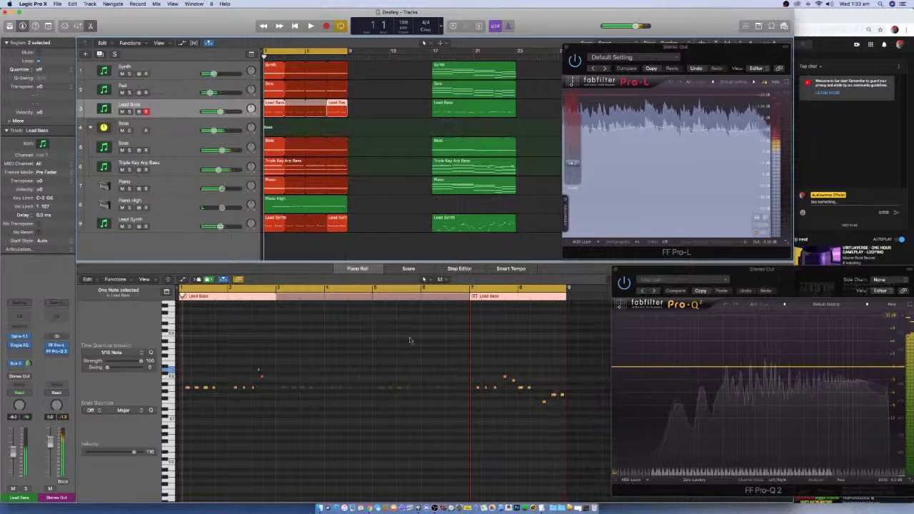
- Solo the Lead Bass, raise the velocity of all its notes in bars 1 to 9 to 127, and play it
left_click(129, 113)
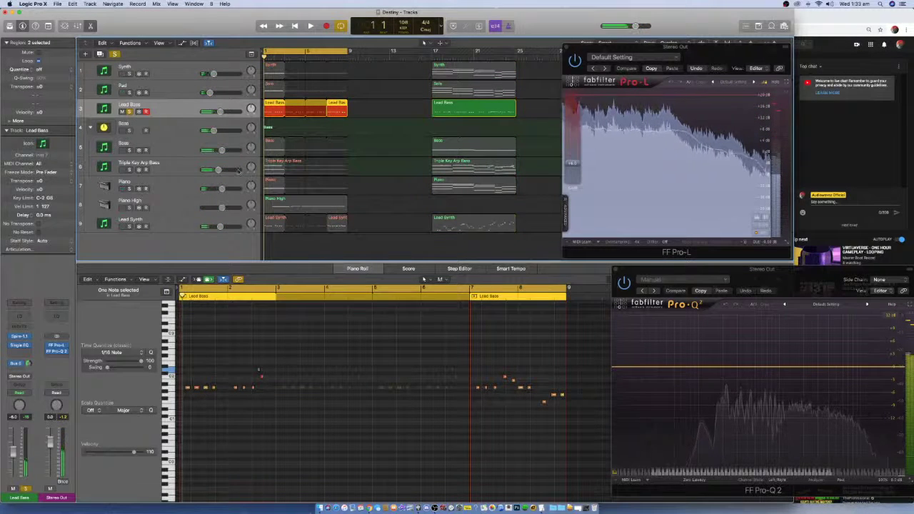
left_click_drag(599, 339, 210, 417)
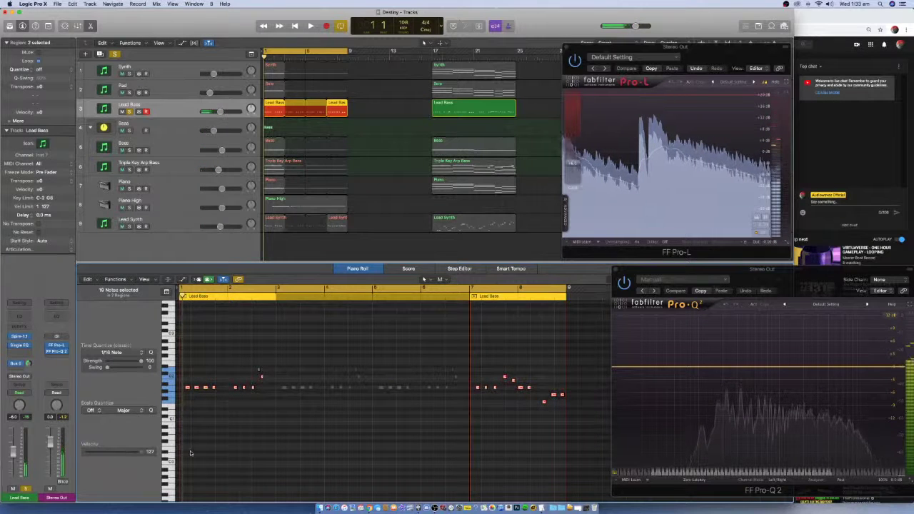
key("space")
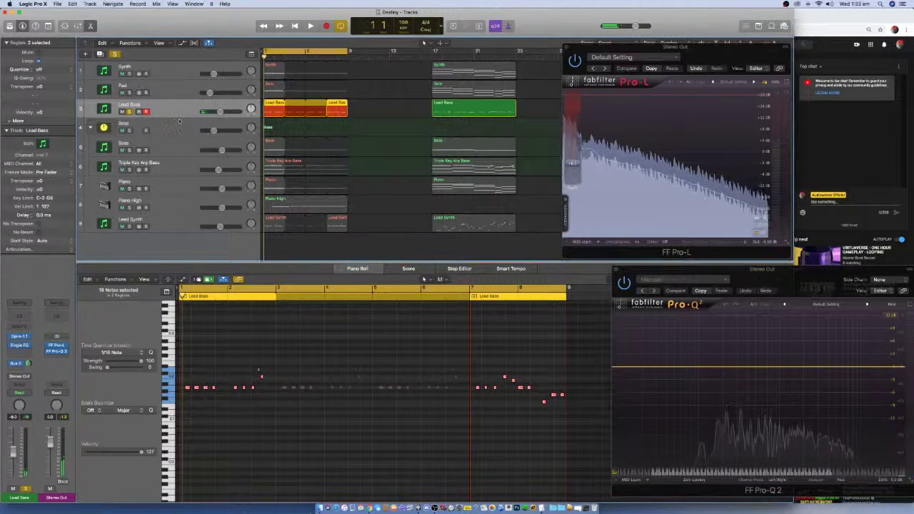
- Insert a Compressor after the Single Band EQ on the Lead Bass, listen to the result and close the plug-in window
left_click(42, 350)
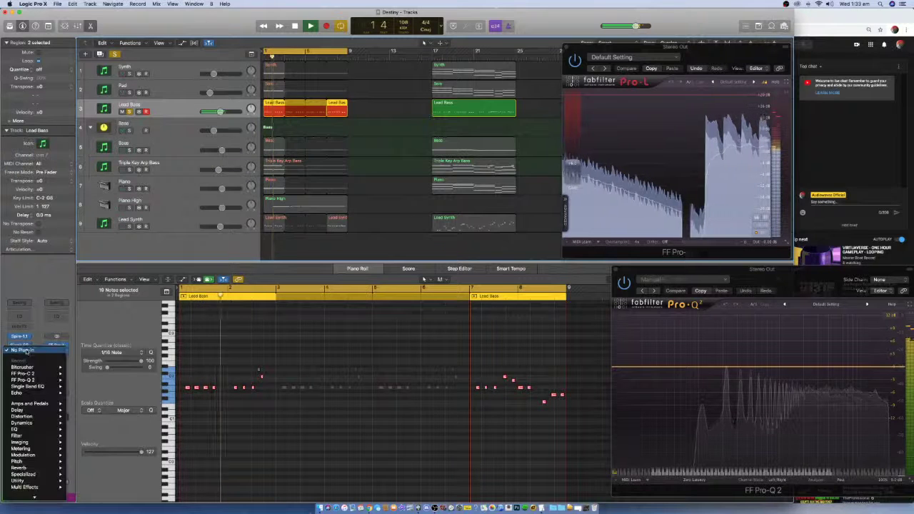
mouse_move(36, 443)
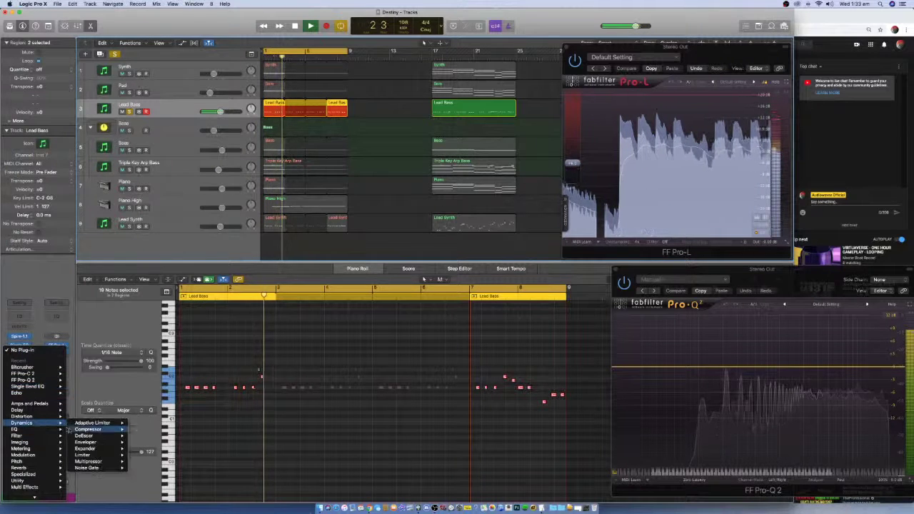
left_click(146, 434)
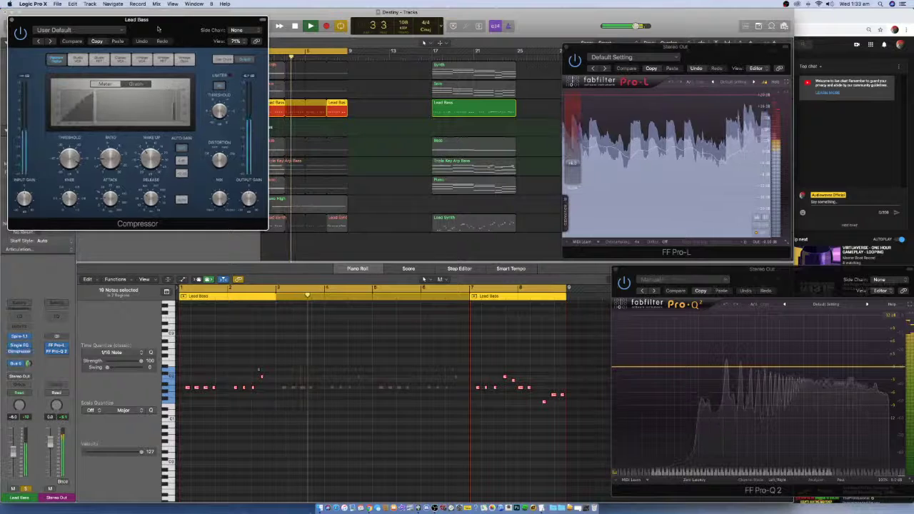
left_click_drag(167, 20, 477, 252)
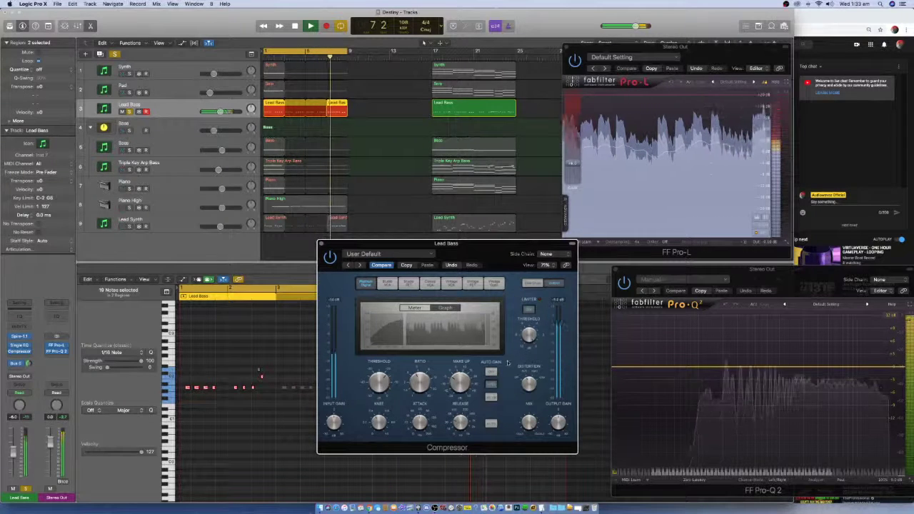
left_click(322, 245)
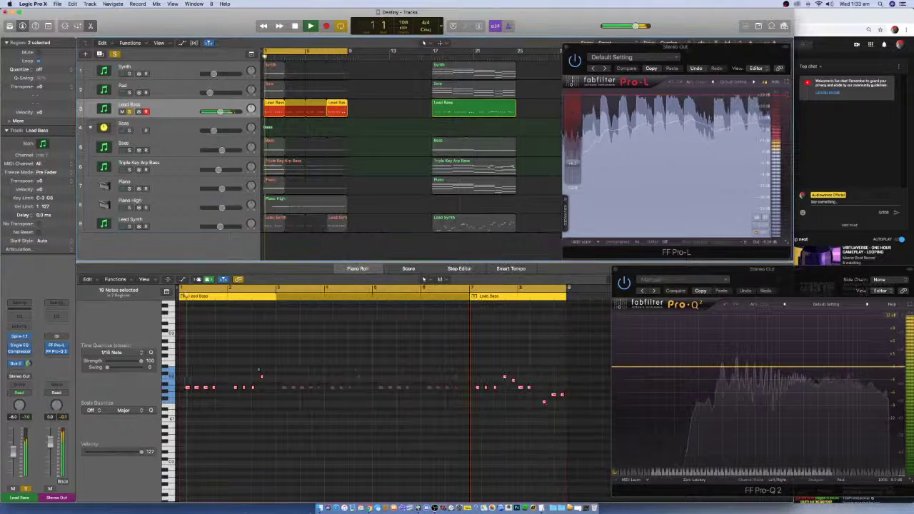
- Insert the FabFilter FF Pro-L limiter after the Compressor on the Lead Bass and move its window clear of the track list
left_click(19, 356)
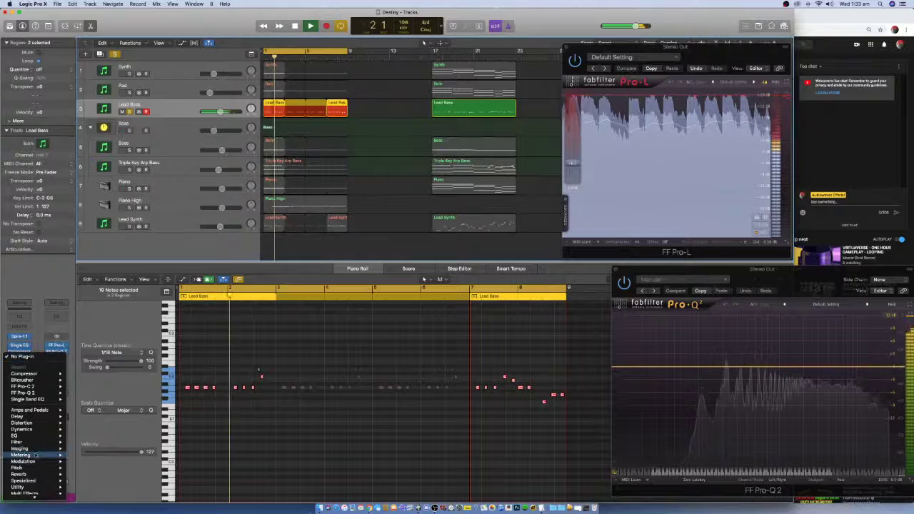
mouse_move(29, 496)
mouse_move(139, 400)
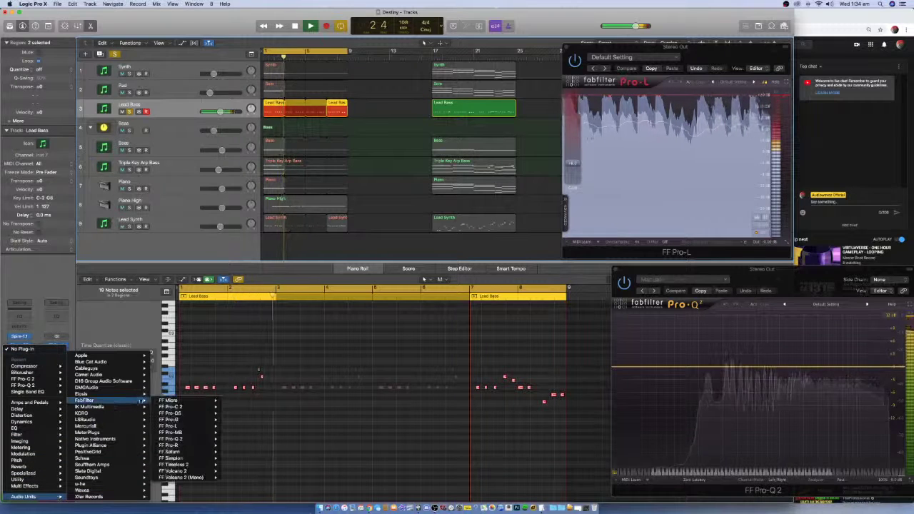
mouse_move(175, 425)
left_click(236, 431)
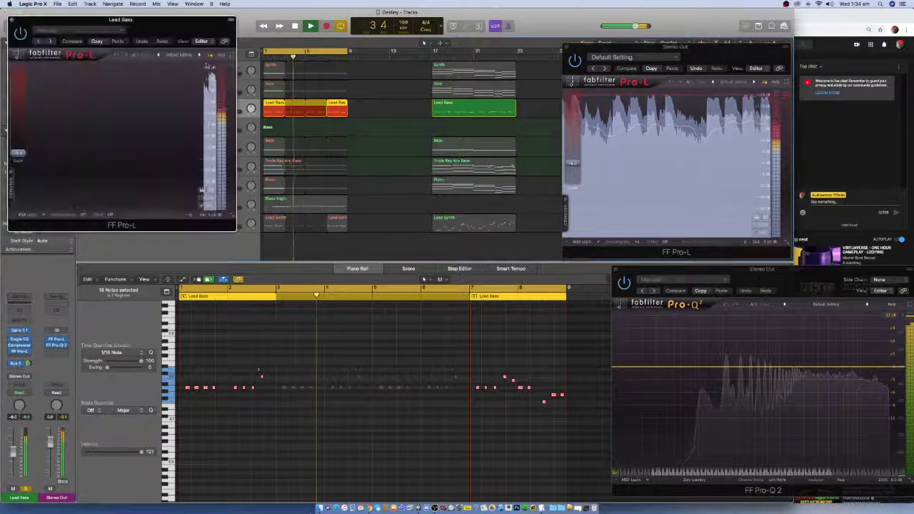
left_click_drag(206, 222, 541, 466)
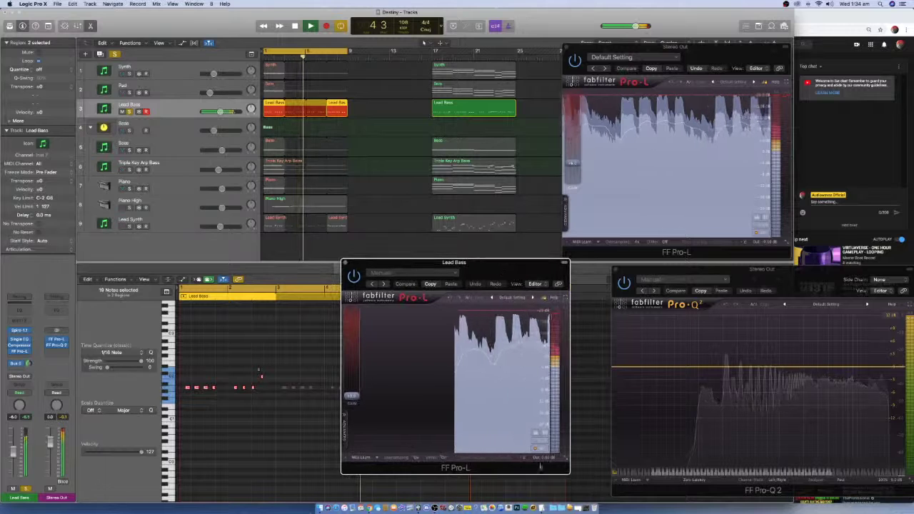
- Lower the Lead Bass limiter's output level slightly, raise its gain during playback, and close the limiter window
key("space")
mouse_move(544, 441)
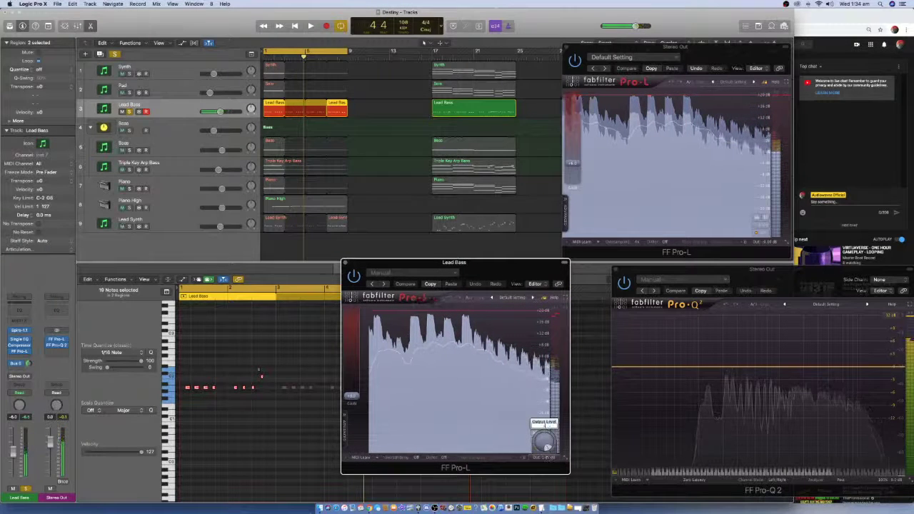
left_click_drag(544, 441, 544, 449)
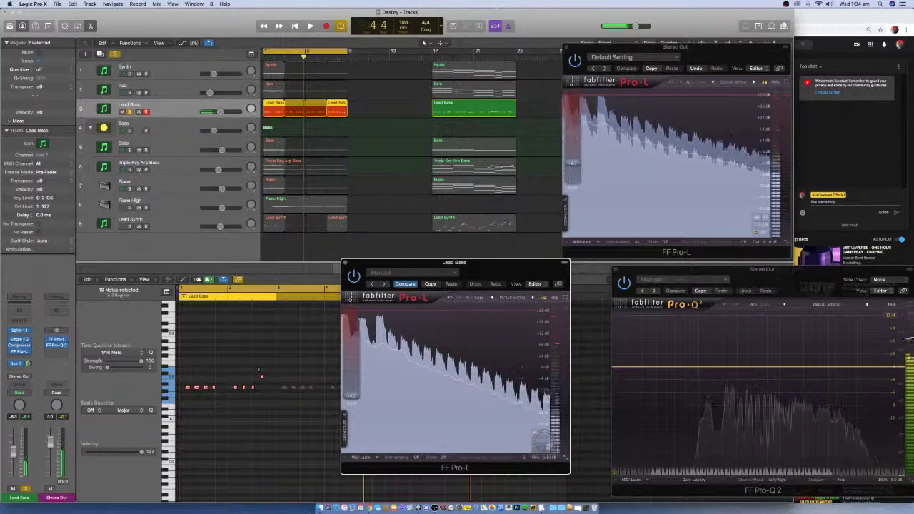
mouse_move(352, 397)
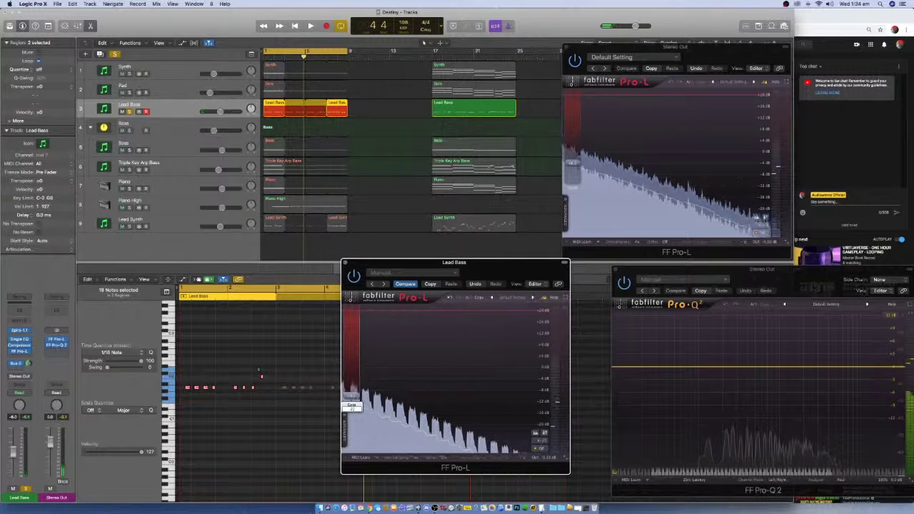
key("space")
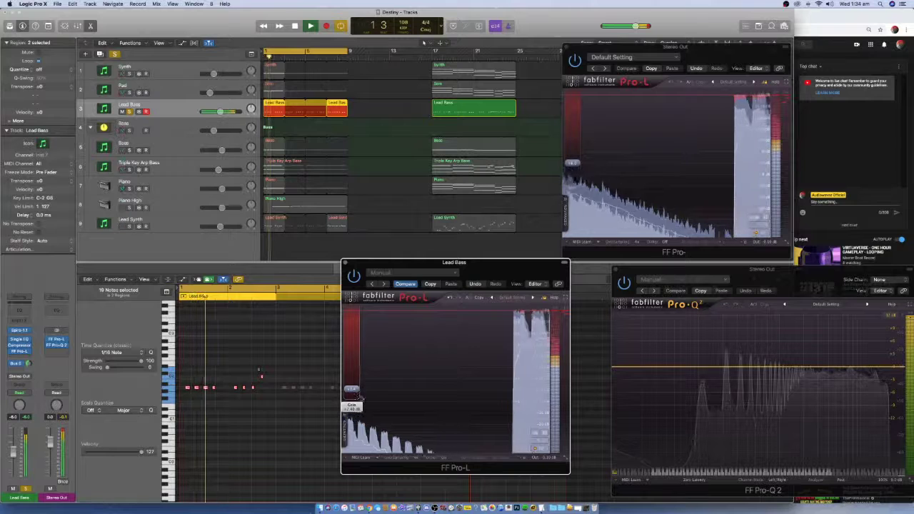
left_click(344, 264)
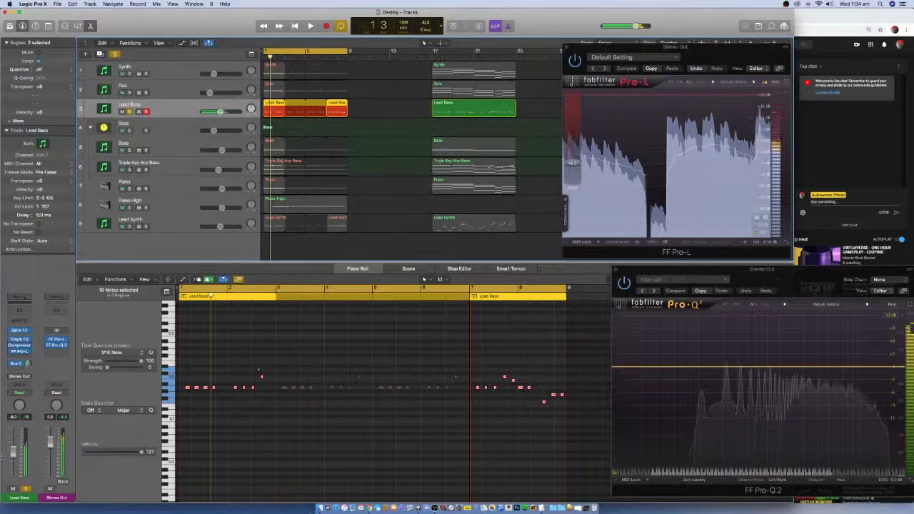
- Lower the Lead Bass volume to about -14 dB and turn off its solo to hear it in the full mix
left_click_drag(12, 451, 13, 457)
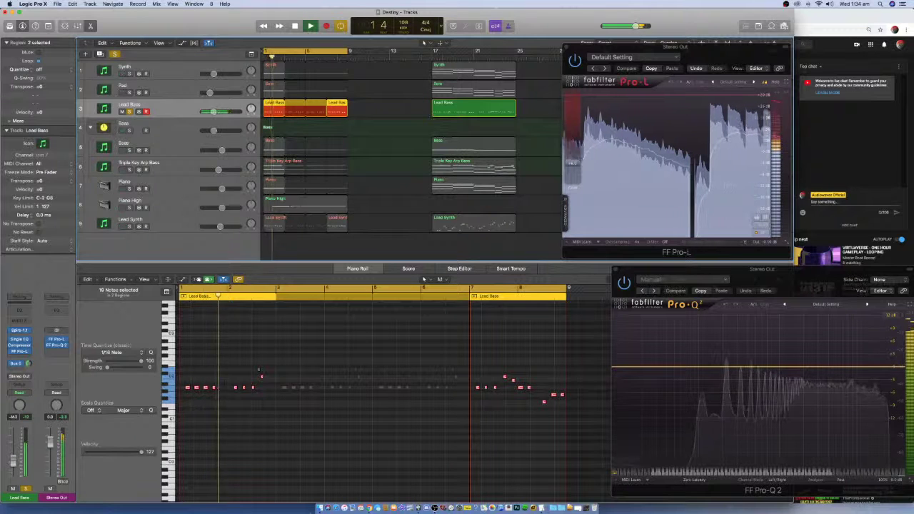
key("s")
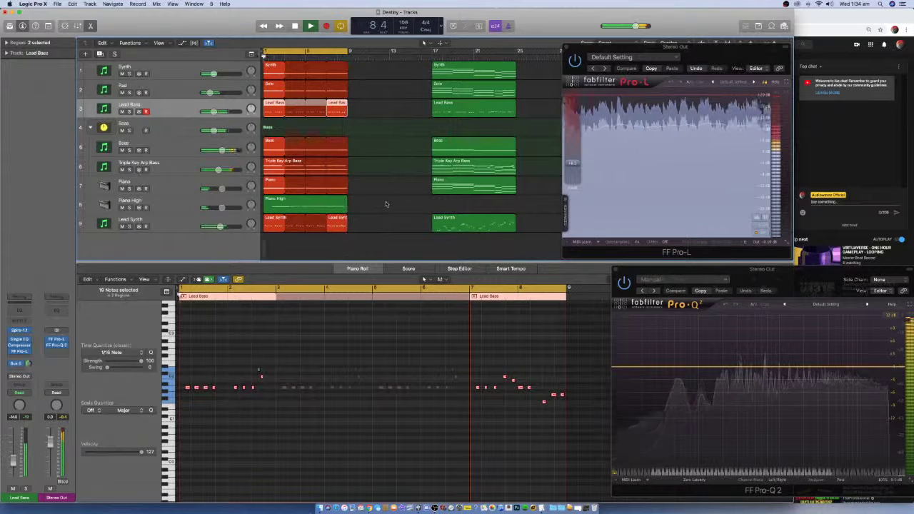
- Add an A2 note about three beats long at the start of bar 1 in the Piano High region and play it
left_click(208, 204)
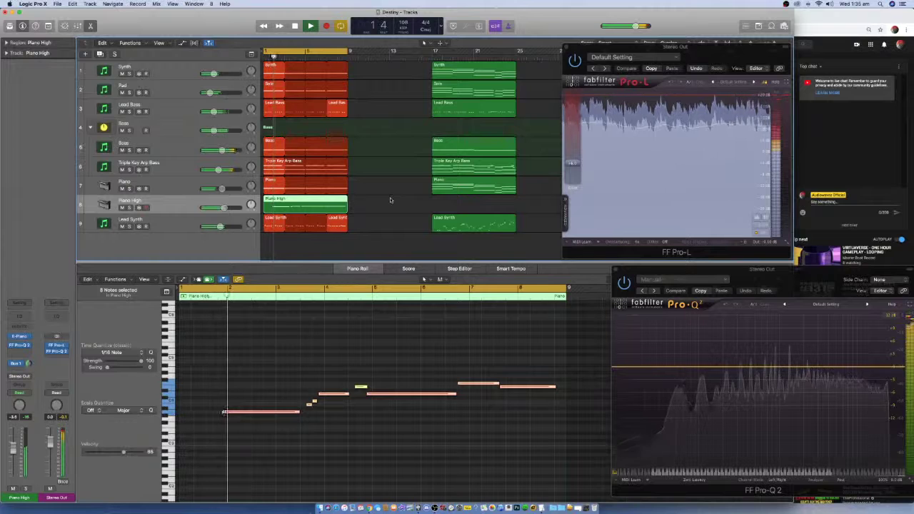
left_click(201, 457)
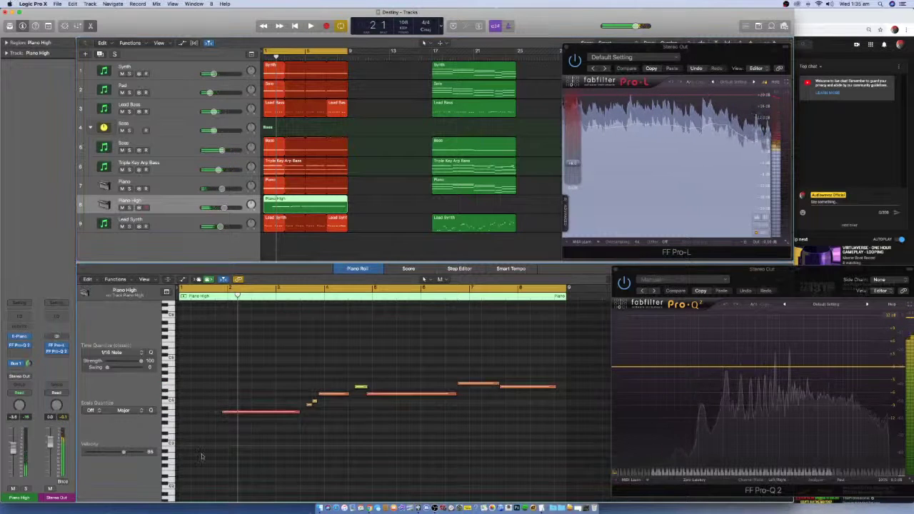
left_click(251, 413)
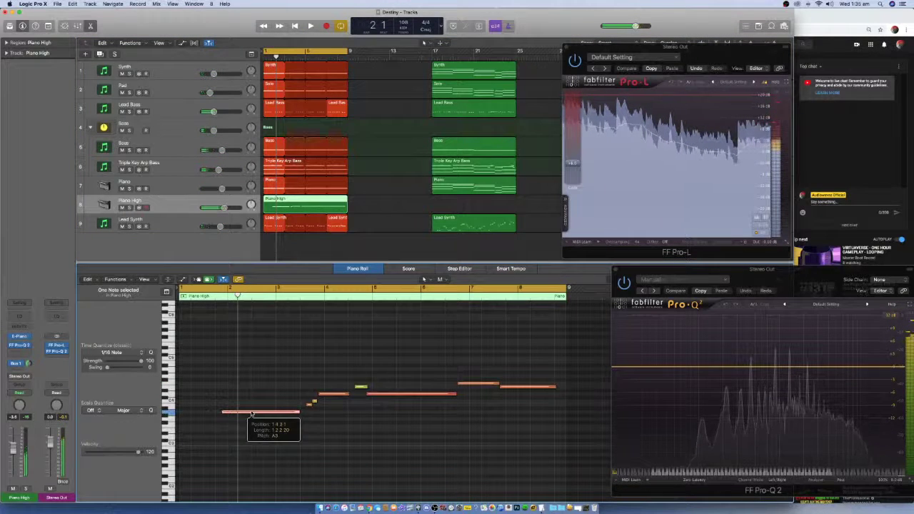
left_click_drag(333, 395, 213, 454)
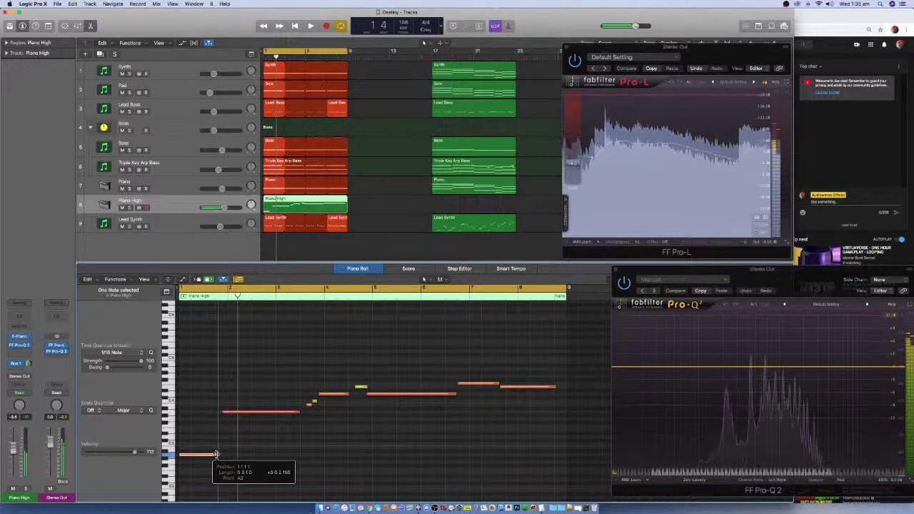
key("space")
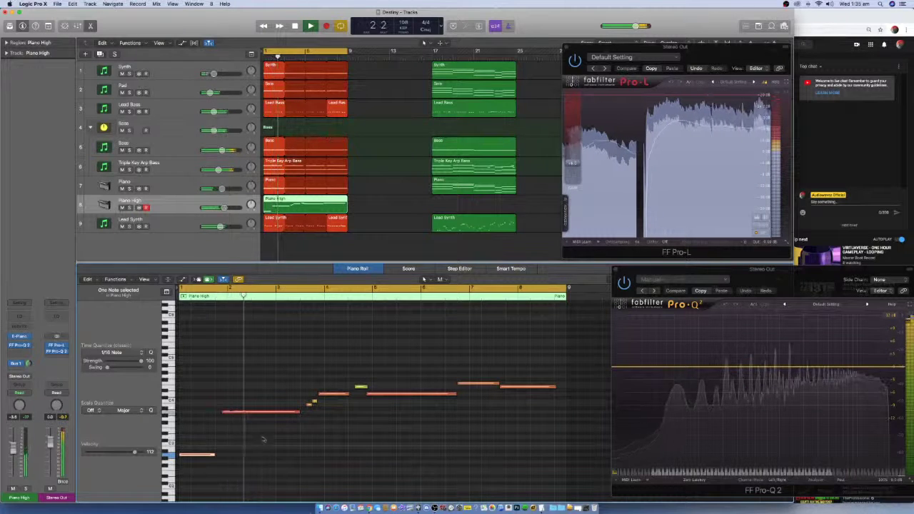
- Create a short Piano High note between the new A2 note and the long A3 note, ending where the A3 begins, and play it
left_click(194, 417, "ctrl+alt")
left_click(194, 417, "ctrl+alt")
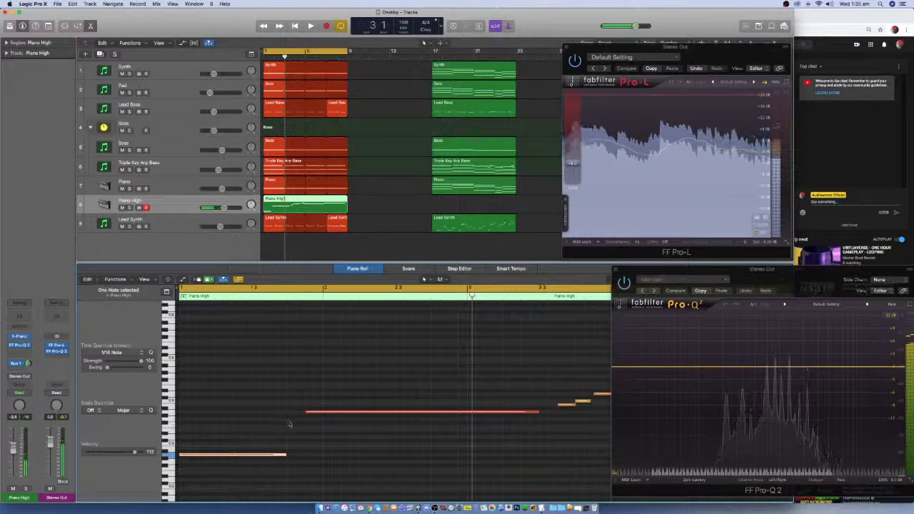
right_click(289, 422)
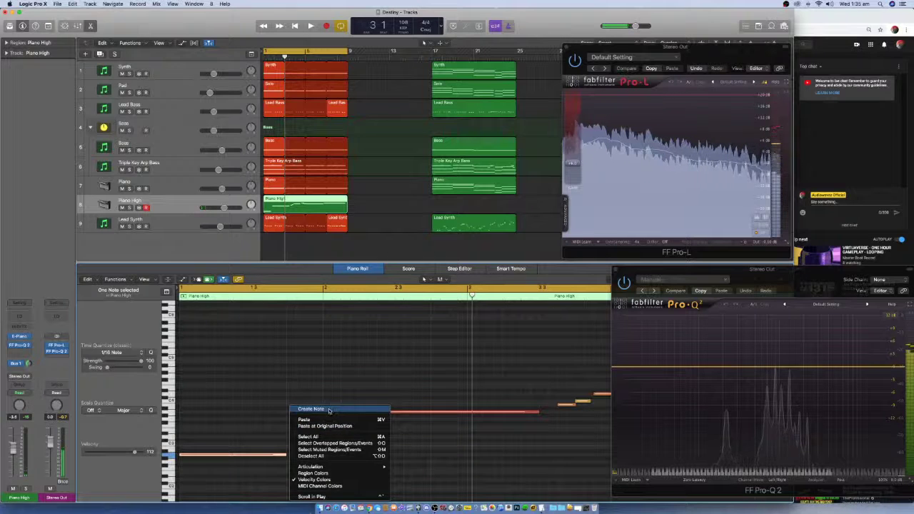
left_click(313, 410)
left_click_drag(397, 423, 305, 423)
key("space")
left_click(323, 449)
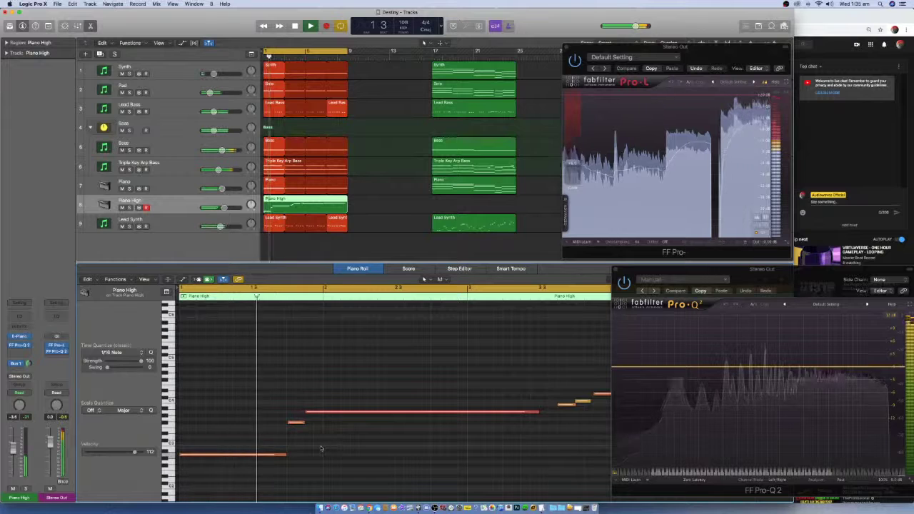
- Move the short Piano High note before the long A3 note down one semitone and play the passage again
key("space")
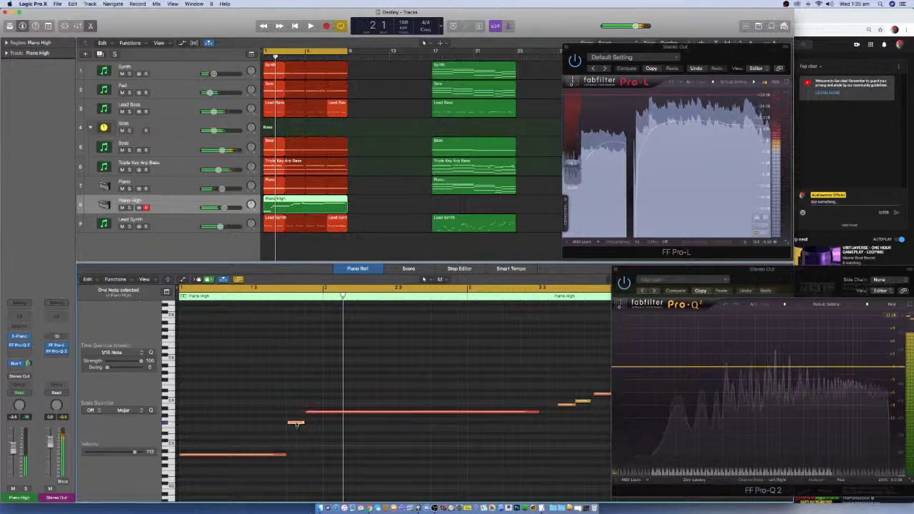
left_click_drag(296, 422, 293, 429)
key("space")
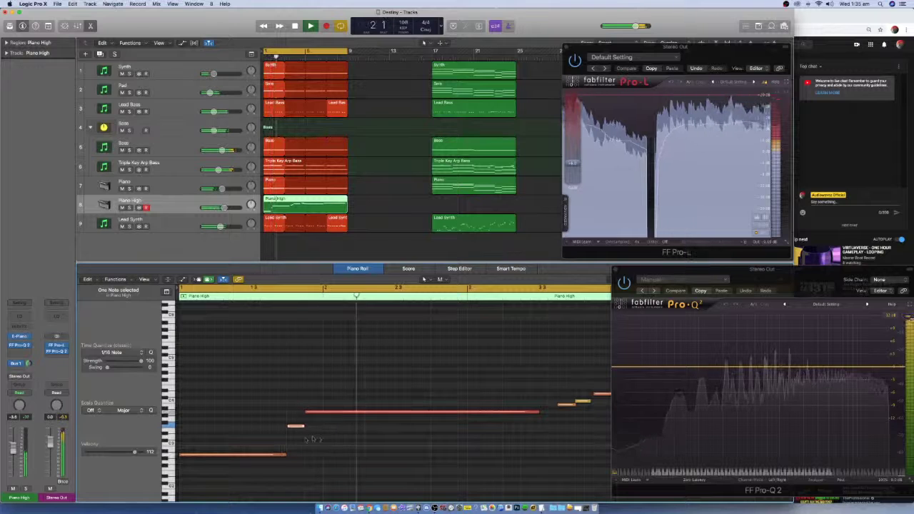
- Move the short Piano High note before the long A3 down one semitone, set its velocity to 63, and play from the start
key("space")
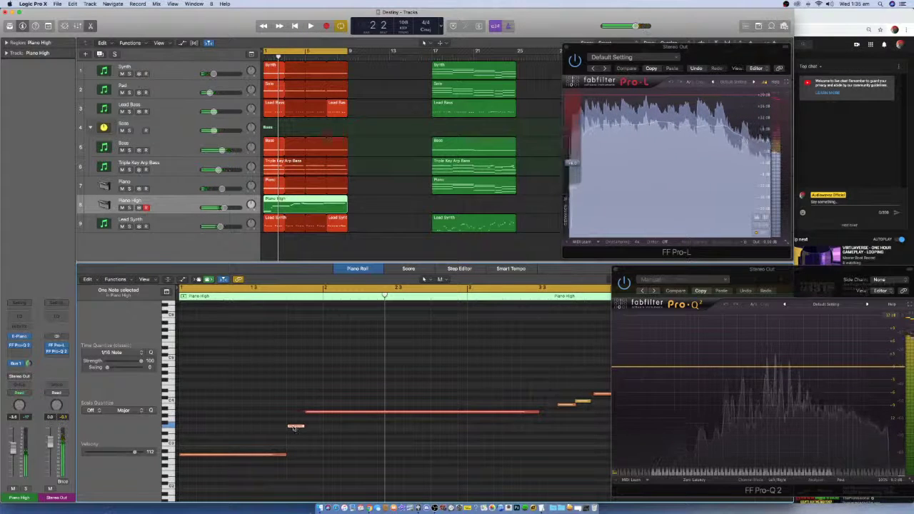
left_click_drag(296, 427, 284, 432)
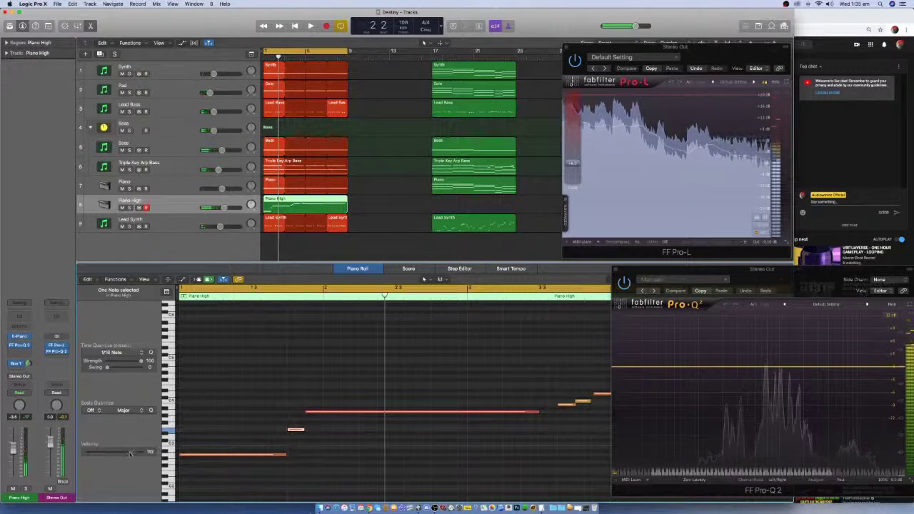
left_click_drag(124, 453, 114, 453)
key("space")
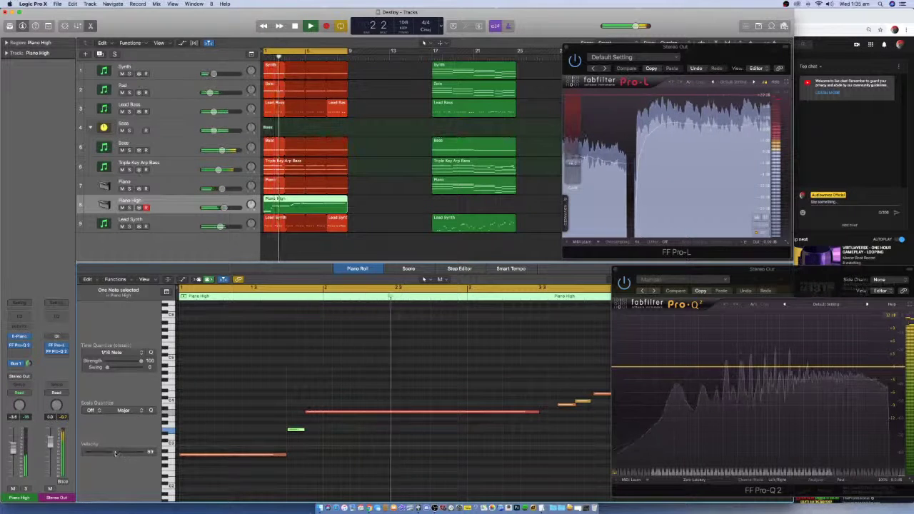
key("Return")
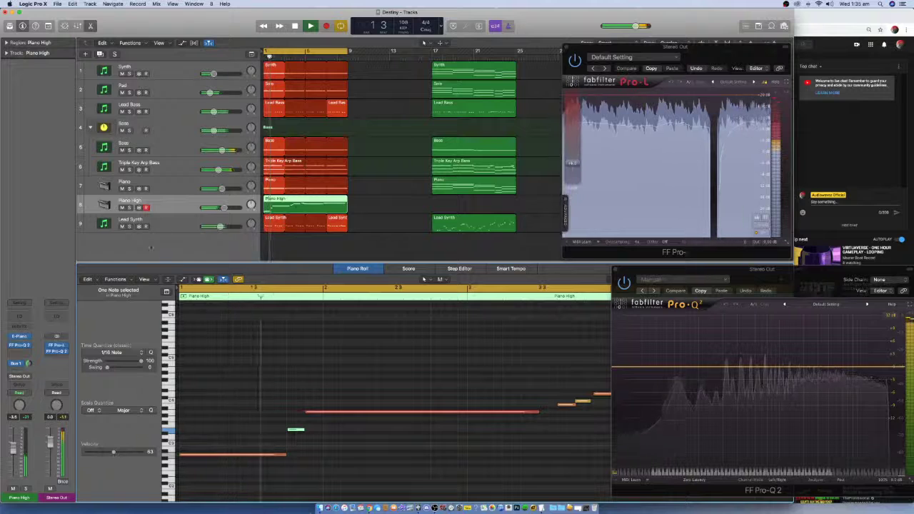
- Solo Piano High, set the opening A2 note's velocity to 117, play the passage, and turn the solo off
left_click(130, 208)
key("Return")
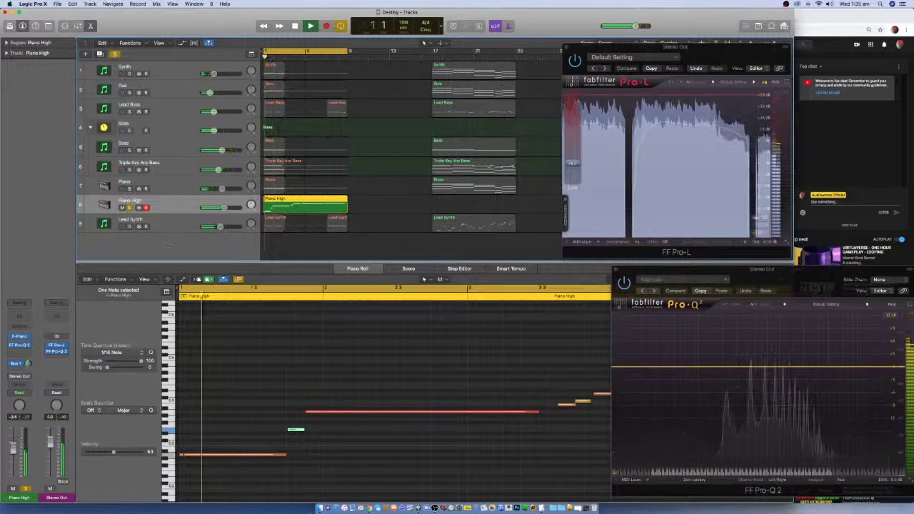
left_click(218, 454)
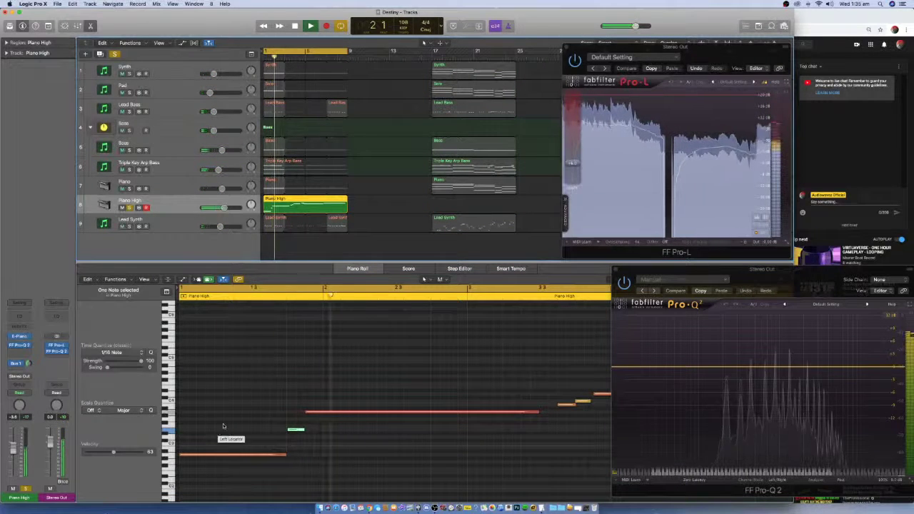
key("space")
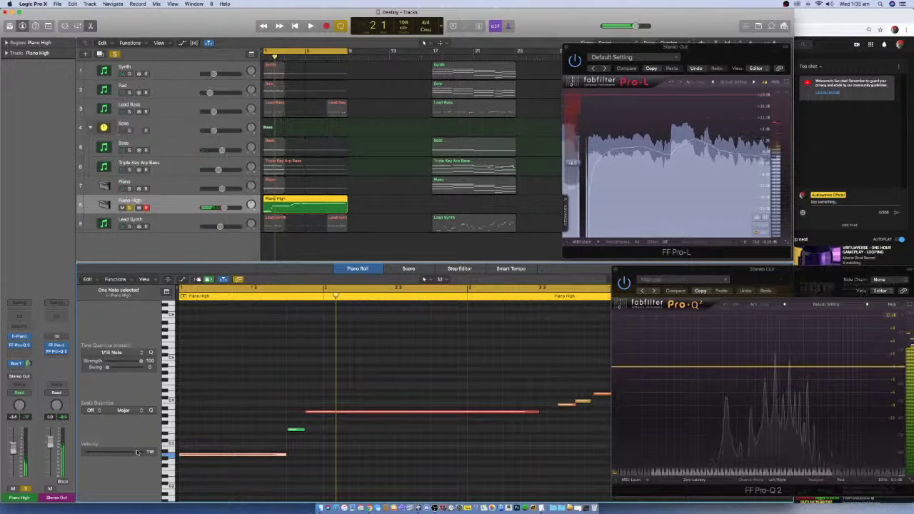
key("Return")
key("space")
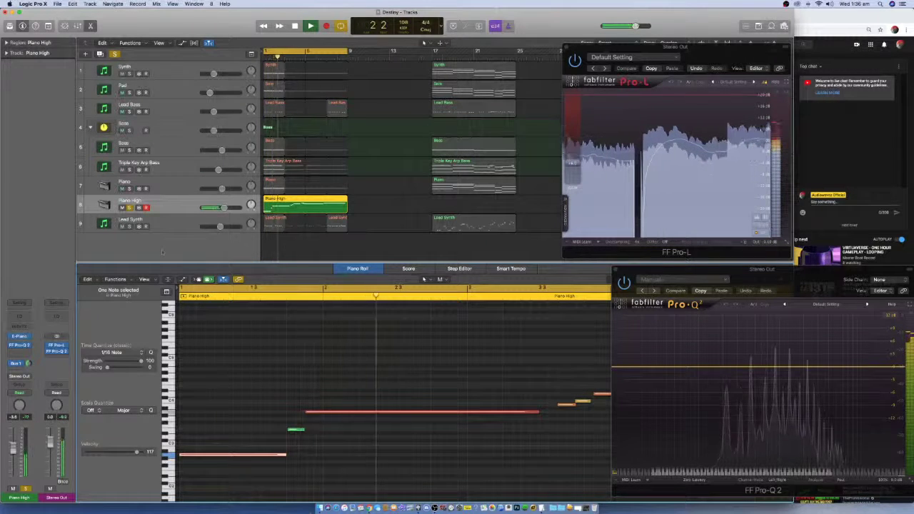
left_click(129, 208)
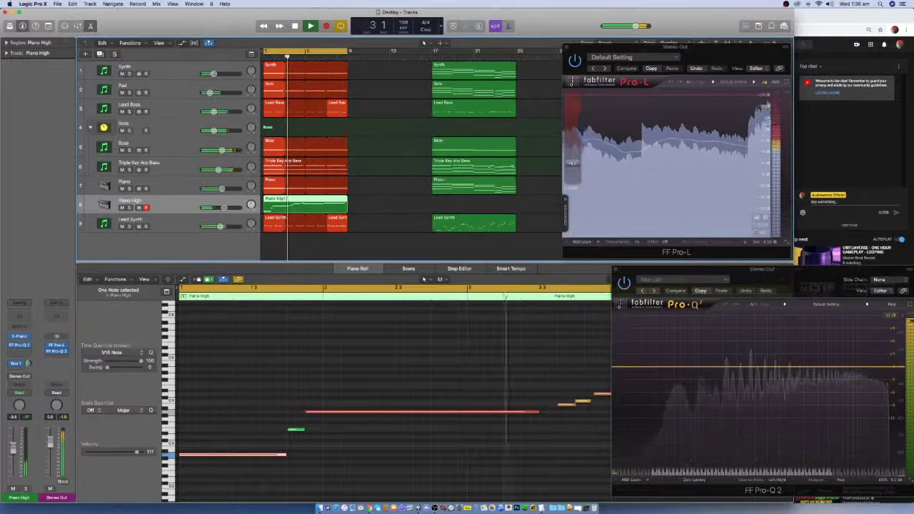
- Set the velocity of the short Piano High note just before bar 5 to 95 and listen in the full mix
scroll(424, 468, "down", 3)
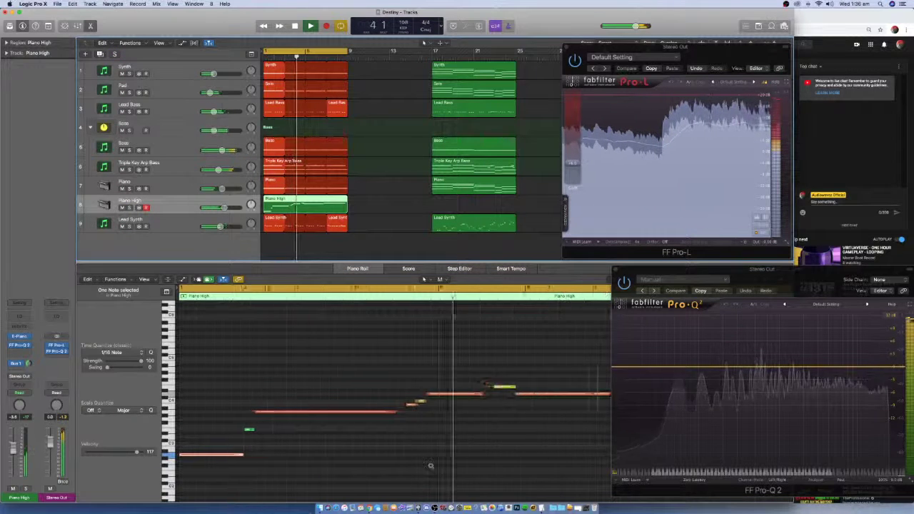
scroll(364, 443, "down", 2)
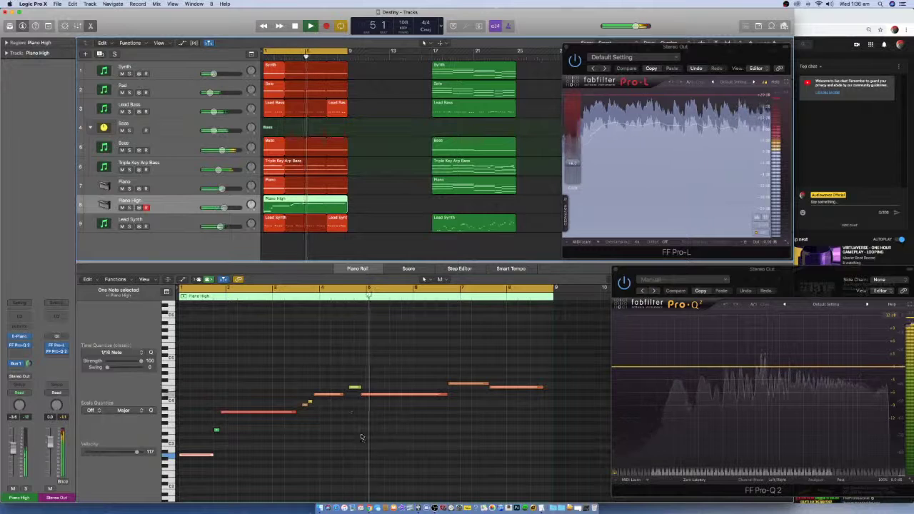
left_click(221, 412)
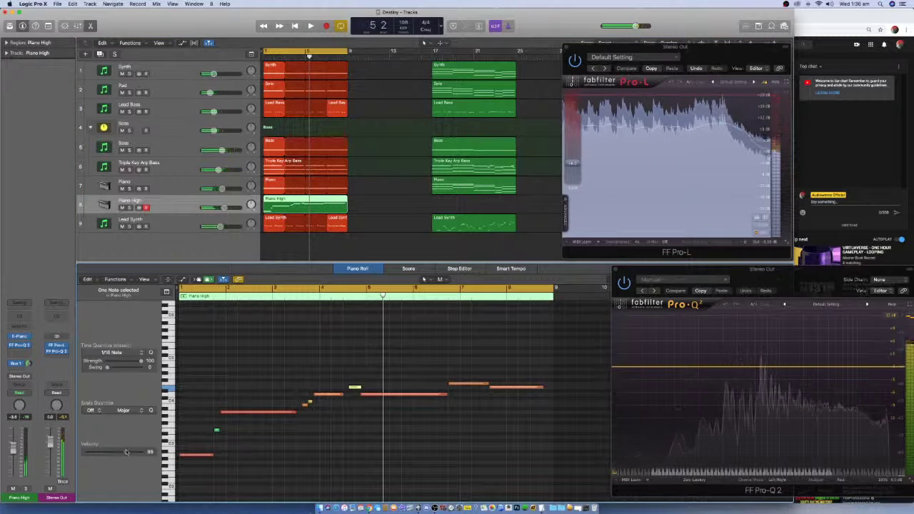
left_click(297, 298)
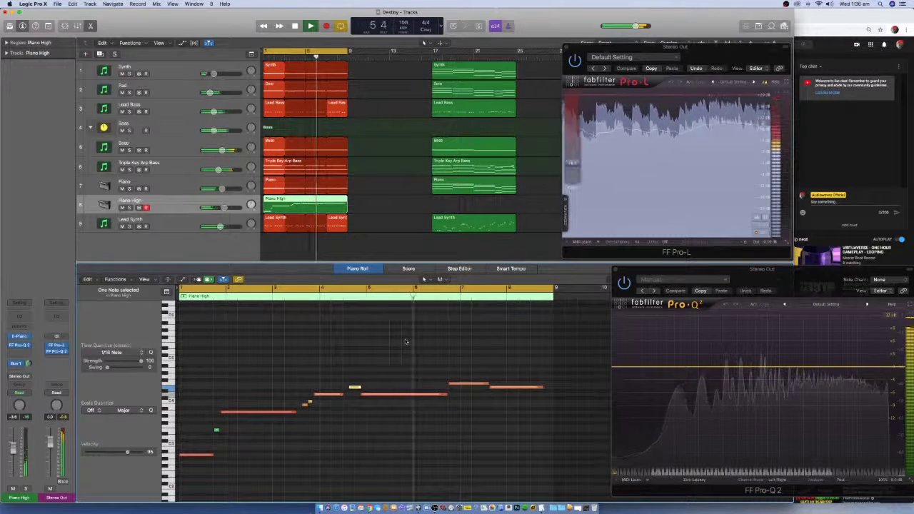
left_click(396, 220)
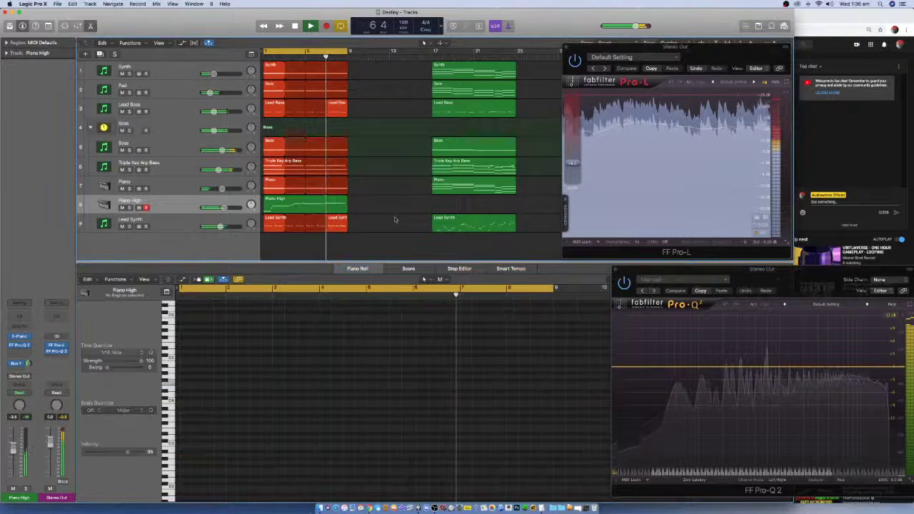
- Close the note editor with the Lead Synth track selected, enlarge the track rows, and move the cycle range to bars 17–25
left_click(175, 226)
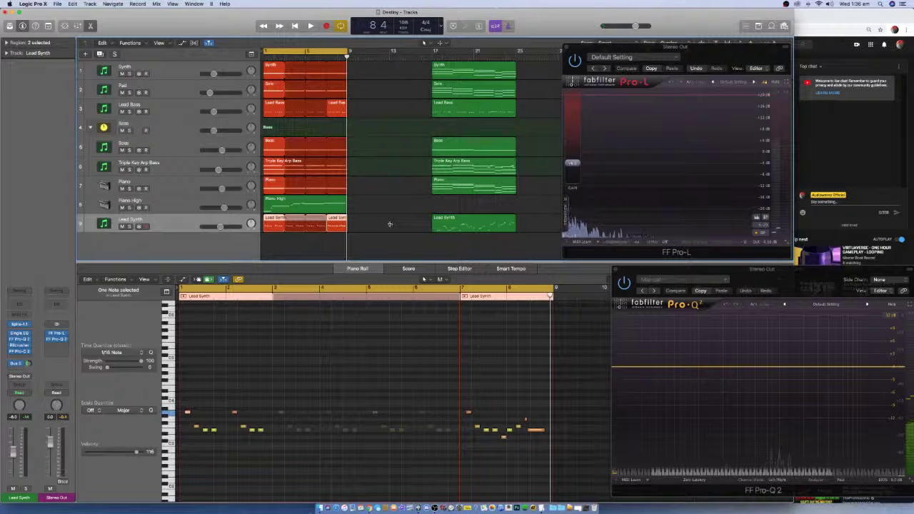
left_click(93, 27)
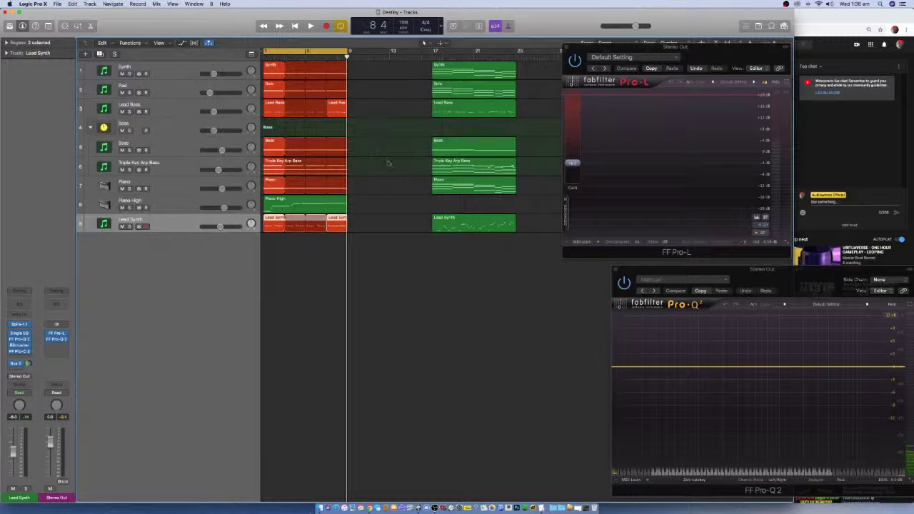
key("super+Down")
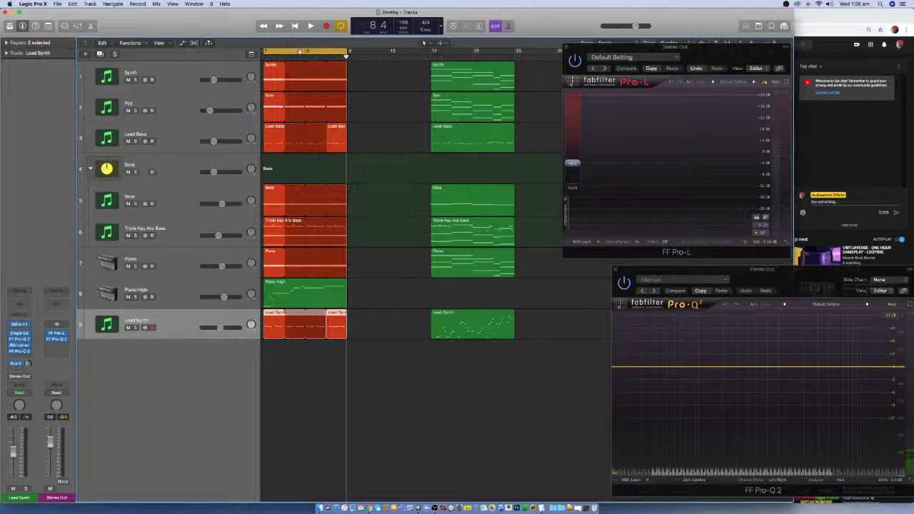
left_click_drag(300, 52, 466, 51)
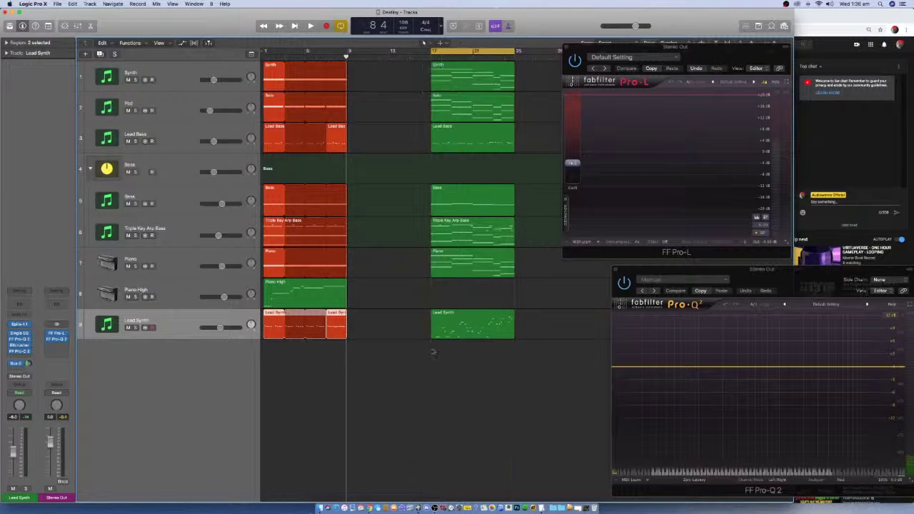
key("Right")
- Audition the section at bar 17 with Lead Synth, Synth and Triple Key Arp Bass soloed, and clear all solos
left_click(137, 328)
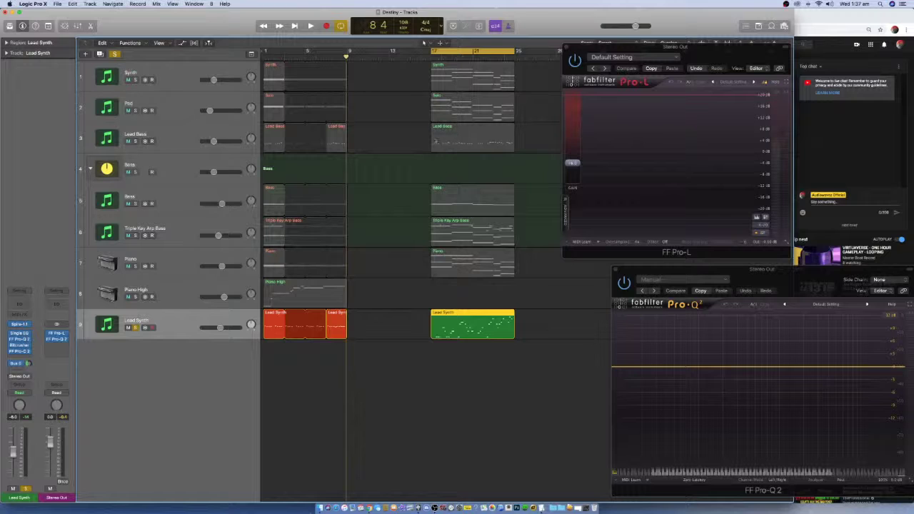
left_click(184, 93)
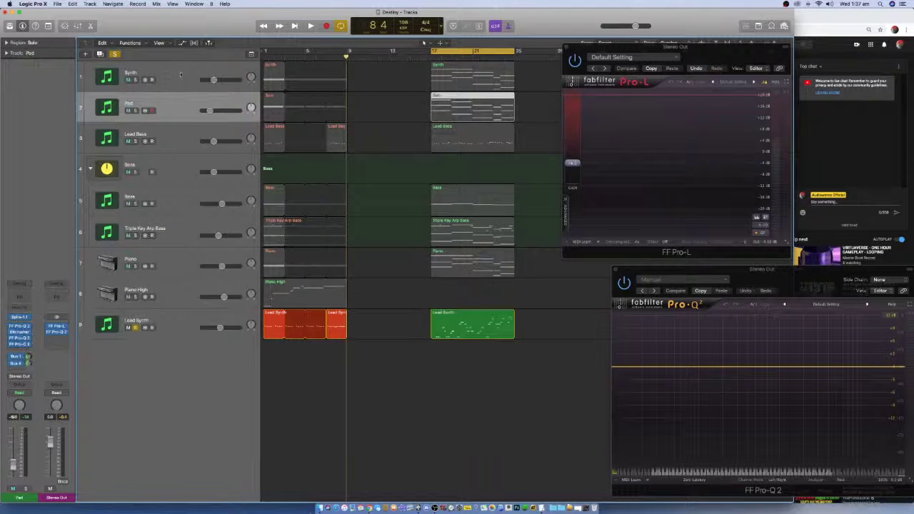
left_click(181, 73)
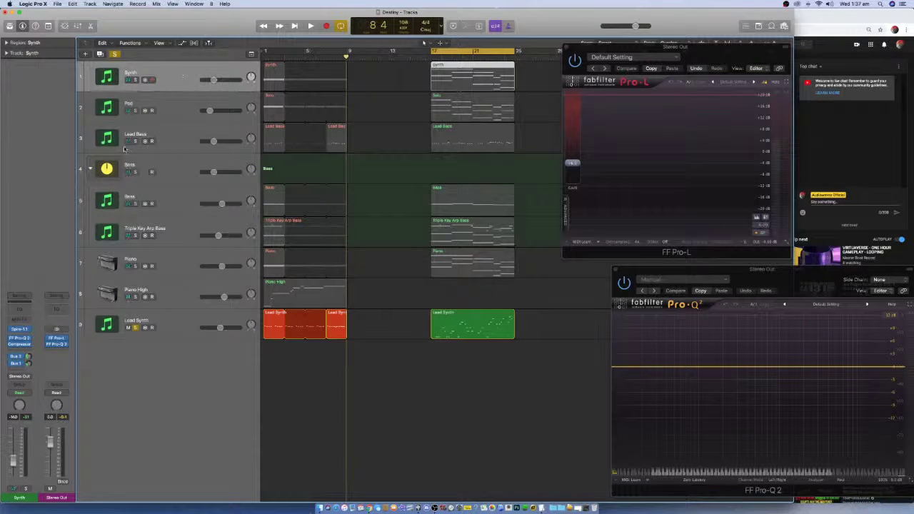
left_click(135, 80)
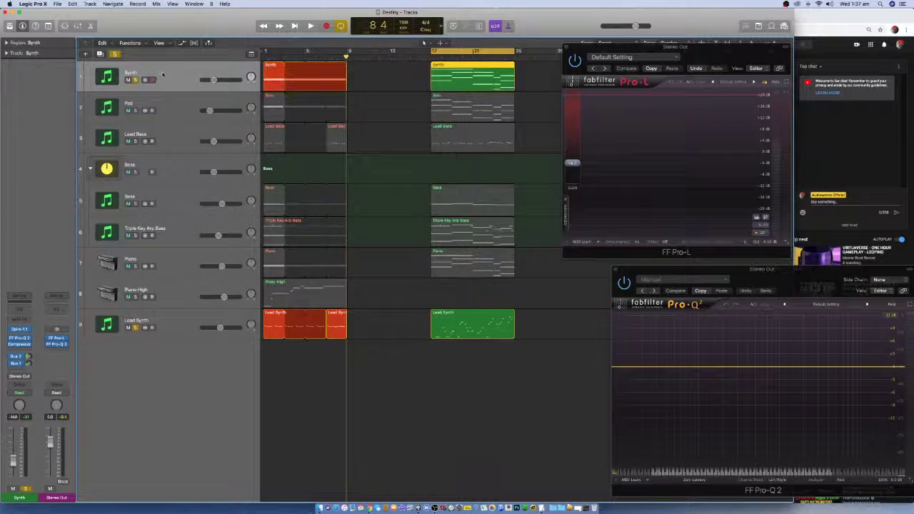
key("space")
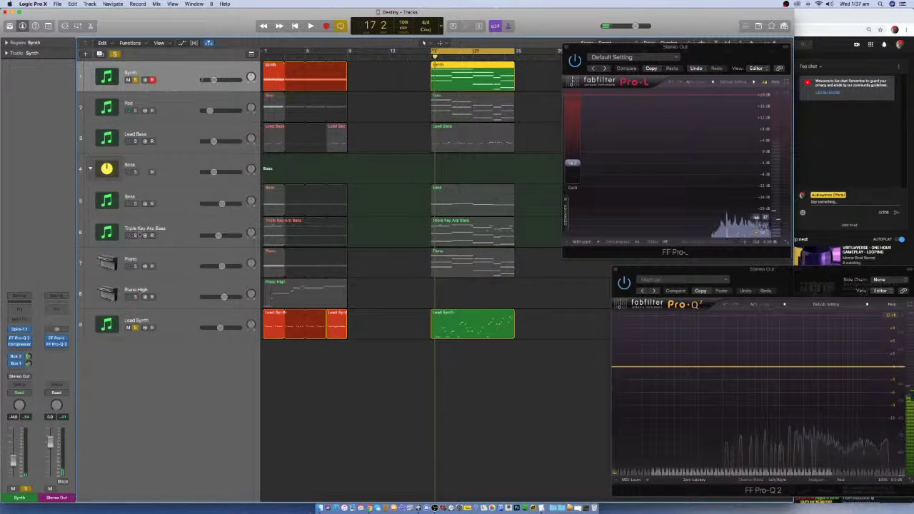
left_click(135, 235, "alt")
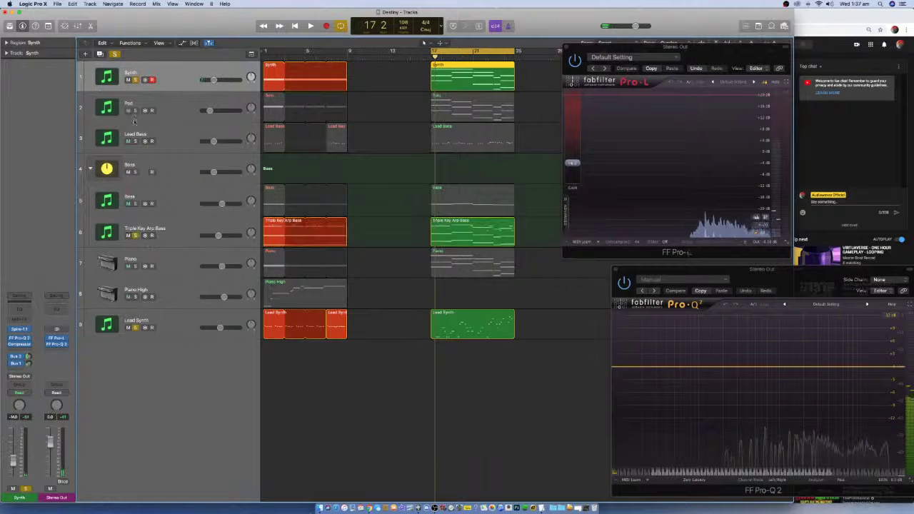
left_click(181, 228)
key("space")
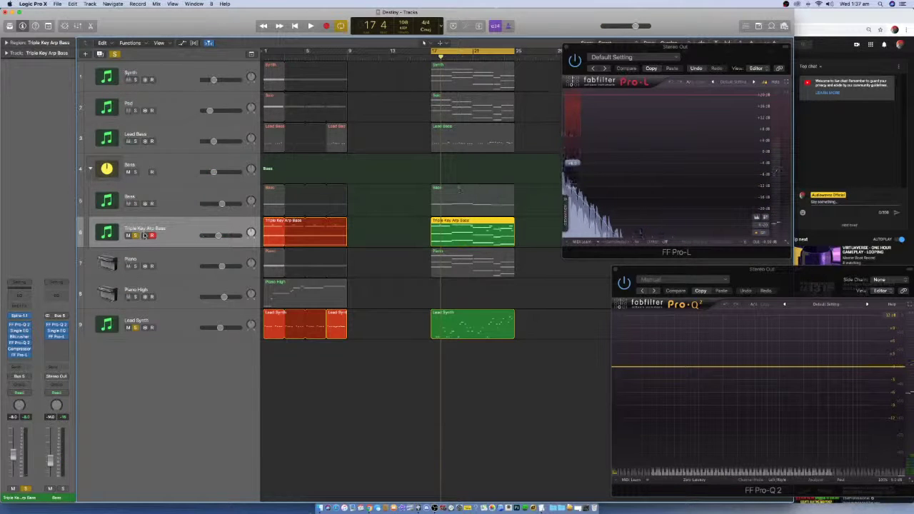
key("s")
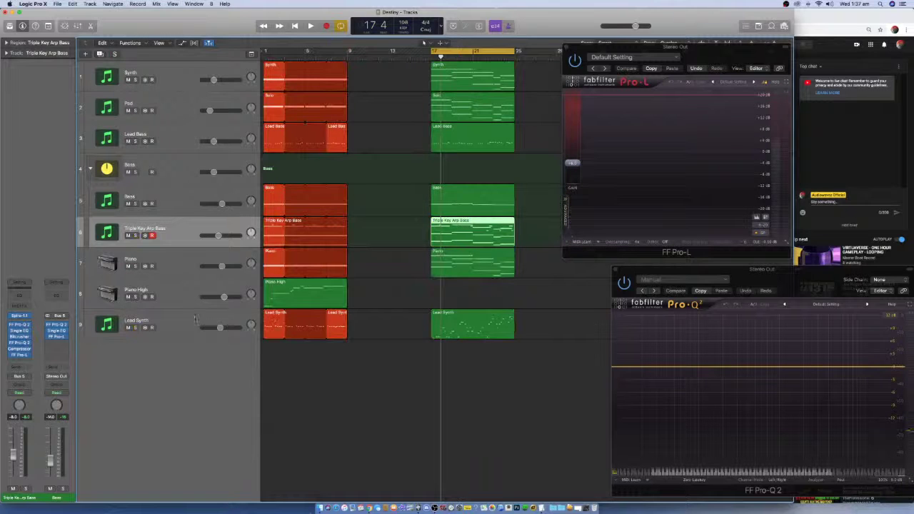
- Play the section from bar 17 in the full mix, solo the Lead Synth track, and stop playback
left_click(195, 319)
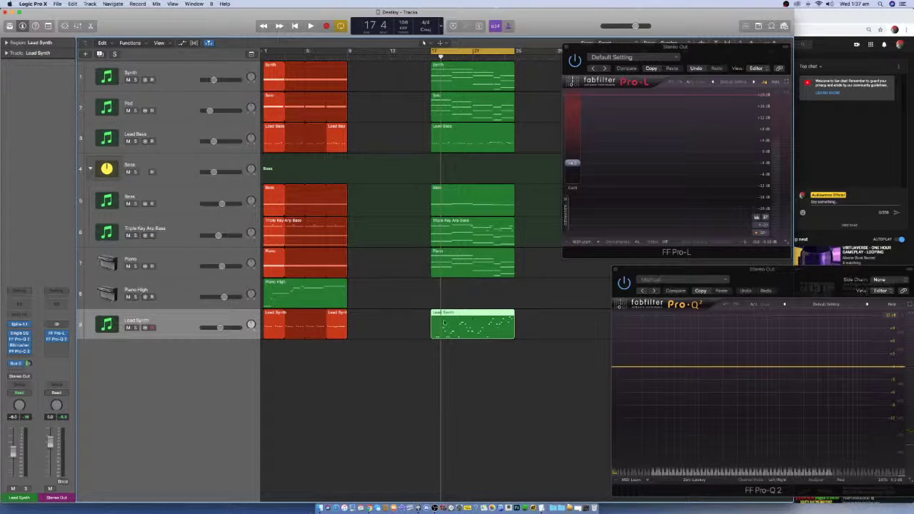
key("space")
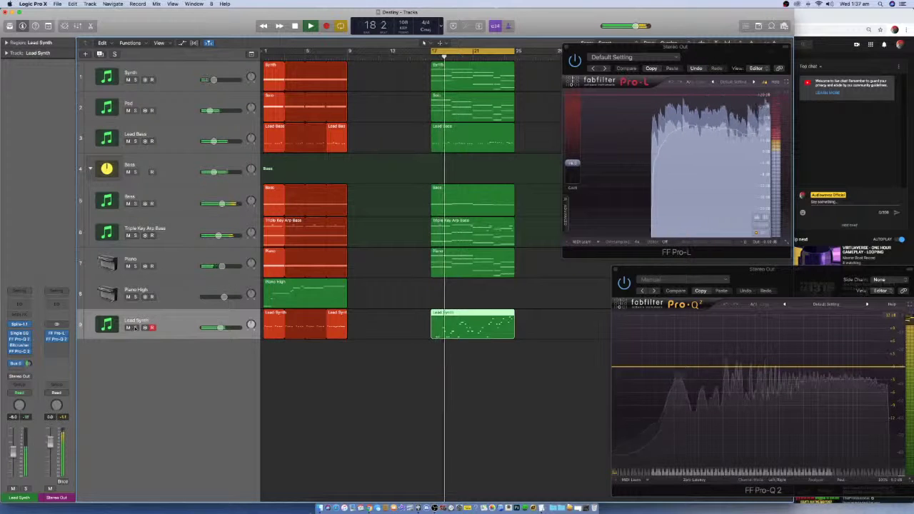
key("s")
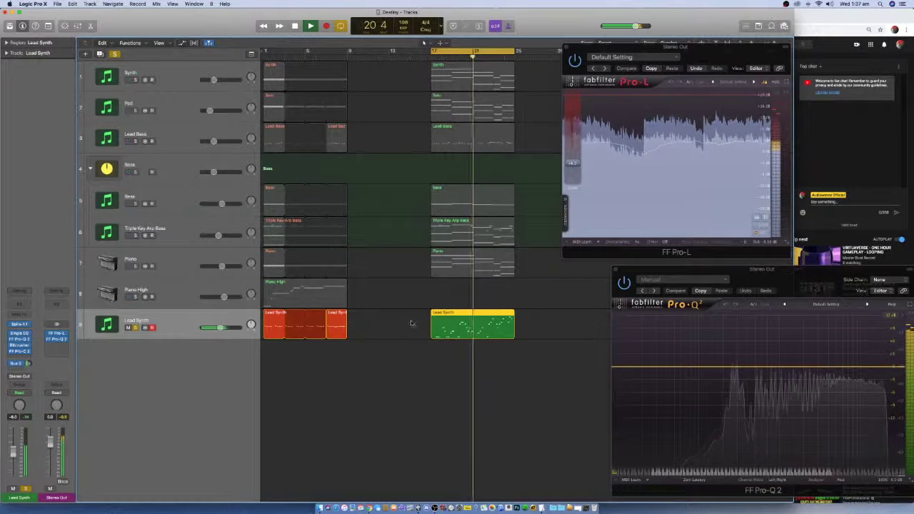
key("space")
- Copy the Lead Synth region at bar 17 onto the Piano High track and transpose all notes of the copy up one octave
left_click_drag(452, 328, 453, 298)
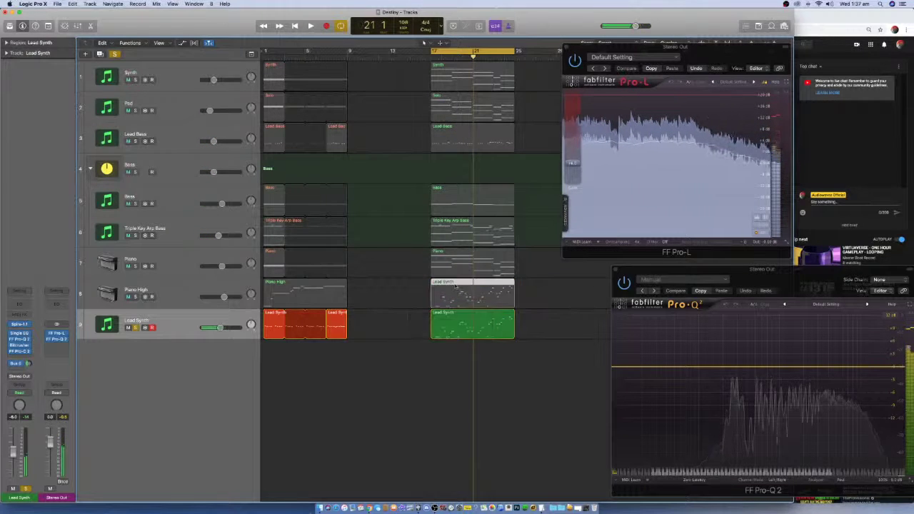
double_click(453, 298)
scroll(417, 371, "down", 5)
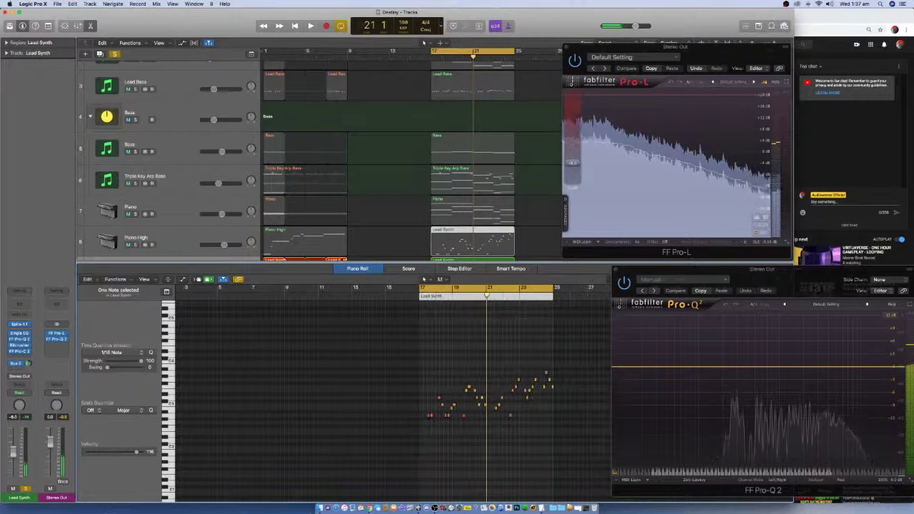
left_click(302, 232, "shift")
left_click_drag(381, 350, 592, 465)
key("alt+shift+Up")
- Play the copied melody with Piano High soloed alongside Lead Synth, close the note editor, and select the Lead Synth track
key("space")
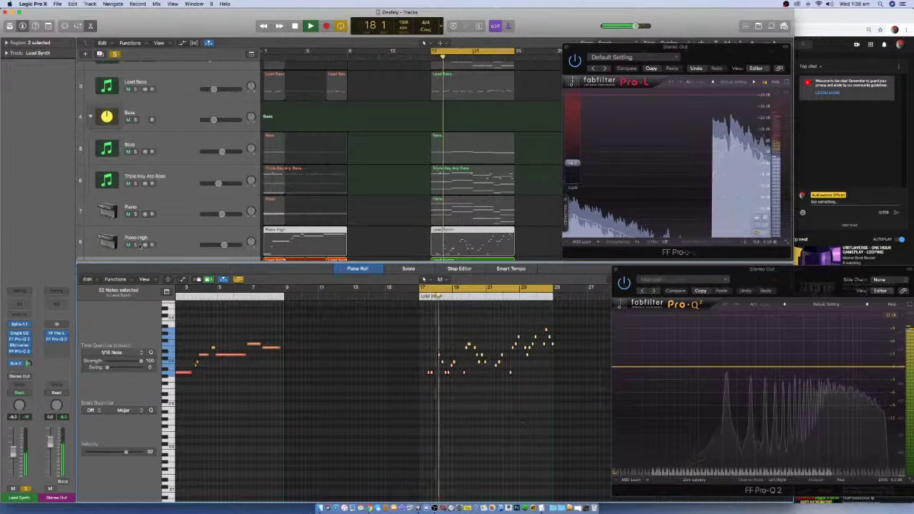
left_click(134, 246)
left_click(135, 245)
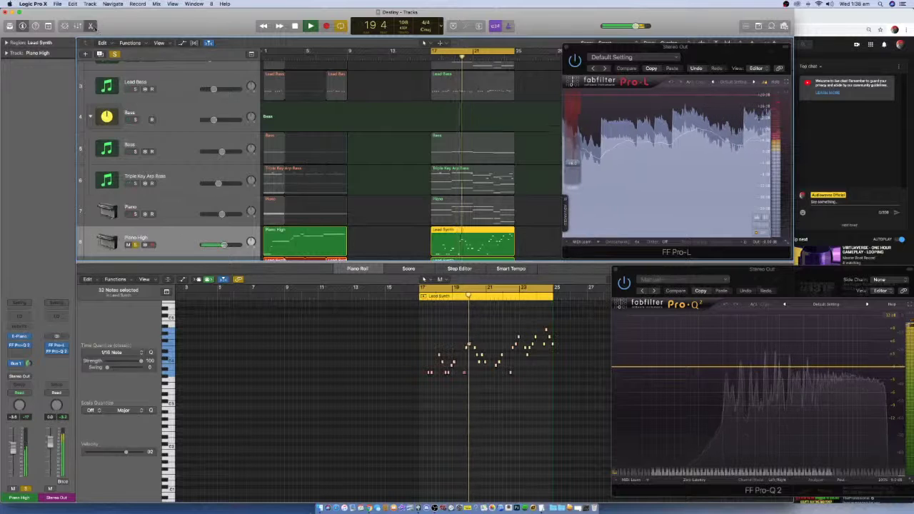
key("e")
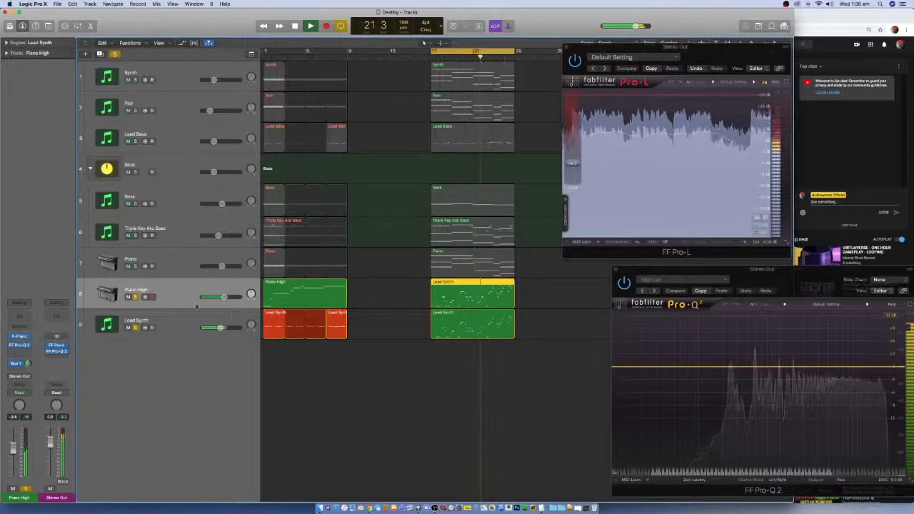
left_click(172, 326)
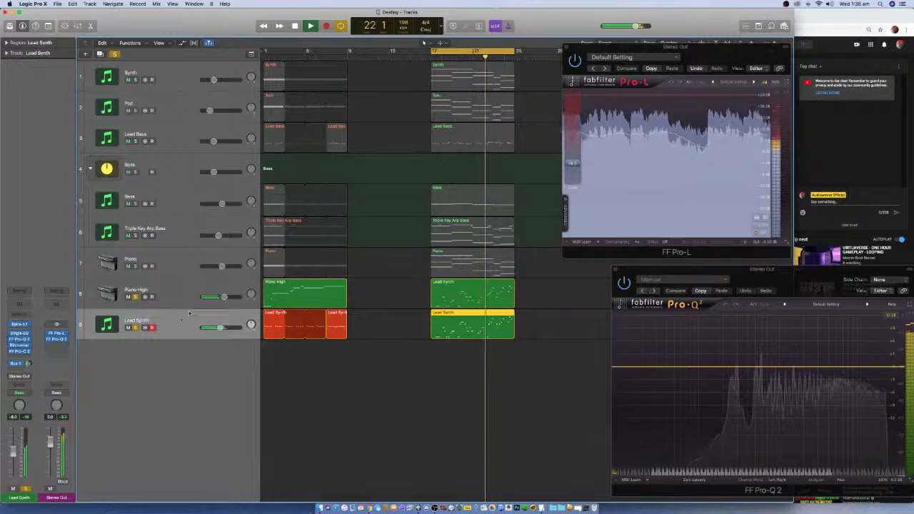
- Open the Lead Synth's Pro-C 2 compressor, set its side chain source to Piano High (Inst 8), and turn on lookahead
left_click(19, 350)
left_click_drag(244, 30, 536, 272)
left_click(537, 271)
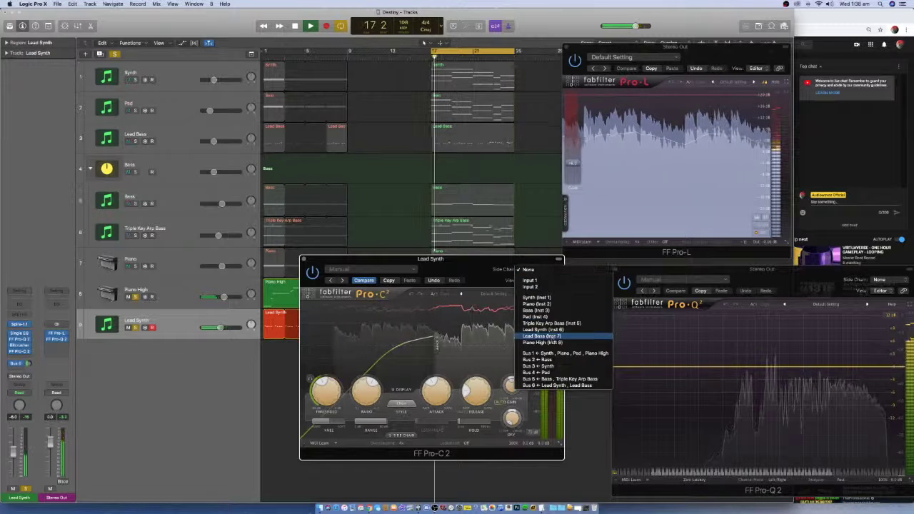
left_click(564, 342)
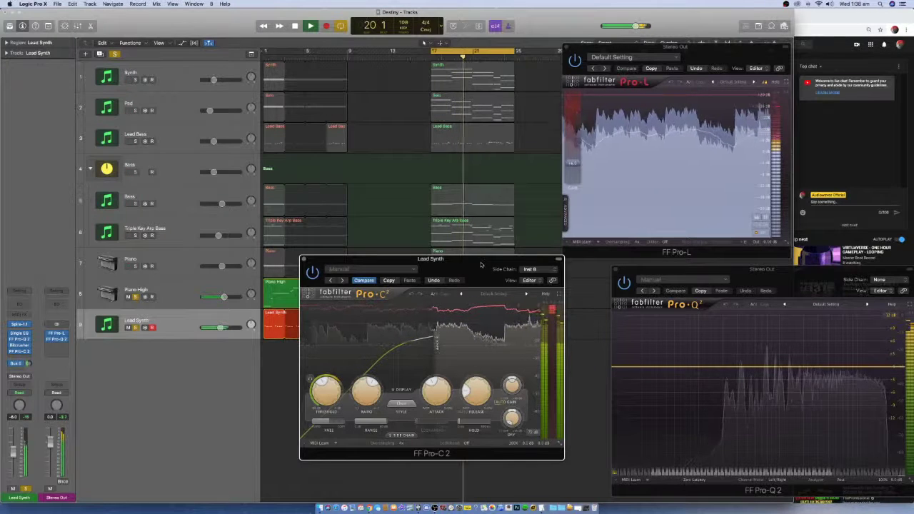
left_click(467, 443)
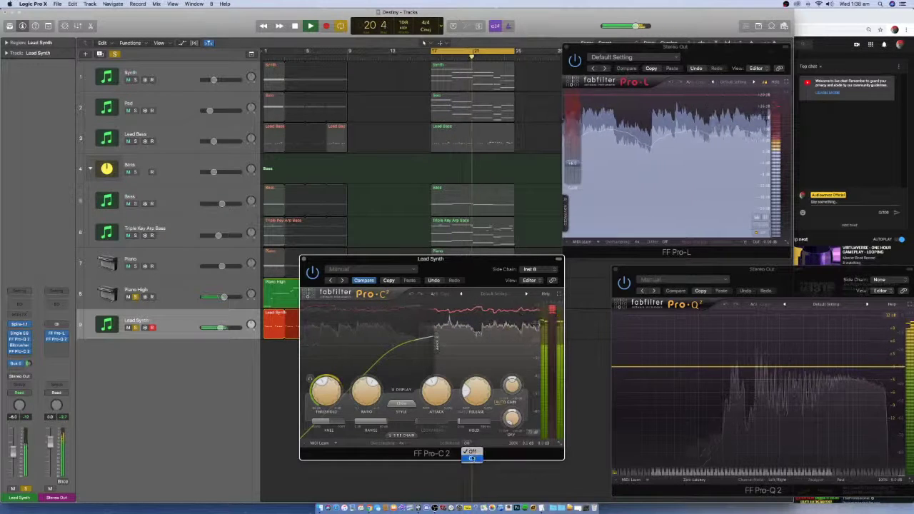
left_click(471, 458)
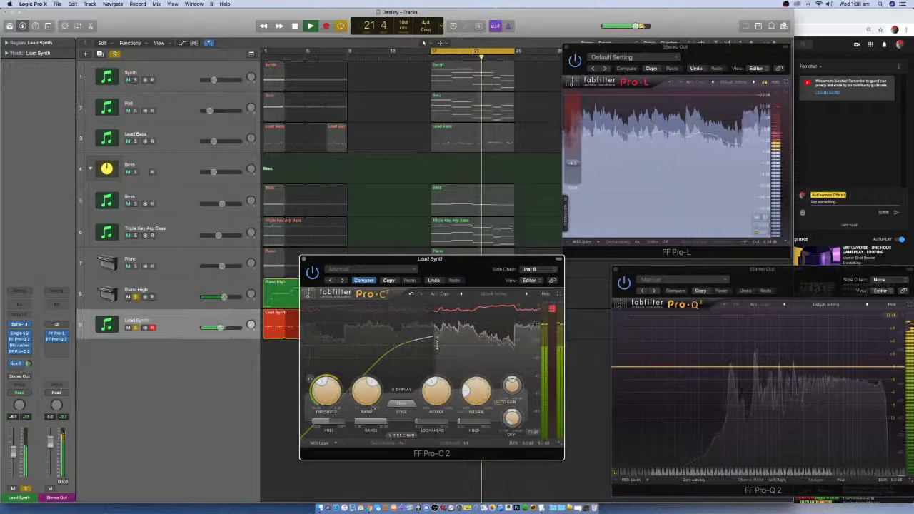
- Expand the compressor's side-chain section, raise its low-cut filter to about 112 Hz, and close the plug-in
left_click(402, 434)
left_click_drag(464, 270, 510, 129)
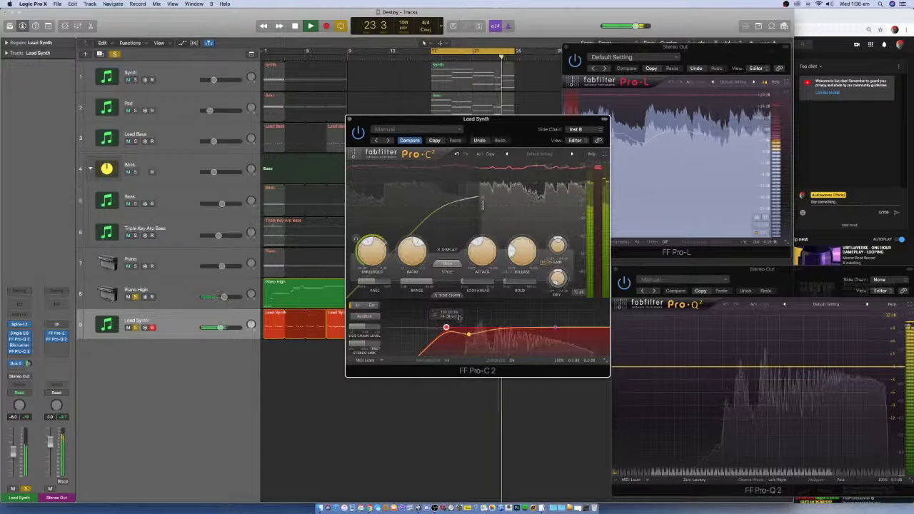
left_click(459, 317)
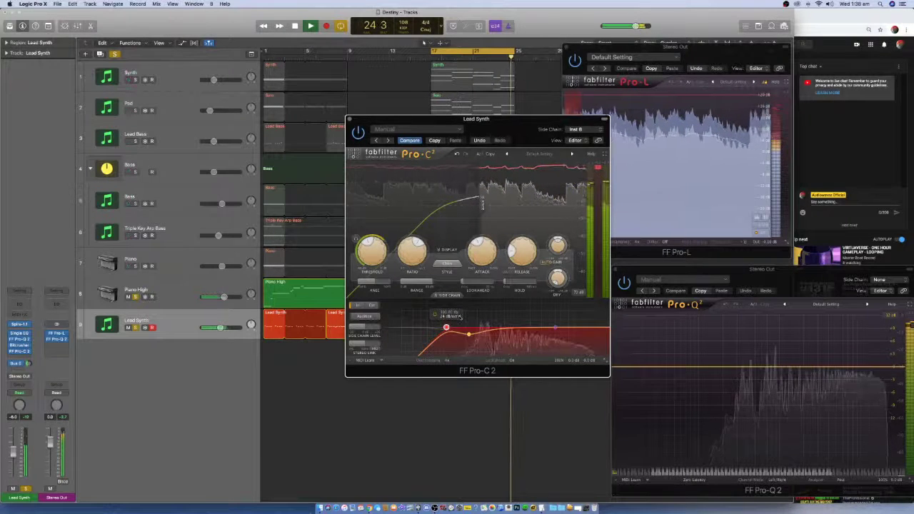
left_click_drag(447, 328, 451, 329)
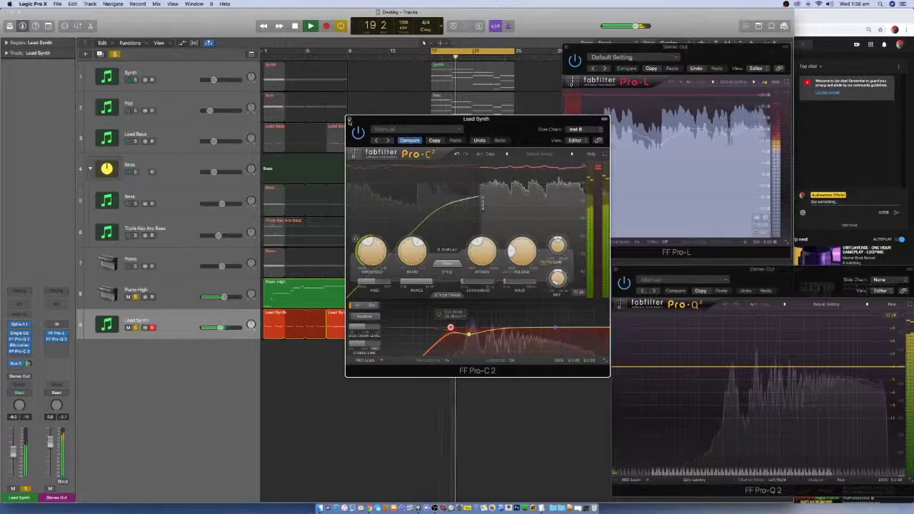
key("super+w")
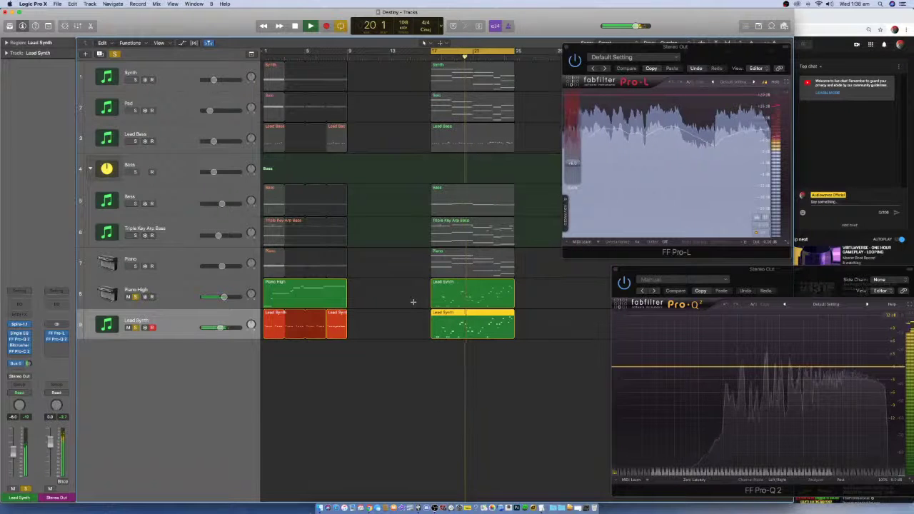
- Solo and select the Lead Bass track, insert a MultiMeter on the Stereo Out, and show its Goniometer
left_click(135, 141)
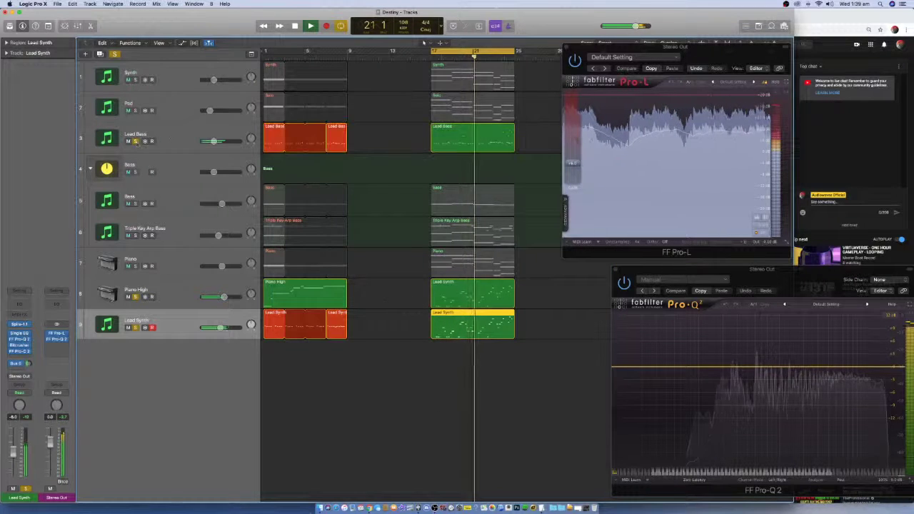
left_click(178, 136)
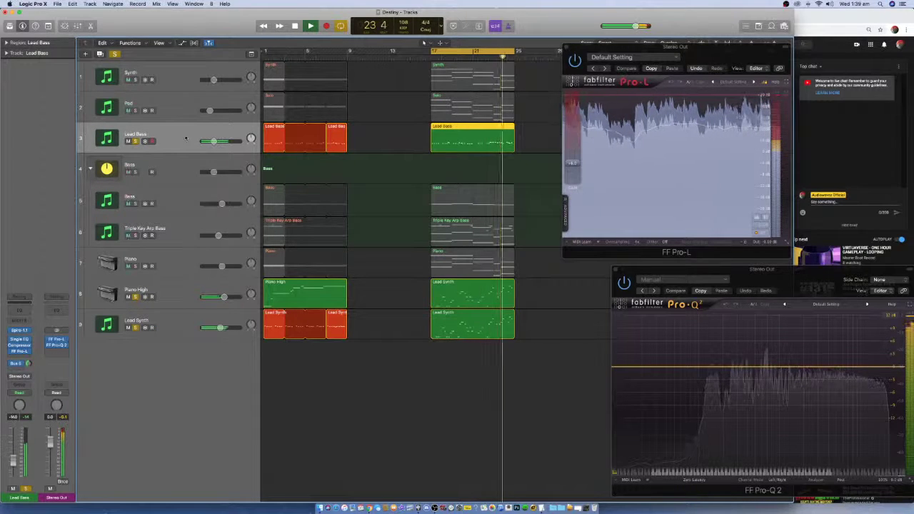
left_click(65, 356)
mouse_move(85, 457)
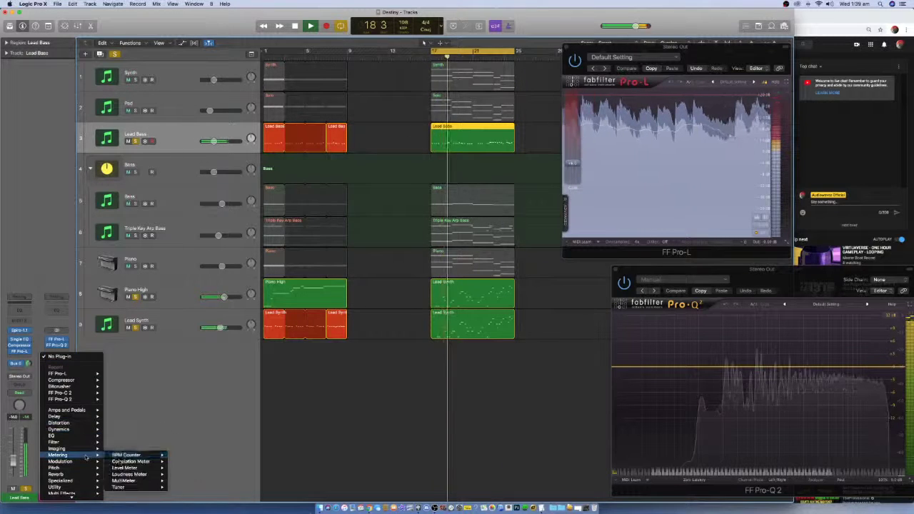
left_click(201, 421)
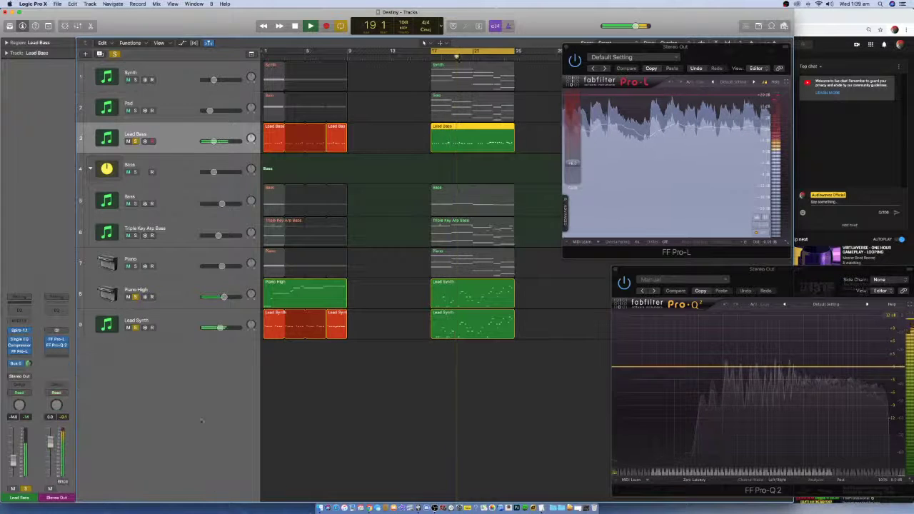
left_click_drag(180, 50, 497, 245)
left_click(491, 268)
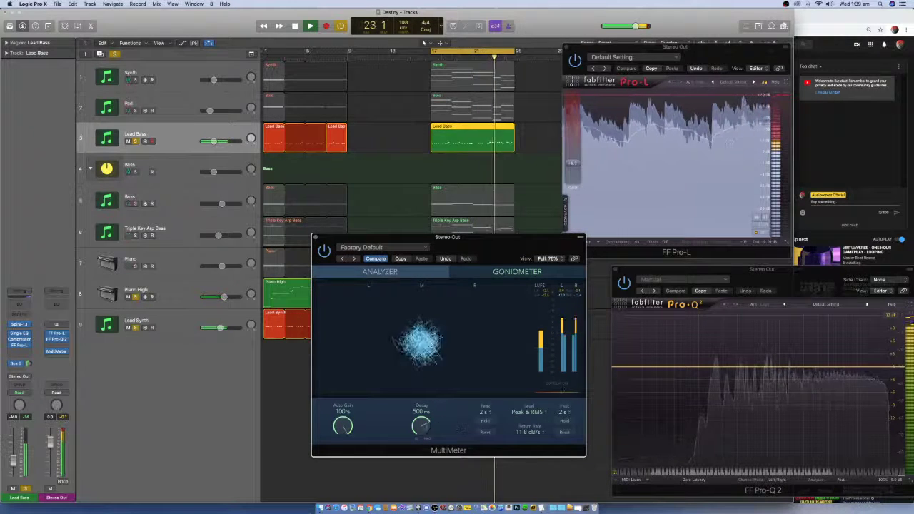
- Set the goniometer's decay to 440 ms and its peak time to 4 s, and turn on the peak Hold
left_click_drag(421, 427, 445, 398)
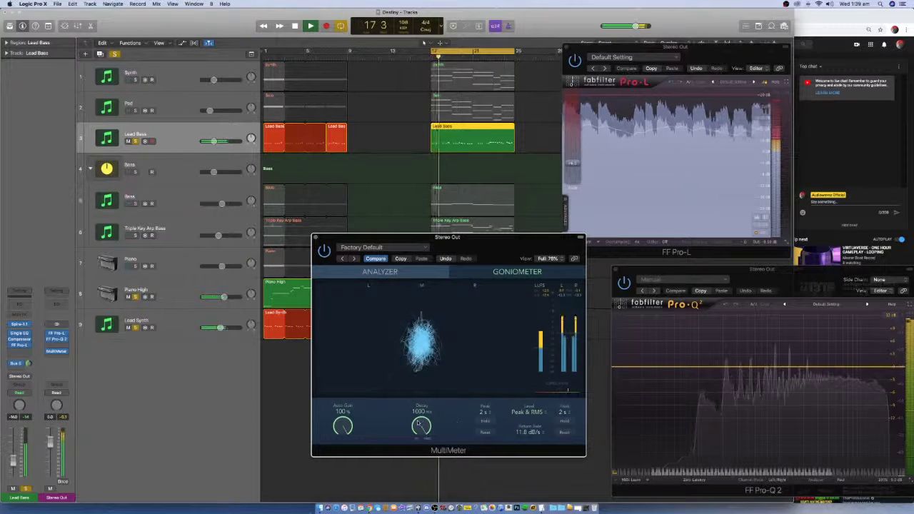
left_click_drag(419, 425, 439, 492)
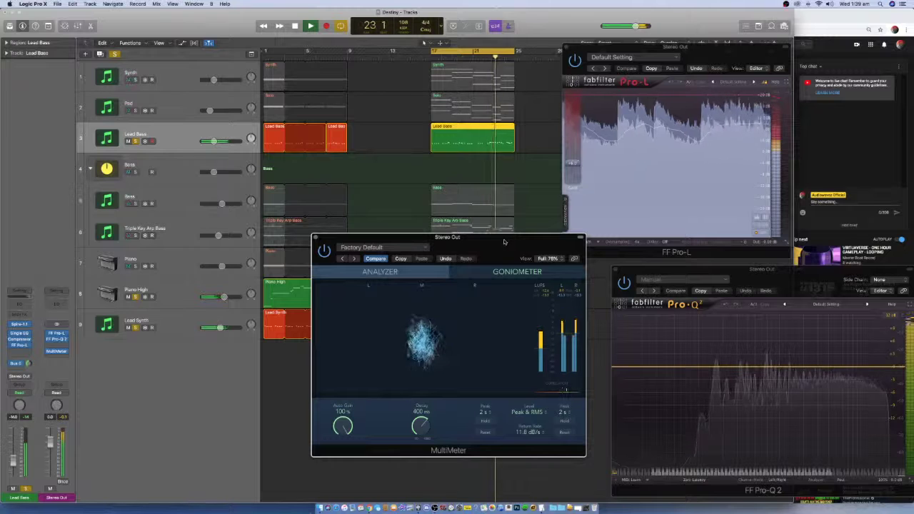
left_click_drag(420, 424, 422, 423)
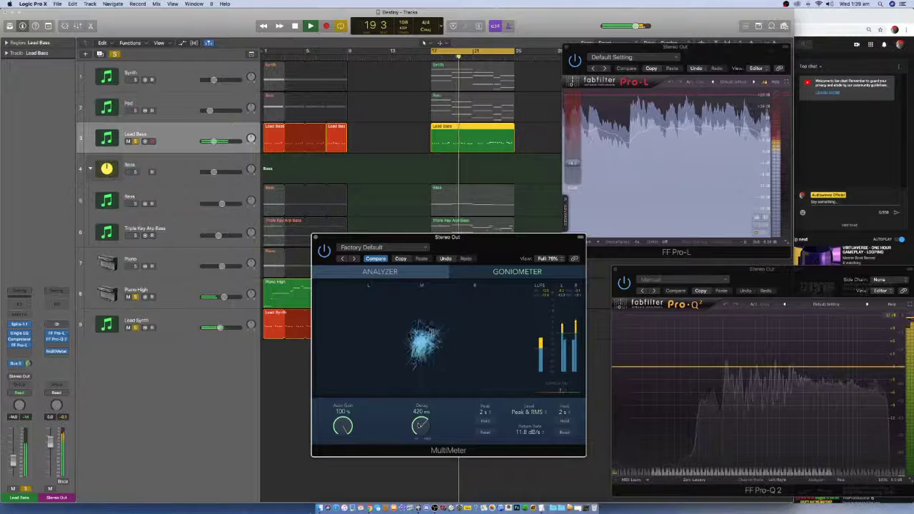
scroll(420, 424, "up", 2)
scroll(419, 424, "down", 1)
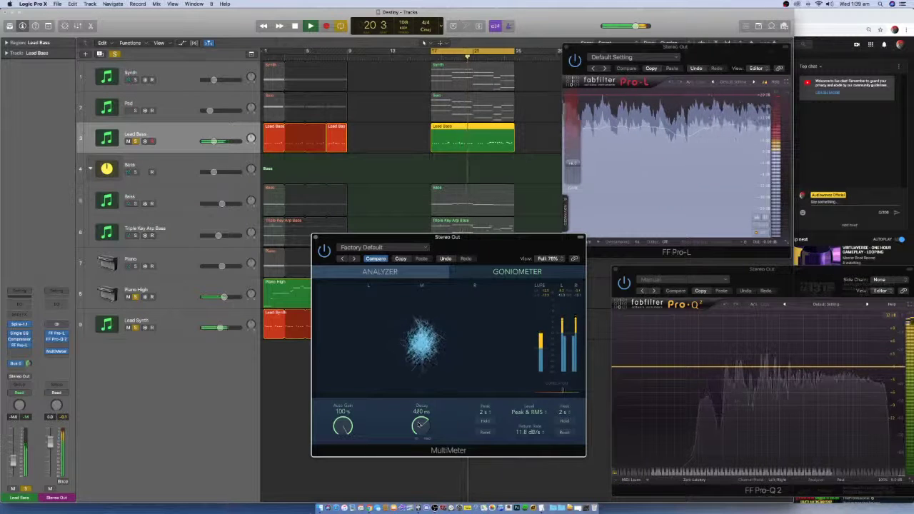
scroll(420, 424, "up", 1)
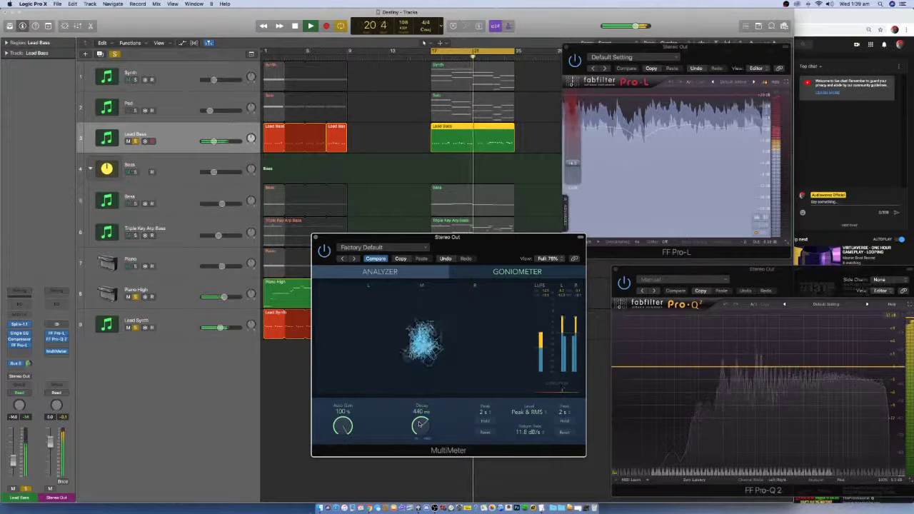
left_click(483, 413)
left_click(486, 422)
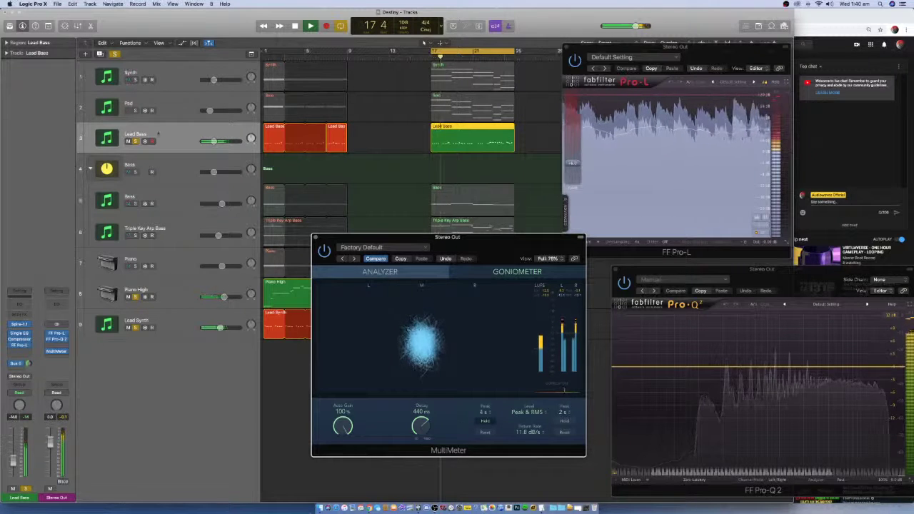
- Lower the Lead Bass volume slightly, solo the Bass stack with its sub-tracks, and close the MultiMeter
left_click(177, 127)
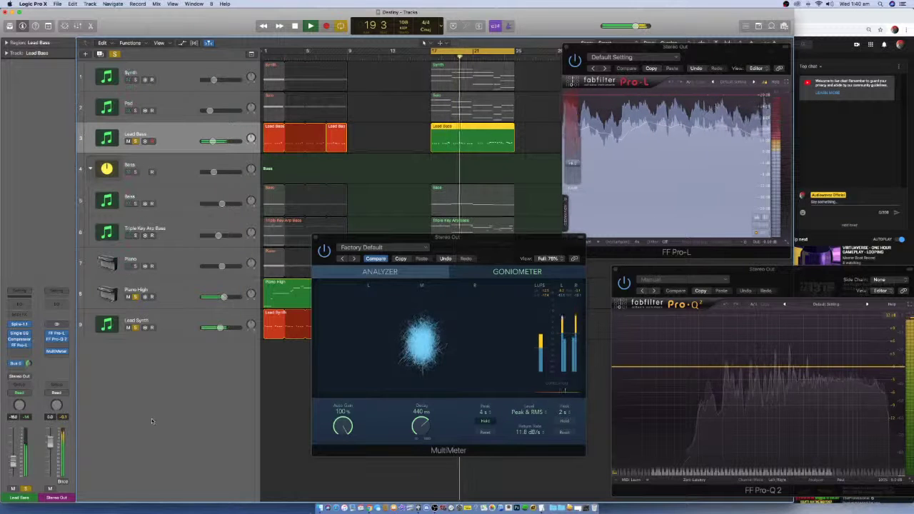
left_click(180, 163)
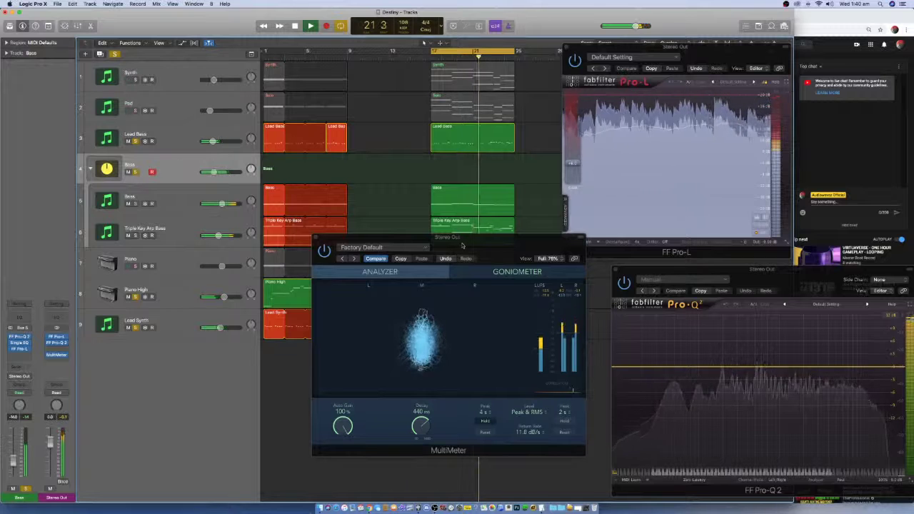
left_click(328, 240)
left_click(315, 239)
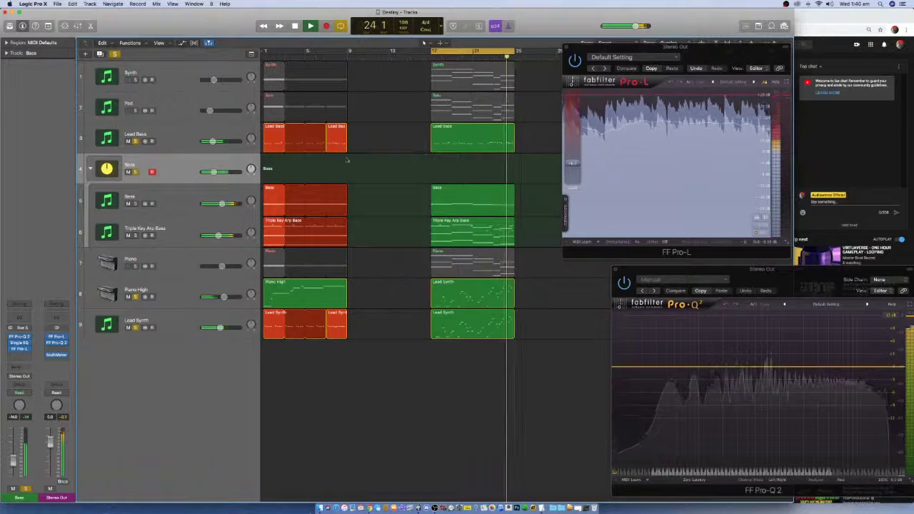
- Add the Piano and Pad tracks to the soloed mix and select the Pad track
left_click(184, 258)
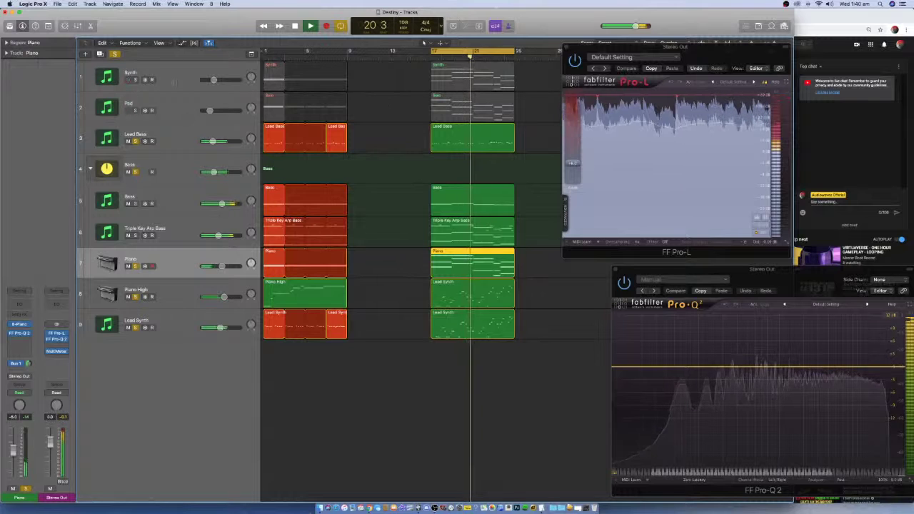
left_click(135, 110)
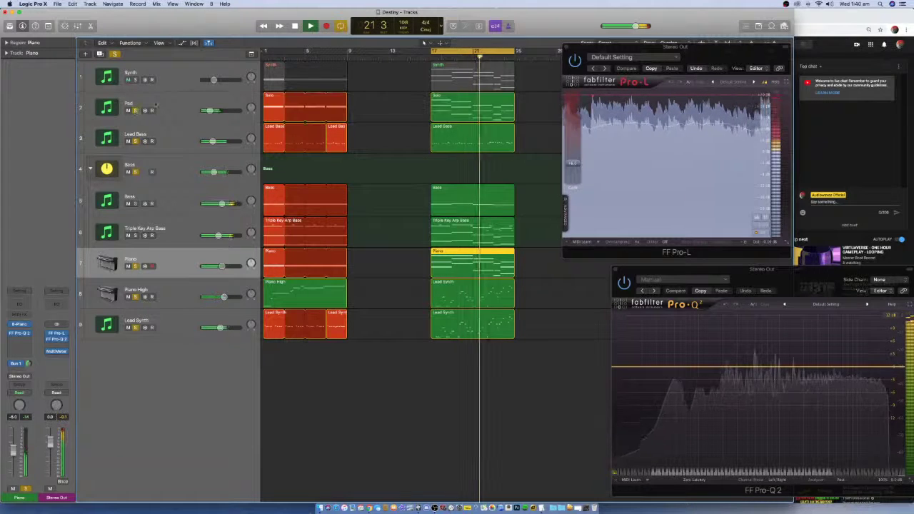
left_click(161, 103)
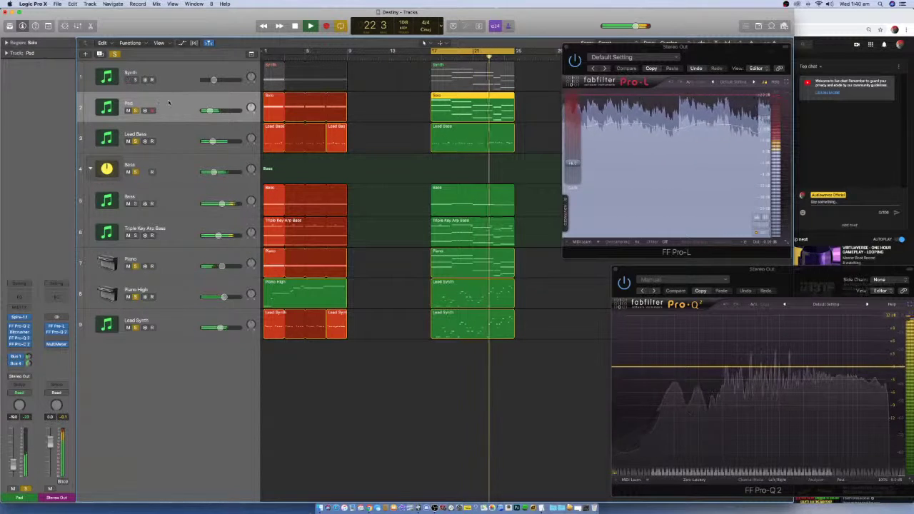
- In the Pad's last Pro-Q 2, switch to Mid/Side, restrict the existing dip to one channel, and add a low-mid bell cut
left_click(22, 340)
left_click_drag(158, 19, 428, 227)
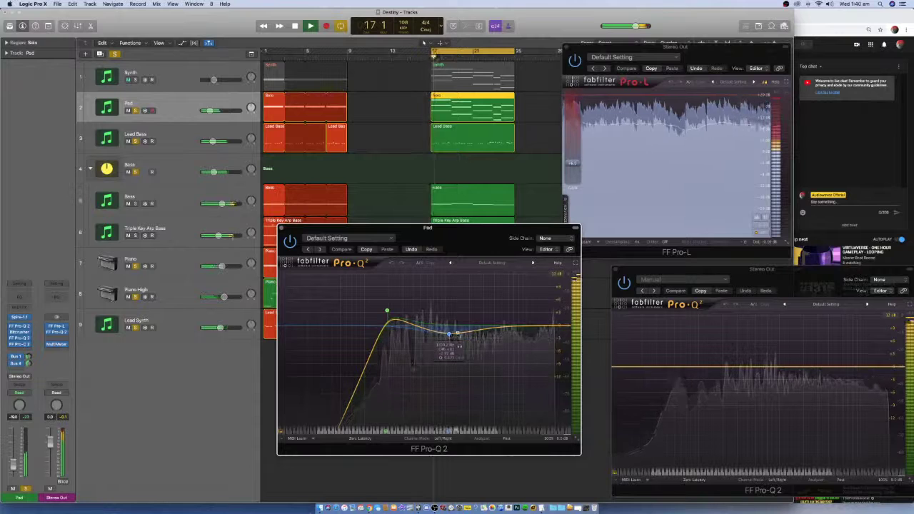
left_click(448, 334)
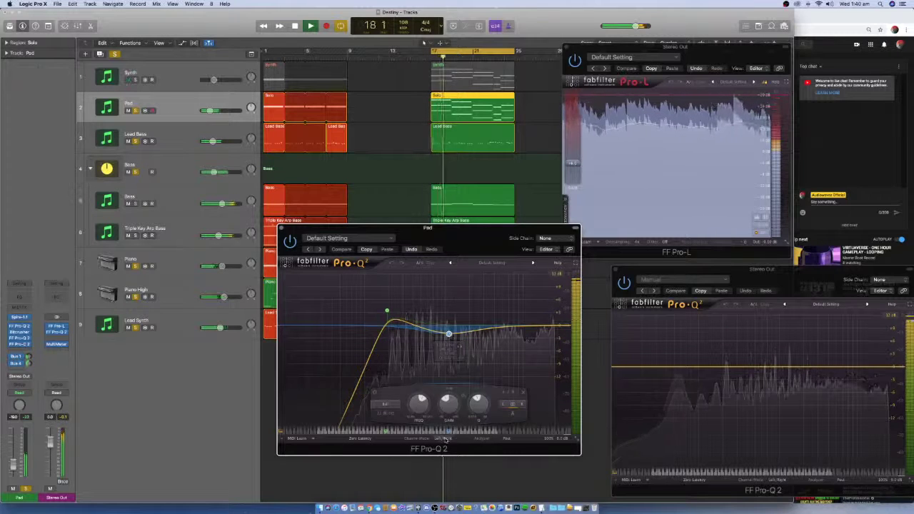
left_click(504, 404)
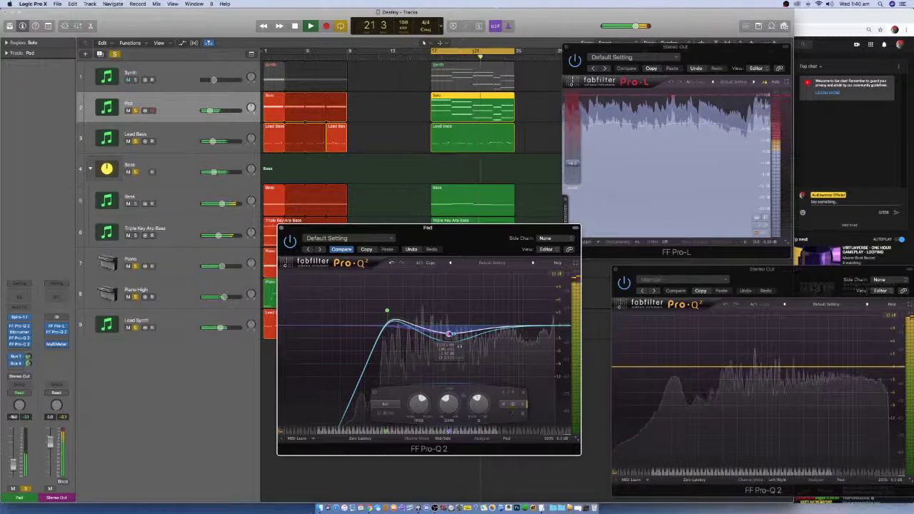
double_click(393, 339)
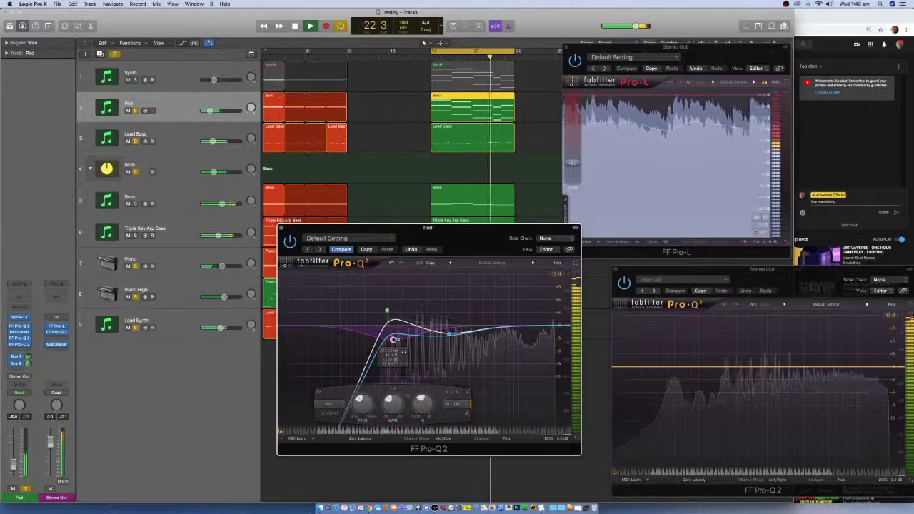
left_click_drag(394, 340, 390, 341)
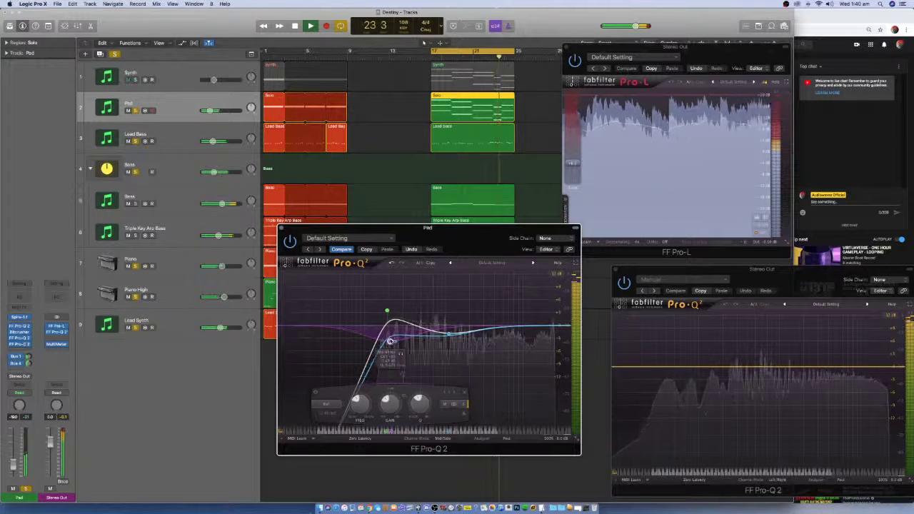
left_click(282, 229)
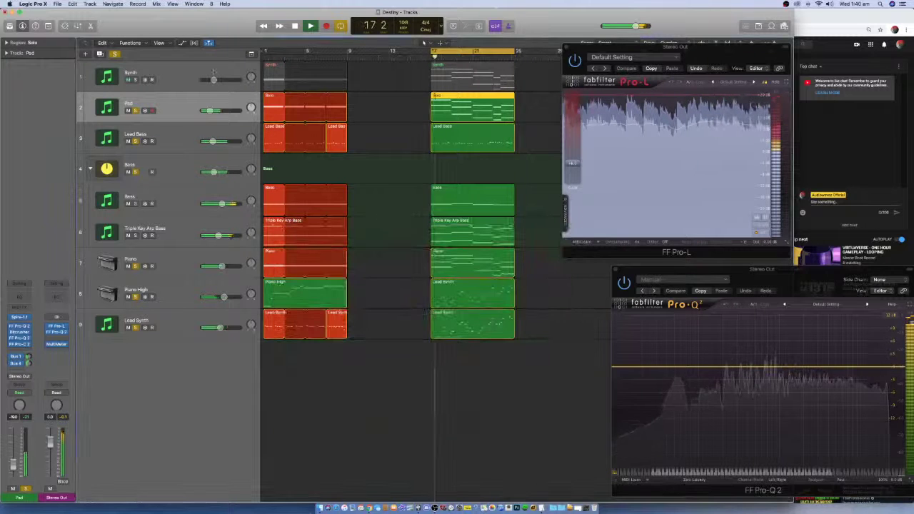
- Add the Synth track to the soloed mix, review its Pro-Q 2 curve, close the plug-in, and stop playback
left_click(179, 79)
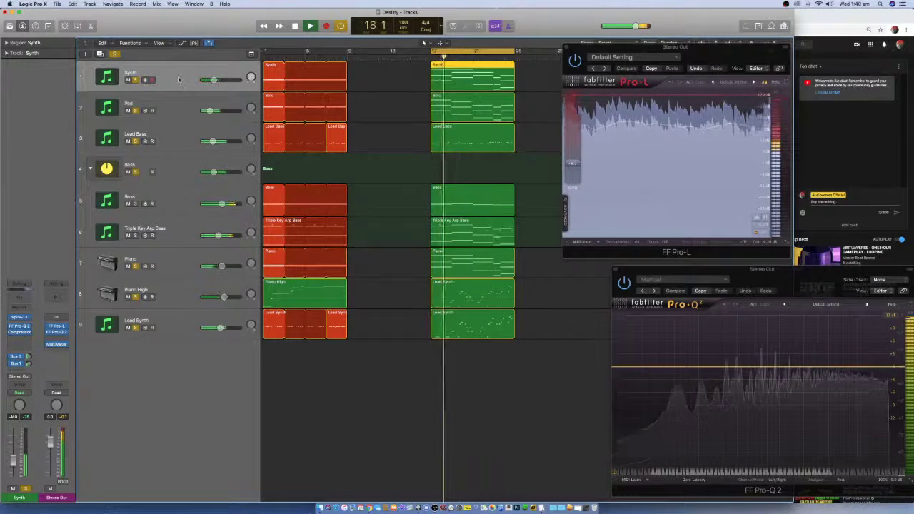
left_click(19, 327)
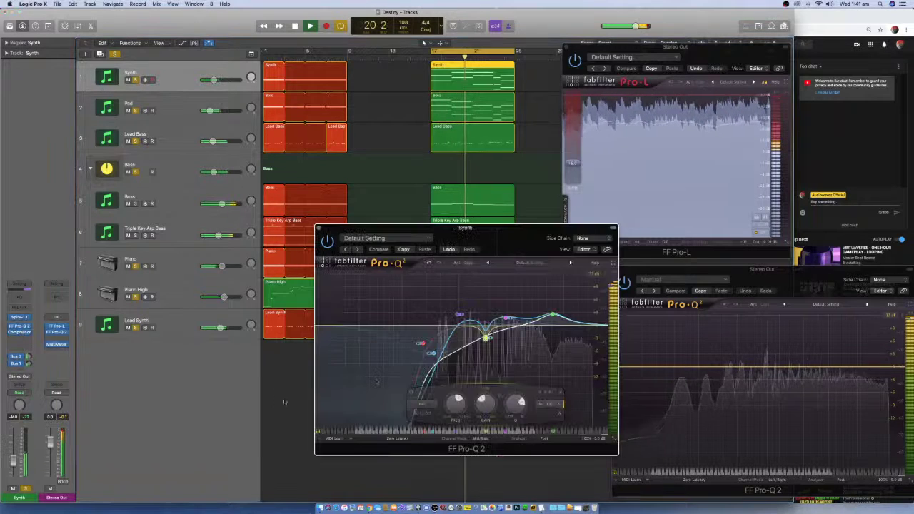
left_click(319, 228)
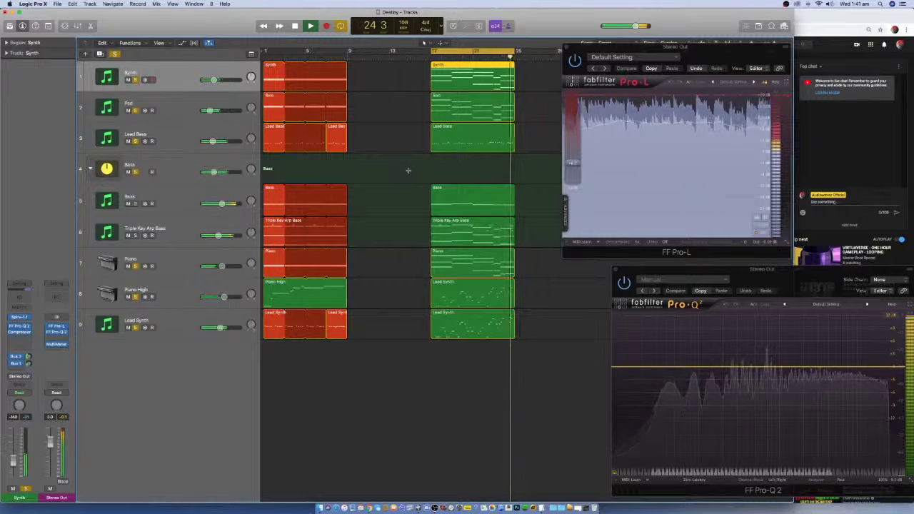
key("space")
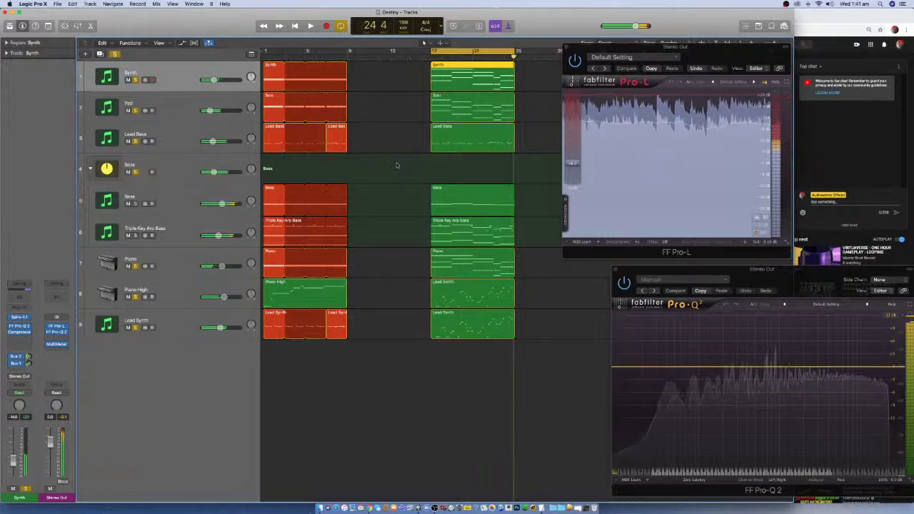
- Clear all track solos, deselect the regions, and save the project
left_click(113, 54)
left_click(398, 359)
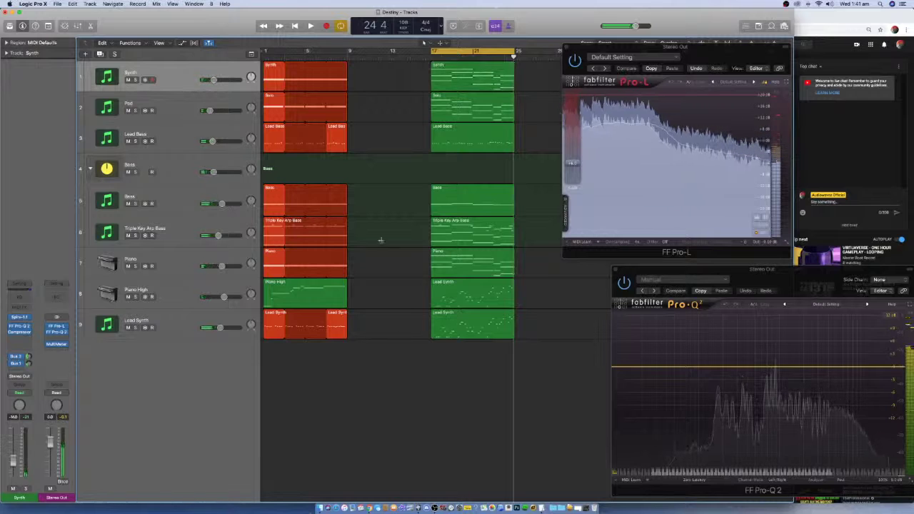
key("super+s")
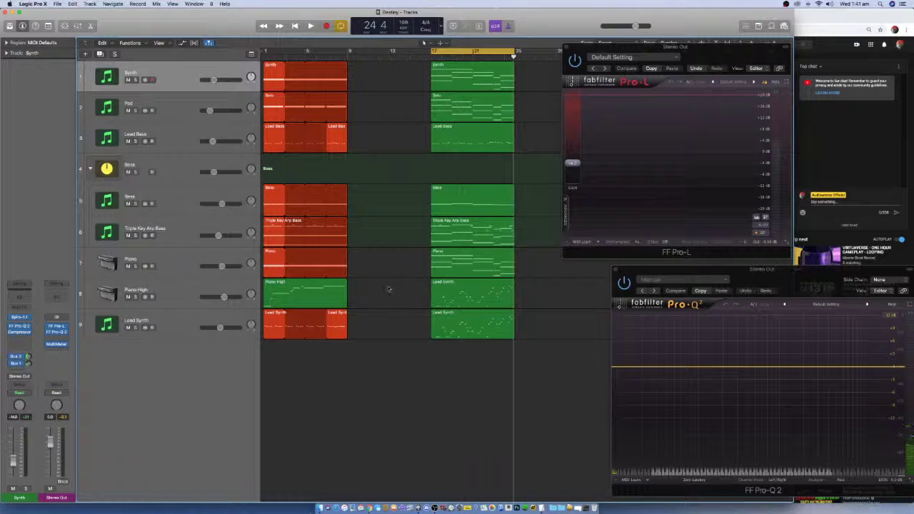
- Select the Piano High region at bar 1 and show the toolbar, with the Pro-L and Pro-Q 2 windows moved clear of it
left_click(300, 293)
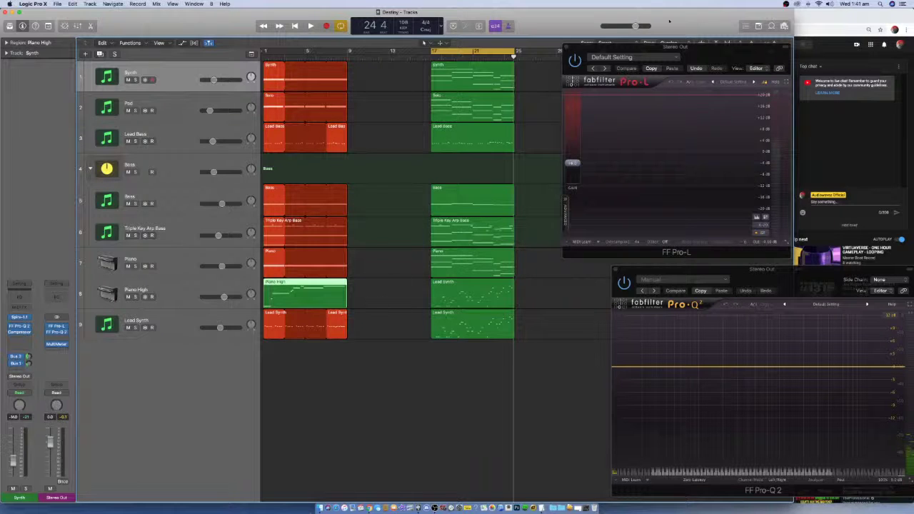
key("ctrl+alt+super+t")
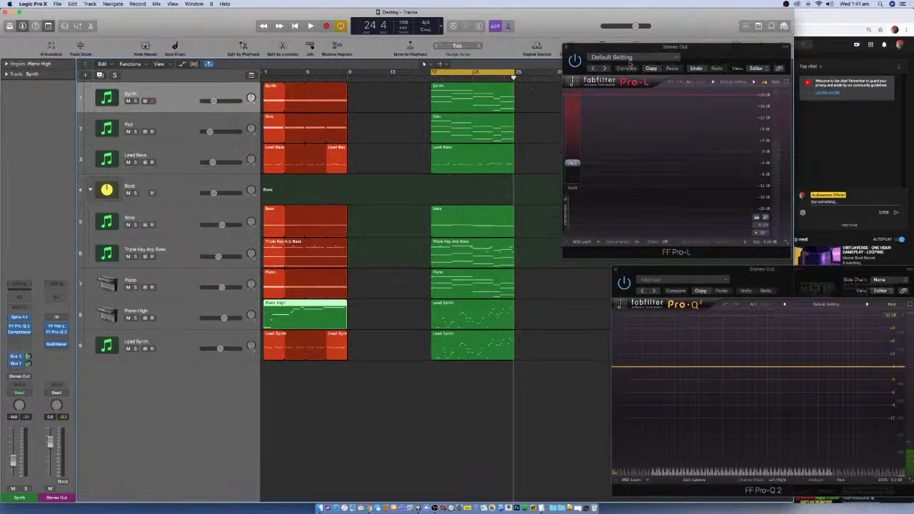
left_click_drag(686, 47, 686, 73)
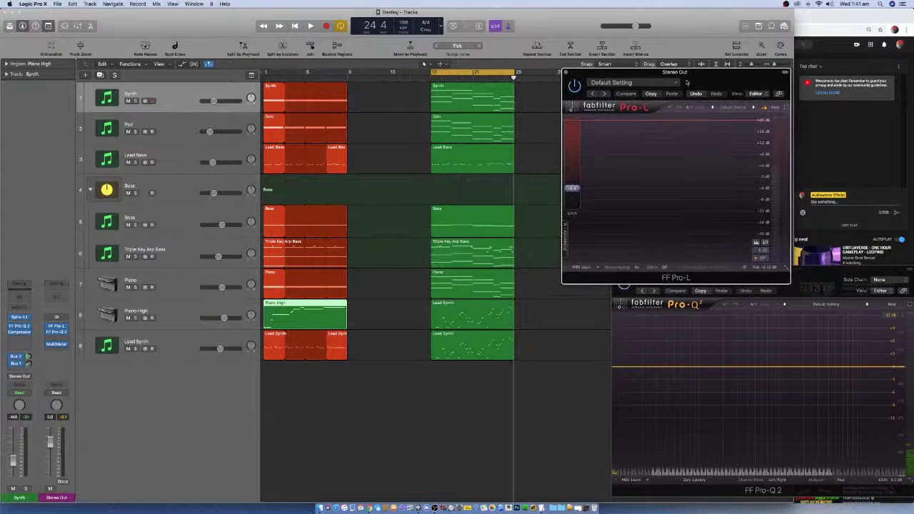
left_click_drag(827, 279, 825, 293)
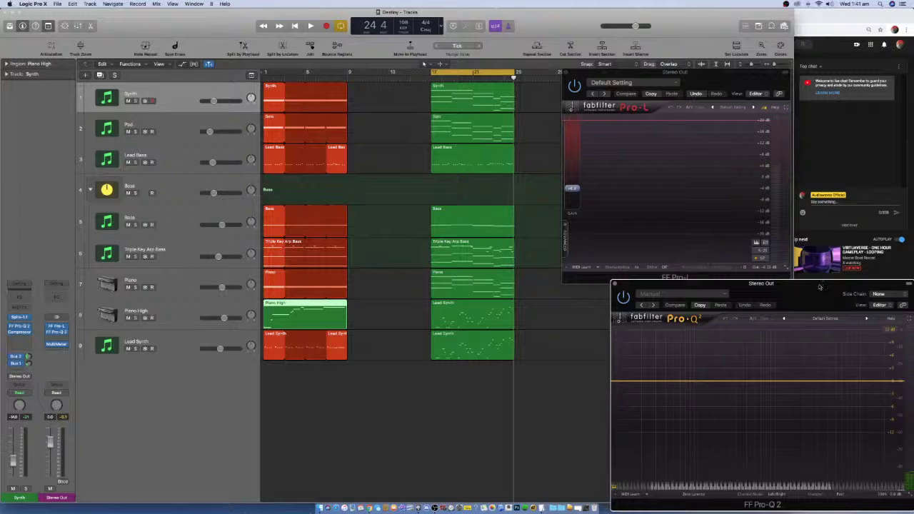
- Switch to Chrome, mark the first suggested YouTube video as not interested, and return to Logic Pro X
left_click(838, 236)
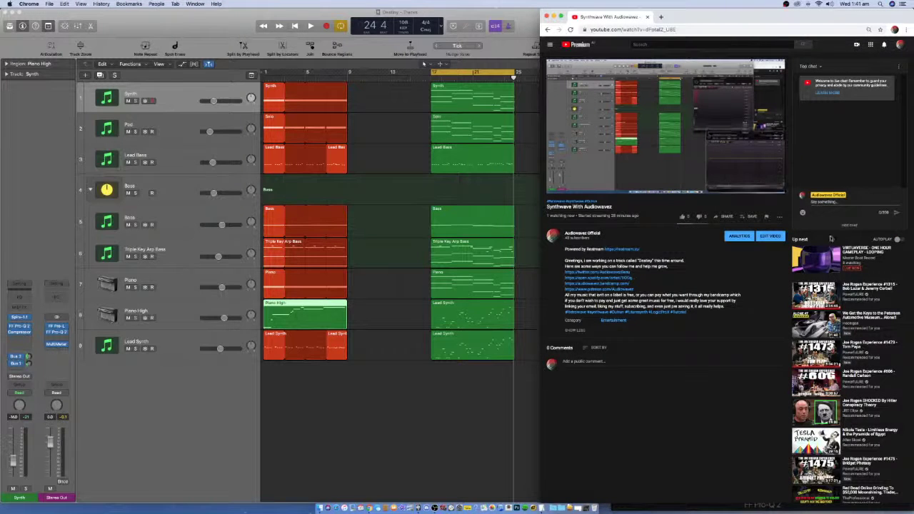
left_click(904, 251)
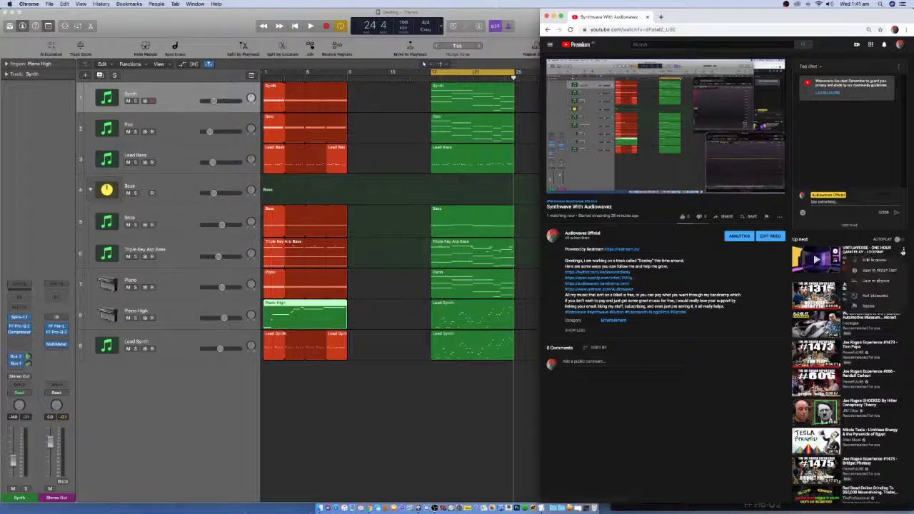
left_click(892, 295)
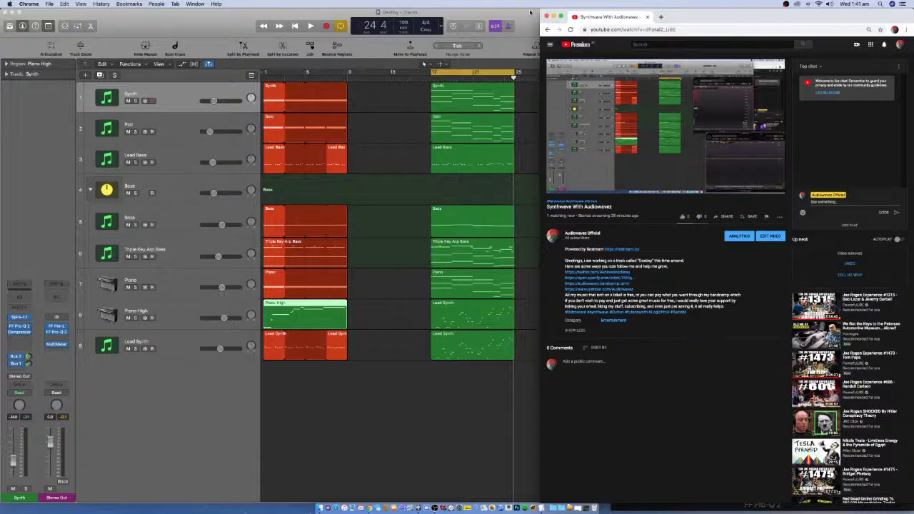
left_click(530, 12)
- Recolour the Piano High region at bar 1 to the palette's bright red, keeping the colour palette clear of the tracks
left_click(781, 45)
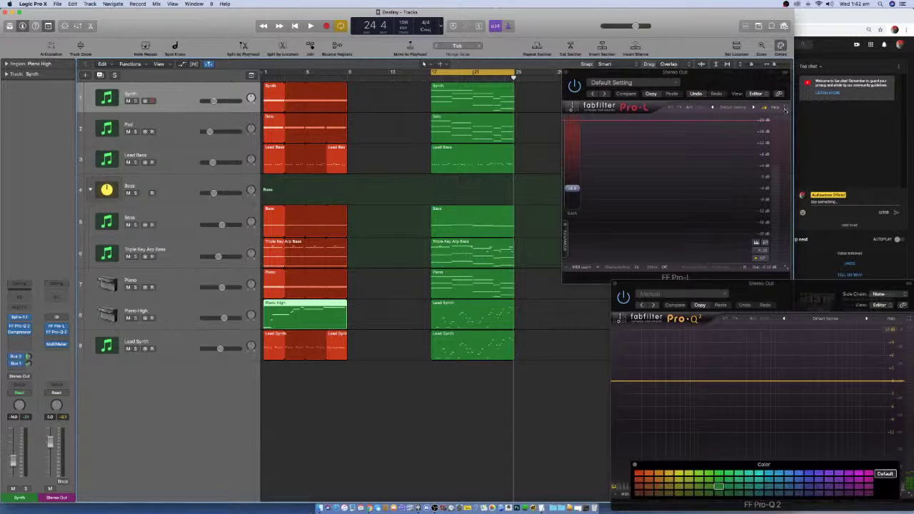
left_click_drag(784, 469, 497, 468)
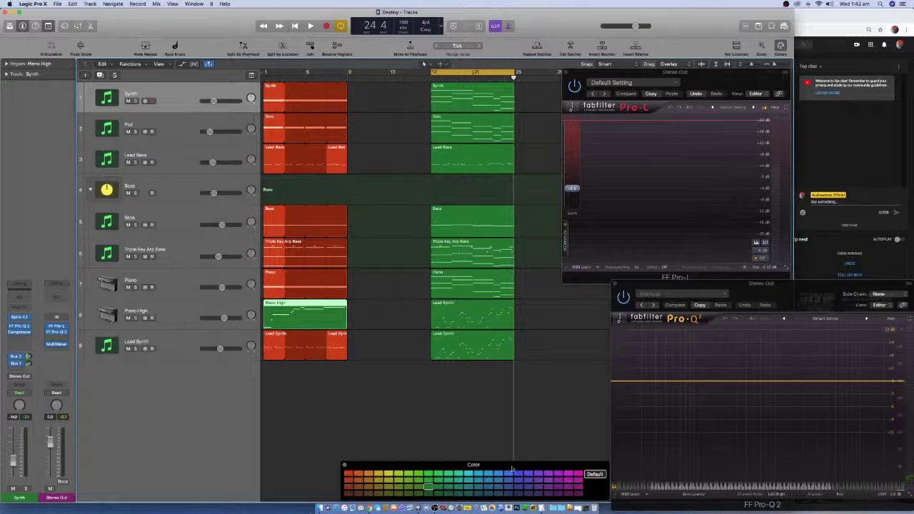
left_click_drag(516, 468, 692, 3)
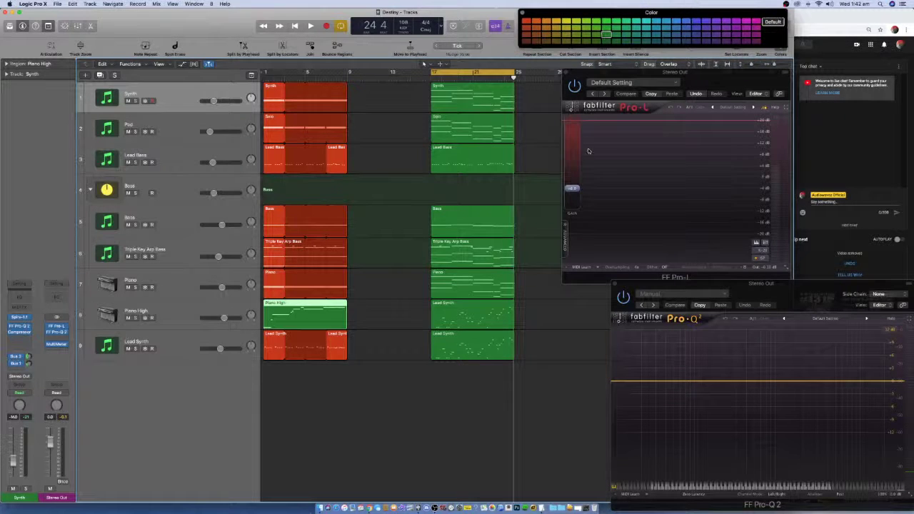
left_click(527, 21)
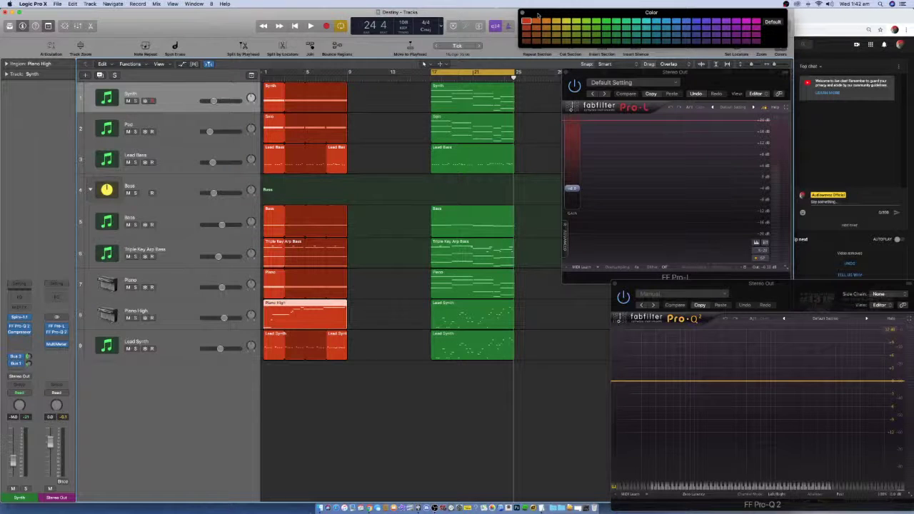
left_click(407, 338)
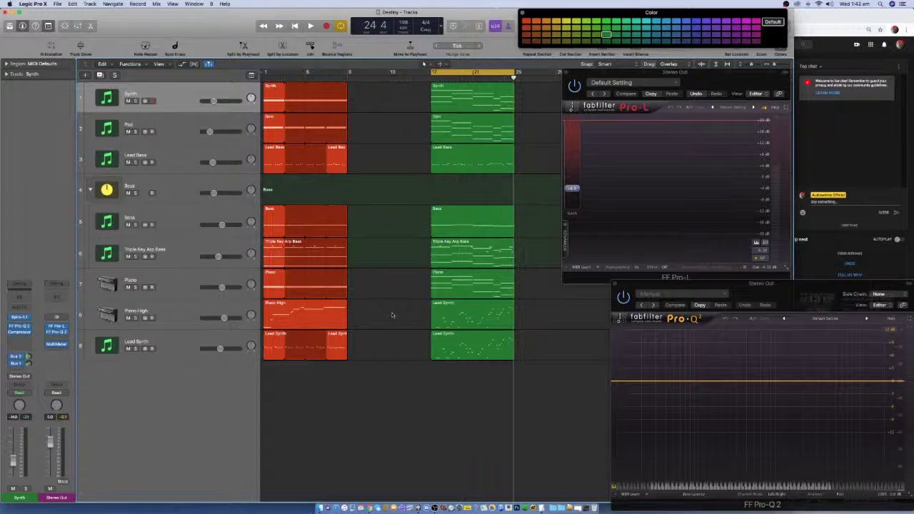
- Play the loop from bar 17 and listen to the Lead Synth and Lead Bass soloed in turn
key("space")
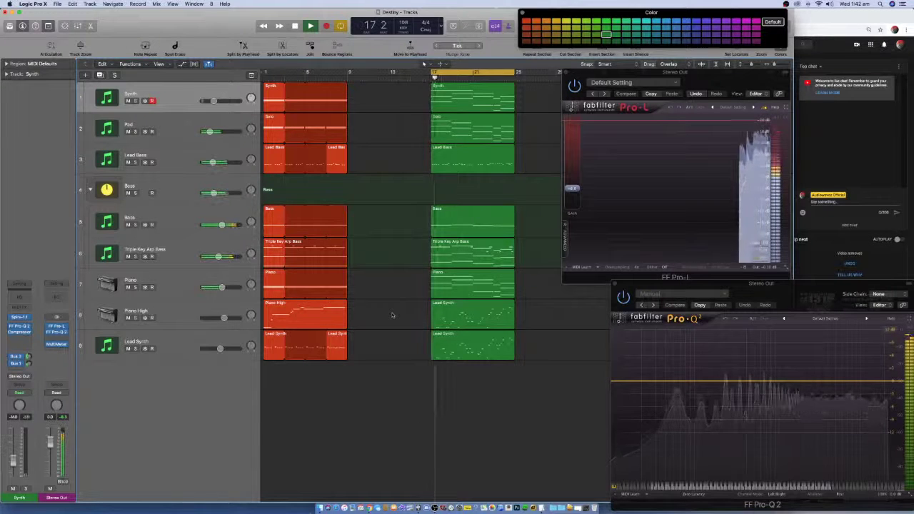
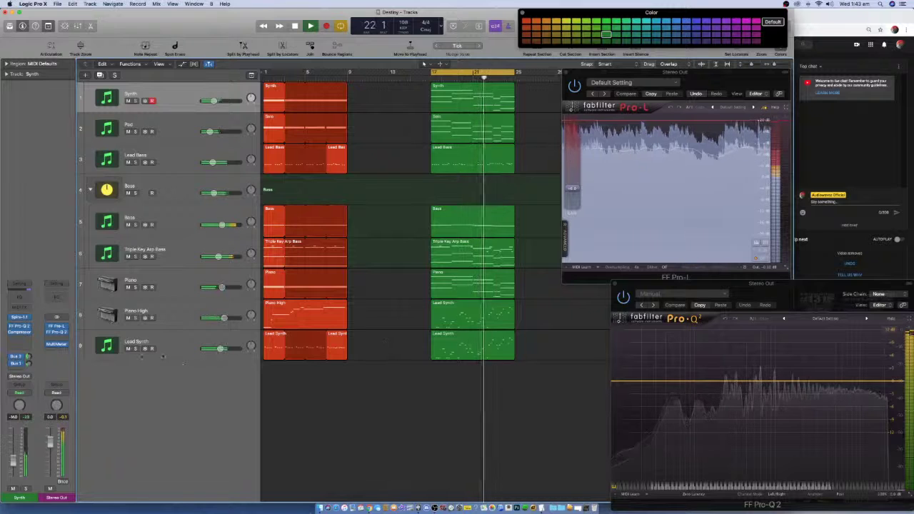
left_click(136, 349)
left_click(163, 342)
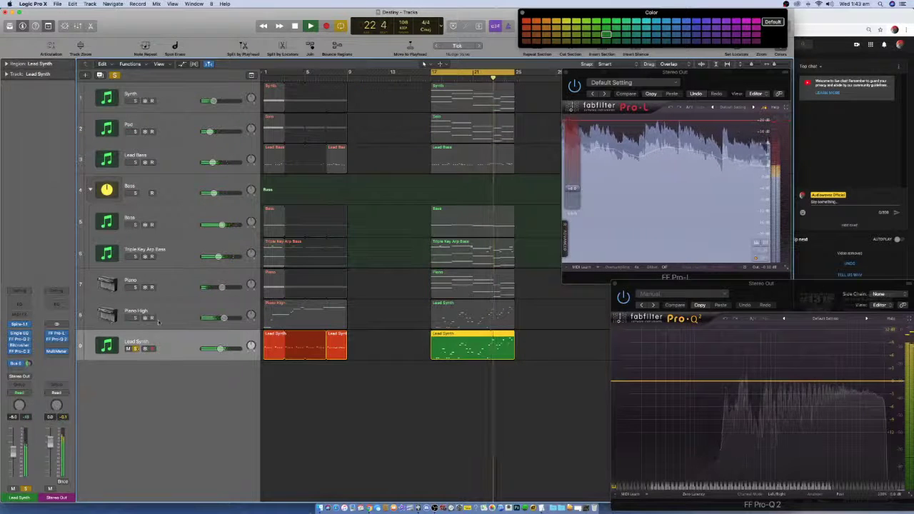
left_click(135, 162)
left_click(156, 154)
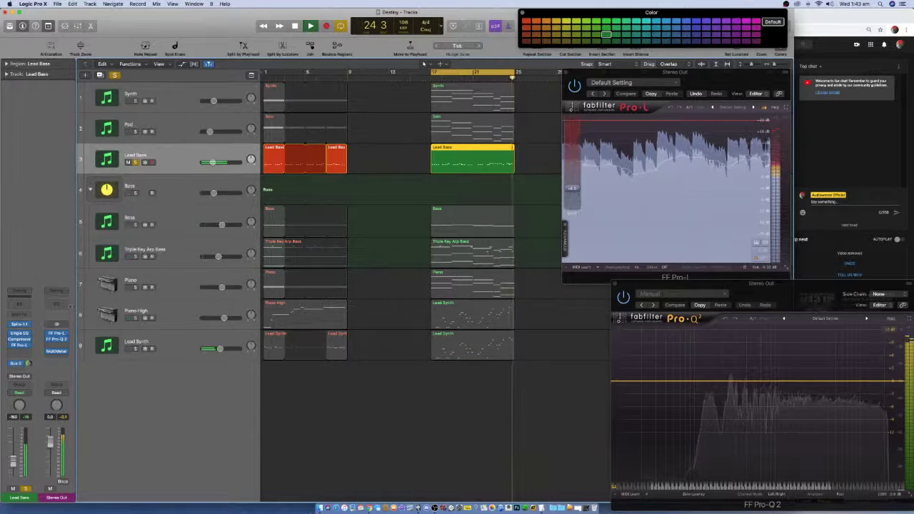
- Raise the low-cut frequency in the Lead Bass Single Band EQ to 220 Hz and review it with the full mix
left_click(28, 336)
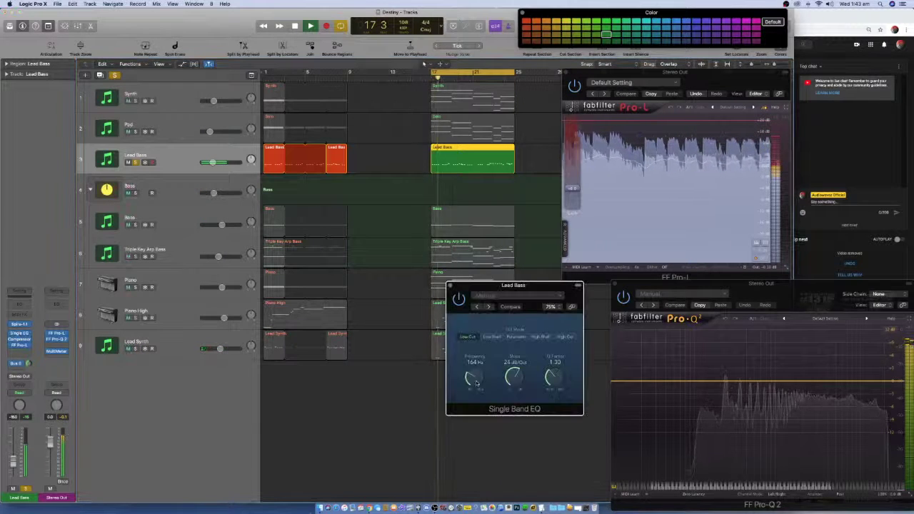
left_click_drag(472, 381, 475, 378)
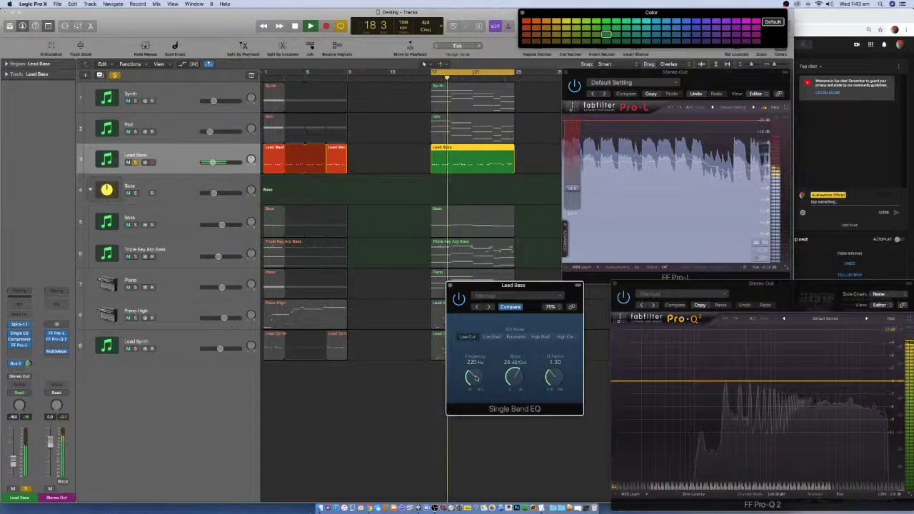
left_click(135, 162)
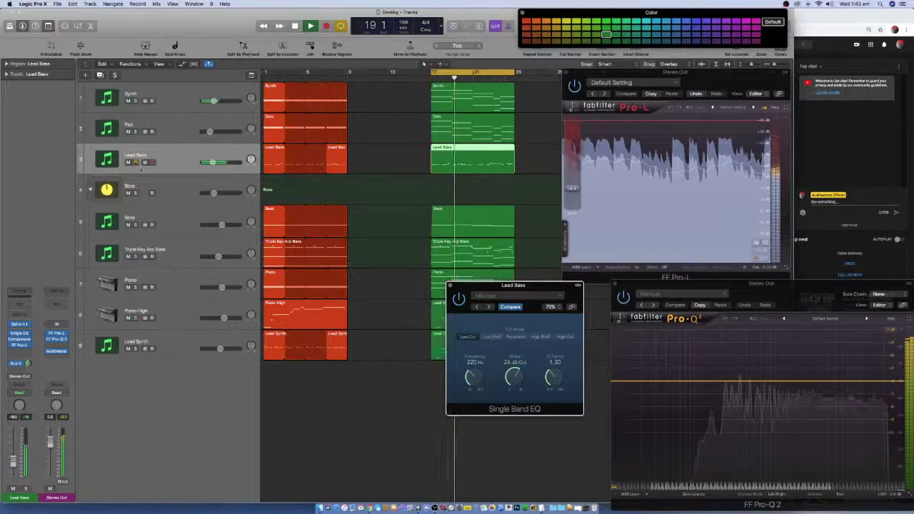
left_click(476, 376)
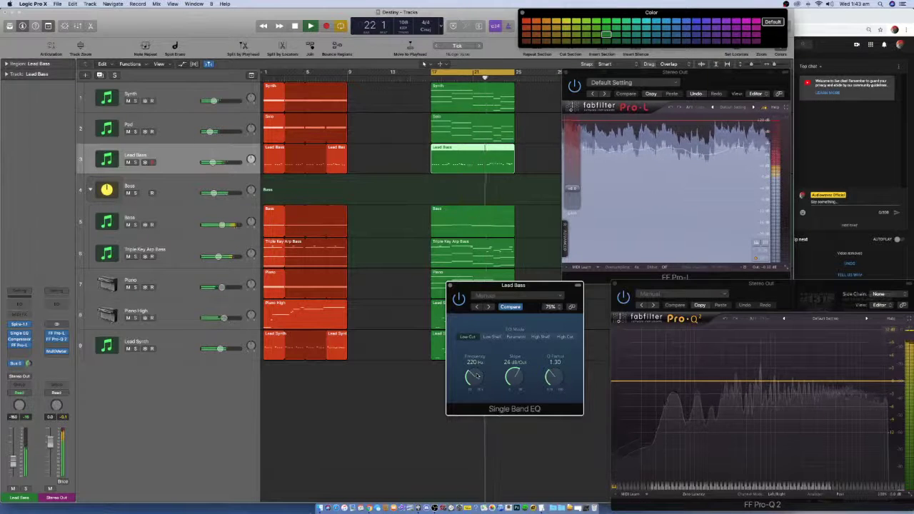
left_click(449, 285)
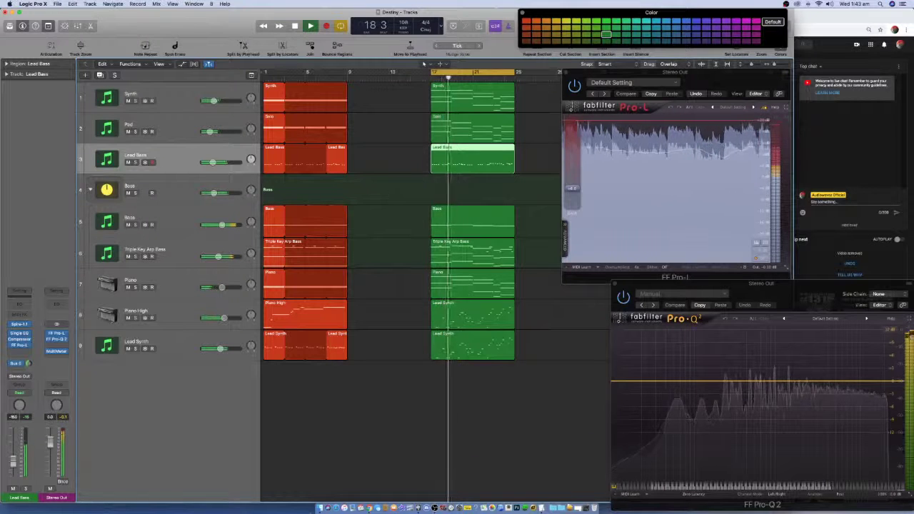
- Check the full mix in the Stereo Out MultiMeter goniometer and compare it with Lead Synth and Piano High muted in turn
left_click(56, 351)
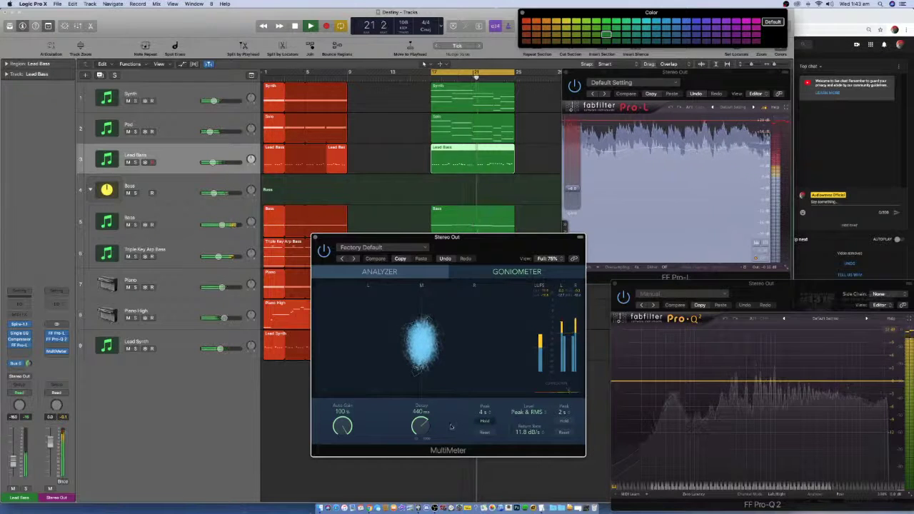
left_click(320, 238)
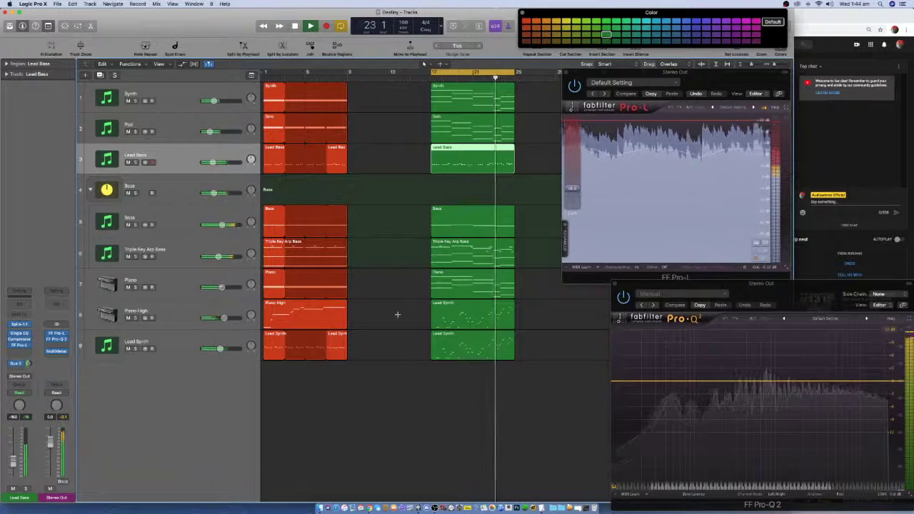
left_click(129, 349)
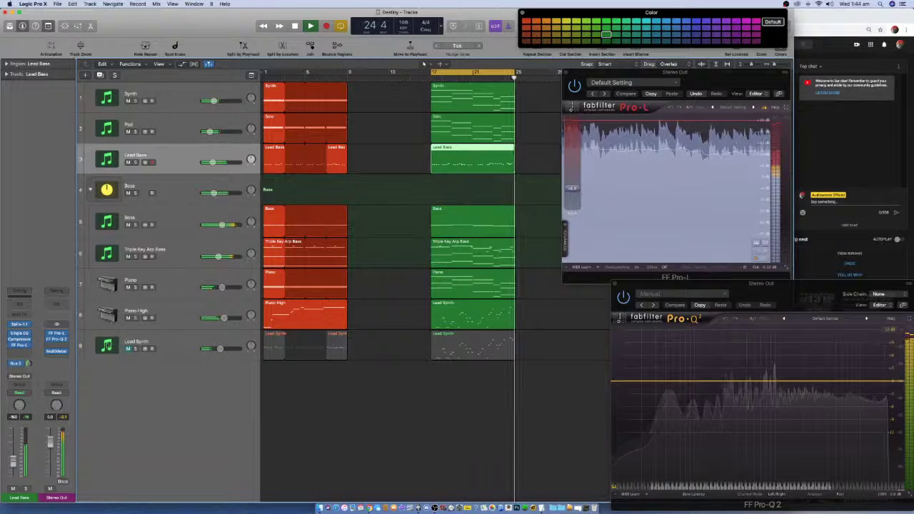
left_click(128, 318)
left_click(129, 349)
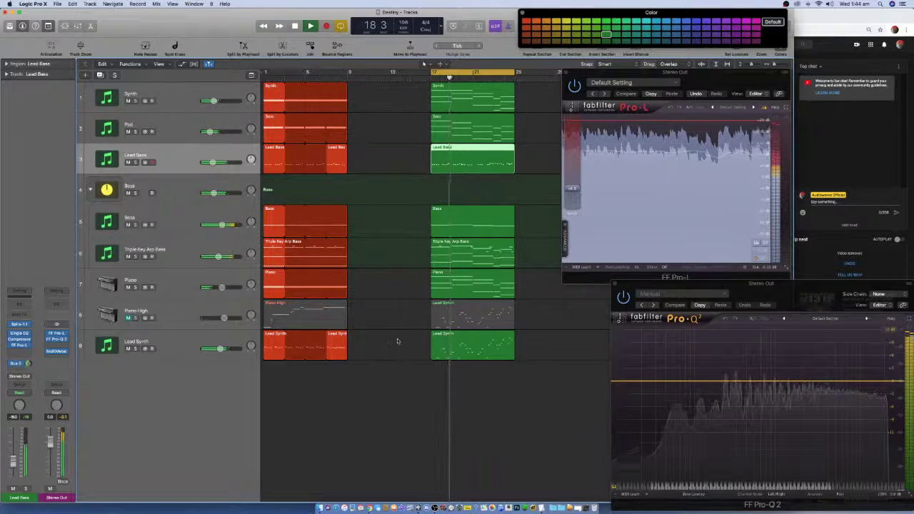
left_click(131, 323)
left_click(128, 317)
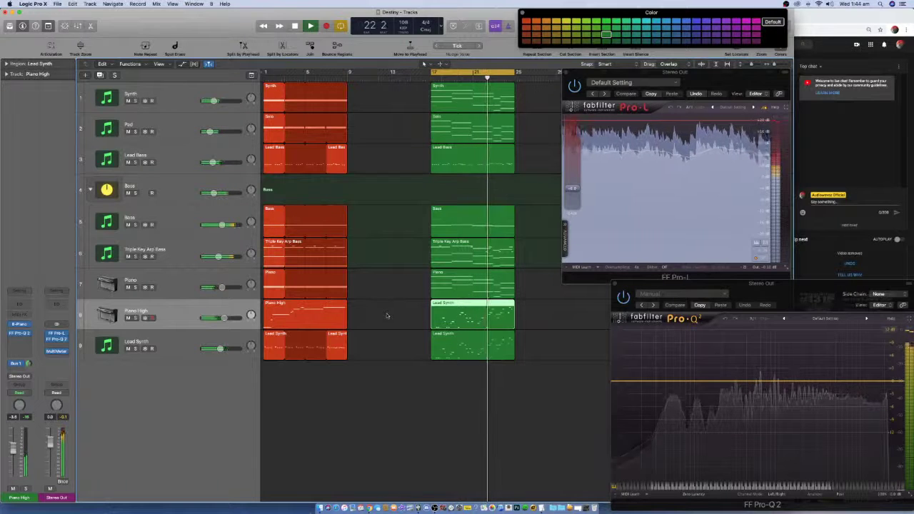
key("space")
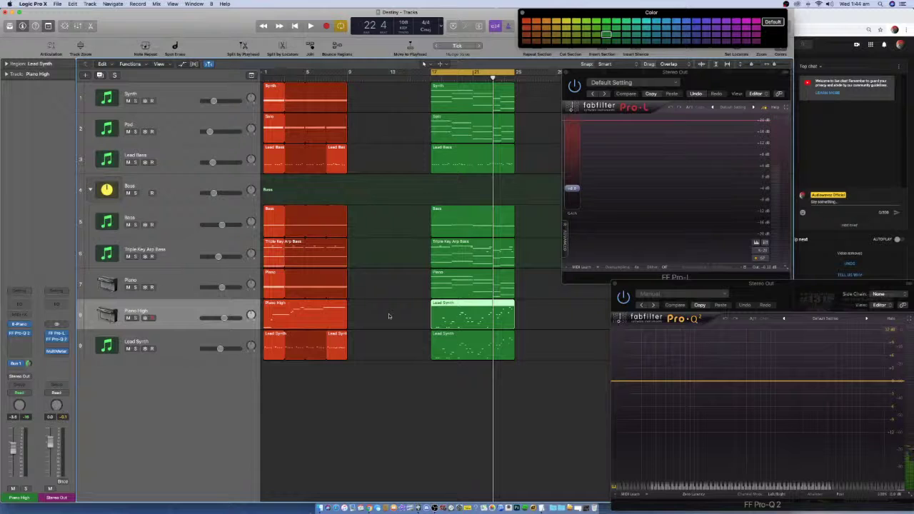
- Add one Spire-1.1 software instrument track below Lead Synth and solo it, with its plug-in window moved off the bar 17 regions
left_click(86, 75)
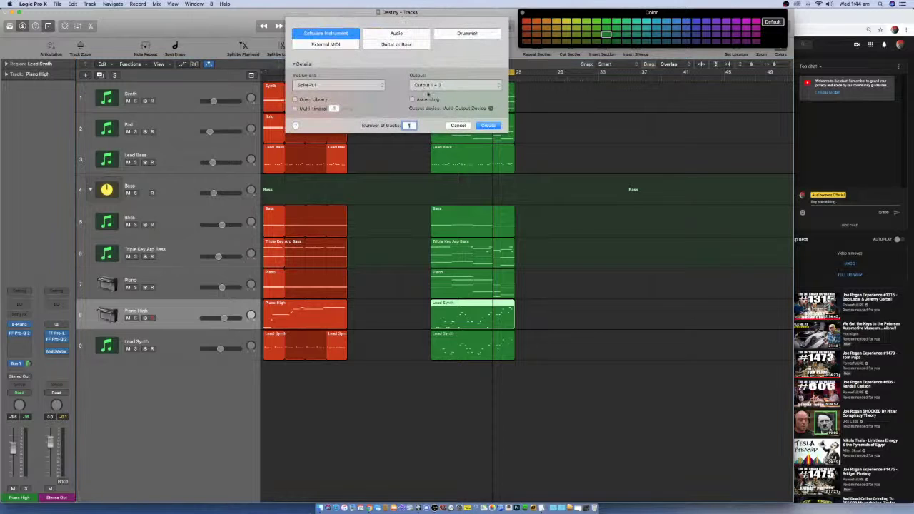
left_click(489, 126)
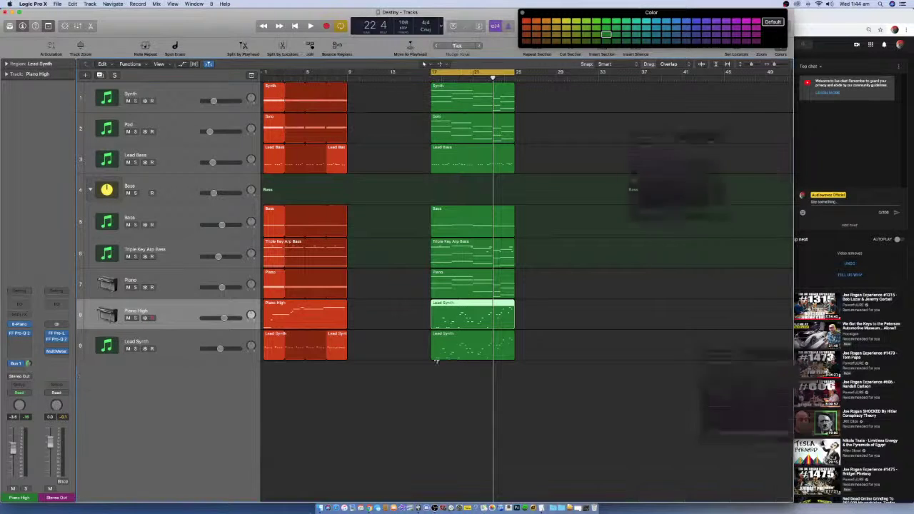
left_click_drag(175, 24, 347, 102)
left_click_drag(183, 345, 181, 396)
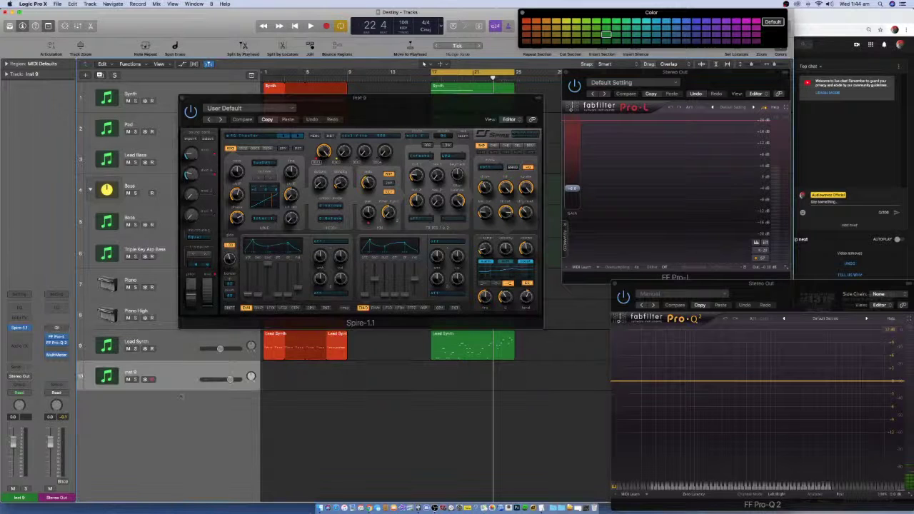
left_click(135, 379)
left_click_drag(363, 102, 182, 91)
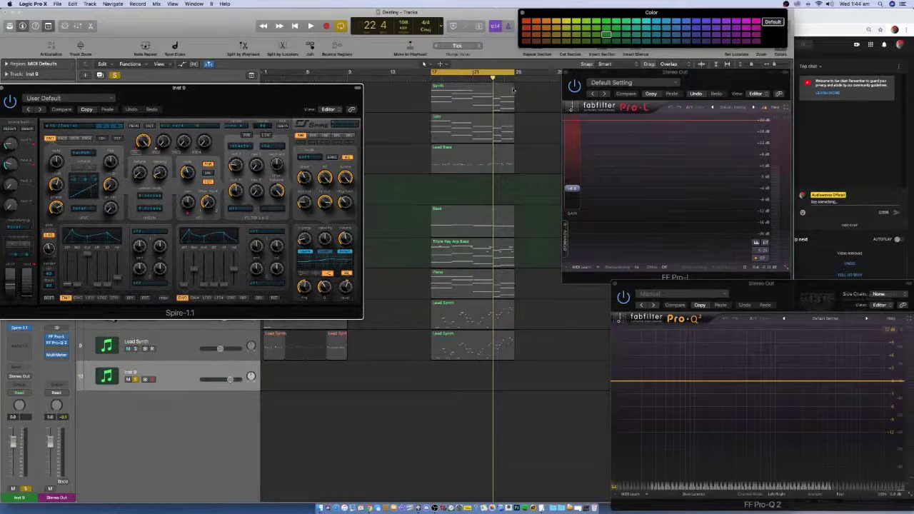
- Show the notes of the bar 17 Synth region in the Piano Roll editor
left_click(468, 88)
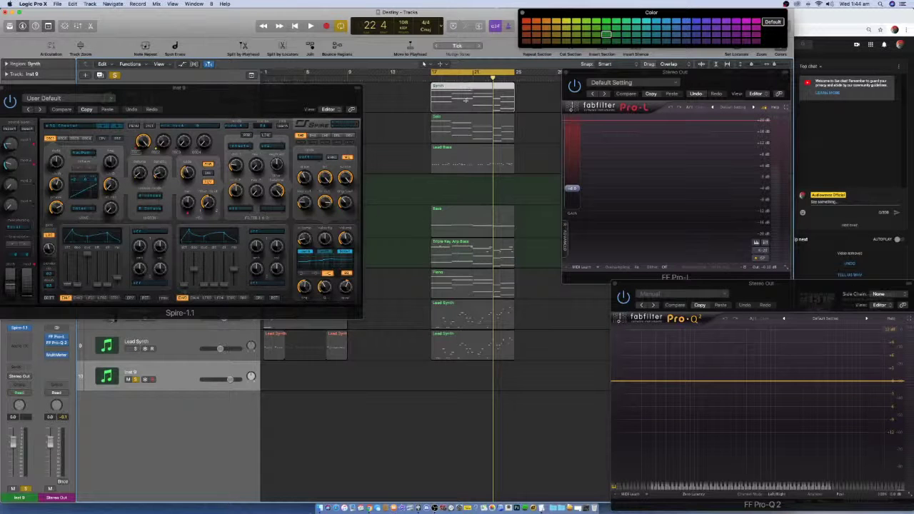
left_click(461, 119)
left_click(462, 87)
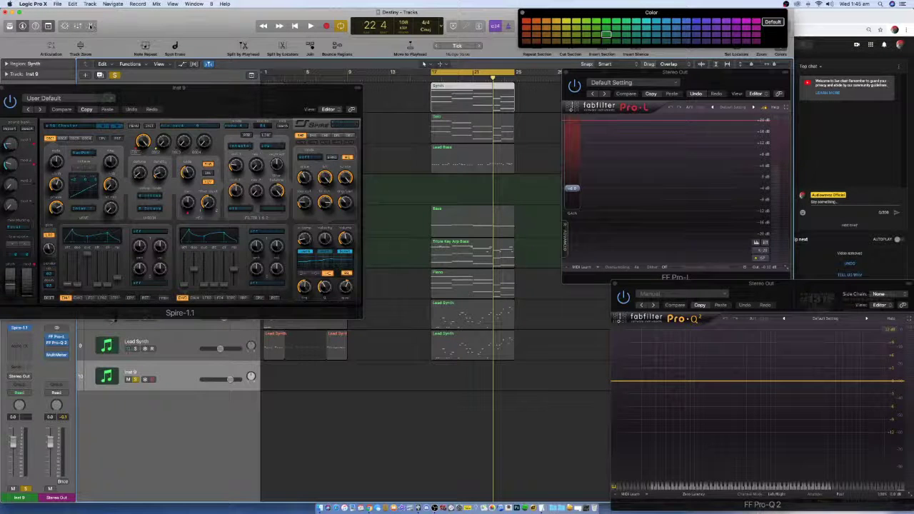
left_click(90, 25)
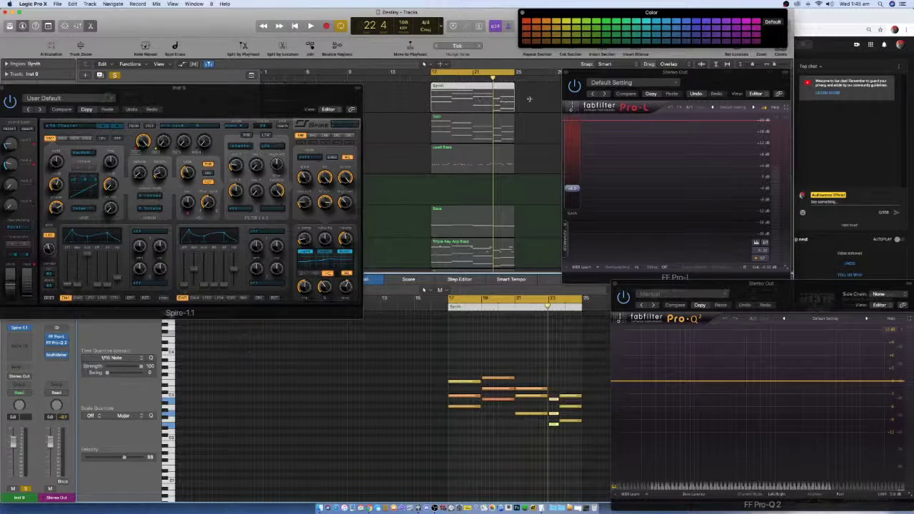
- Compare the Piano Roll chords of the bar 17 Synth region with those of the region directly below it
left_click(469, 119)
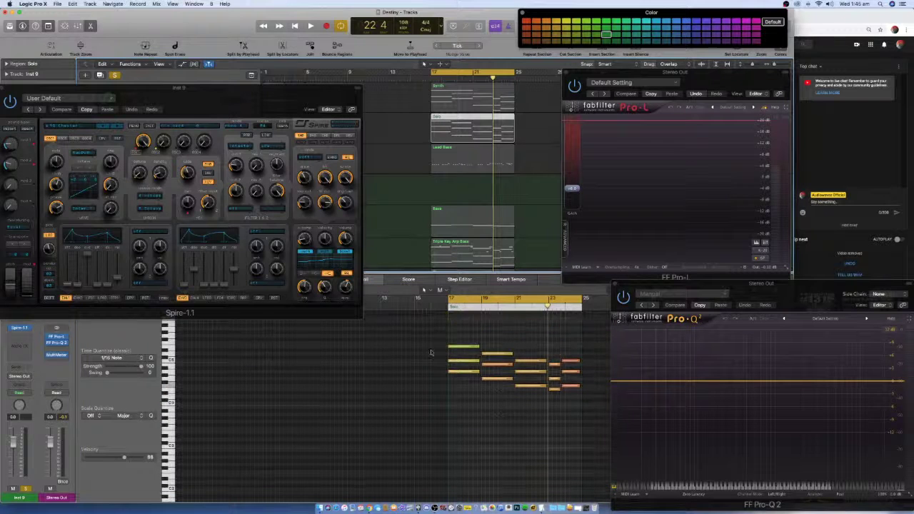
left_click(462, 92)
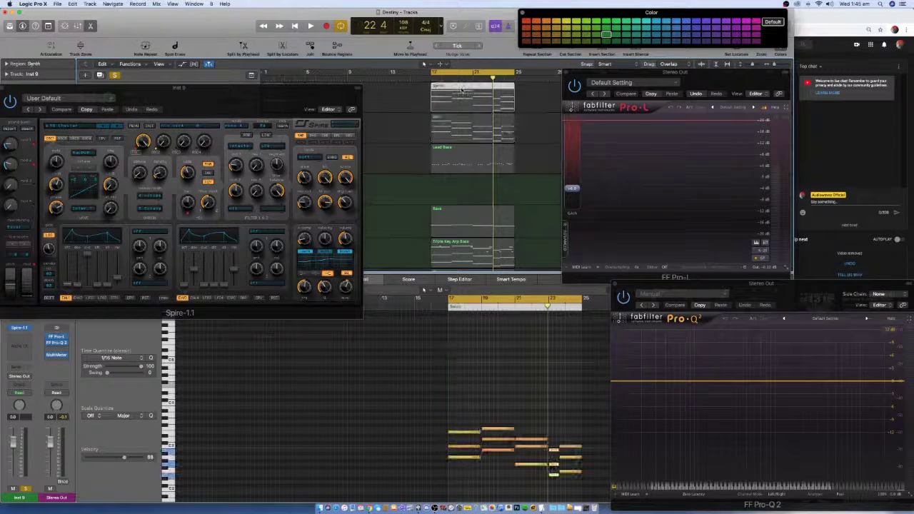
left_click(455, 118)
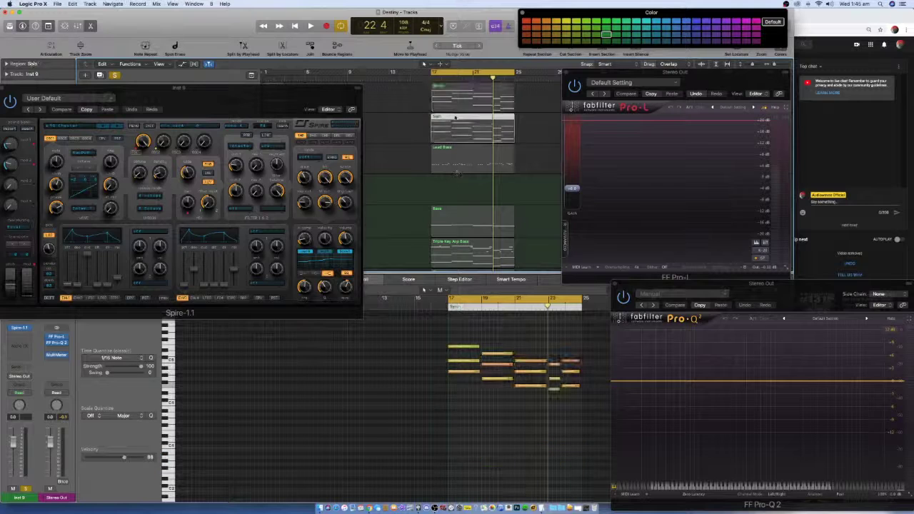
left_click(461, 89)
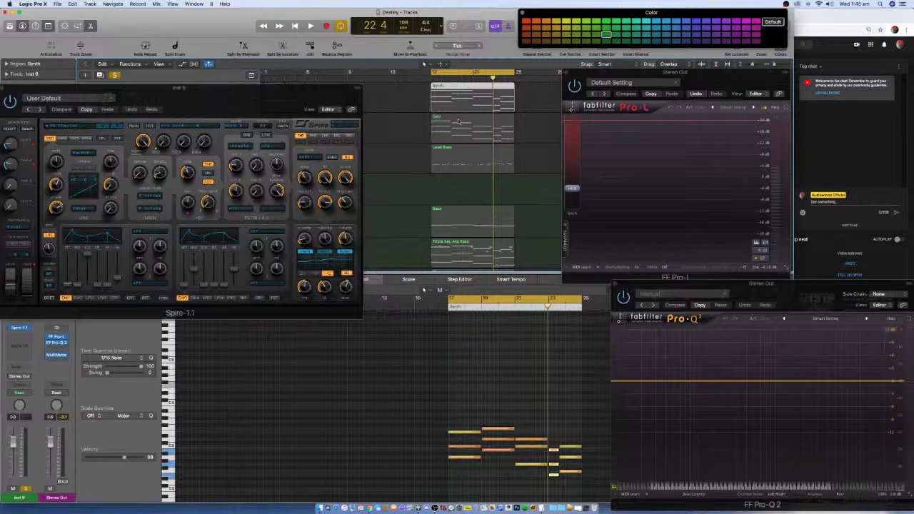
left_click(458, 119)
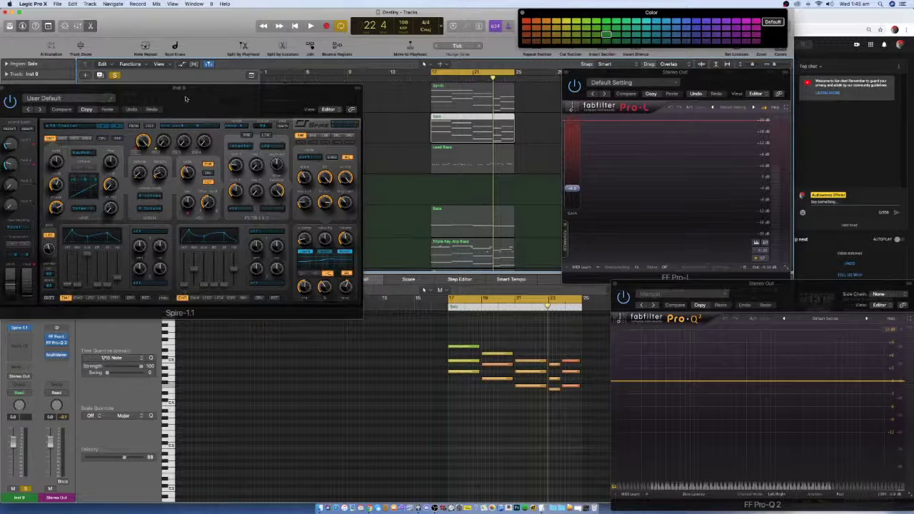
left_click_drag(180, 97, 189, 96)
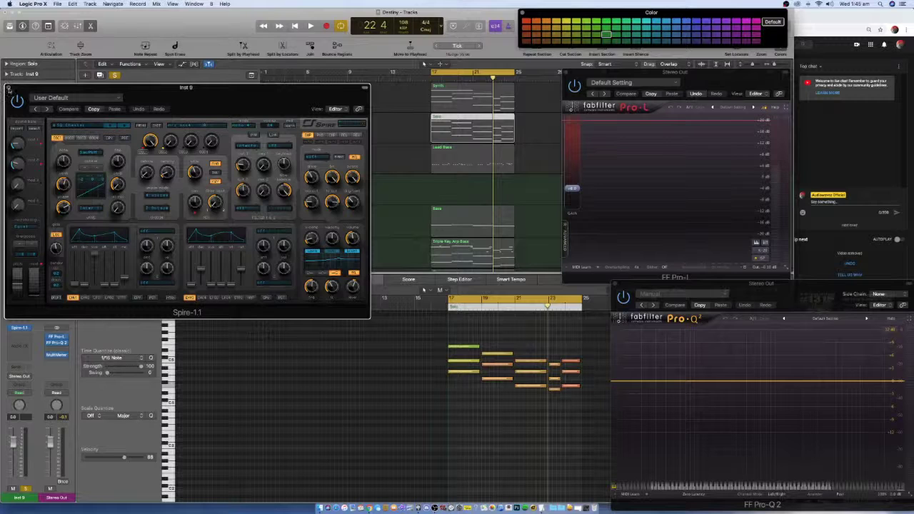
- Initialise the Spire patch on the Inst 9 track and show its arpeggiator settings, closing the plug-in window when done
left_click(157, 126)
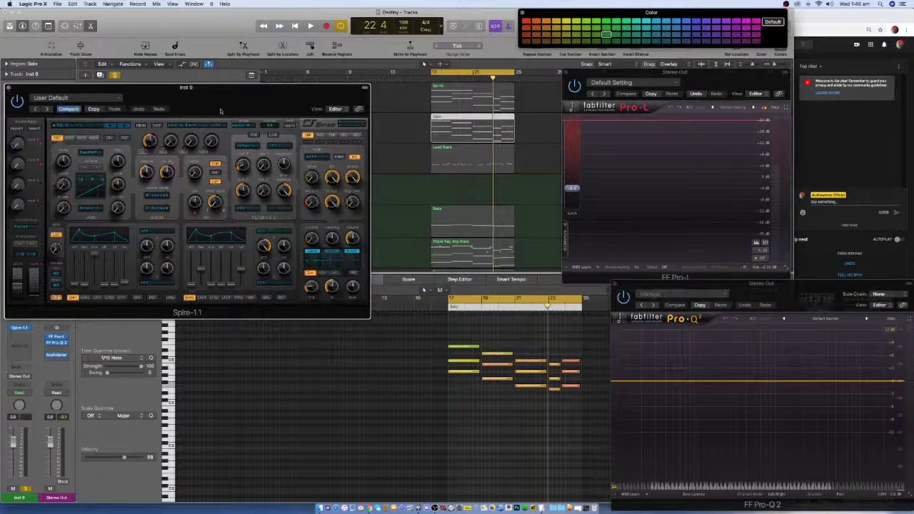
left_click(245, 295)
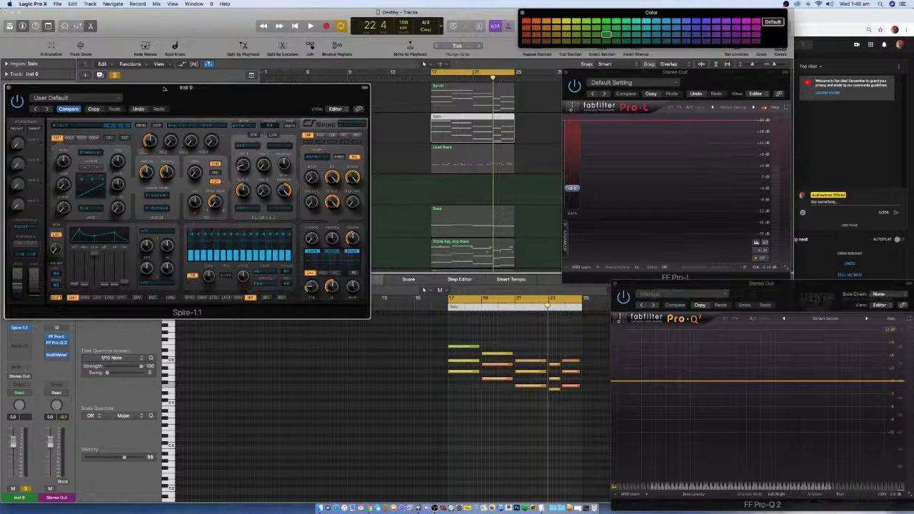
key("Up")
left_click(8, 87)
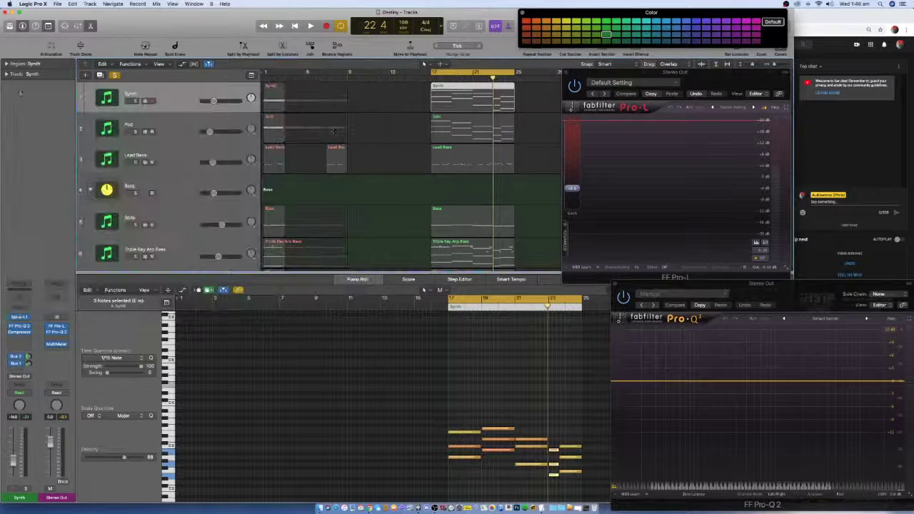
- Select the Inst 9 track and reopen Spire over the arrangement with the envelope 3 settings shown
scroll(187, 178, "down", 5)
left_click(192, 232)
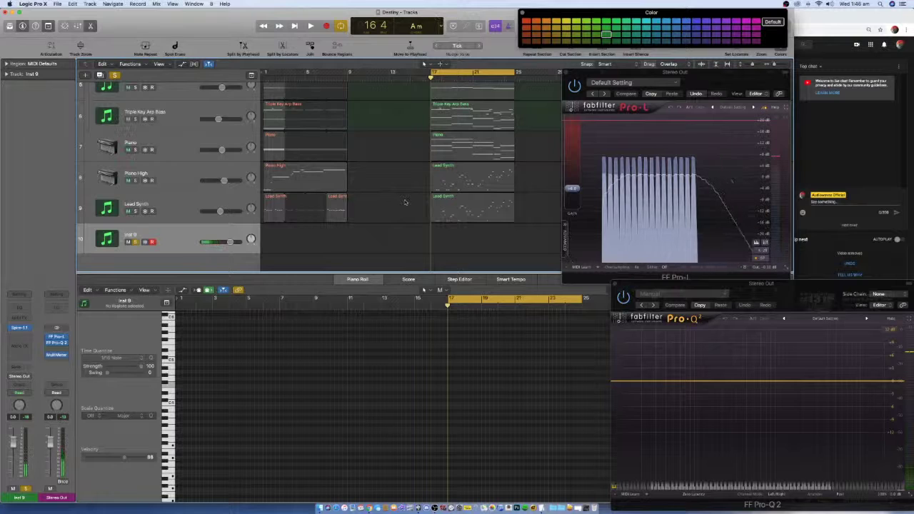
left_click(19, 327)
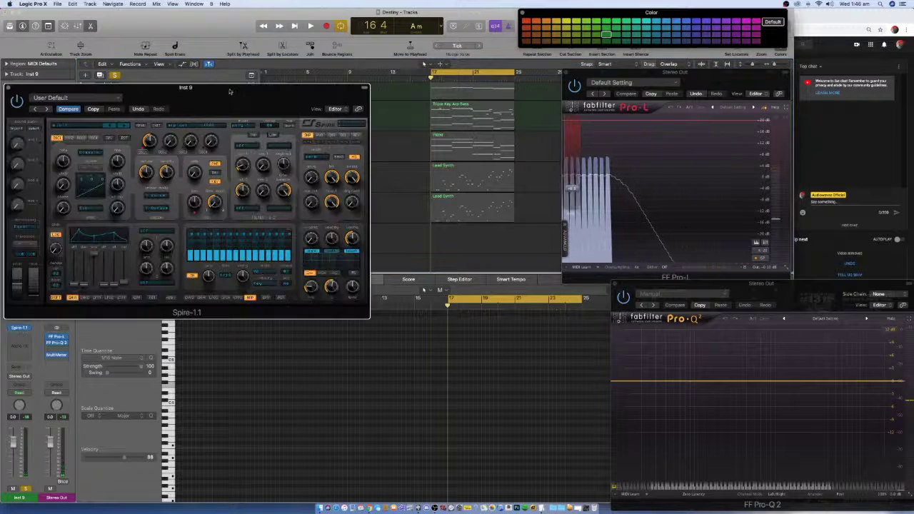
left_click_drag(224, 91, 476, 154)
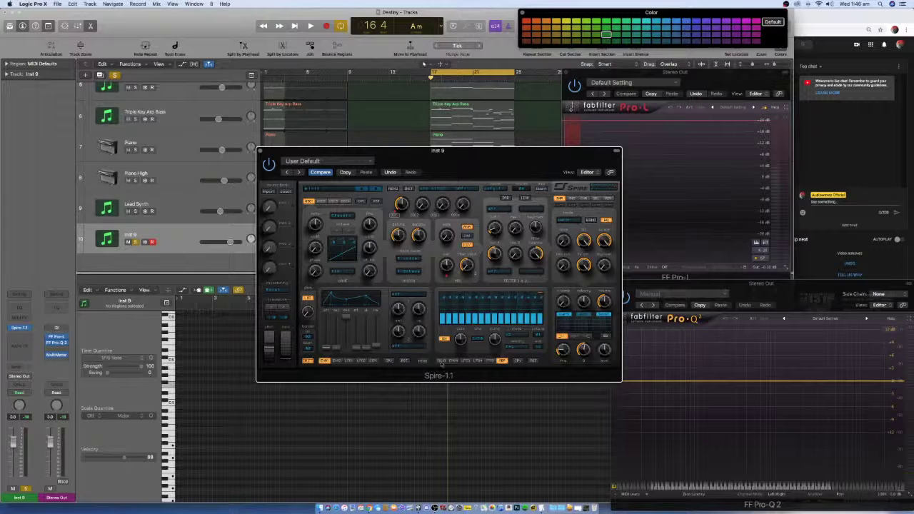
left_click(442, 362)
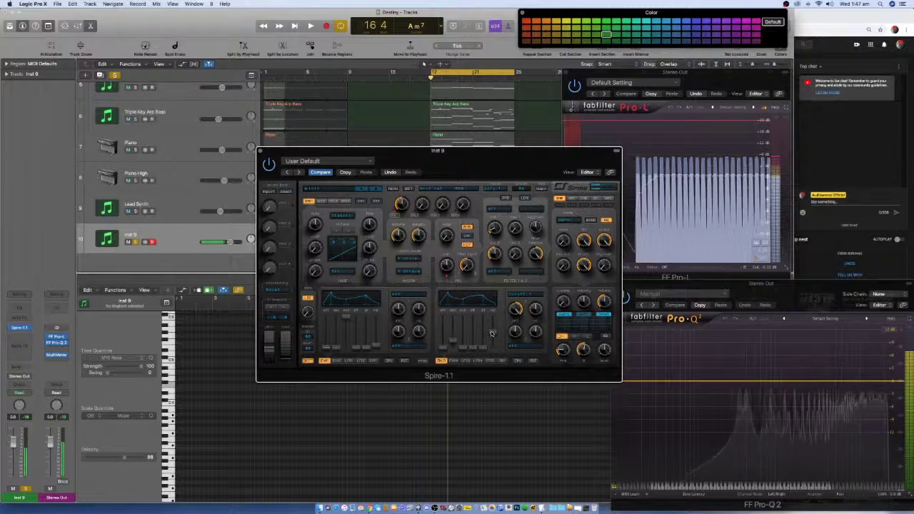
- Set Spire's filter 1 type to perfecto and assign envelope 2 to oscillator 1's pitch
left_click(500, 208)
left_click(500, 214)
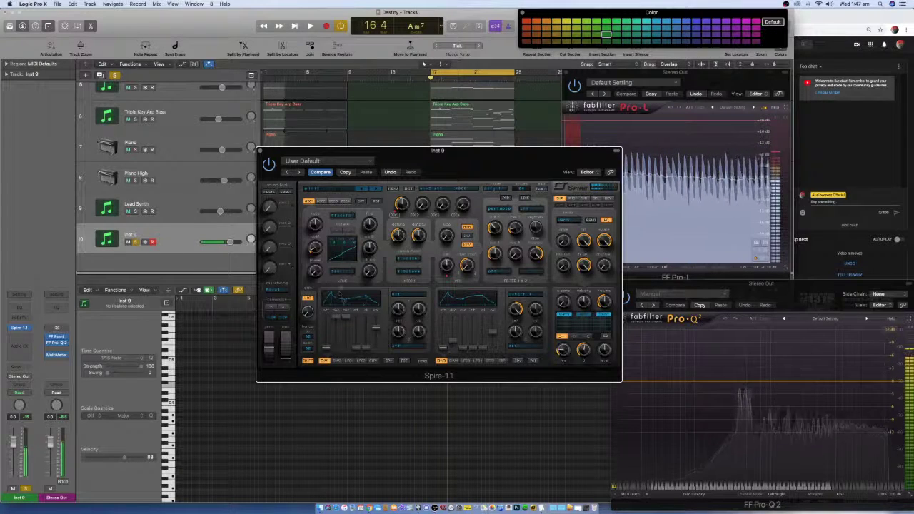
left_click(338, 360)
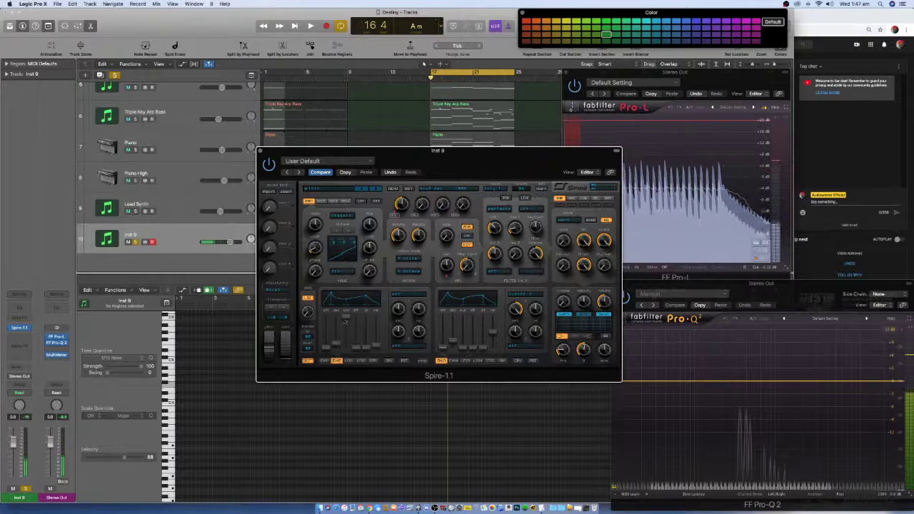
left_click(407, 295)
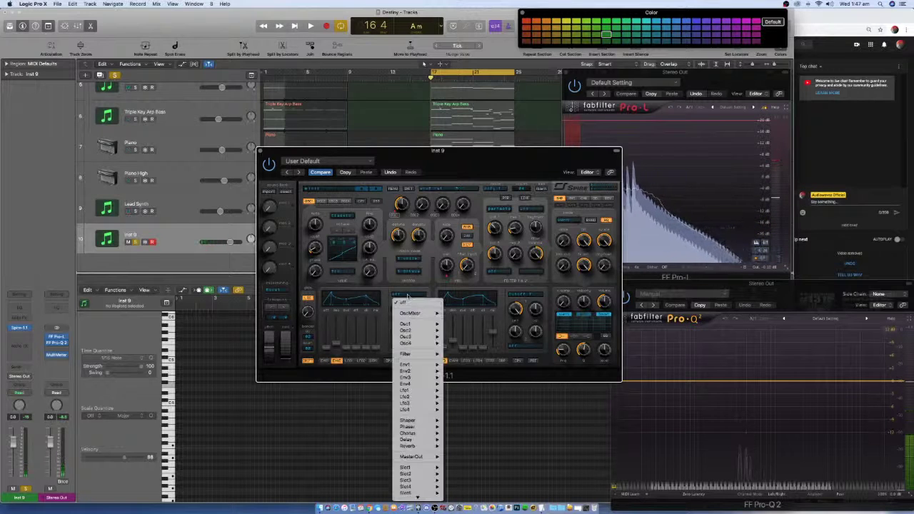
left_click(461, 327)
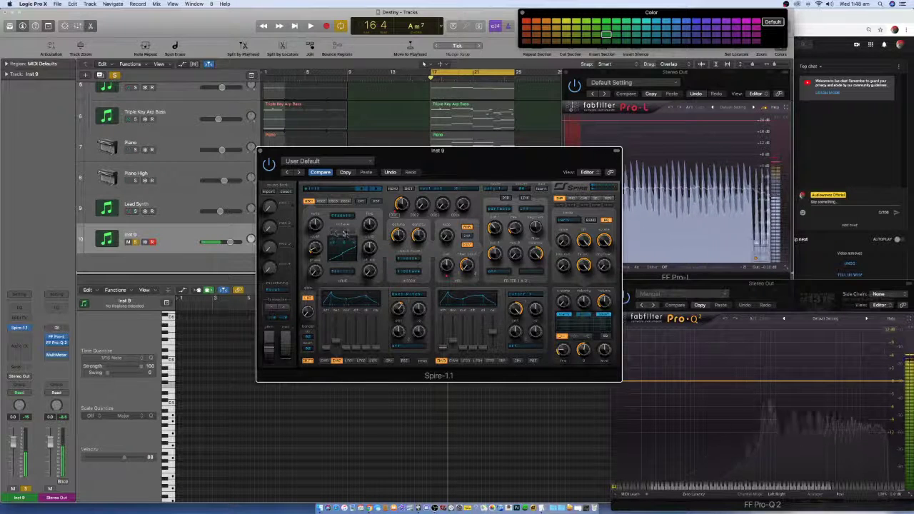
- Set oscillator 1's unison to 2 voices and raise its stereo width
left_click(410, 260)
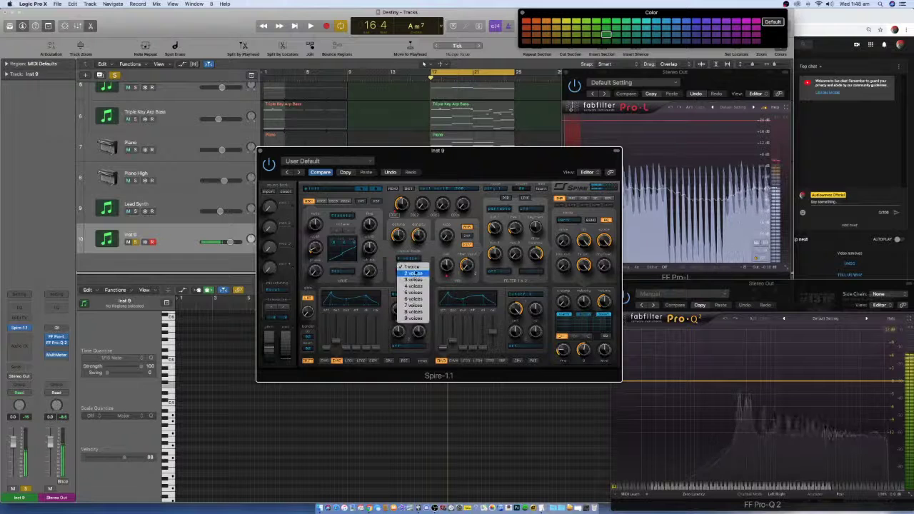
left_click(410, 289)
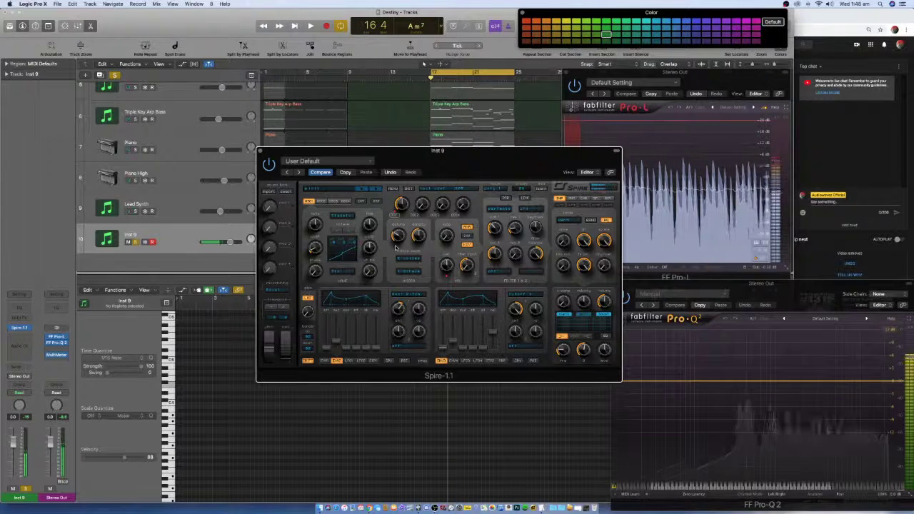
left_click_drag(446, 236, 440, 176)
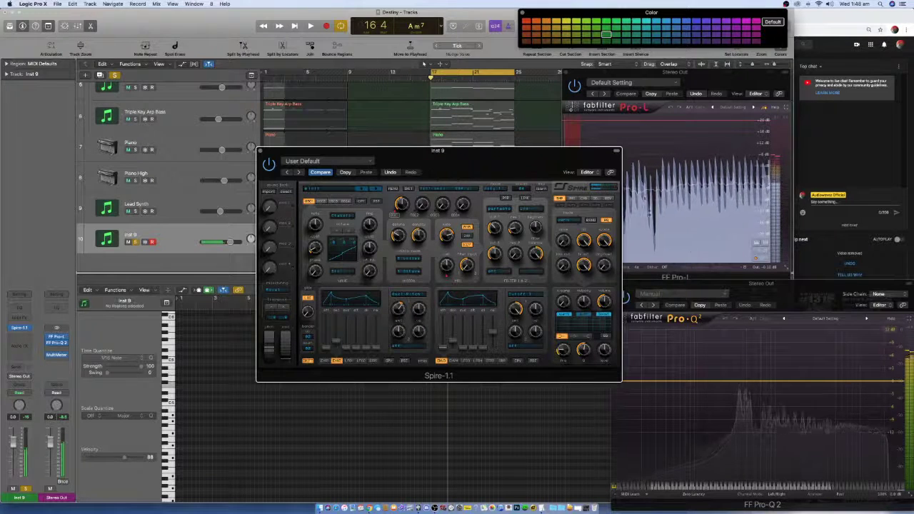
- Bring up Spire's delay effect settings and set oscillator 1's unison to 3 voices
left_click(595, 199)
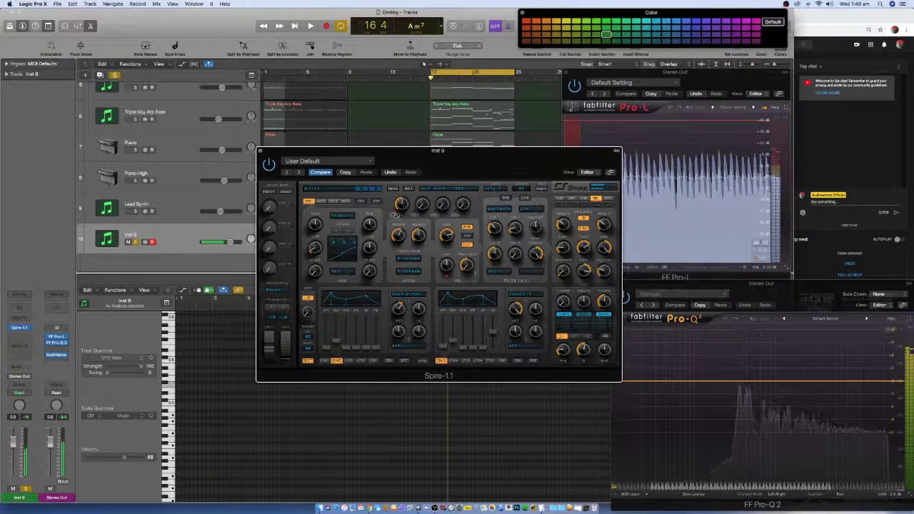
left_click(409, 260)
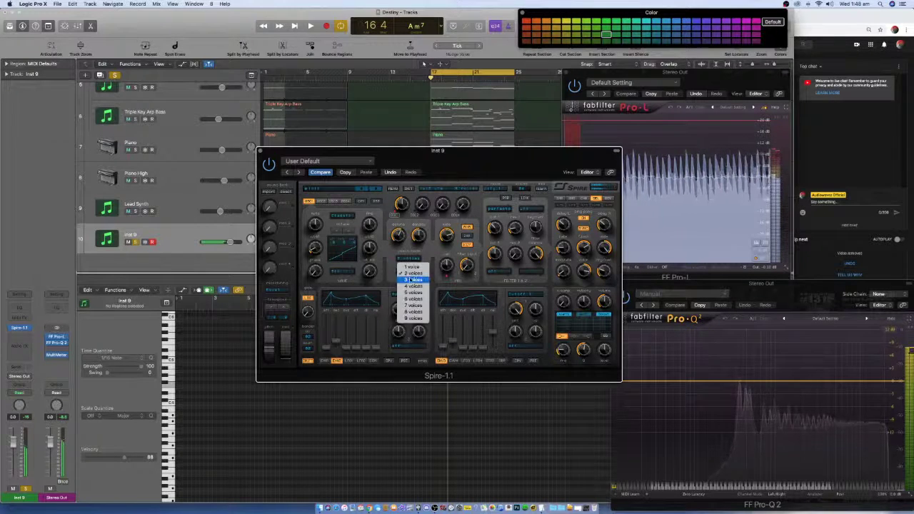
left_click(413, 279)
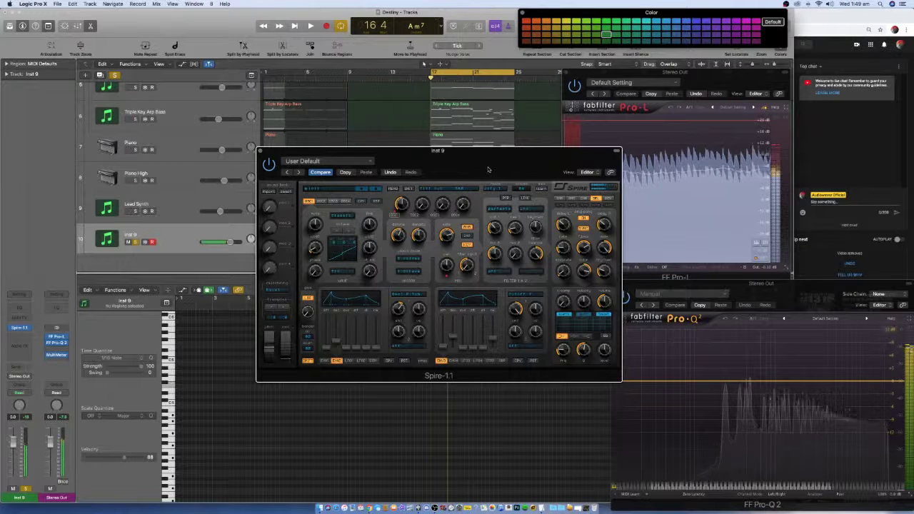
- Set Spire's arpeggiator mode to Up/Down and move the plug-in window clear of the upper tracks
left_click(500, 360)
left_click(511, 337)
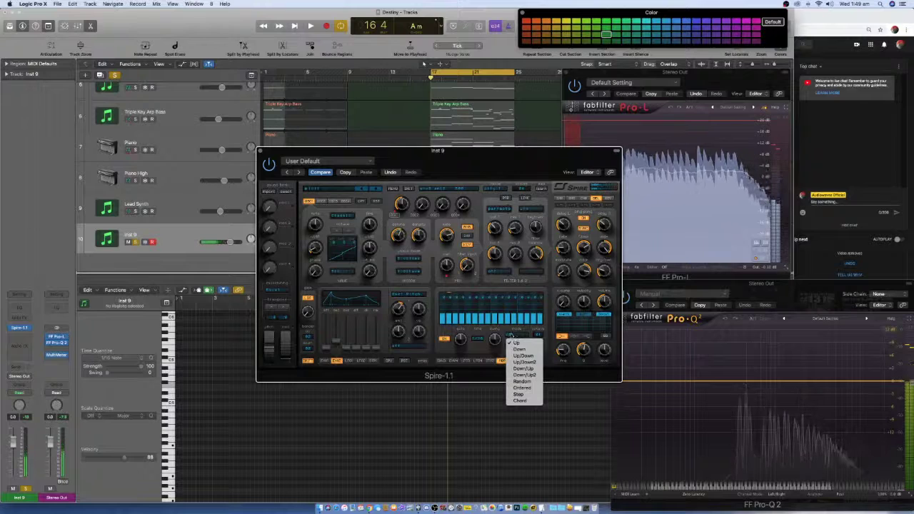
left_click(522, 355)
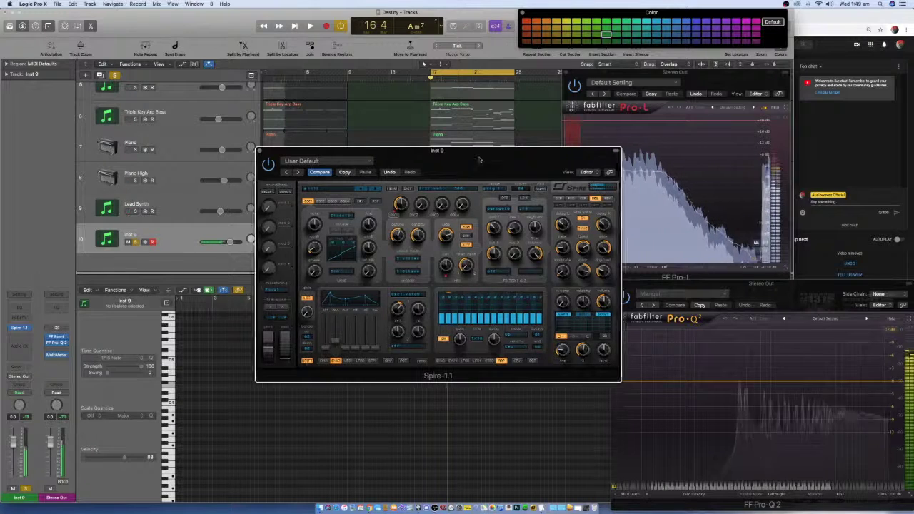
left_click_drag(480, 160, 464, 249)
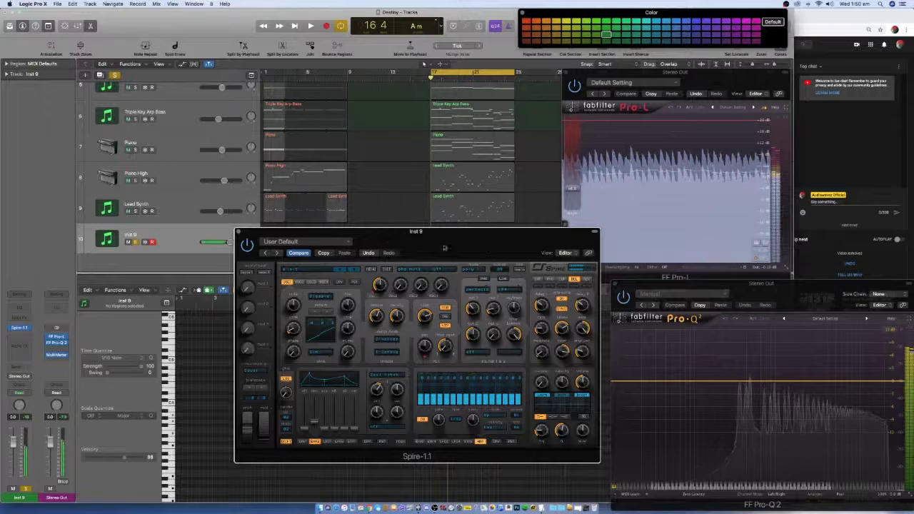
- Unsolo the Inst 9 track and record a held three-note chord on it from bar 17 against the full mix
left_click(165, 236)
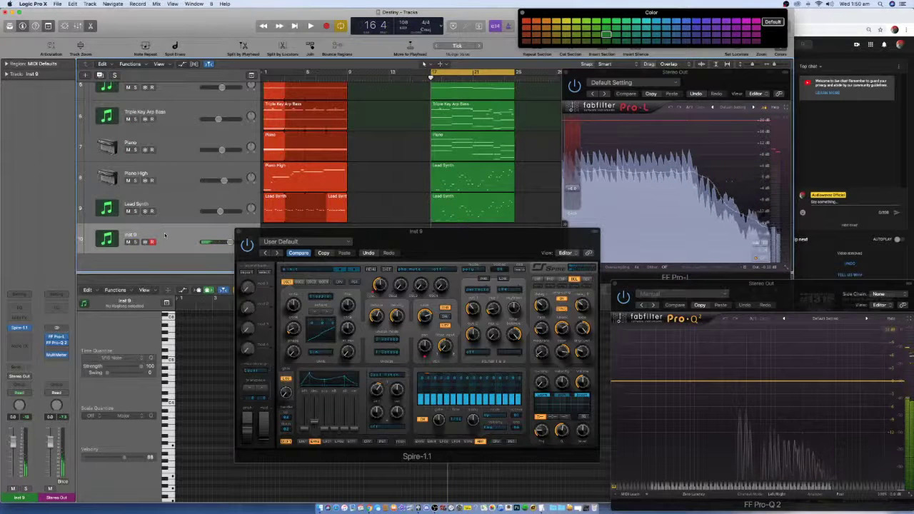
key("space")
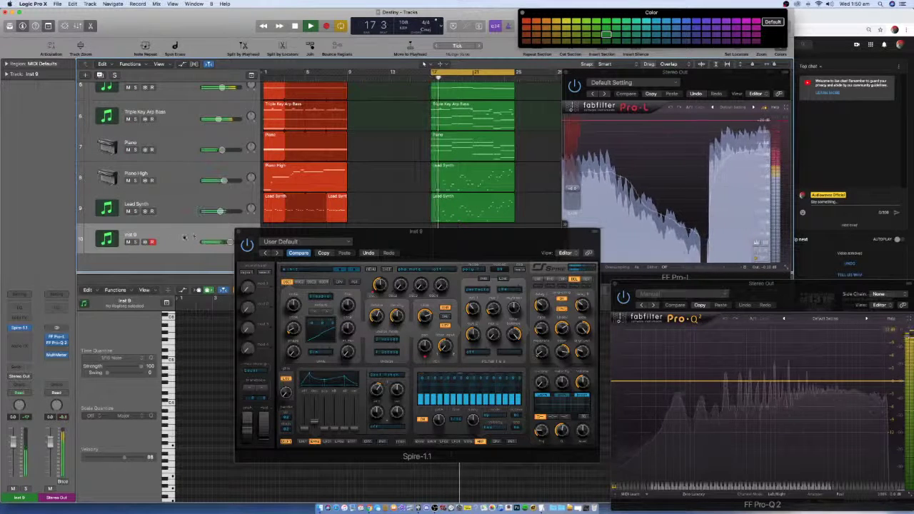
left_click_drag(397, 230, 439, 253)
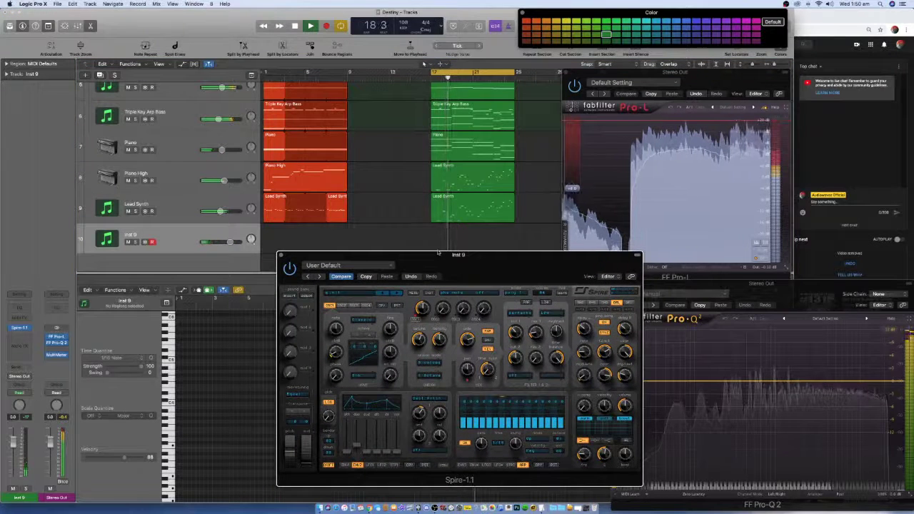
key("r")
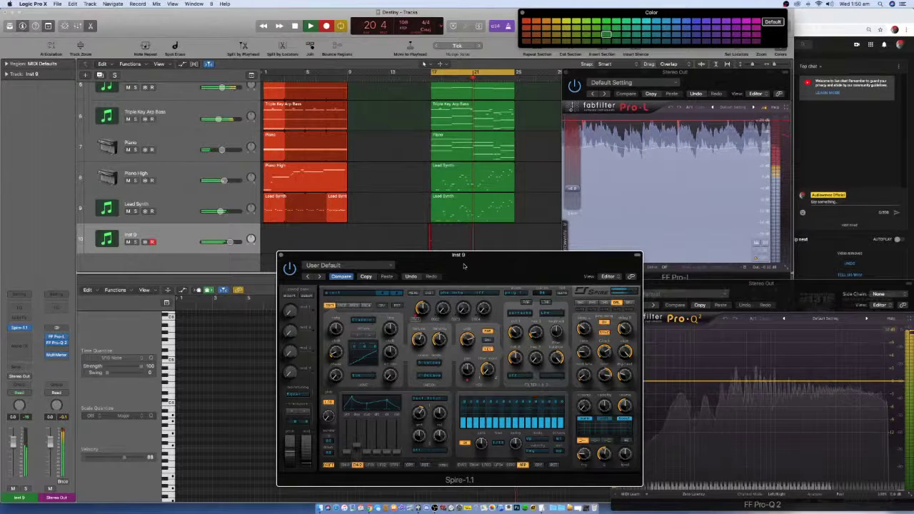
key("space")
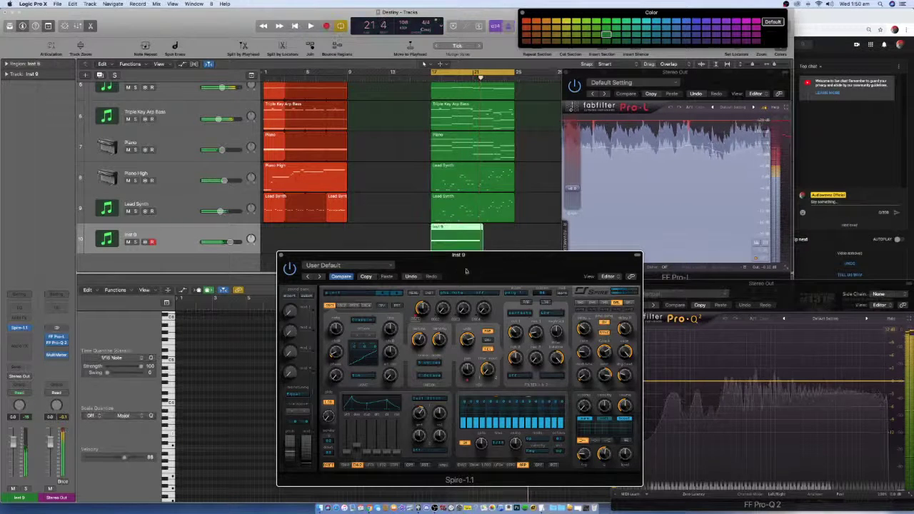
- Close the Spire window, then solo the Inst 9 track and rename it as Arp EGA
left_click(280, 255)
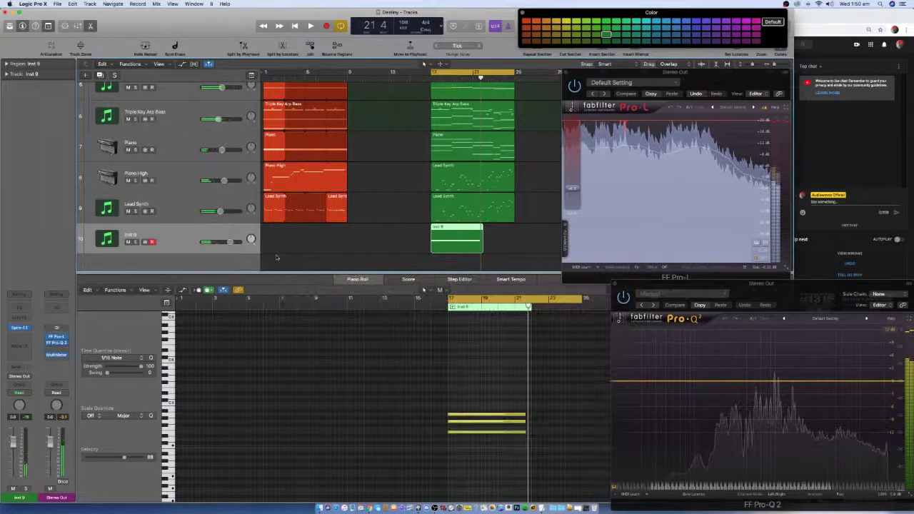
left_click(135, 242)
double_click(127, 236)
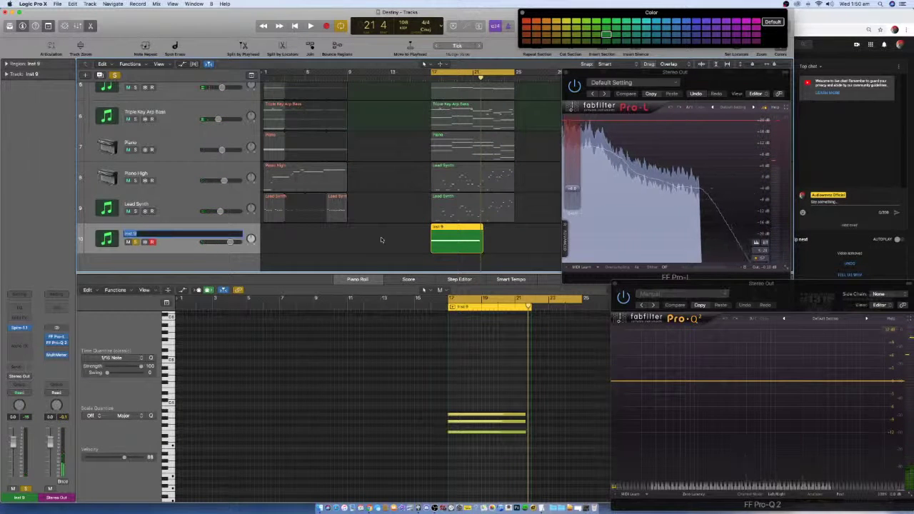
type("Arp Kit")
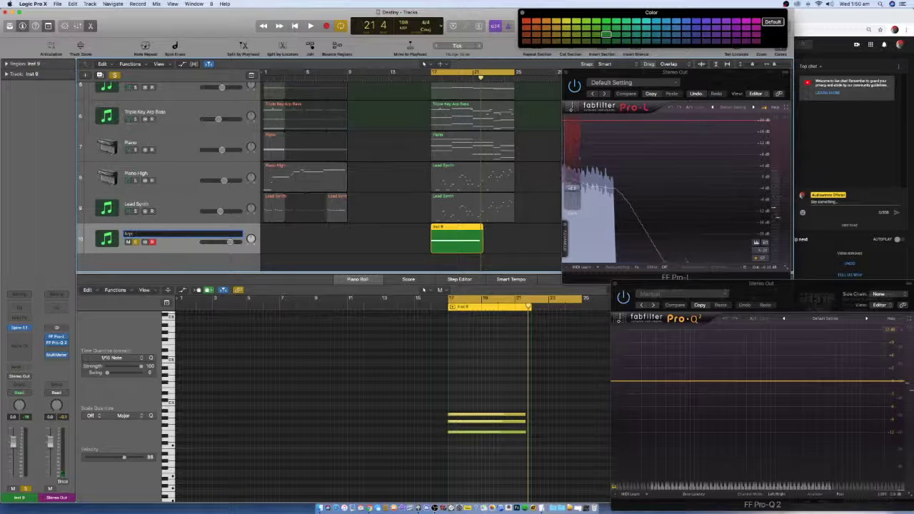
key("Return")
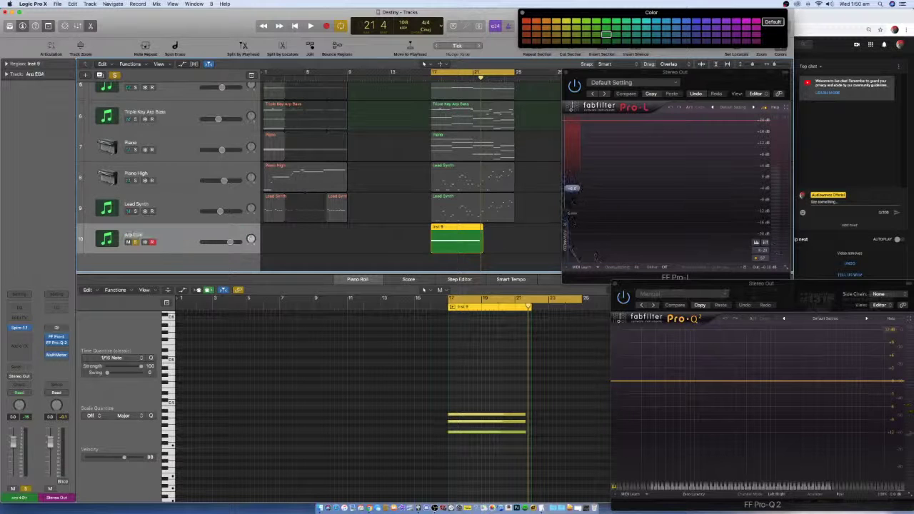
- Lengthen the three recorded chord notes and extend their region to the end of the cycle range at bar 25
left_click_drag(559, 387, 427, 485)
key("super+Left")
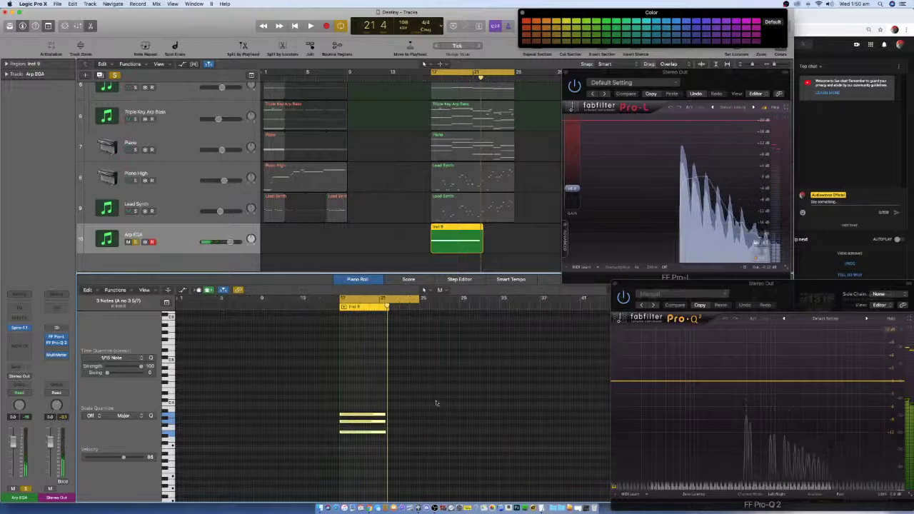
left_click_drag(385, 433, 418, 434)
left_click_drag(483, 248, 518, 248)
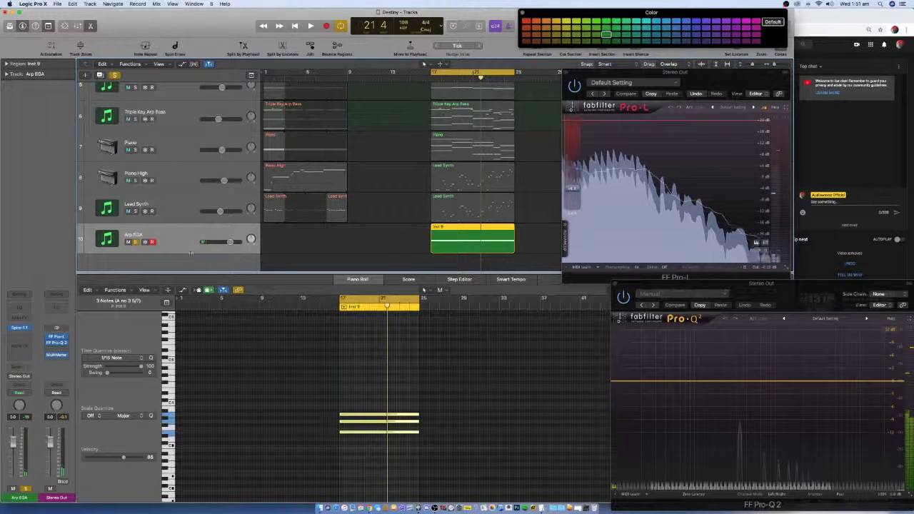
- Play the Lead Synth soloed alongside the arp, and add a Single Band EQ to Arp EGA with a 445 Hz low cut
left_click(172, 207)
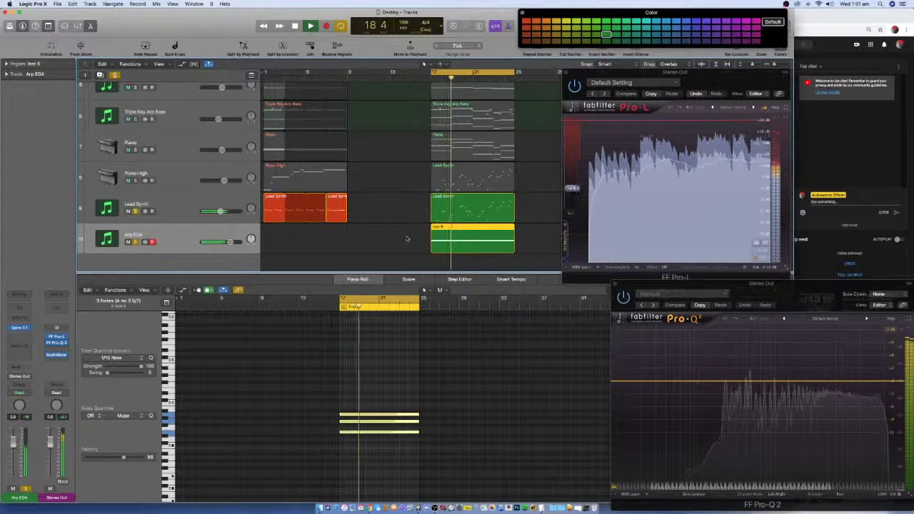
left_click(22, 327)
mouse_move(32, 354)
mouse_move(16, 414)
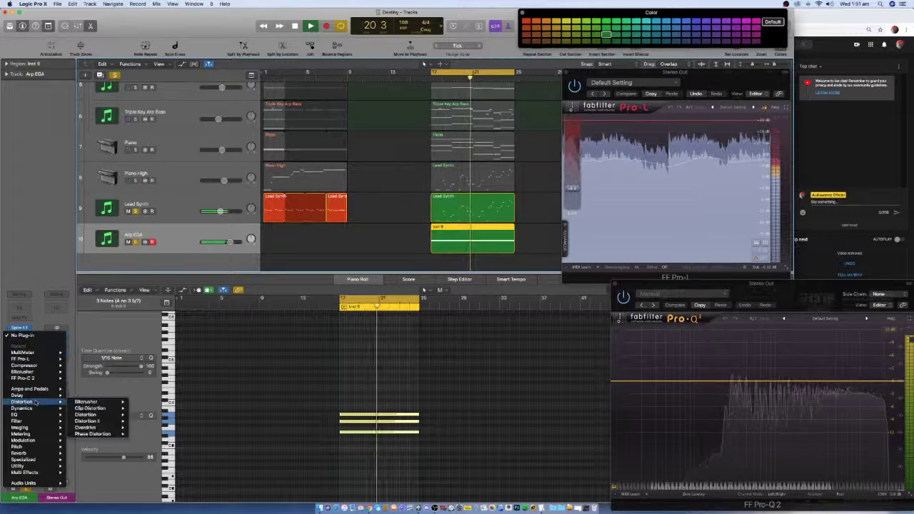
mouse_move(100, 434)
left_click(155, 433)
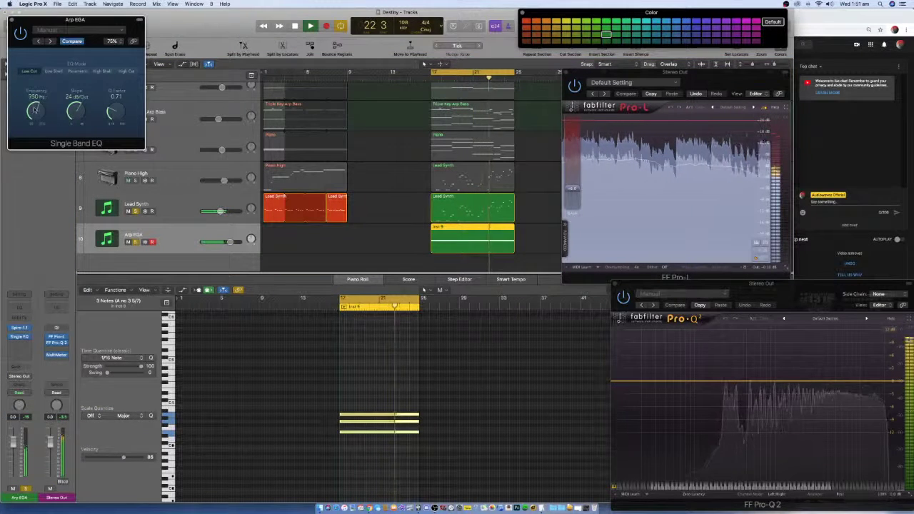
left_click_drag(33, 114, 34, 125)
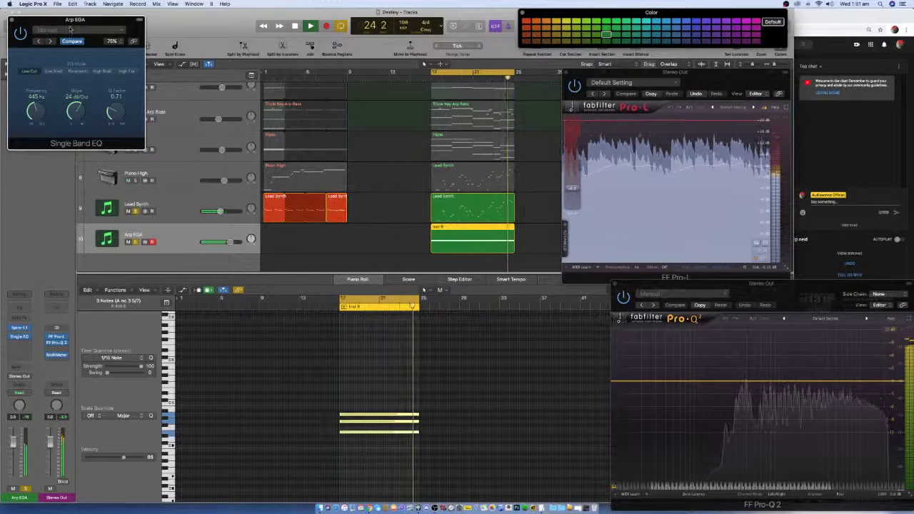
- Stop playback, then add sends on Arp EGA to Bus 3 (BITX 01) and Bus 2 (HP VERB) and raise their levels
left_click_drag(75, 20, 380, 119)
key("space")
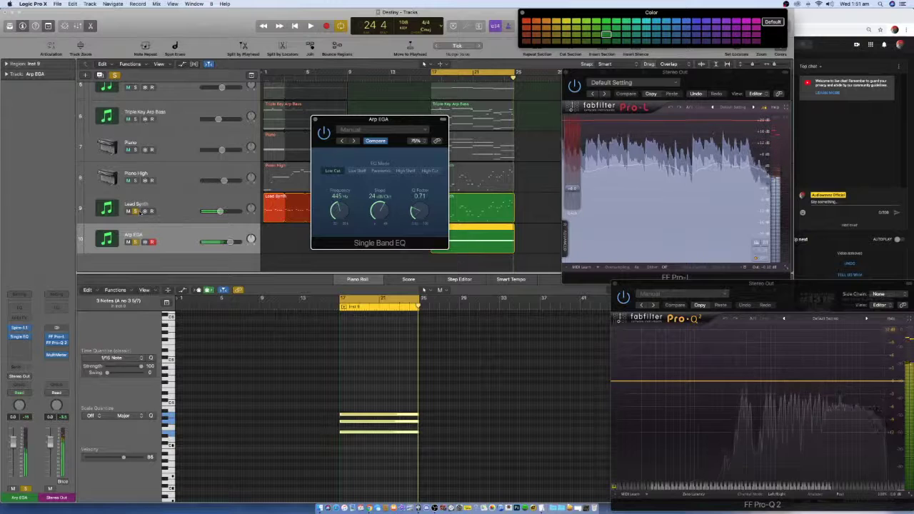
left_click(20, 363)
mouse_move(30, 412)
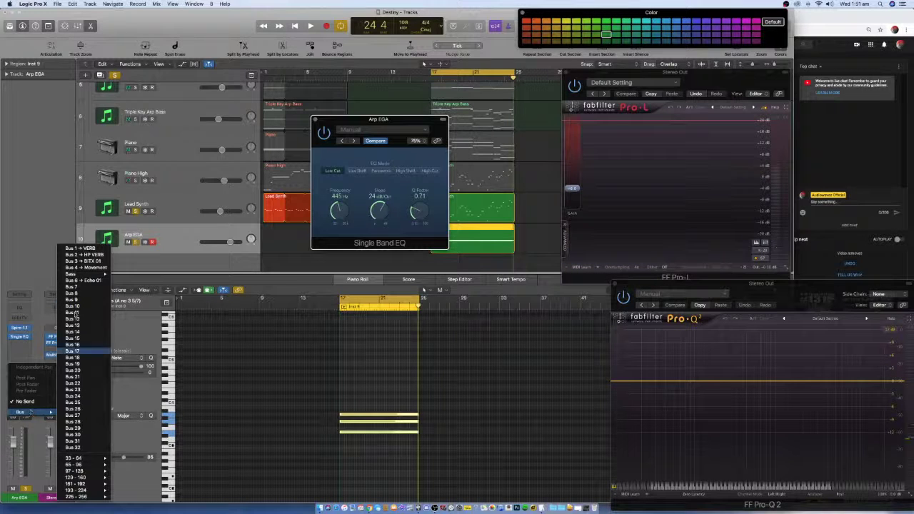
left_click(78, 262)
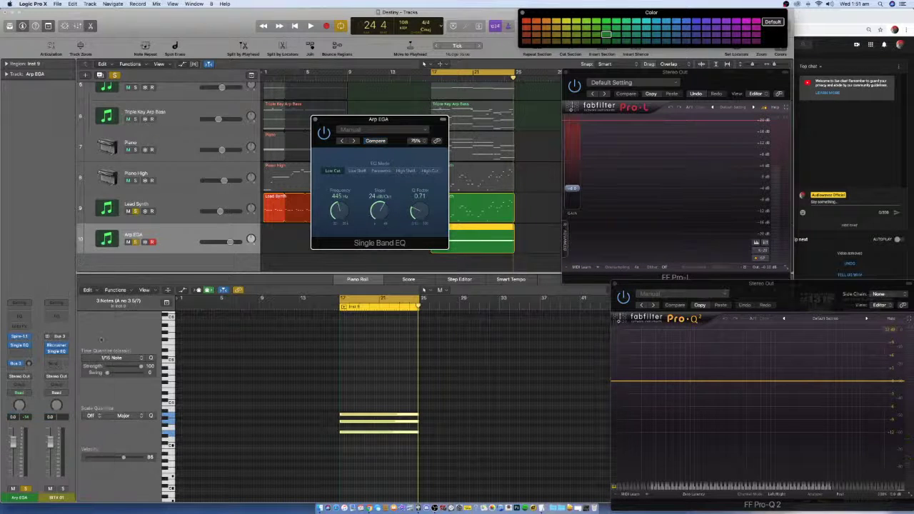
left_click(28, 363)
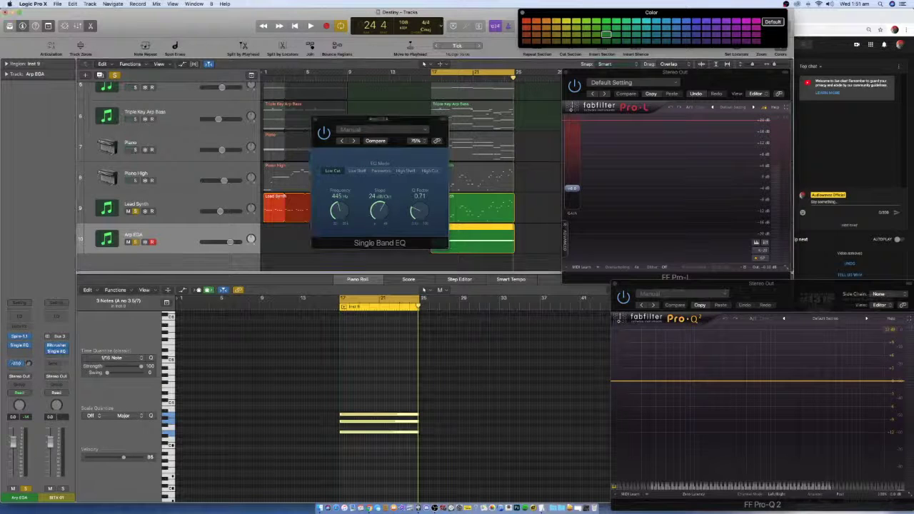
left_click(16, 363)
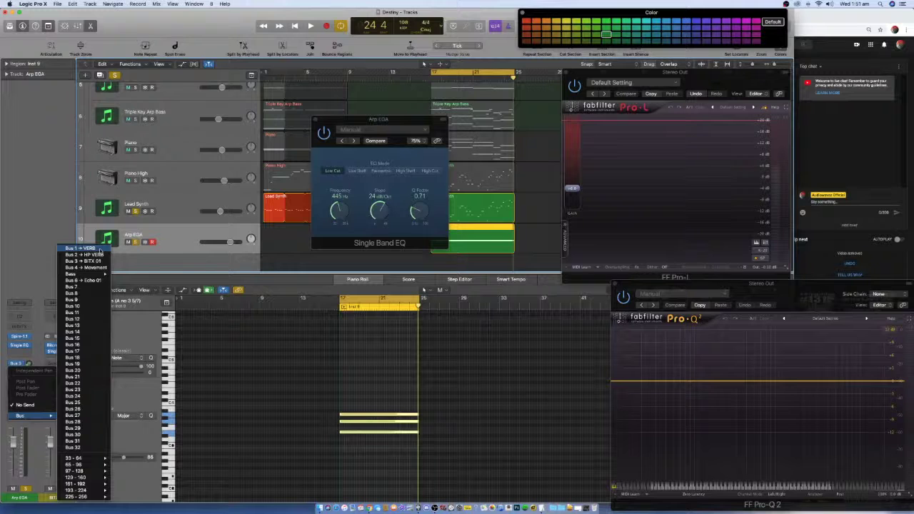
left_click(100, 255)
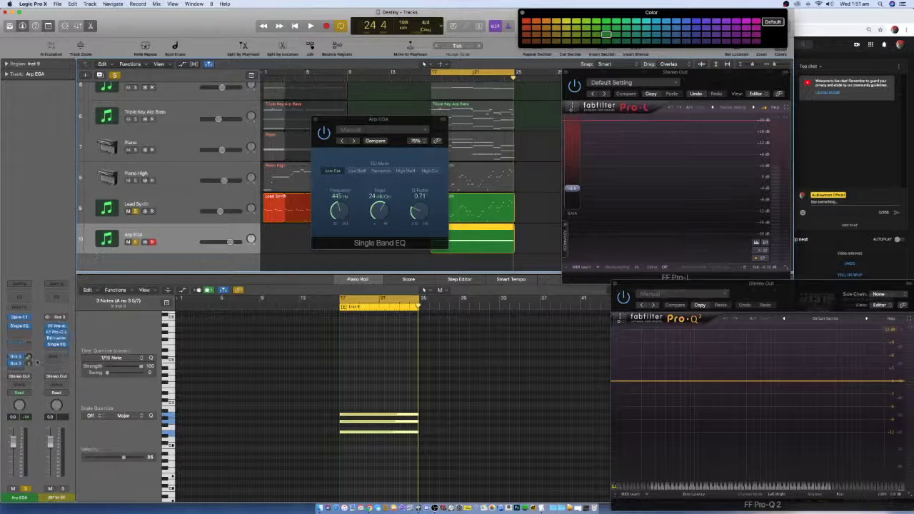
- Play the loop, unsolo Lead Synth, then stop and select Arp EGA to audition its sound alone
key("space")
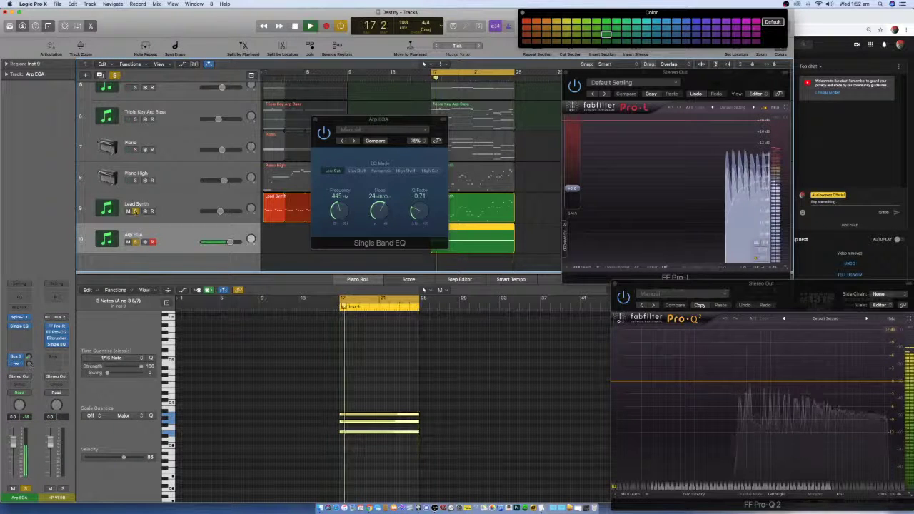
left_click(181, 207)
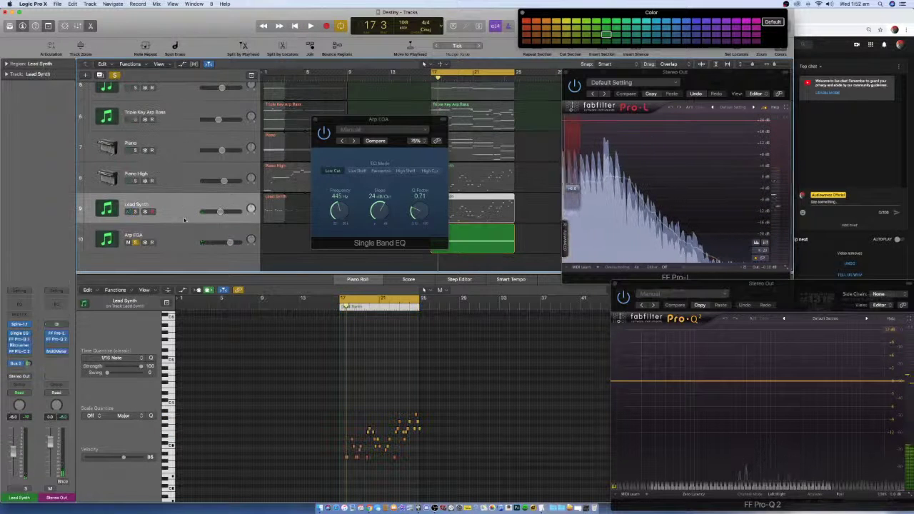
left_click(185, 239)
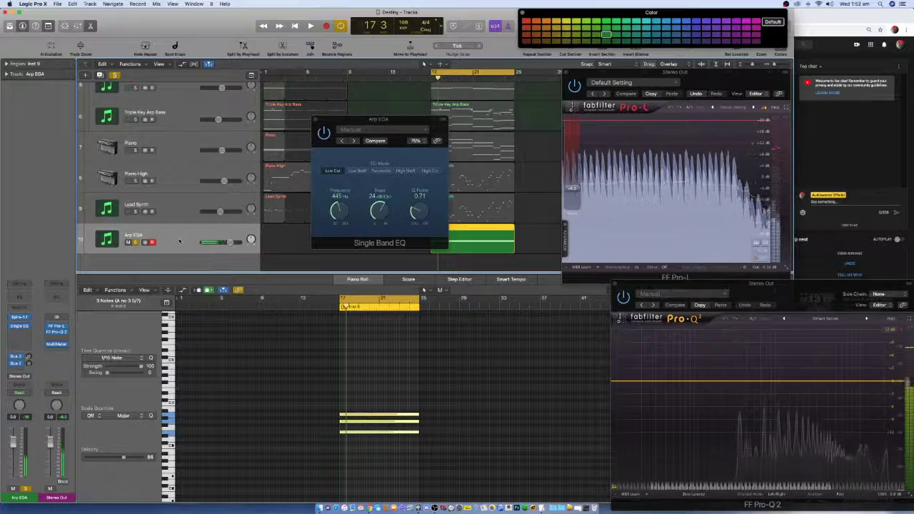
- Start saving the Arp EGA Spire preset and create the folder Audiowavez - Spire Presets 3 inside Audiowavez - Spire Presets 2
left_click(19, 316)
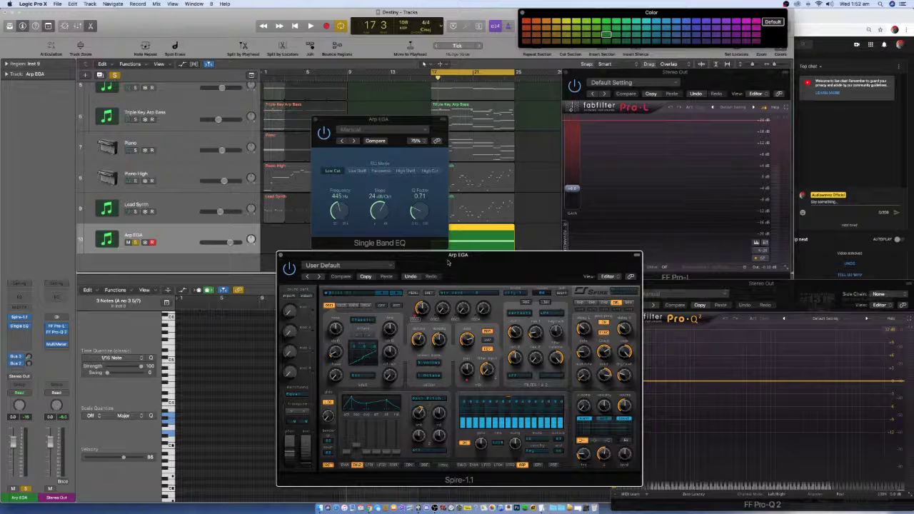
left_click(415, 295)
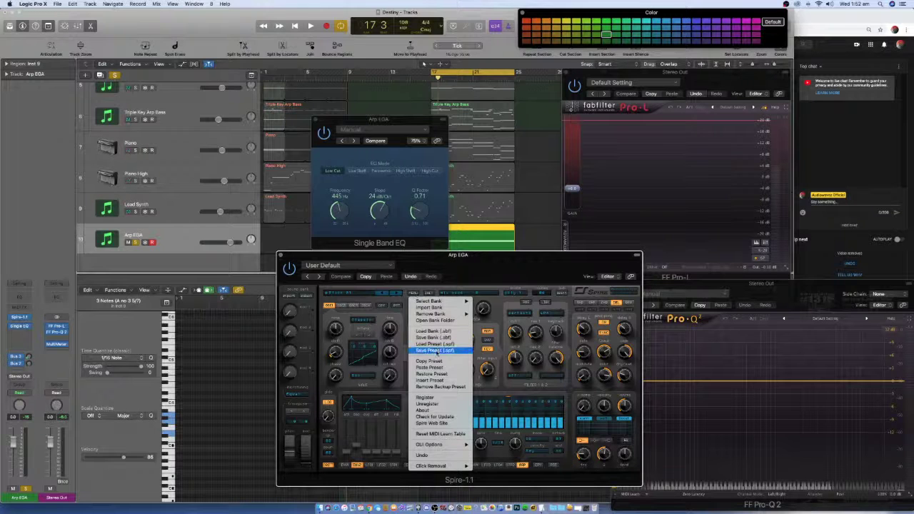
left_click(438, 351)
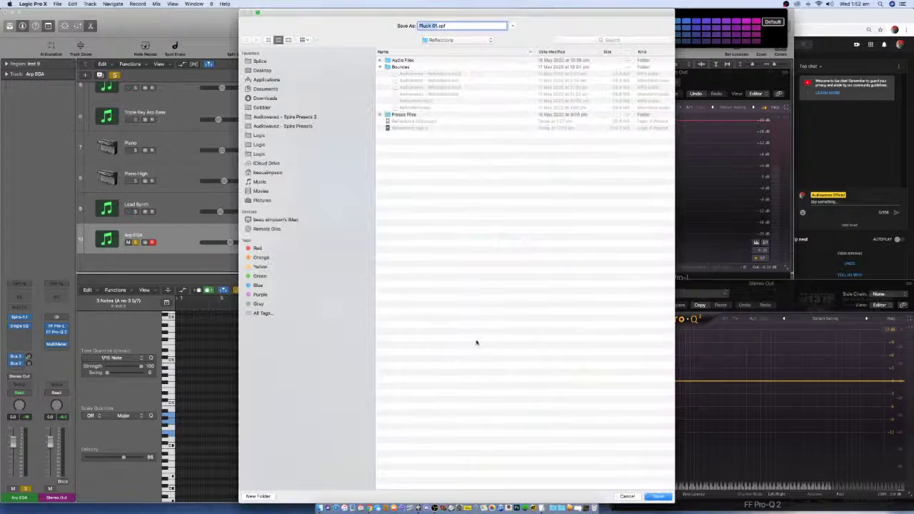
left_click(292, 118)
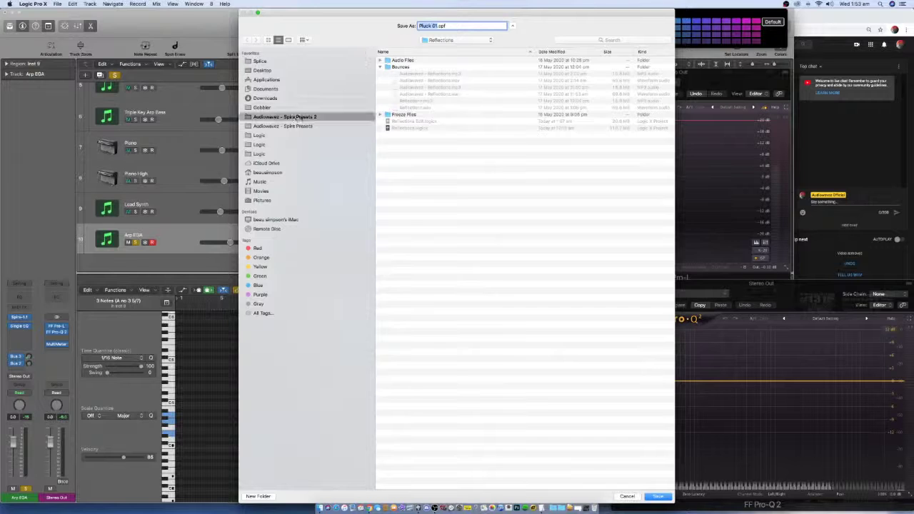
left_click(258, 495)
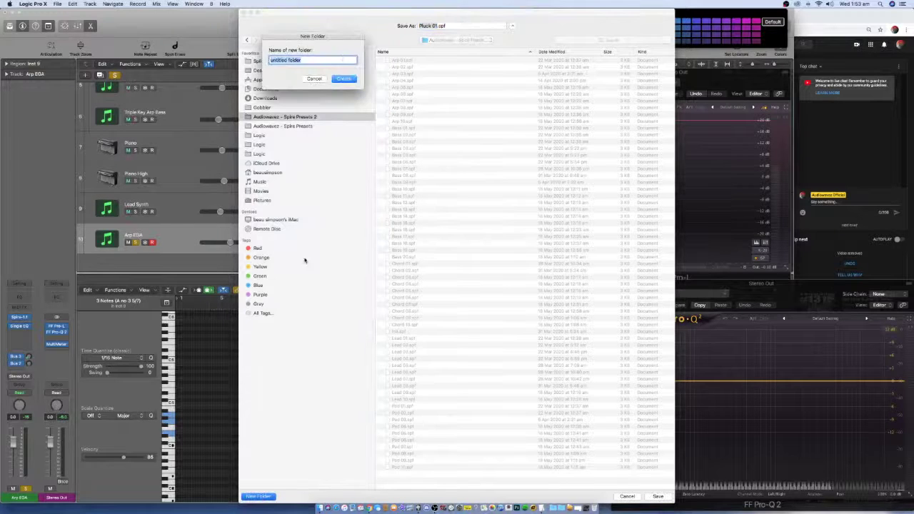
type("Audiowavez - Spire Presets 3")
key("Return")
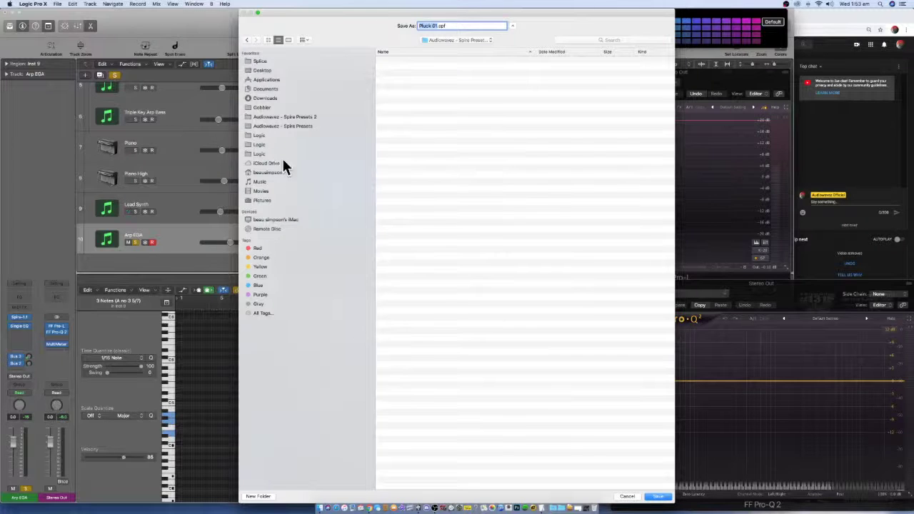
- Add the Audiowavez - Spire Presets 3 folder to the Finder favourites and save the preset there as Pluck 01.spf
left_click(452, 40)
left_click(349, 229)
left_click(447, 40)
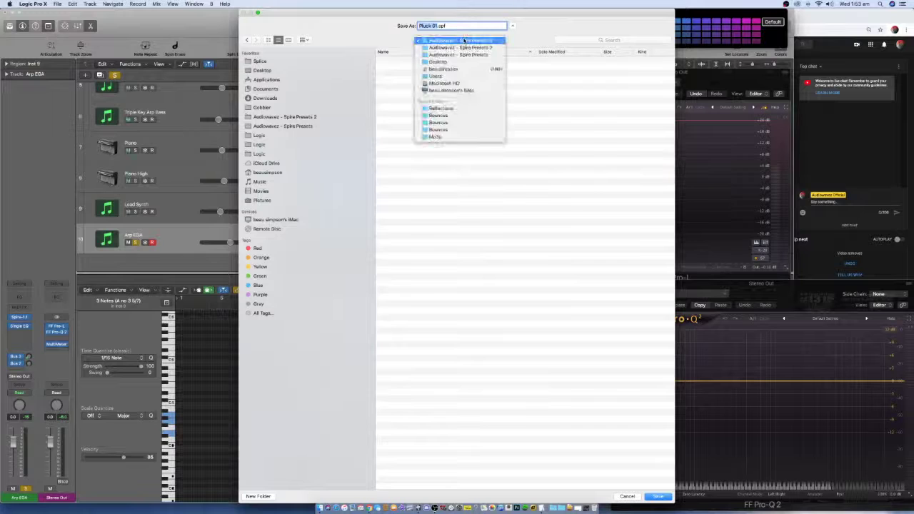
key("Escape")
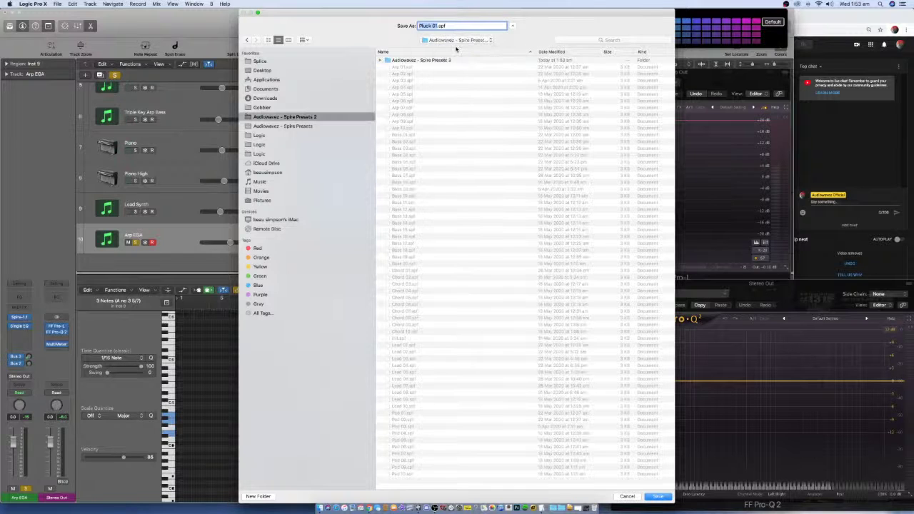
left_click_drag(409, 63, 292, 114)
left_click(295, 118)
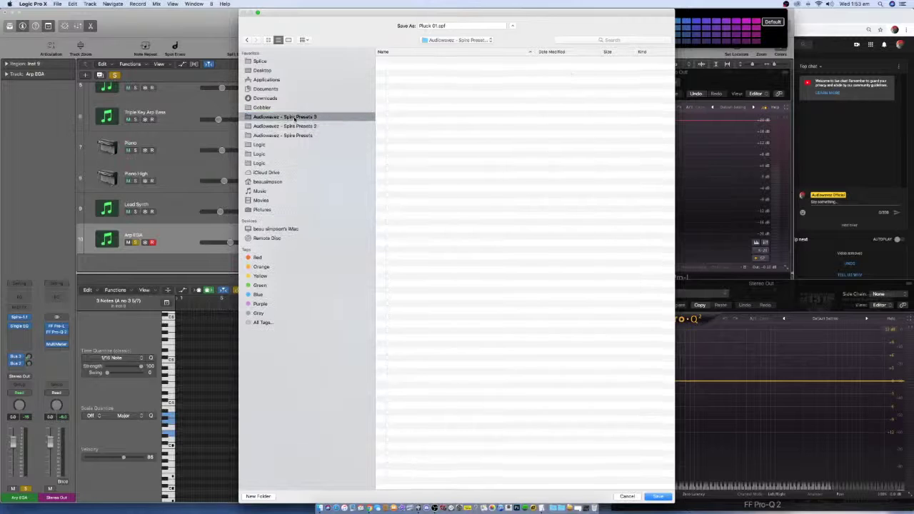
left_click(658, 497)
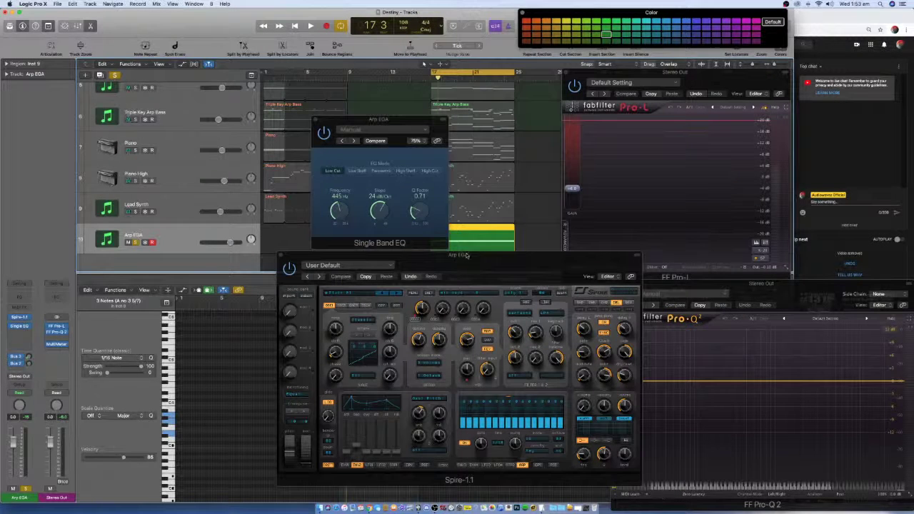
- Try out the octave setting in Spire's unison section while auditioning the arp sound
left_click(466, 255)
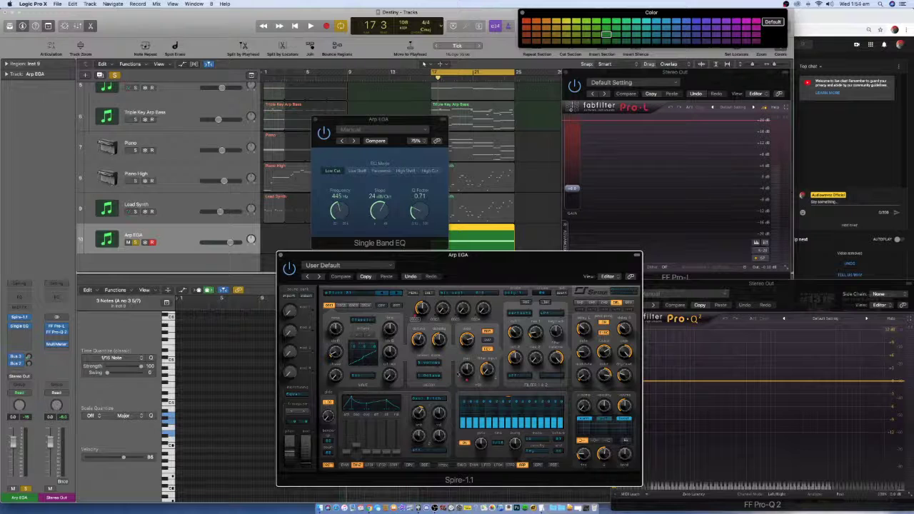
left_click(437, 375)
left_click(460, 375)
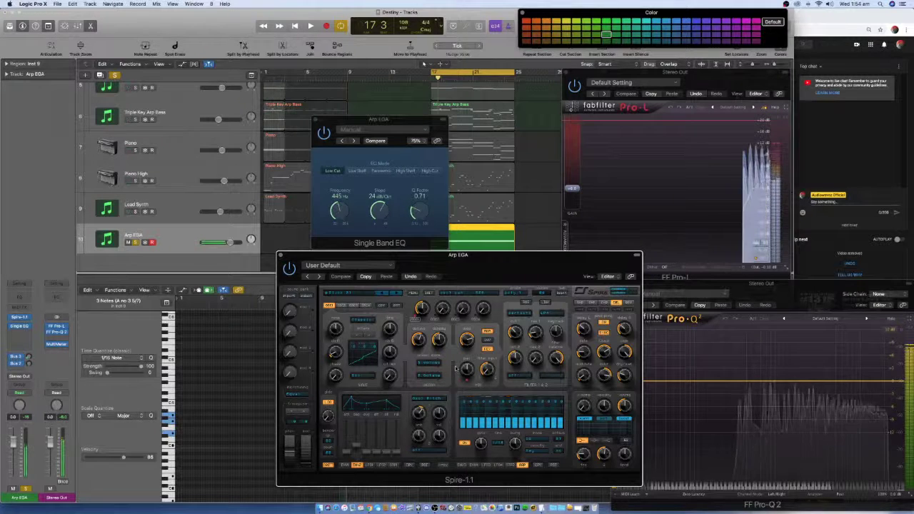
left_click(432, 376)
left_click(433, 384)
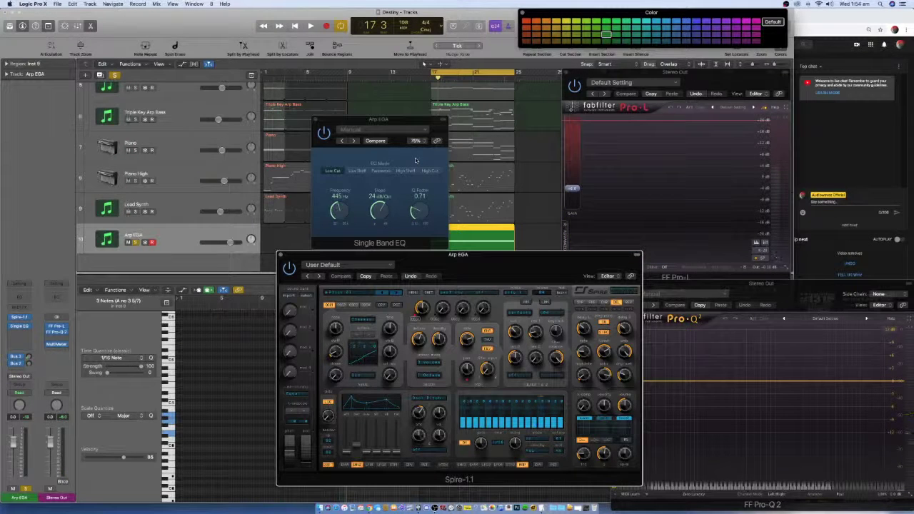
- Solo Lead Synth alongside Arp EGA, reselect Arp EGA and play the two tracks together
left_click(186, 204)
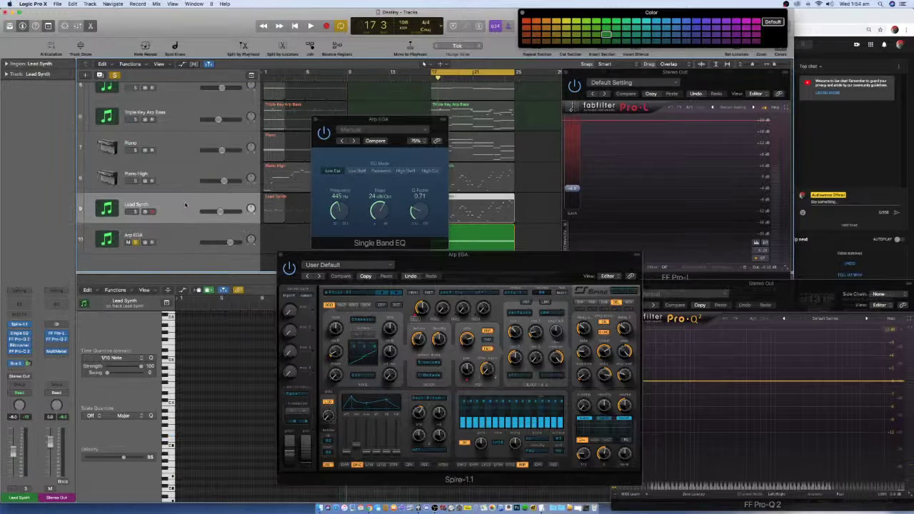
left_click(136, 211)
left_click(175, 238)
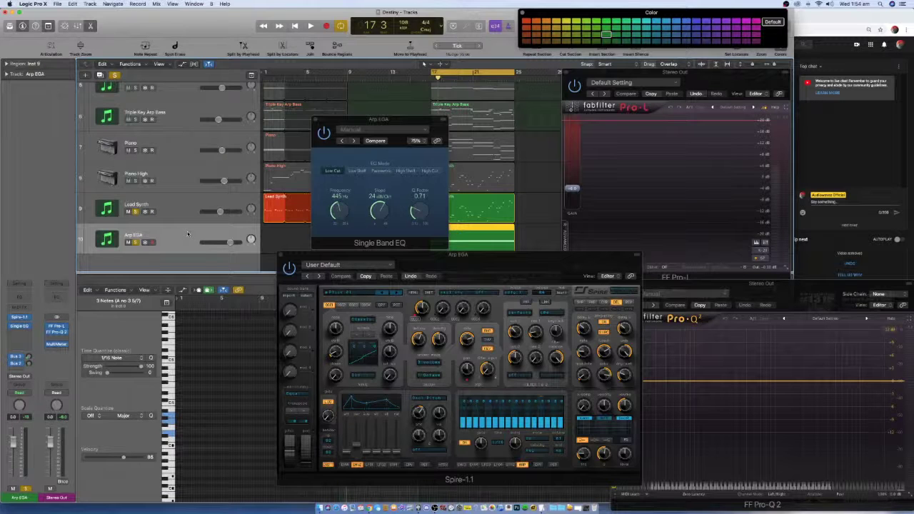
key("space")
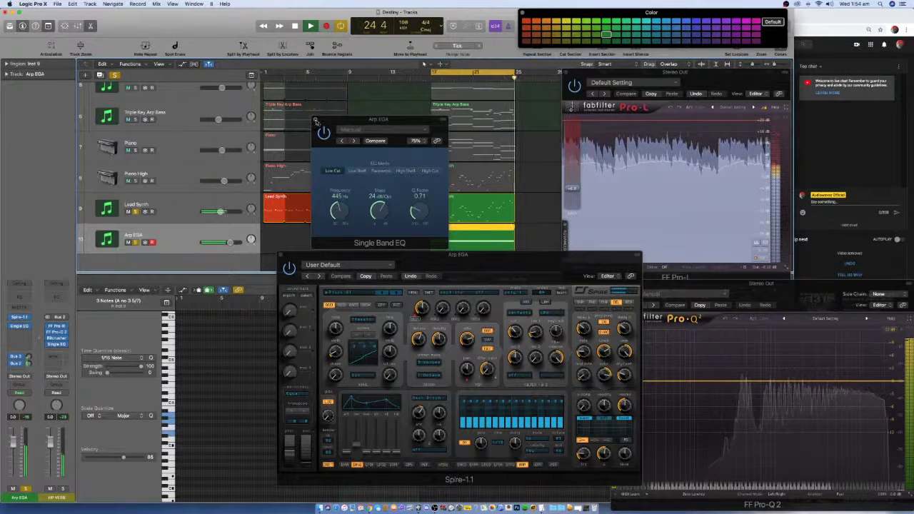
- Close the Single Band EQ window, lower Arp EGA's volume to -1.0 dB and clear all solos
left_click(316, 119)
left_click_drag(229, 243, 227, 243)
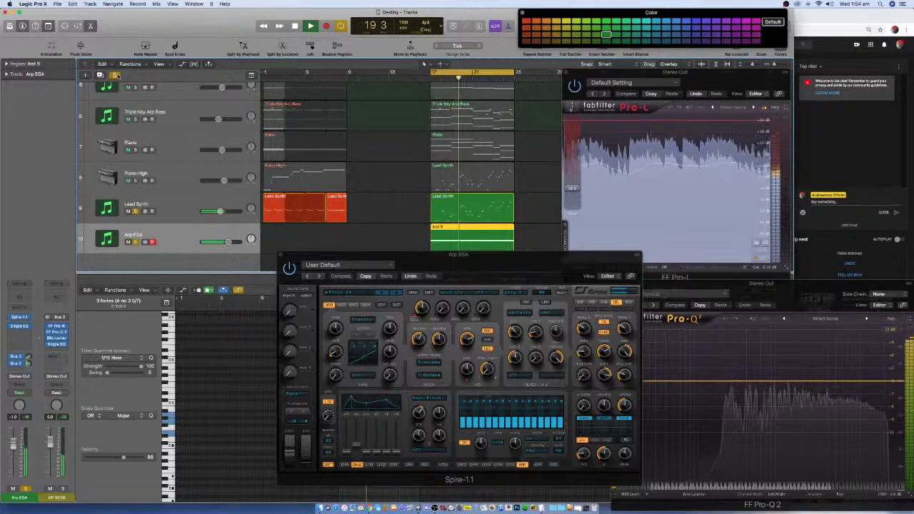
key("ctrl+s")
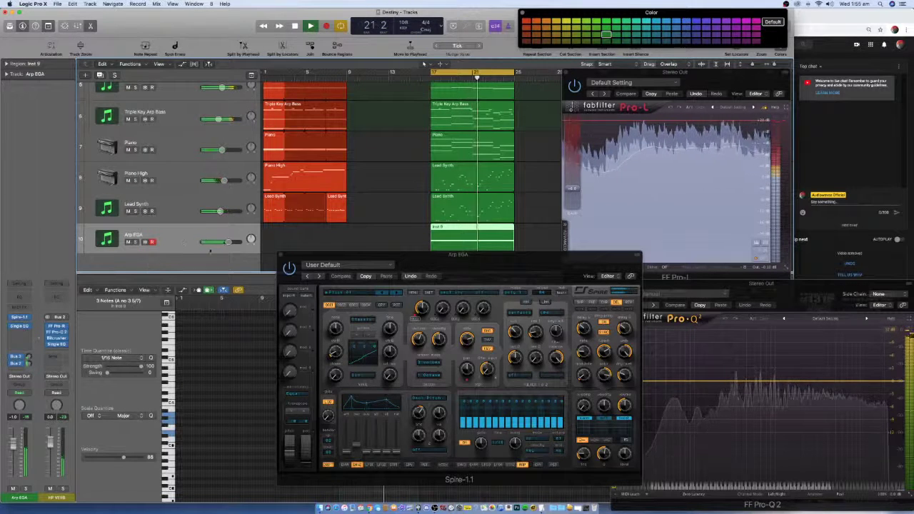
- Close the Spire window and hide the piano roll to show the full arrangement
left_click(280, 256)
left_click(281, 255)
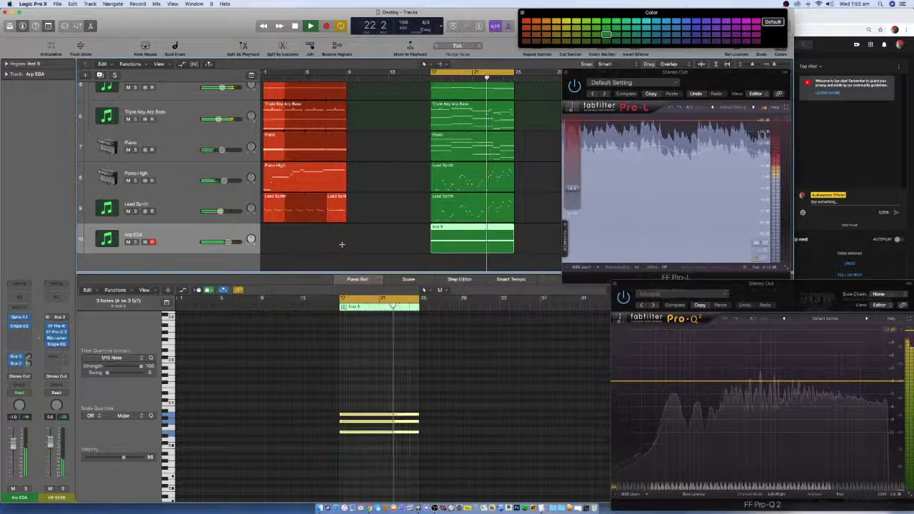
key("e")
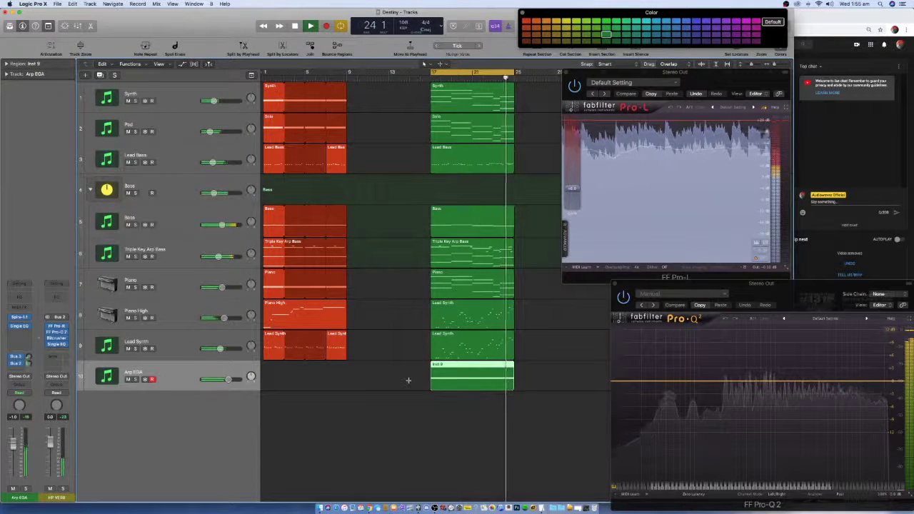
- Stop playback and name the new arp region after its track
key("space")
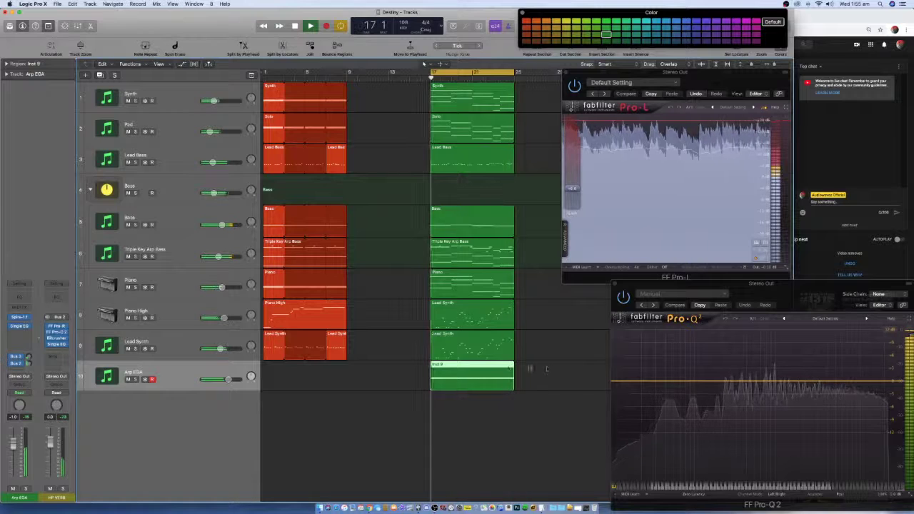
right_click(495, 369)
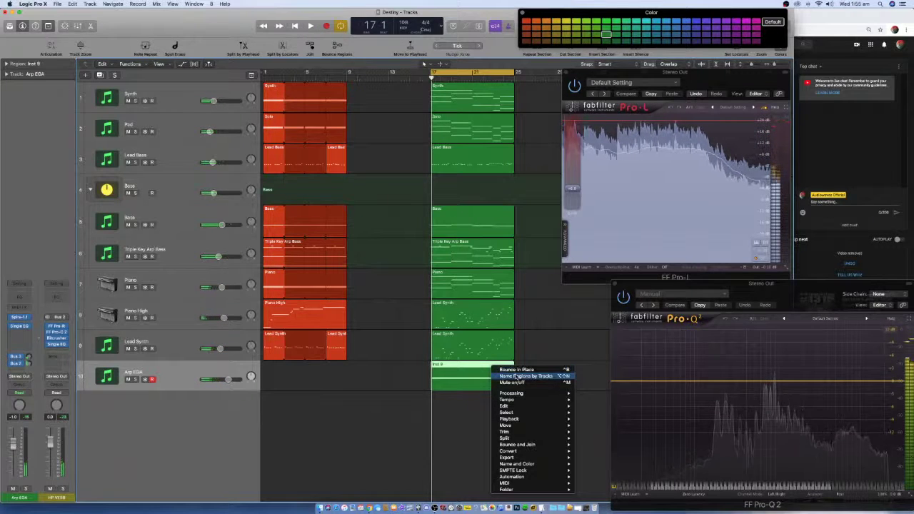
left_click(527, 376)
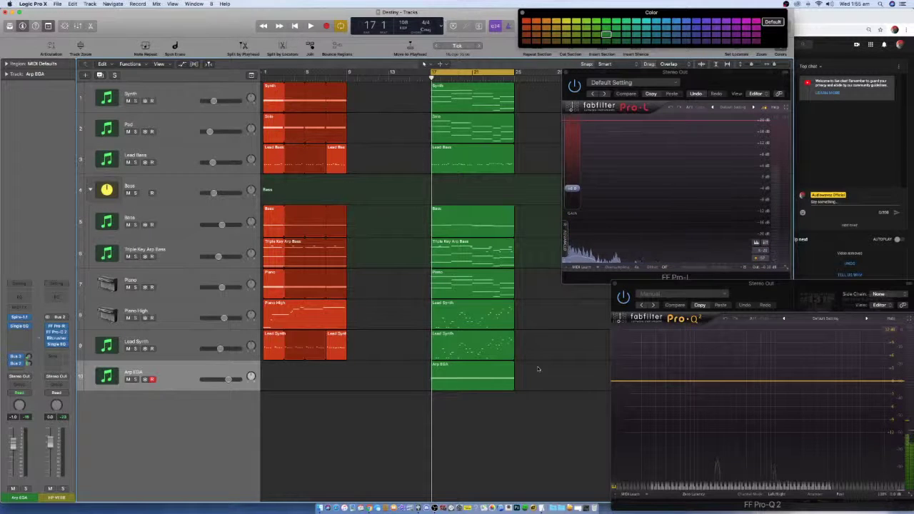
- Switch the control bar's position display to the Custom layout
left_click(442, 25)
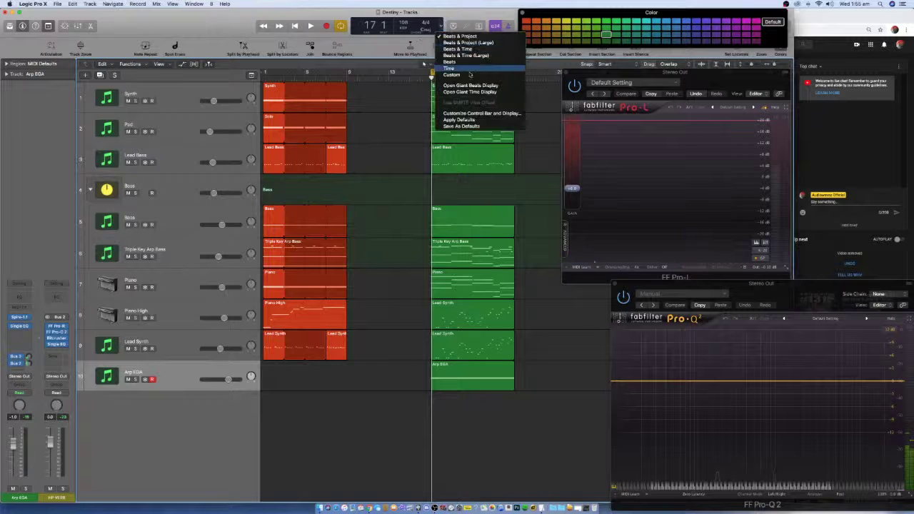
left_click(457, 65)
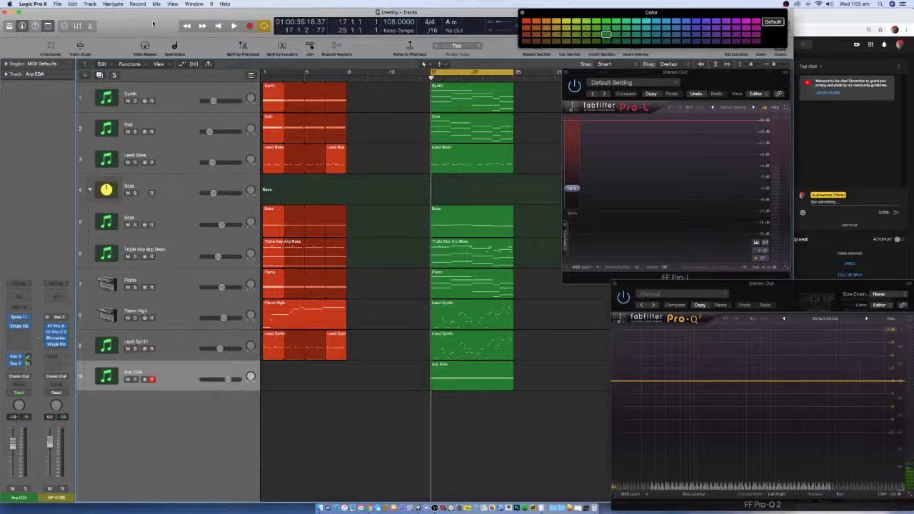
- Add one software instrument track loaded with Arturia's Spark and place its plug-in window over the arrangement
left_click(85, 74)
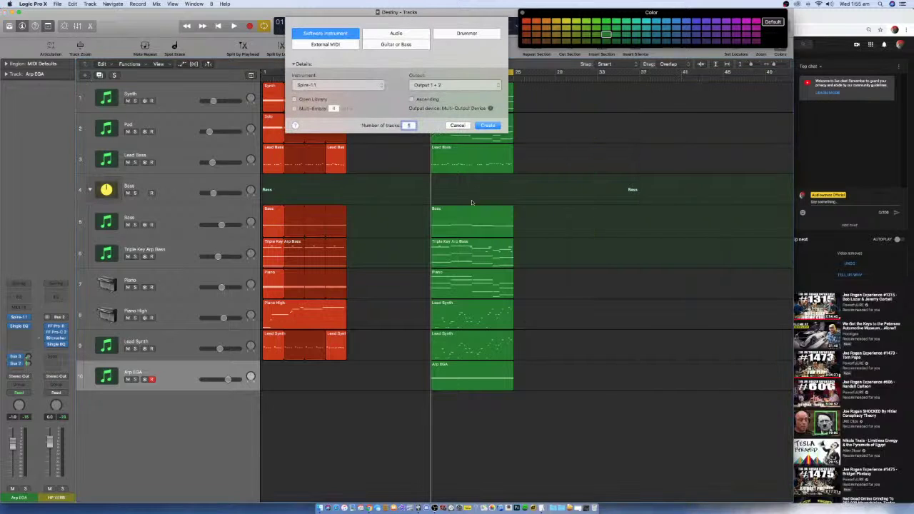
left_click(346, 85)
mouse_move(340, 258)
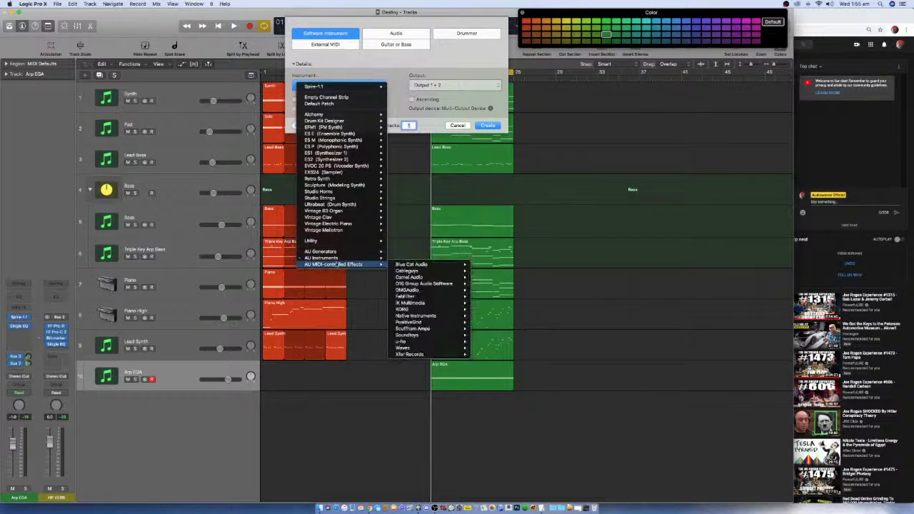
mouse_move(403, 265)
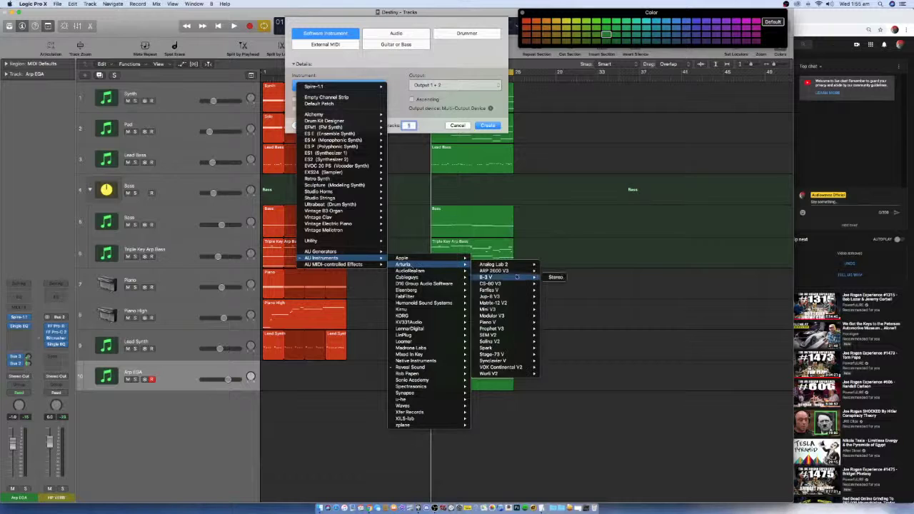
mouse_move(509, 350)
left_click(569, 348)
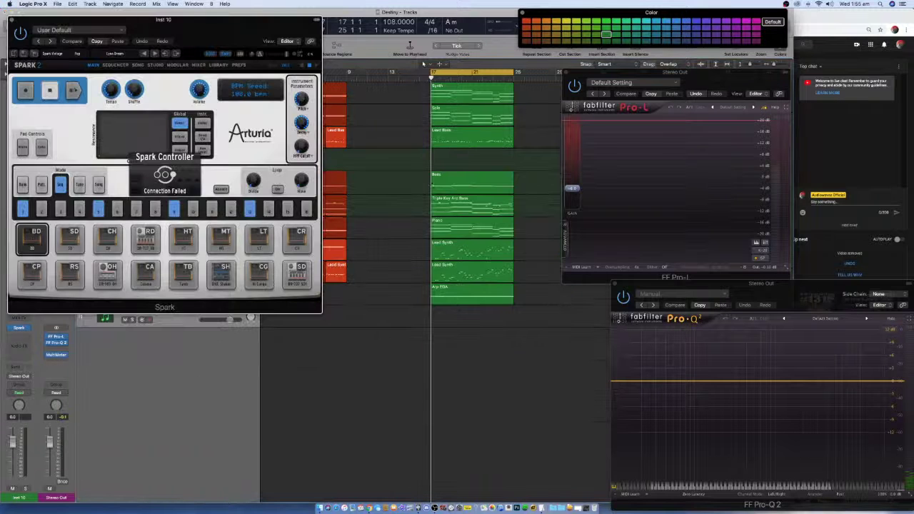
left_click_drag(184, 34, 465, 205)
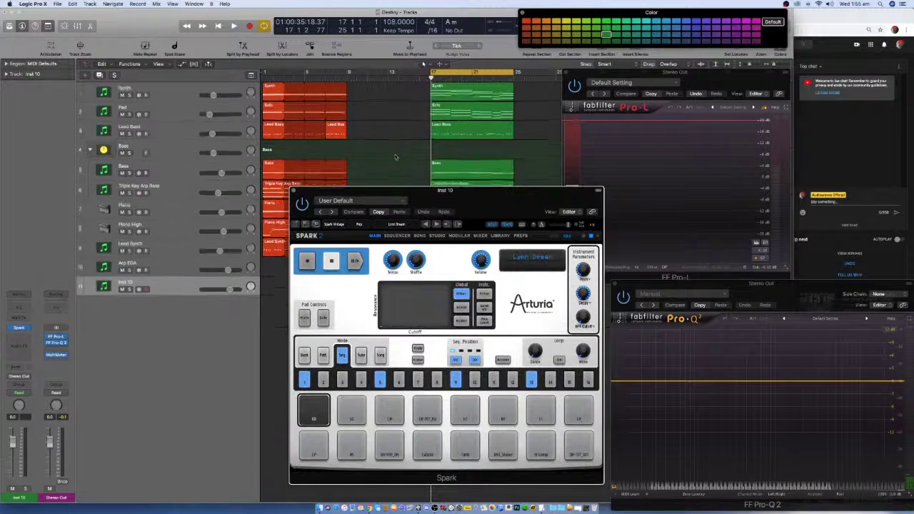
- Solo the Spark track, mute the closed hi-hat, ride, open hi-hat and active Perc rows in its sequencer, and play the pattern
left_click(128, 283)
left_click_drag(564, 201, 440, 207)
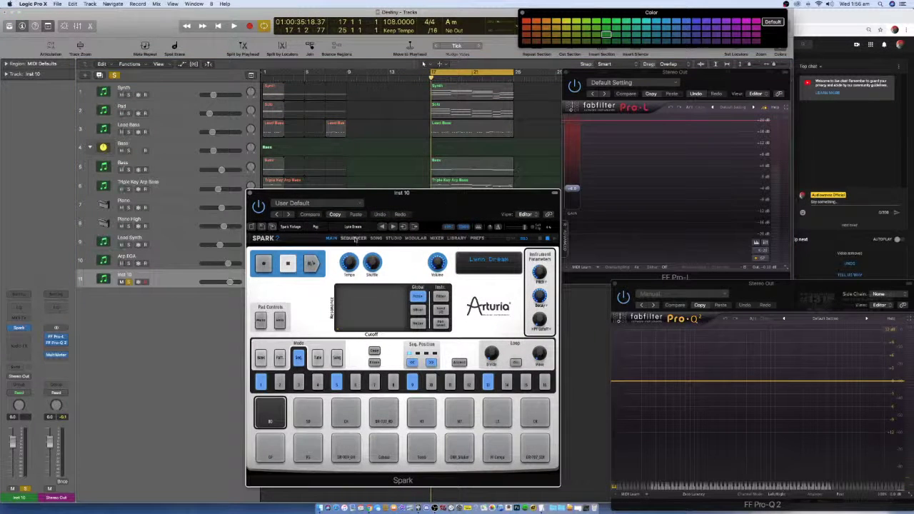
left_click(354, 238)
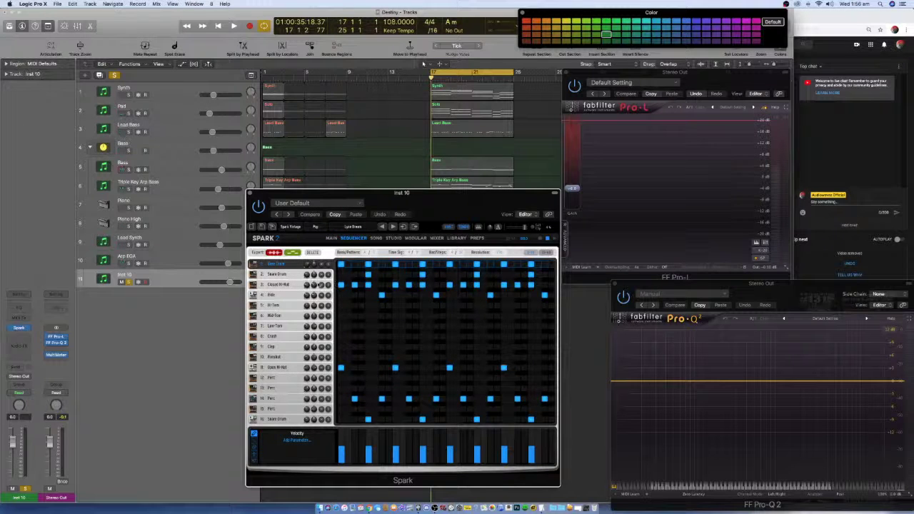
left_click_drag(322, 285, 323, 295)
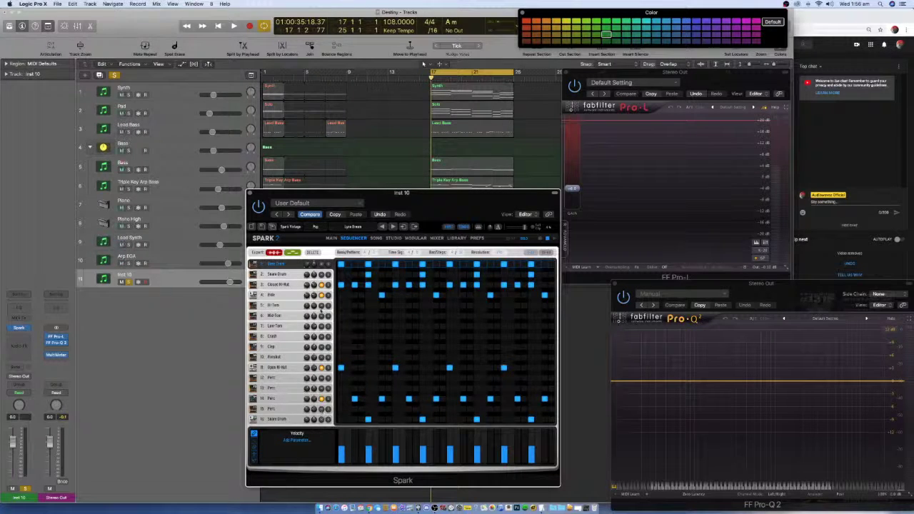
key("space")
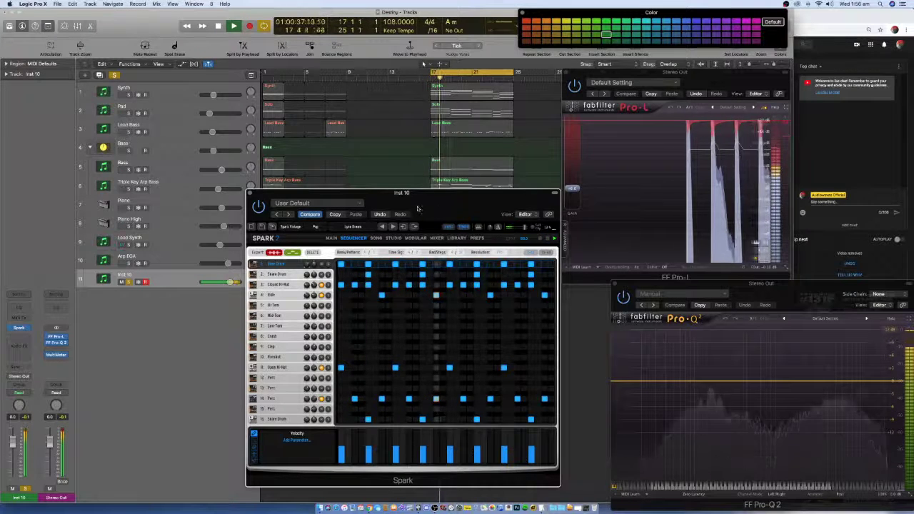
- Solo the Bass stack and Lead Bass with the drums, and play them with the cycle range moved to bars 1 to 9
left_click(129, 151)
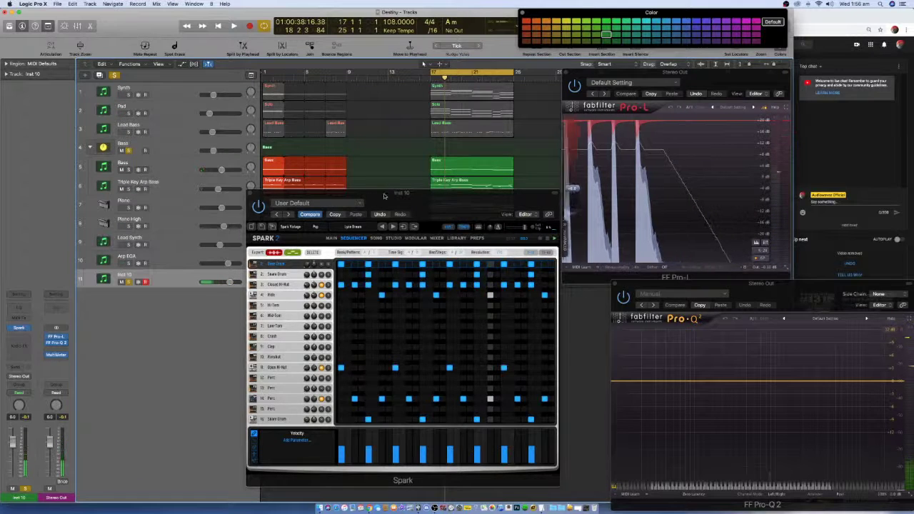
left_click_drag(368, 199, 630, 183)
left_click_drag(479, 72, 311, 69)
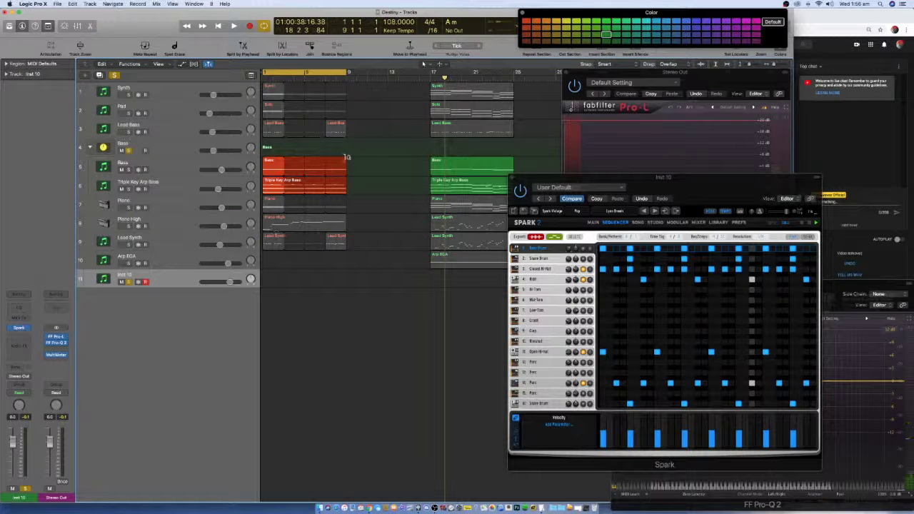
key("space")
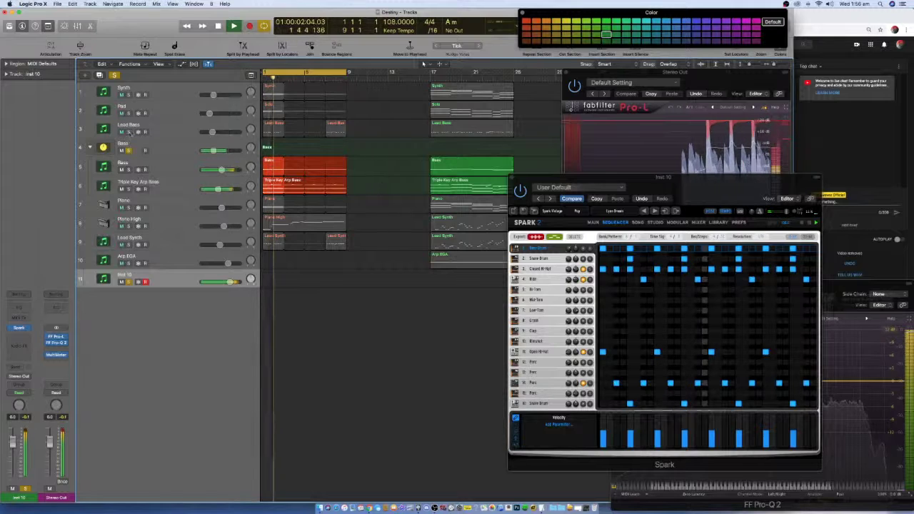
left_click(122, 132)
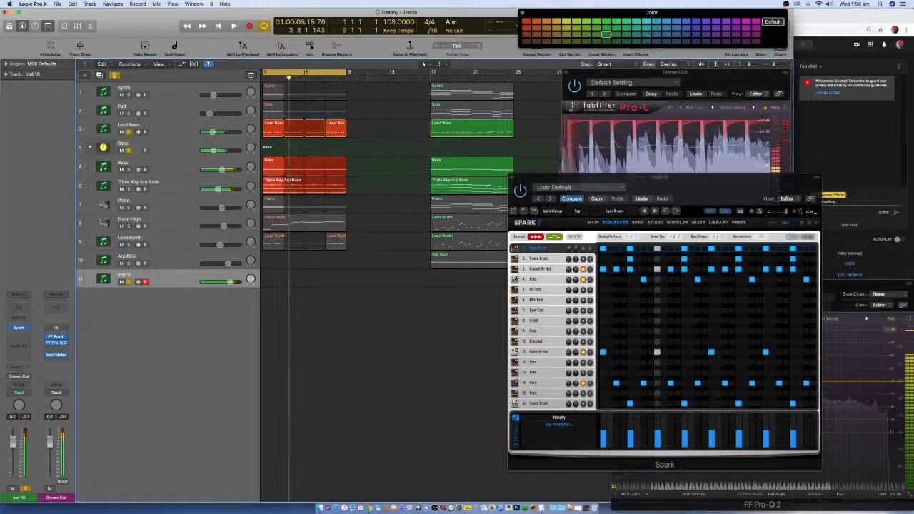
- Free an insert slot below the Single Band EQ on Lead Bass by shifting the Compressor and Pro-L down
left_click(142, 131)
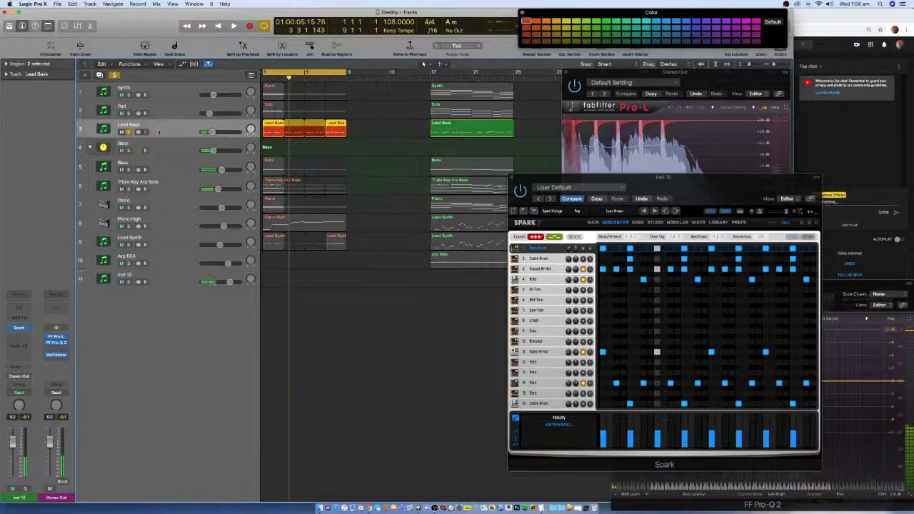
left_click(21, 348)
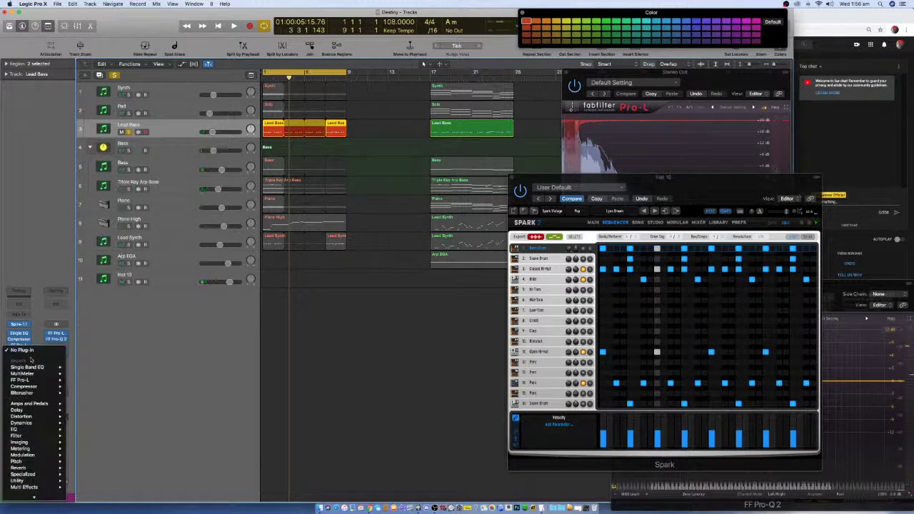
mouse_move(43, 367)
left_click(84, 367)
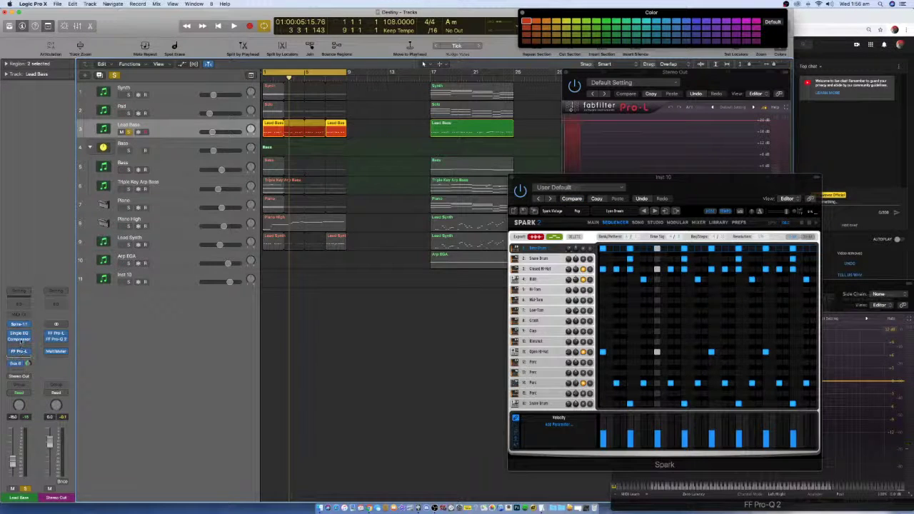
scroll(22, 339, "down", 1)
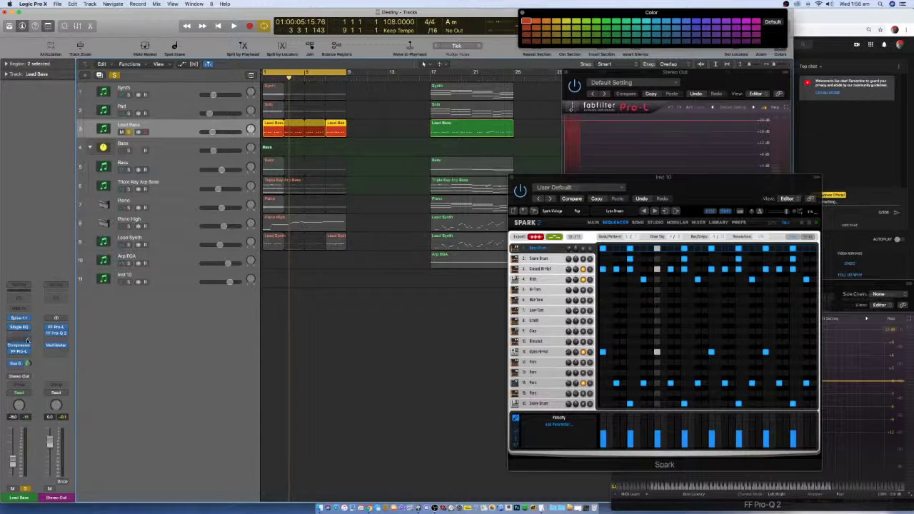
- Insert FabFilter Pro-Q 2 ahead of the Compressor on Lead Bass and move its window over the tracks
left_click(27, 340)
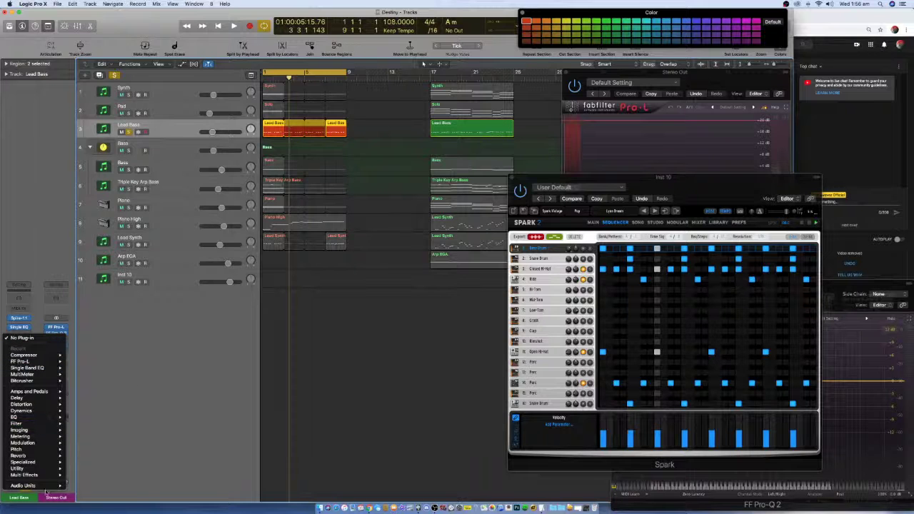
mouse_move(29, 485)
mouse_move(85, 400)
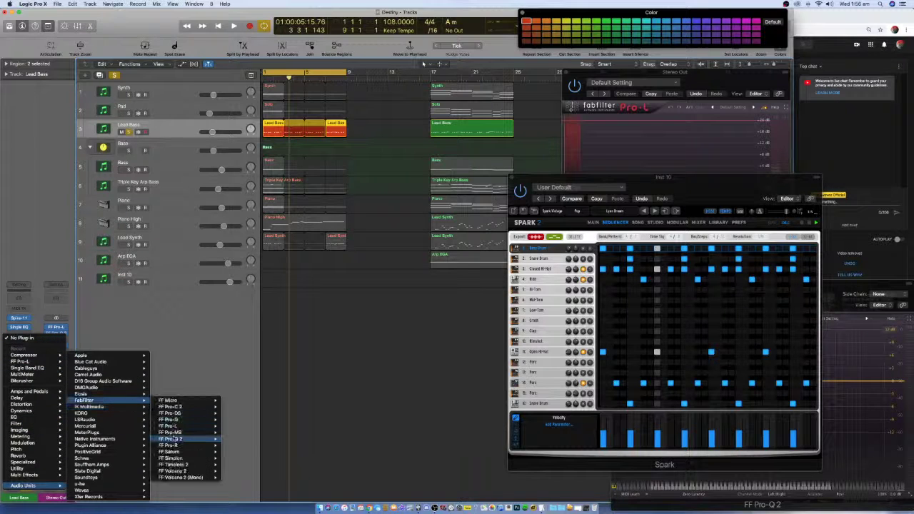
left_click(178, 439)
left_click_drag(168, 28, 340, 140)
- Insert a second Single Band EQ ahead of Pro-Q 2 on Lead Bass and set it to High Cut at 20000 Hz
left_click(27, 336)
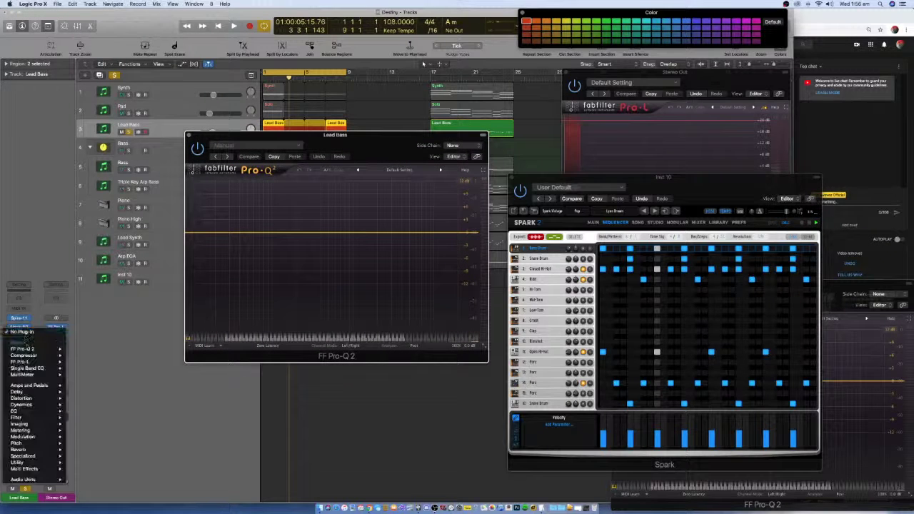
left_click(81, 368)
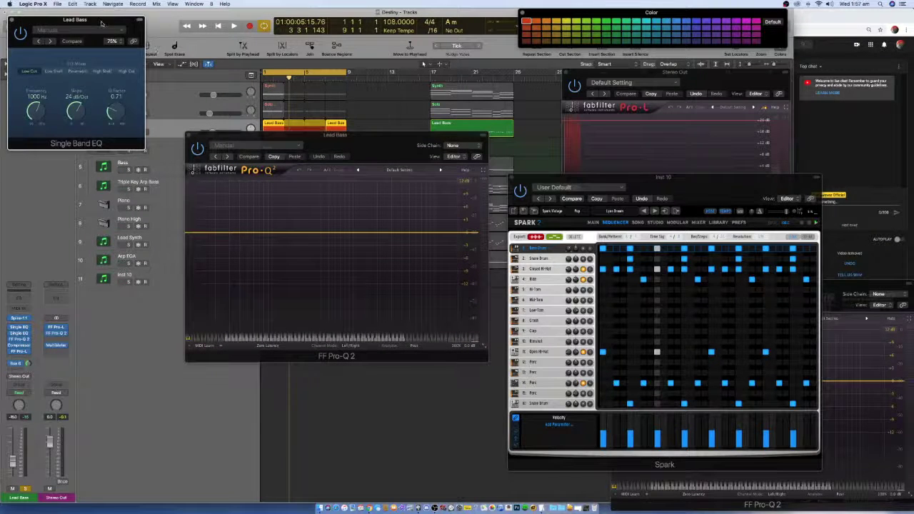
left_click_drag(101, 23, 301, 27)
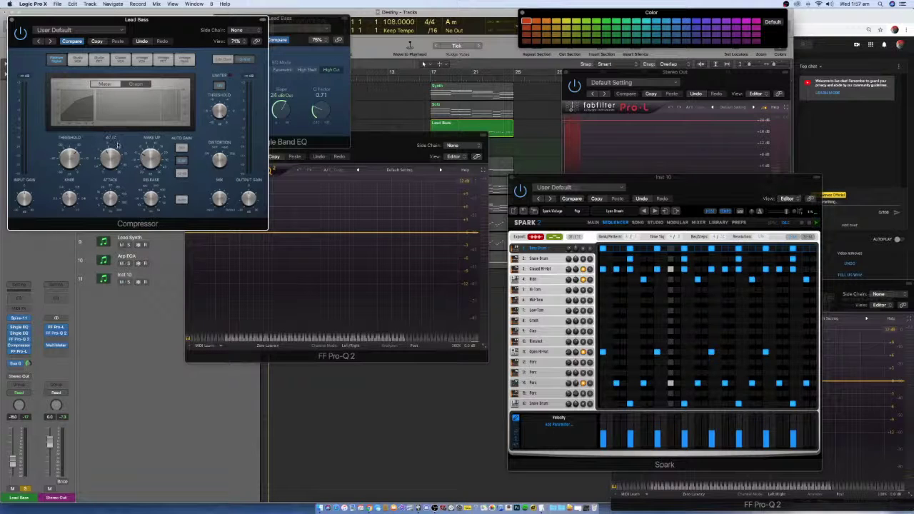
- Close Lead Bass's Compressor, review its Pro-L limiter and close that window too
left_click(12, 21)
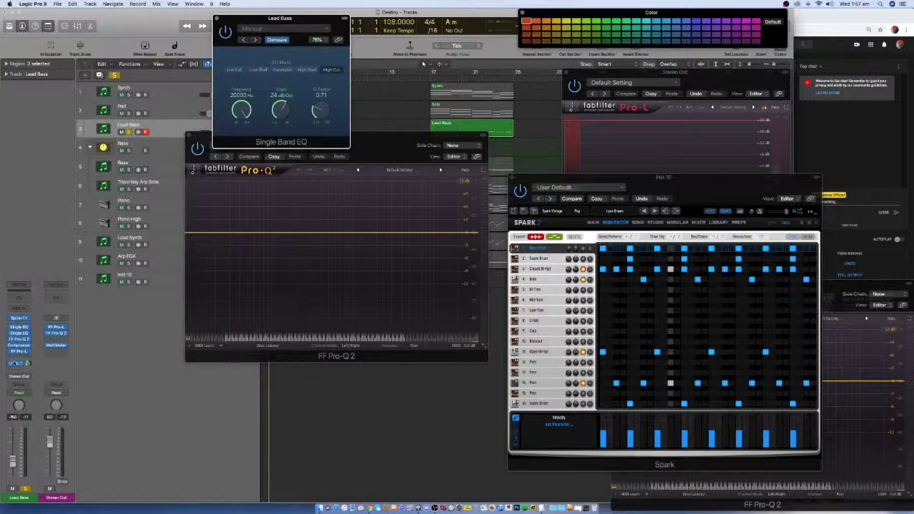
left_click(20, 351)
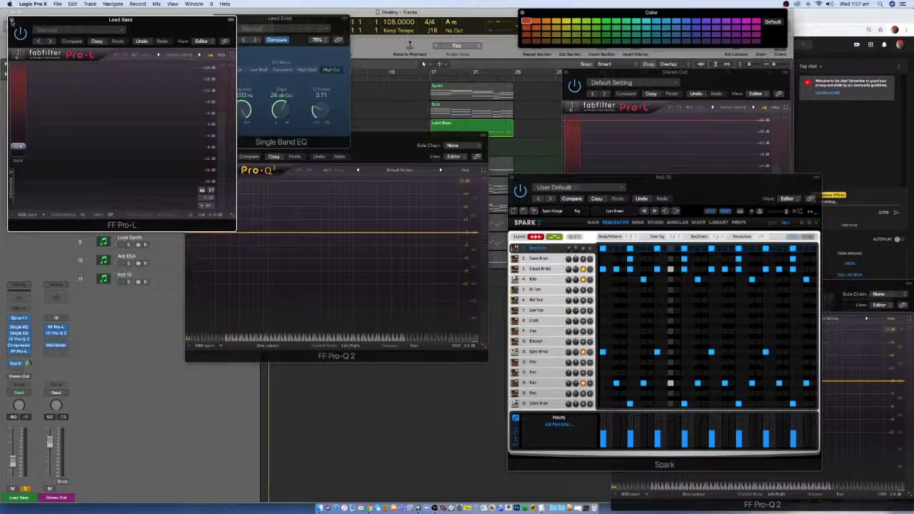
left_click(12, 22)
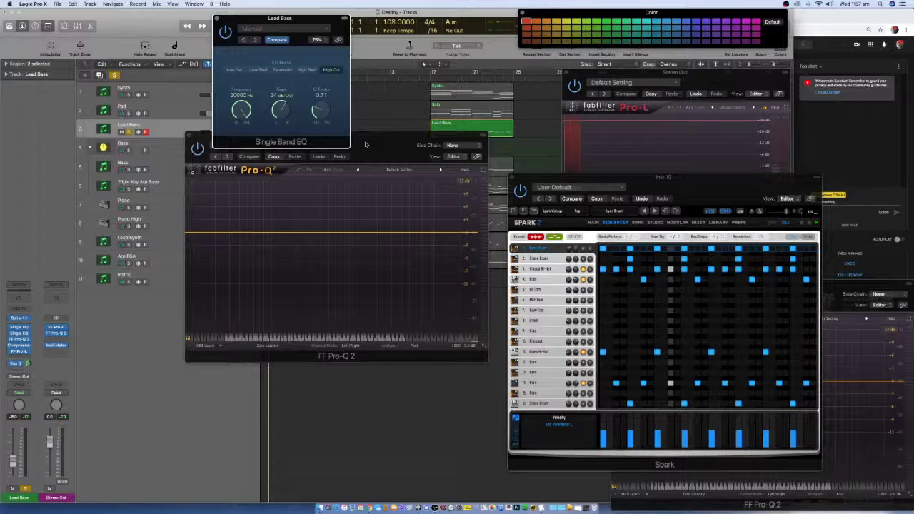
- Separate the two Lead Bass EQ windows, set the high cut frequency to 500 Hz and solo the Bass stack
left_click_drag(365, 143, 370, 178)
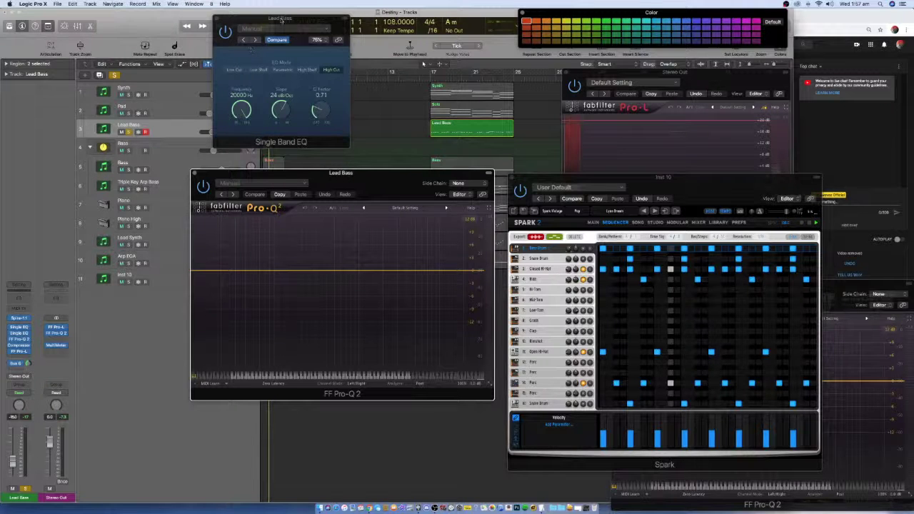
left_click_drag(280, 19, 332, 36)
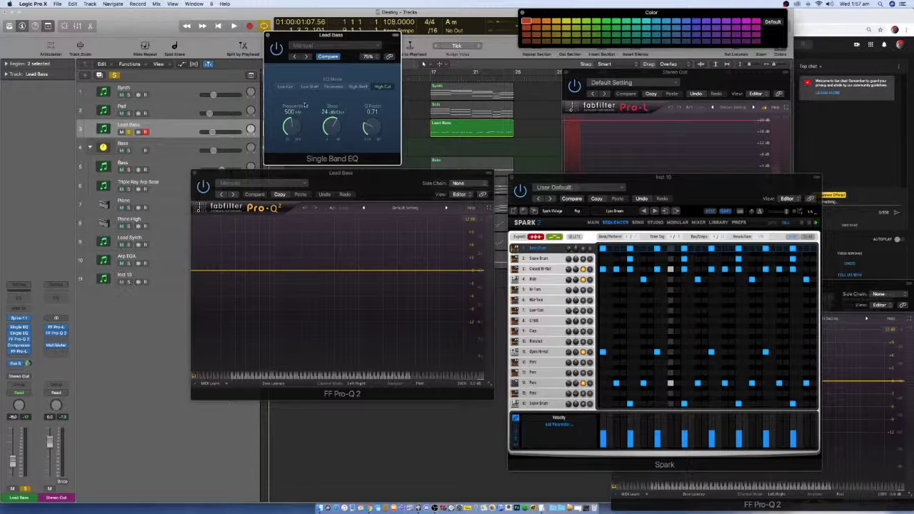
left_click(160, 148)
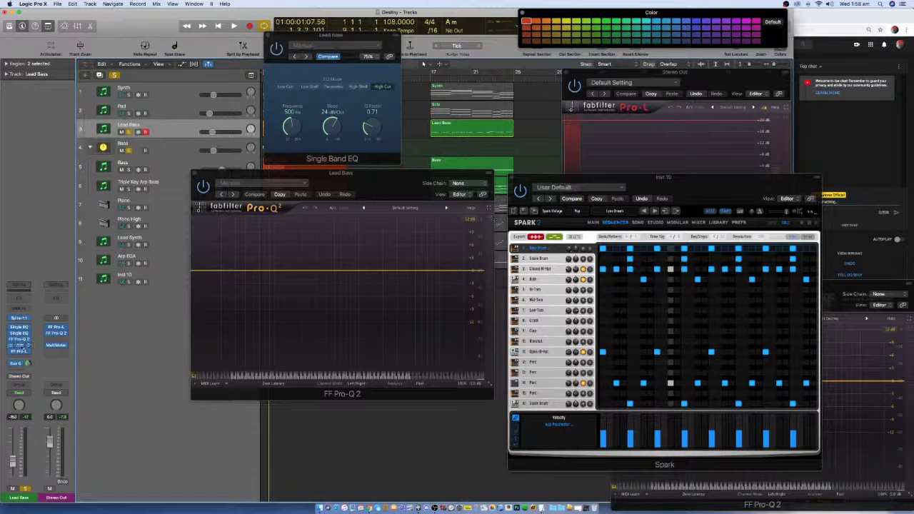
- Review the Compressor on Lead Bass, close it and return to the Pro-Q 2 window
left_click(20, 347)
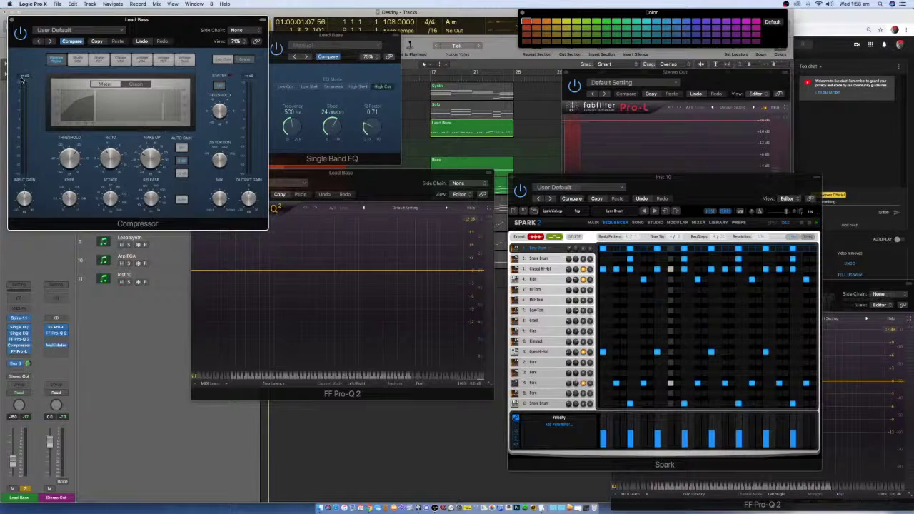
left_click(370, 183)
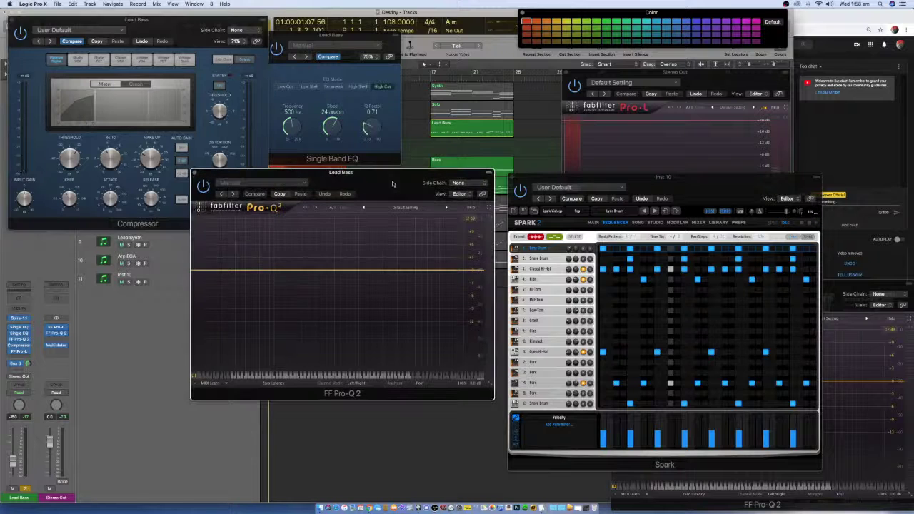
left_click(36, 111)
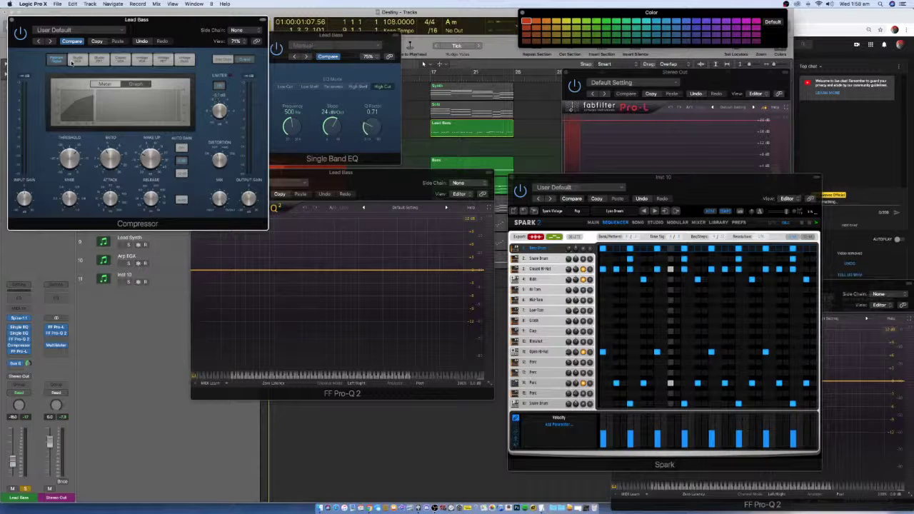
left_click(12, 21)
left_click(383, 183)
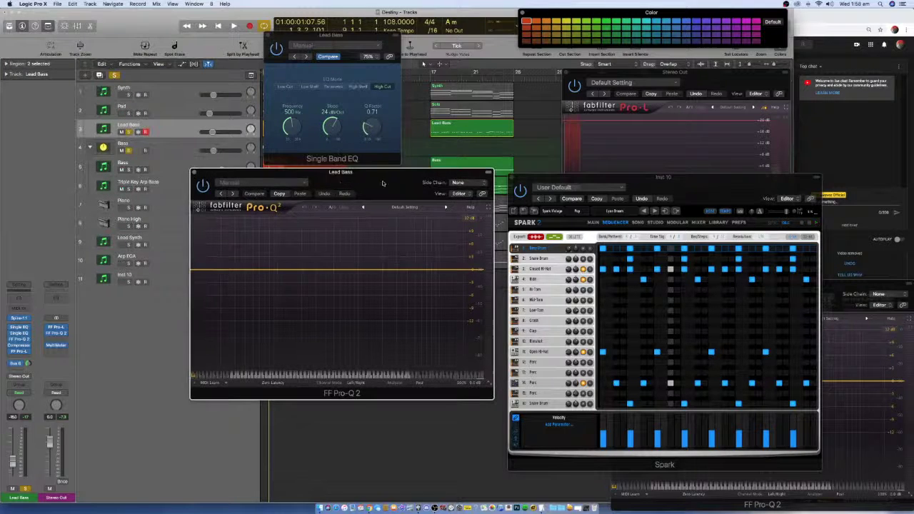
- Play the section, raise Lead Bass's high cut frequency to 670 Hz, stop playback and close the Single Band EQ window
key("space")
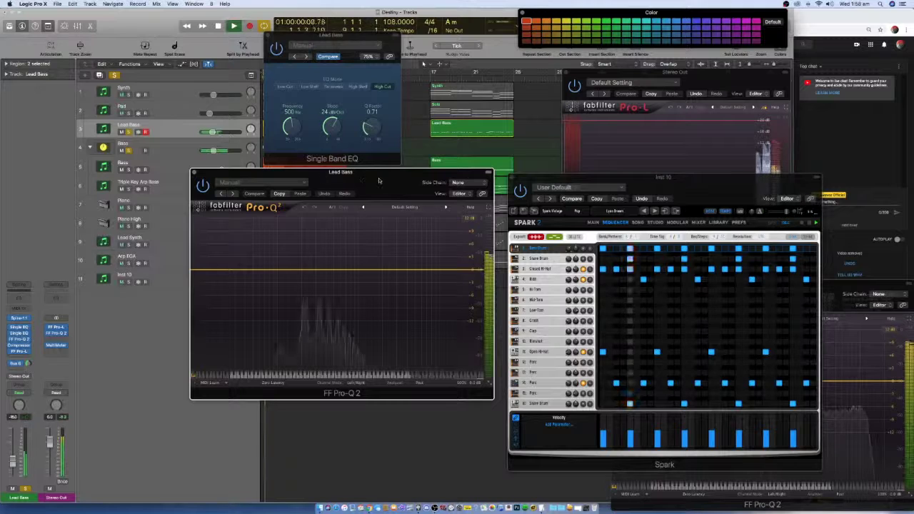
left_click(292, 127)
mouse_move(292, 127)
left_mouse_down()
mouse_move(286, 69)
mouse_move(290, 125)
left_mouse_up()
key("space")
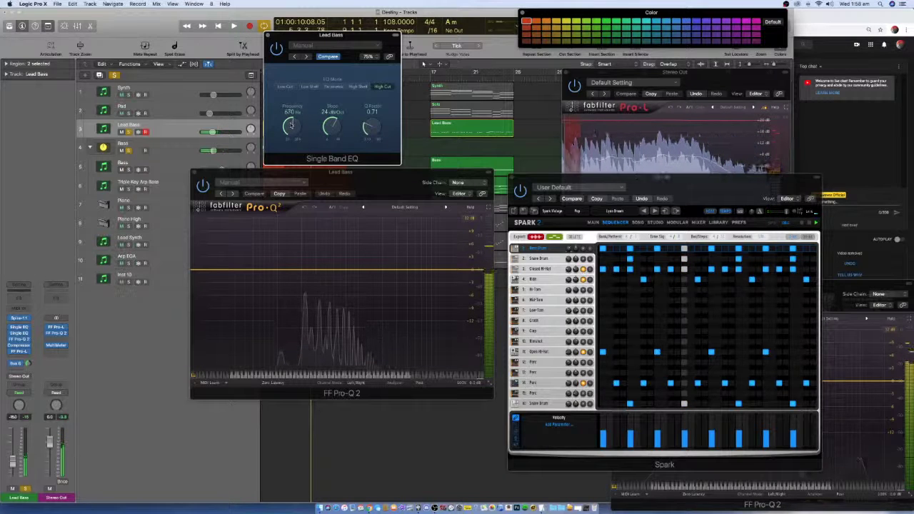
key("super+w")
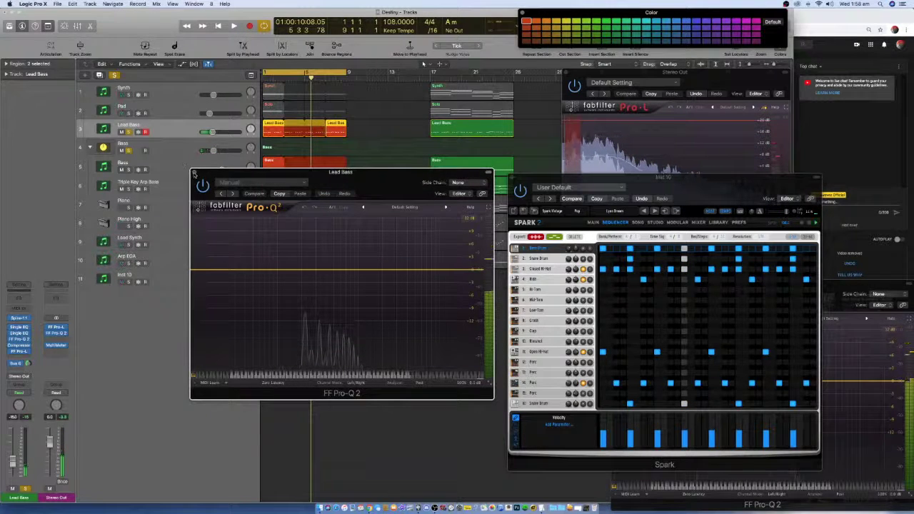
- Close Lead Bass's Pro-Q 2 window, solo Inst 10 with the bass tracks, start playback and move the Spark window beside the master plug-ins
left_click(194, 173)
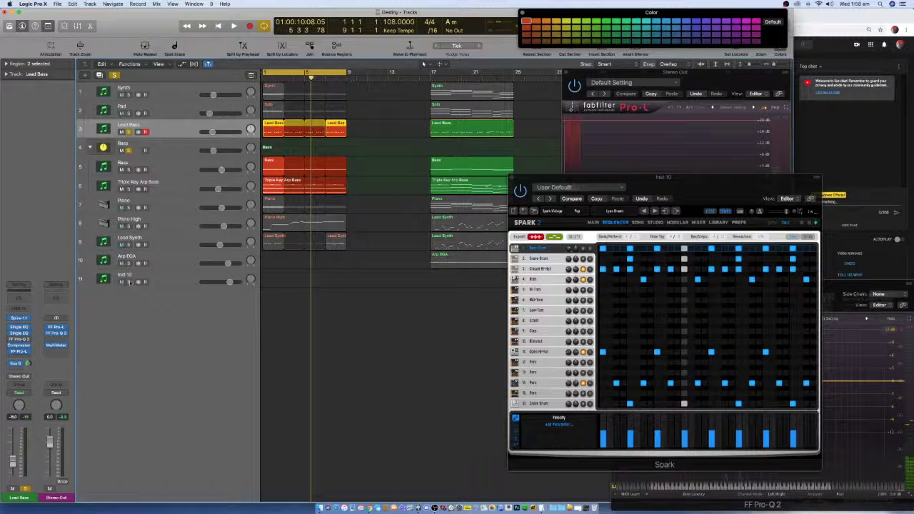
left_click(156, 279)
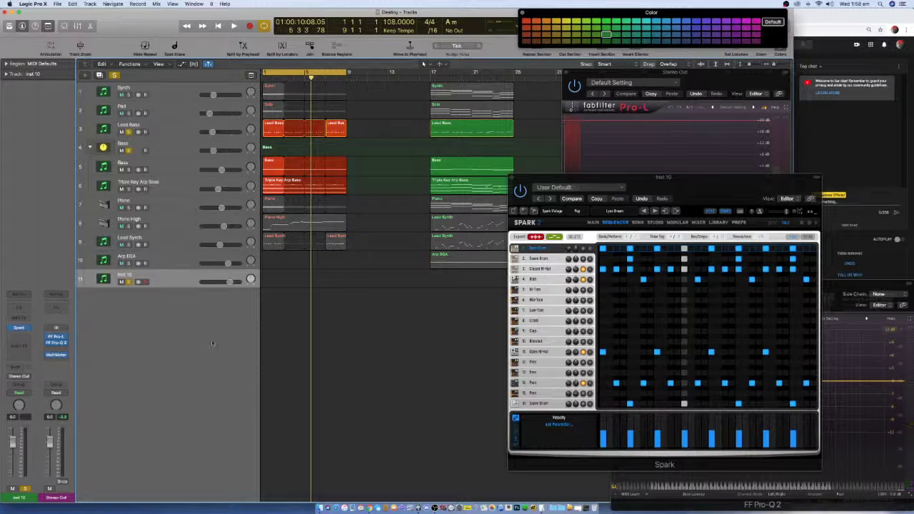
key("Return")
key("space")
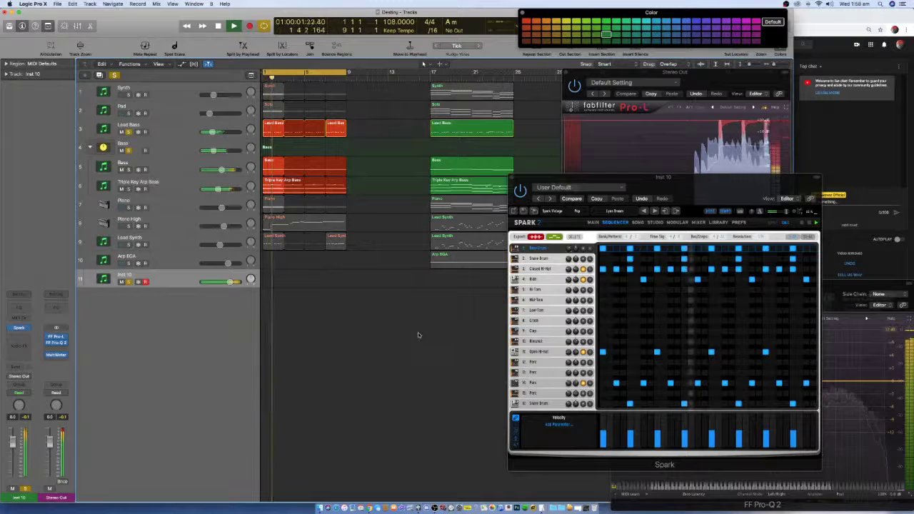
left_click_drag(679, 191, 496, 201)
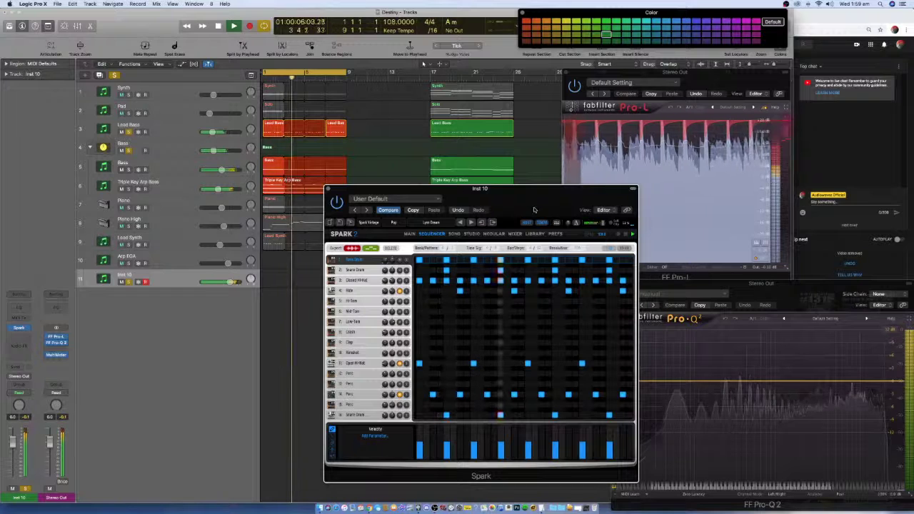
- Fill all 16 Closed Hi-Hat steps, unmute Ride and set its hits on steps 2, 5, 8, 12 and 15 while auditioning
left_click(363, 280)
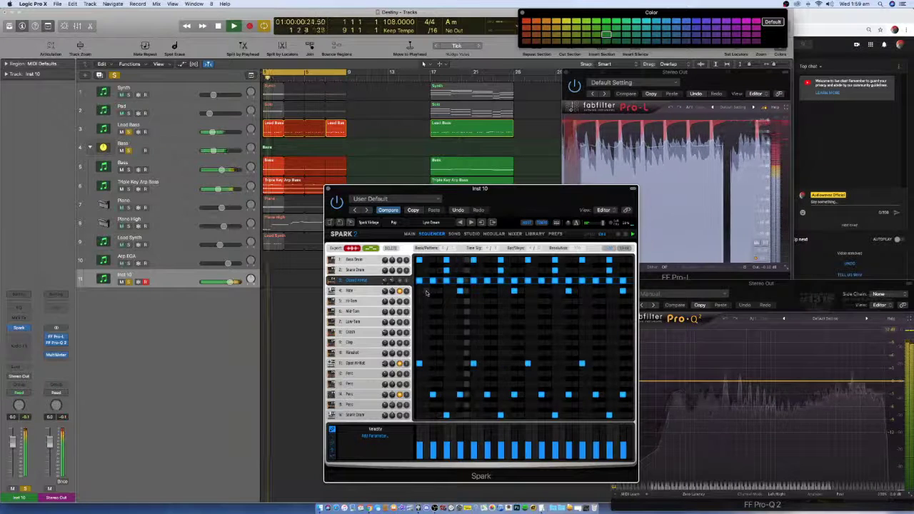
left_click(433, 290)
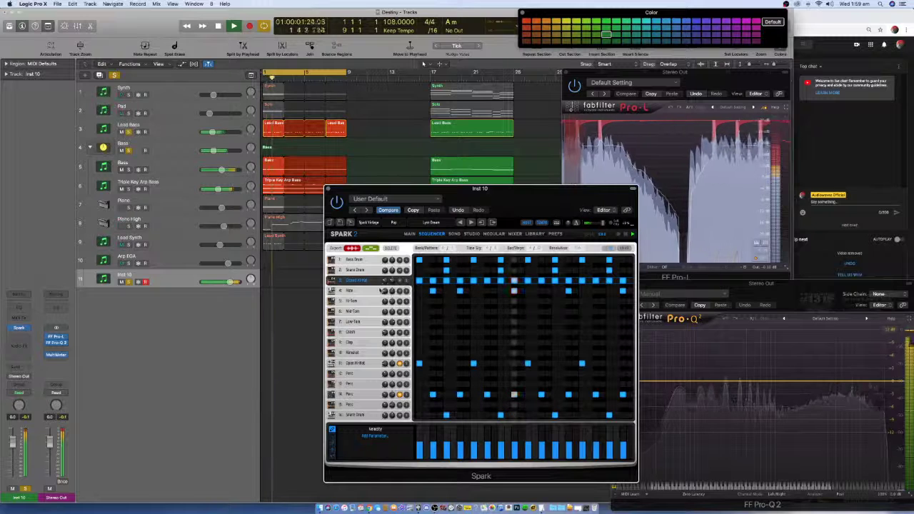
mouse_move(402, 281)
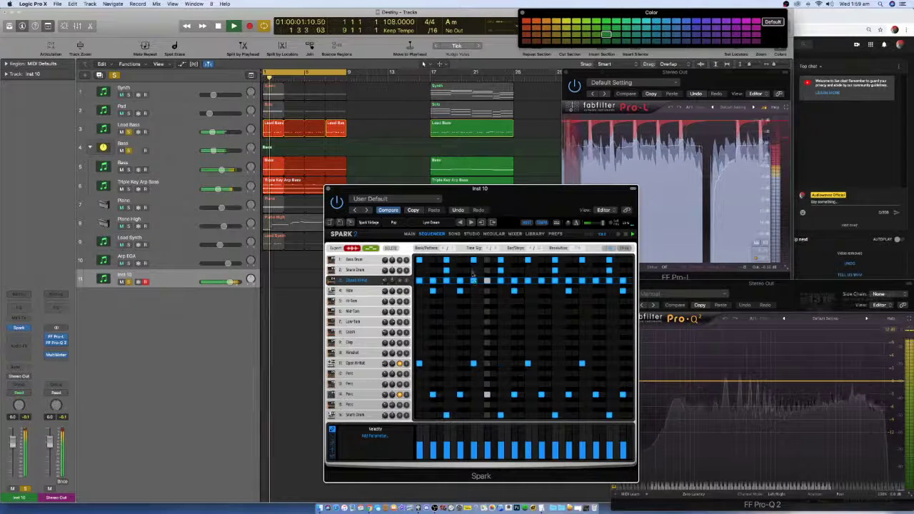
key("space")
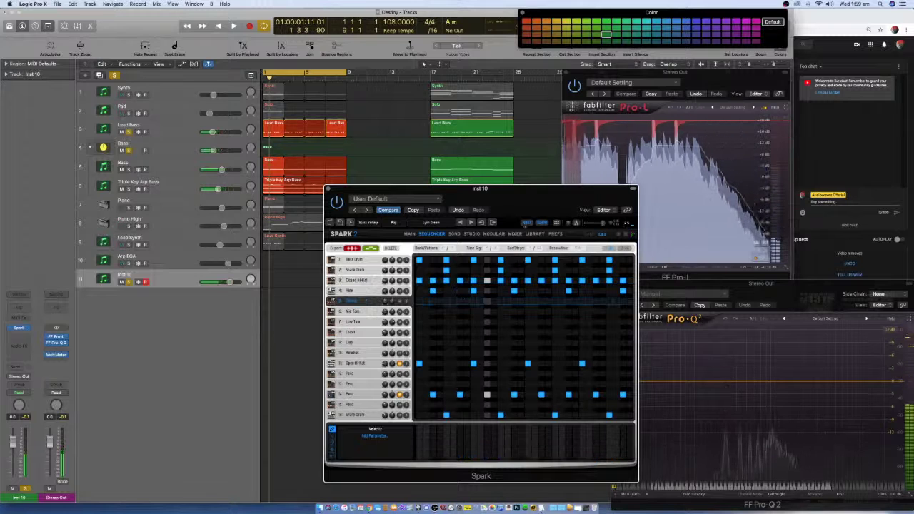
key("space")
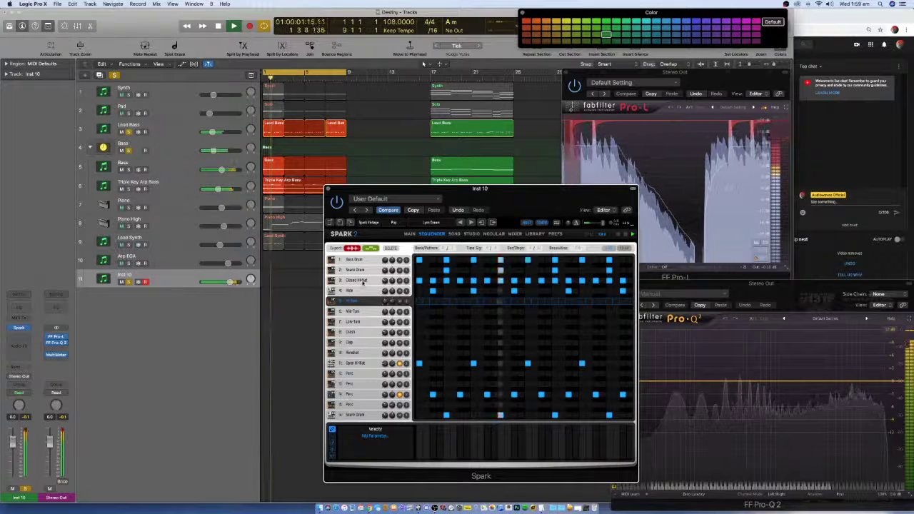
left_click(374, 290)
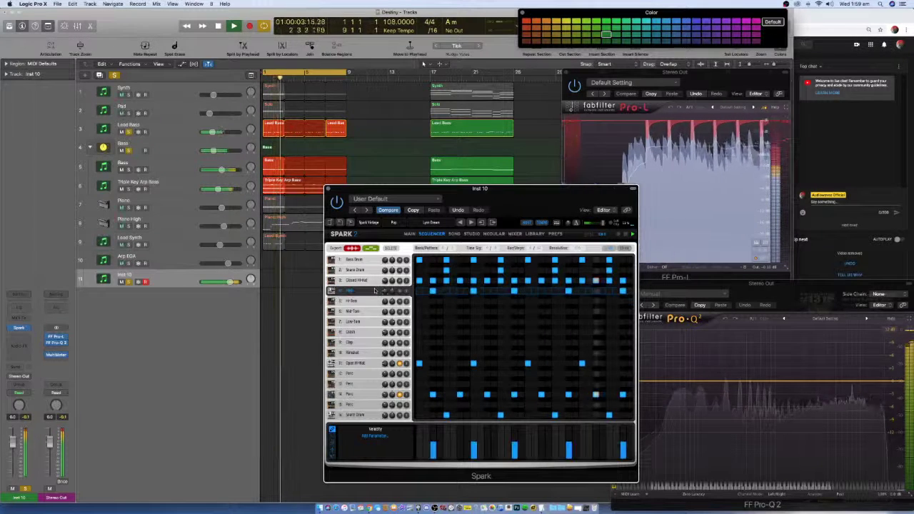
left_click(608, 291)
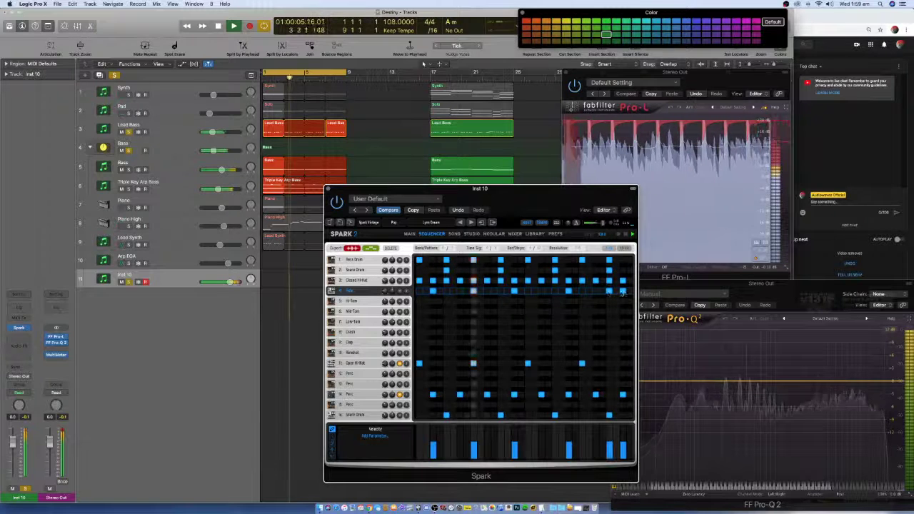
left_click(623, 292)
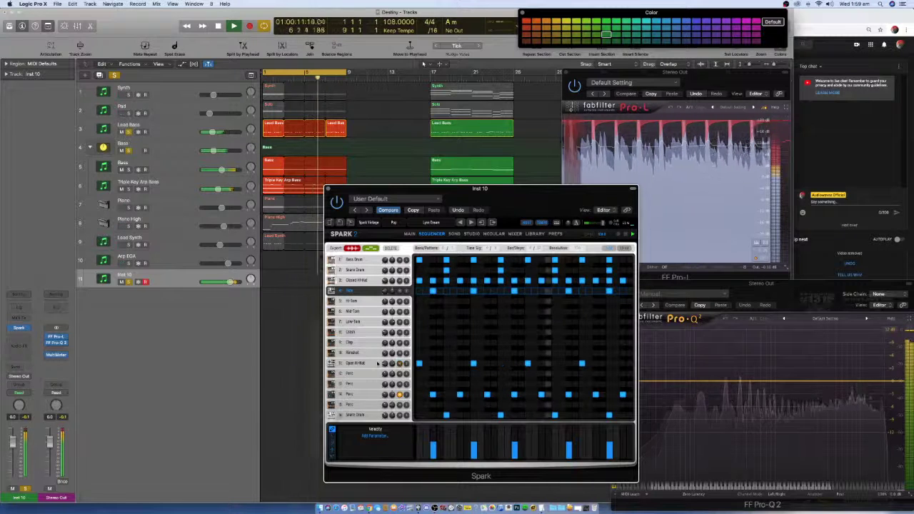
- Unmute Open Hi-Hat, move its hits to steps 3, 7, 11 and 15, and lower its volume
mouse_move(391, 364)
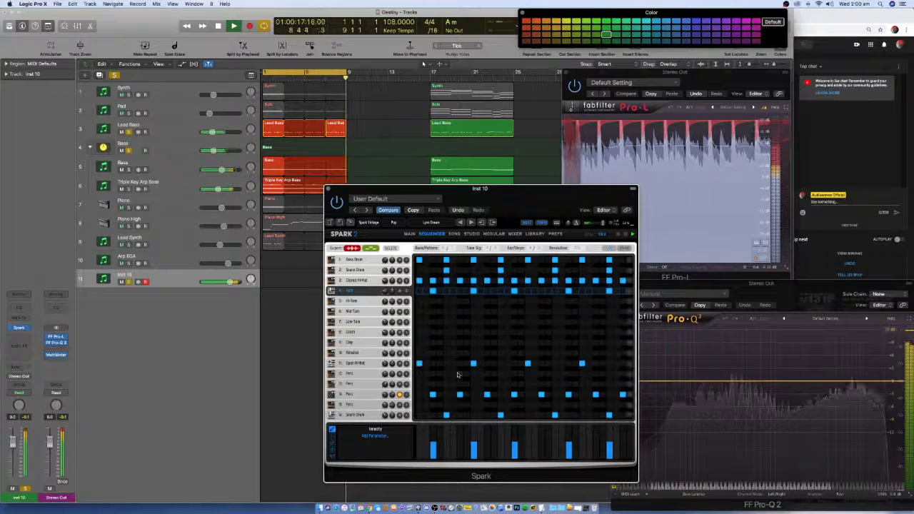
left_click(419, 362)
left_click(446, 363)
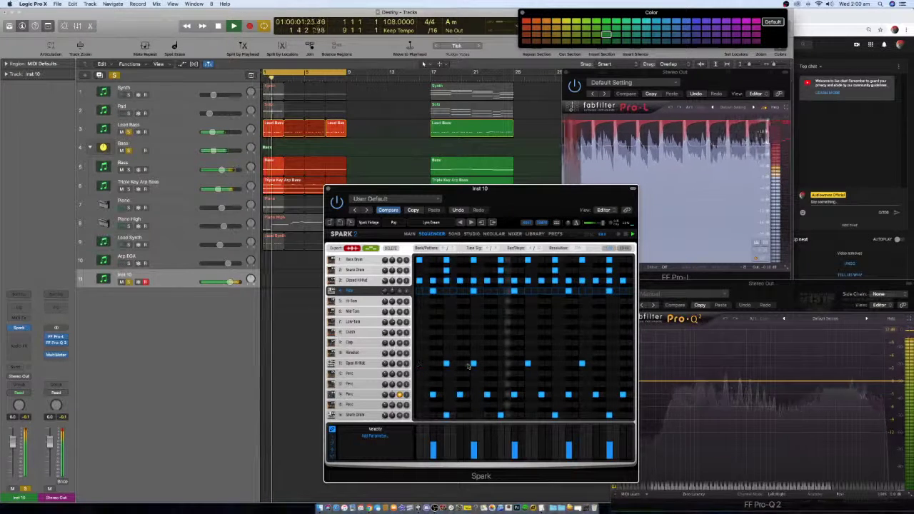
left_click(473, 363)
left_click(501, 362)
left_click(528, 362)
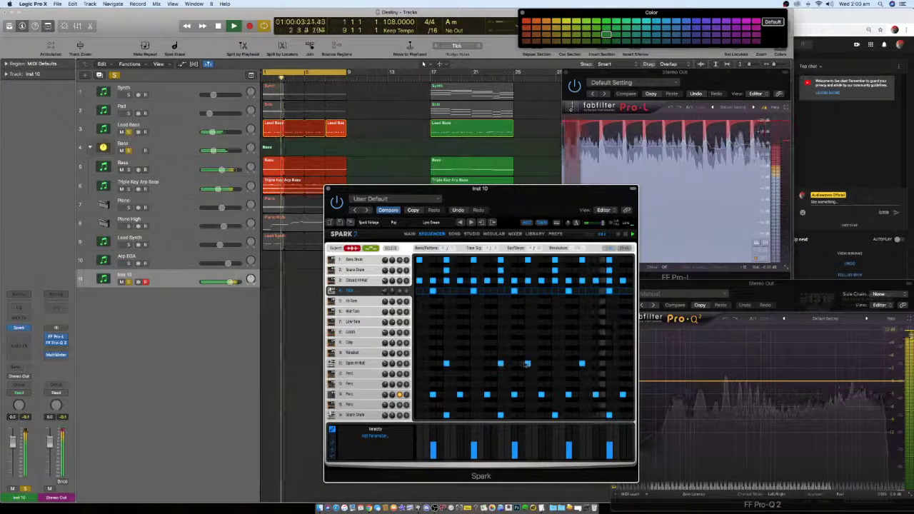
left_click(555, 363)
left_click(582, 363)
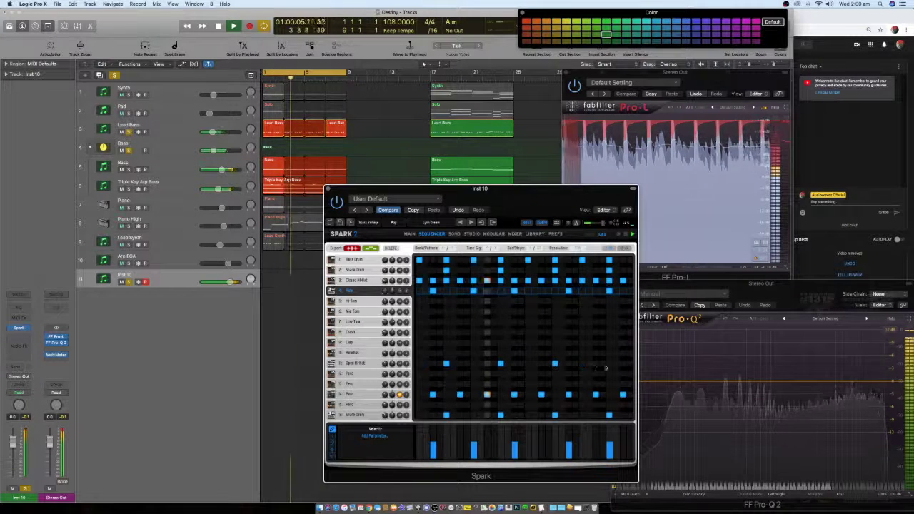
left_click(609, 363)
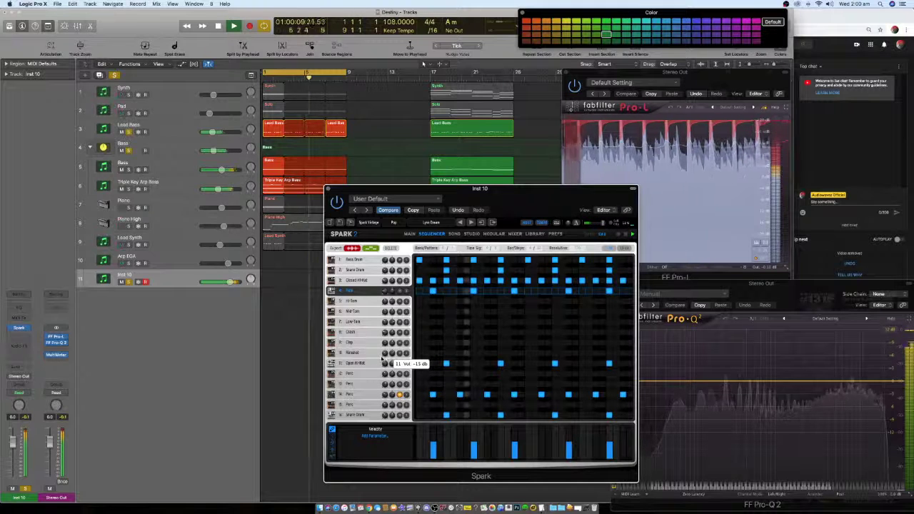
left_click_drag(382, 360, 380, 364)
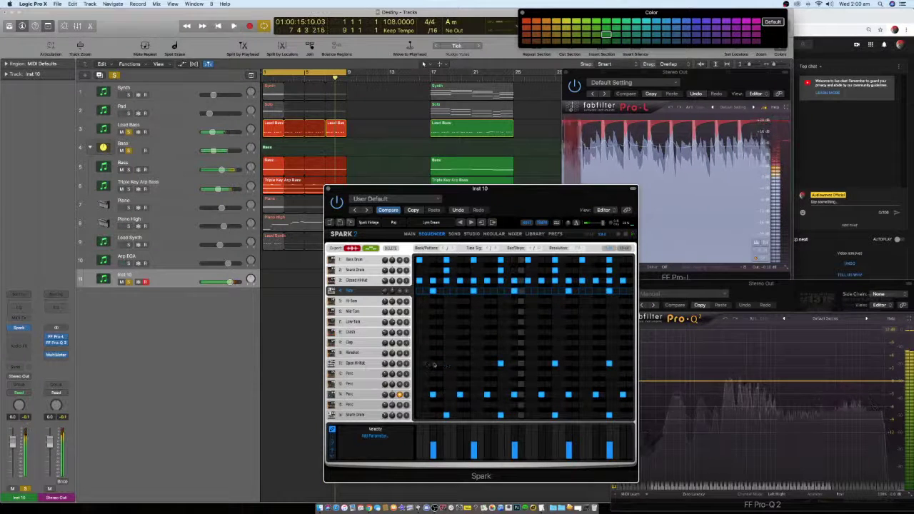
- Try the first Open Hi-Hat hit on step 2 and on step 1, auditioning each placement
left_click(433, 365)
key("space")
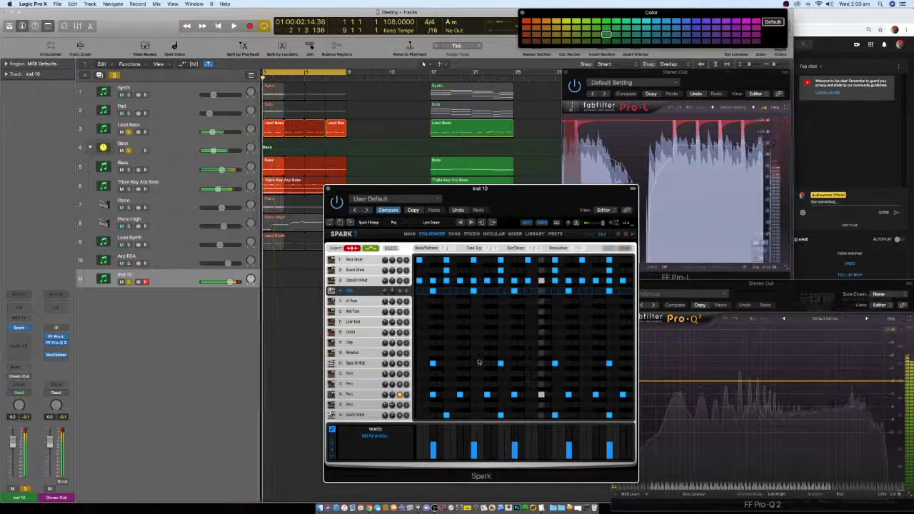
left_click(433, 363)
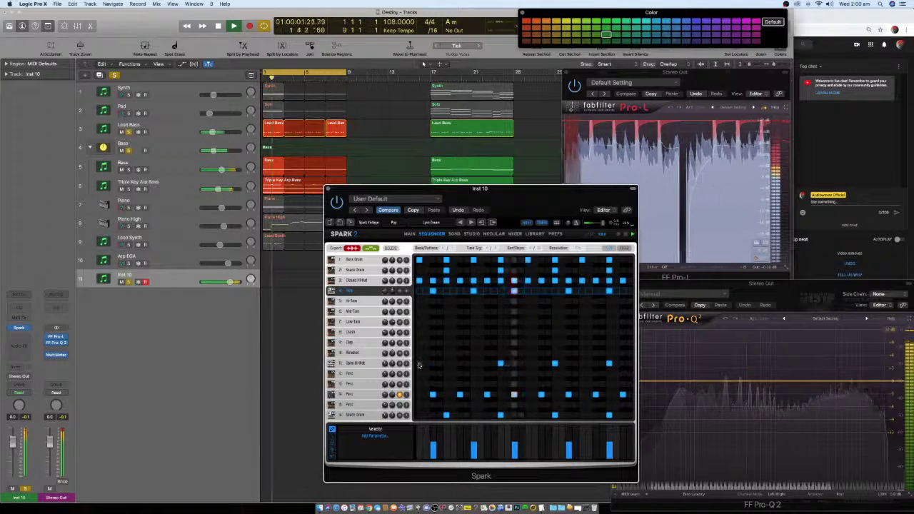
left_click(419, 363)
key("space")
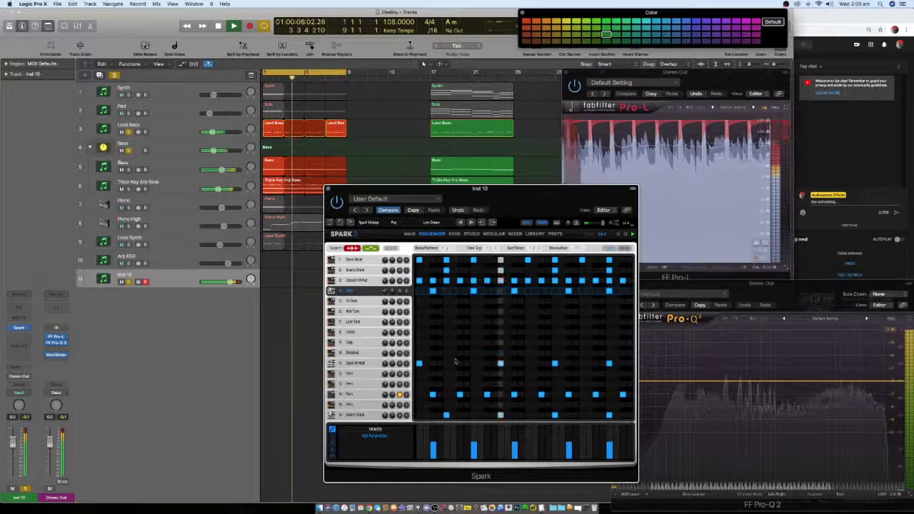
left_click(419, 365)
key("space")
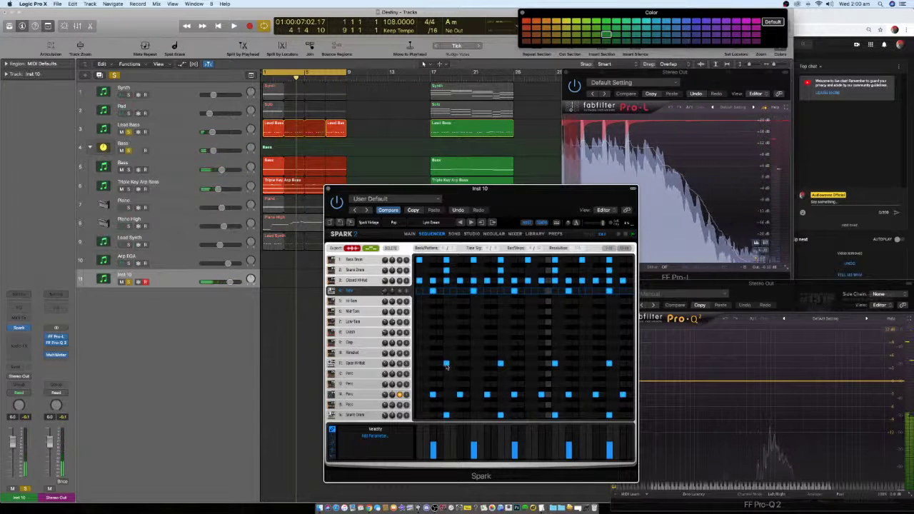
- Add an Open Hi-Hat hit on step 16 and a hit on step 9 of Perc row 14, unmuting that Perc row
key("space")
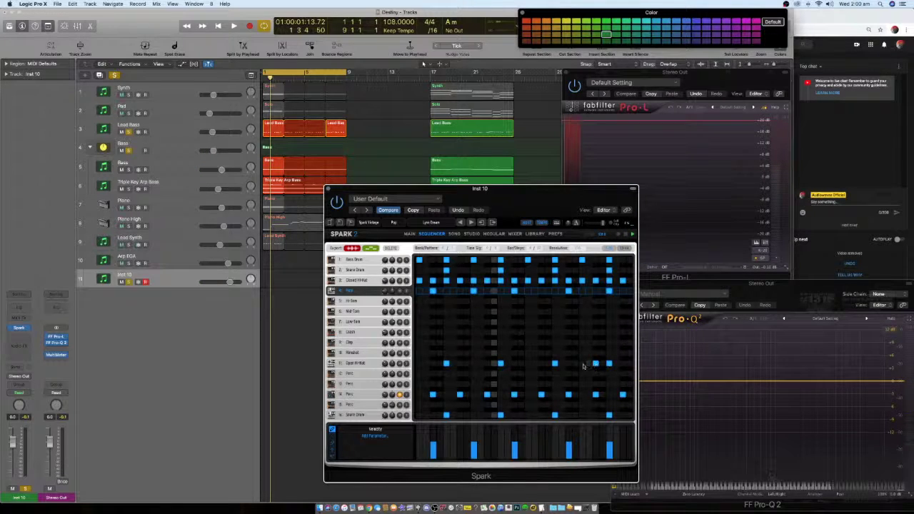
key("space")
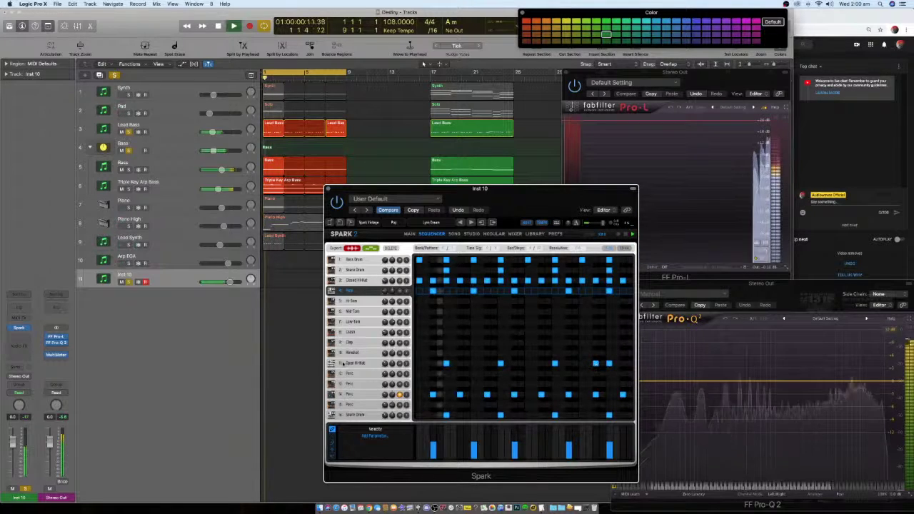
left_click(595, 364)
left_click(622, 364)
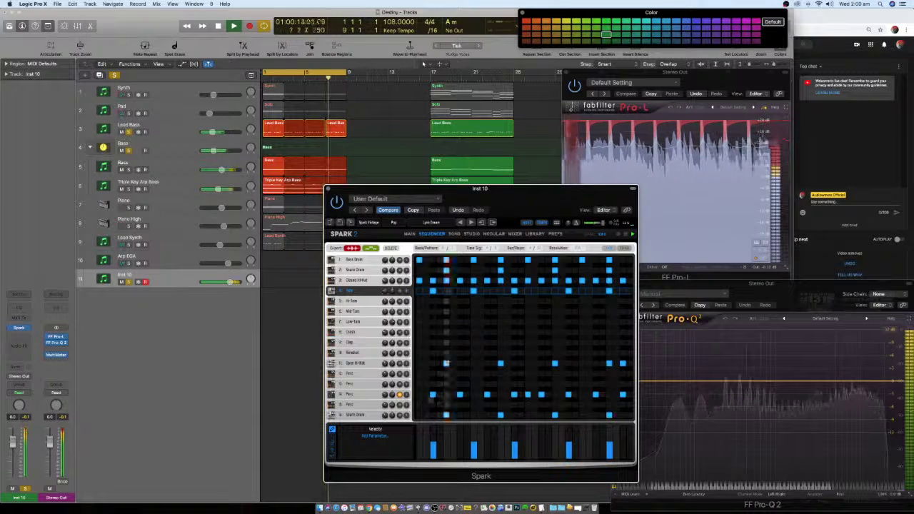
left_click(398, 395)
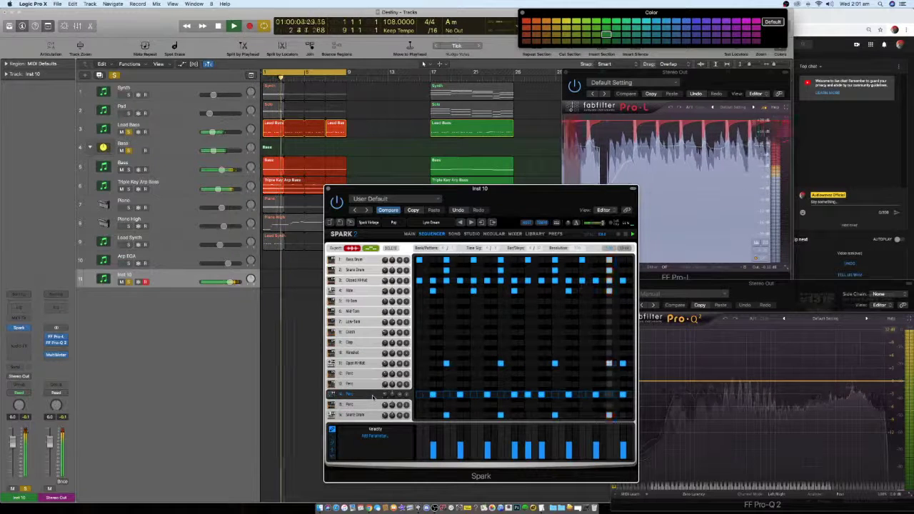
- Leave only Inst 10 soloed, add Rimshot hits on steps 7 and 15, and lower the Rimshot volume
left_click(242, 328)
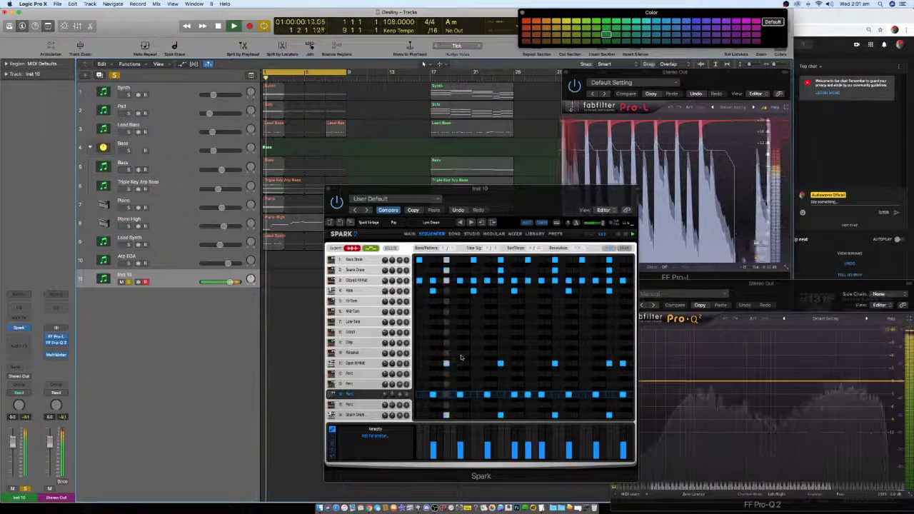
left_click(501, 352)
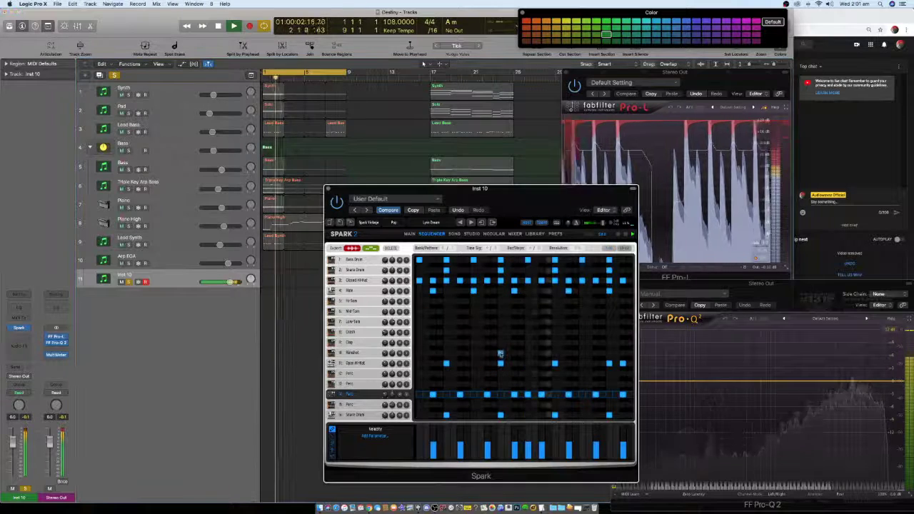
left_click(609, 352)
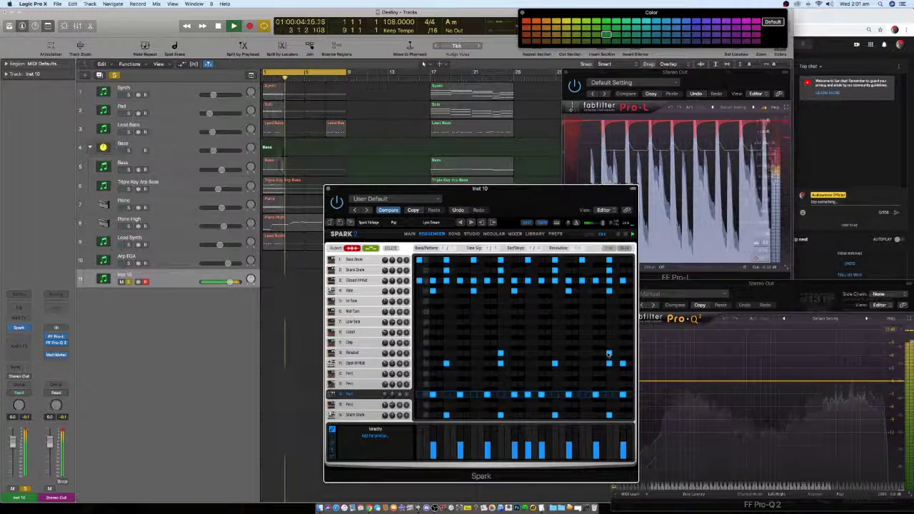
left_click(366, 353)
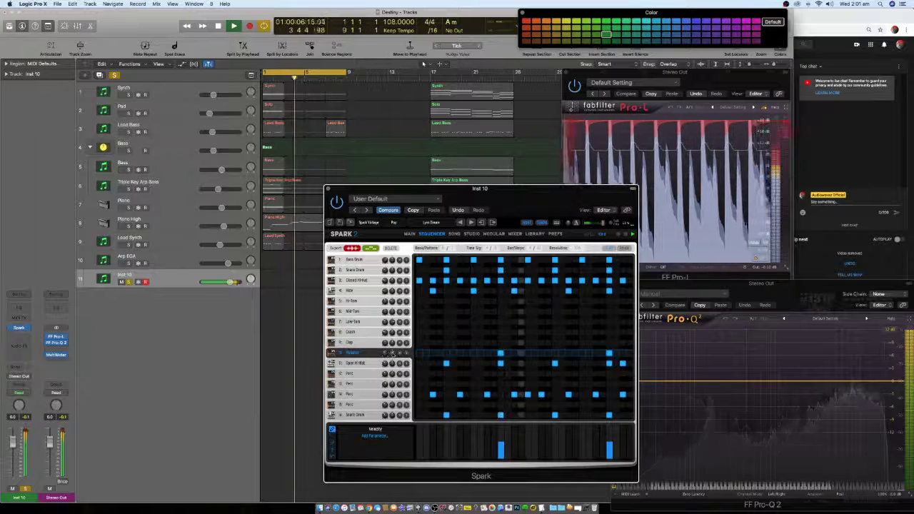
mouse_move(386, 354)
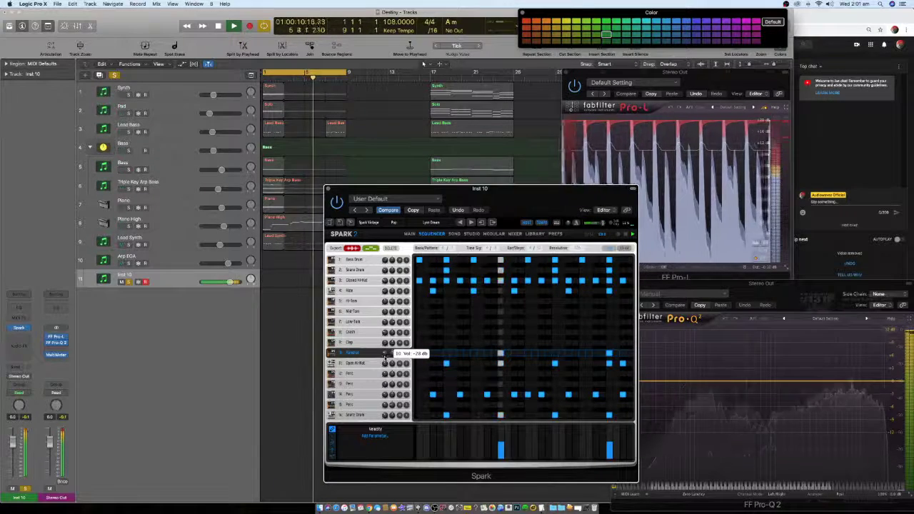
left_click_drag(384, 355, 385, 364)
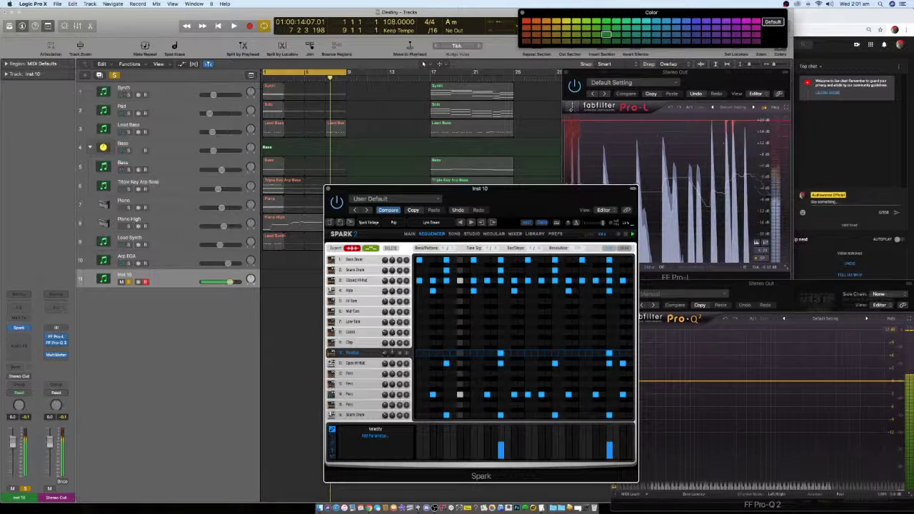
- Add hits on steps 7 and 15 to the Clap row and Perc rows 12 and 13, and lower the Clap volume
left_click(351, 332)
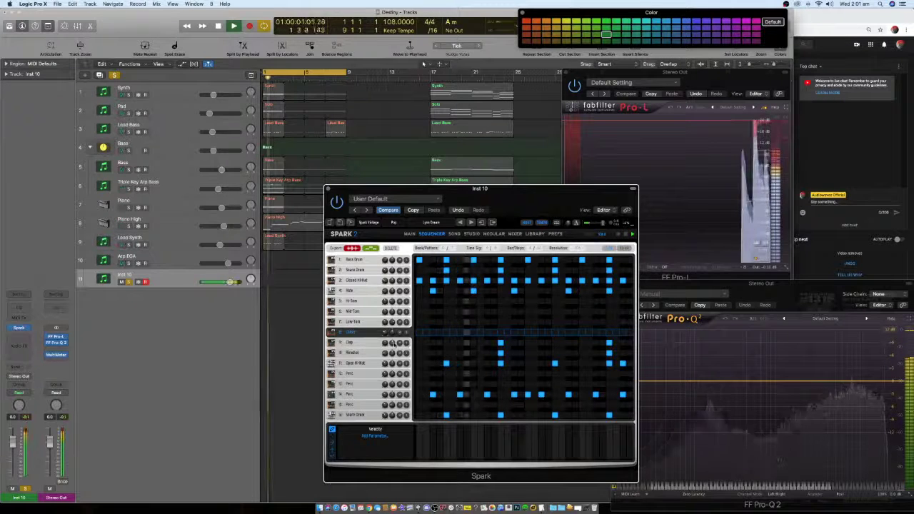
left_click_drag(384, 343, 385, 363)
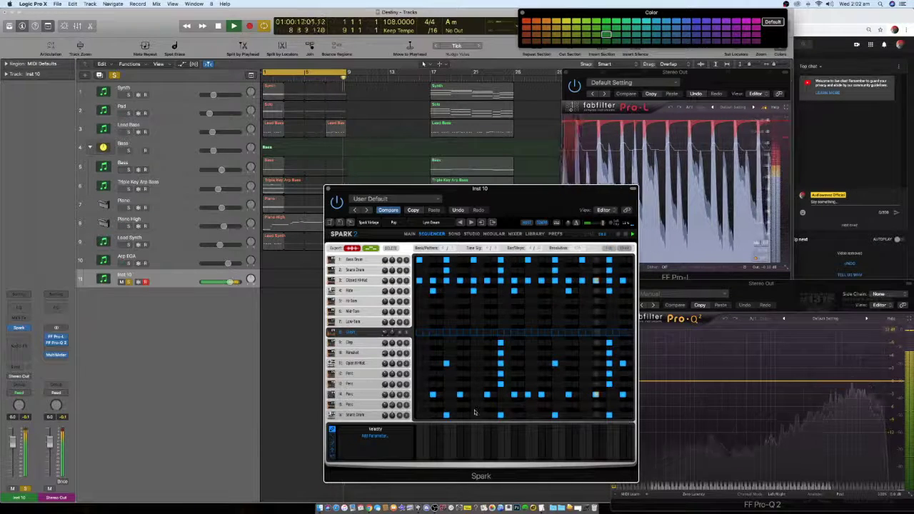
- Lower the volume of Perc row 13, try its hits on steps 3, 8, 11 and 16, and stop playback
mouse_move(397, 386)
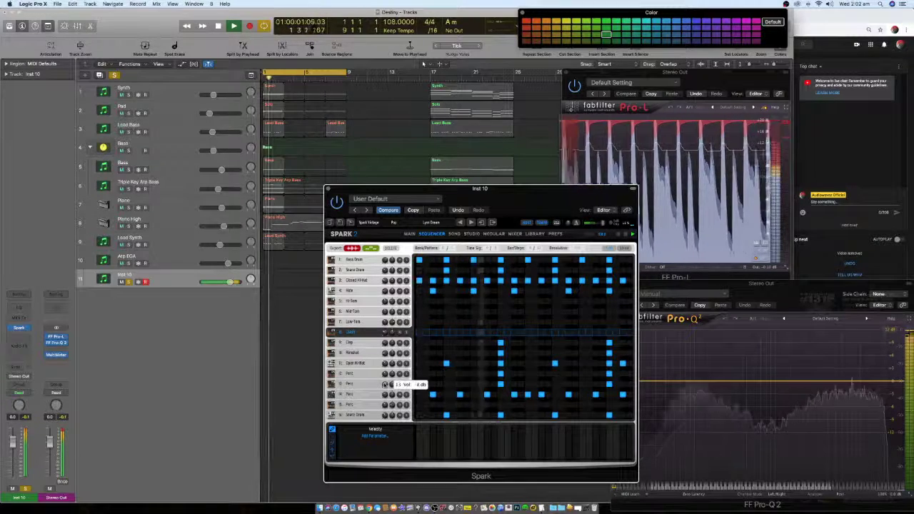
mouse_move(382, 391)
left_mouse_down()
mouse_move(383, 406)
mouse_move(384, 386)
left_mouse_up()
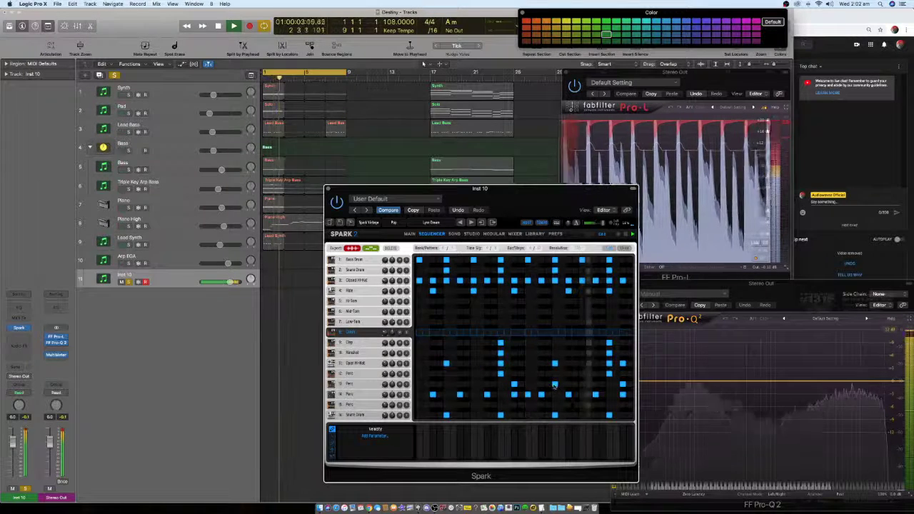
mouse_move(386, 384)
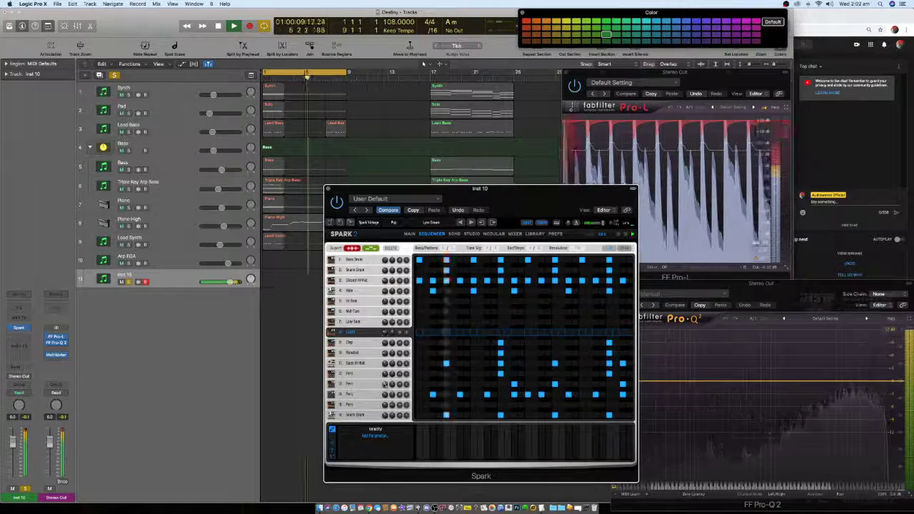
left_click(446, 384)
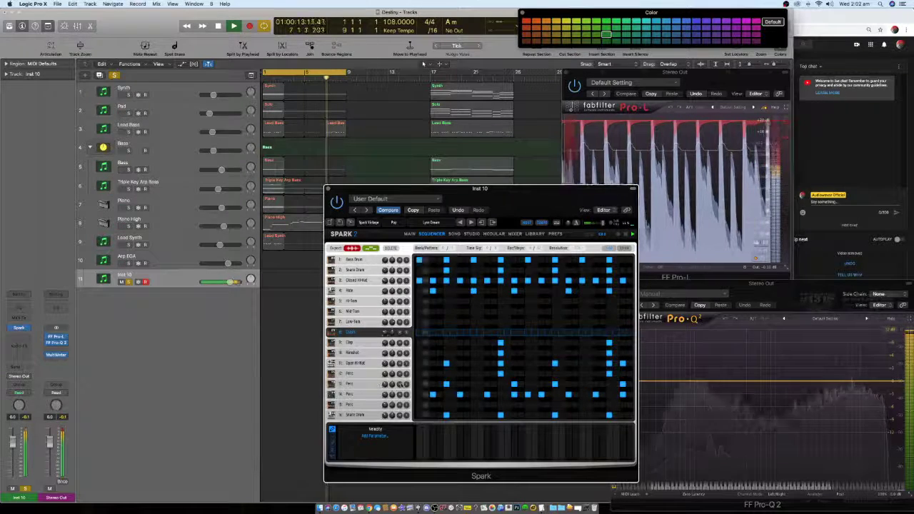
left_click(474, 385)
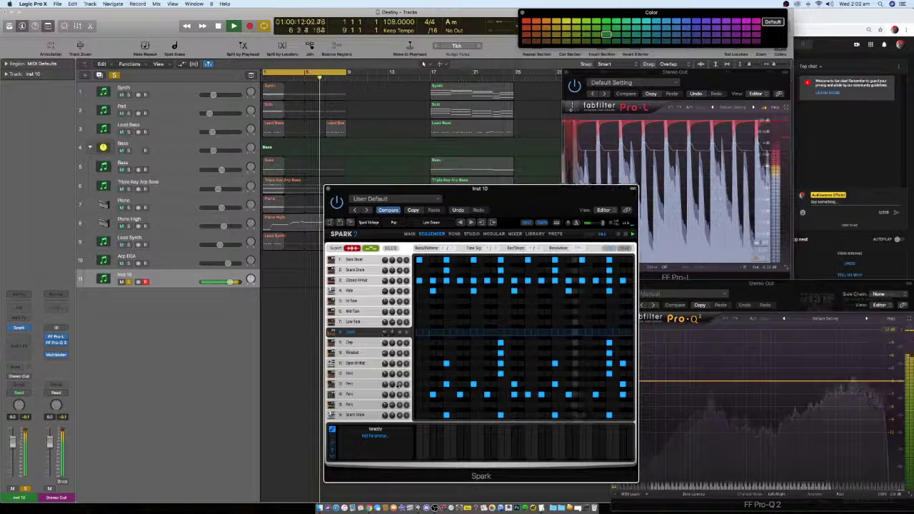
key("space")
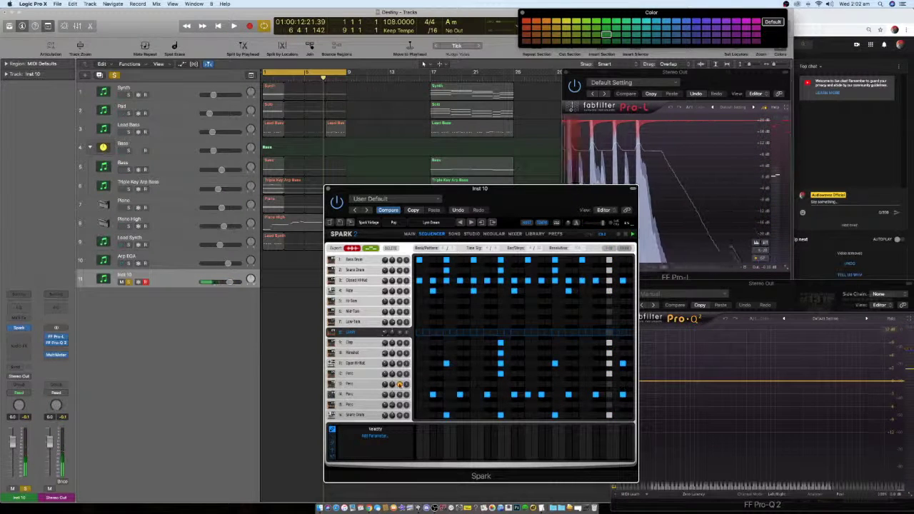
- Solo and audition Perc row 13, and open its instrument in the Studio view
left_click(332, 384)
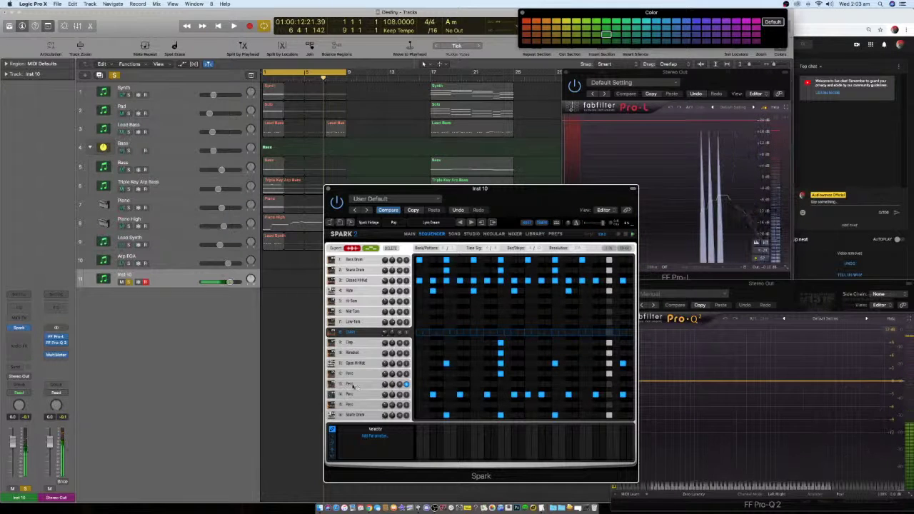
left_click(352, 386)
left_click(471, 234)
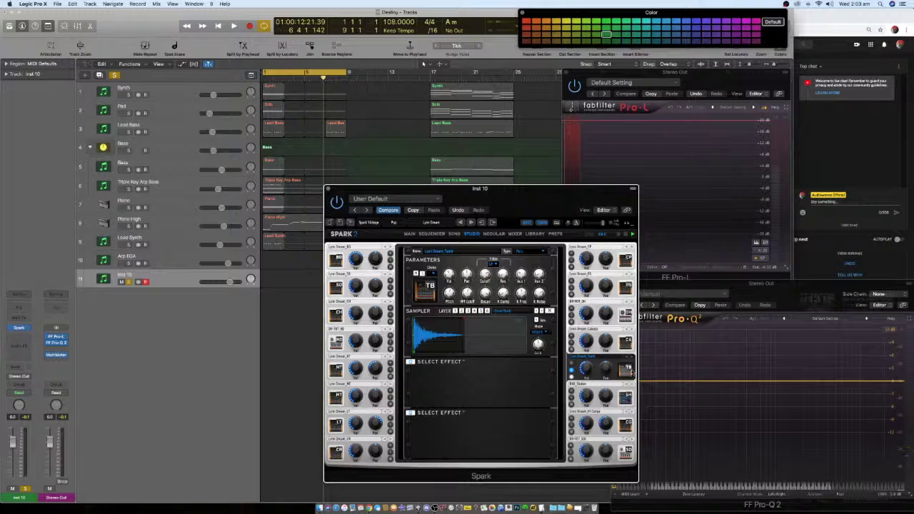
- Try percussion sounds from the HIPHOP Expansion Pack on the Perc 13 pad, auditioning each one
left_click(592, 357)
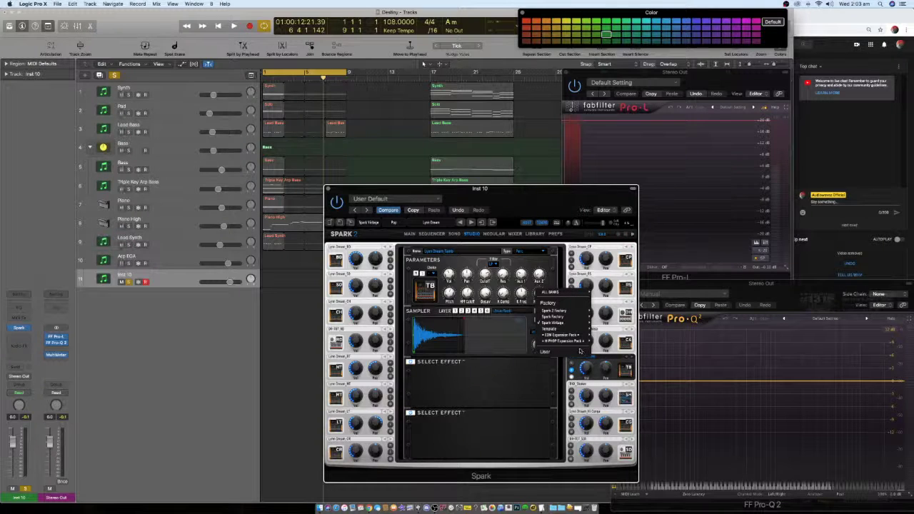
mouse_move(573, 342)
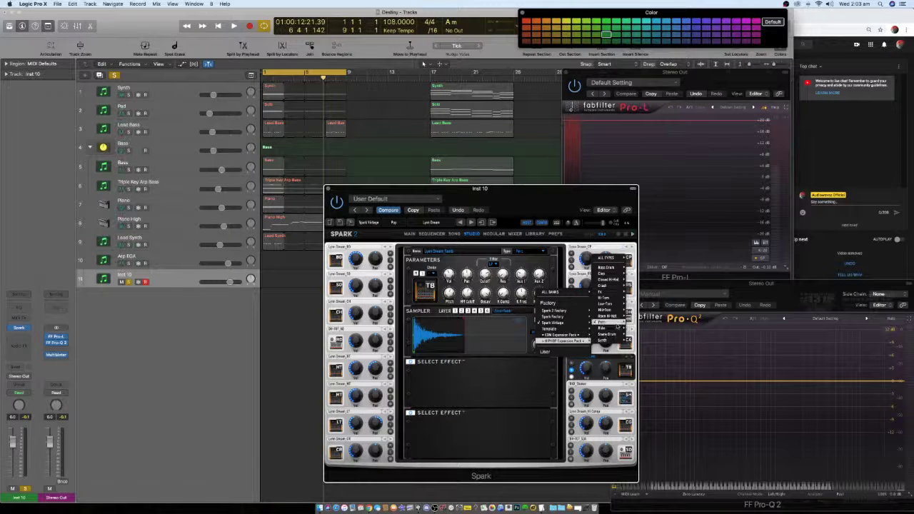
left_click(645, 297)
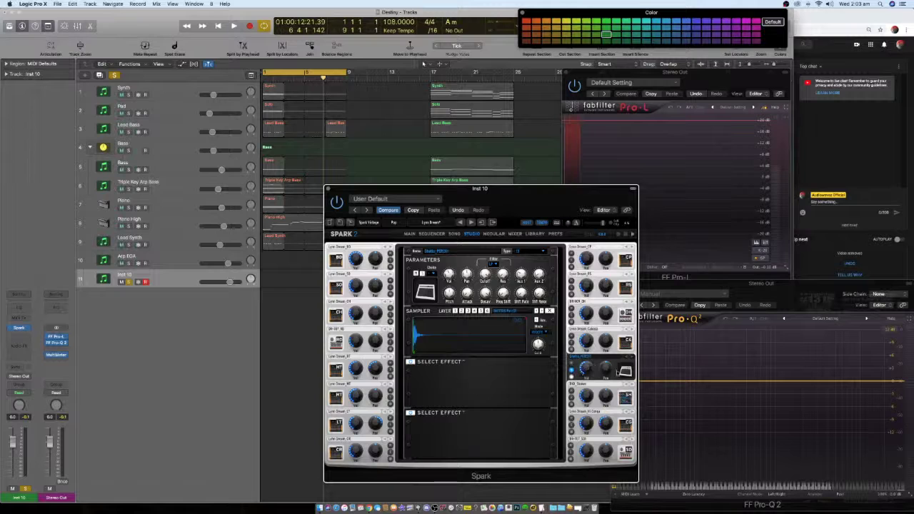
left_click(629, 373)
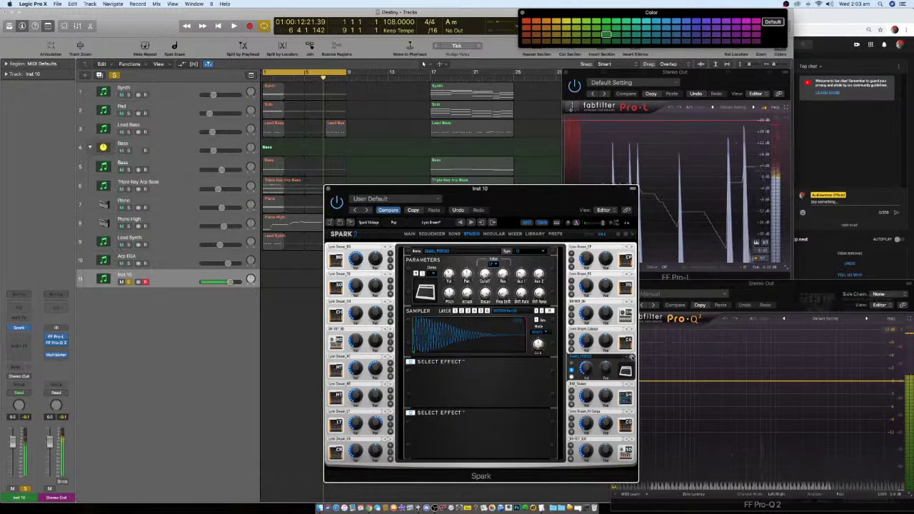
left_click(632, 357)
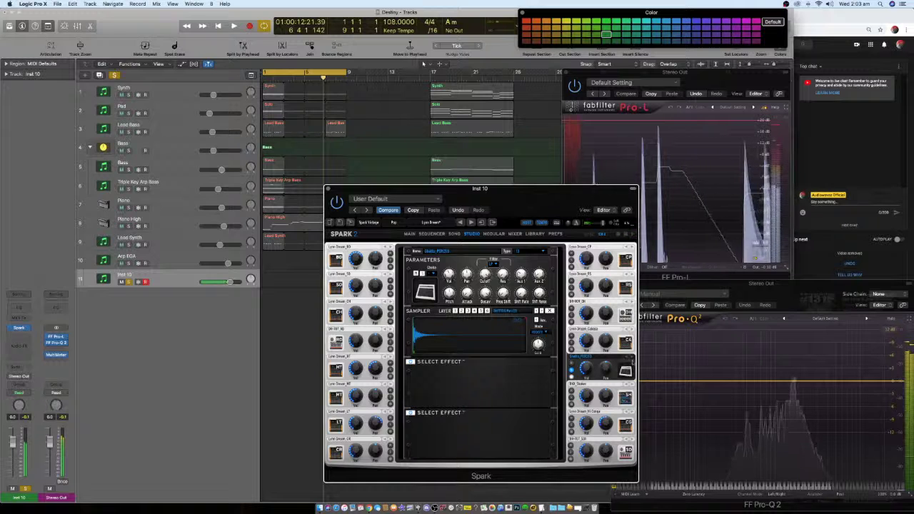
left_click(626, 371)
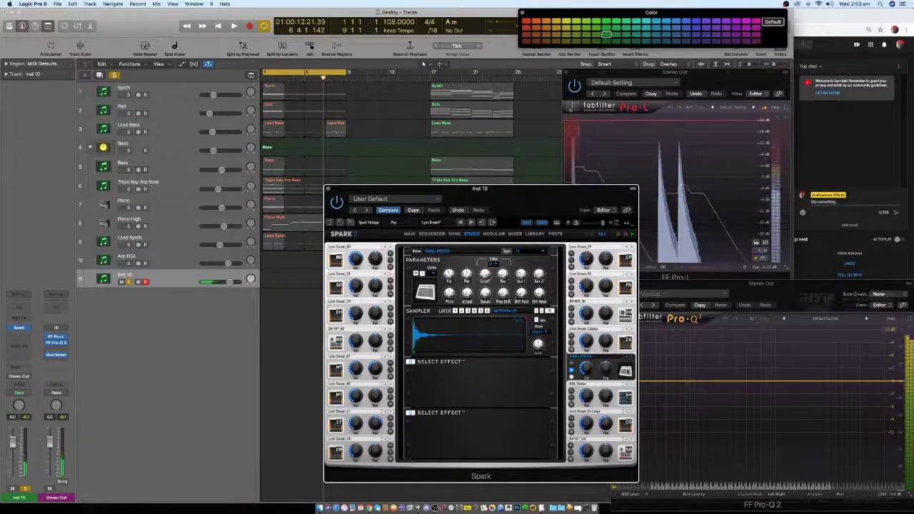
- Load the Spark Vintage percussion sound Micro Pops_Guiro2 on the Perc 13 pad and audition it
left_click(585, 355)
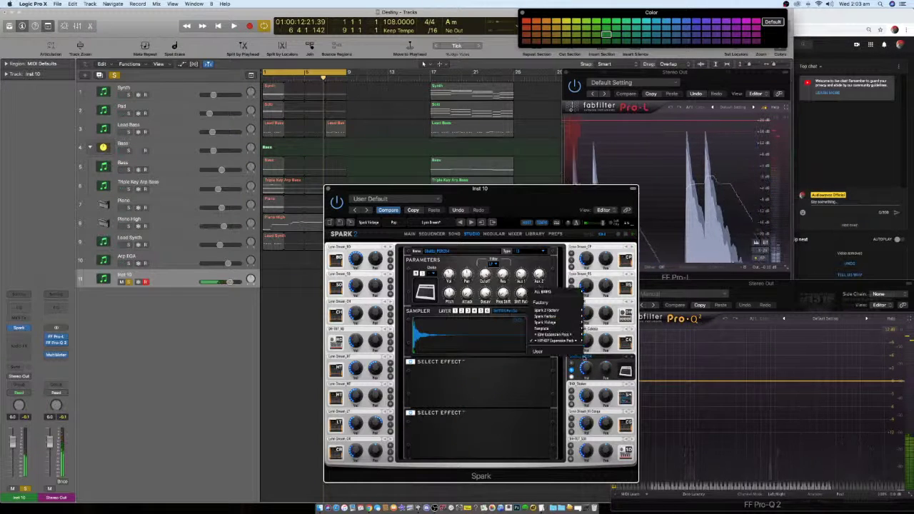
mouse_move(558, 323)
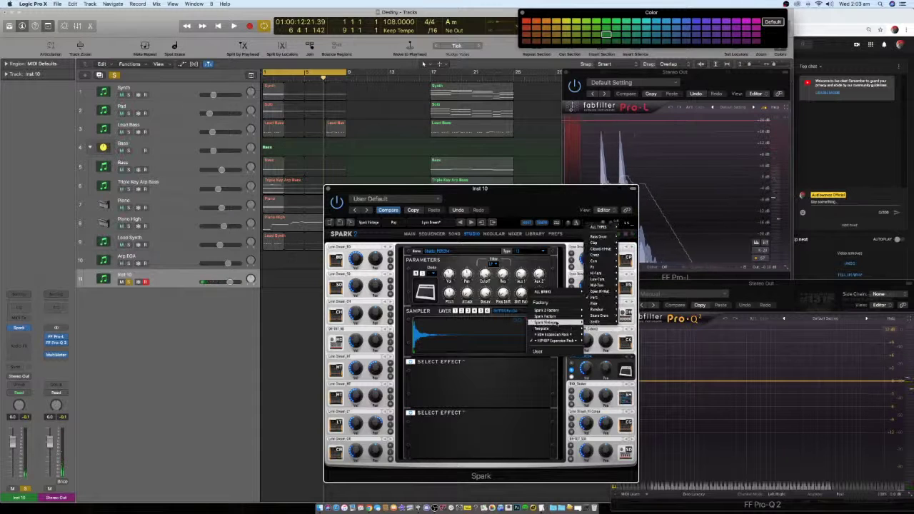
mouse_move(615, 301)
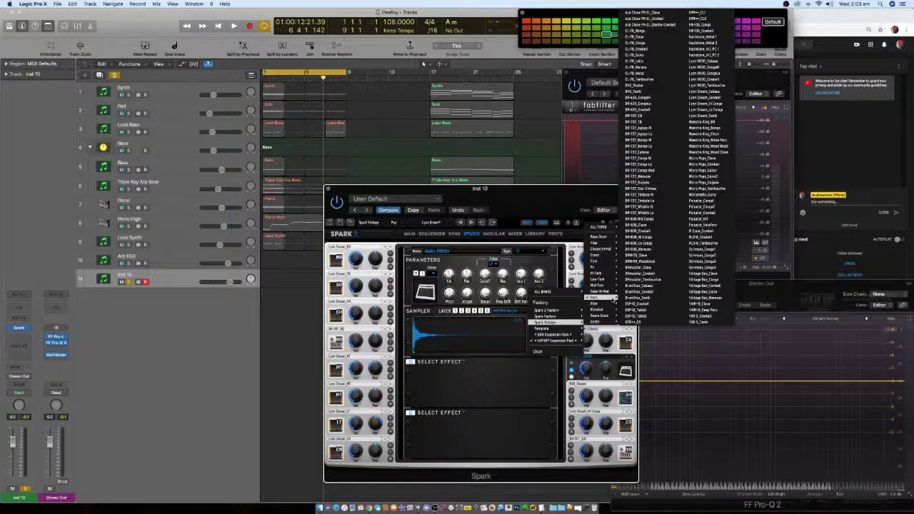
left_click(720, 171)
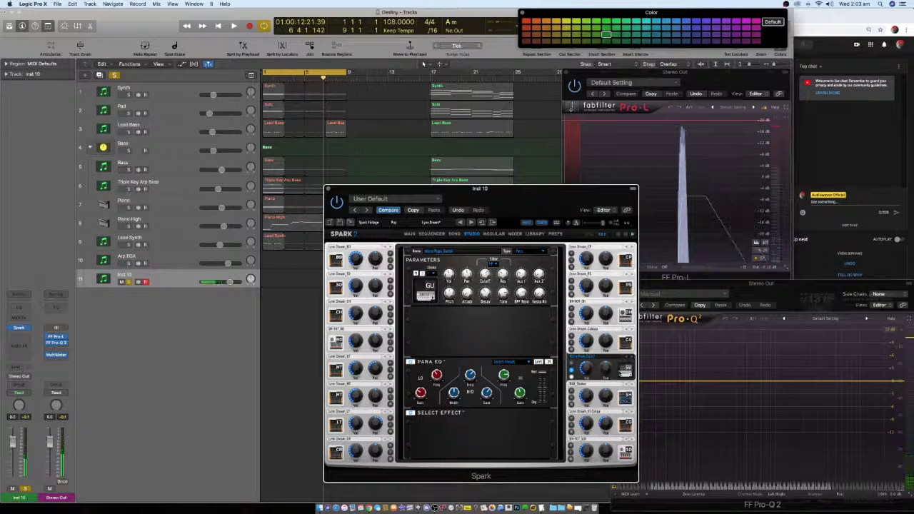
left_click(625, 370)
left_click(625, 370)
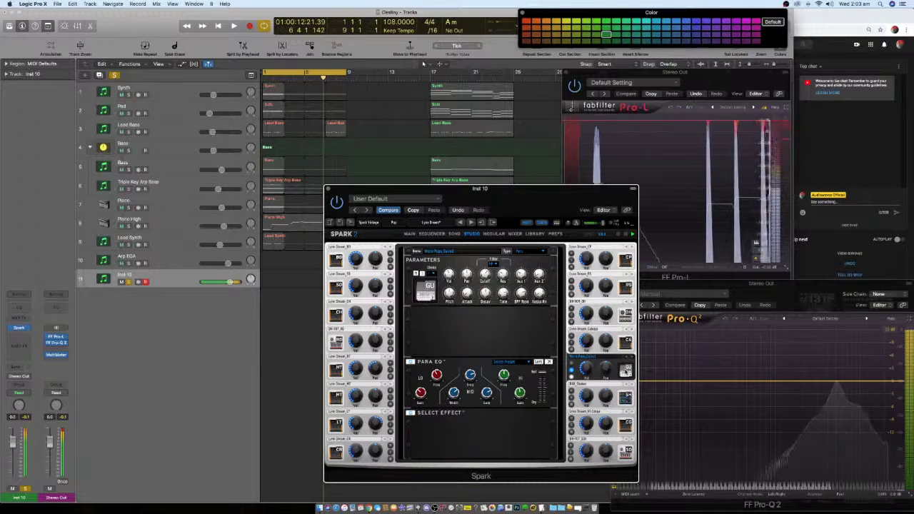
- Program the guiro in Perc row 13 with hits only on steps 6 and 14 of the sequencer, and lower its volume
left_click(431, 233)
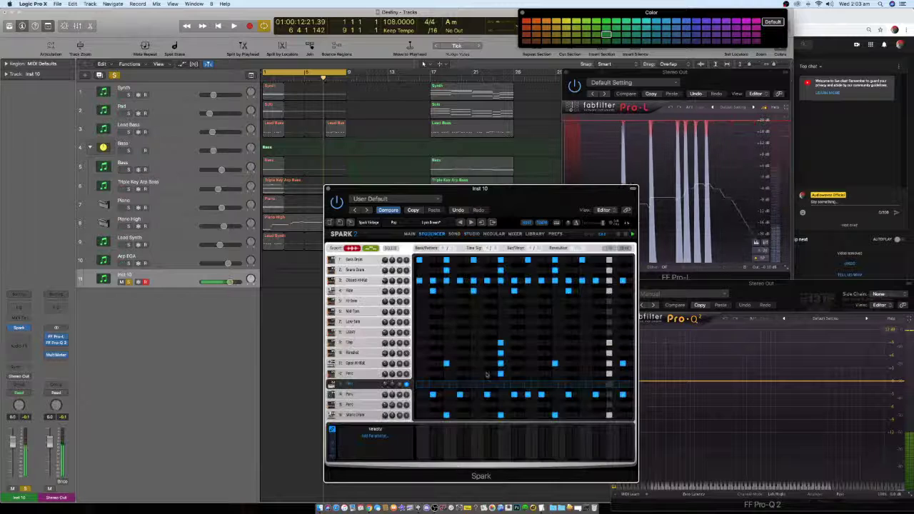
left_click(447, 384)
left_click(487, 384)
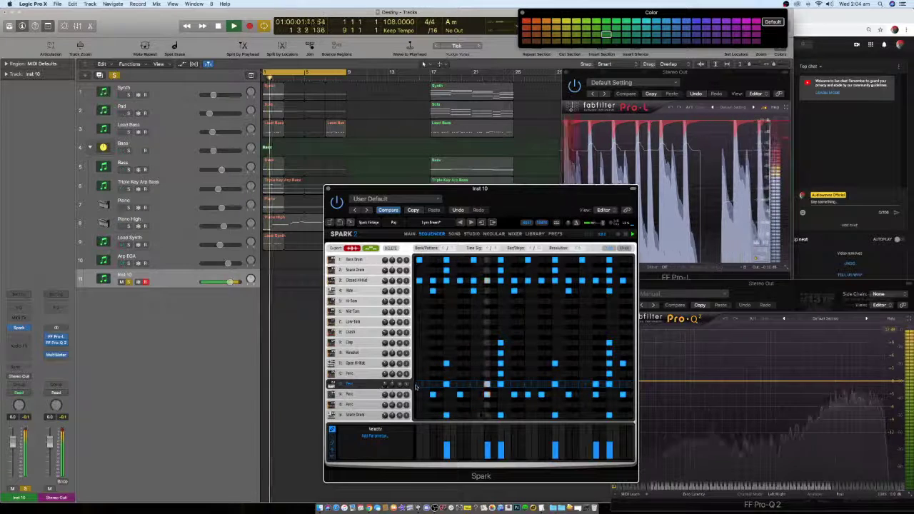
left_click(446, 385)
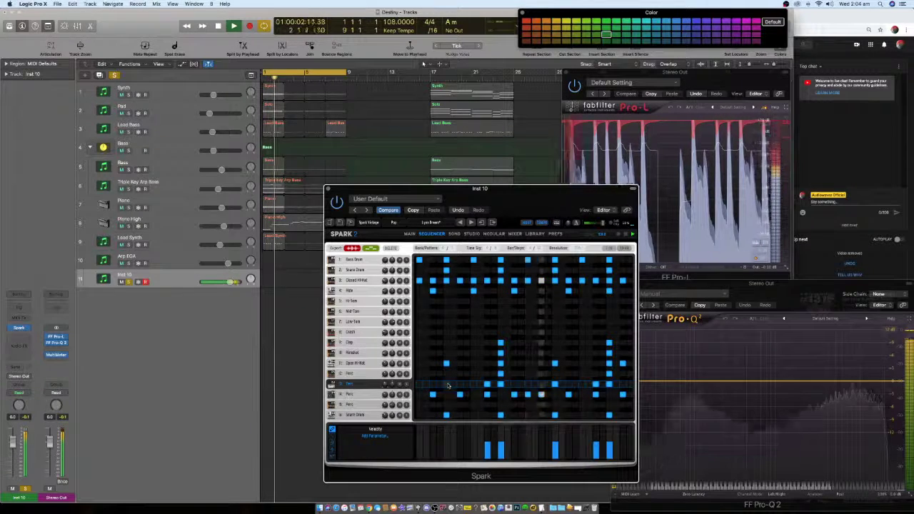
left_click(500, 385)
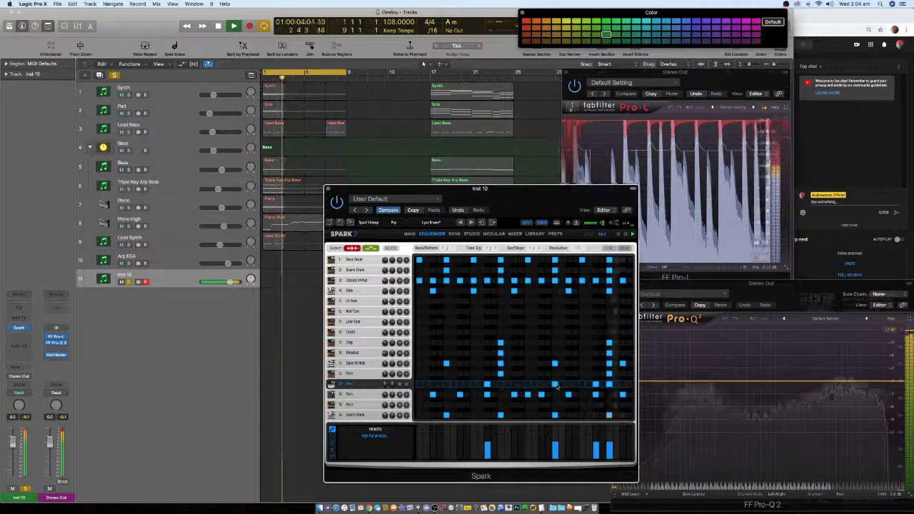
left_click(555, 384)
left_click(609, 384)
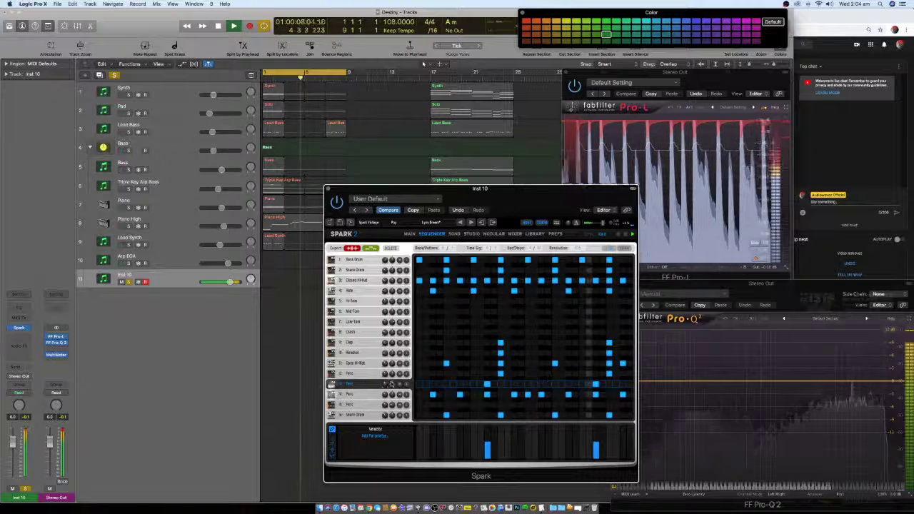
mouse_move(385, 385)
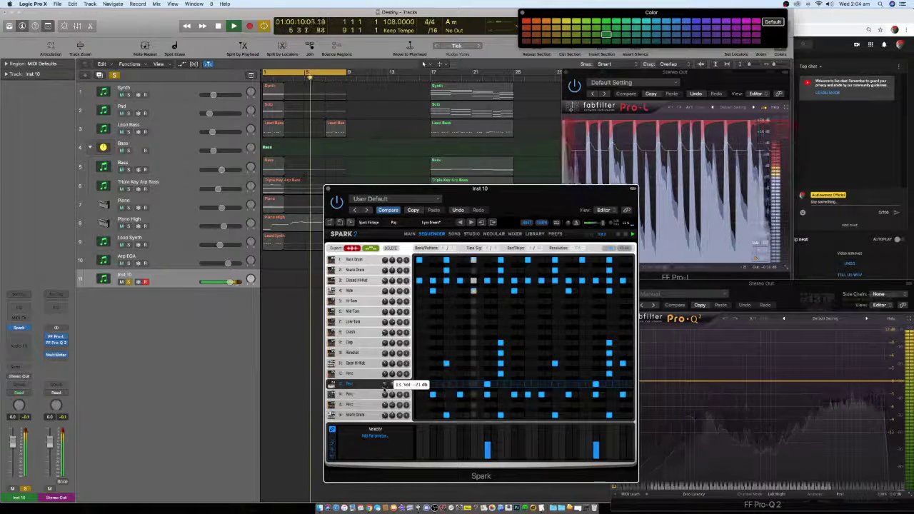
scroll(385, 393, "down", 3)
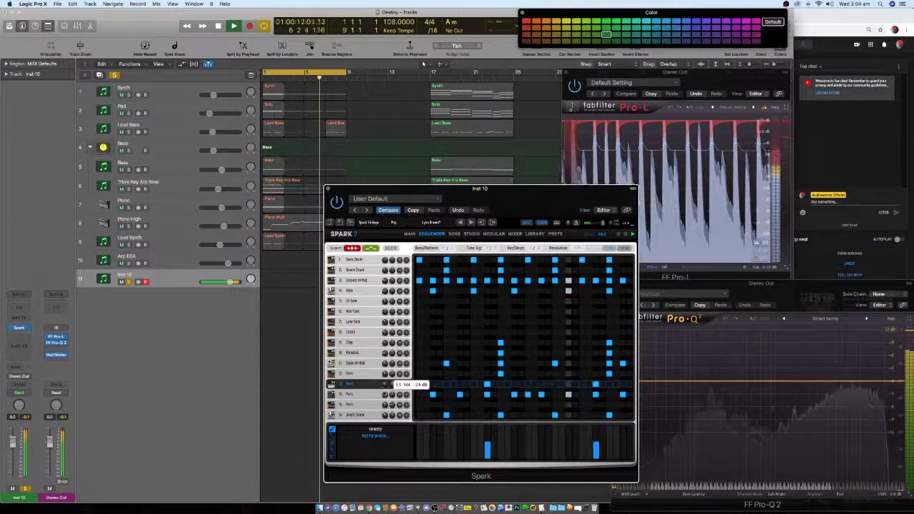
scroll(384, 385, "down", 3)
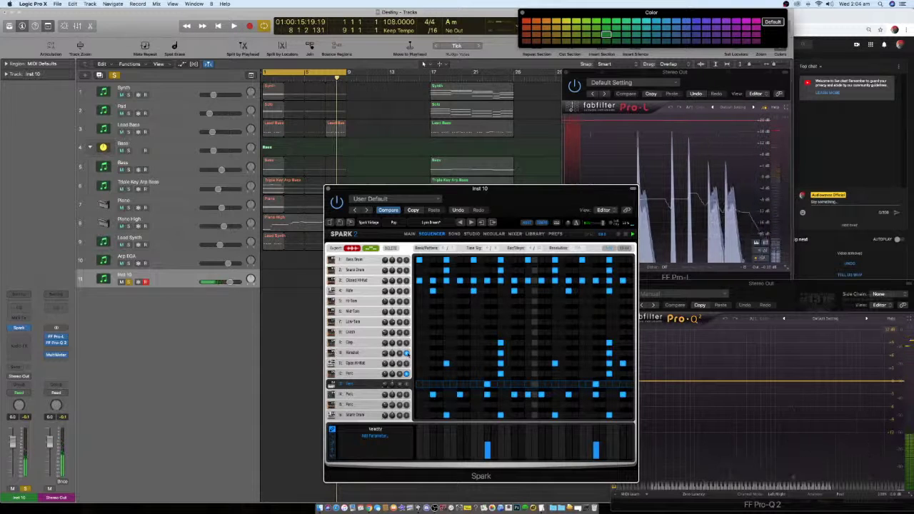
- Open Rimshot row 10 in the Studio view, load the Spark Vintage rimshot DR-909_RS on its pad and audition it
left_click(357, 353)
left_click(472, 234)
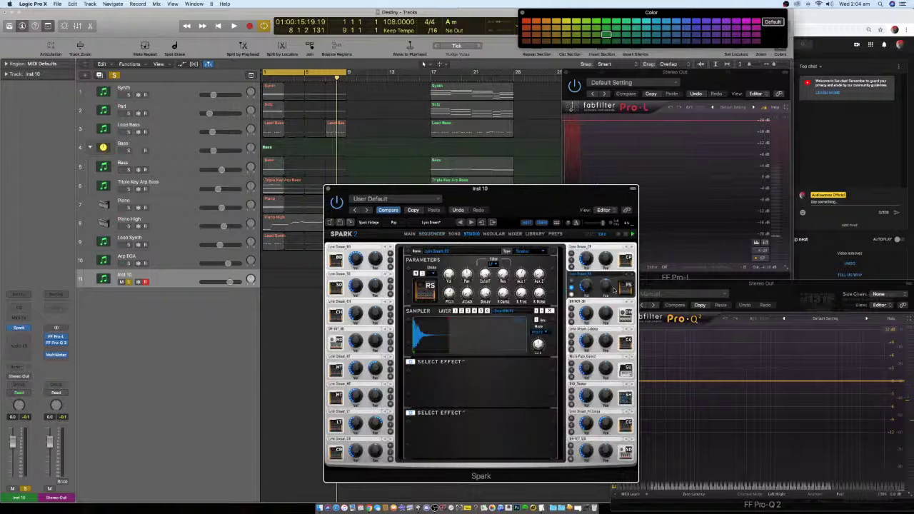
left_click(588, 273)
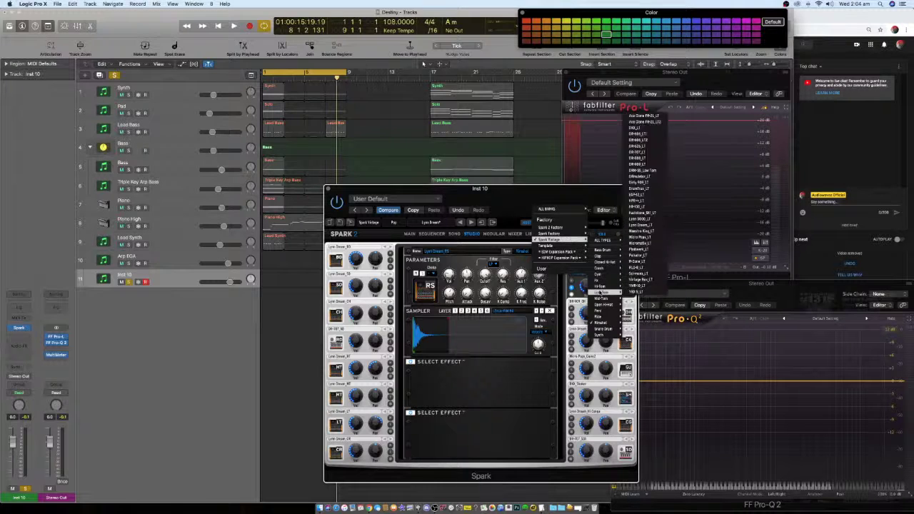
mouse_move(603, 322)
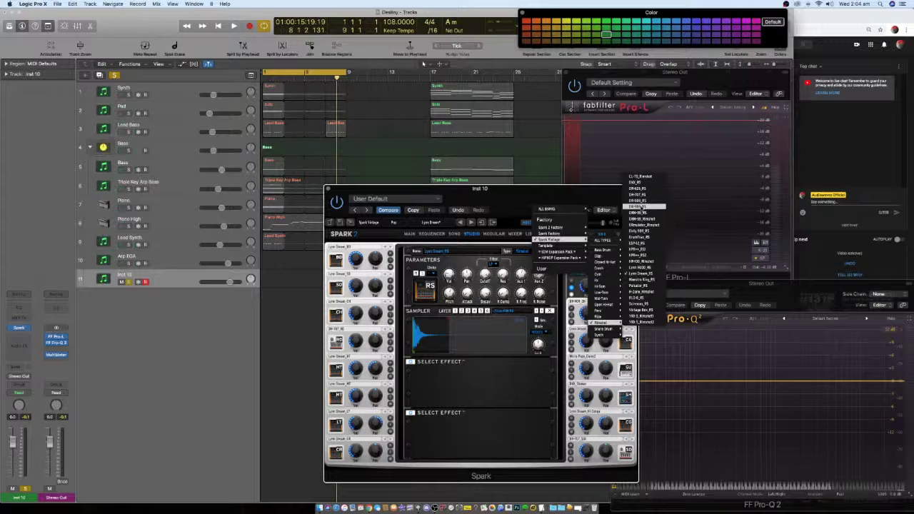
left_click(642, 207)
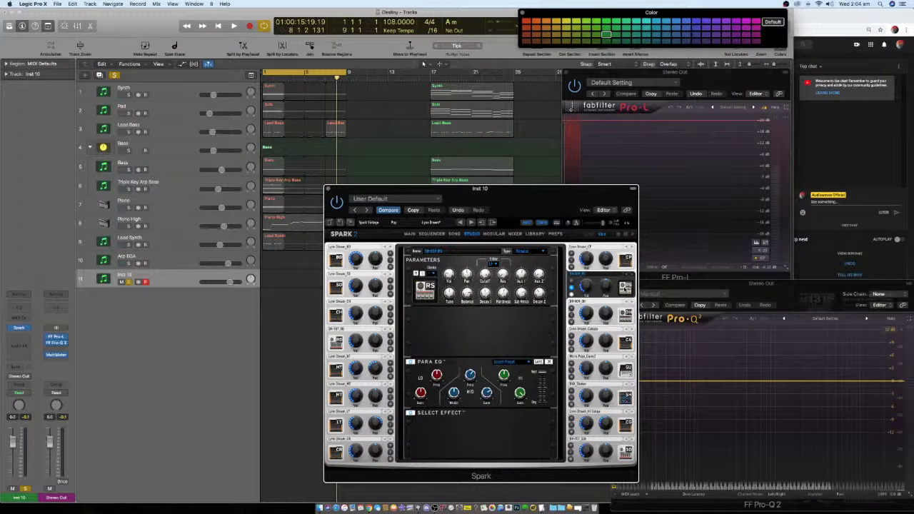
left_click(626, 288)
double_click(626, 289)
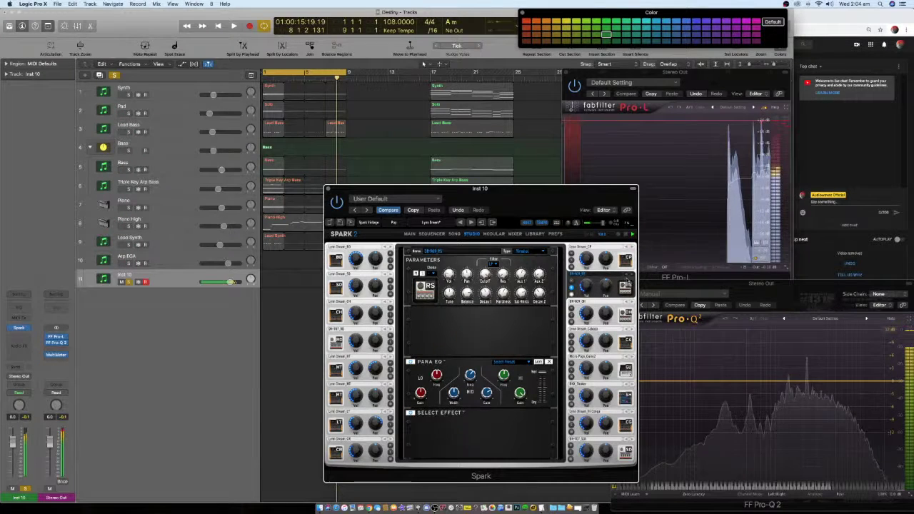
- Step back through the preceding DR-series rimshot sounds on the Rimshot pad, auditioning each one
left_click(627, 279)
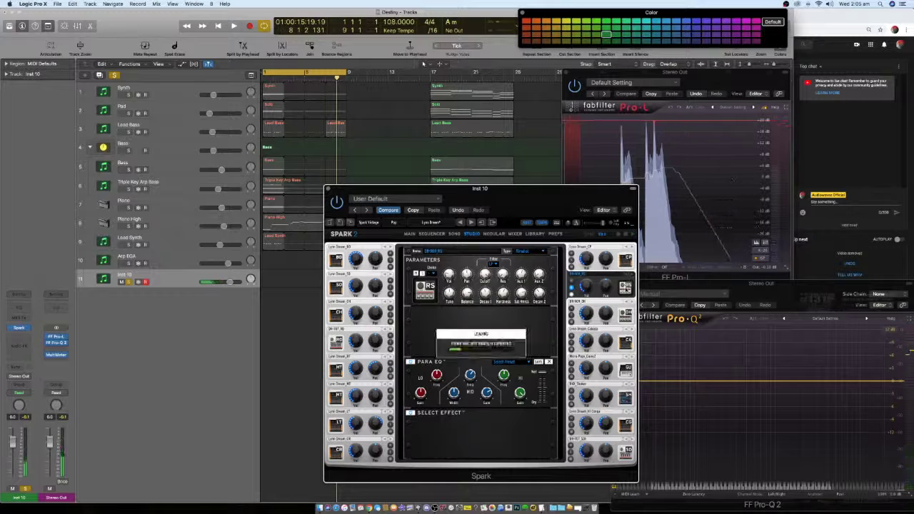
left_click(626, 278)
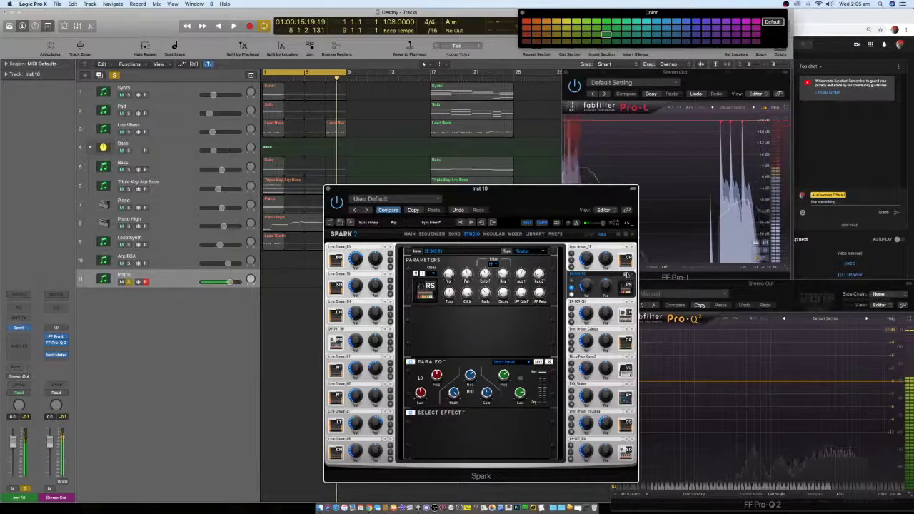
left_click(626, 286)
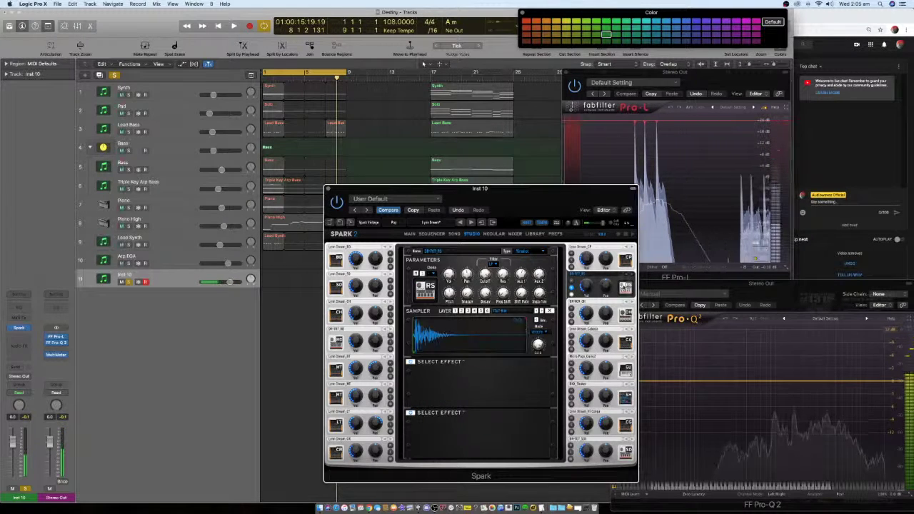
left_click(626, 286)
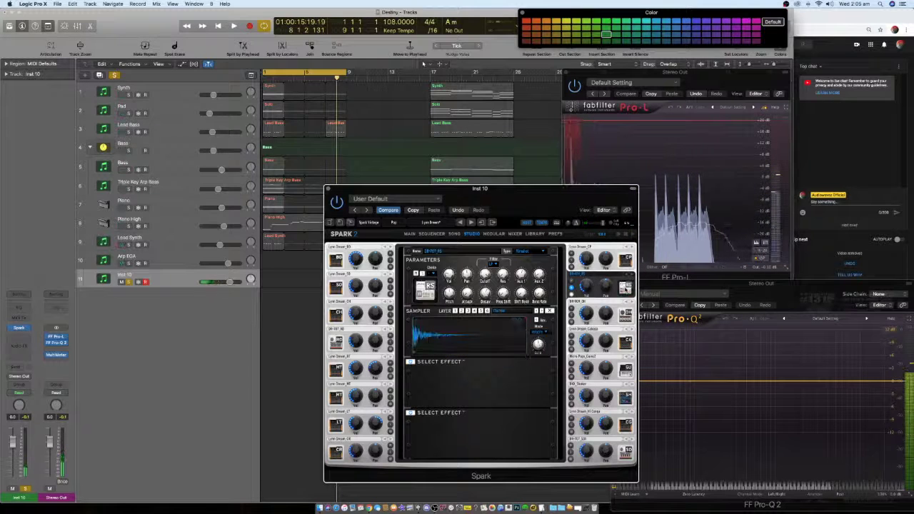
- Load the Spark Vintage rimshot Dirty 909_RS on the Rimshot pad and audition it and the sounds following it
left_click(590, 275)
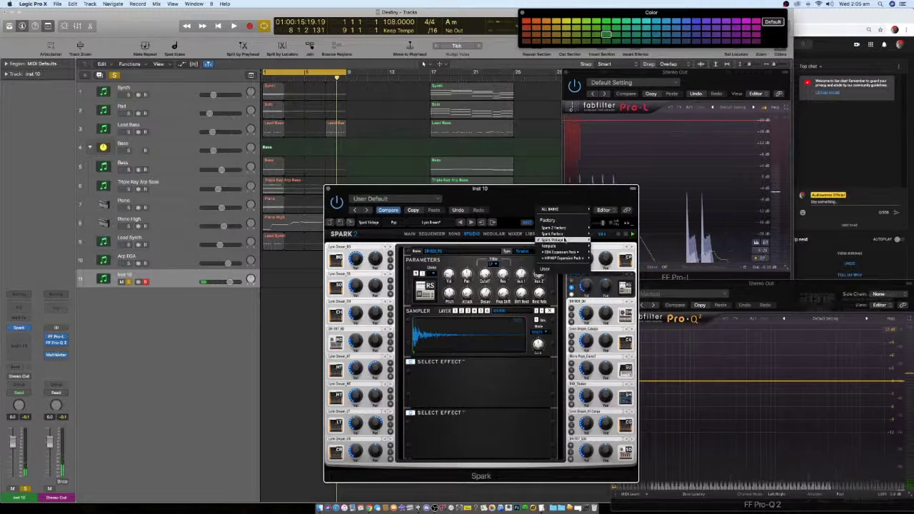
mouse_move(601, 306)
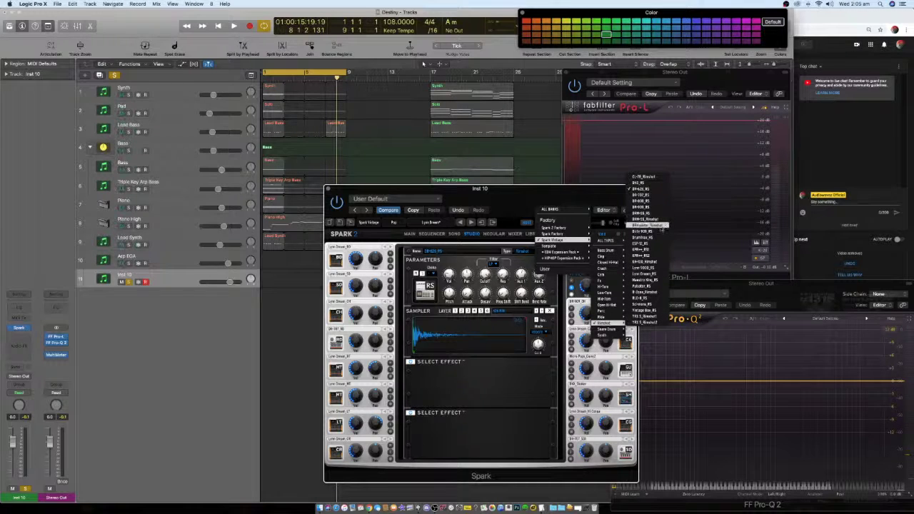
left_click(657, 232)
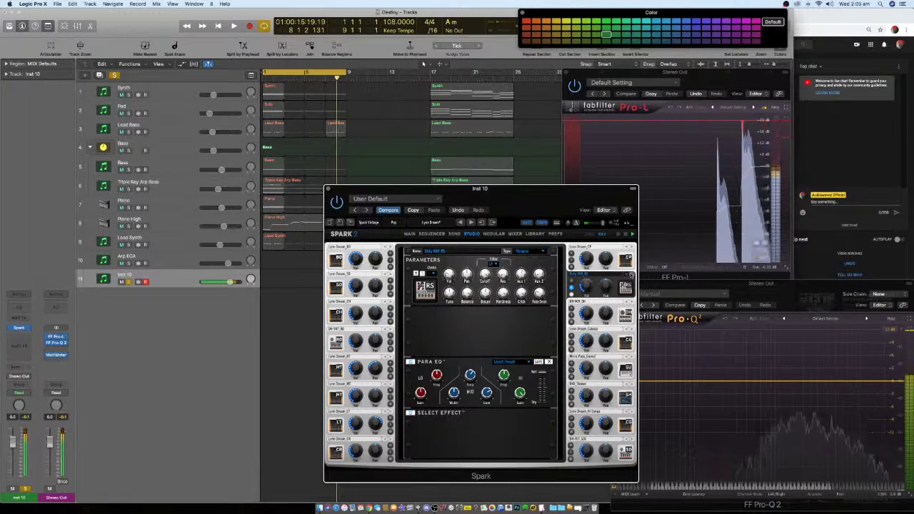
left_click(631, 277)
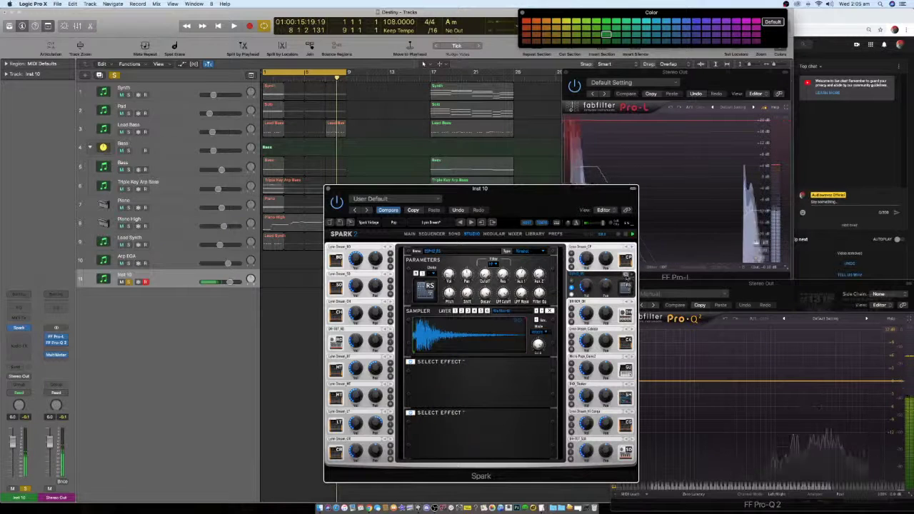
left_click(627, 278)
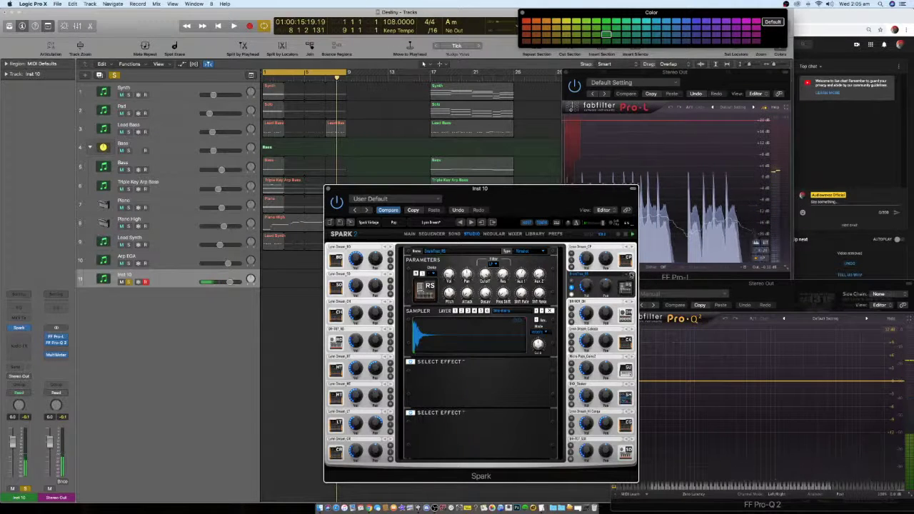
left_click(631, 275)
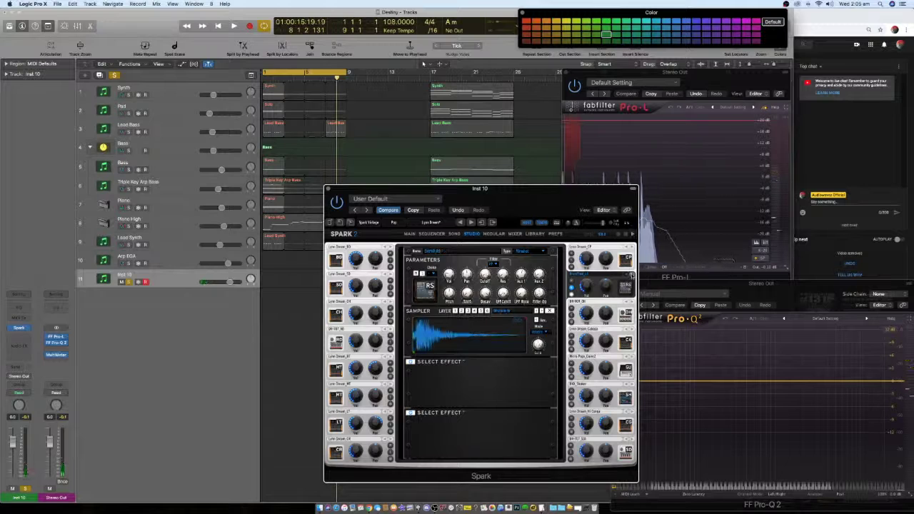
left_click(630, 285)
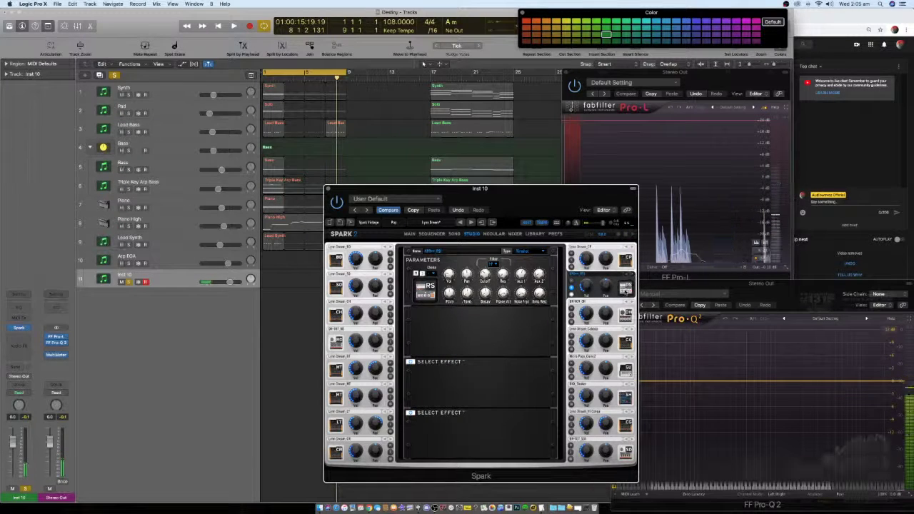
left_click(630, 286)
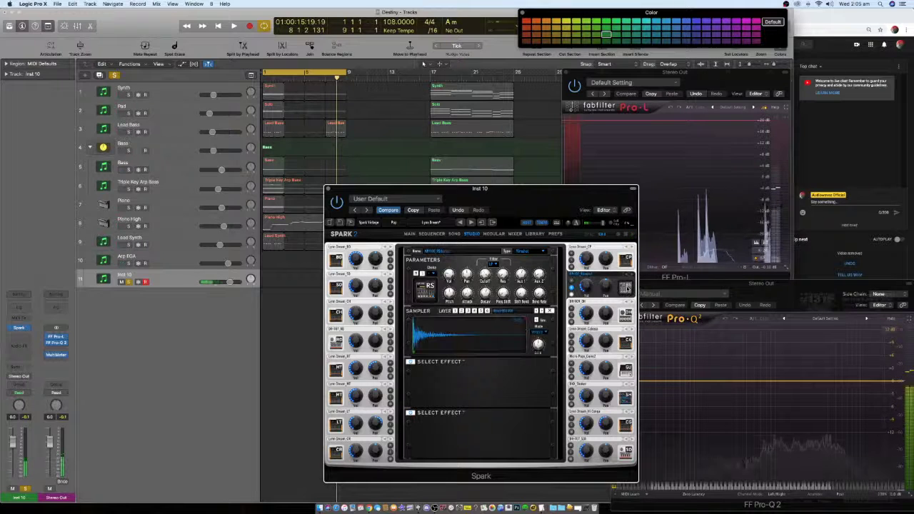
left_click(626, 287)
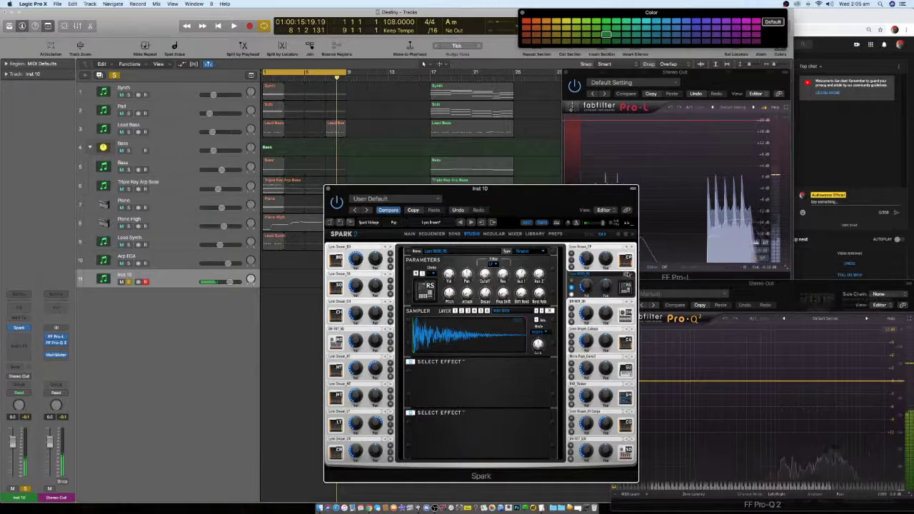
left_click(626, 285)
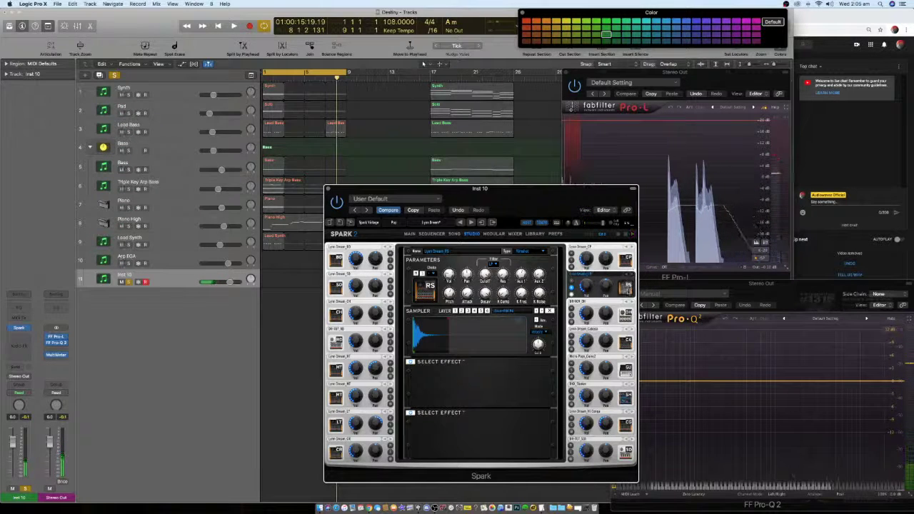
- Load the Spark Vintage rimshot DrumTrax_RS on the Rimshot pad and audition it
left_click(600, 275)
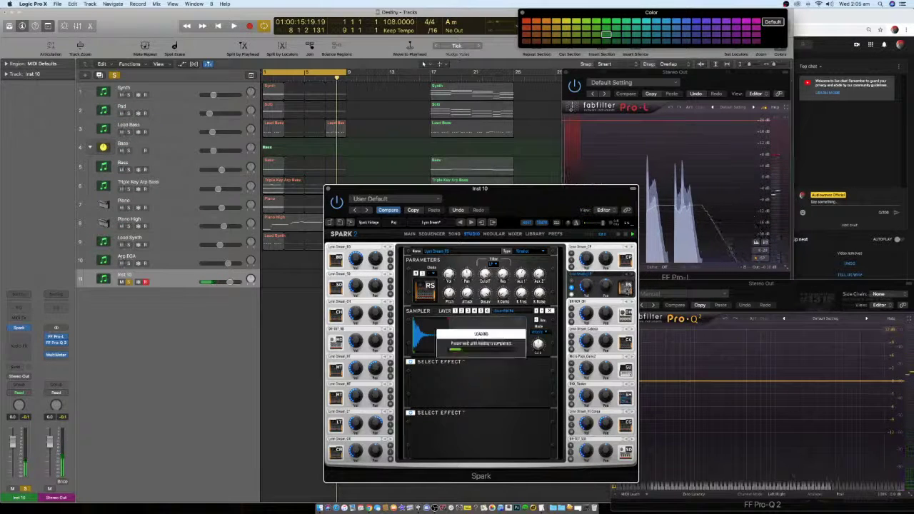
left_click(600, 275)
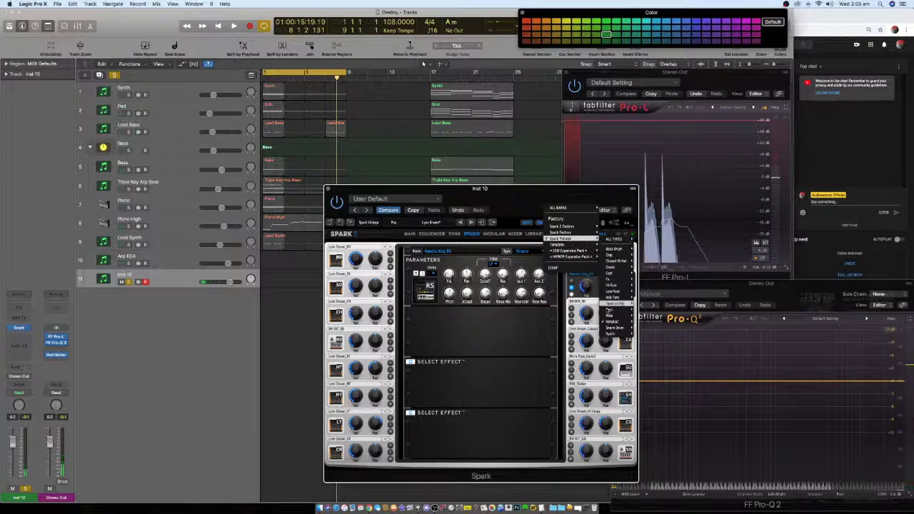
mouse_move(609, 322)
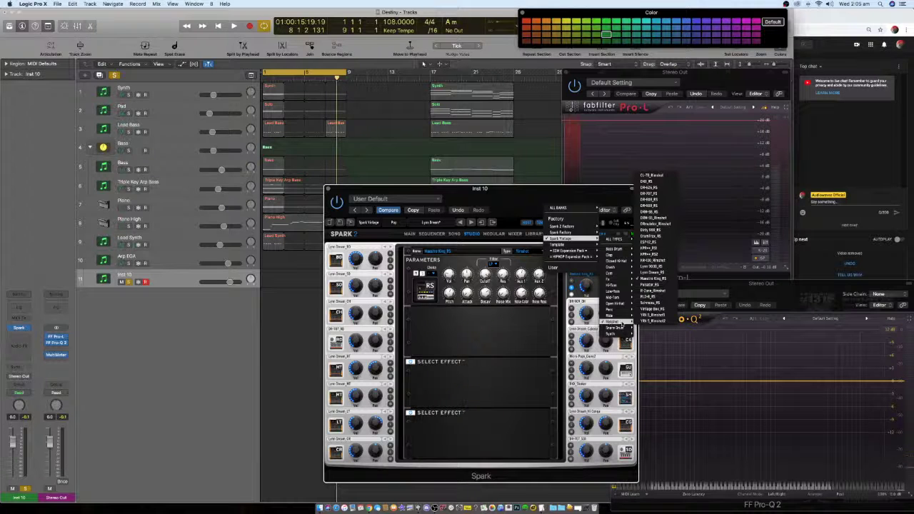
left_click(661, 238)
left_click(626, 288)
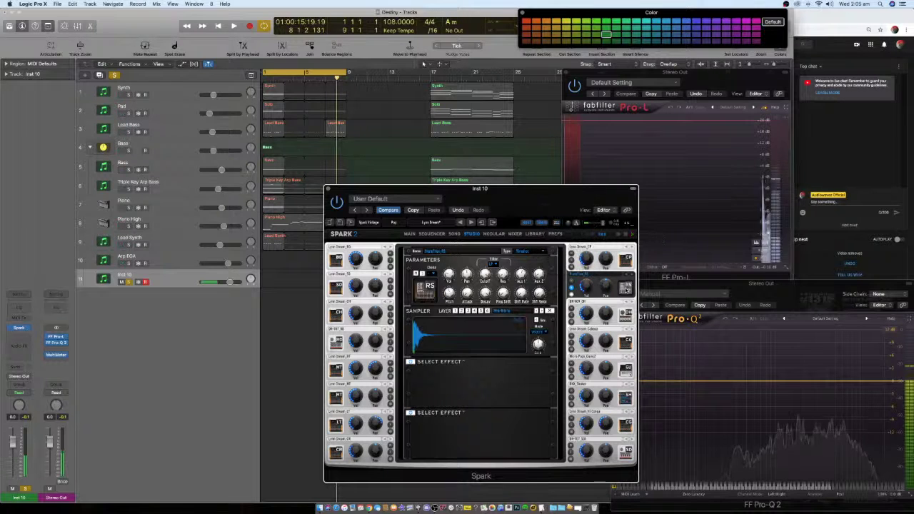
- Lower the volume of Perc row 12 in the sequencer and play the drum pattern with the Lead Bass and Bass tracks soloed
left_click(427, 234)
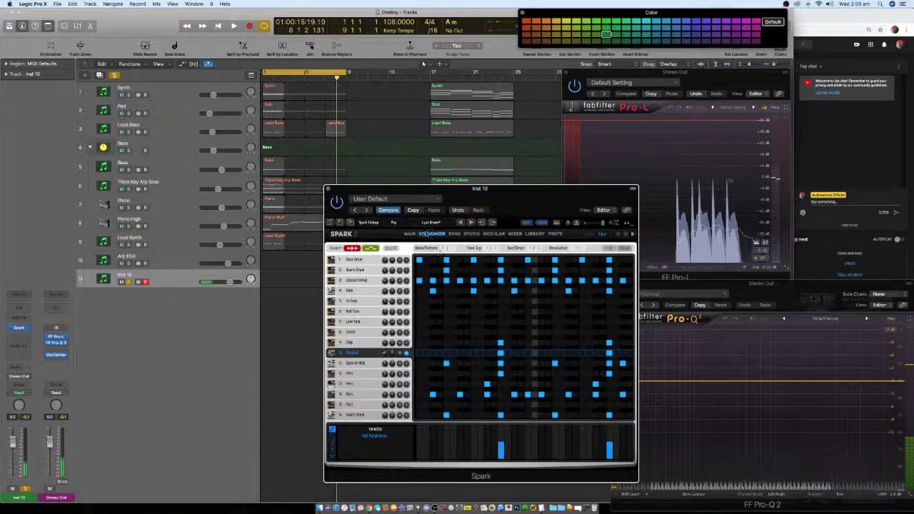
key("space")
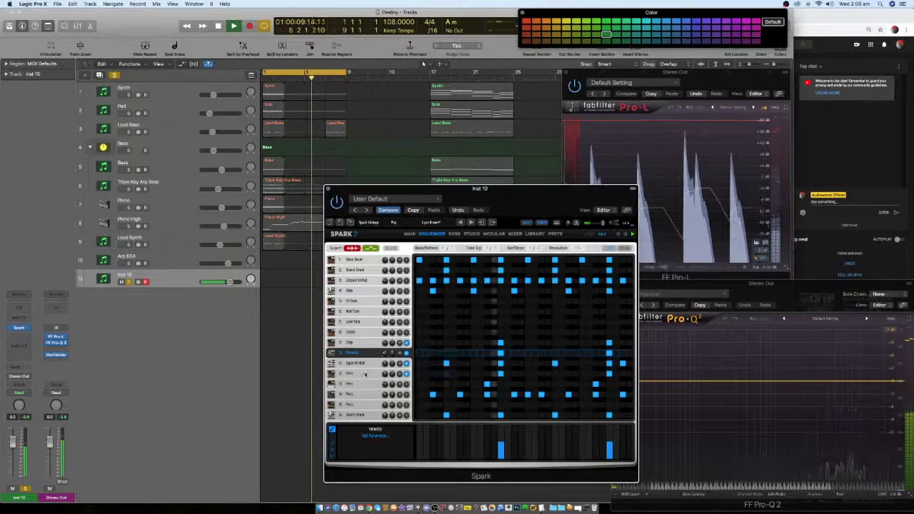
left_click(386, 374)
left_click_drag(385, 374, 384, 382)
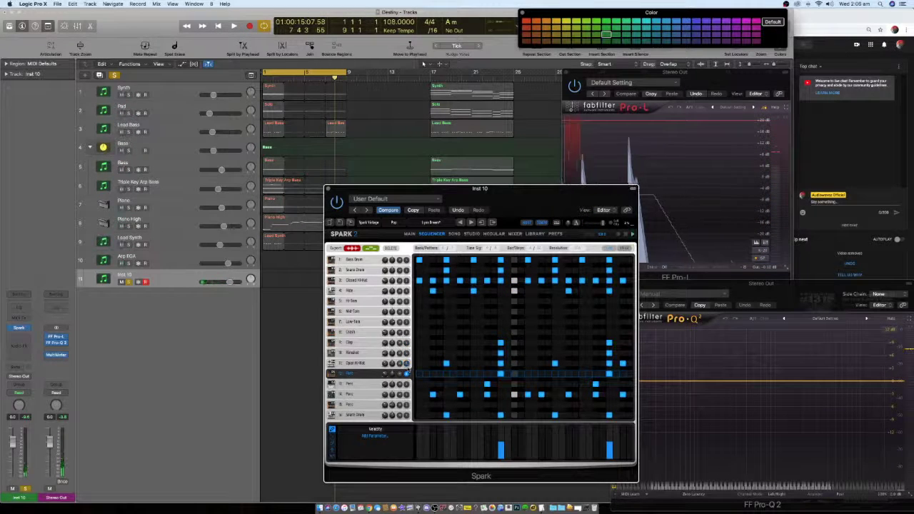
key("space")
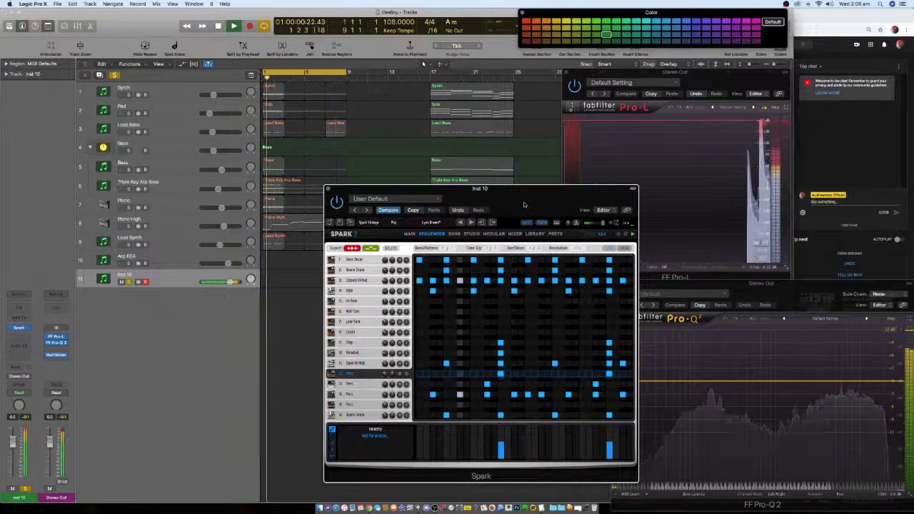
left_click(188, 362)
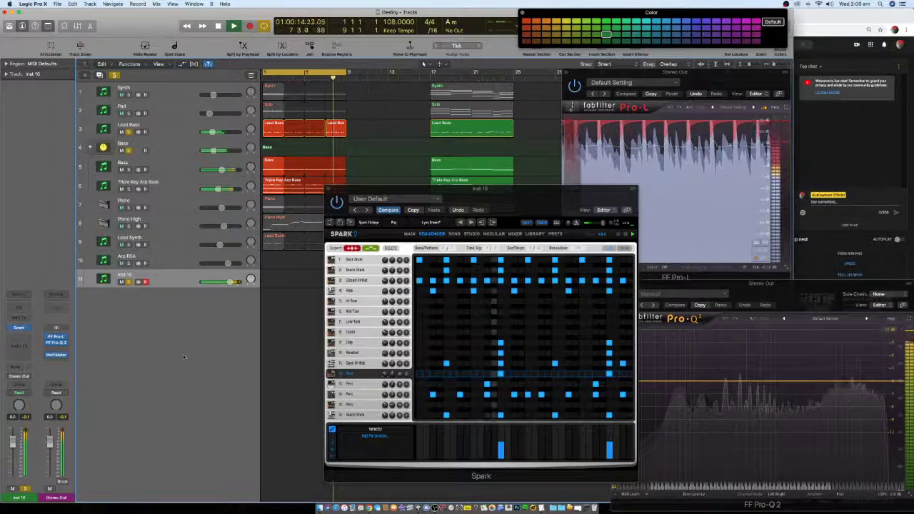
- Raise the high-cut frequency of the Lead Bass track's first Single Band EQ to 13400 Hz
left_click(170, 127)
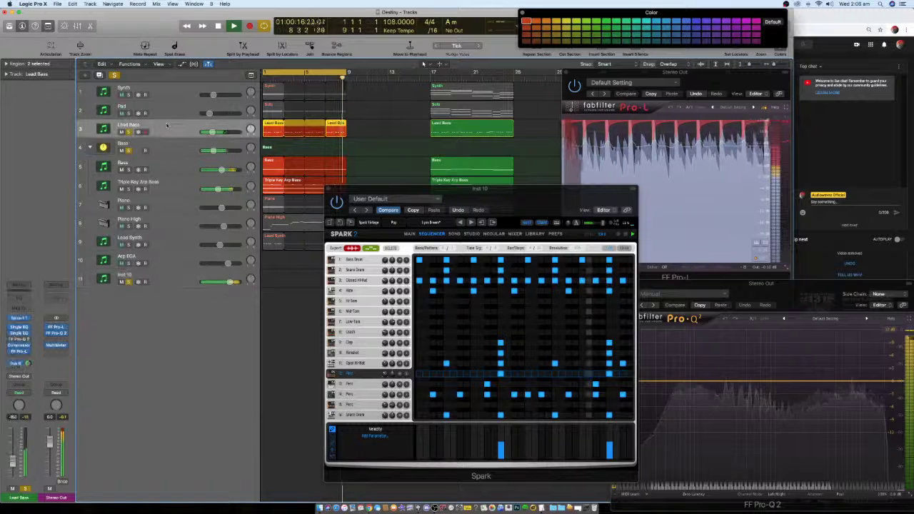
left_click(21, 329)
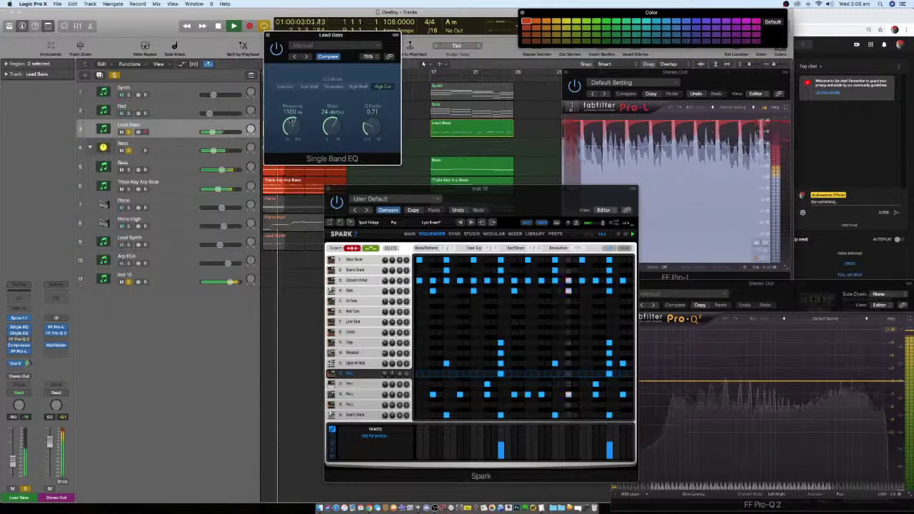
left_click_drag(291, 123, 290, 86)
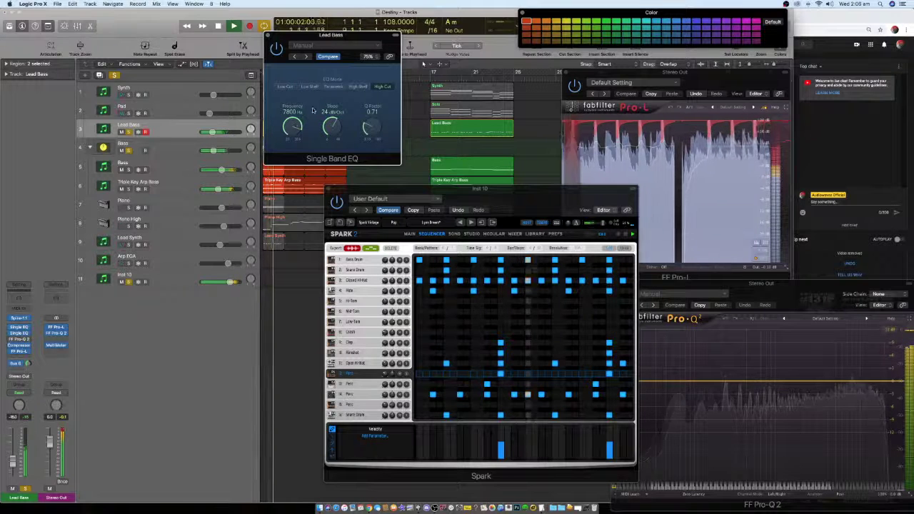
left_click_drag(292, 124, 303, 102)
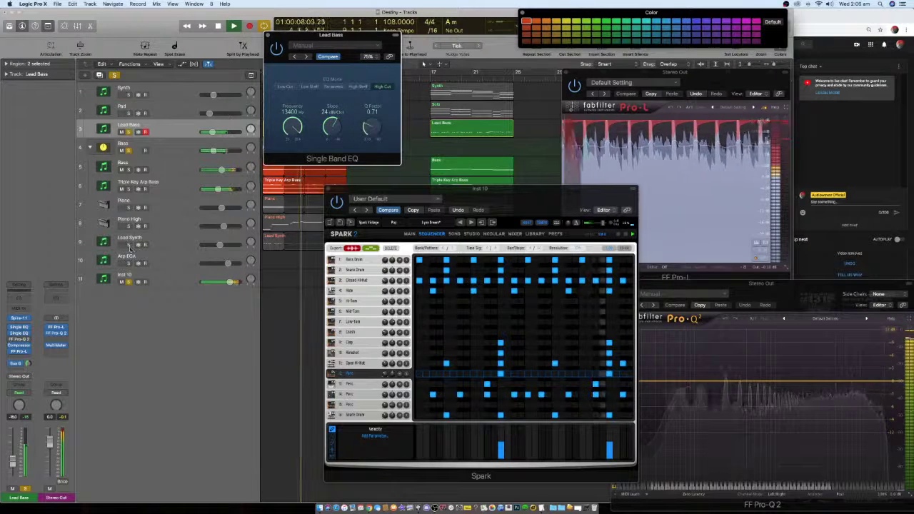
- Add the Lead Synth track to the soloed playback, and clear all track solos to hear the full mix
left_click(172, 245)
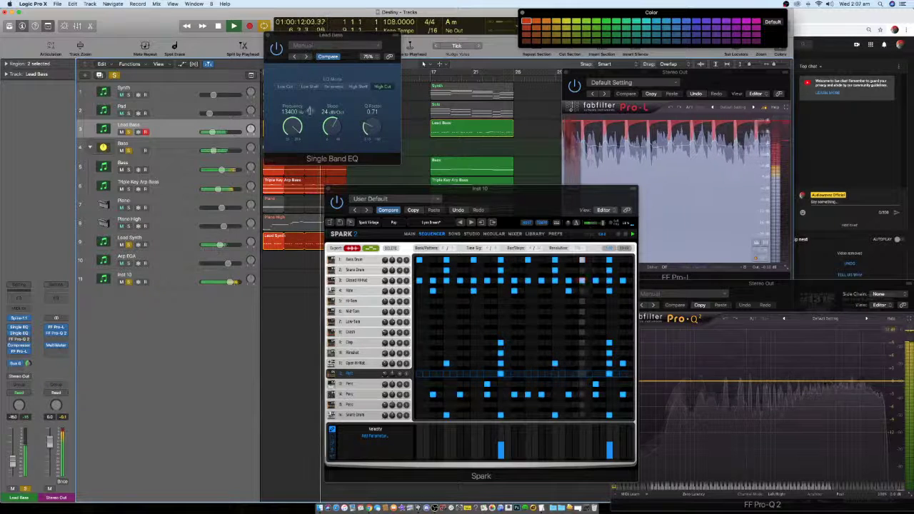
left_click(299, 117)
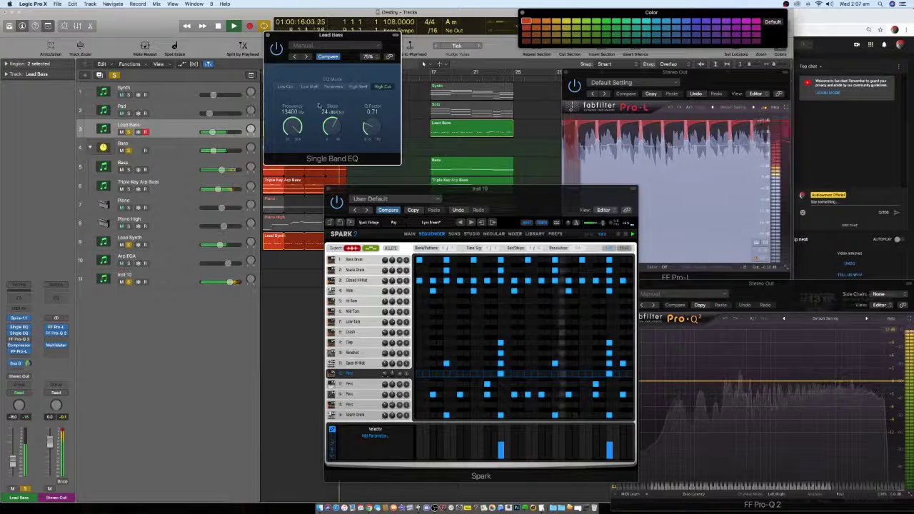
left_click(114, 76)
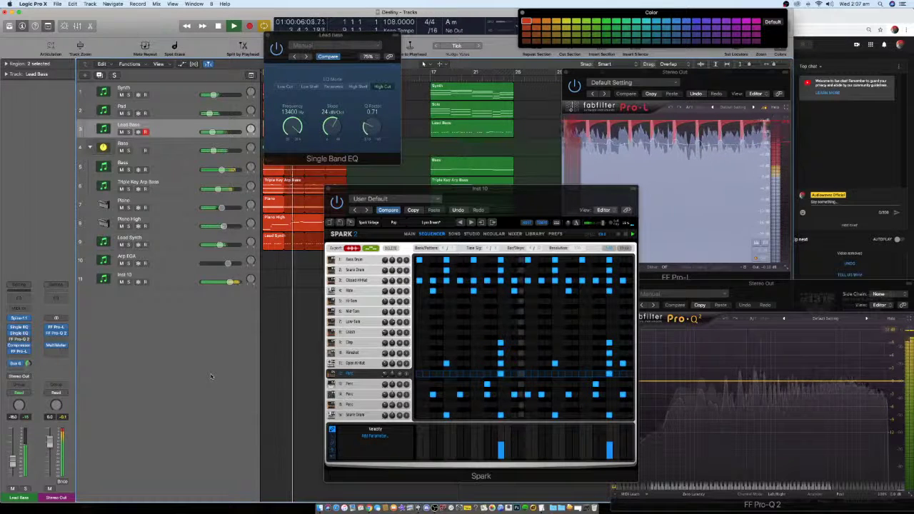
- Solo the Inst 10 drum track to audition the pattern, and select Spark's Closed Hi-Hat row
left_click(130, 283)
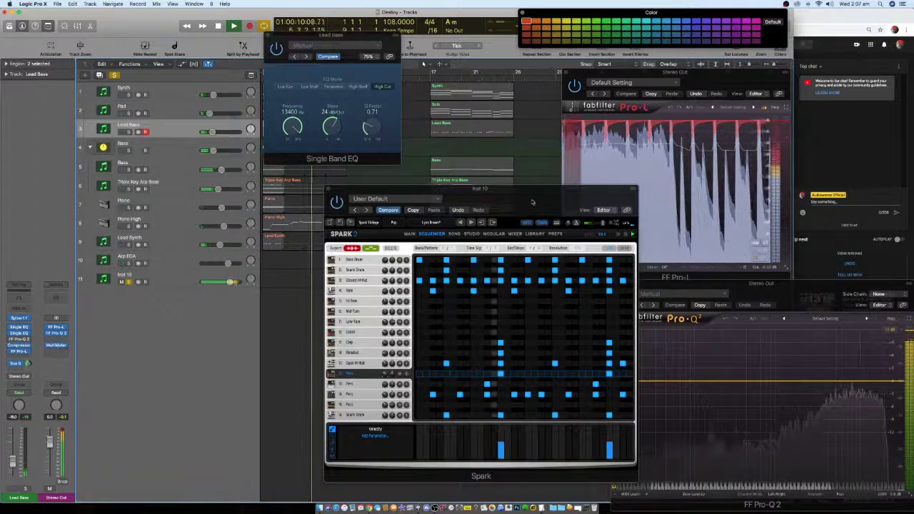
key("space")
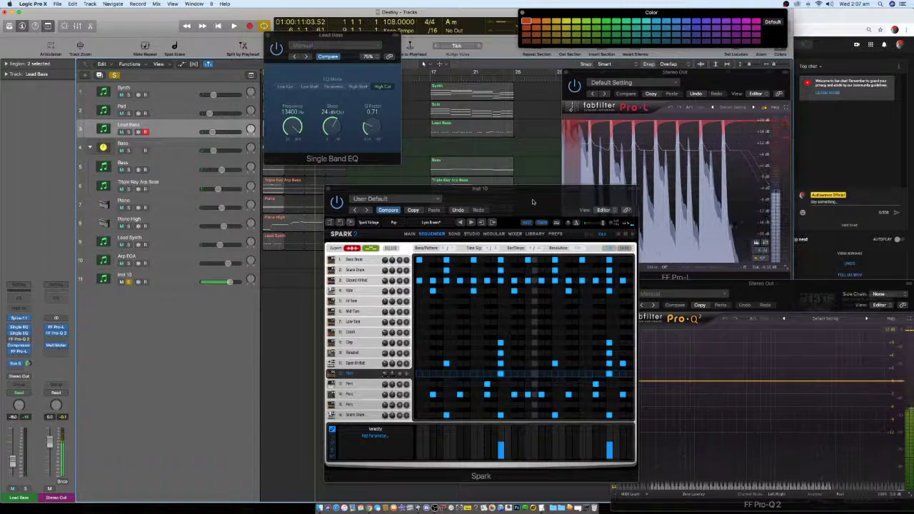
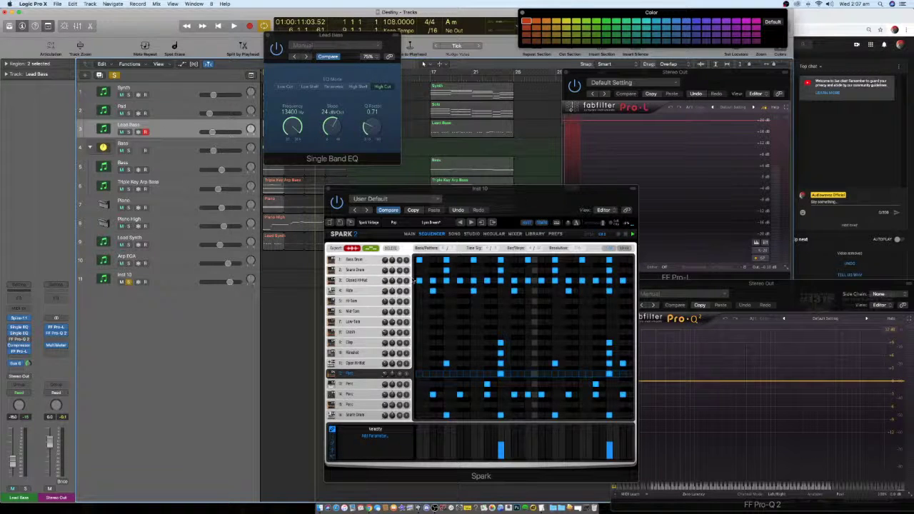
left_click(407, 281)
left_click(373, 282)
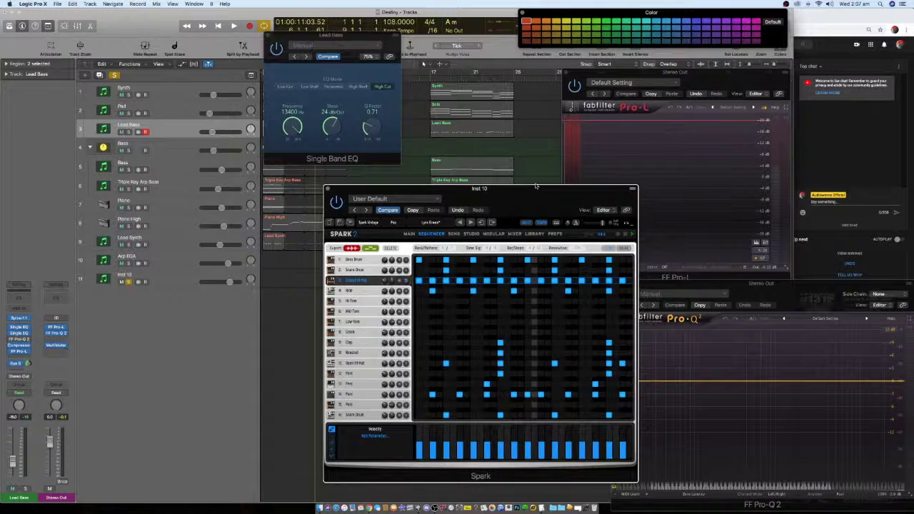
left_click(535, 186)
left_click(530, 194)
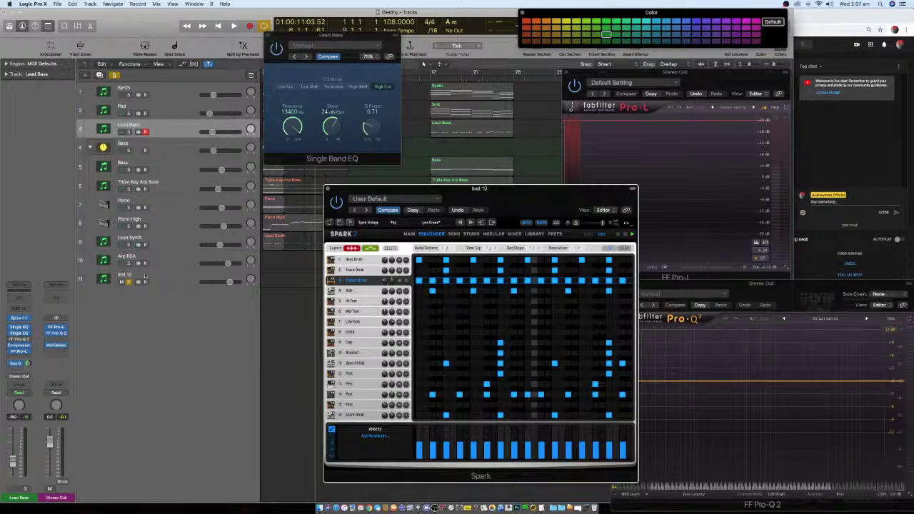
- Rename the Inst 10 track as Spark and tidy the workspace by closing the Lead Bass track's Single Band EQ window
left_click(165, 282)
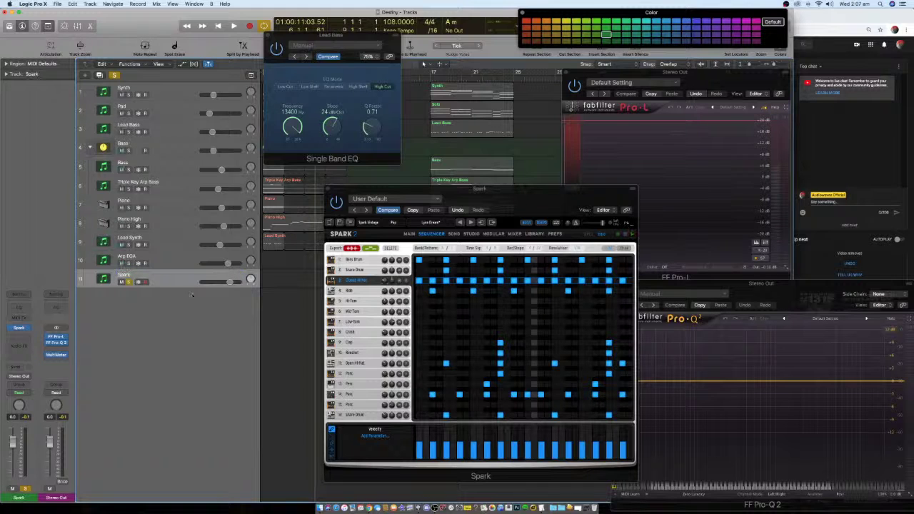
left_click(268, 35)
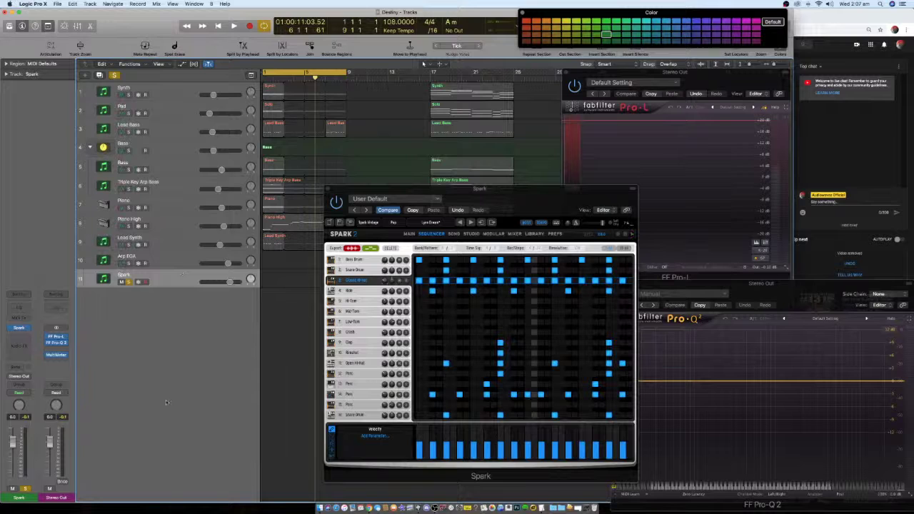
left_click_drag(480, 193, 496, 183)
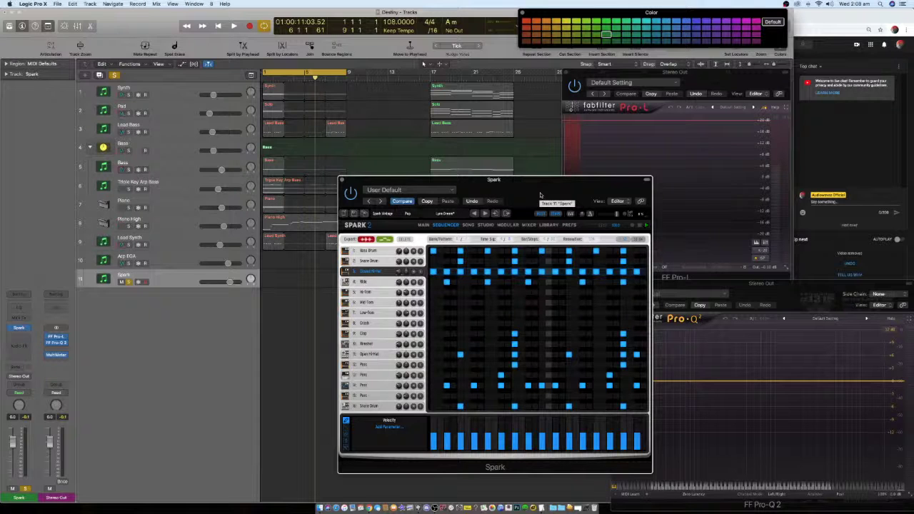
- Solo Spark's Clap, Rimshot, Open Hi-Hat and Perc row 12, and export them as audio to a new track named Offset Perc
left_click(344, 396)
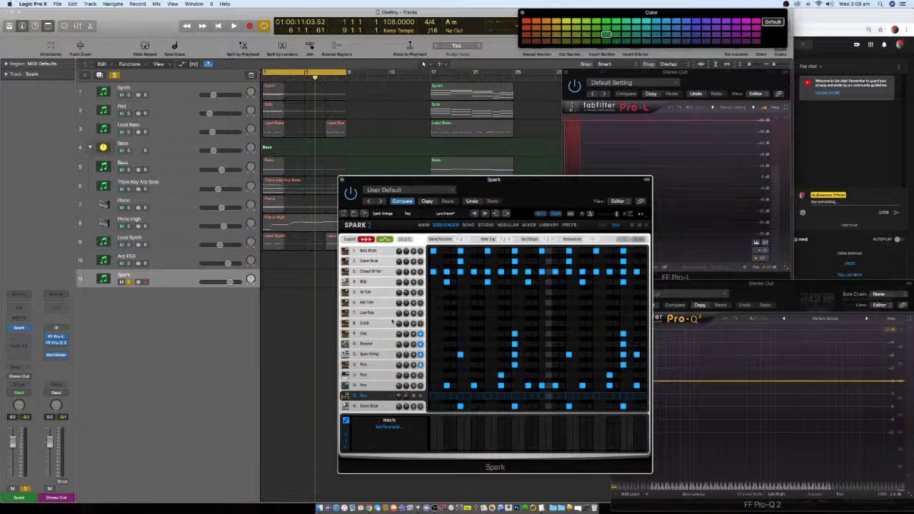
left_click_drag(366, 240, 280, 322)
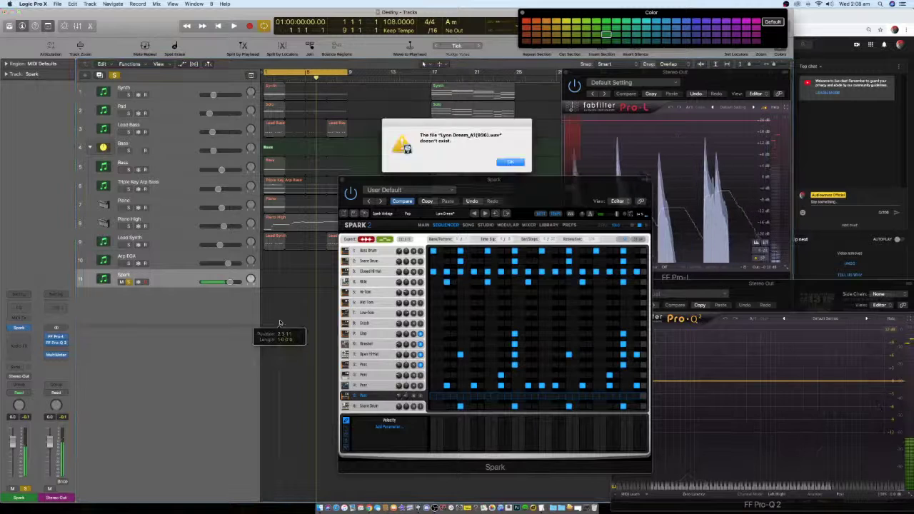
left_click(509, 162)
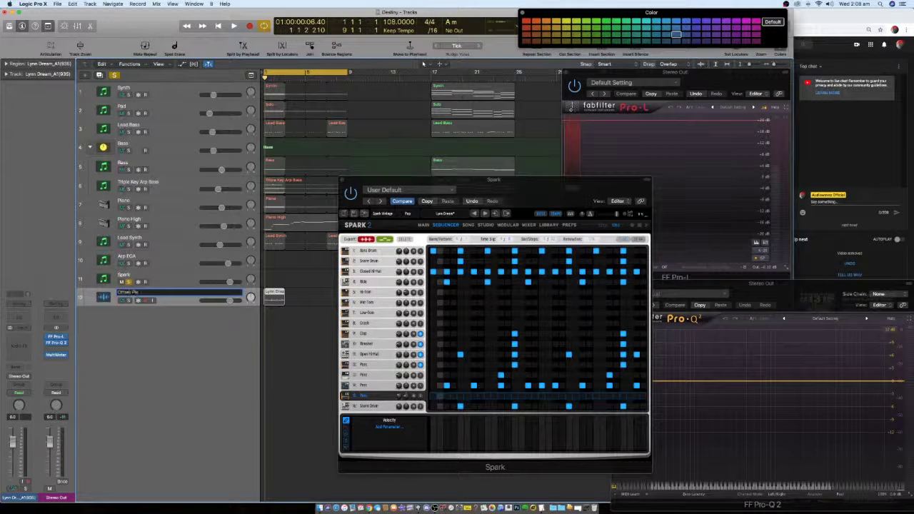
key("Return")
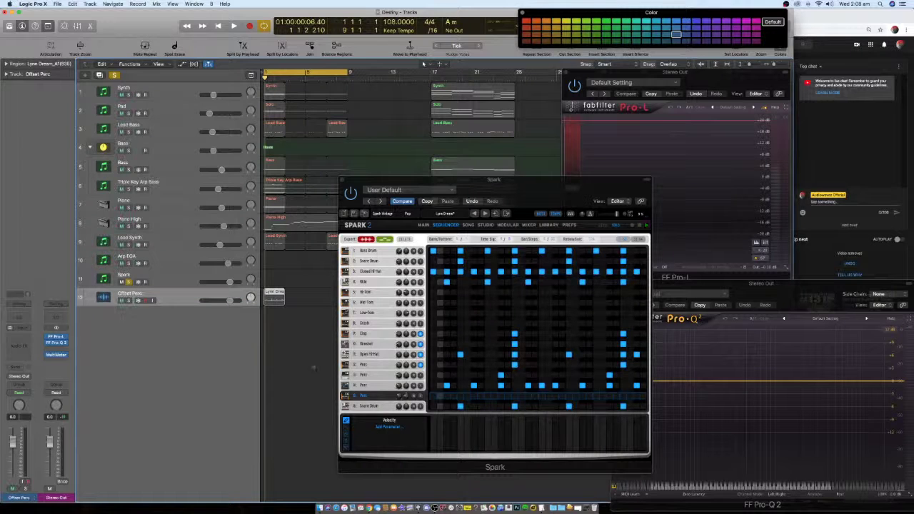
- Mute the Clap, Rimshot and Perc row 12 in Spark, and export the soloed Open Hi-Hat as audio to a new track
left_click(413, 335)
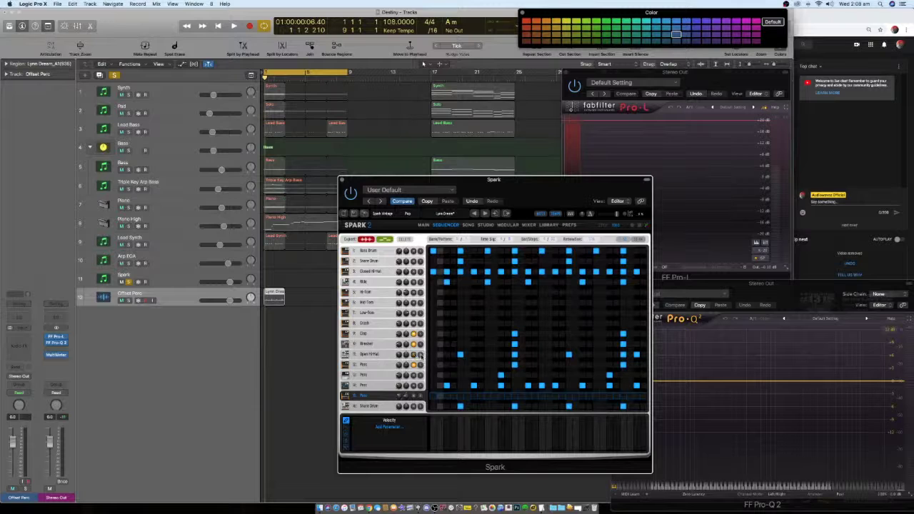
left_click(378, 355)
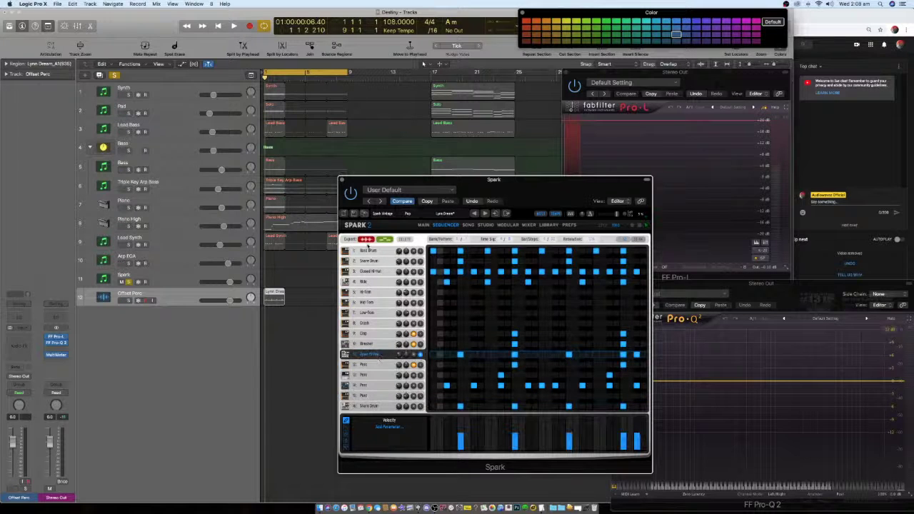
left_click_drag(367, 242, 265, 325)
key("space")
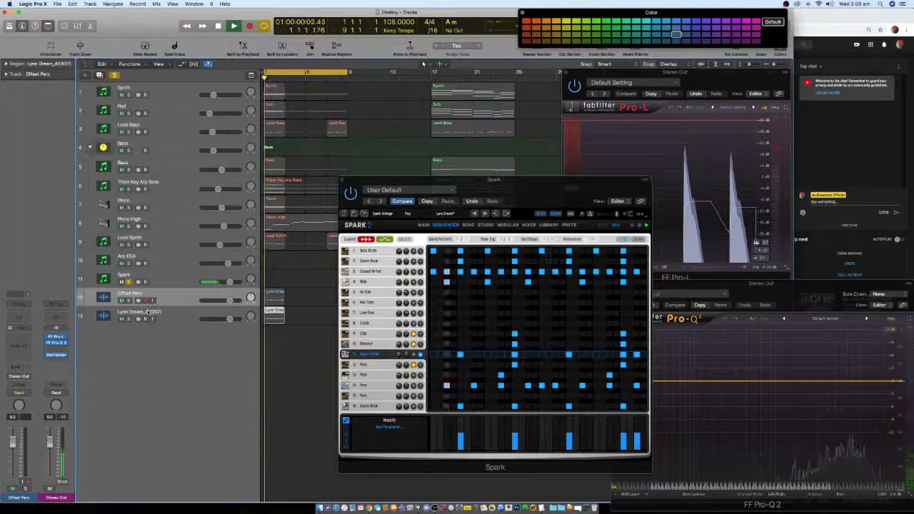
key("space")
- Rename the exported open hi-hat track as OHH Stereo
double_click(147, 312)
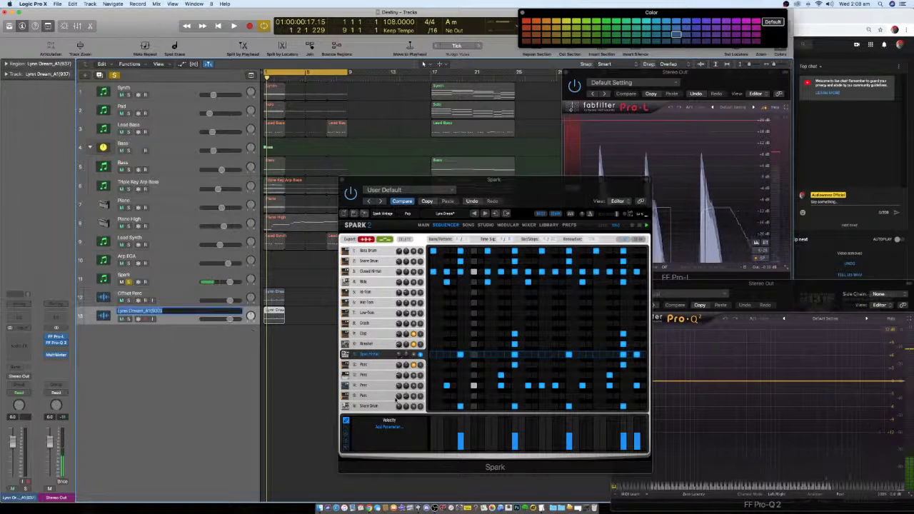
type("OHH")
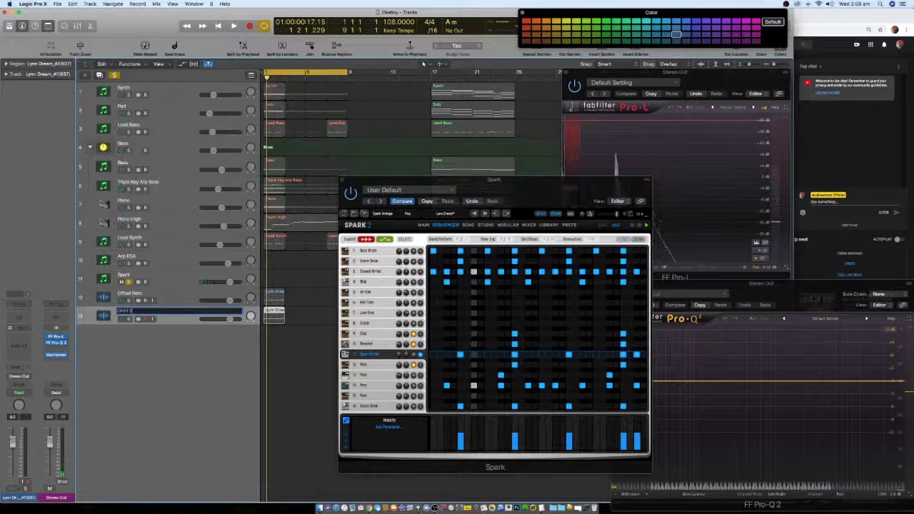
type(" Stereo")
key("Return")
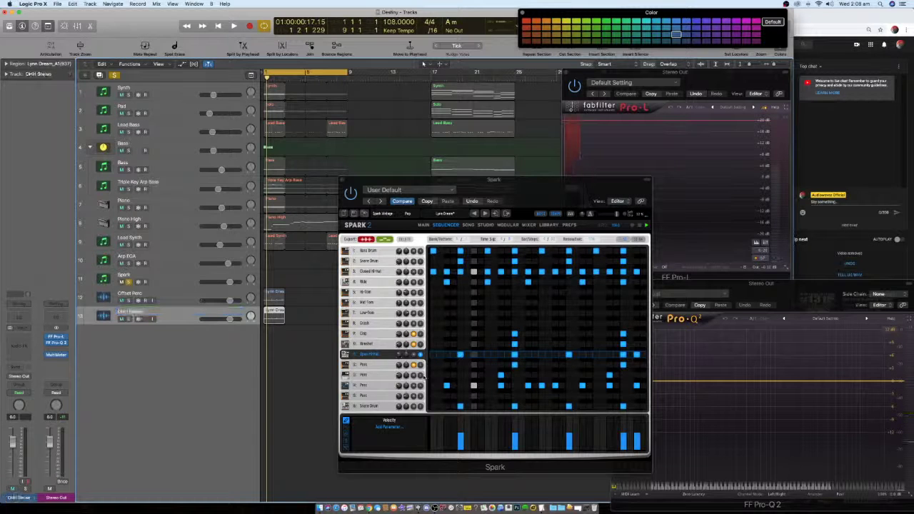
left_click_drag(180, 295, 189, 311)
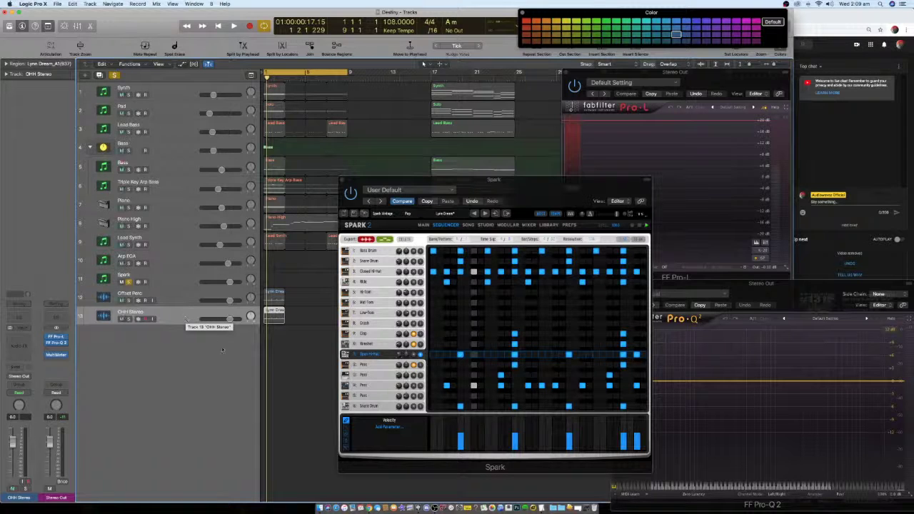
- Mute the Open Hi-Hat row in Spark, and export the soloed Bass Drum as audio to a new track at bar 1
left_click(419, 355)
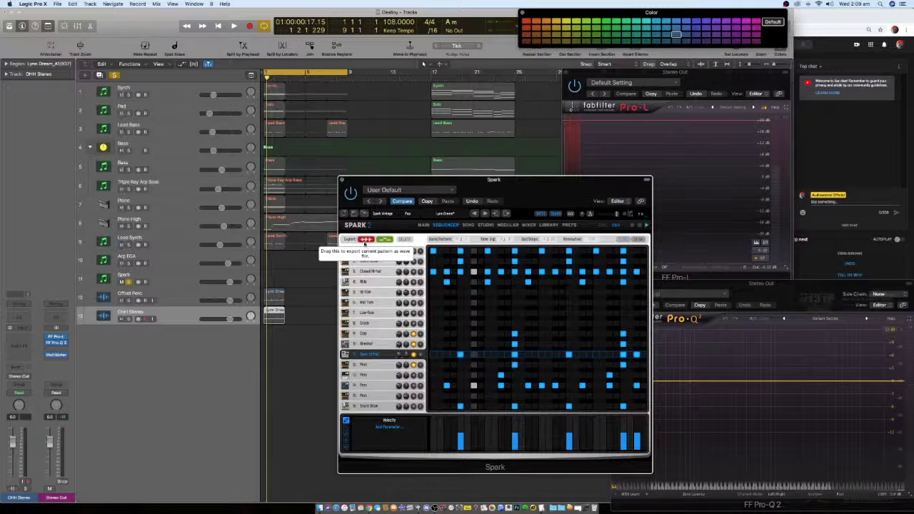
left_click_drag(366, 243, 327, 252)
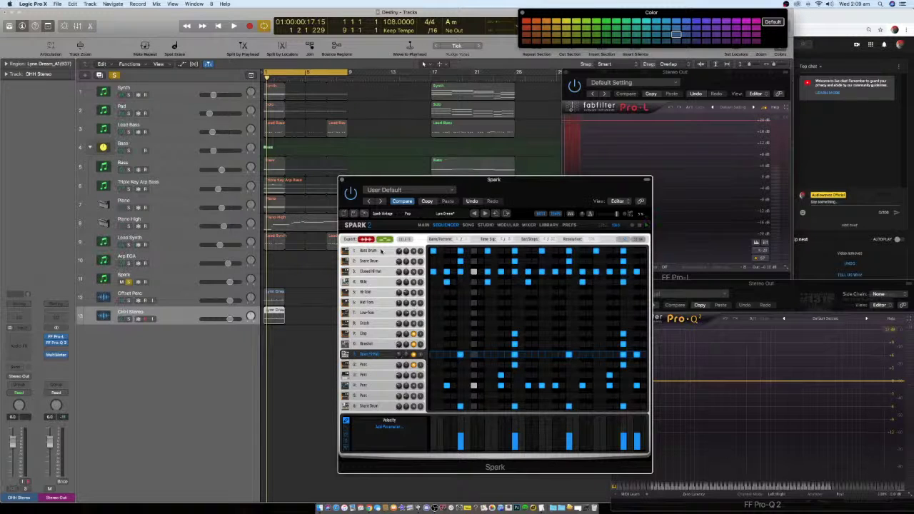
left_click(381, 251)
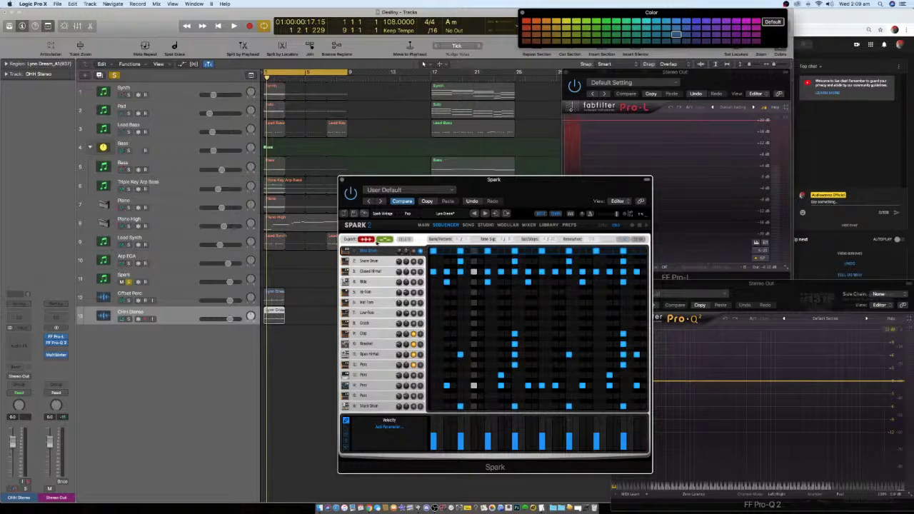
left_click_drag(377, 242, 263, 340)
key("space")
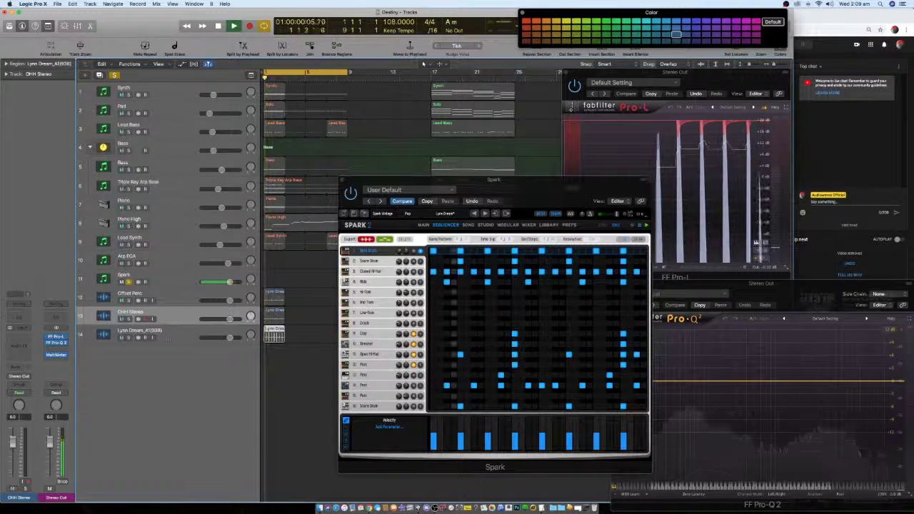
- Rename the exported bass drum track as Kick
double_click(120, 330)
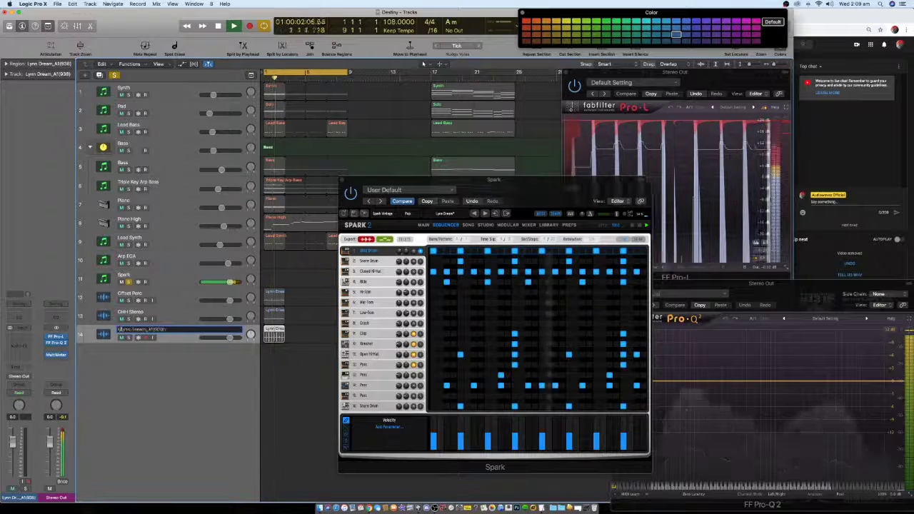
left_click(120, 330)
type("kick")
key("Return")
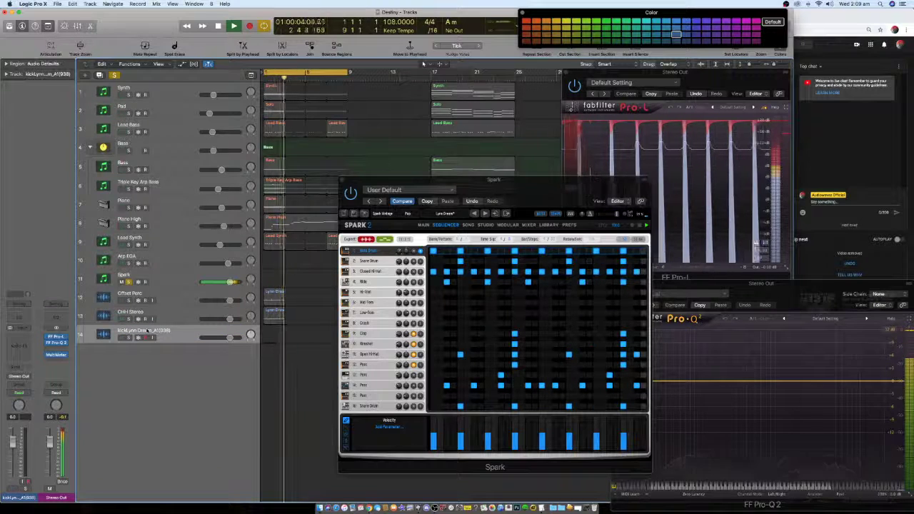
left_click(274, 333)
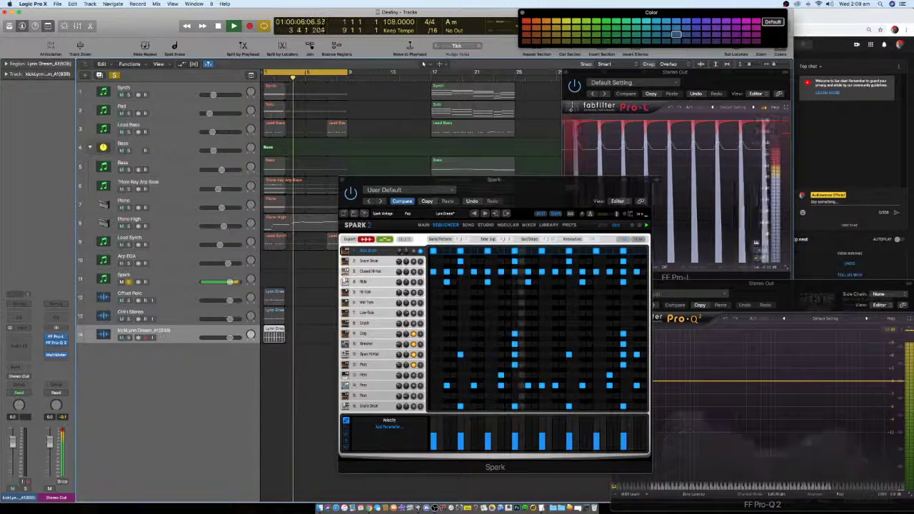
key("space")
key("shift+Return")
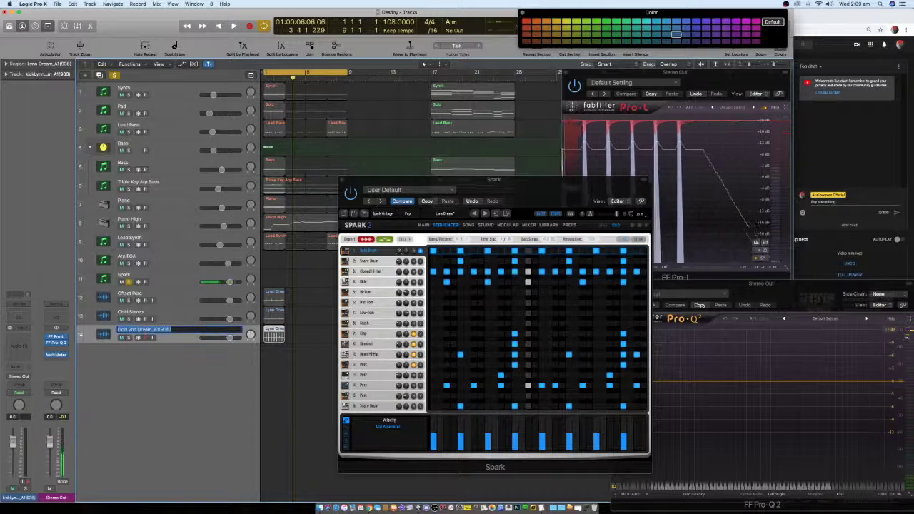
type("Kick")
key("Return")
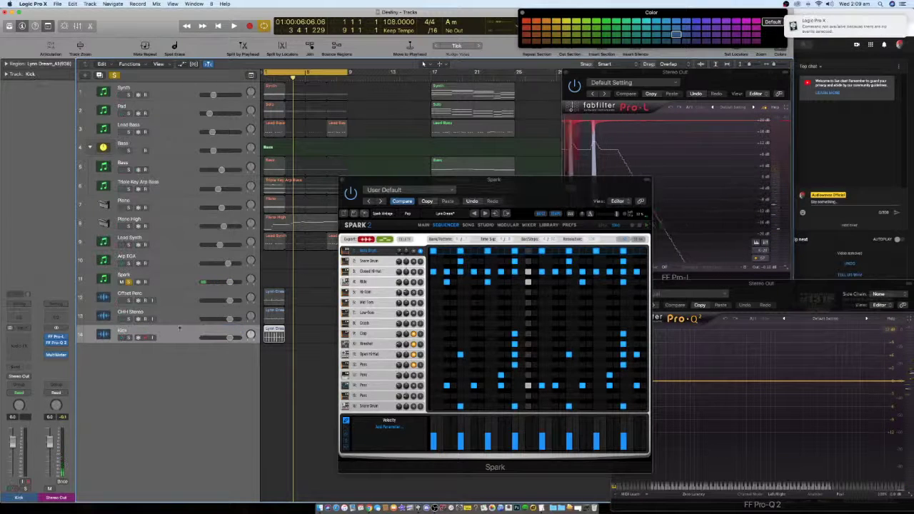
- Mute the Bass Drum row in Spark, and export the two soloed Snare Drum rows as audio to a new track at bar 1
left_click(413, 253)
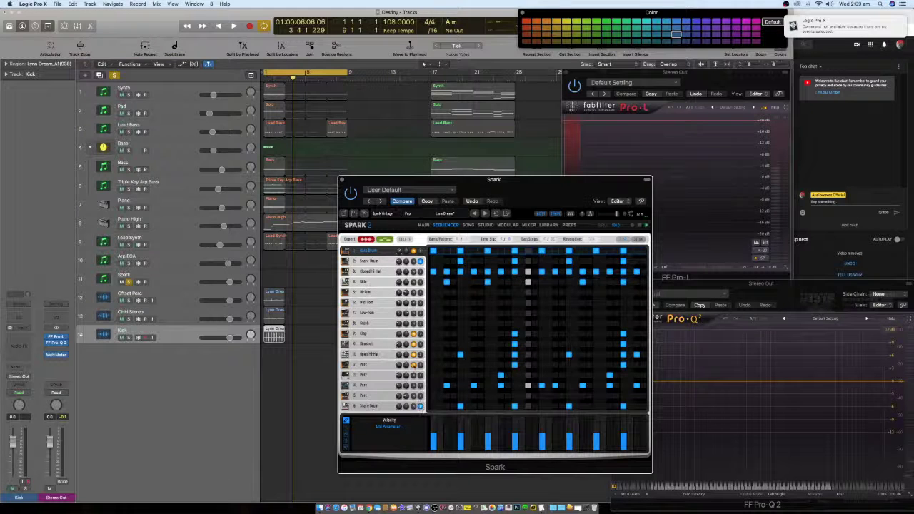
left_click(377, 261)
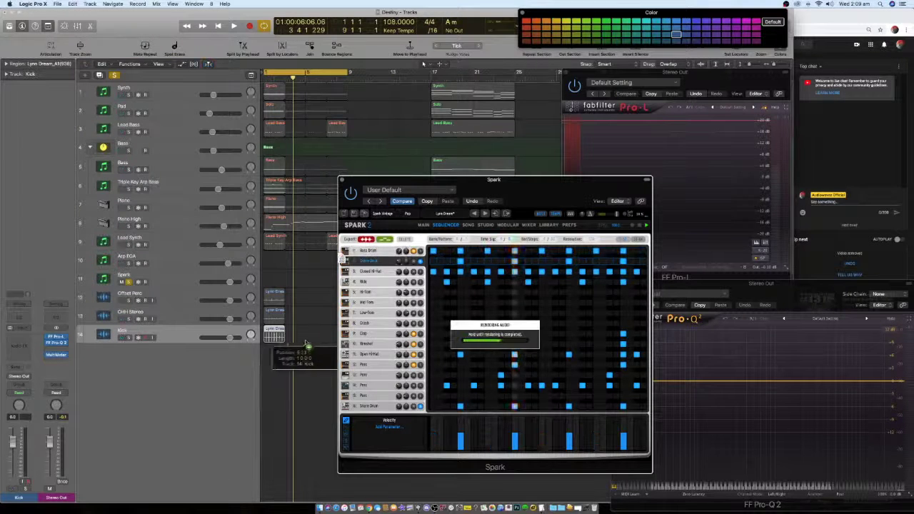
key("space")
left_click_drag(265, 366, 272, 372)
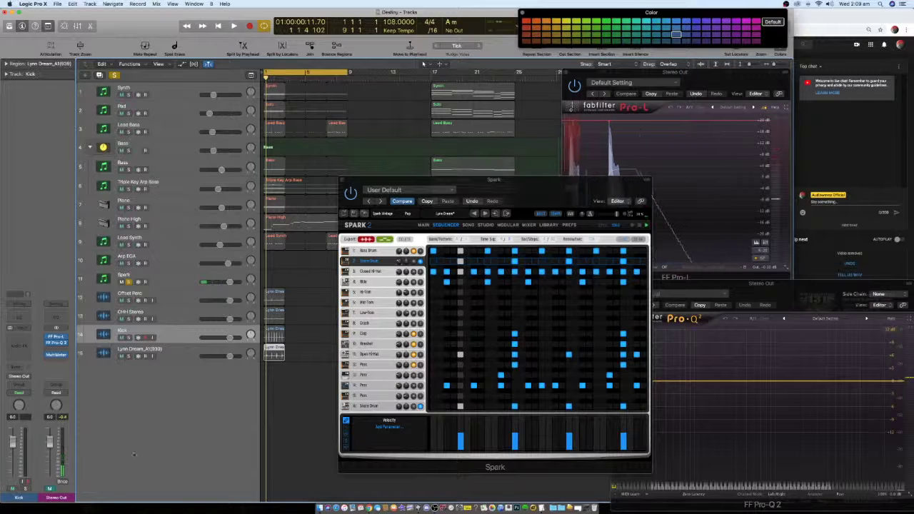
- Rename the exported snare drum track as Snare and audition Spark's Snare Drum pad
left_click(128, 351)
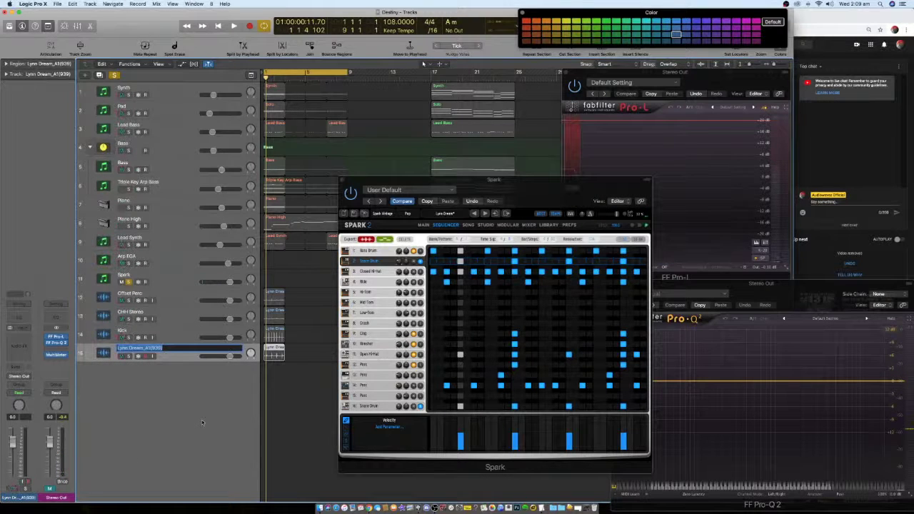
key("Return")
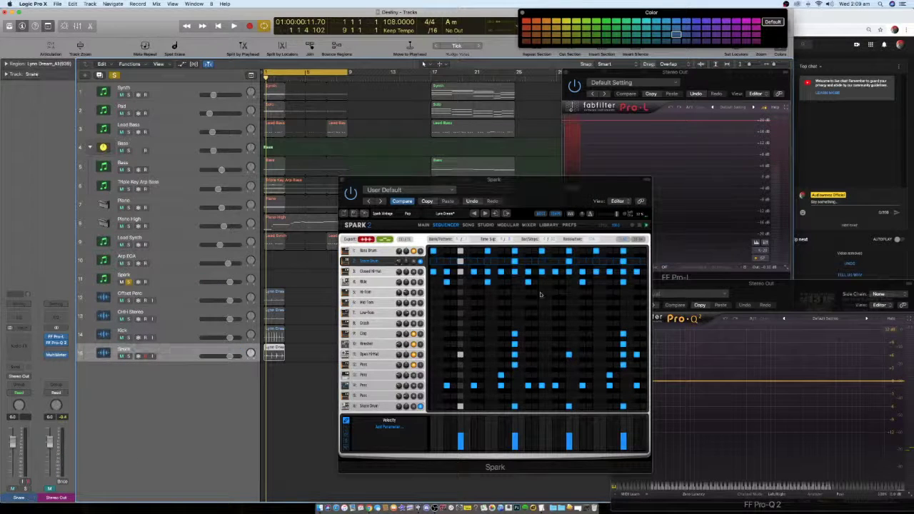
left_click(346, 261)
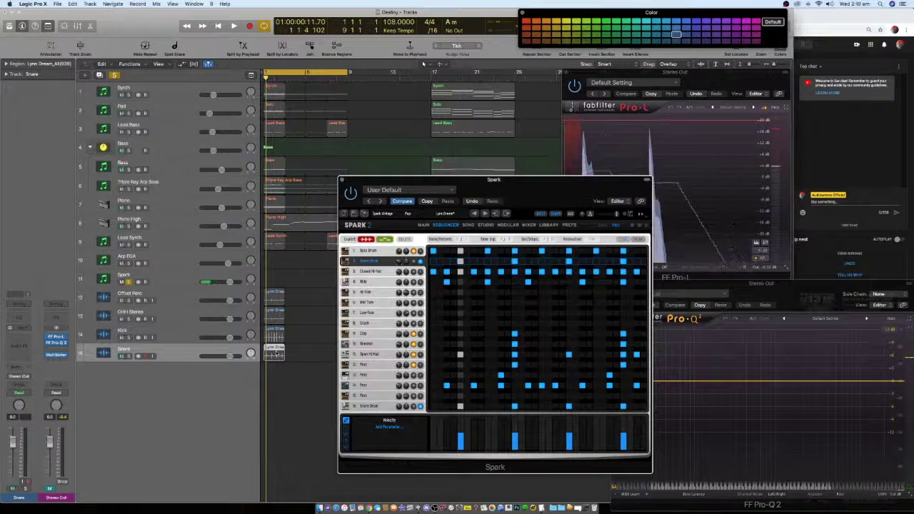
left_click(150, 351)
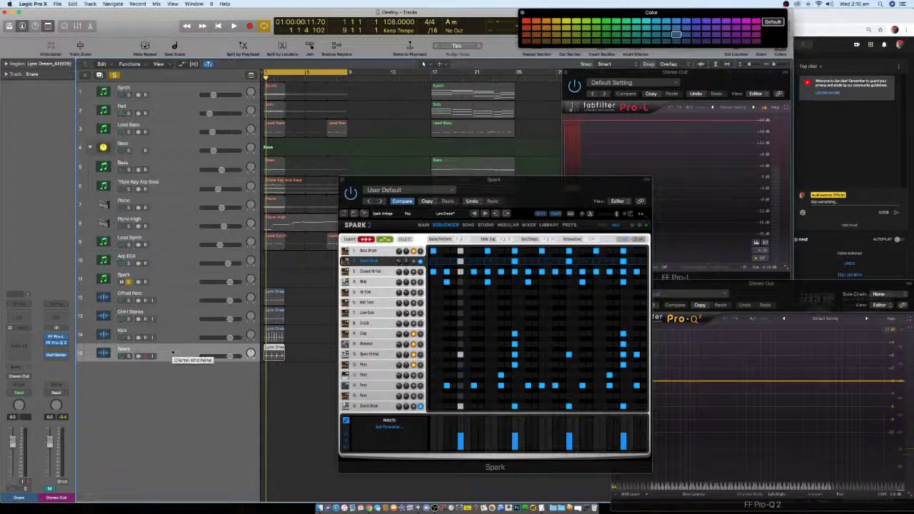
- Duplicate the Snare track with its region, and load the saved channel strip effects chain onto the copy
key("super+d")
left_click_drag(228, 362, 176, 367)
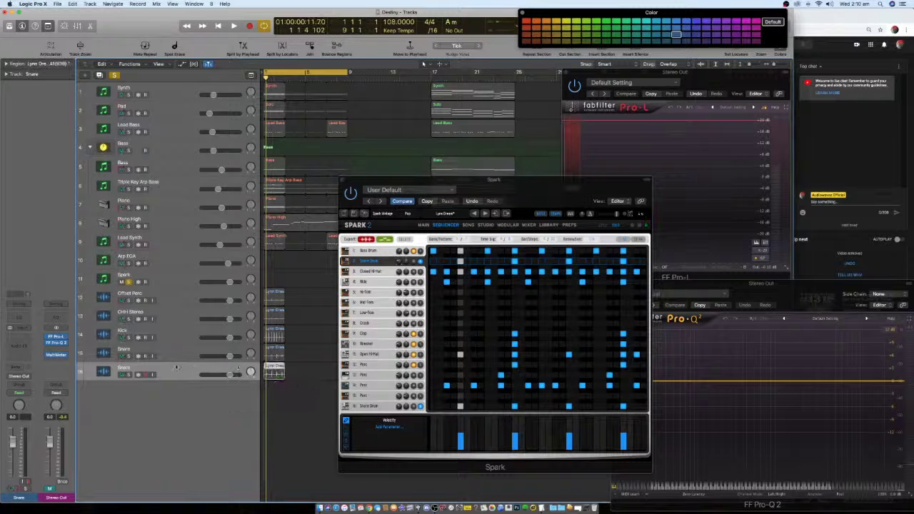
left_click(22, 317)
left_click(35, 383)
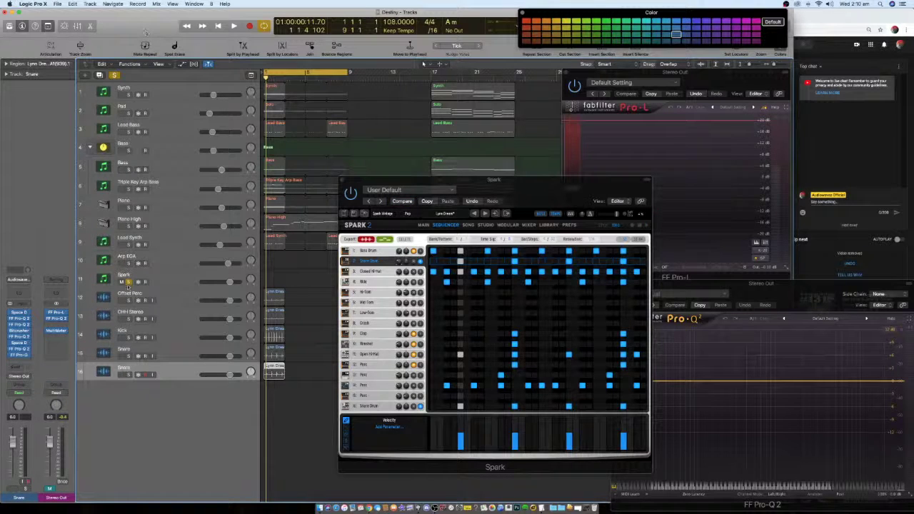
- Audition the two Snare tracks soloed and adjust the FF Pro-G gate's threshold on the duplicate Snare during playback
left_click(19, 355)
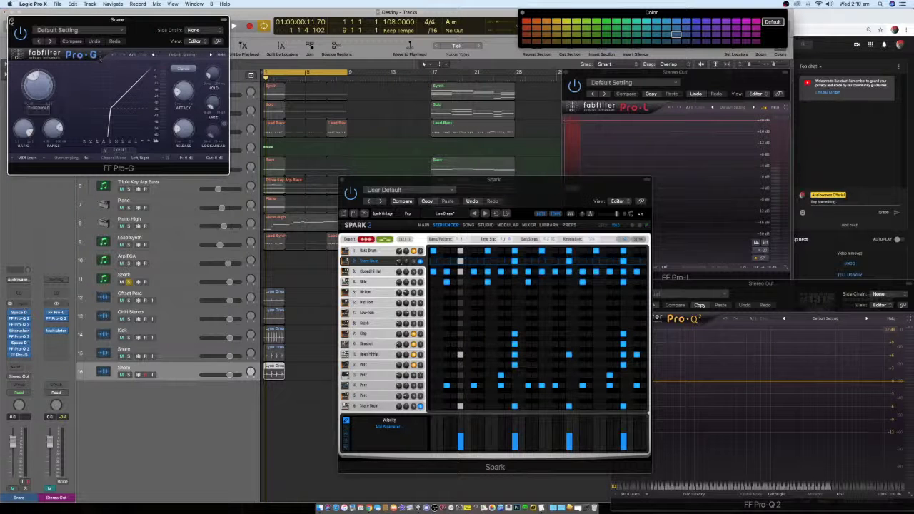
left_click(10, 21)
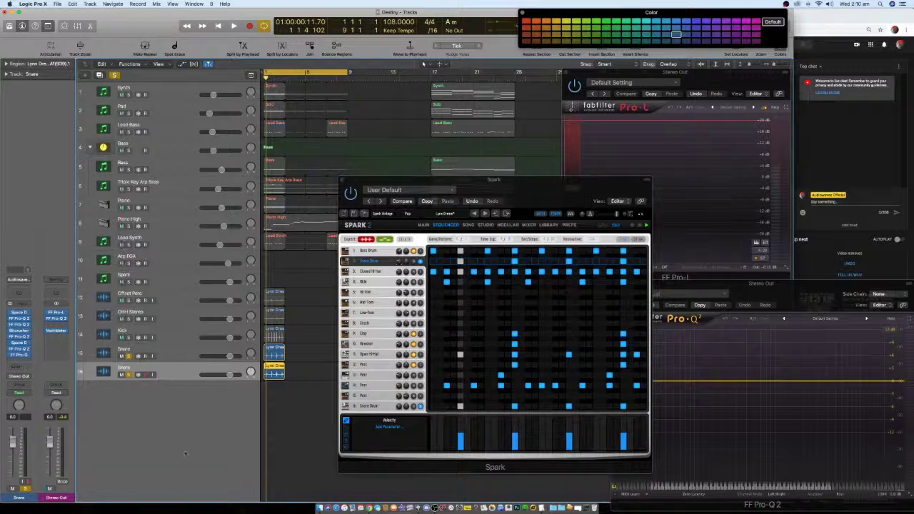
key("space")
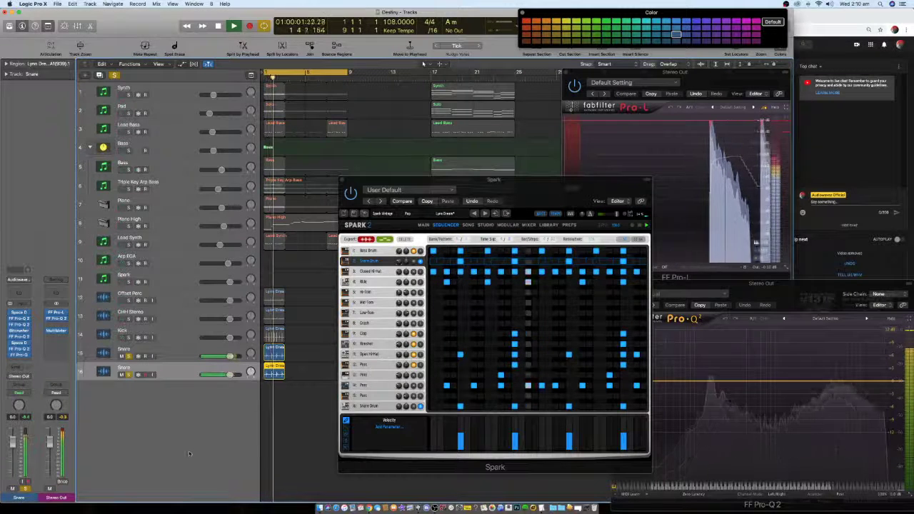
key("space")
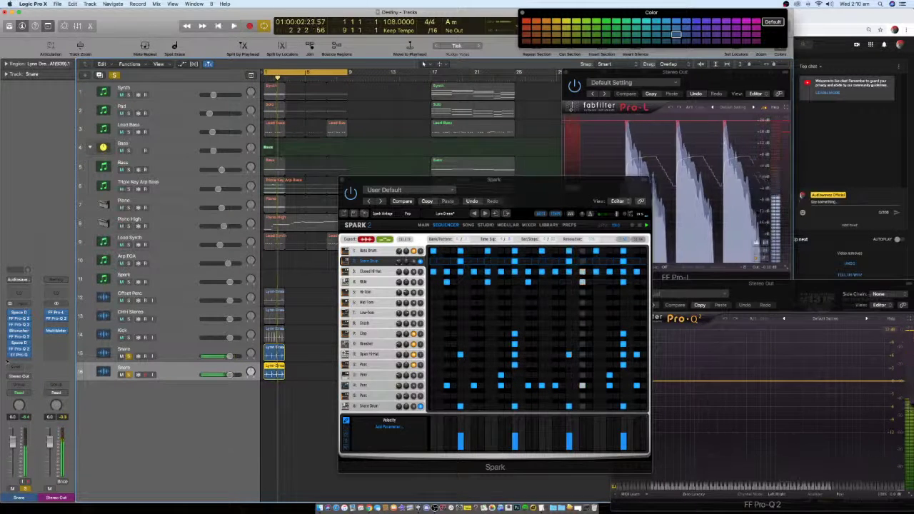
key("v")
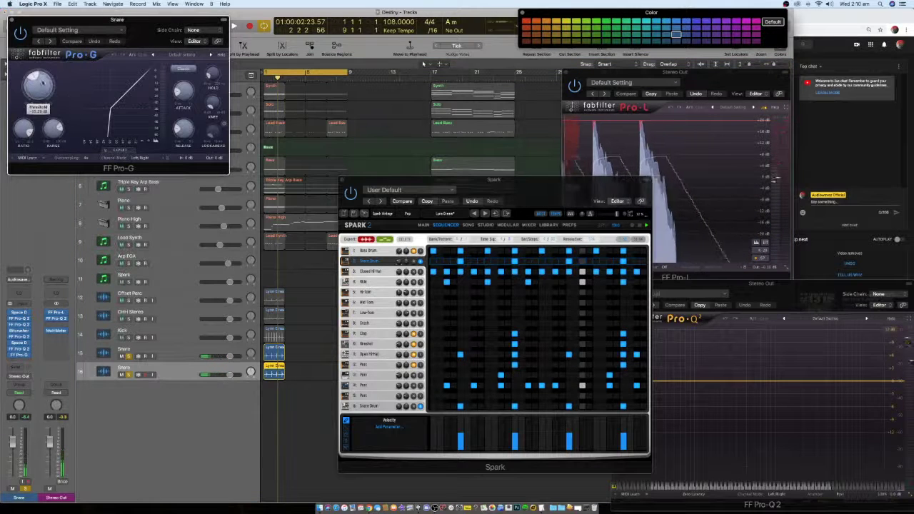
key("space")
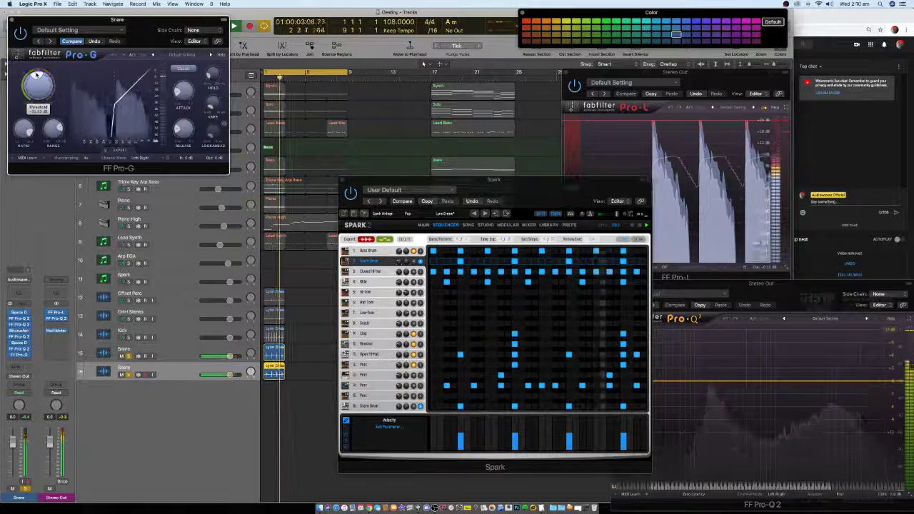
left_click_drag(37, 74, 41, 74)
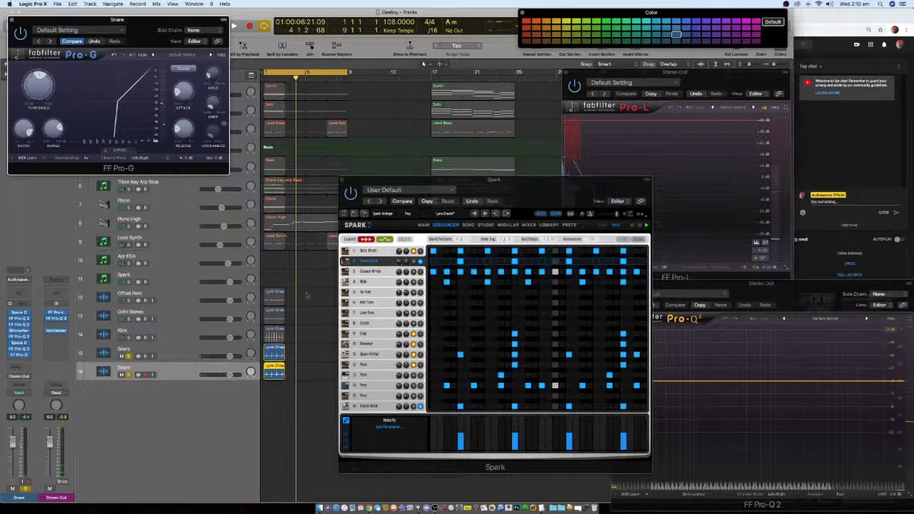
- Loop the five exported drum regions across the cycle range, play them back briefly, and close the FF Pro-G gate
left_click(284, 371)
left_click_drag(284, 369, 337, 371)
key("space")
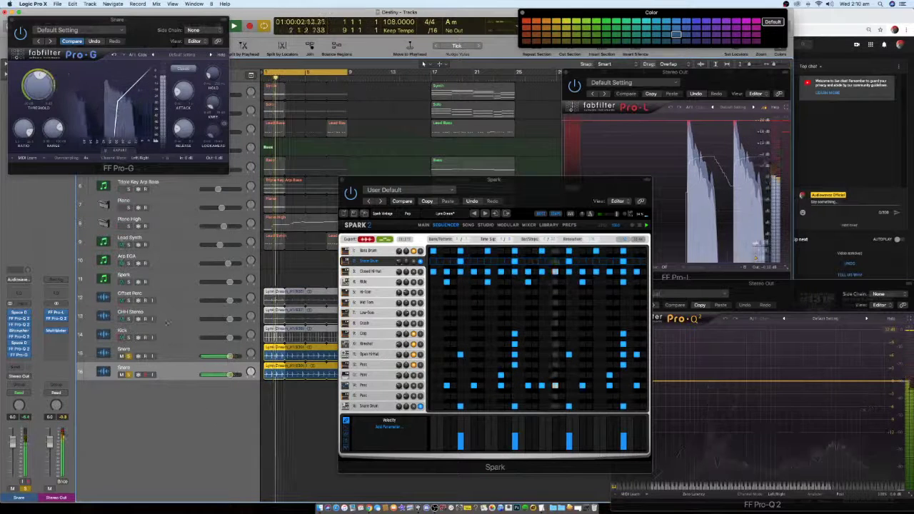
key("space")
key("super+w")
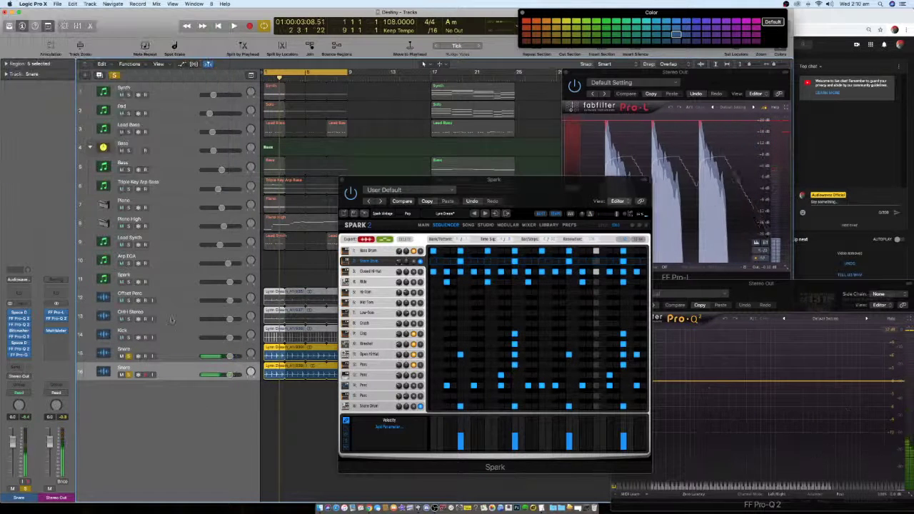
- Solo Lead Bass, the Bass stack and Kick with the snares, and add Offset Perc and CHH Stereo to the solo during playback
left_click(129, 132)
left_click(129, 151)
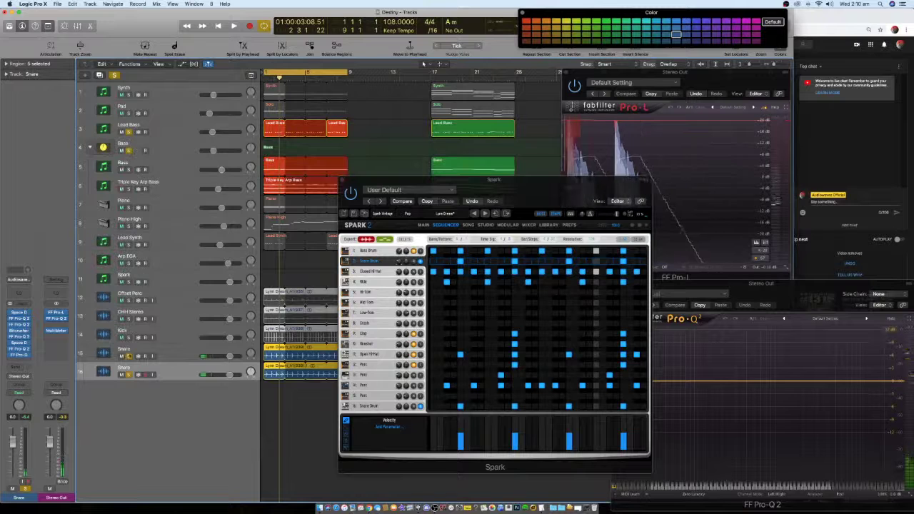
left_click(129, 337)
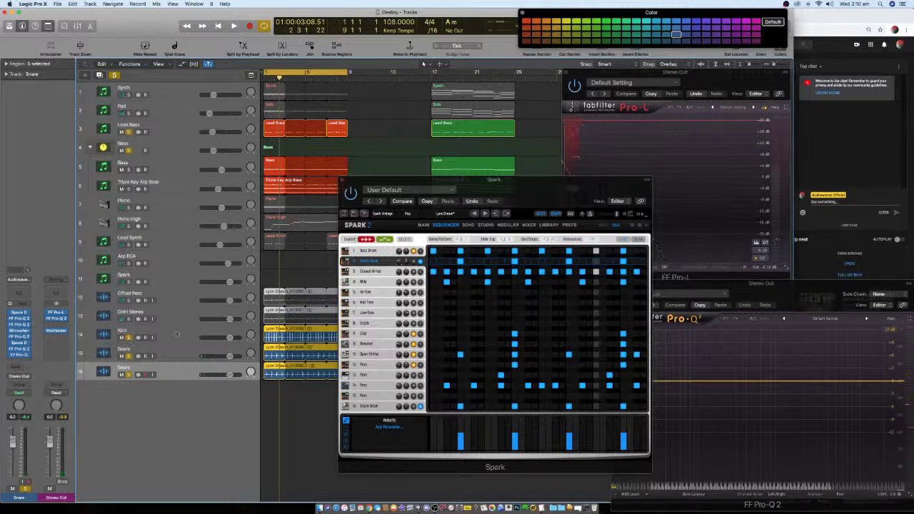
key("space")
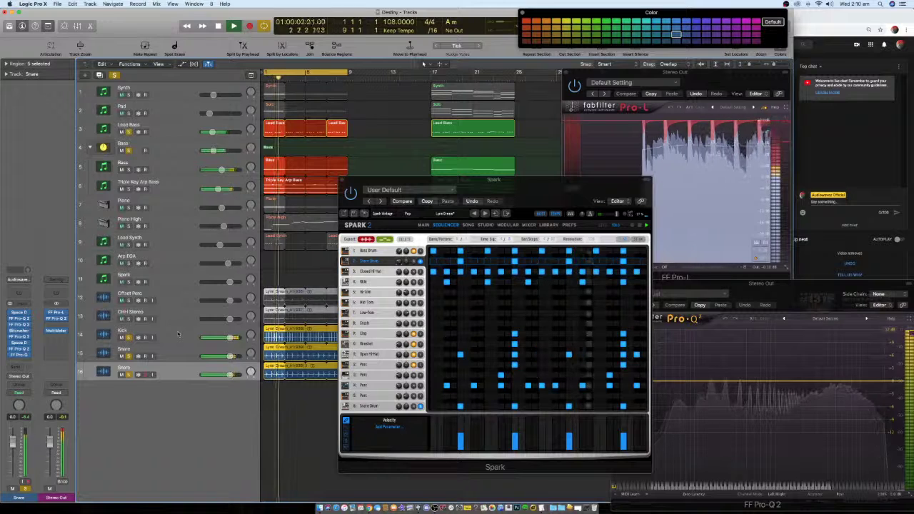
left_click_drag(129, 300, 128, 319)
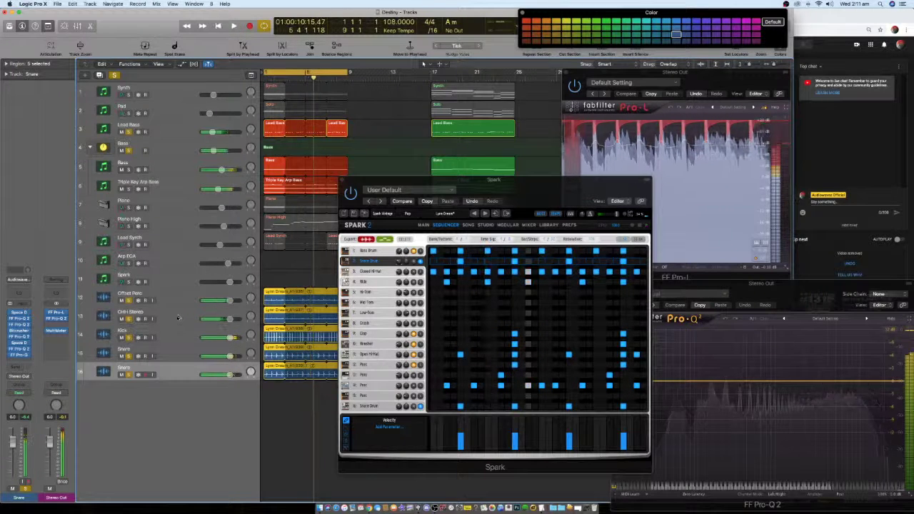
- Clear all track solos and solo only the Spark track
left_click(129, 133)
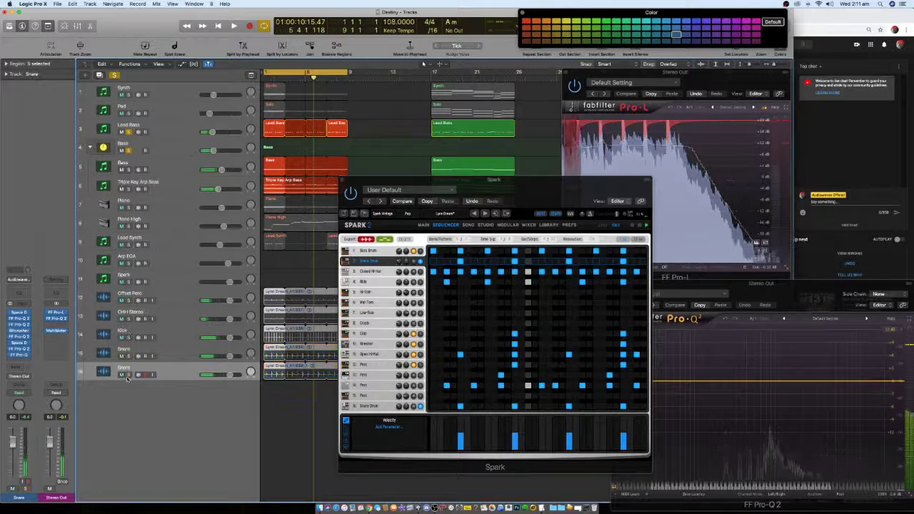
left_click(129, 133)
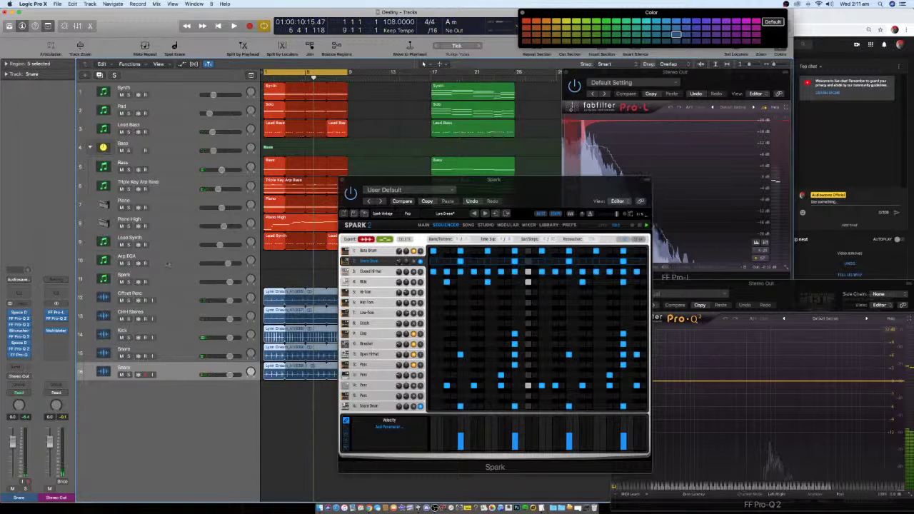
left_click(128, 281)
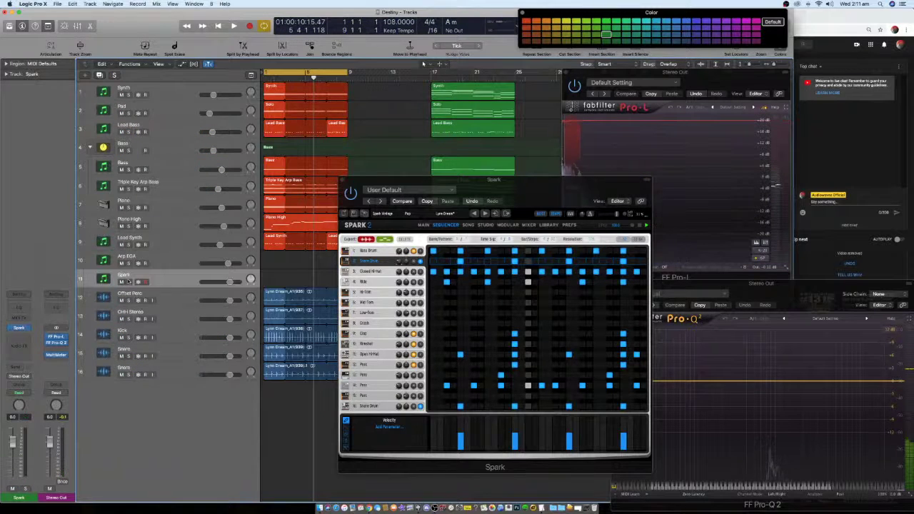
- Mute both Snare Drum rows in Spark, export the soloed row 14 Perc as audio to a new track at bar 1, and loop it
left_click(416, 264)
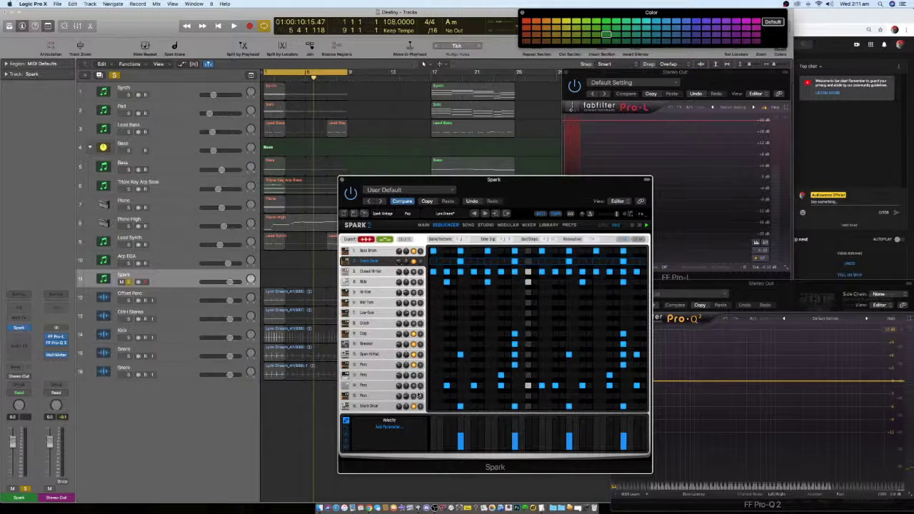
left_click(371, 387)
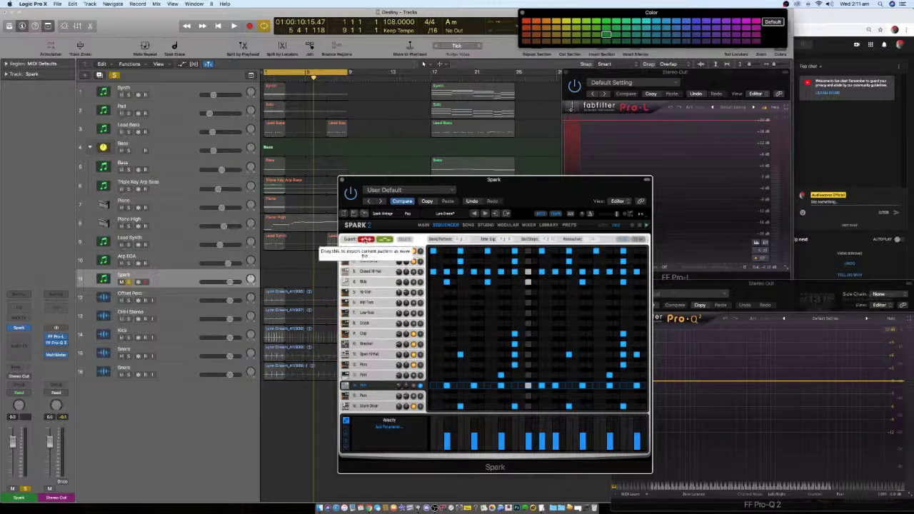
left_click_drag(366, 240, 266, 406)
key("space")
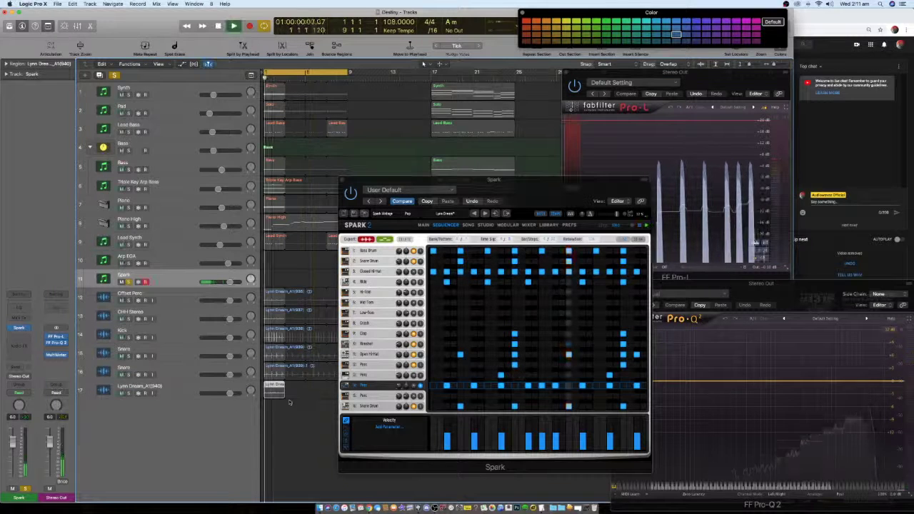
key("space")
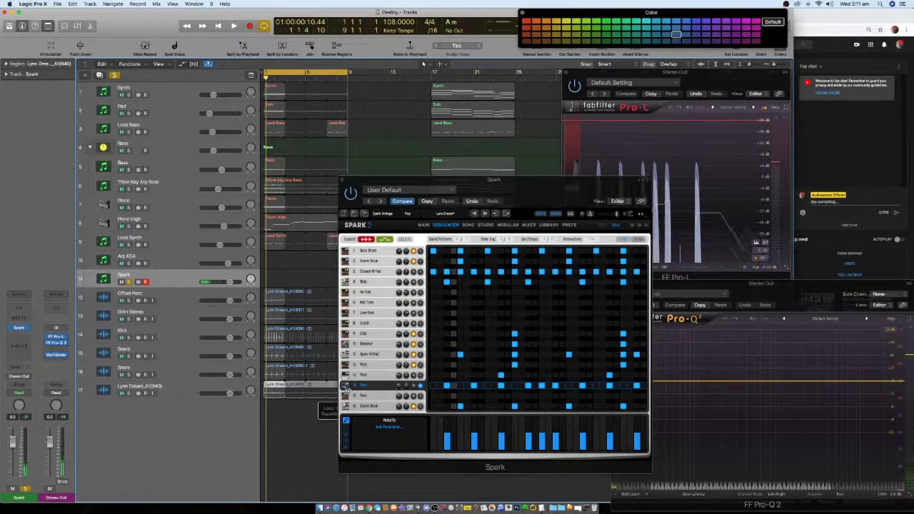
- Rename the exported percussion track as Rhythm 01
double_click(143, 386)
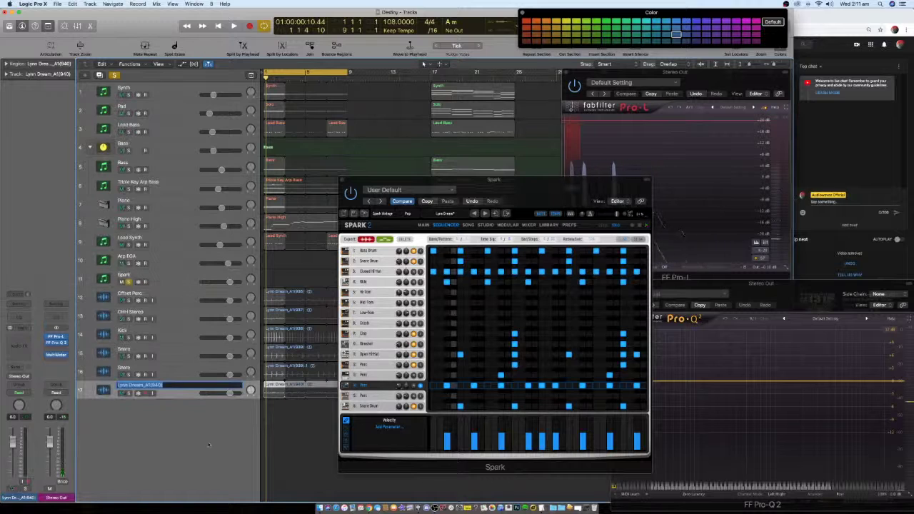
type("P")
type("hythm")
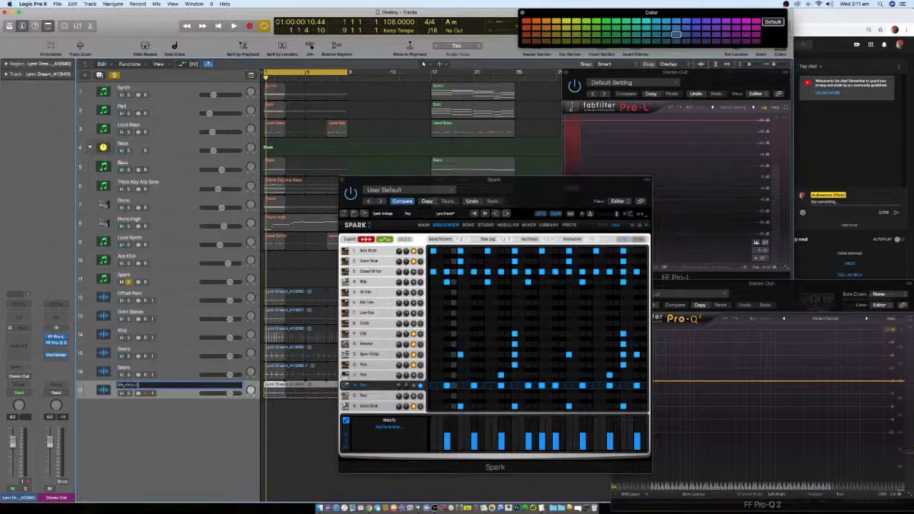
type(" D")
key("Return")
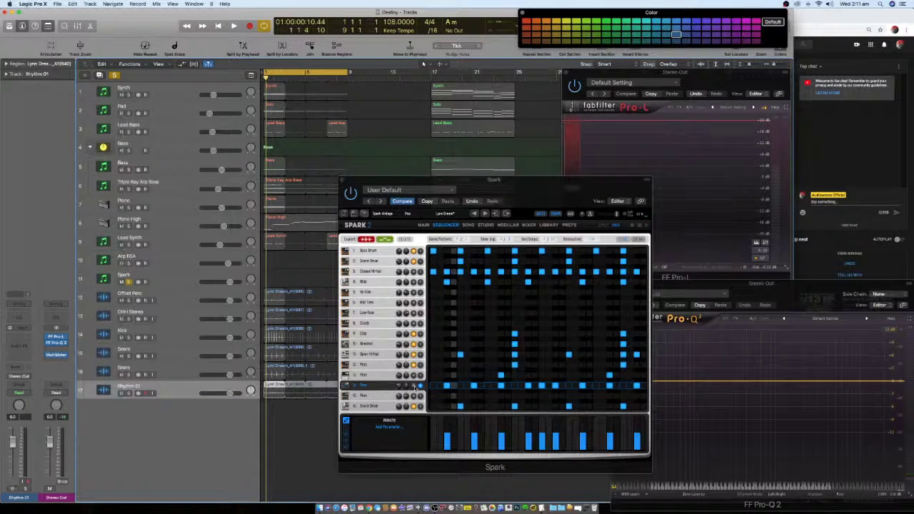
- Mute the row 14 Perc in Spark, export the soloed Closed Hi-Hat as audio to a new track at bar 1, and loop it
left_click(418, 385)
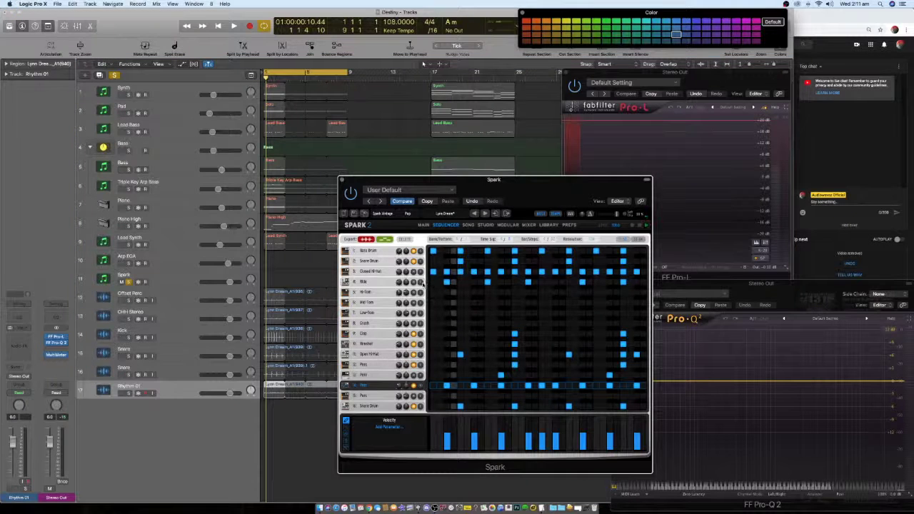
left_click(374, 272)
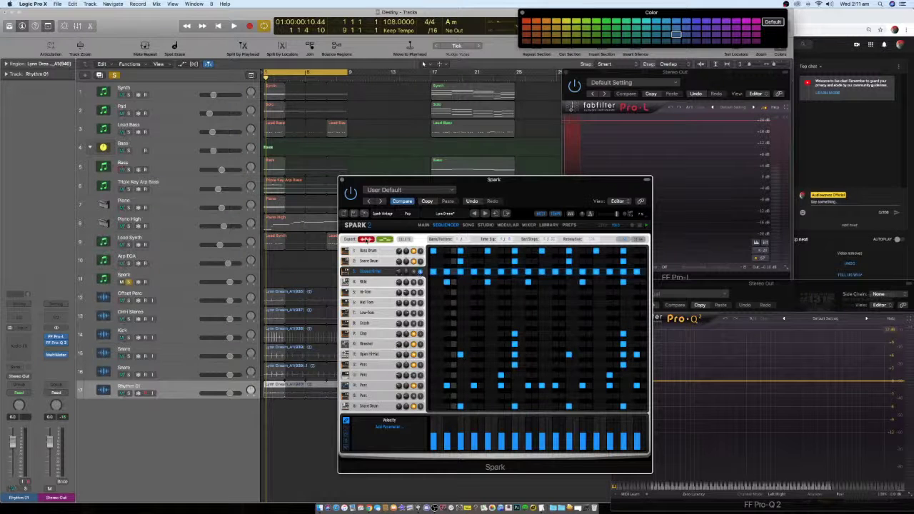
left_click_drag(366, 239, 266, 416)
key("space")
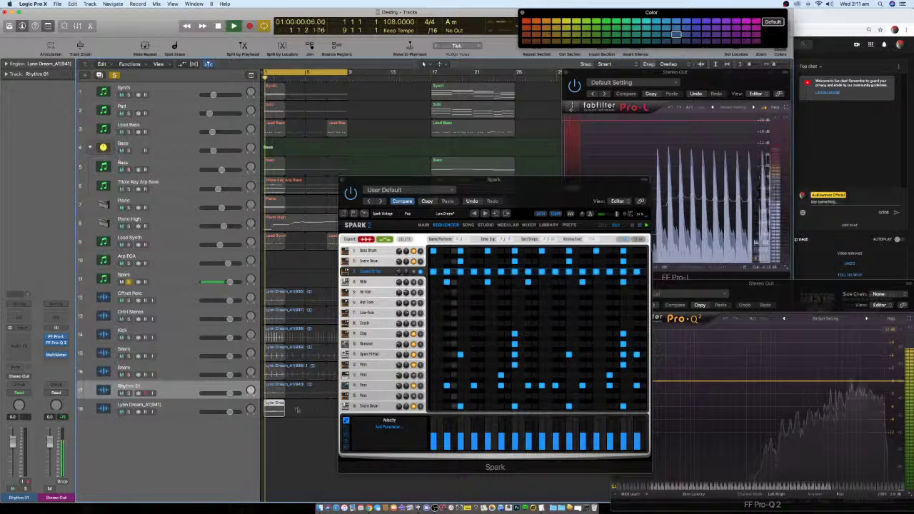
key("space")
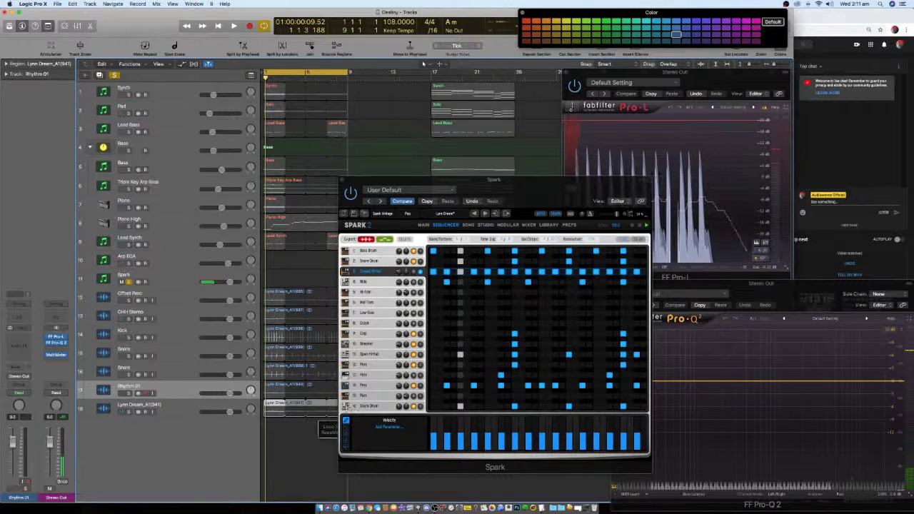
- Rename the exported closed hi-hat track as CHH
left_click(229, 412)
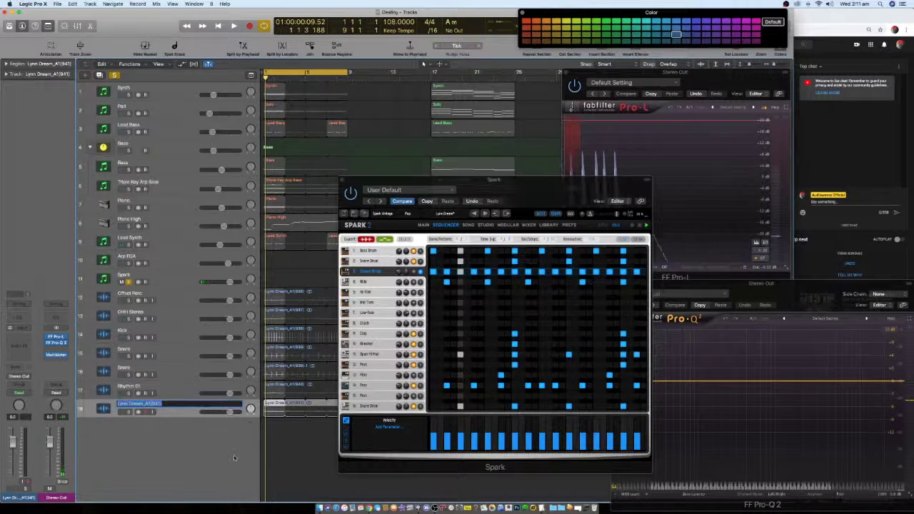
key("shift+Return")
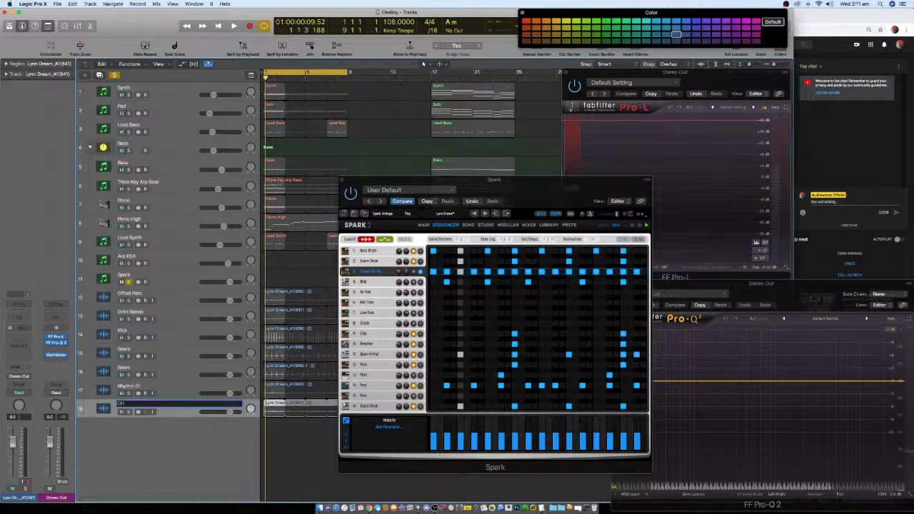
type("CHH")
key("Return")
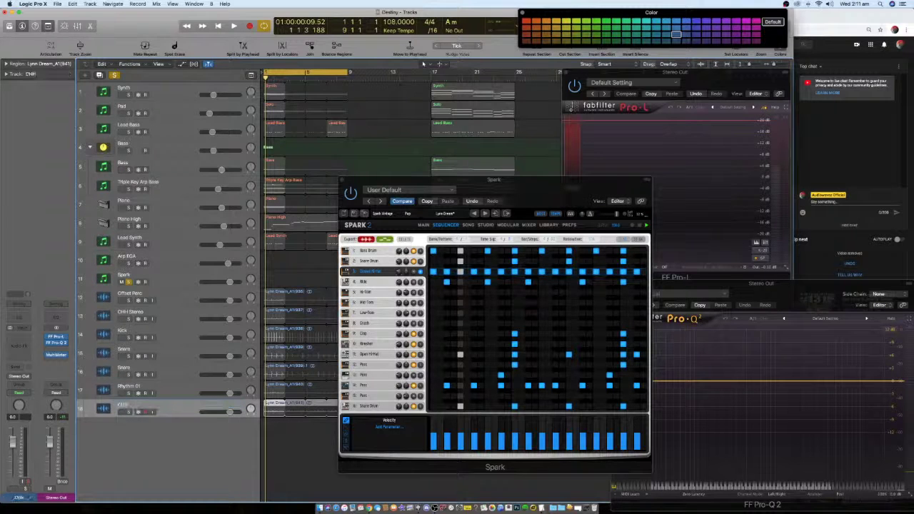
- Mute the Closed Hi-Hat row in Spark, export the remaining unmuted rows including Ride as audio to a new track at bar 1, and play it
left_click(419, 272)
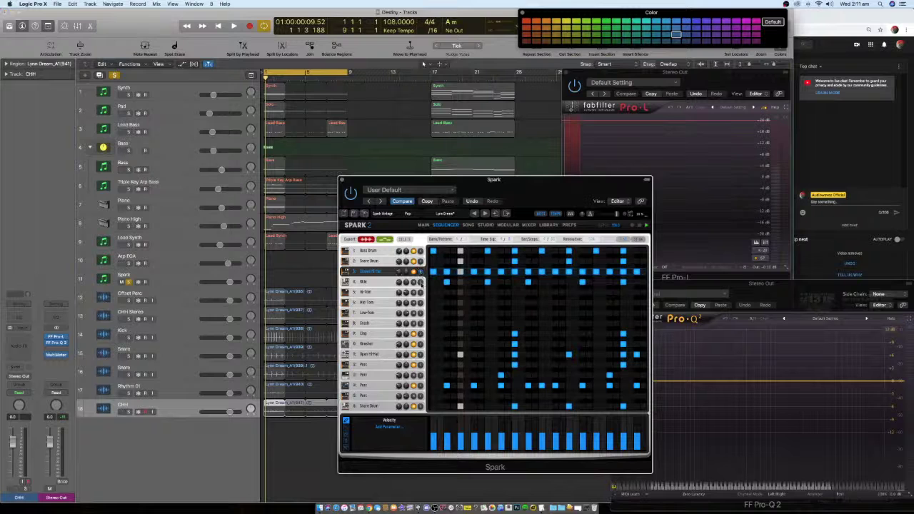
left_click(372, 282)
left_click(346, 282)
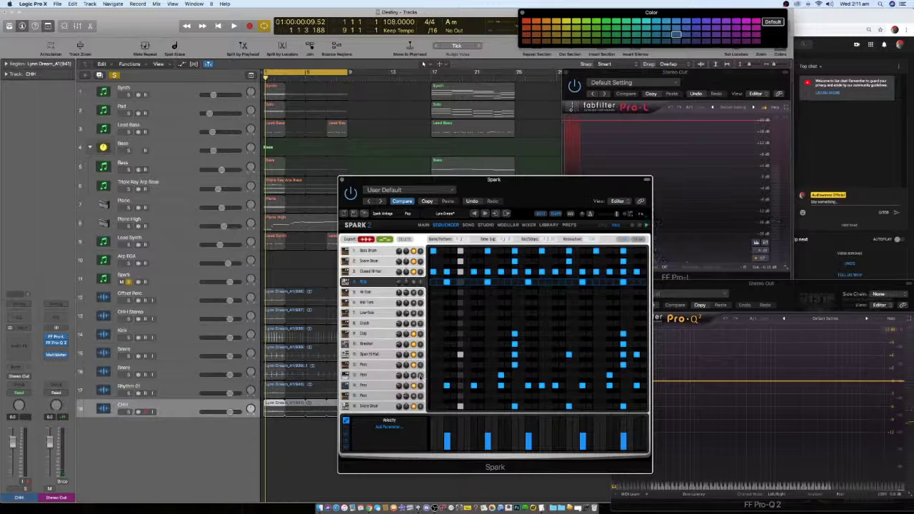
left_click_drag(367, 240, 264, 439)
key("space")
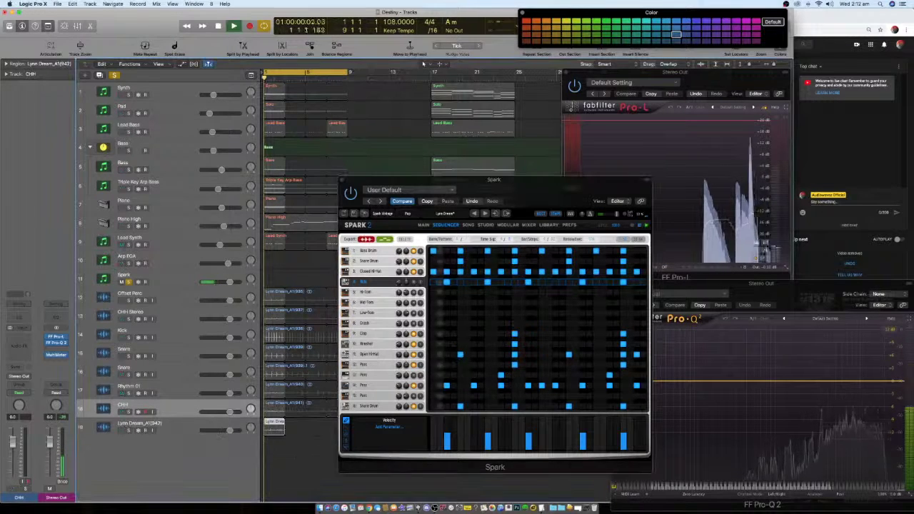
- Rename the exported ride track as Ride
double_click(136, 423)
type("R")
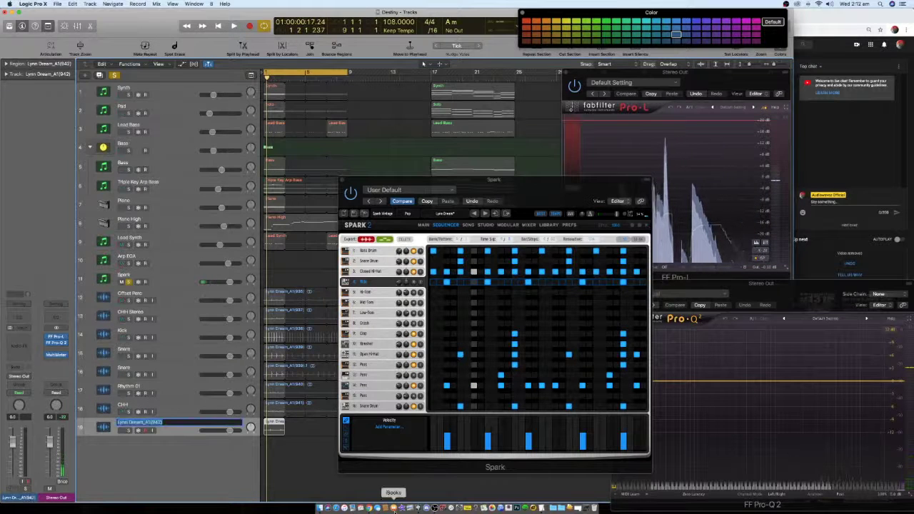
type("ide")
key("Return")
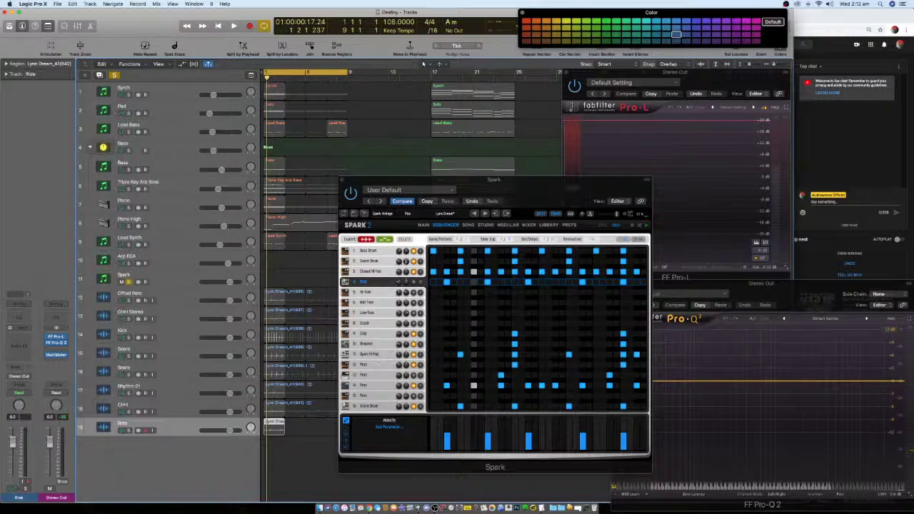
- Mute the Ride row in Spark, export the row 13 Perc as audio to a new track at bar 1, and mute that row
left_click(414, 281)
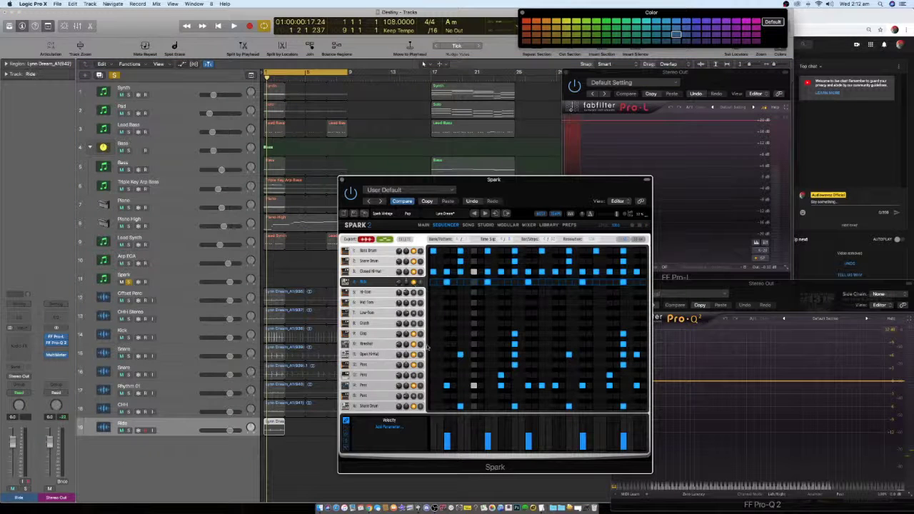
left_click(380, 375)
left_click_drag(366, 240, 263, 447)
key("space")
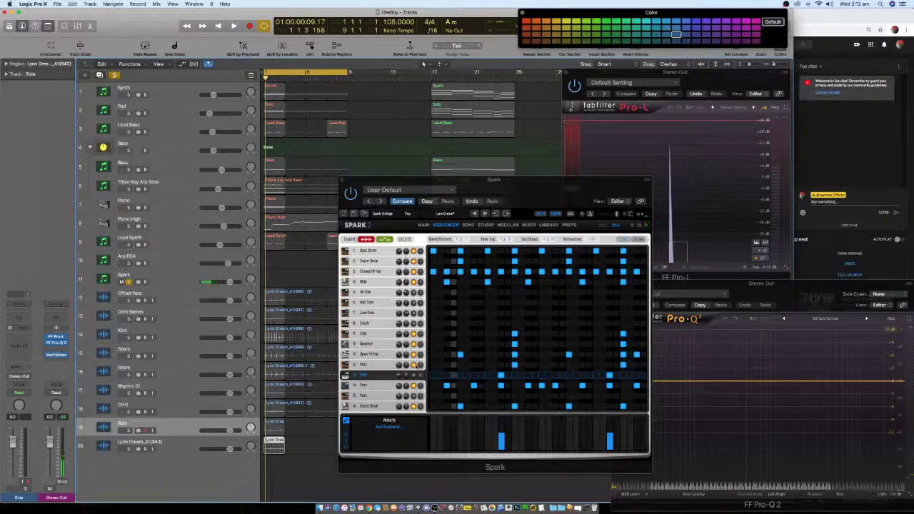
left_click(413, 375)
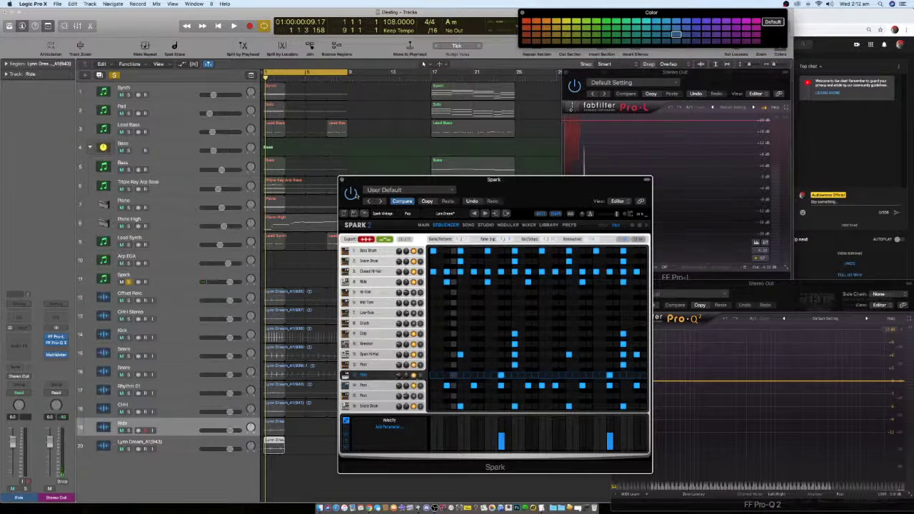
key("super+w")
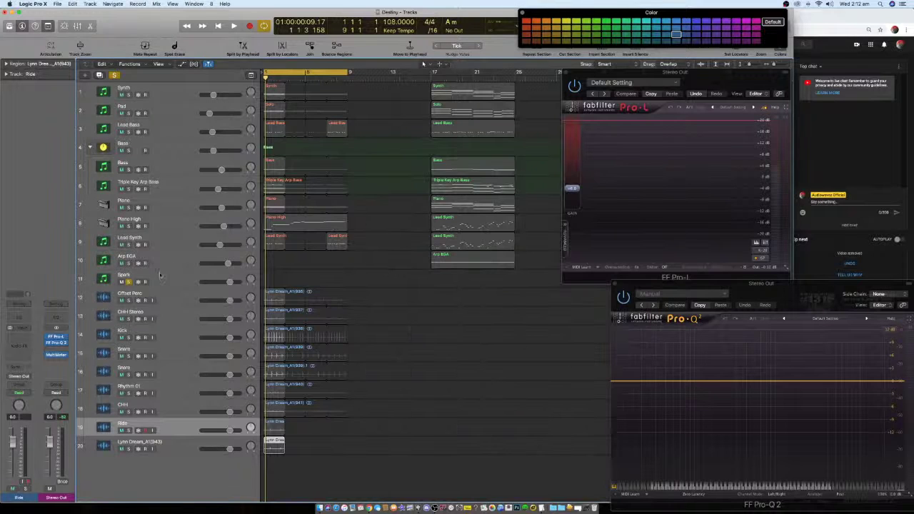
- Mute the Spark track and move it to the top of the track list
left_click(121, 281)
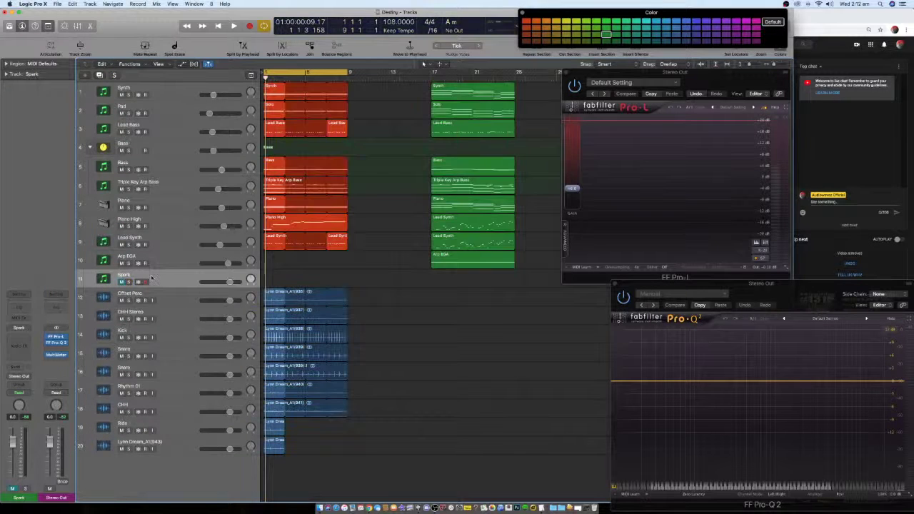
left_click_drag(153, 279, 155, 85)
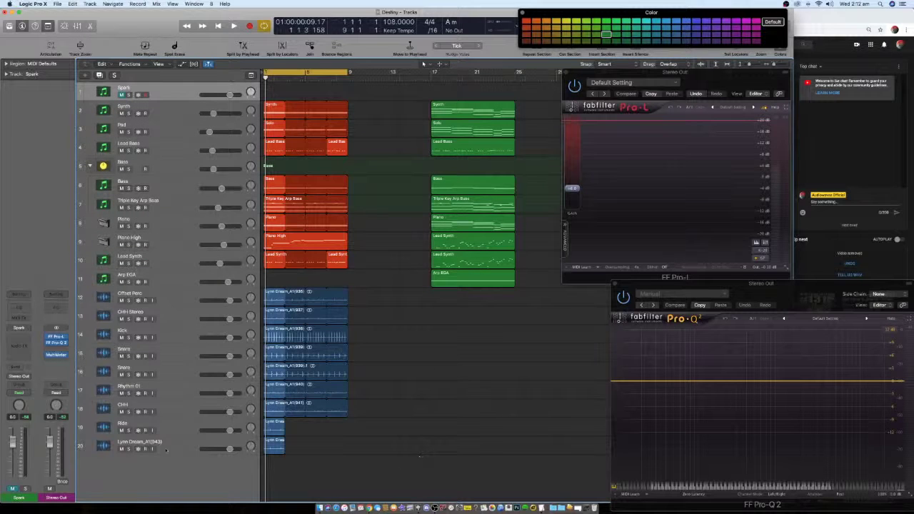
- Loop the last two exported drum regions up to bar 9 and group the nine drum audio tracks into a Summing Stack
left_click_drag(287, 431, 347, 443)
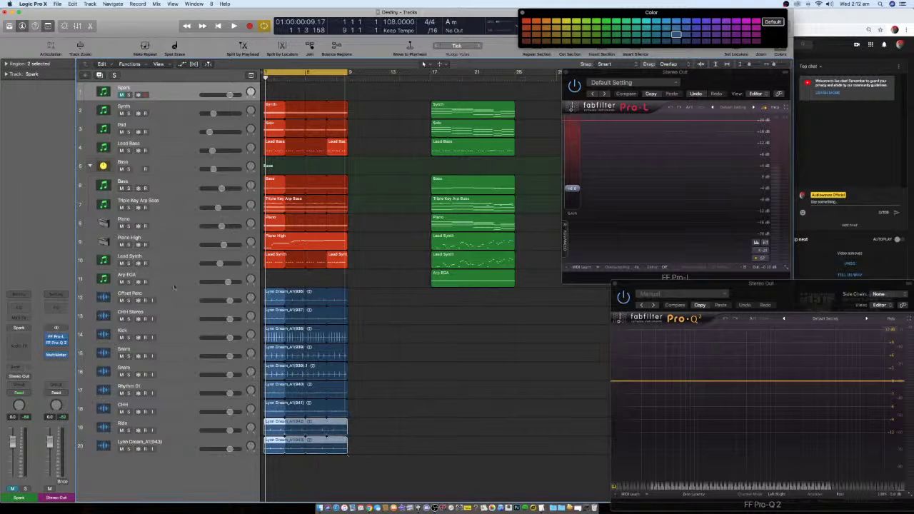
left_click(172, 294)
left_click(172, 446, "shift")
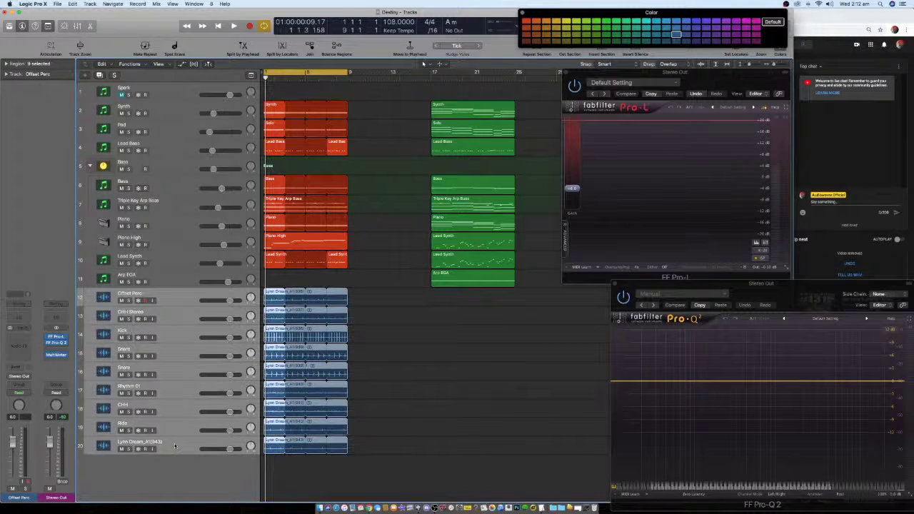
right_click(172, 446)
left_click(204, 424)
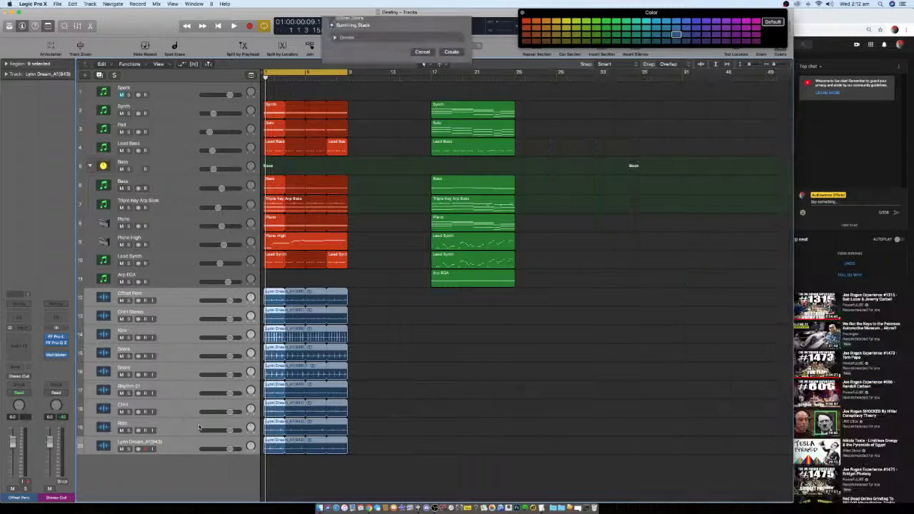
left_click(451, 69)
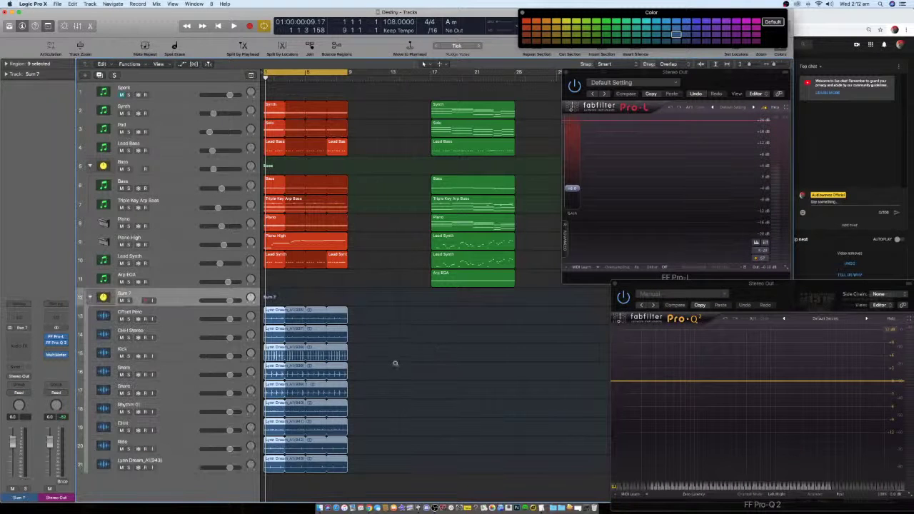
- Lower the volume of all nine drum tracks in the stack together
key("super+Up")
key("super+Down")
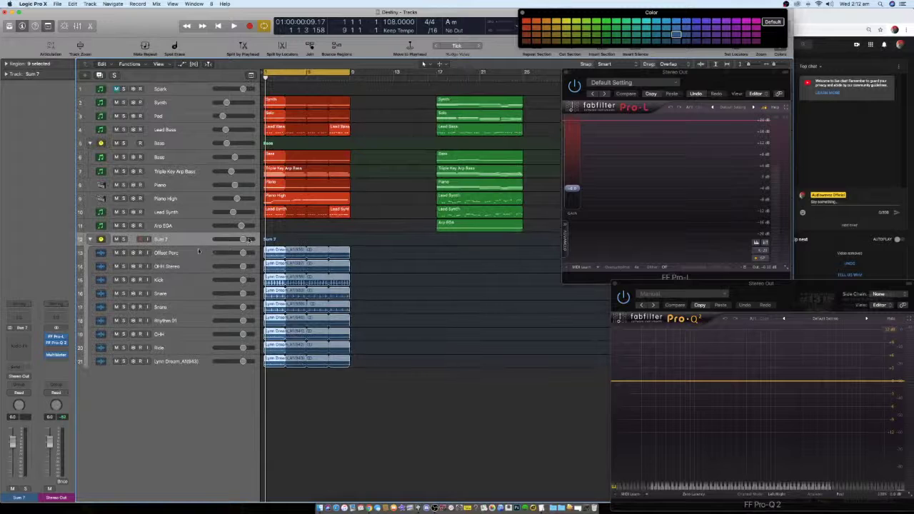
left_click(201, 251)
left_click(201, 362, "shift")
left_click_drag(244, 362, 212, 362)
- Rename the last exported percussion track as Guiro and the summing stack as Drums
double_click(178, 363)
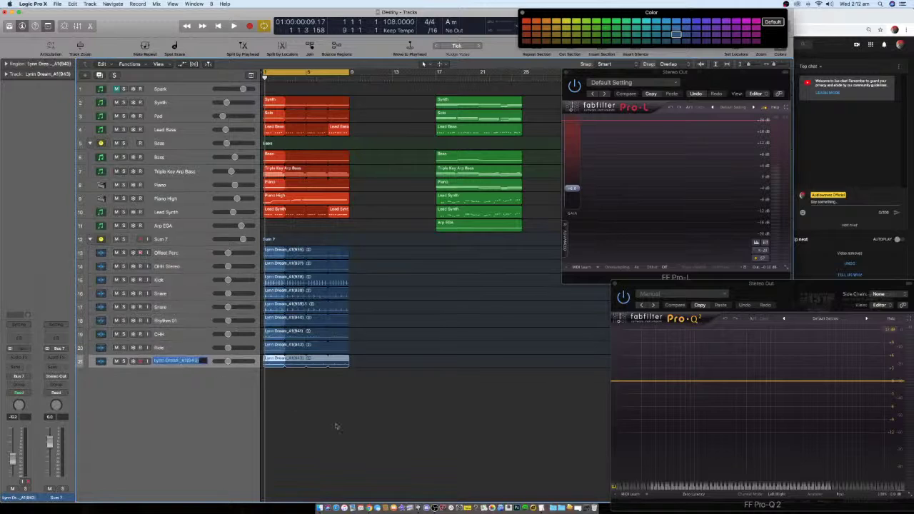
key("Return")
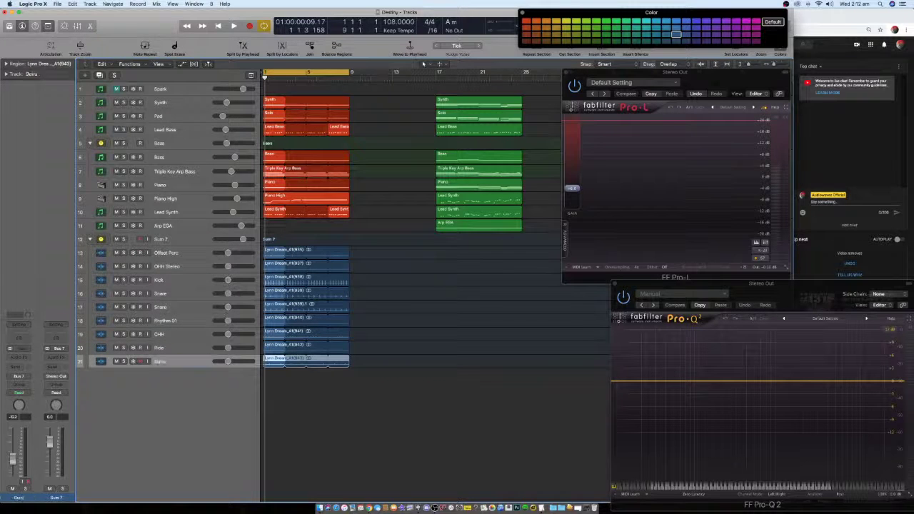
double_click(162, 239)
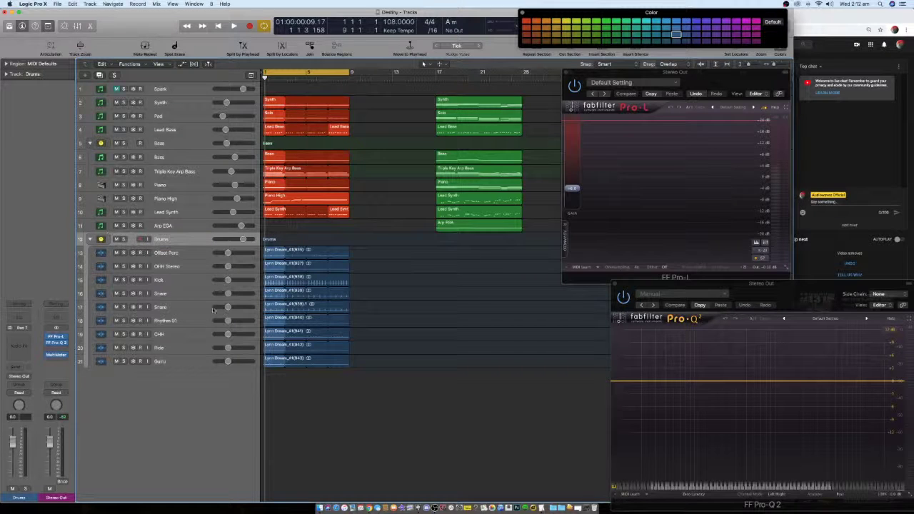
- Move the Kick and both Snare tracks to the top of the Drums stack
left_click(175, 281)
left_click(170, 306, "shift")
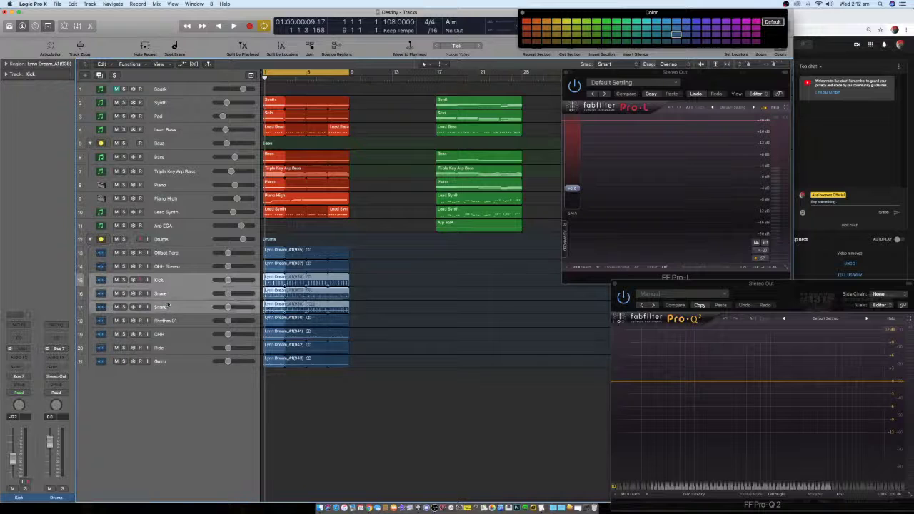
left_click_drag(178, 283, 178, 253)
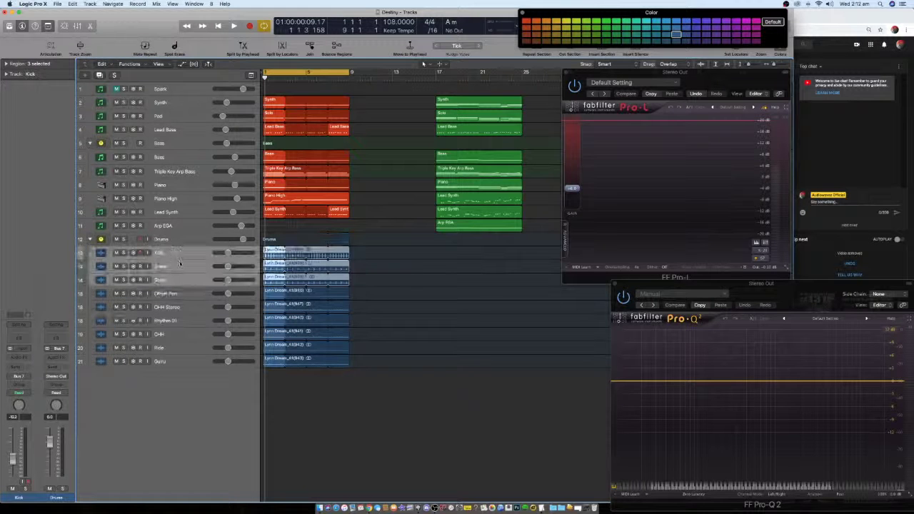
left_click(403, 294)
scroll(402, 294, "up", 3)
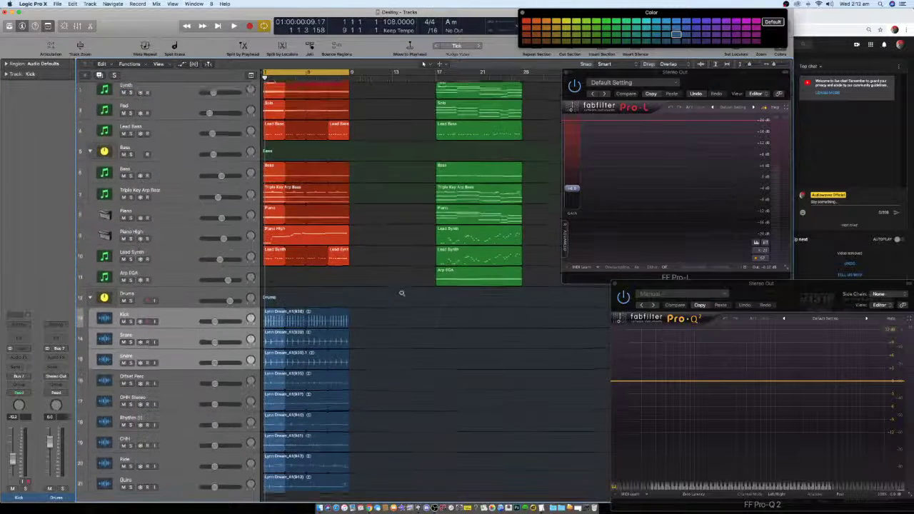
- Move the Rhythm 01 and CHH tracks directly below the Snare tracks in the Drums stack
left_click(167, 436)
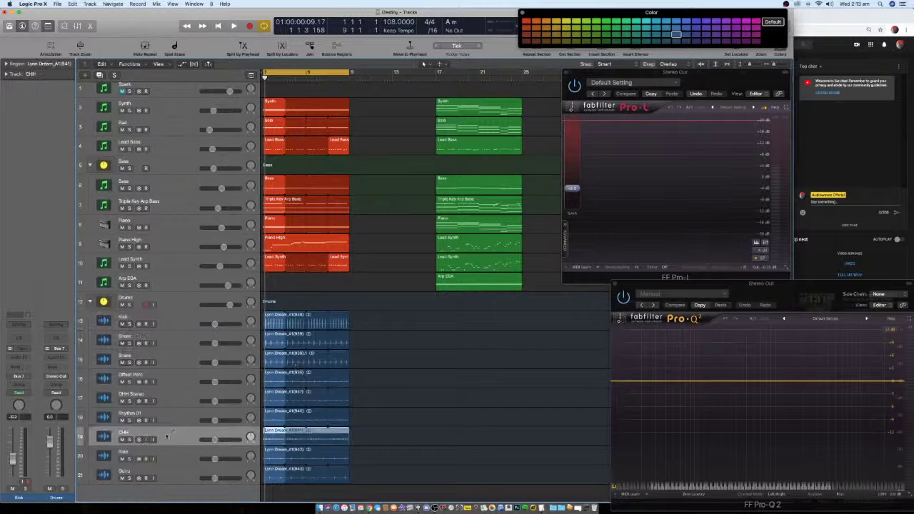
left_click(172, 419, "shift")
left_click_drag(171, 419, 175, 373)
left_click(400, 431)
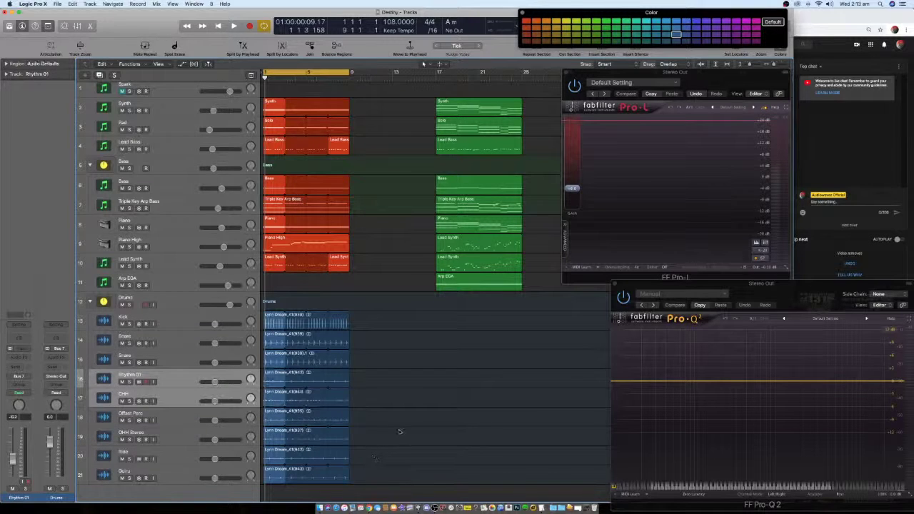
- Name all nine drum regions by their tracks
left_click(171, 433)
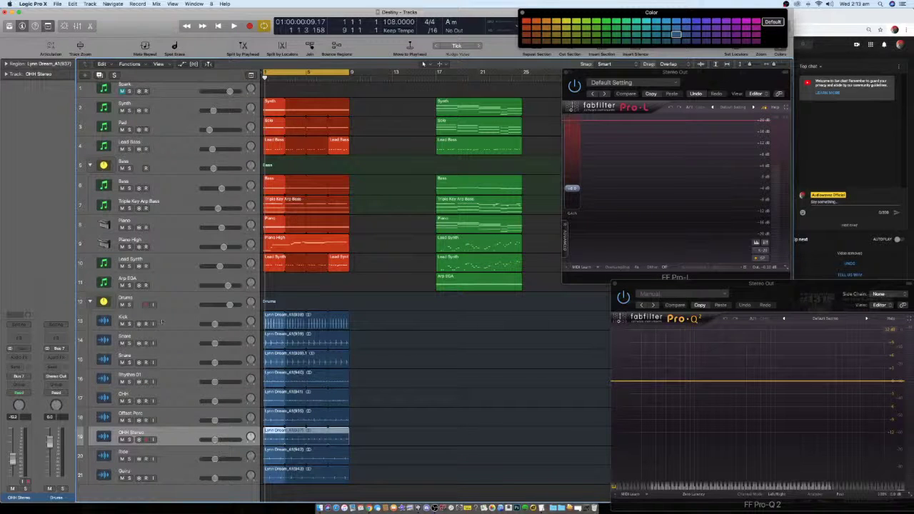
left_click(170, 299)
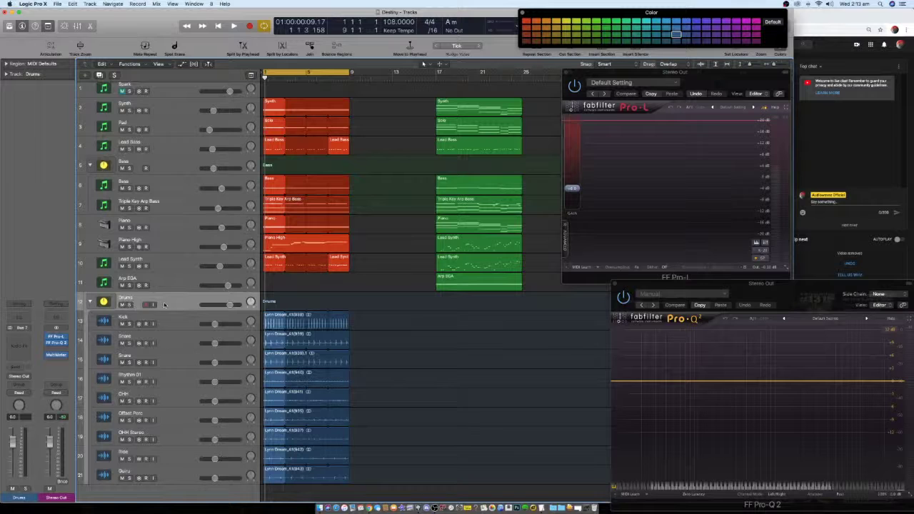
left_click_drag(397, 320, 335, 480)
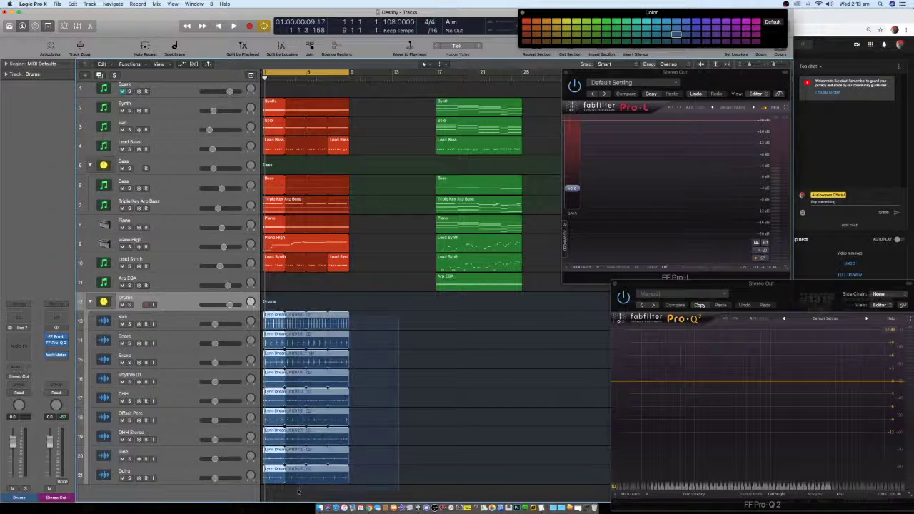
right_click(271, 373)
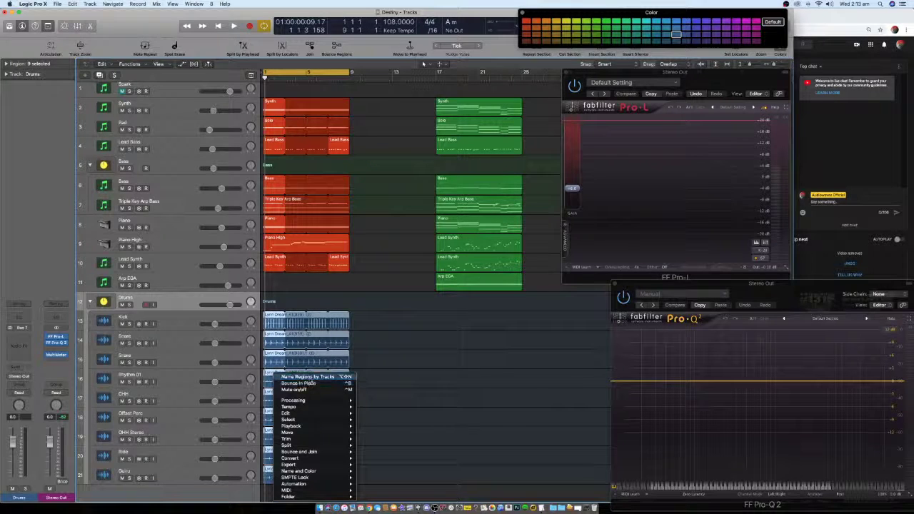
left_click(308, 376)
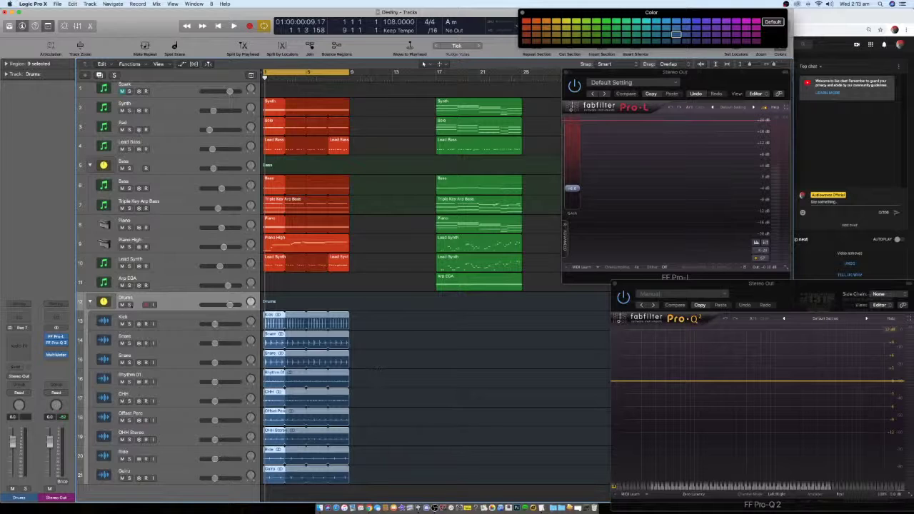
- Solo the Drums stack, insert a stereo FF Pro-Q 2 on its channel, and play the drums
key("s")
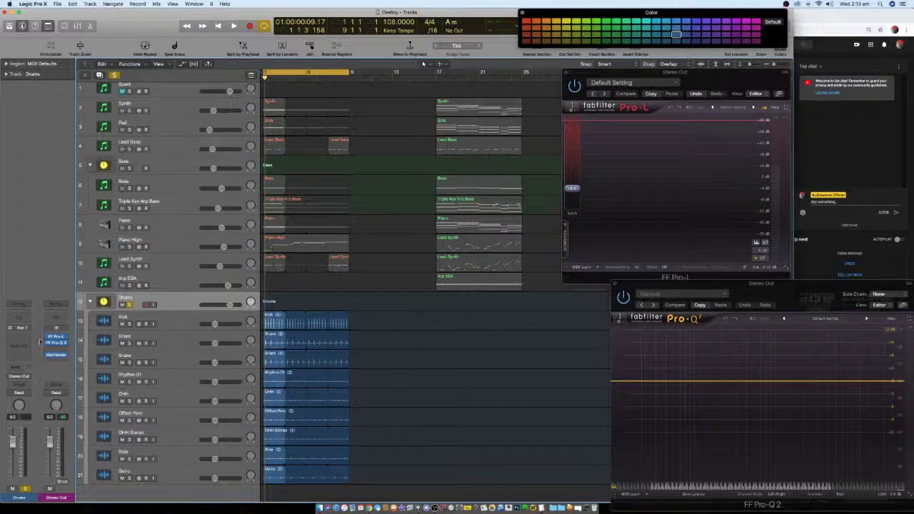
left_click(27, 343)
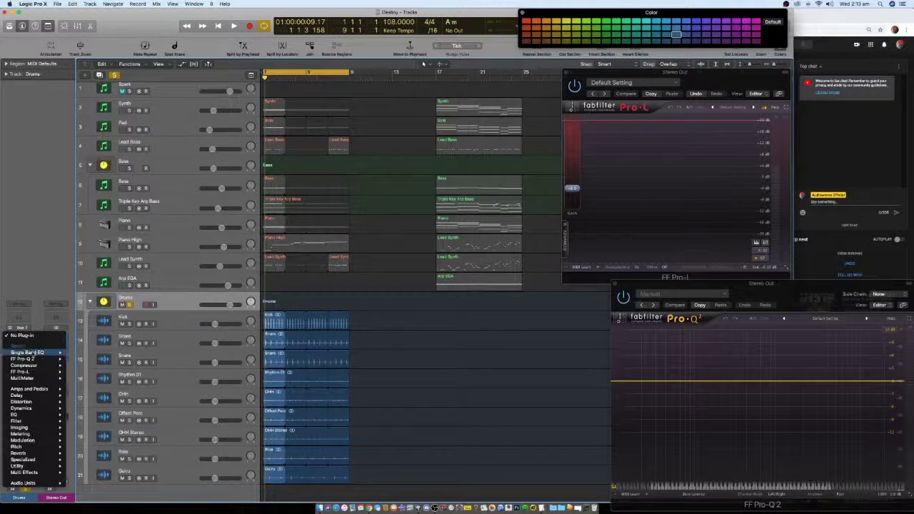
left_click(84, 359)
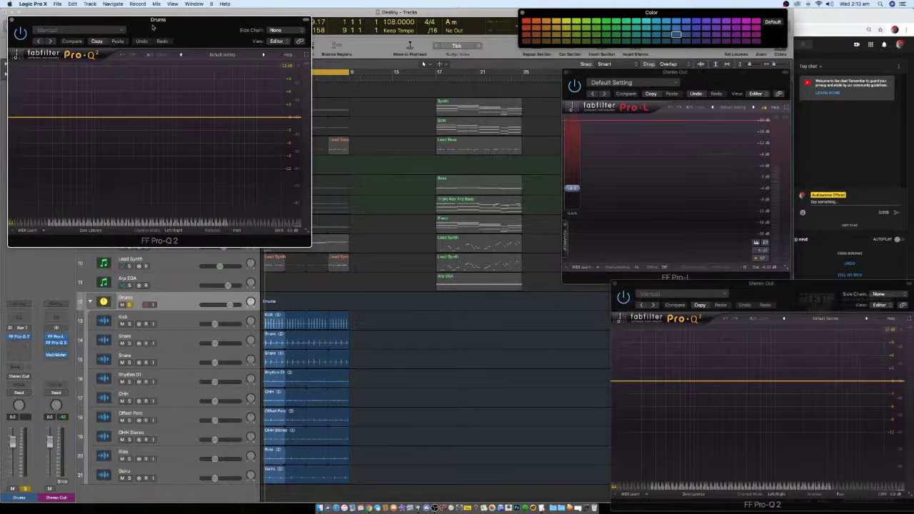
left_click_drag(147, 13, 418, 165)
key("space")
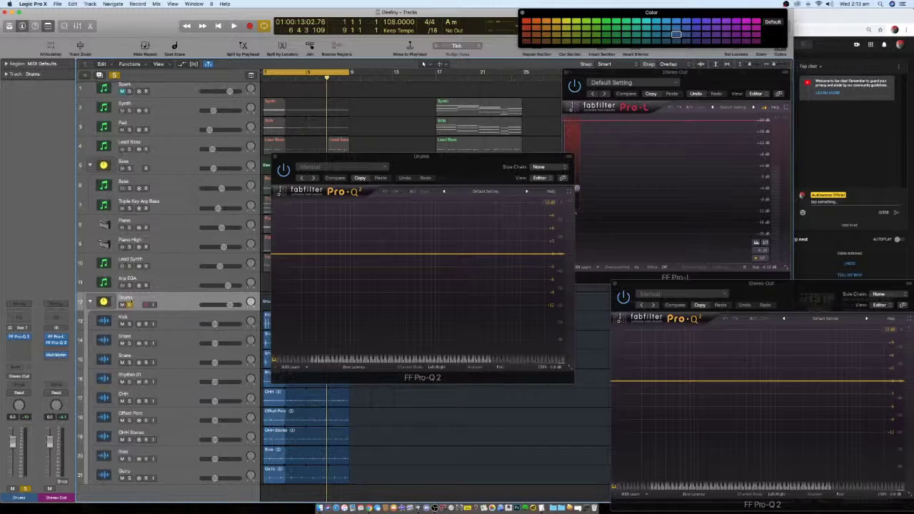
- Move FF Pro-Q 2 to the second insert slot of the Drums stack and insert Bitcrusher in the slot before it
left_click(27, 339)
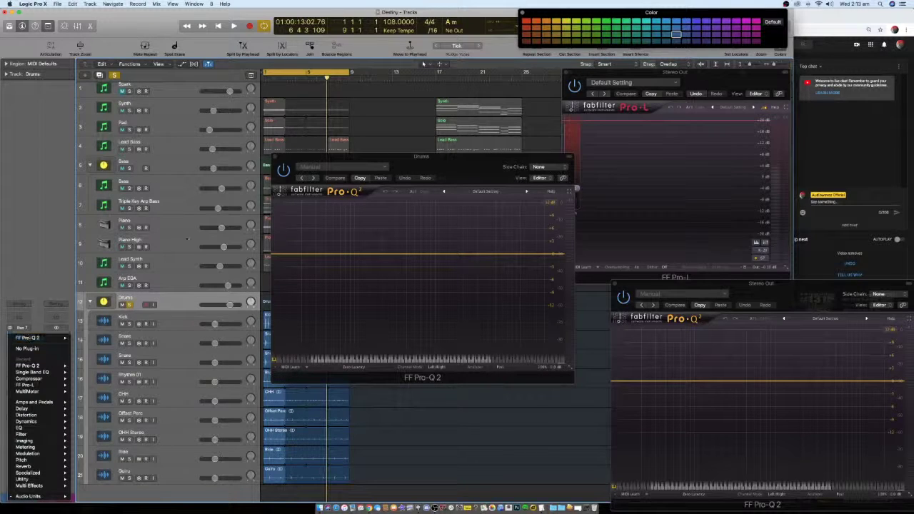
left_click(24, 337)
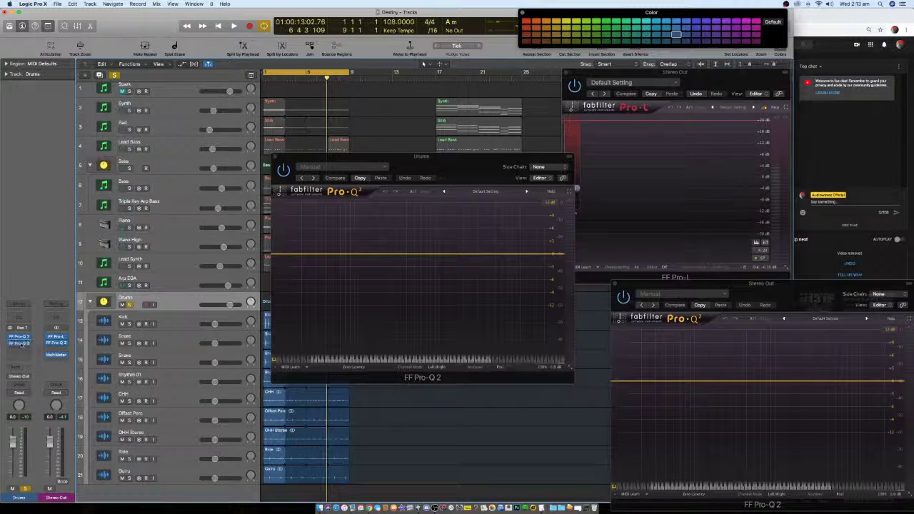
left_click(21, 344)
left_click(24, 337)
mouse_move(42, 380)
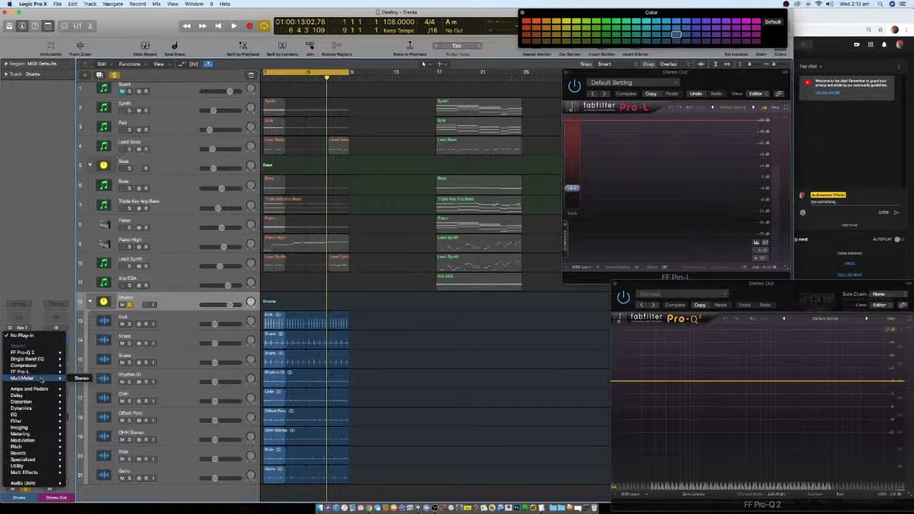
left_click(148, 402)
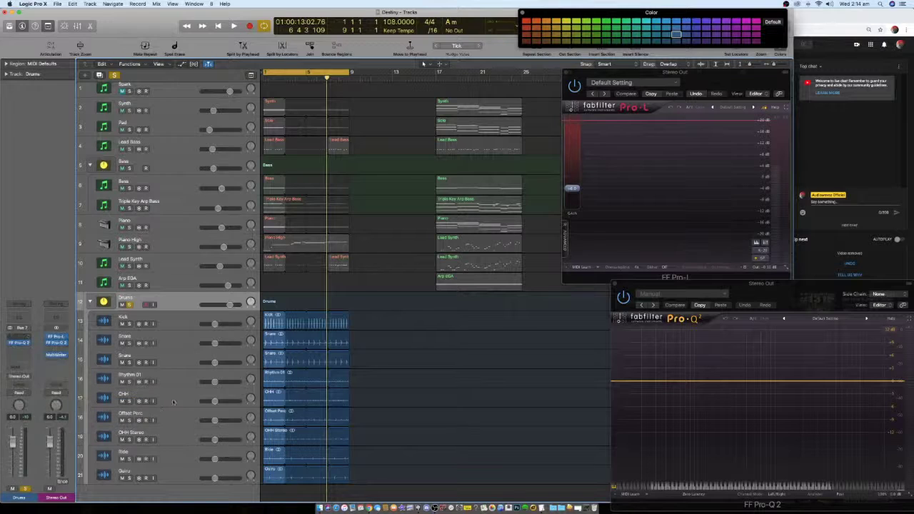
left_click_drag(149, 22, 432, 259)
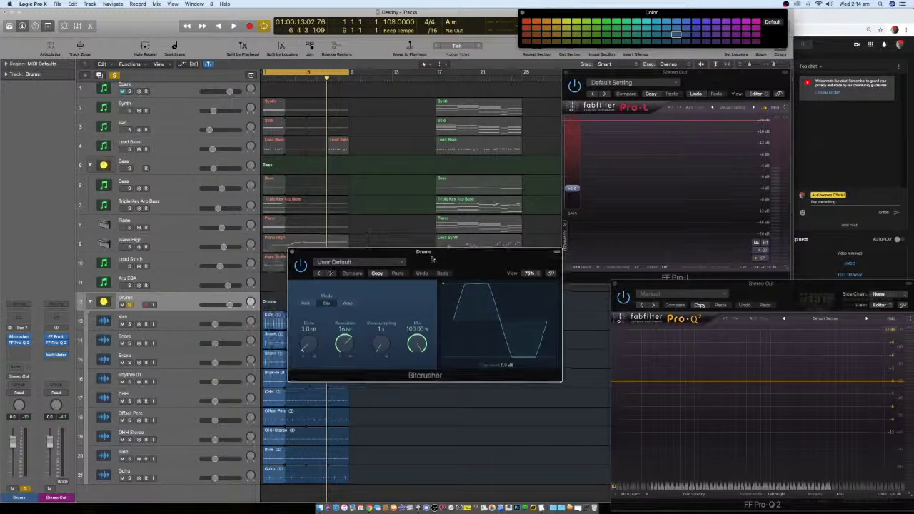
- Close the Bitcrusher window, play the drums, and open the Drums stack's FF Pro-Q 2 over the middle of the arrangement
left_click(292, 253)
key("space")
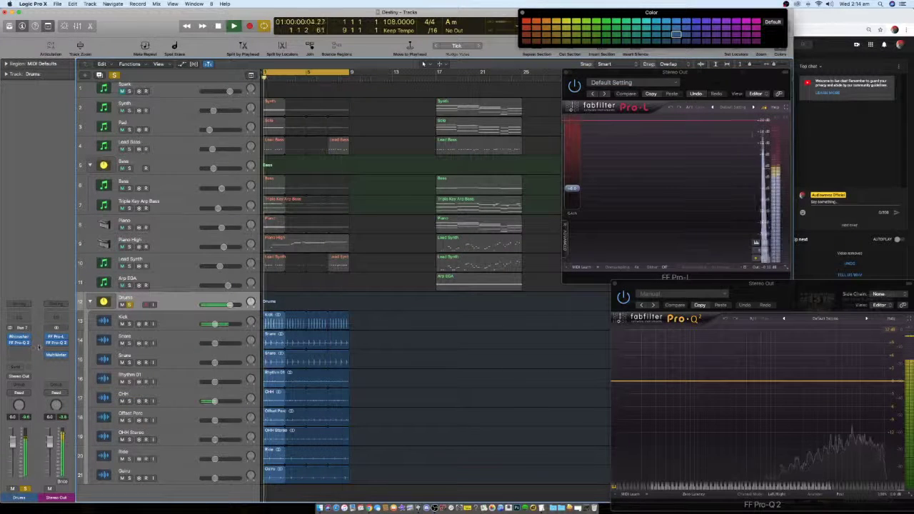
left_click(19, 343)
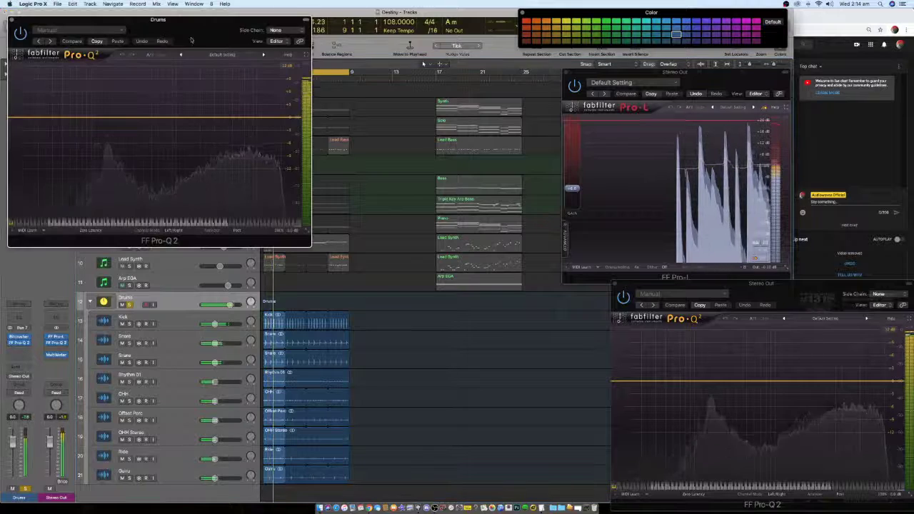
left_click_drag(188, 35, 455, 232)
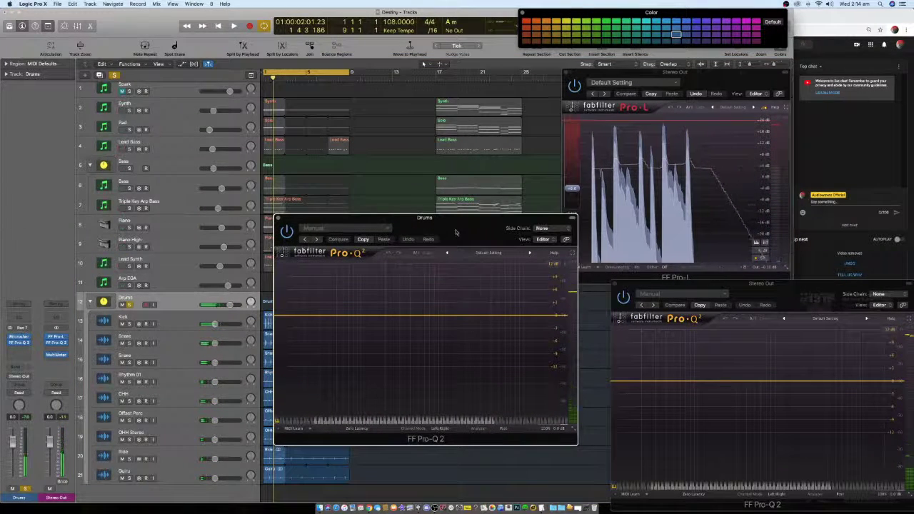
- Insert a Compressor after FF Pro-Q 2 on the Drums stack and place its window above the equalizer
left_click(19, 343)
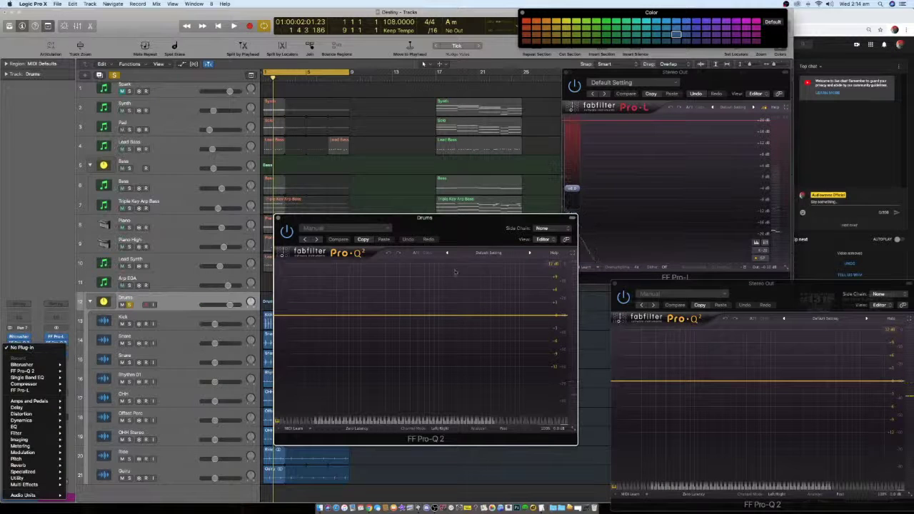
mouse_move(41, 385)
left_click(98, 385)
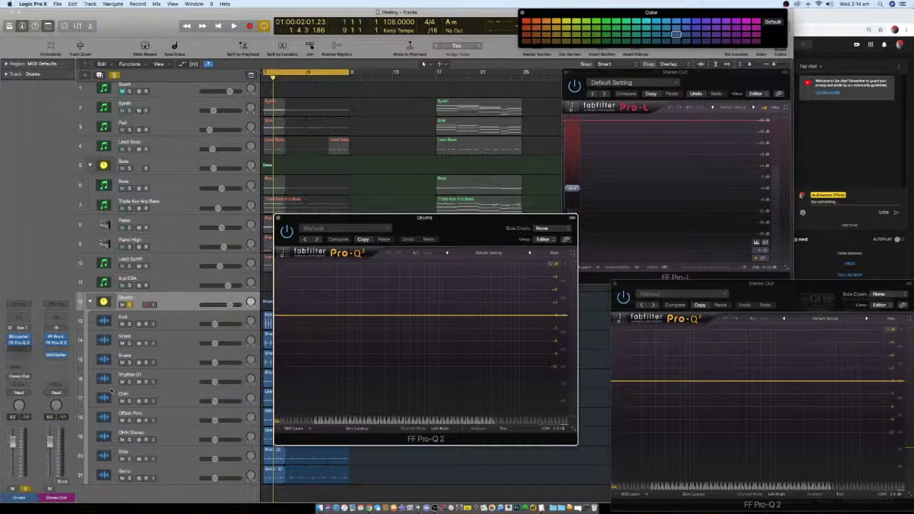
left_click_drag(114, 20, 400, 34)
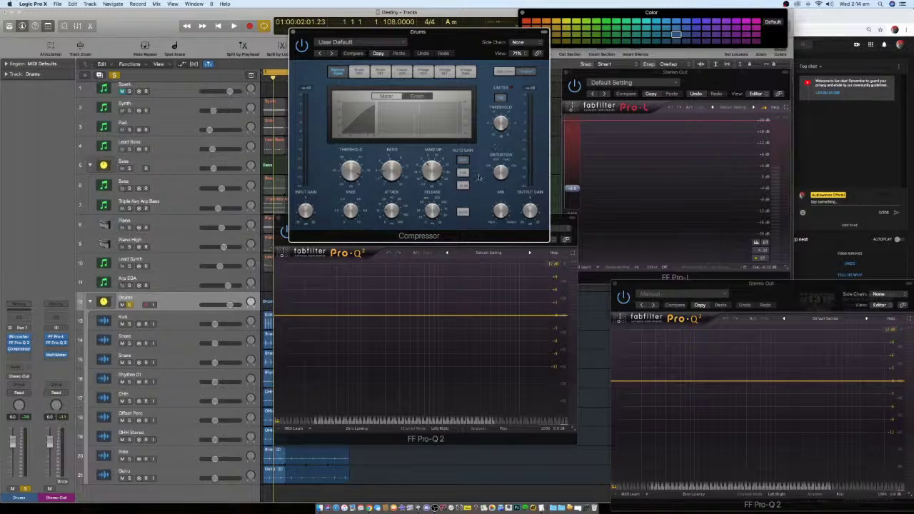
- Adjust the Compressor's ratio, attack and release while the drums play, and close its window
key("space")
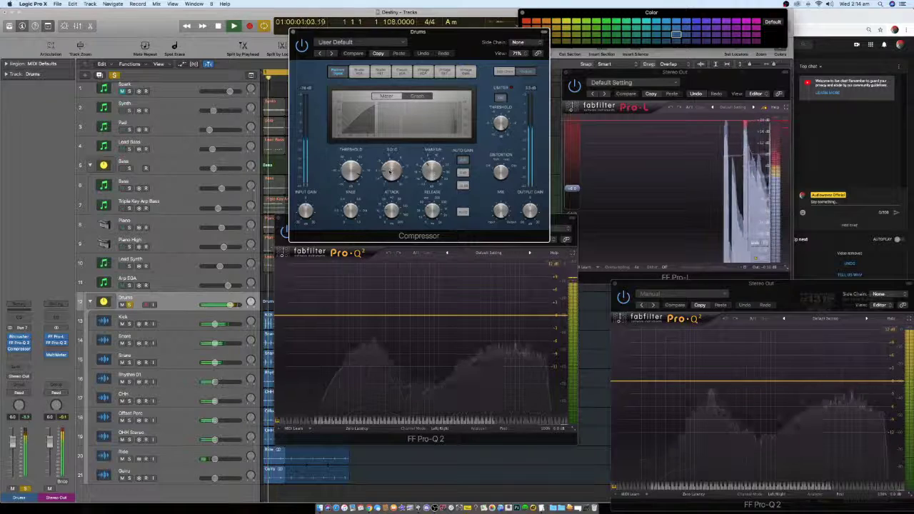
left_click_drag(390, 171, 389, 155)
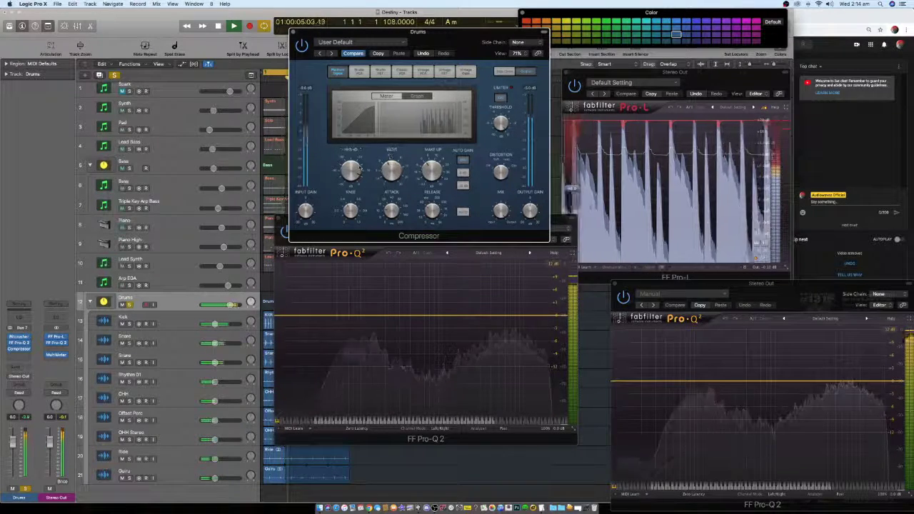
mouse_move(393, 201)
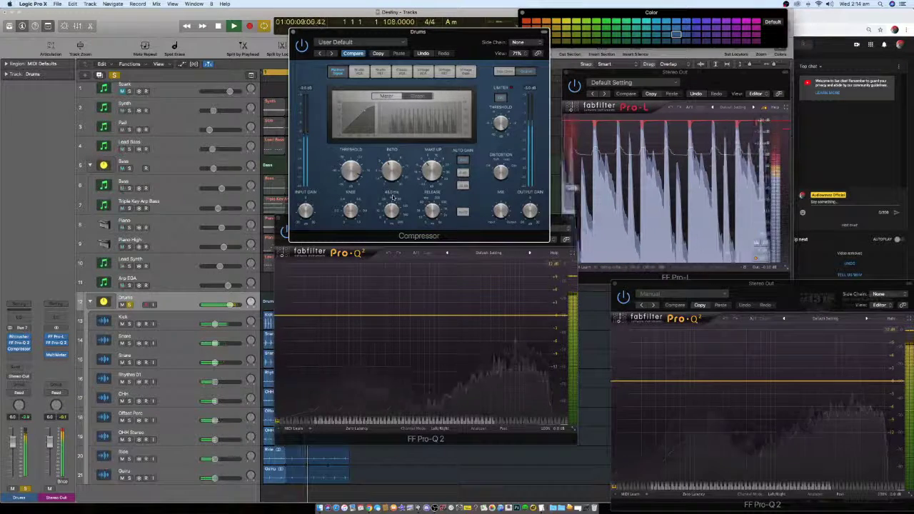
mouse_move(434, 212)
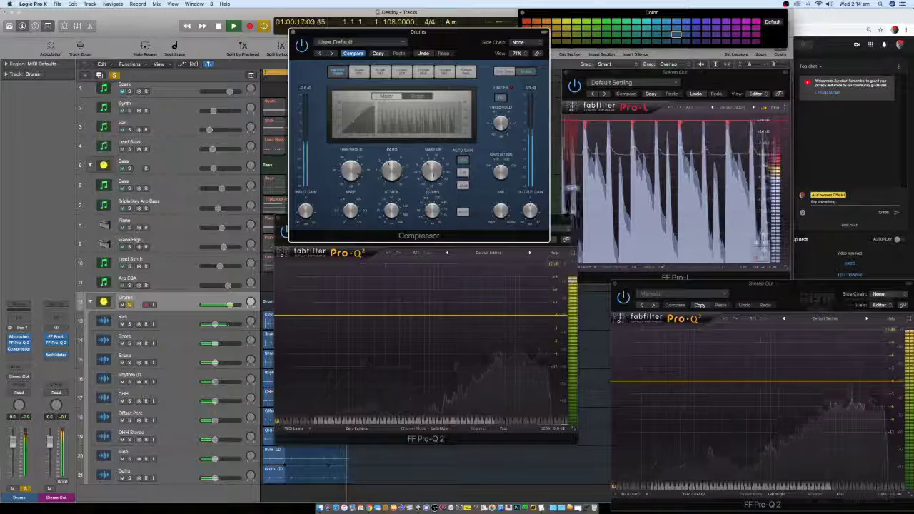
mouse_move(433, 169)
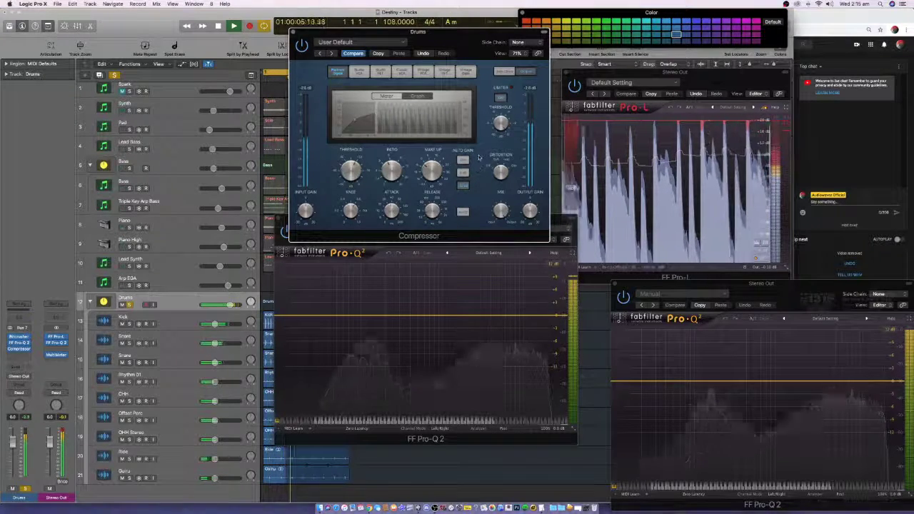
left_click(292, 33)
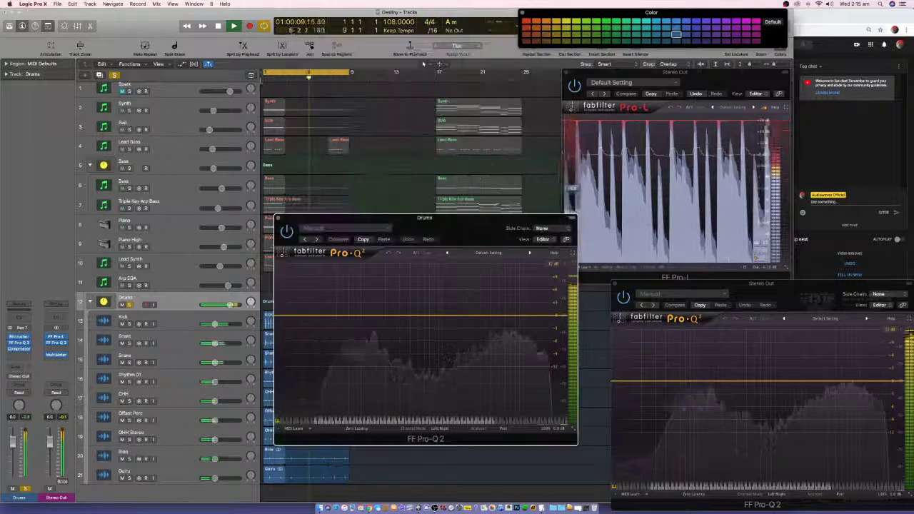
- Insert FF Pro-L after the Compressor on the Drums stack and adjust its output level and oversampling
left_click(27, 354)
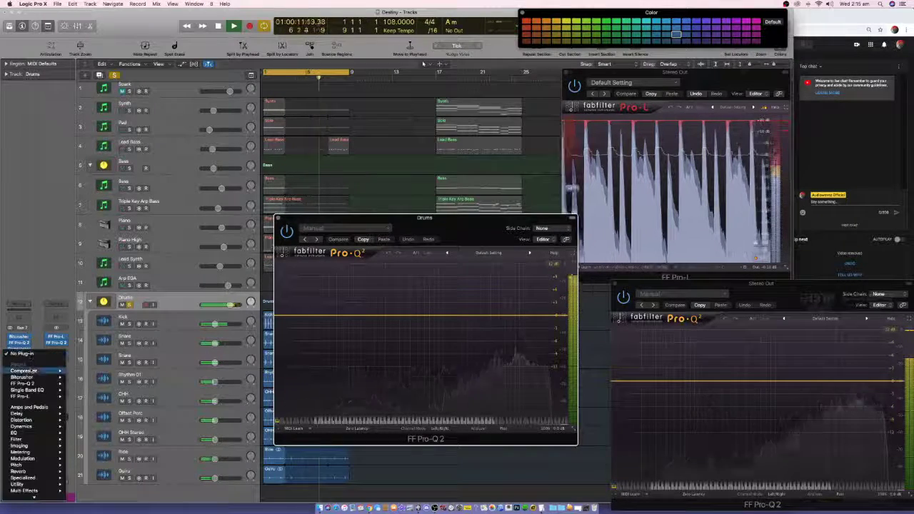
left_click(84, 398)
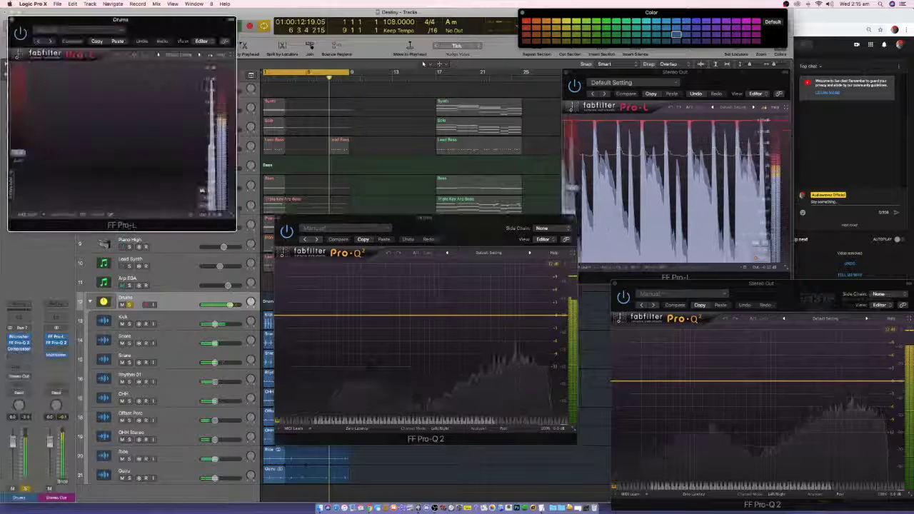
left_click_drag(210, 199, 211, 207)
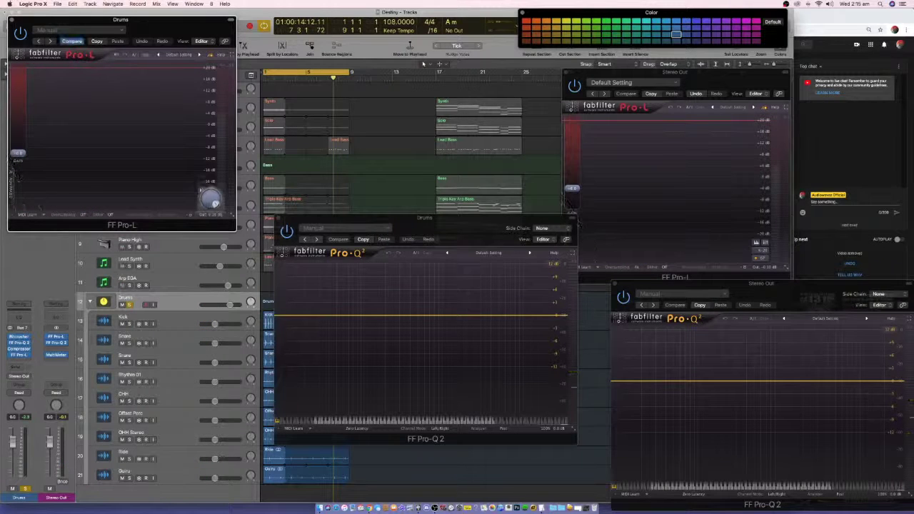
left_click(82, 215)
left_click(88, 237)
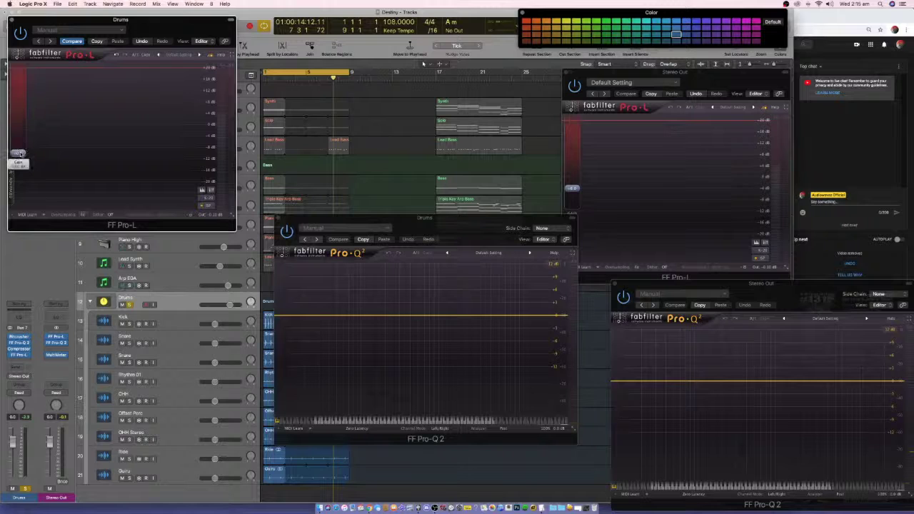
mouse_move(21, 153)
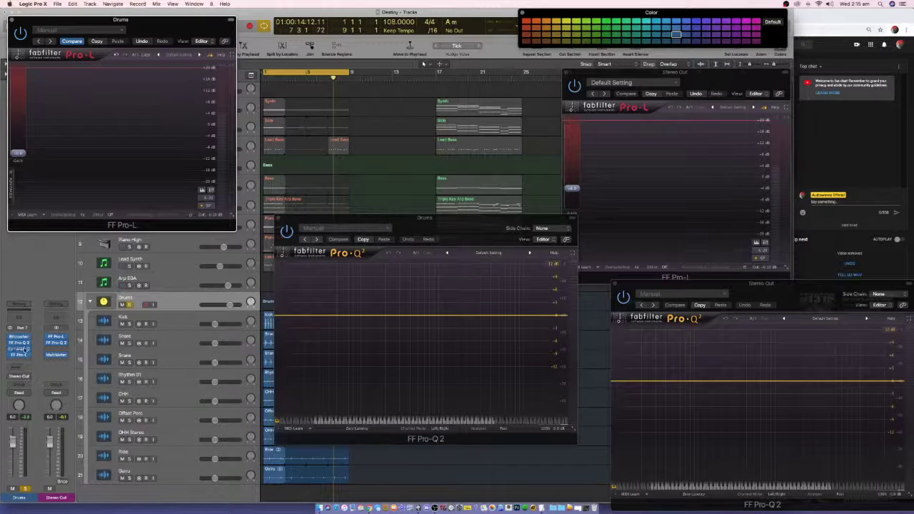
- Play back the drum loop and open the Compressor on the Drums channel
key("space")
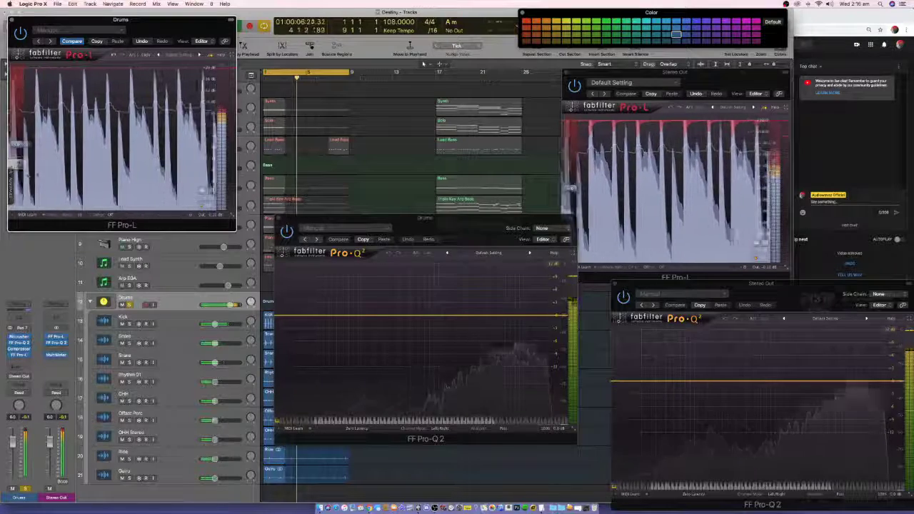
left_click(18, 349)
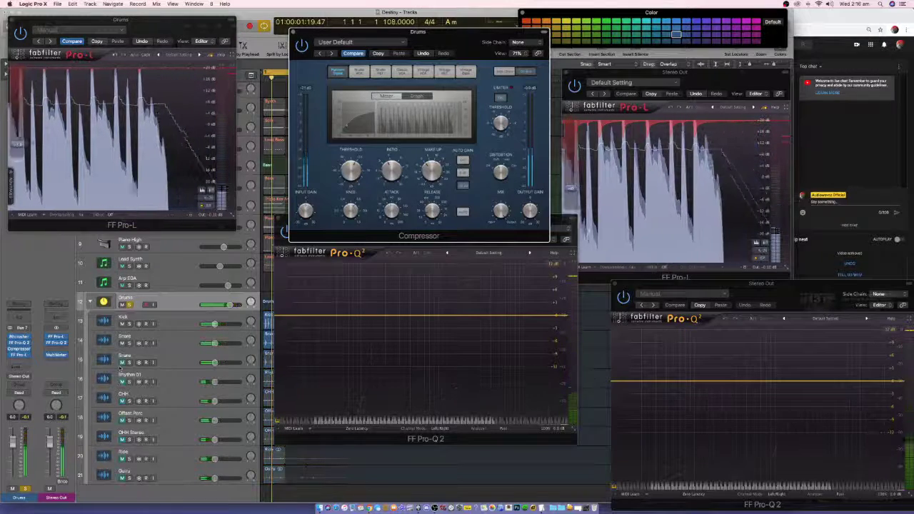
key("space")
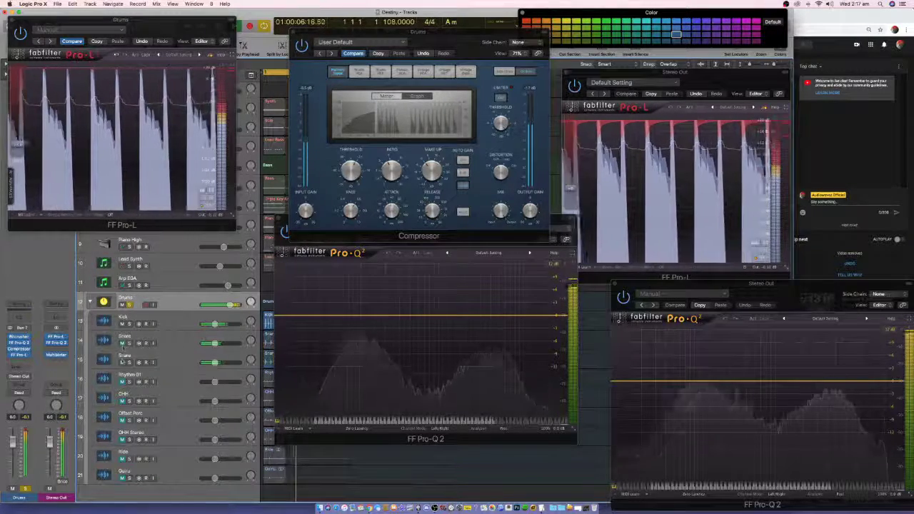
- Insert a Single Band EQ on the Kick track as a low cut at 99 Hz with a Q factor of 0.83
left_click(177, 321)
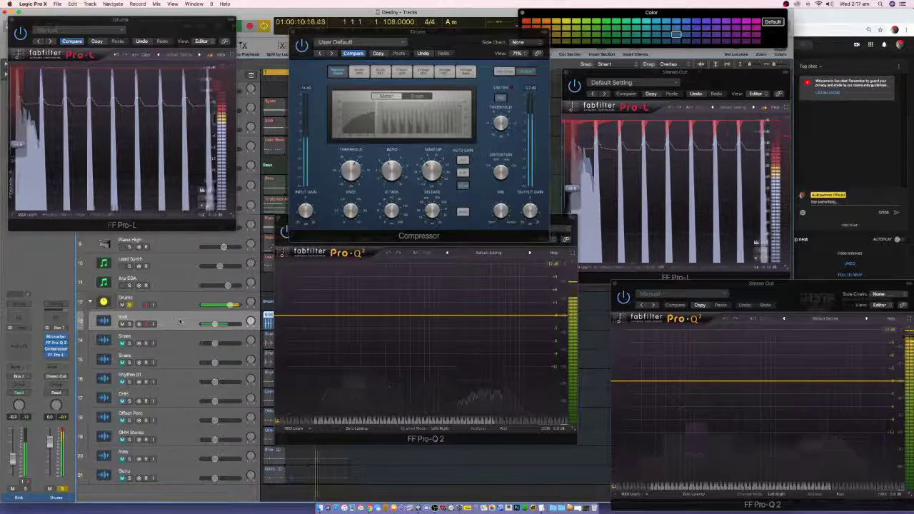
left_click(20, 338)
mouse_move(47, 373)
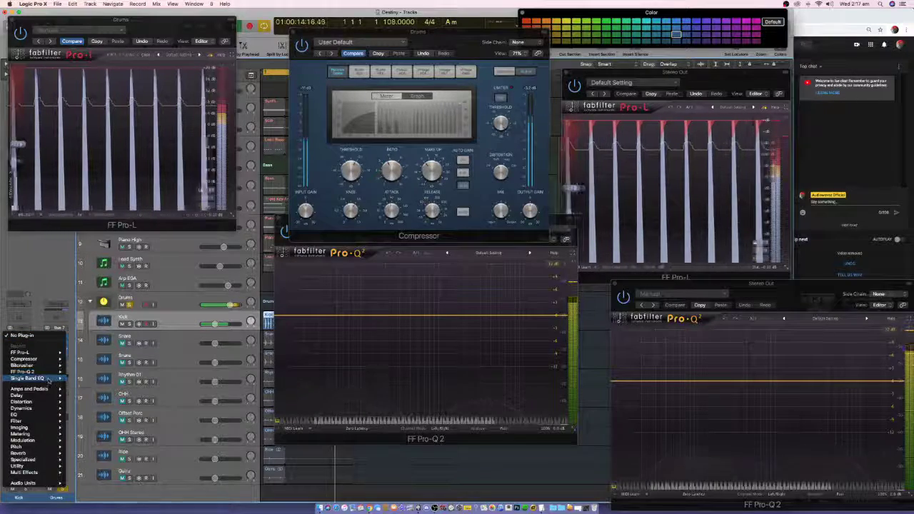
left_click(84, 381)
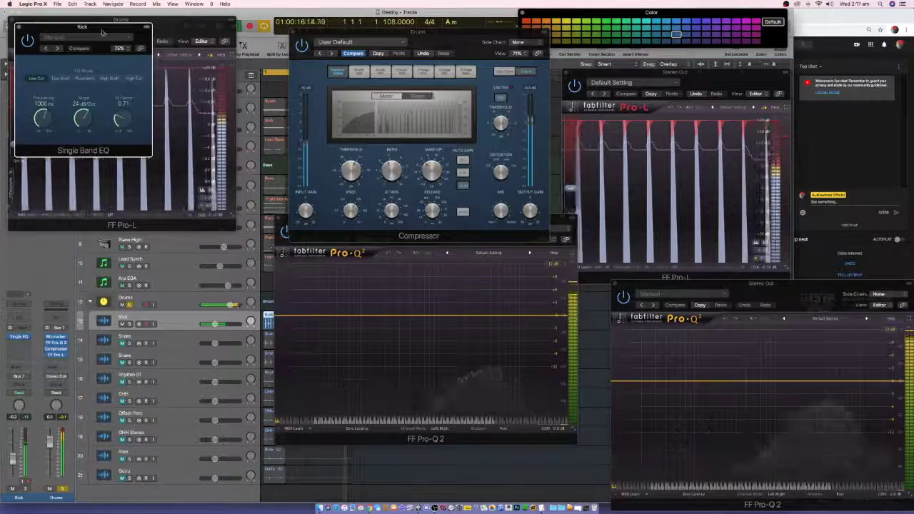
left_click_drag(102, 32, 209, 247)
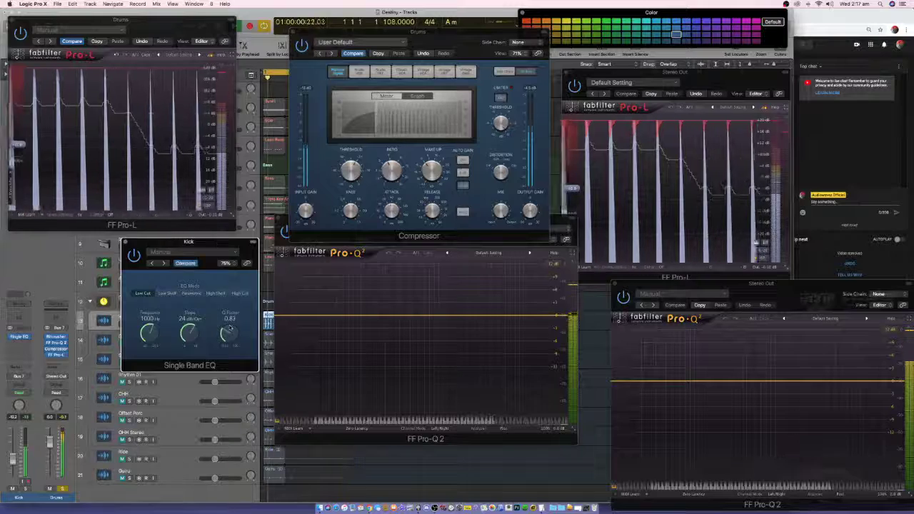
left_click_drag(148, 333, 148, 364)
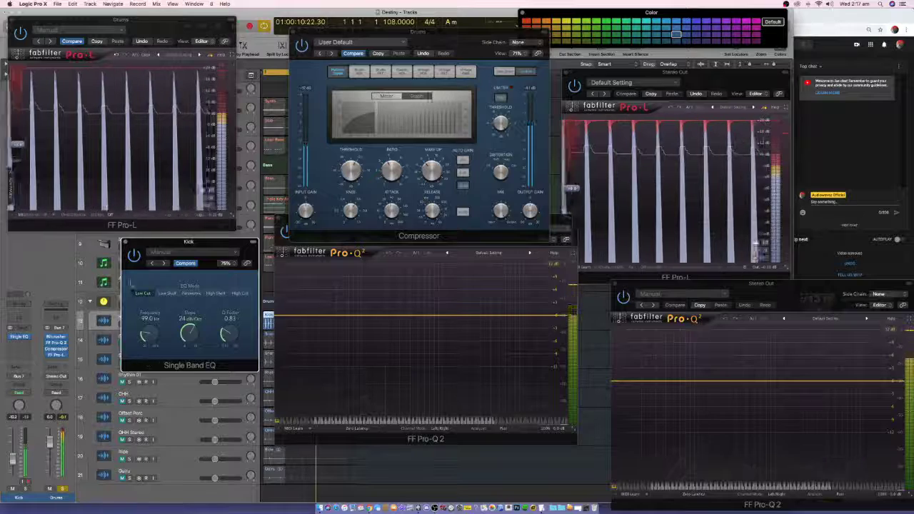
key("super+w")
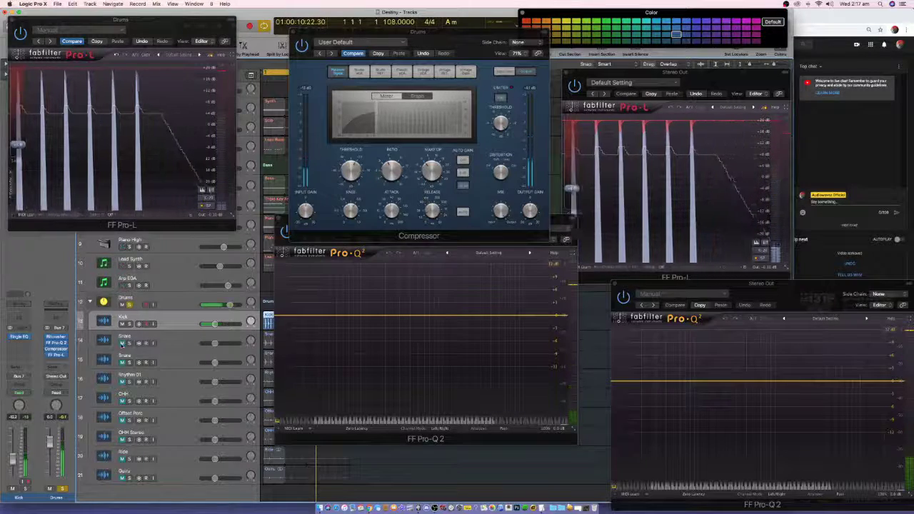
- Audition the filtered kick together with the snares and duplicate the Kick track with its channel settings
key("space")
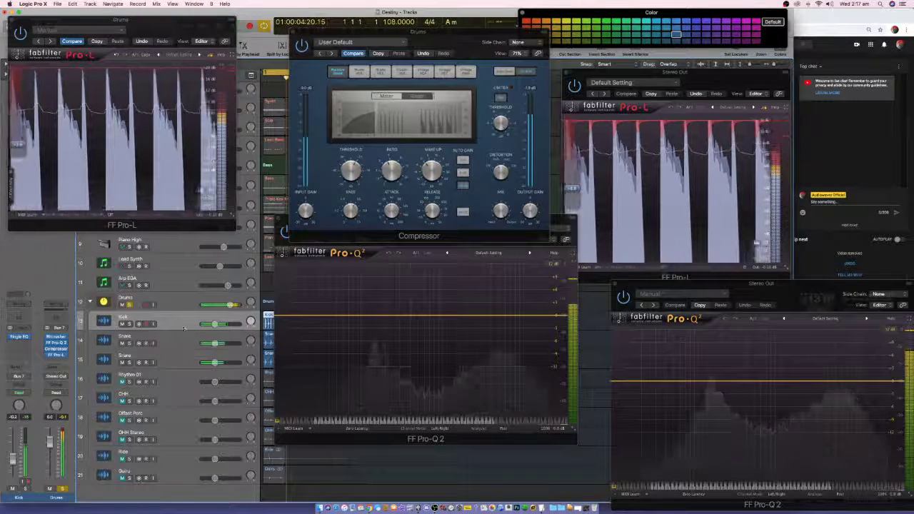
key("space")
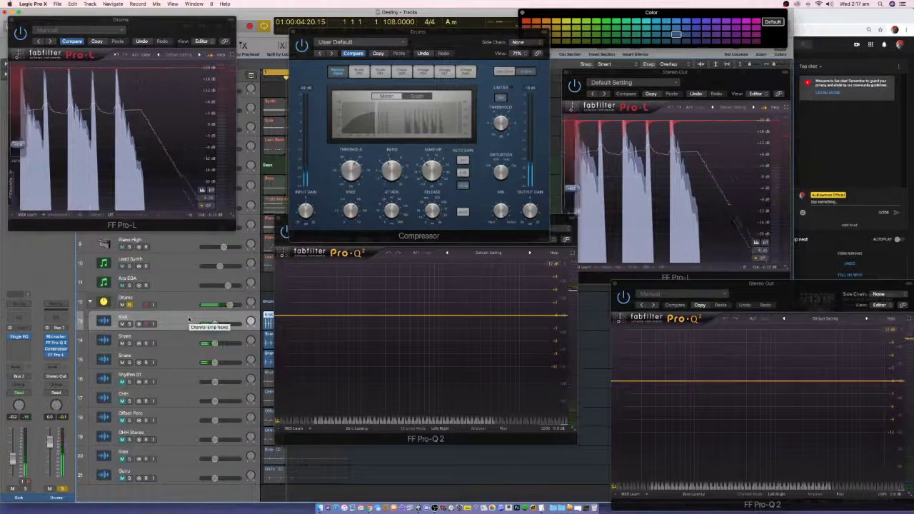
key("super+d")
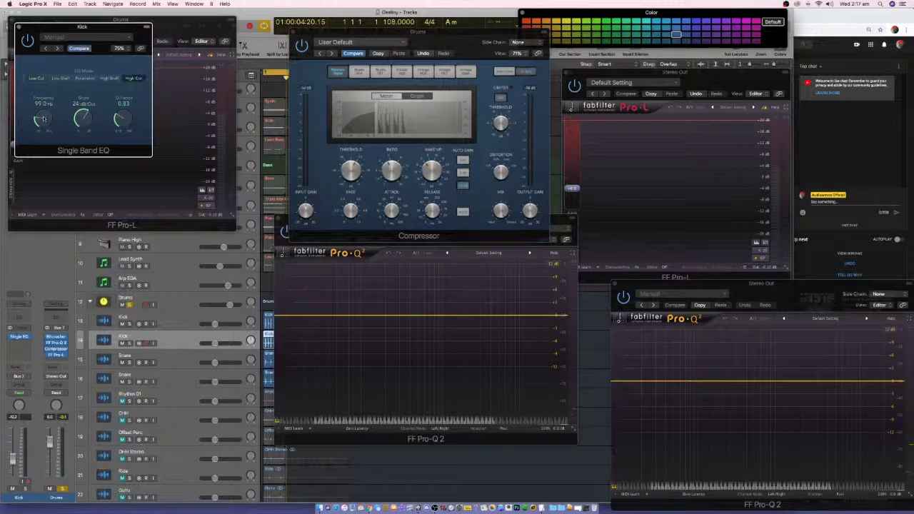
- Tune the duplicate Kick's Single Band EQ during playback as a high cut at about 83 Hz
key("space")
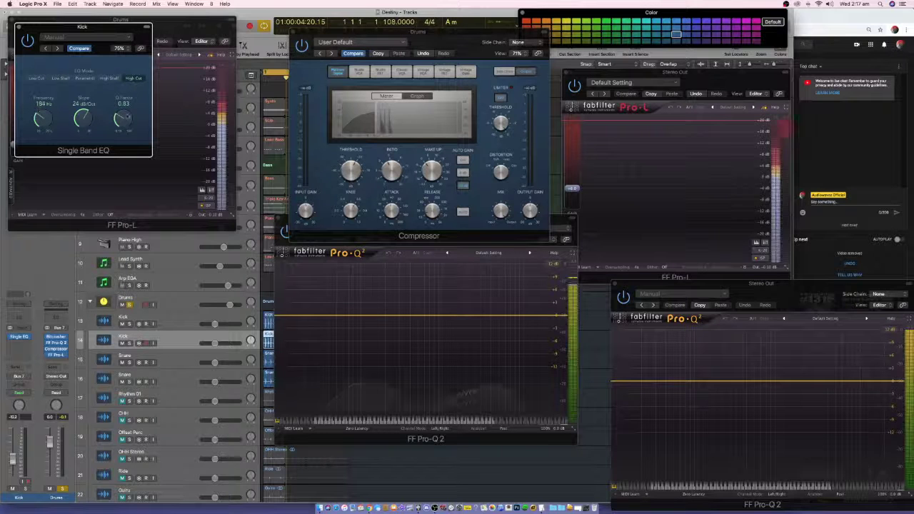
left_click_drag(44, 122, 43, 130)
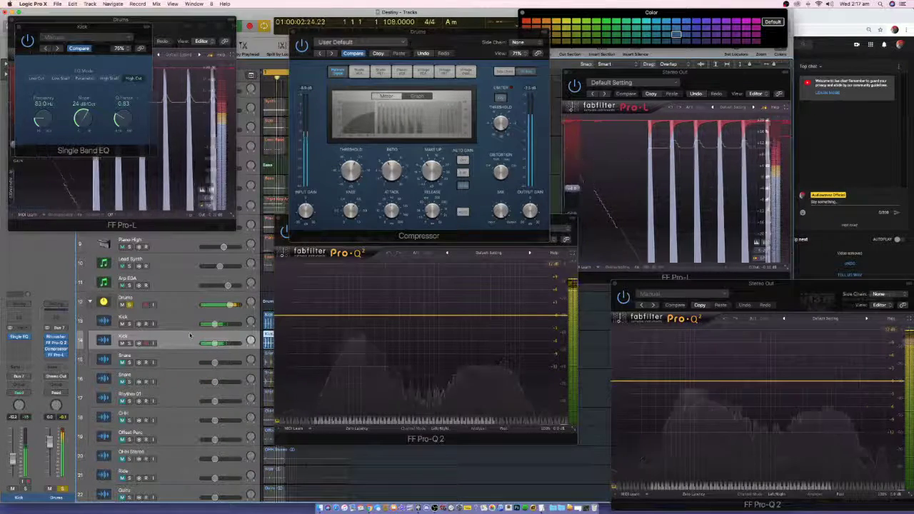
left_click_drag(43, 116, 38, 111)
left_click(20, 26)
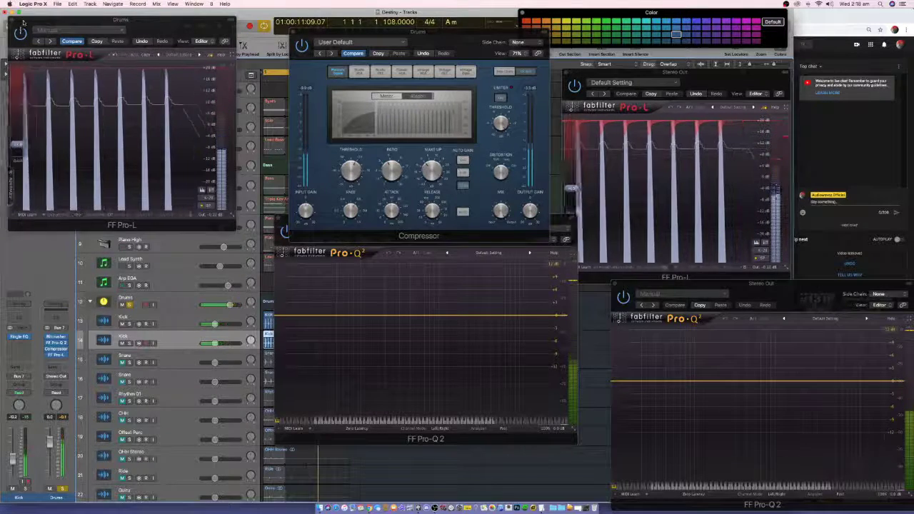
left_click(8, 19)
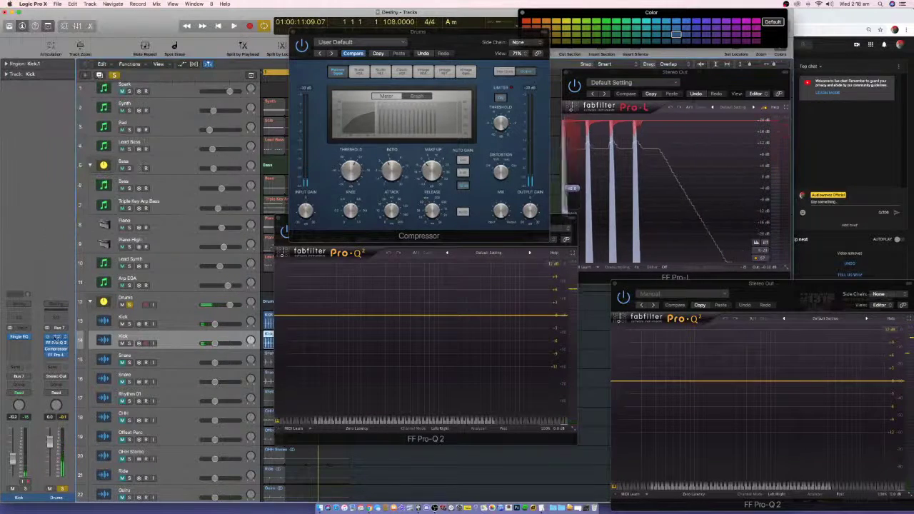
left_click(166, 300)
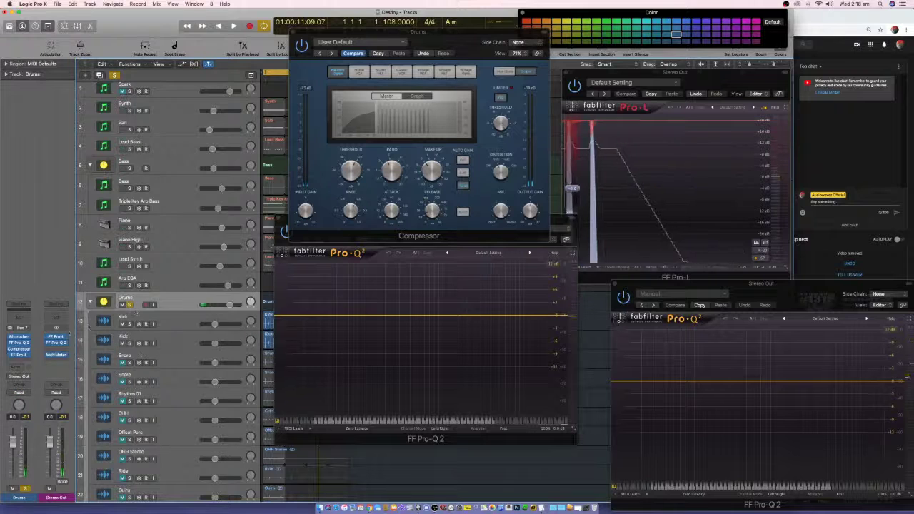
left_click(20, 354)
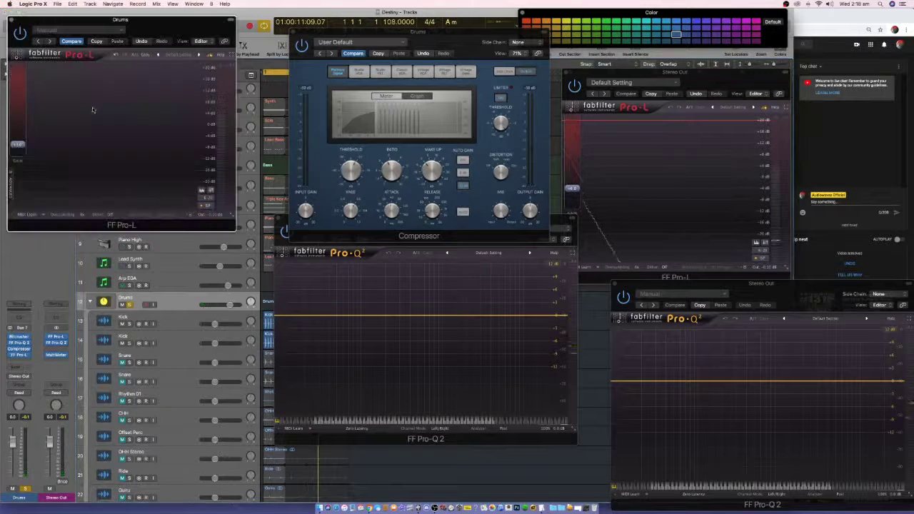
- Insert a Gain utility plug-in after the Single Band EQ on the original Kick track
left_click(174, 316)
left_click(26, 343)
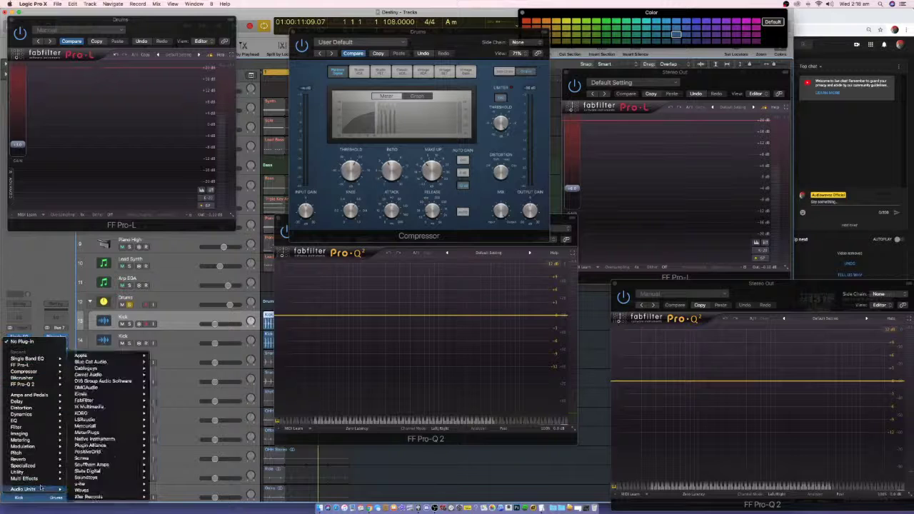
mouse_move(28, 472)
left_click(139, 473)
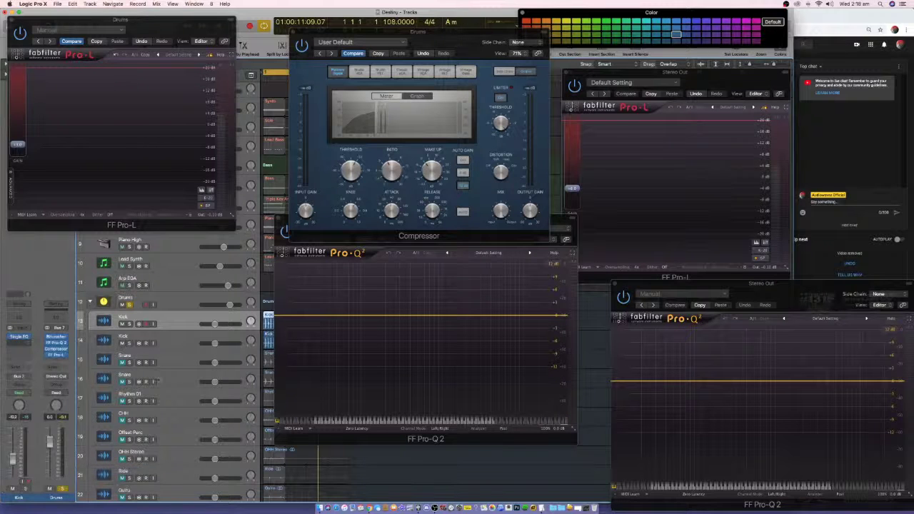
- Insert a stereo Gain plug-in after the Single Band EQ on the duplicate Kick track
left_click(173, 335)
left_click(20, 27)
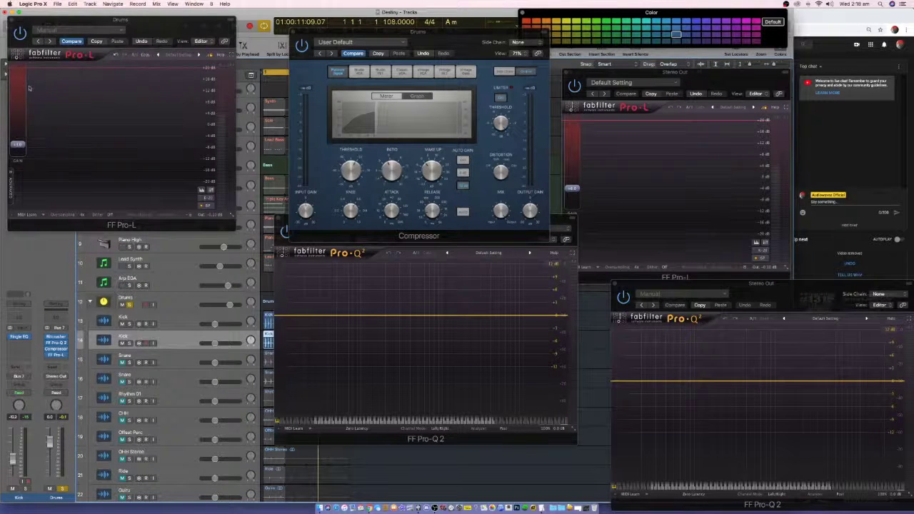
left_click(25, 344)
mouse_move(49, 358)
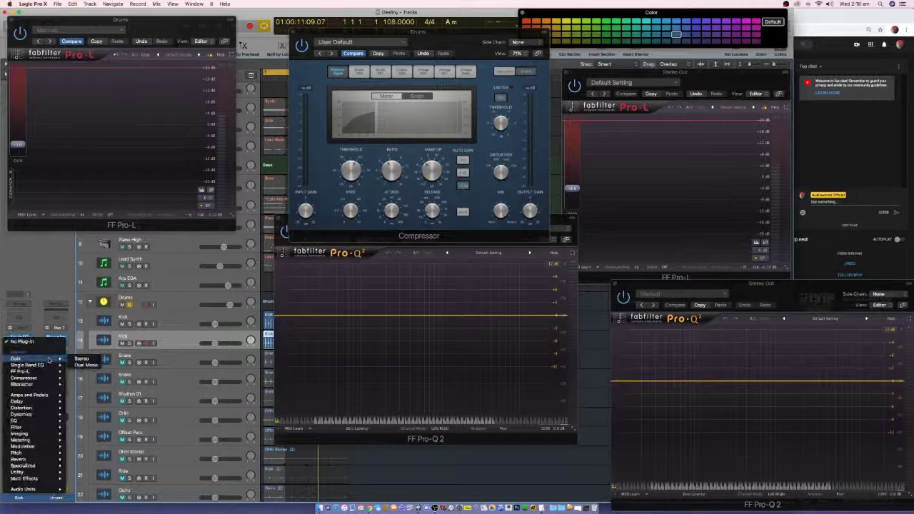
left_click(86, 358)
left_click(19, 27)
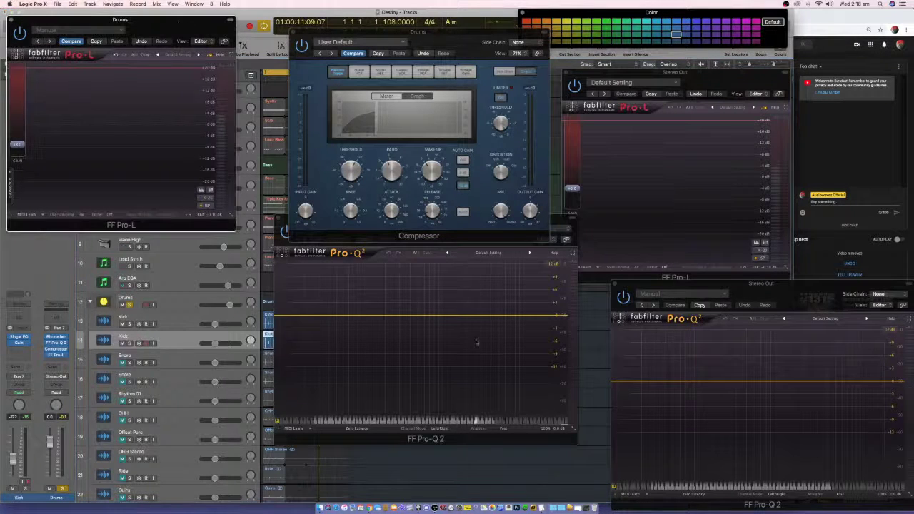
- Play the layered kicks and check their spectrum and the Drums Compressor's make-up gain
key("space")
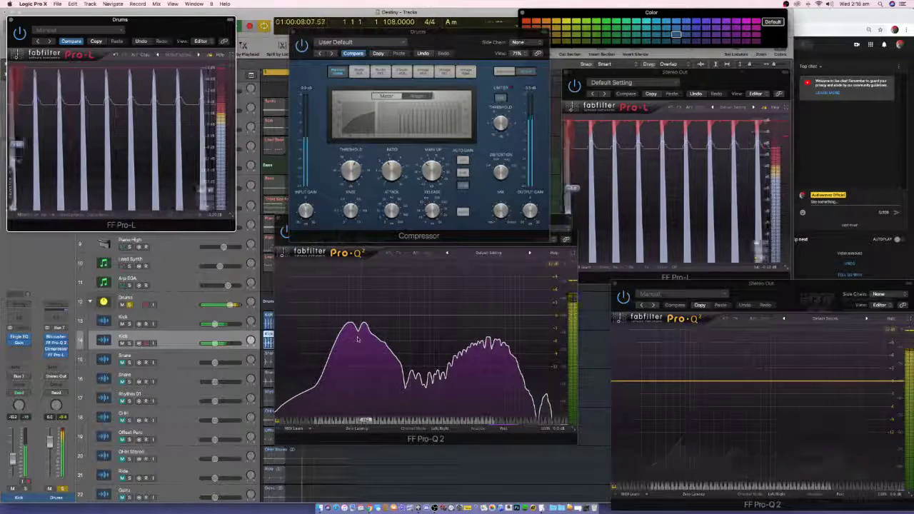
key("space")
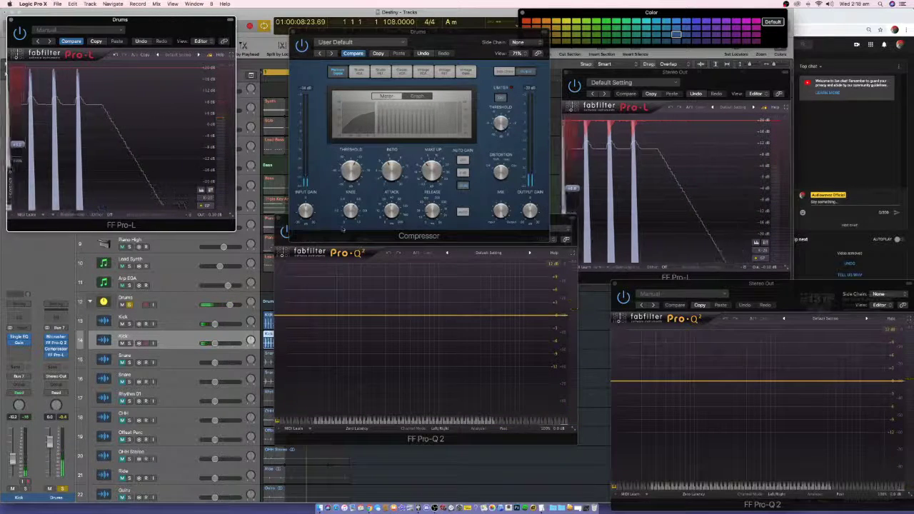
key("space")
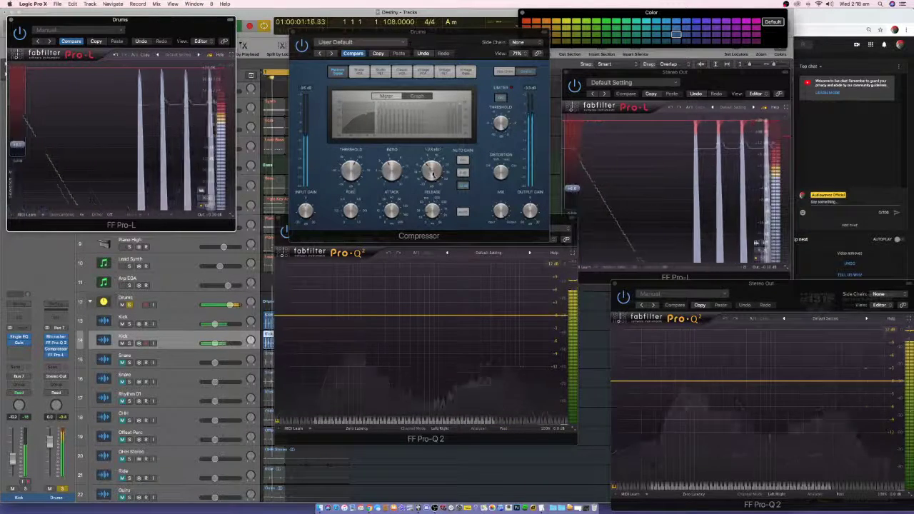
left_click(431, 170)
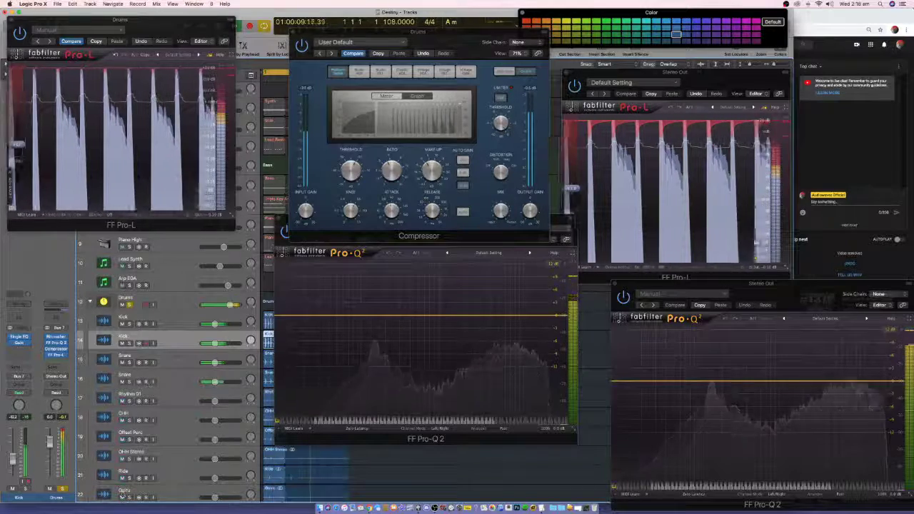
- Lower the Rhythm 01 track's volume slightly while auditioning it with the kicks and snares
scroll(188, 434, "down", 3)
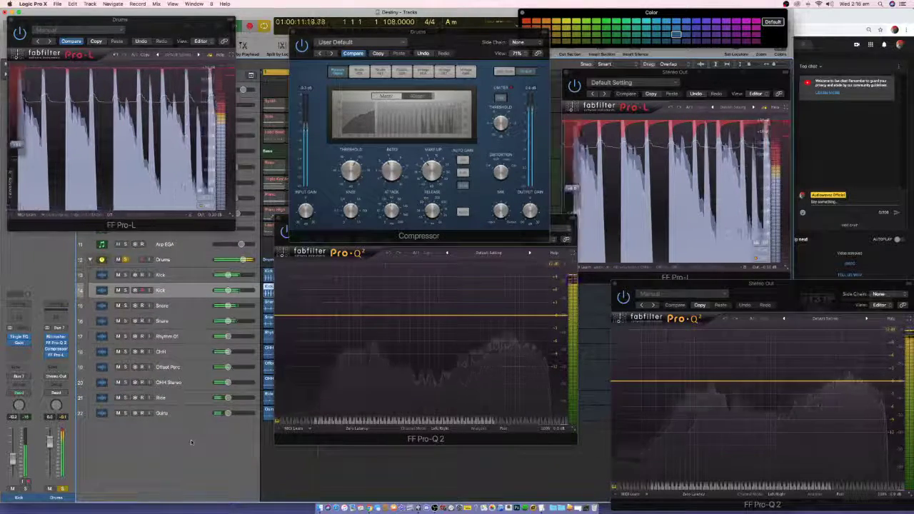
left_click(188, 335)
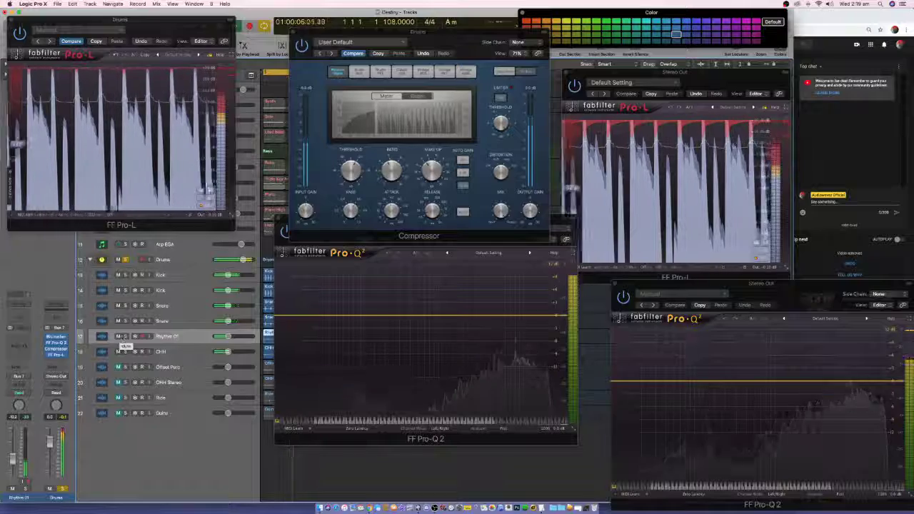
mouse_move(225, 336)
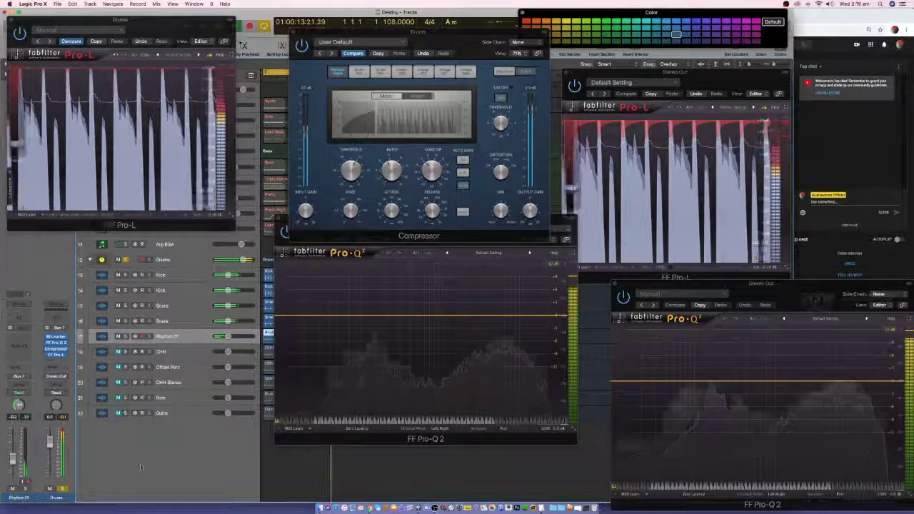
left_click(184, 351)
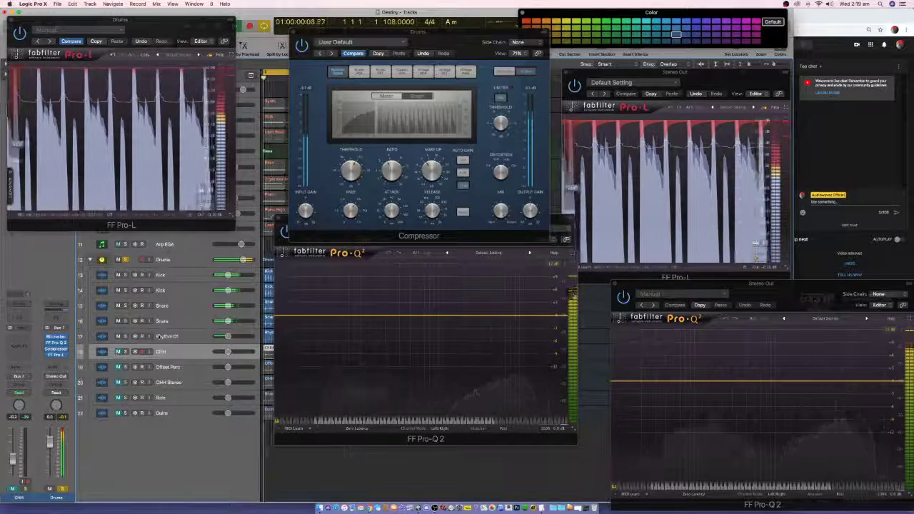
key("Up")
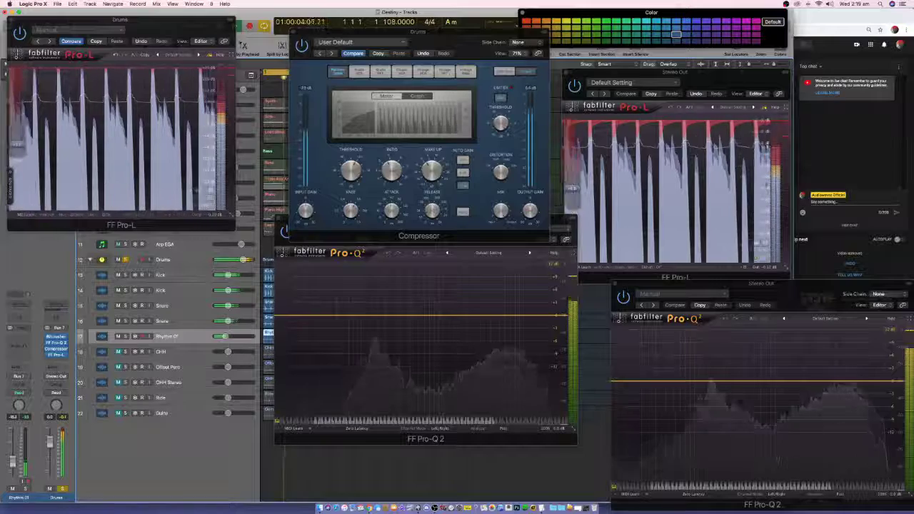
key("space")
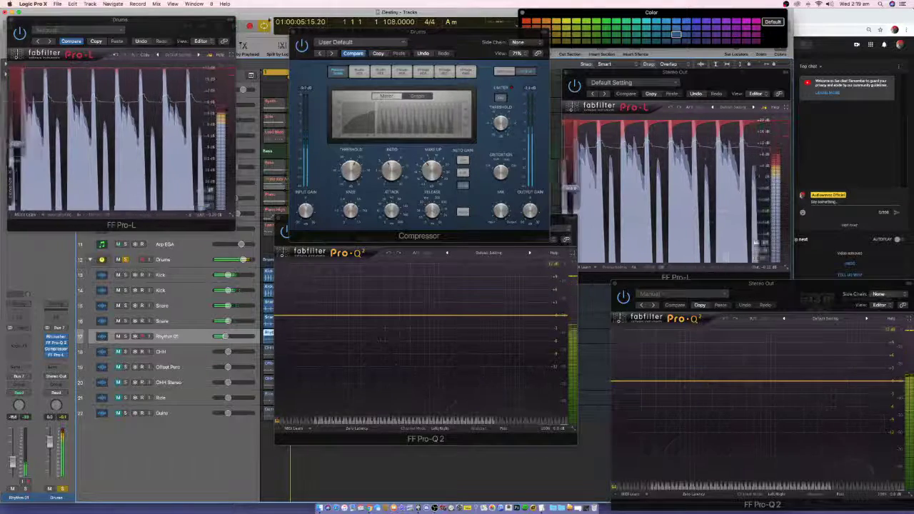
- Close the Drums channel's Compressor and Pro-L windows and replay the drums from the start
left_click(293, 32)
left_click_drag(16, 20, 312, 50)
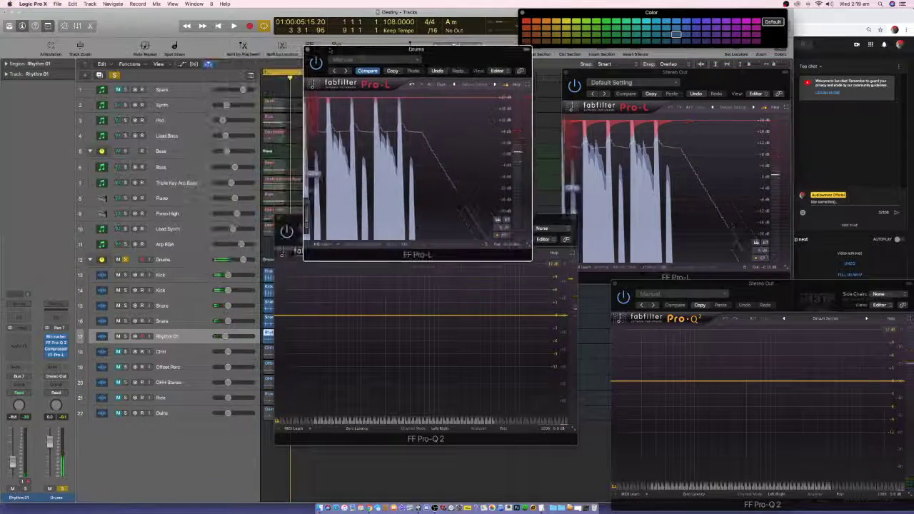
left_click(309, 49)
key("Return")
key("space")
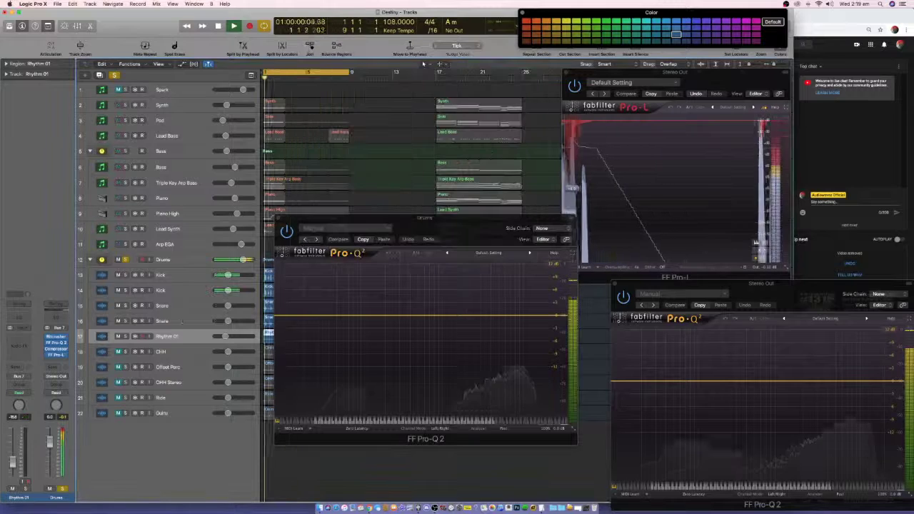
- Insert a stereo Single Band EQ on the Rhythm 01 track and place its window clear of the mixer channels
left_click(21, 335)
mouse_move(41, 360)
left_click(81, 359)
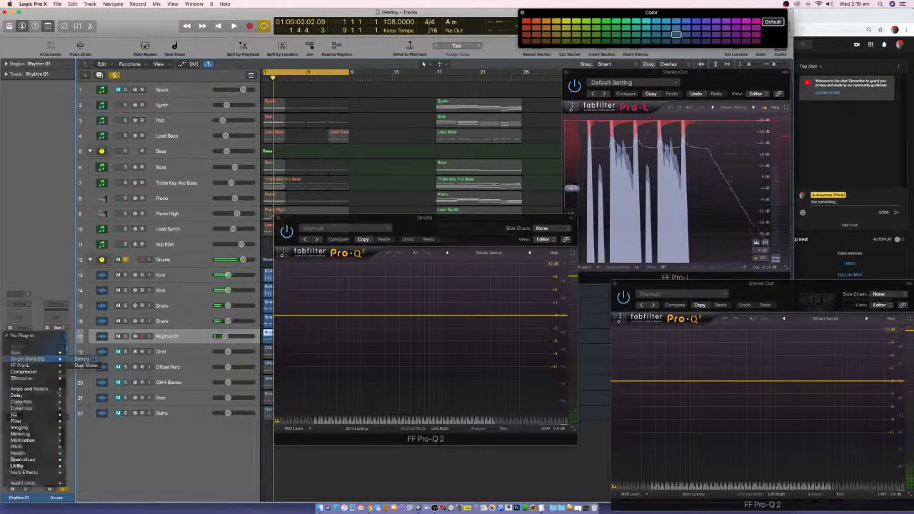
left_click_drag(104, 25, 519, 89)
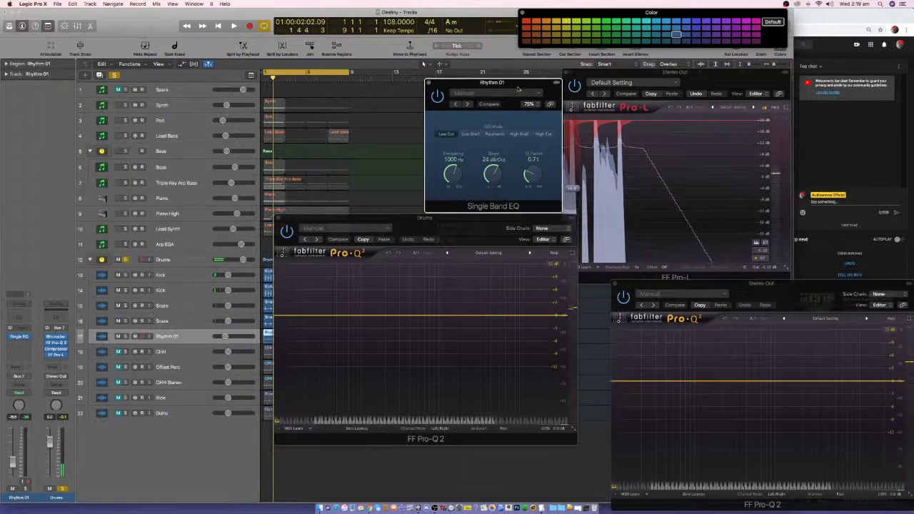
- Set the Rhythm 01 EQ to a Low Shelf at 670 Hz with -9.0 dB gain during playback, and close its window
left_click(474, 135)
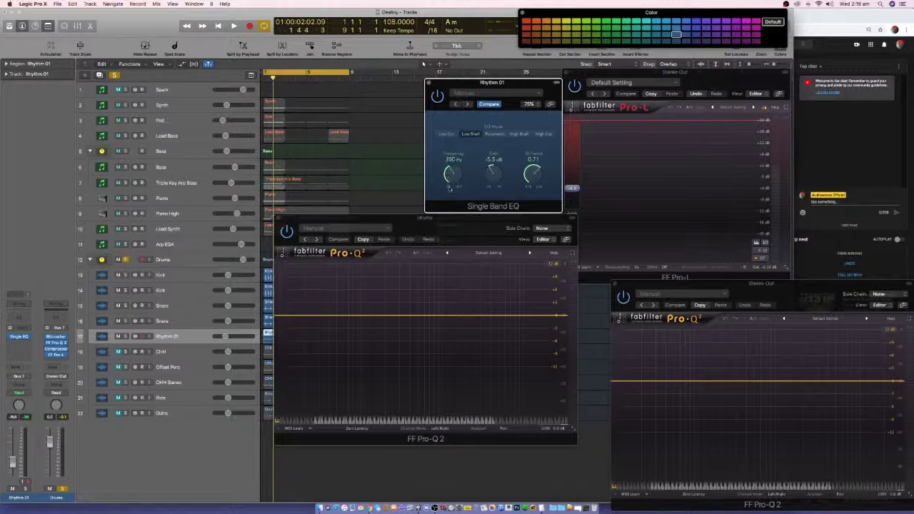
key("space")
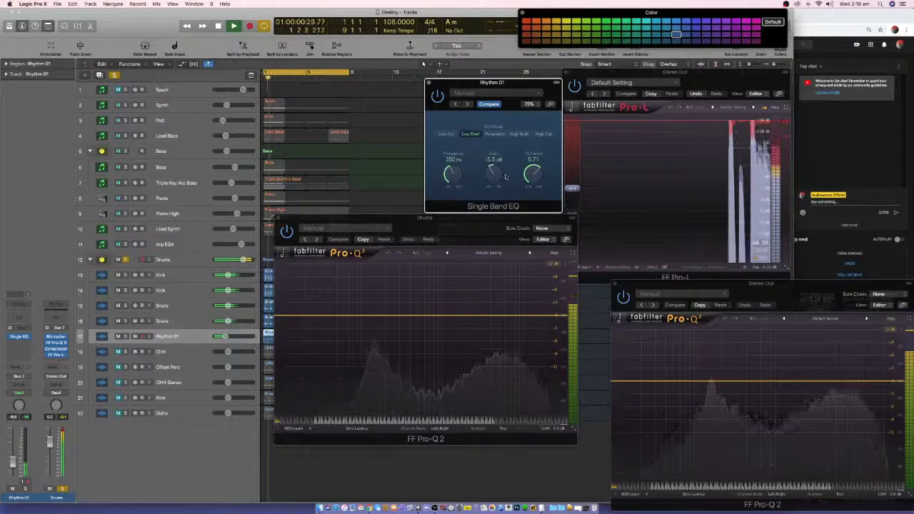
left_click_drag(492, 176, 454, 173)
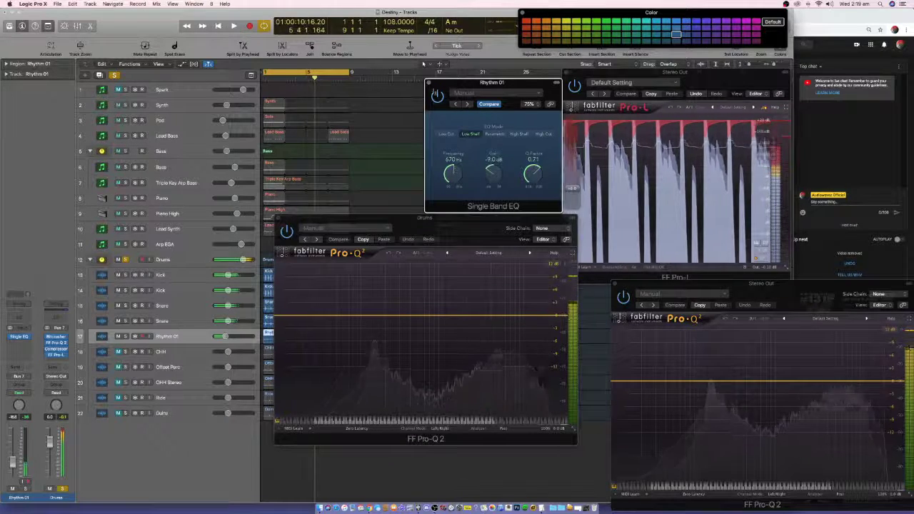
left_click(428, 83)
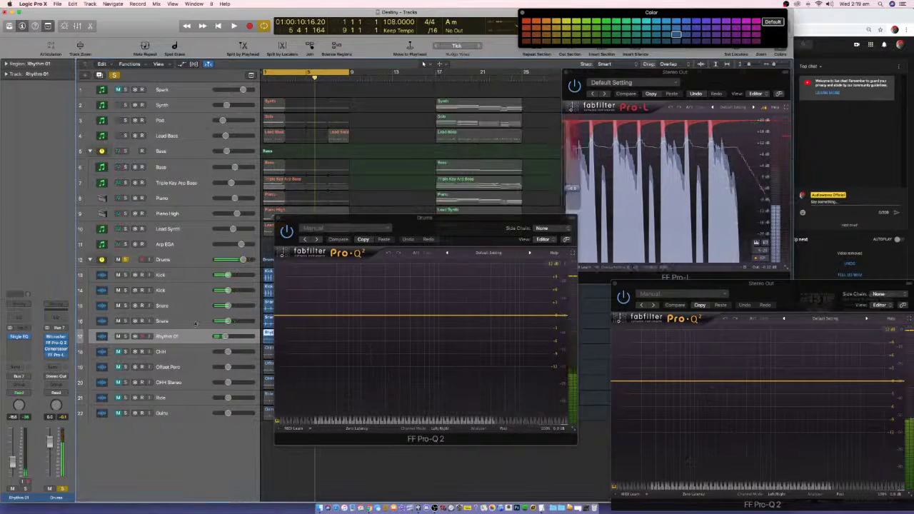
- Lower the Drums stack's volume to -3.0 dB during playback and solo the Bass stack and Lead Bass alongside it
left_click(193, 260)
key("Return")
key("space")
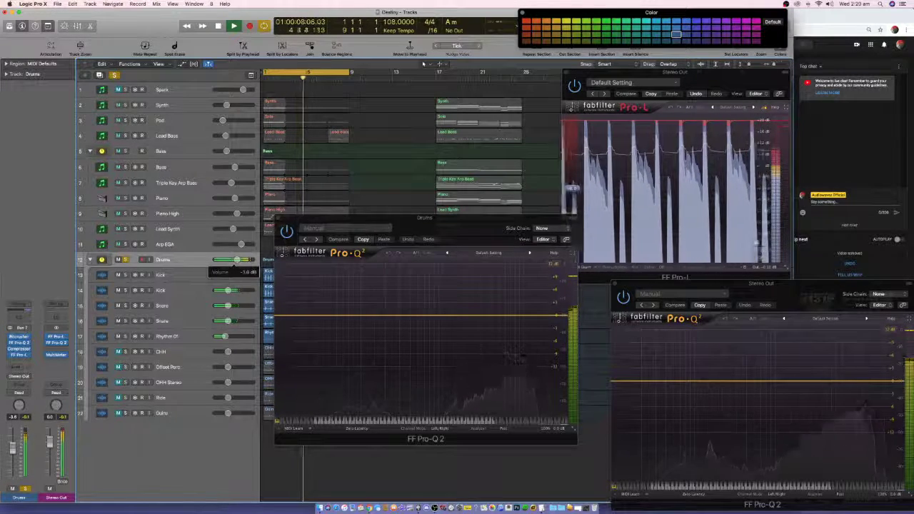
left_click(125, 151)
left_click(125, 136)
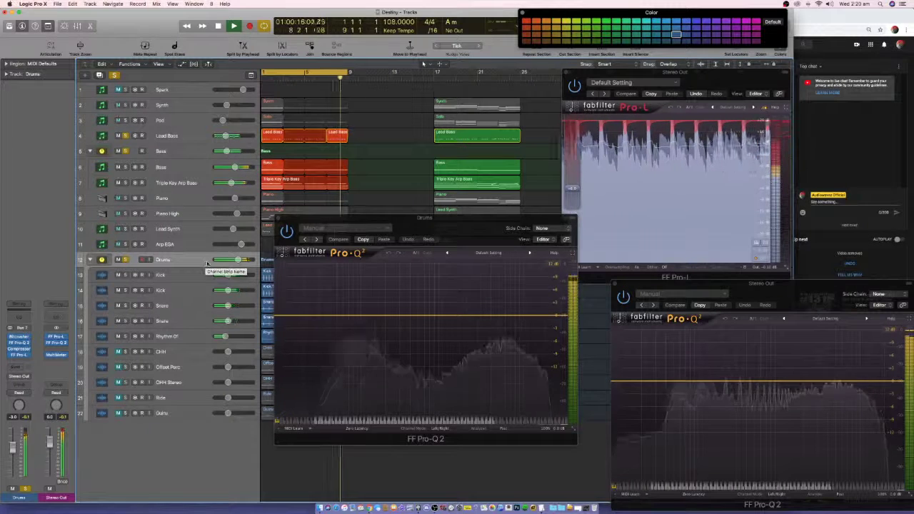
- Unmute the CHH, Offset Perc, CHH Stereo, Ride and Guiro tracks one at a time while the mix plays, lowering Guiro slightly
left_click(177, 351)
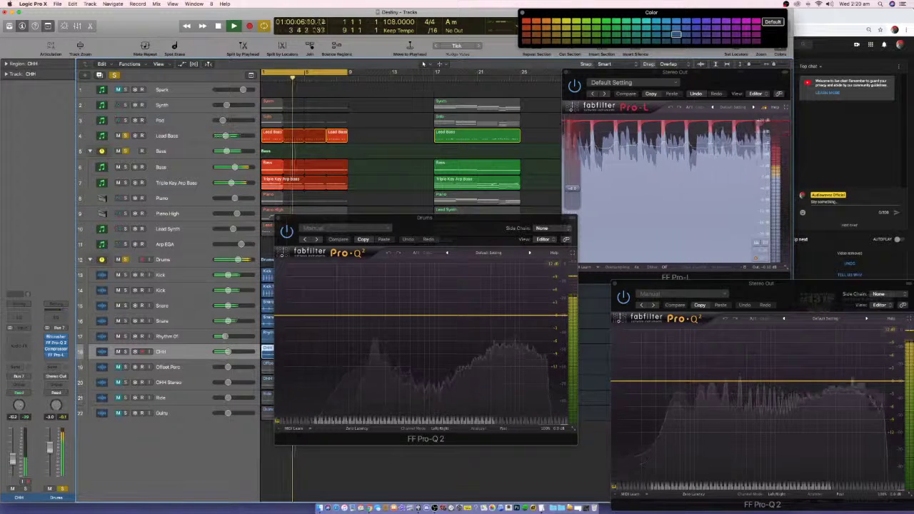
left_click(185, 367)
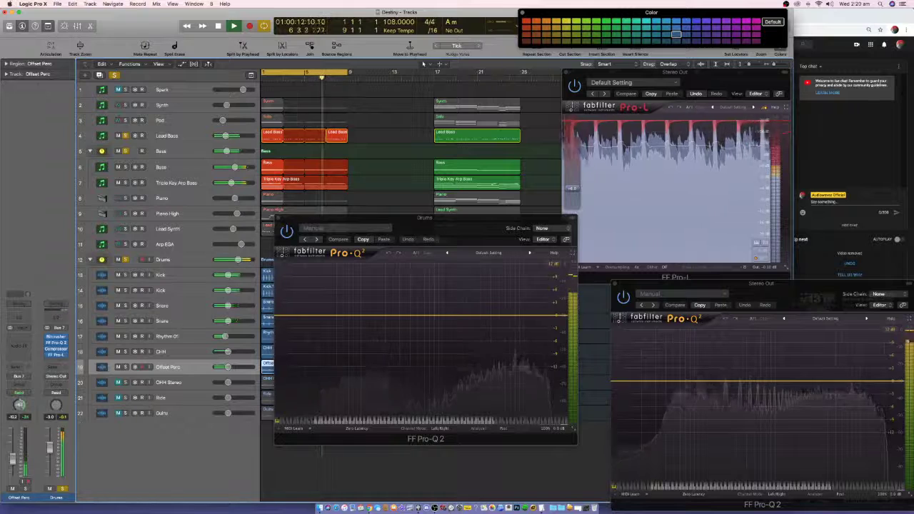
left_click(119, 384)
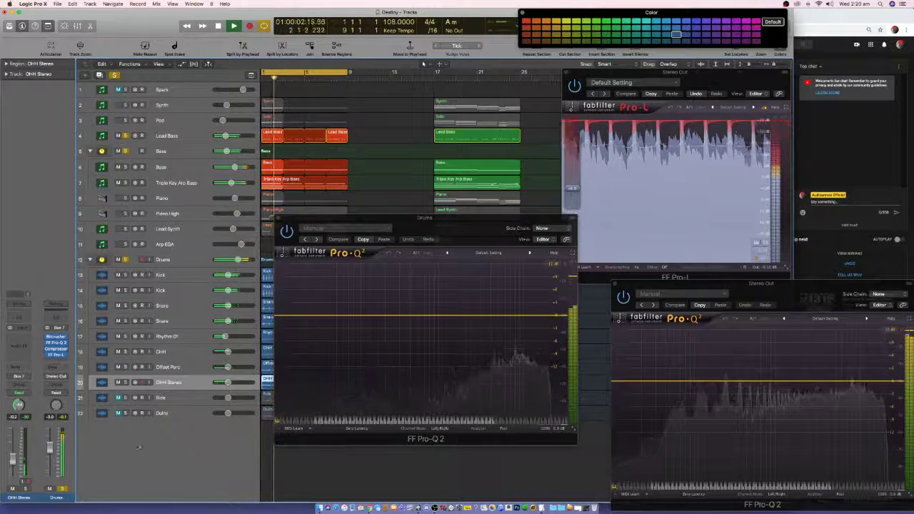
left_click(164, 398)
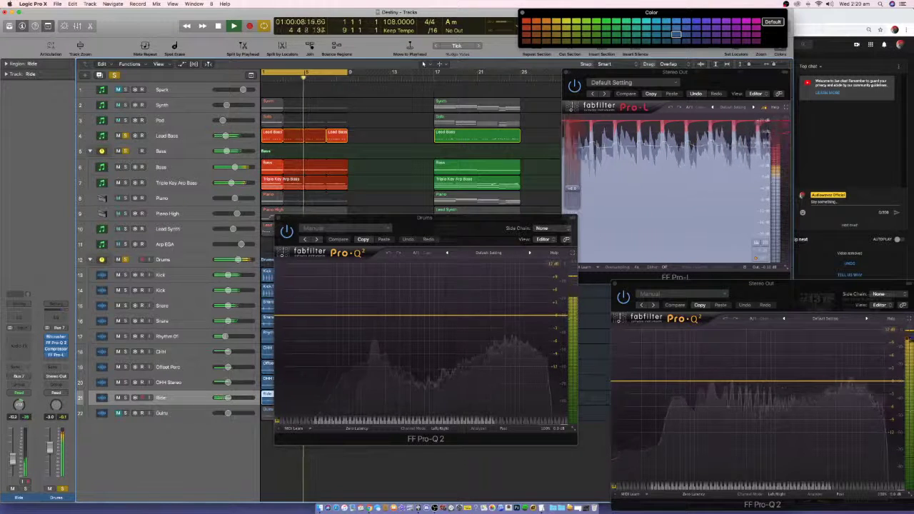
left_click(169, 414)
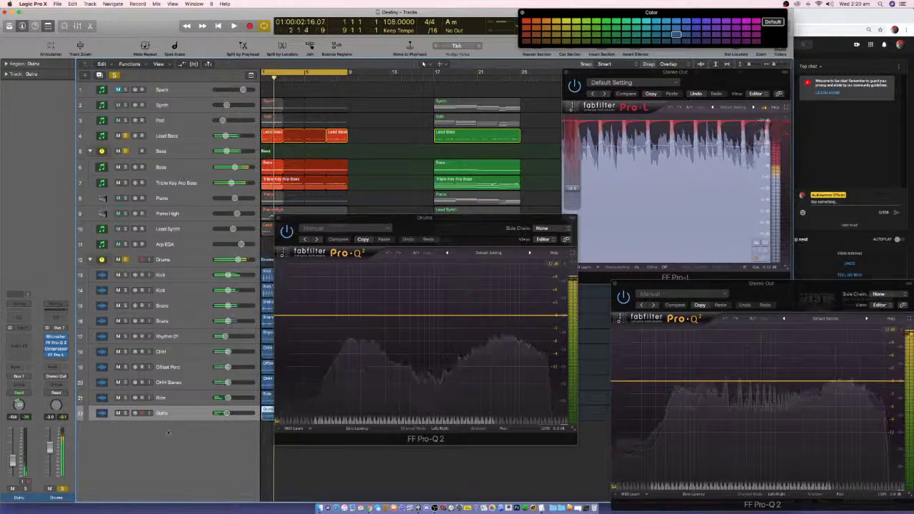
- Sweep the High Cut frequency of the Lead Bass track's Single Band EQ during playback, setting it to 20000 Hz, and close the EQ
left_click(172, 259)
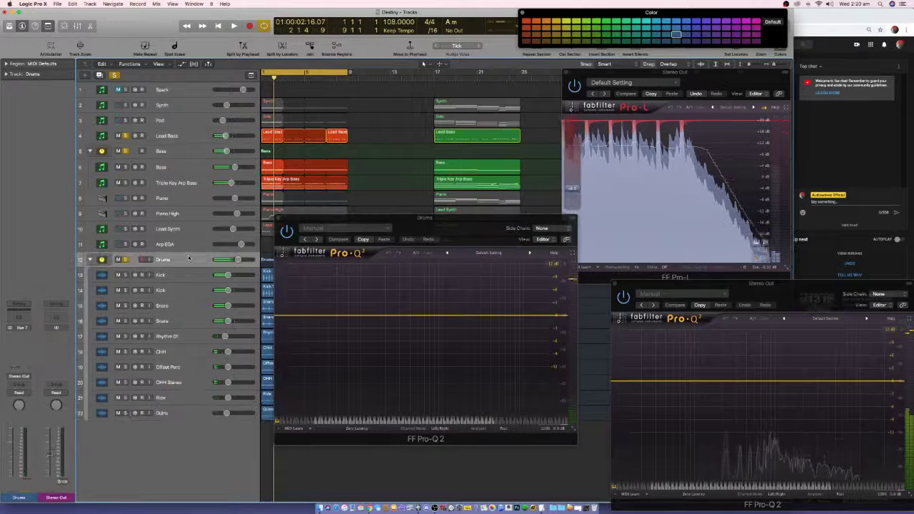
left_click(177, 136)
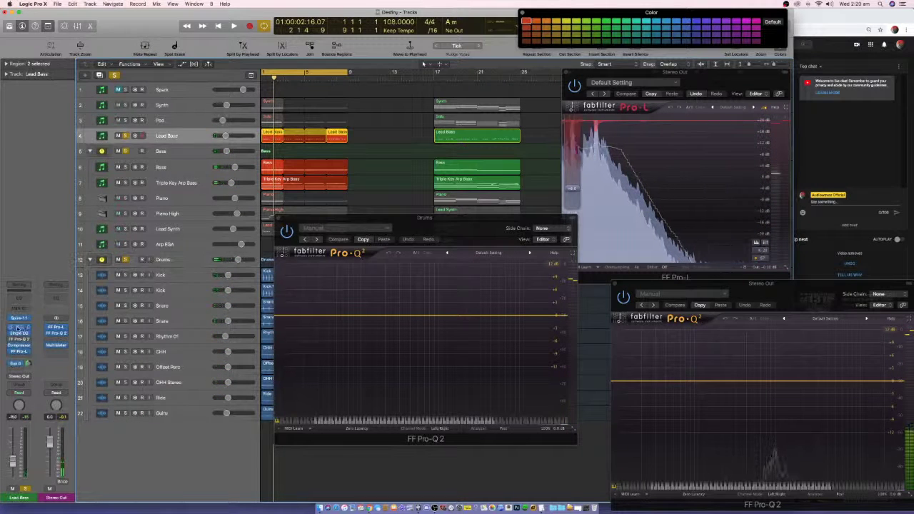
left_click(20, 329)
left_click_drag(292, 126, 303, 173)
key("space")
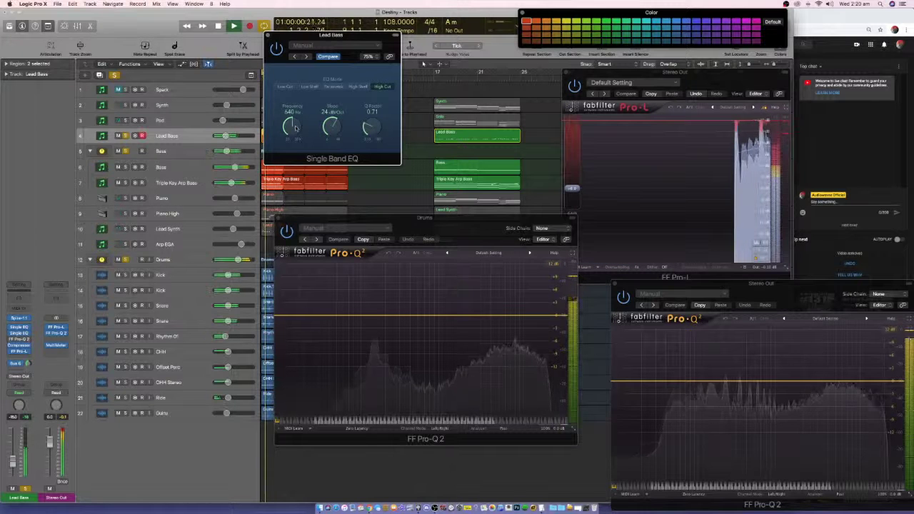
left_click_drag(296, 130, 292, 131)
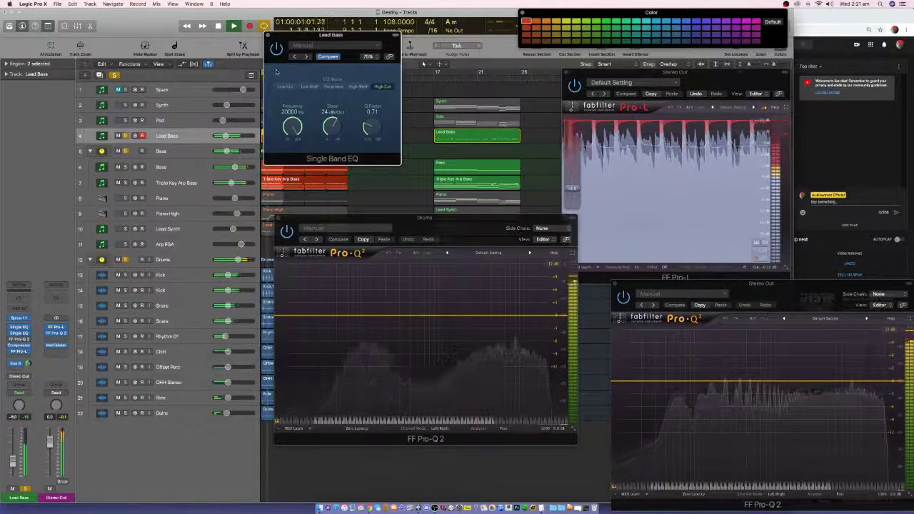
left_click(267, 35)
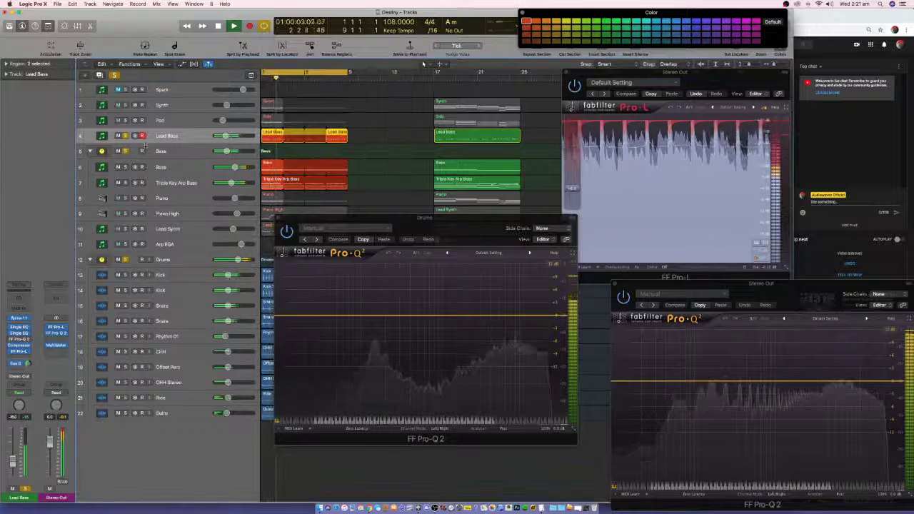
- Take the Lead Bass, Triple Key Arp Bass and drums out of playback to audition the Bass track alone
key("ctrl+m")
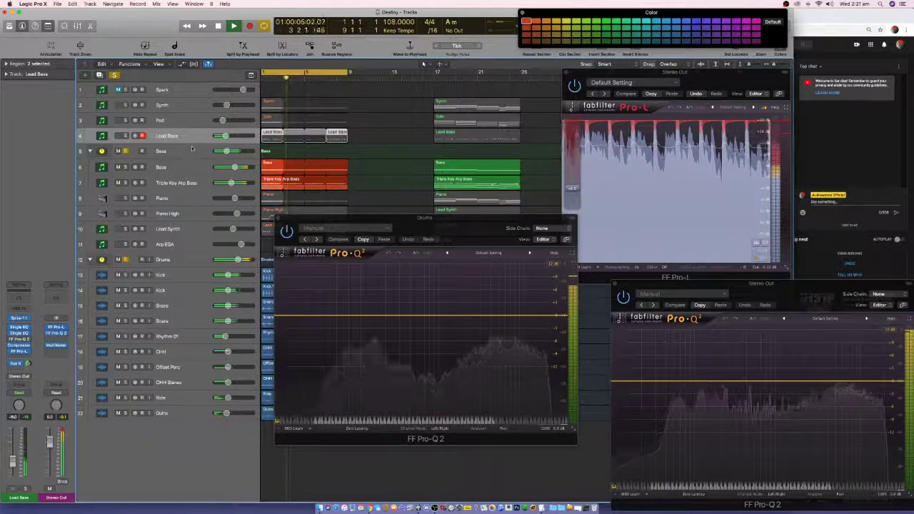
left_click(188, 150)
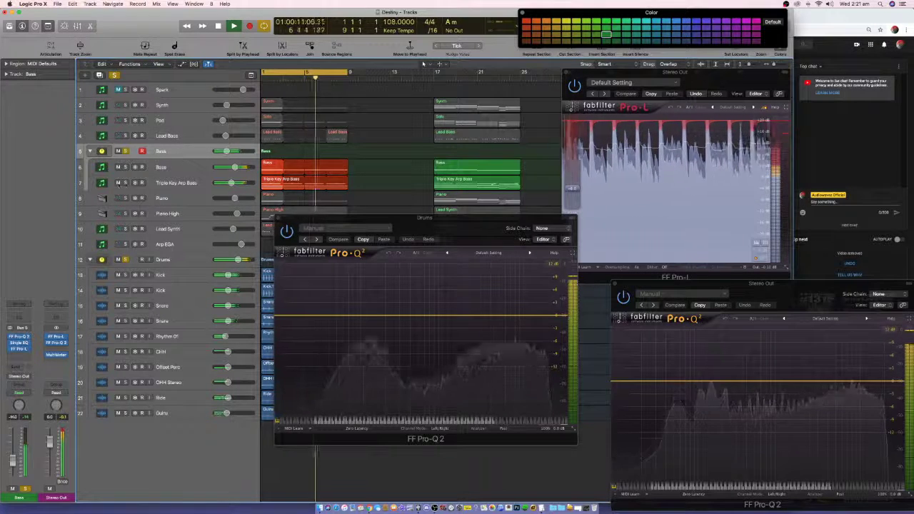
left_click(171, 167)
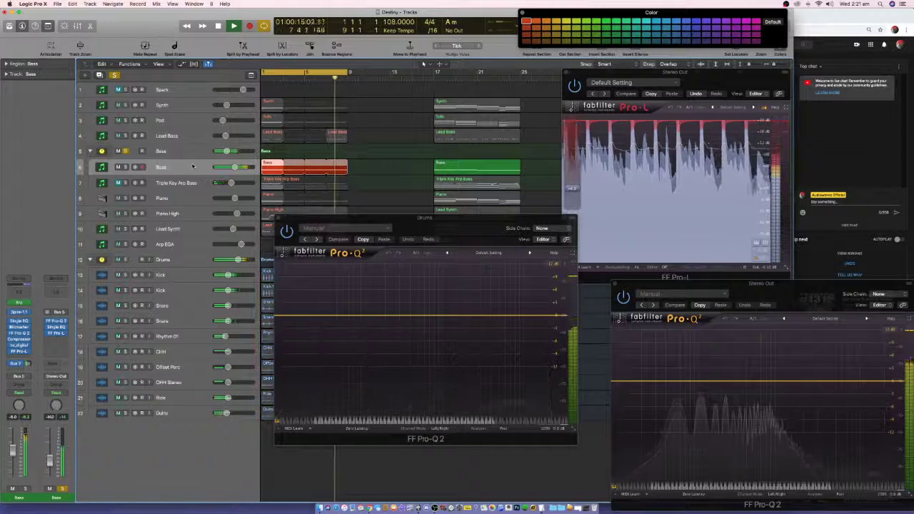
- Open the Bass track's Pro-L and Pro-Q 2 and add a bell boost in the EQ just below the existing high-frequency dip
left_click(21, 351)
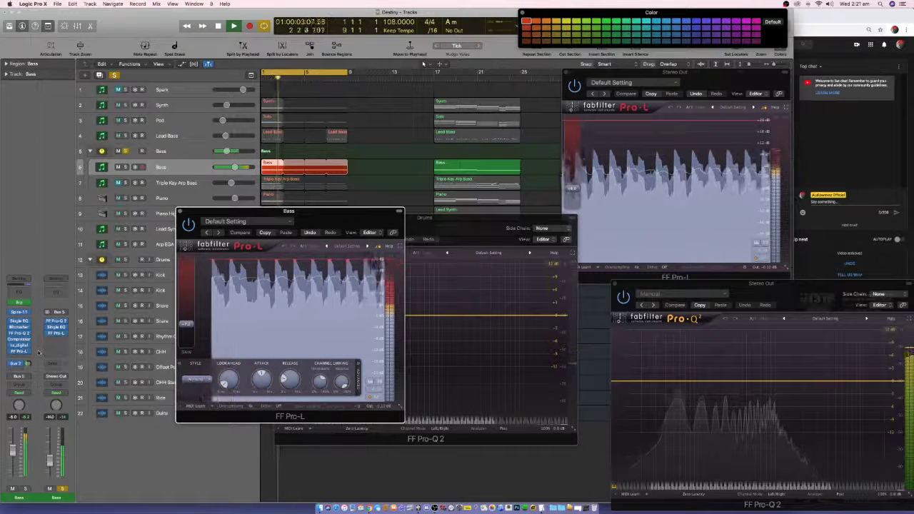
left_click(19, 333)
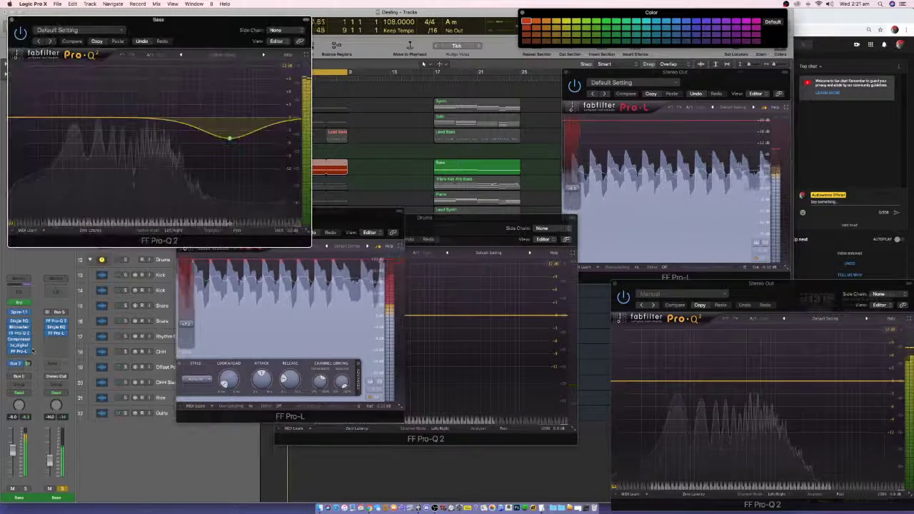
left_click_drag(161, 19, 459, 43)
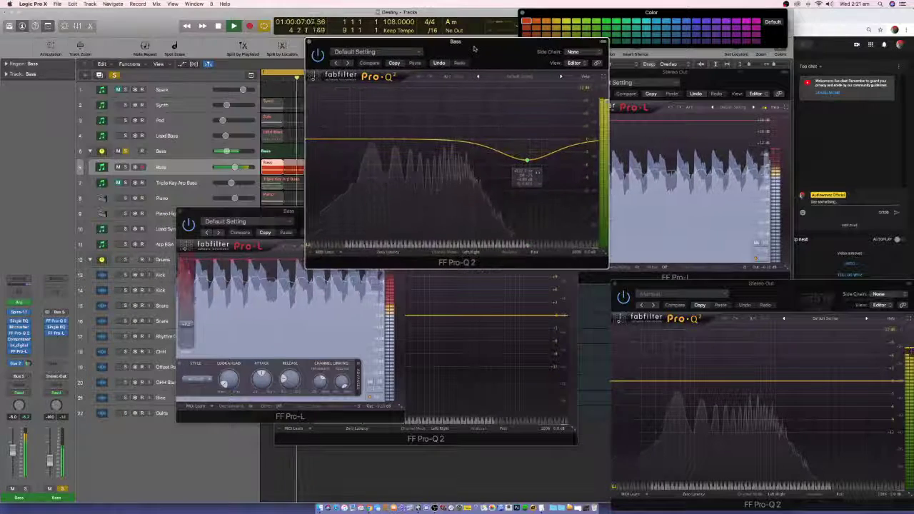
left_click_drag(464, 144, 504, 105)
- Solo the Lead Bass again, raise the Bass track's new bell boost slightly, and close its Pro-Q 2
left_click(126, 136)
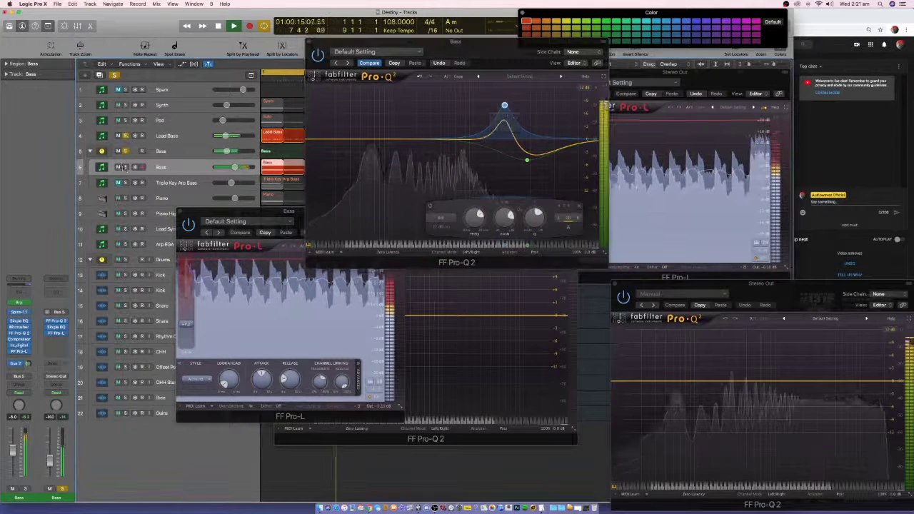
left_click_drag(505, 106, 503, 100)
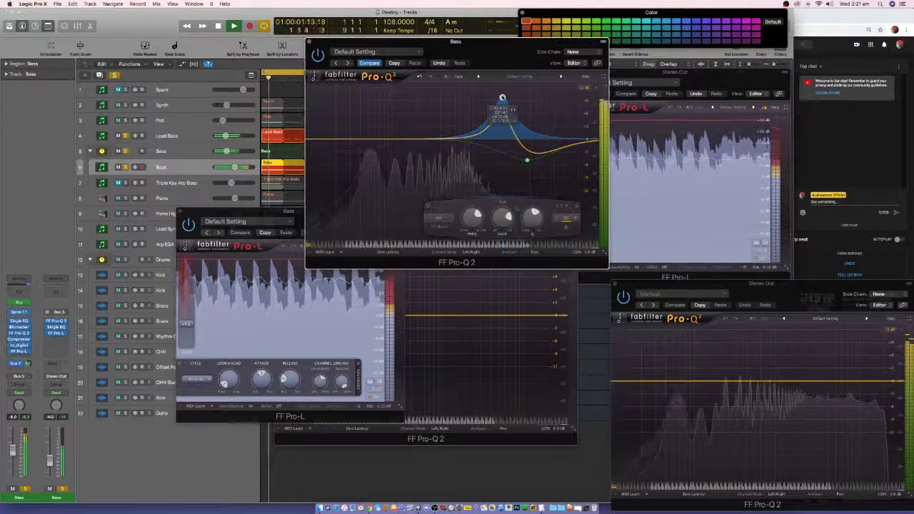
key("super+w")
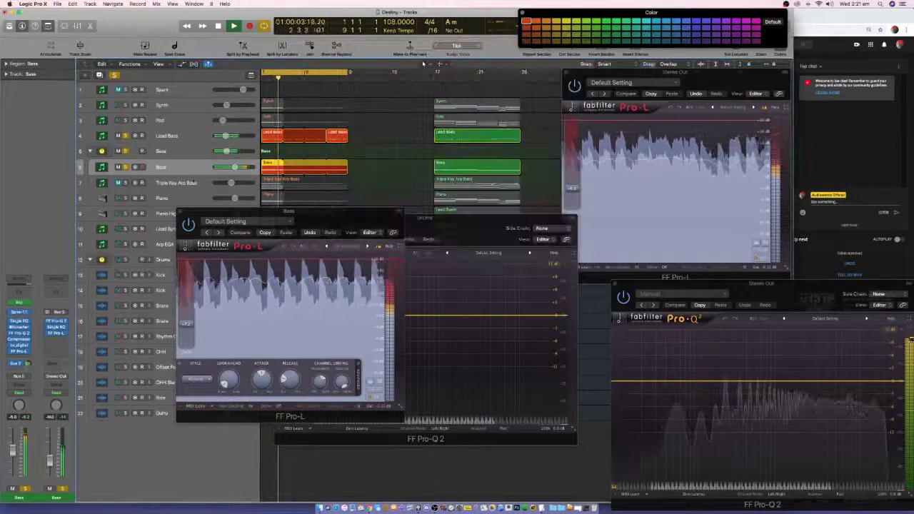
- Bring the Triple Key Arp Bass and drums back into playback, and close the Drums channel's Pro-Q 2 window
left_click(172, 183)
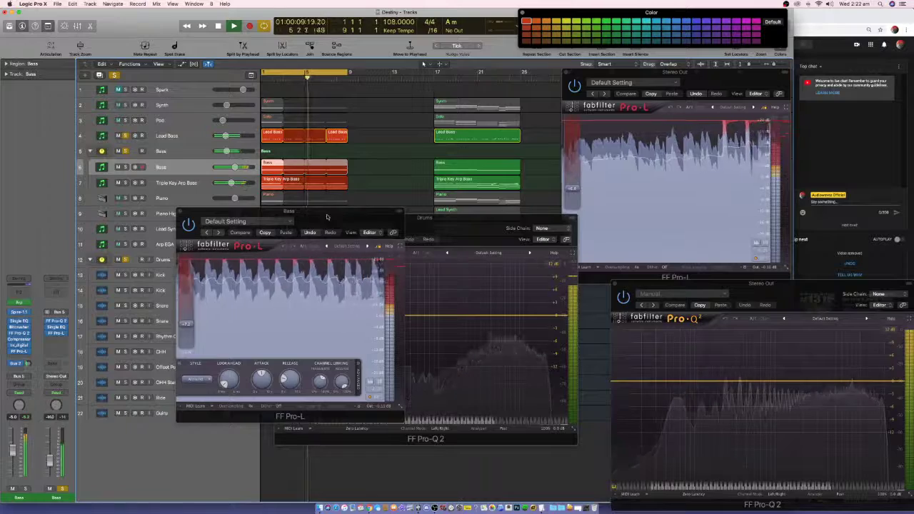
left_click_drag(326, 216, 488, 91)
left_click(305, 221)
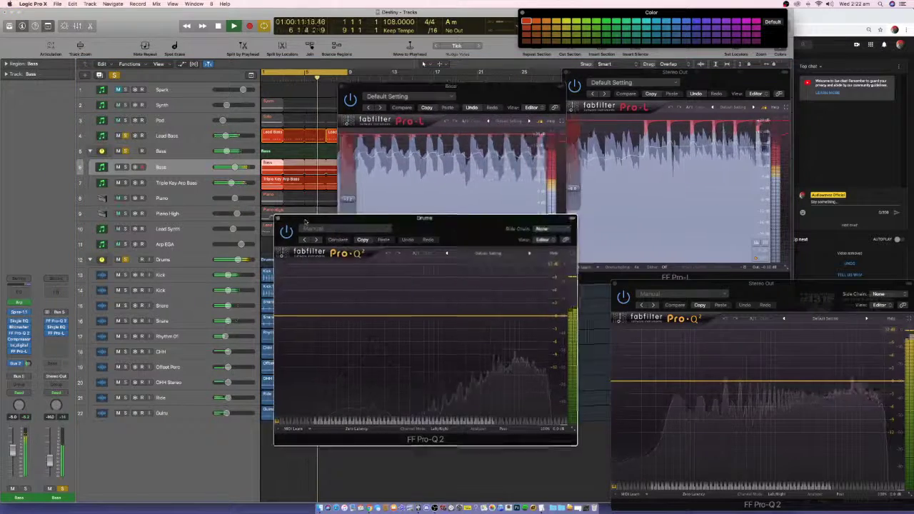
left_click_drag(305, 221, 329, 266)
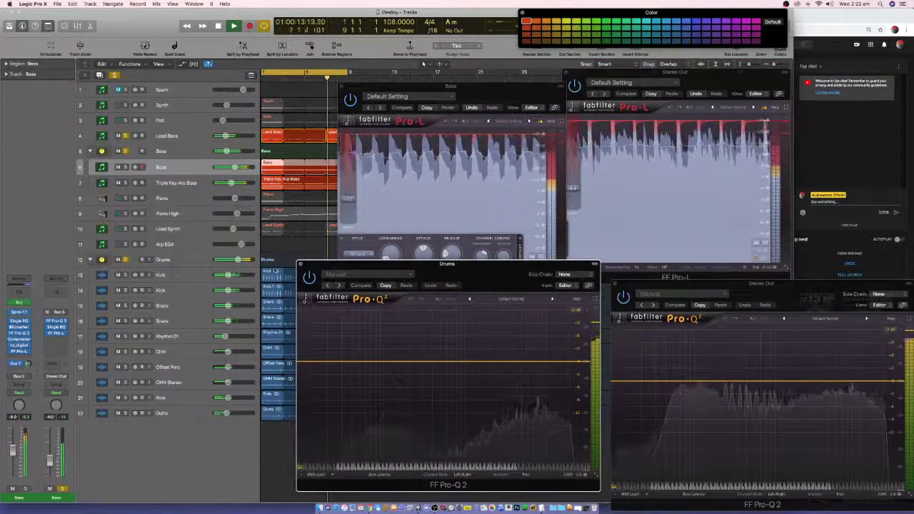
left_click(300, 263)
- Insert a stereo MultiMeter after Pro-L on the Drums channel and close the Bass track's Pro-L window
left_click(183, 262)
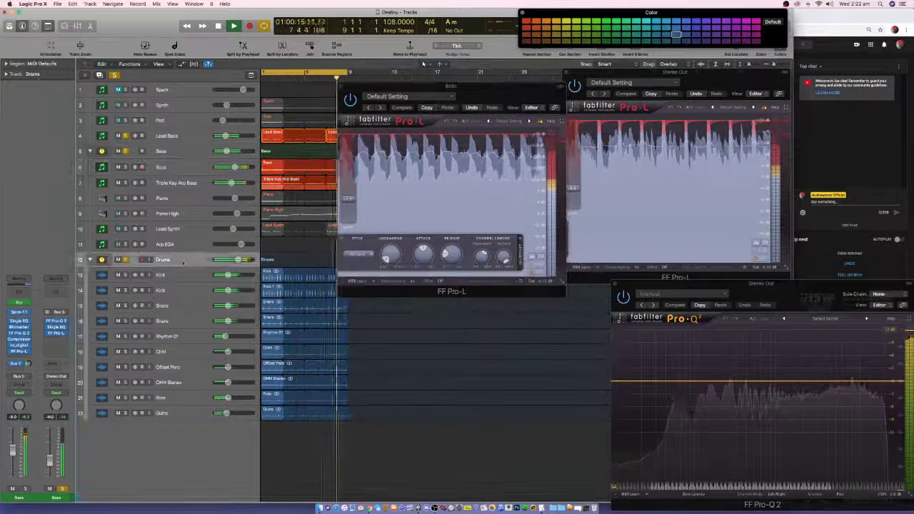
left_click(20, 359)
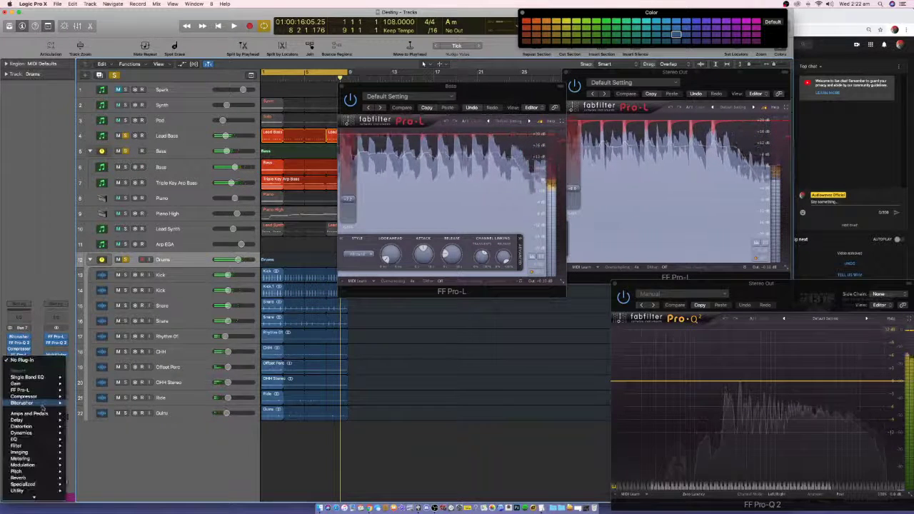
mouse_move(43, 458)
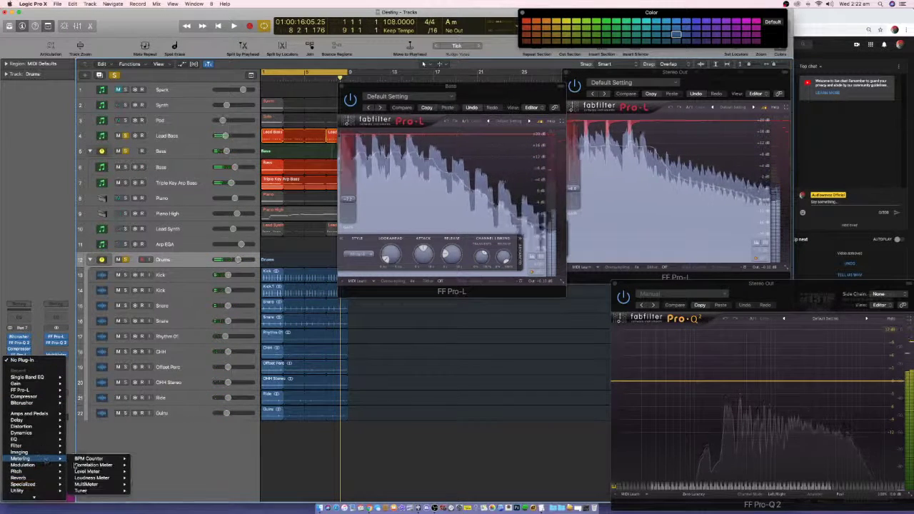
left_click(145, 487)
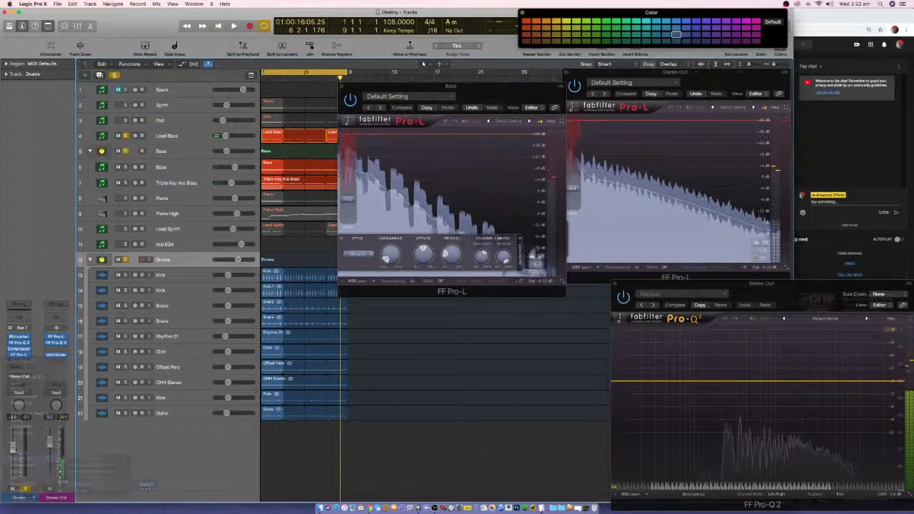
left_click(341, 87)
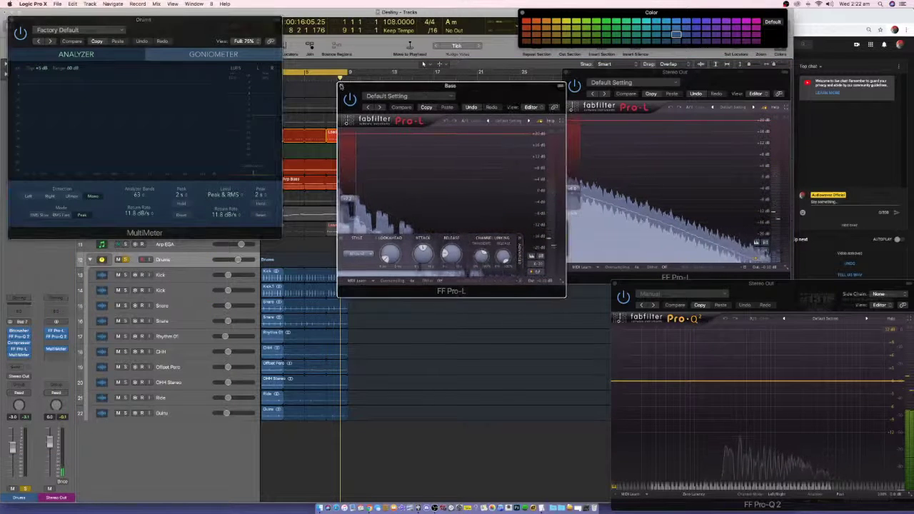
- Close the Bass track's Pro-L and check the playing drums' stereo image in the Drums MultiMeter's Goniometer
left_click(340, 87)
left_click_drag(143, 19, 456, 210)
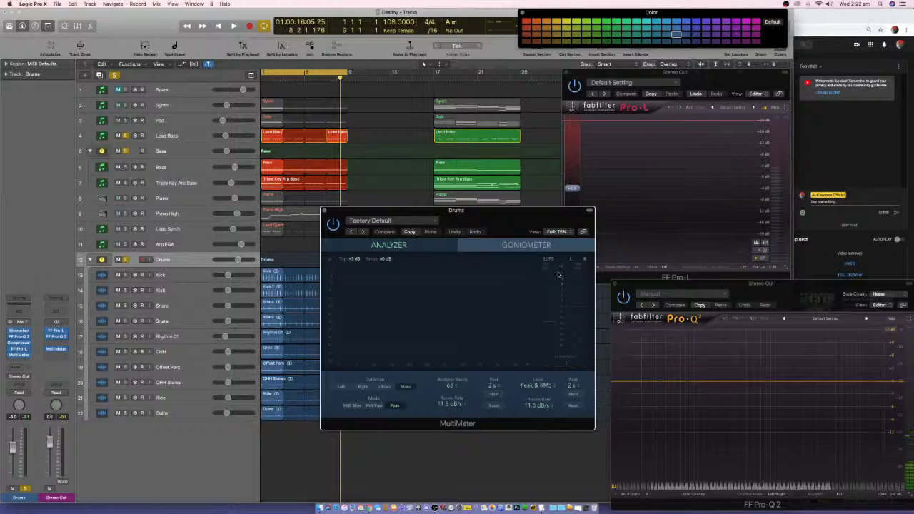
left_click(517, 244)
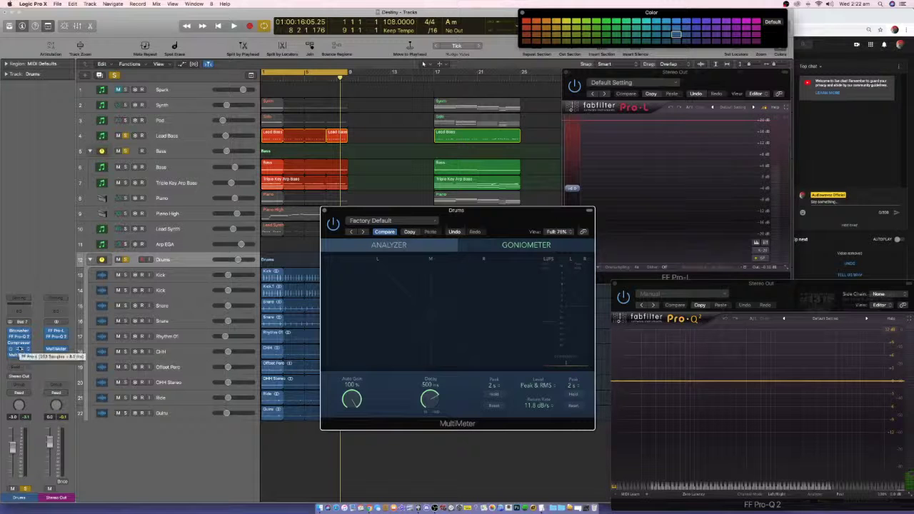
key("Return")
key("space")
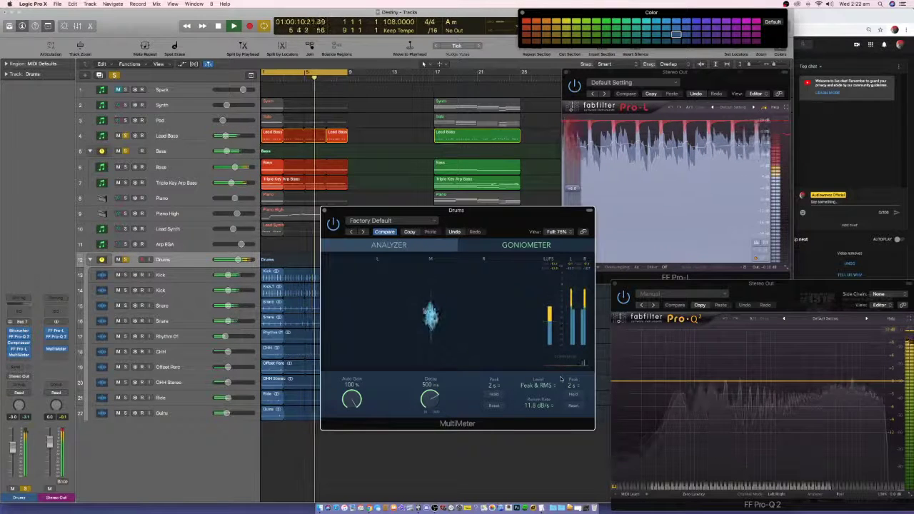
key("space")
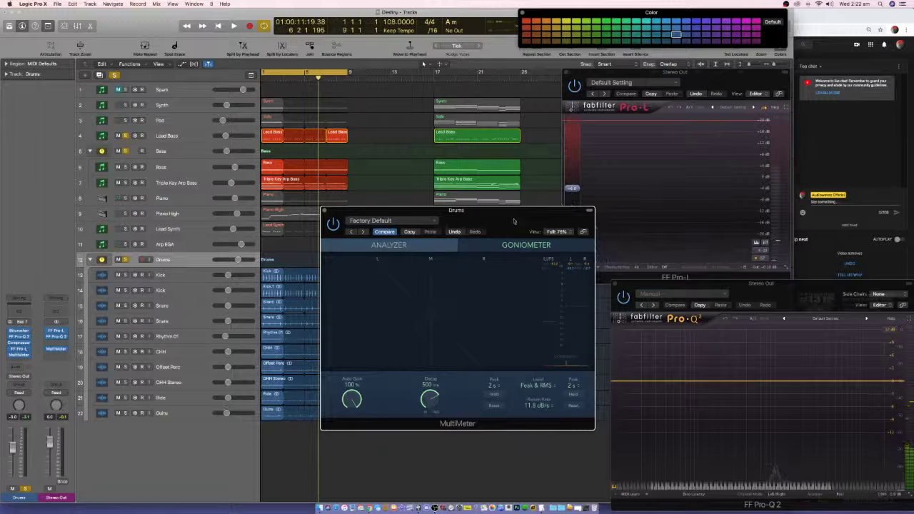
- Close the Drums channel's MultiMeter and remove the plug-in from its insert slot
left_click(325, 211)
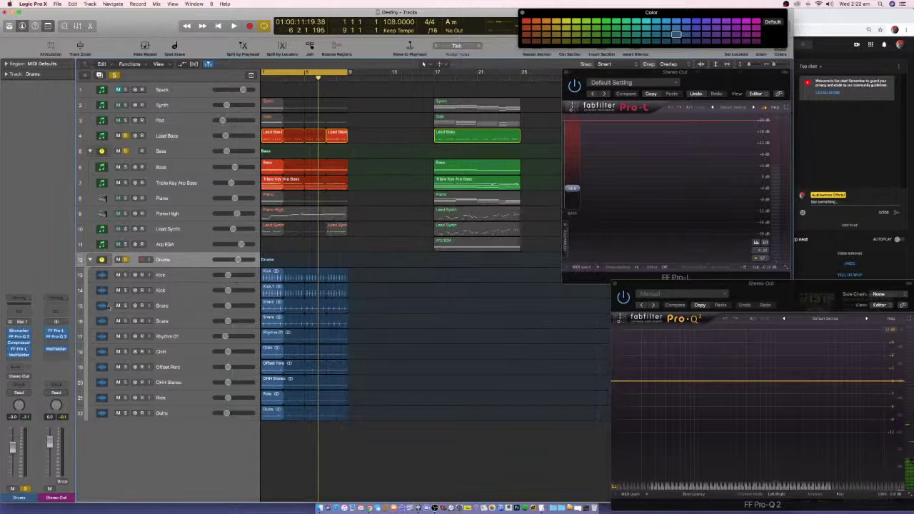
left_click(28, 354)
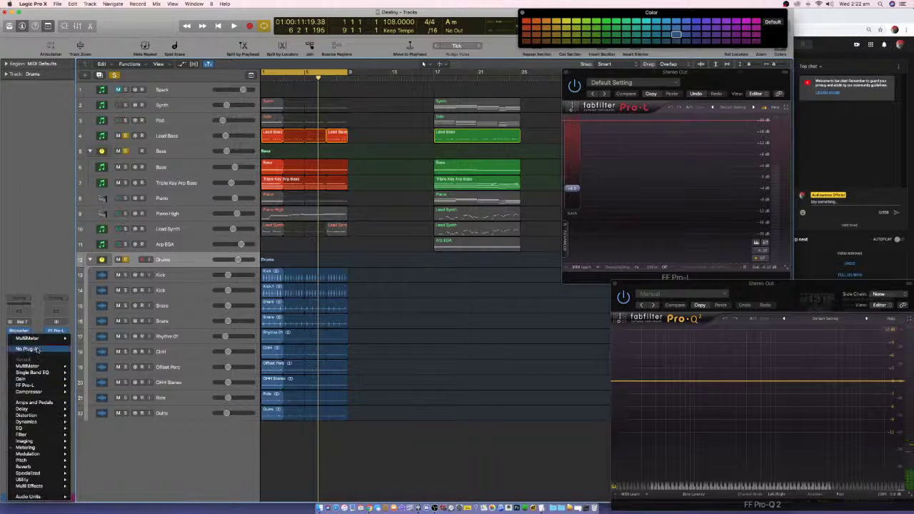
left_click(37, 349)
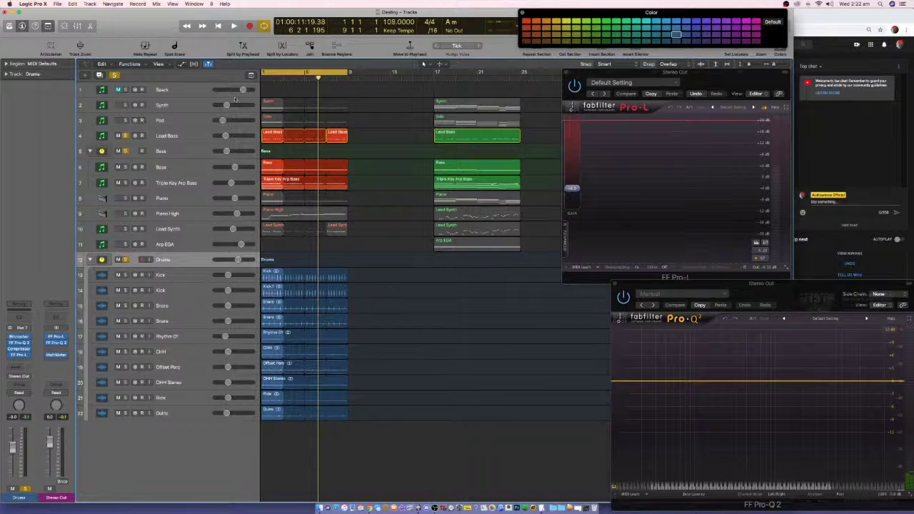
- Create a new Drummer track and move it into the Drums stack above the first Kick
key("v")
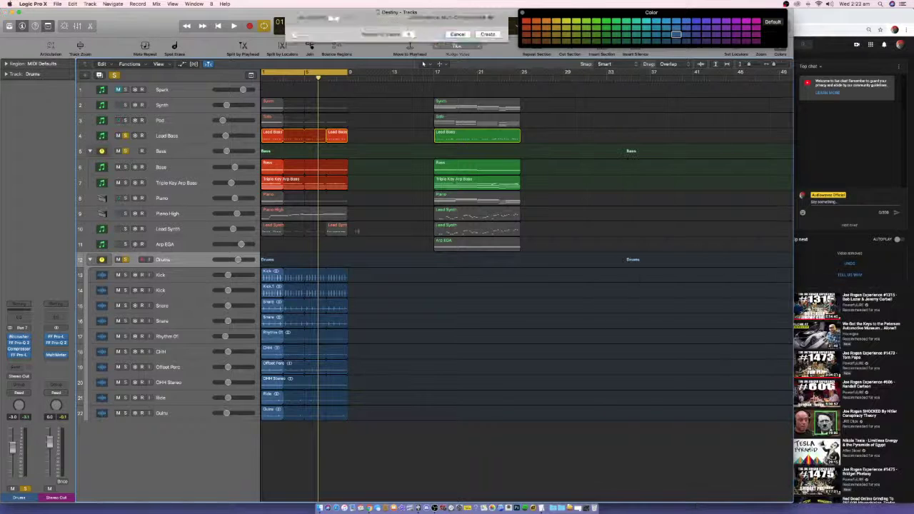
key("alt+super+n")
left_click(485, 34)
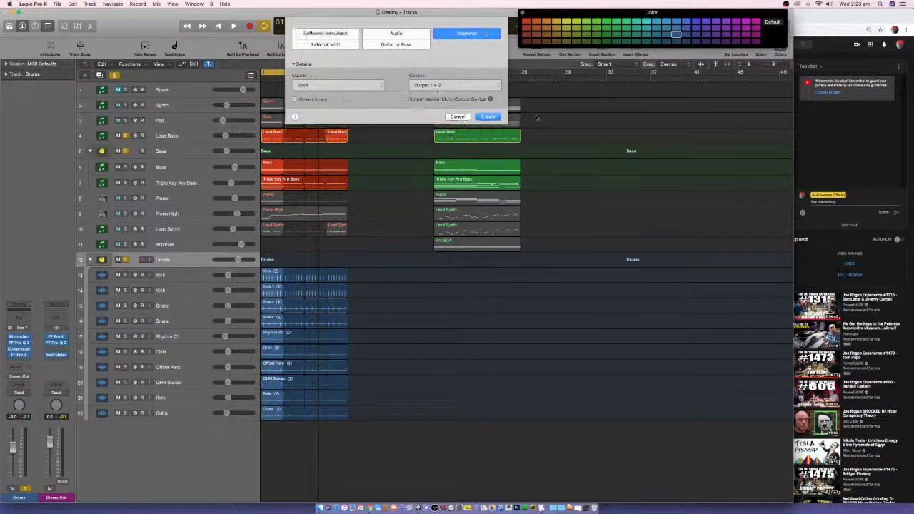
key("Return")
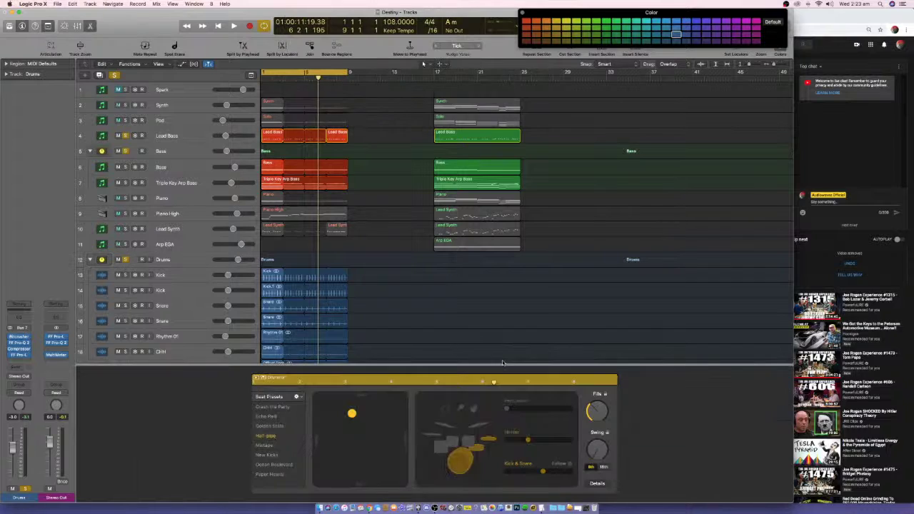
key("v")
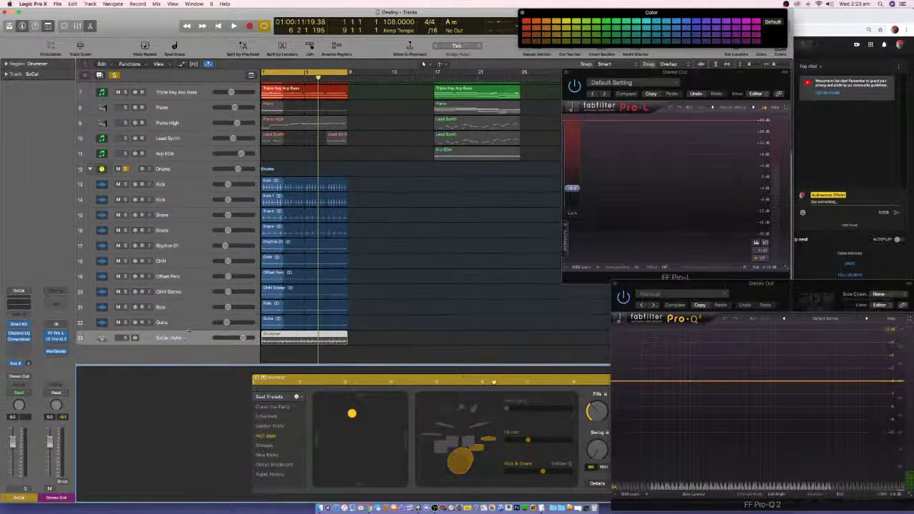
left_click_drag(164, 337, 180, 185)
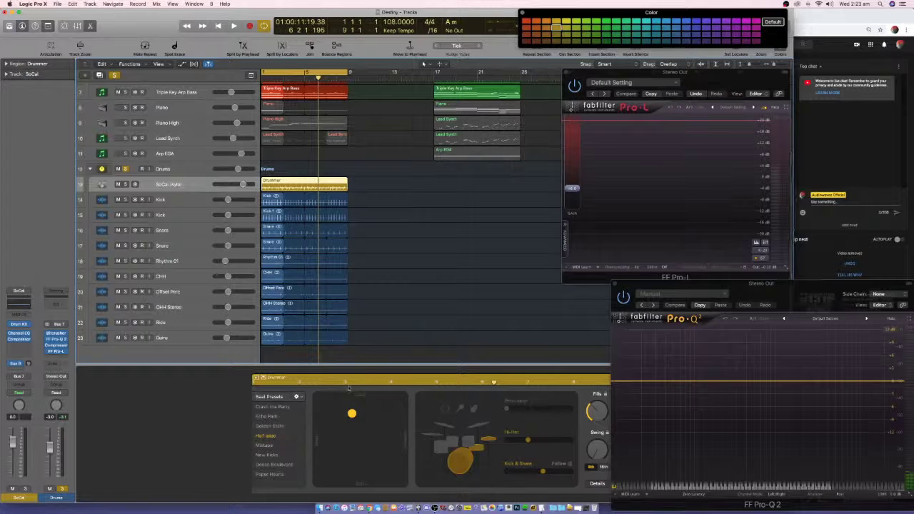
- Choose the Rock genre's Funk Rock drummer with the Smash kit for the new track and close the Library
left_click(9, 26)
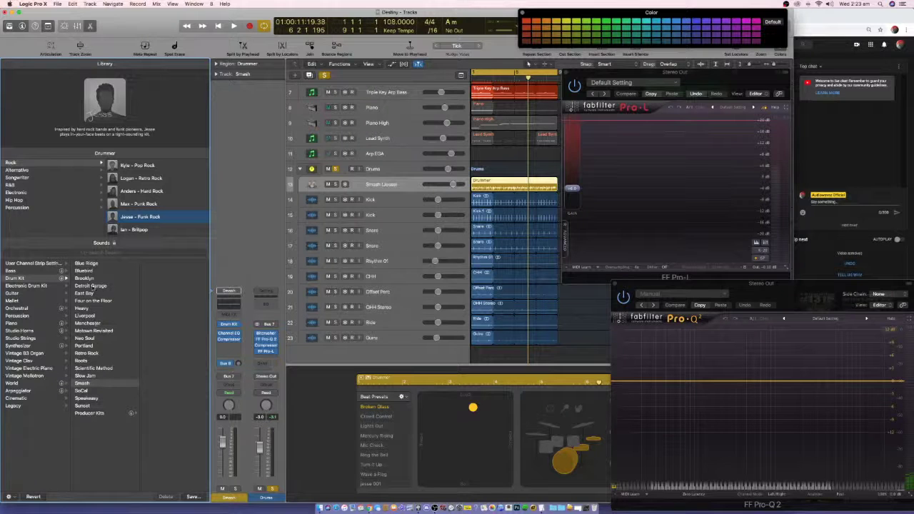
left_click(10, 26)
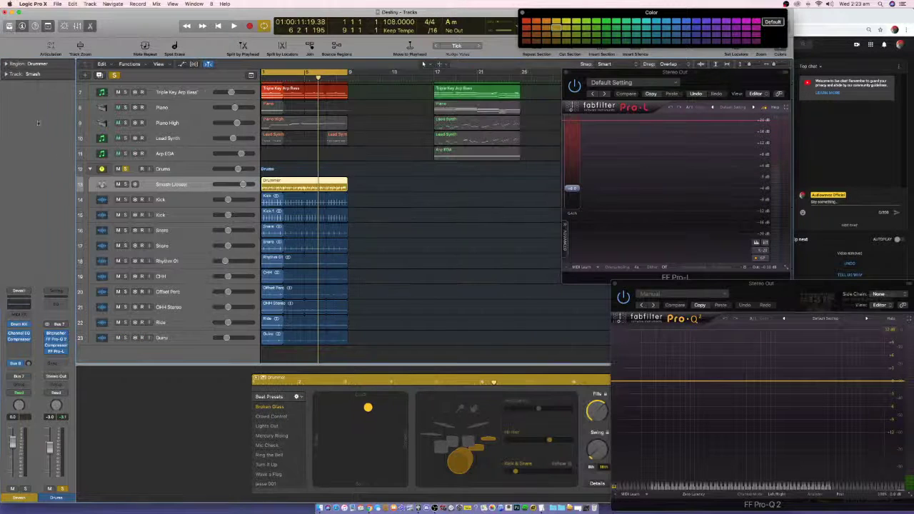
left_click(9, 27)
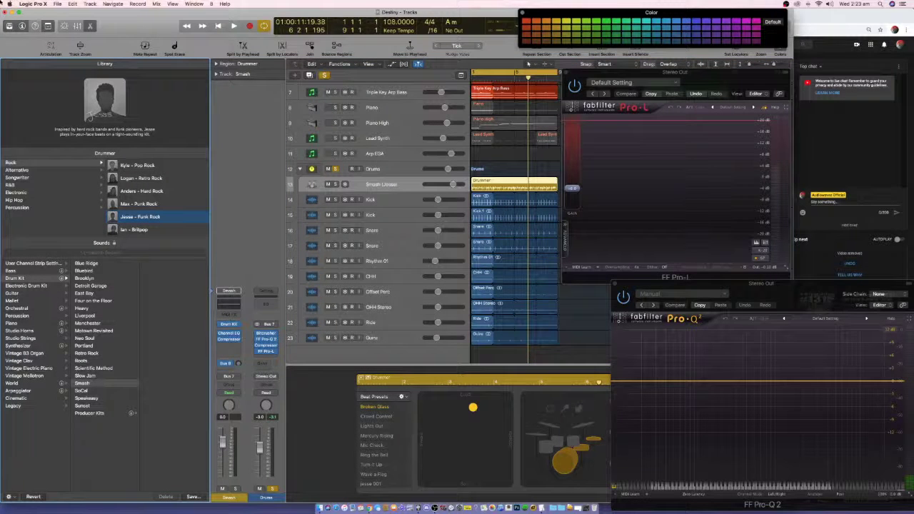
left_click(10, 27)
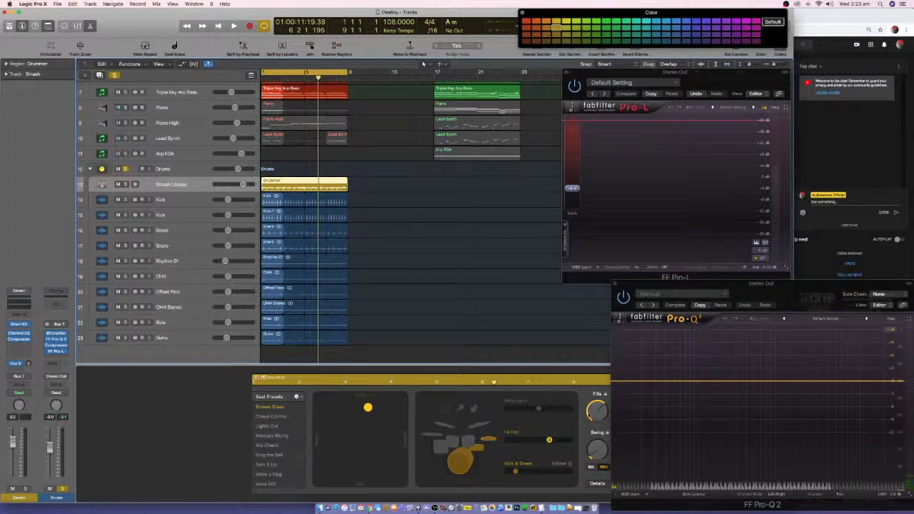
- Turn off the kick and snare in the Drummer region, leaving only the hi-hat, and make the pattern as simple and loud as possible
mouse_move(706, 290)
left_mouse_down()
mouse_move(751, 285)
mouse_move(712, 286)
left_mouse_up()
left_click(595, 446)
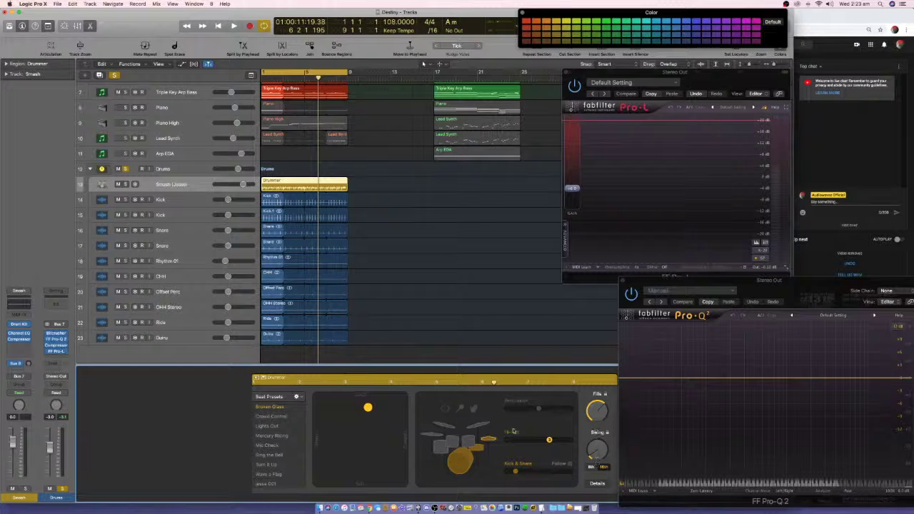
left_click(476, 449)
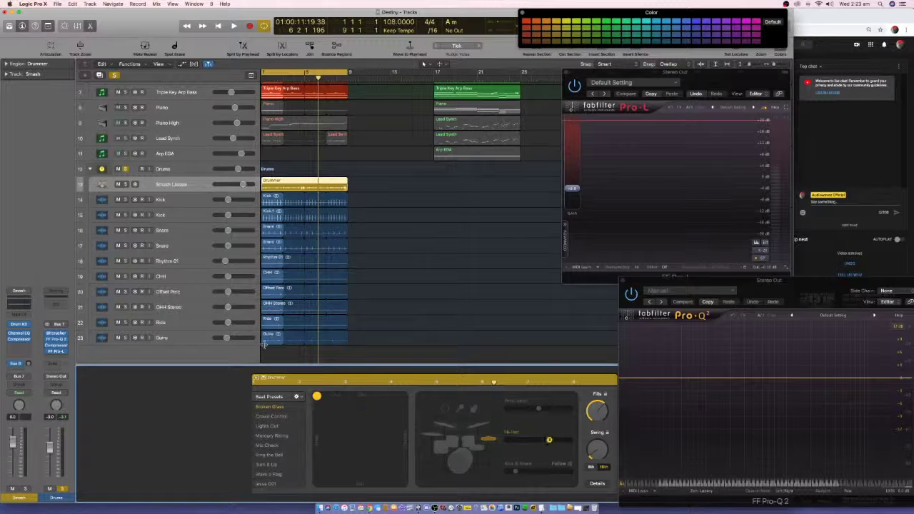
key("z")
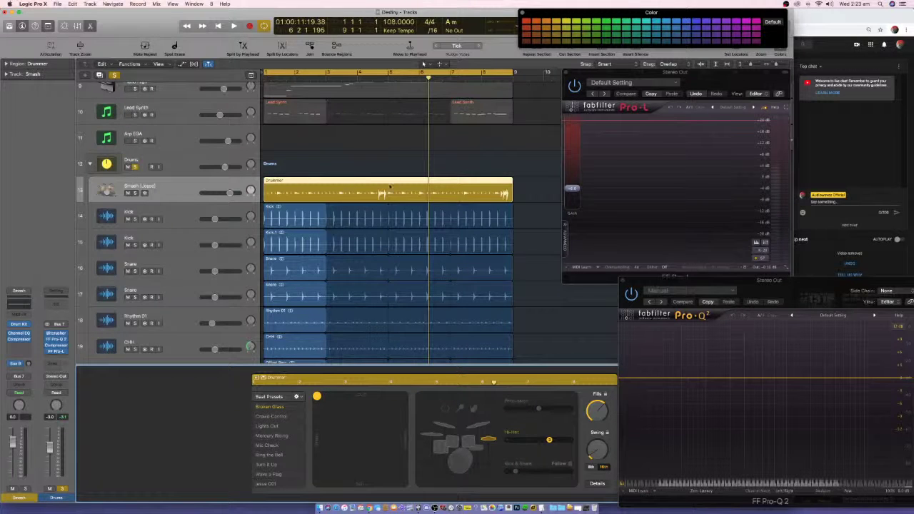
- Remove the Bus 8 send and the Channel EQ and Compressor inserts from the Smash channel
left_click(19, 363)
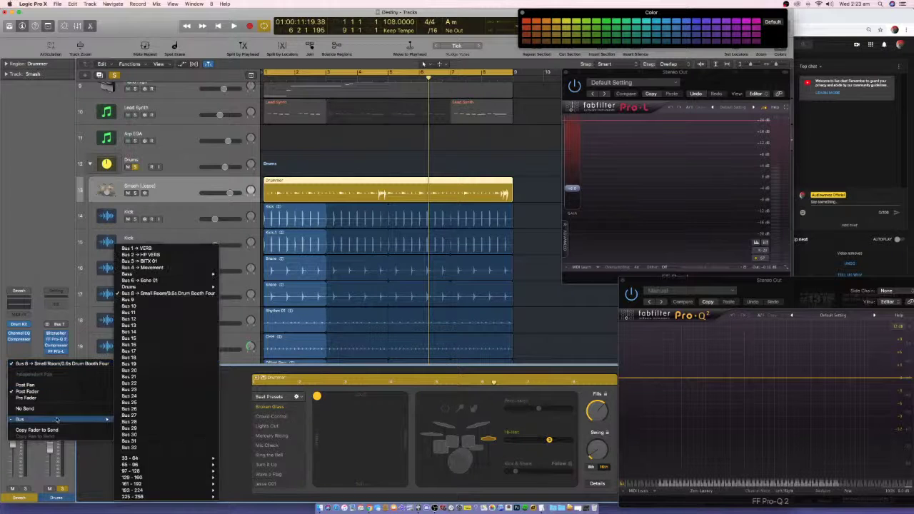
left_click(22, 360)
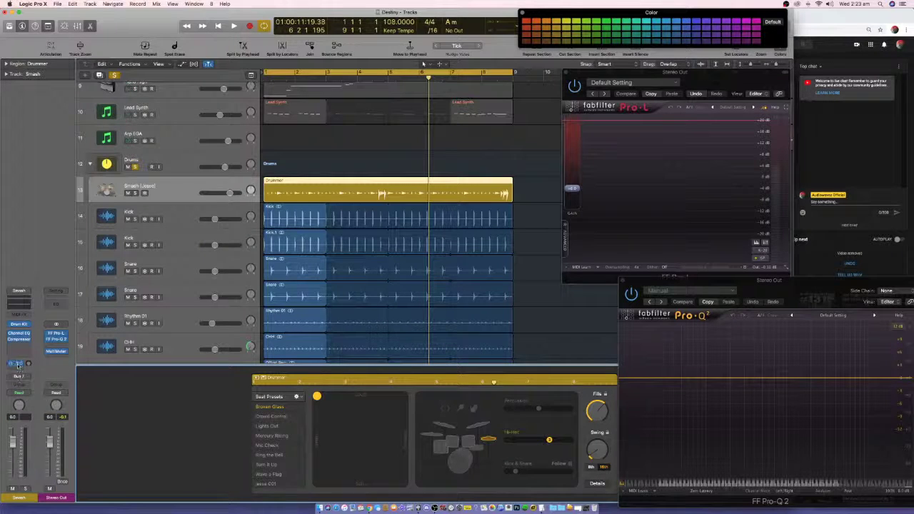
left_click(19, 364)
left_click(22, 407)
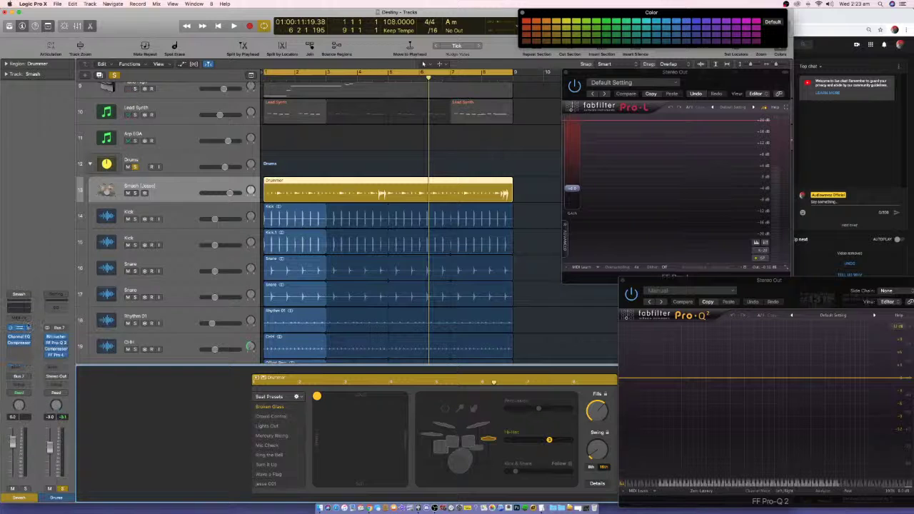
left_click(30, 344)
left_click(27, 344)
left_click(28, 340)
left_click(142, 399)
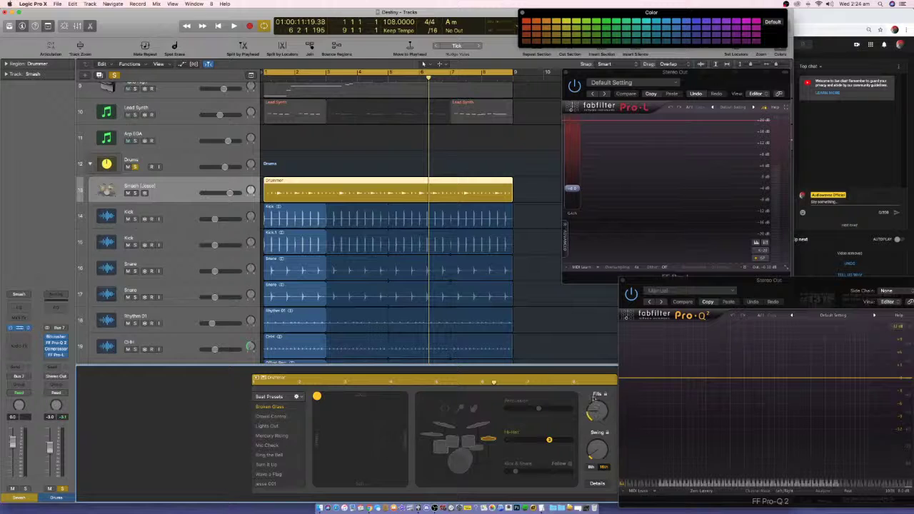
- Try maximum fills with the lowest hi-hat pattern setting in the Drummer region
left_click_drag(597, 394, 602, 414)
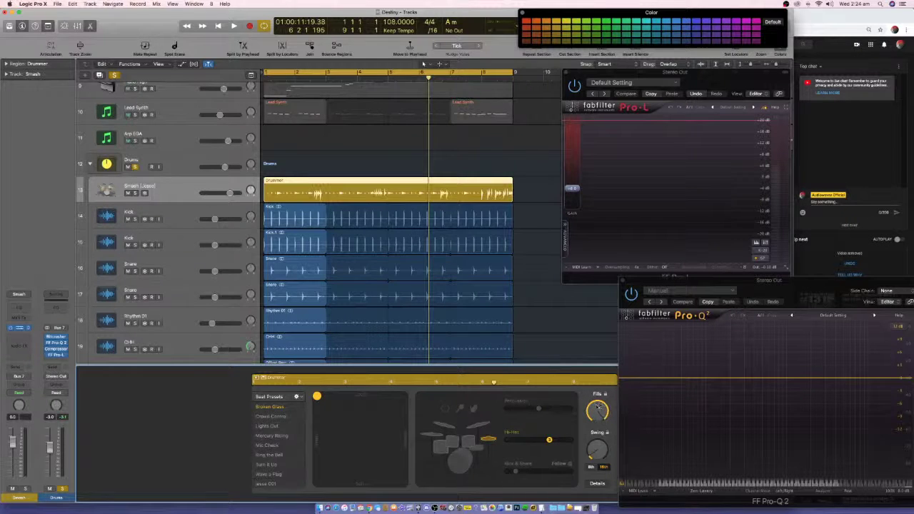
left_click(571, 440)
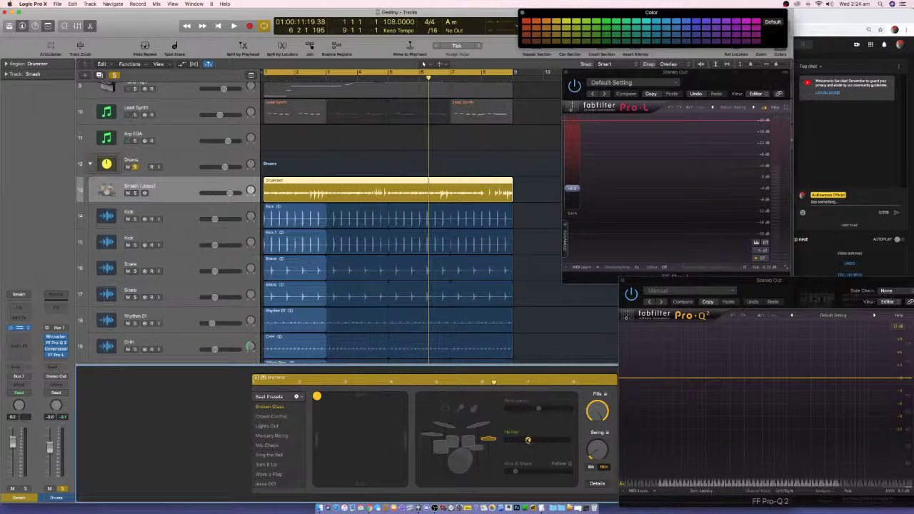
left_click(507, 441)
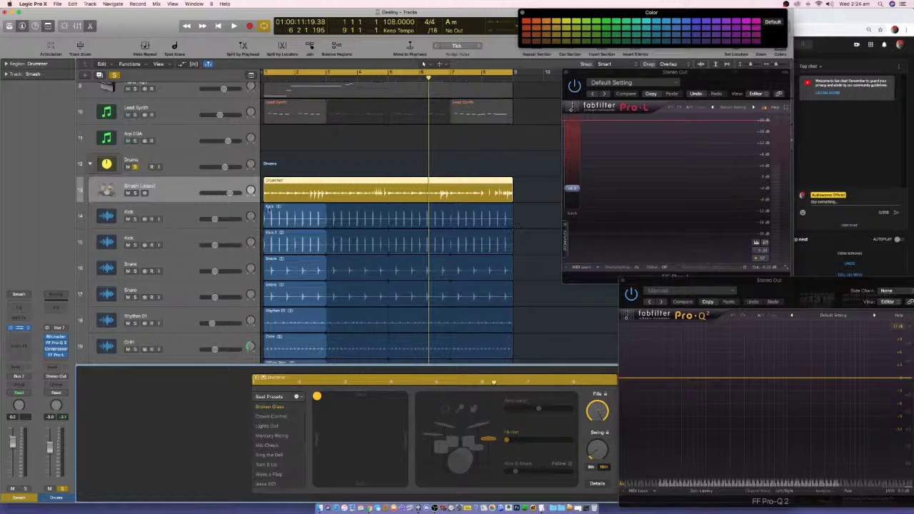
- Audition the Smash track in solo, lowering its volume, turning the fills down to minimum and raising the hi-hat pattern setting
left_click(135, 192)
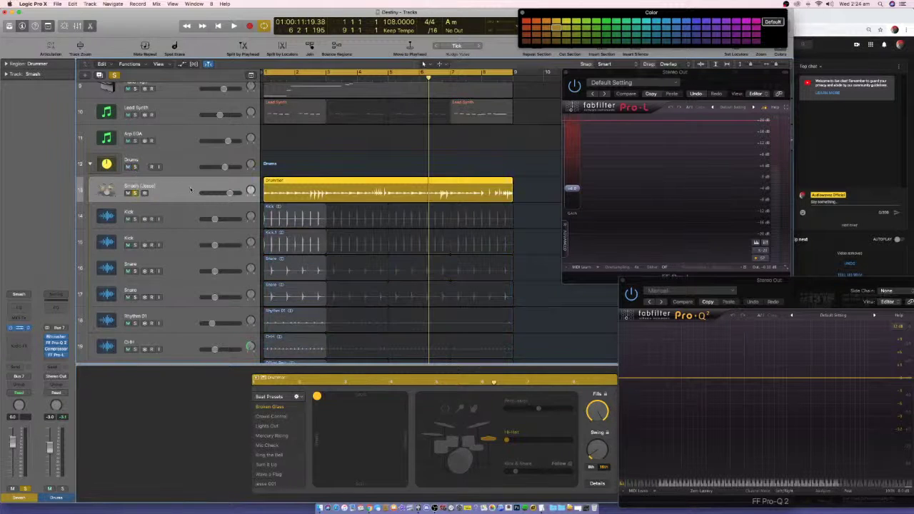
key("space")
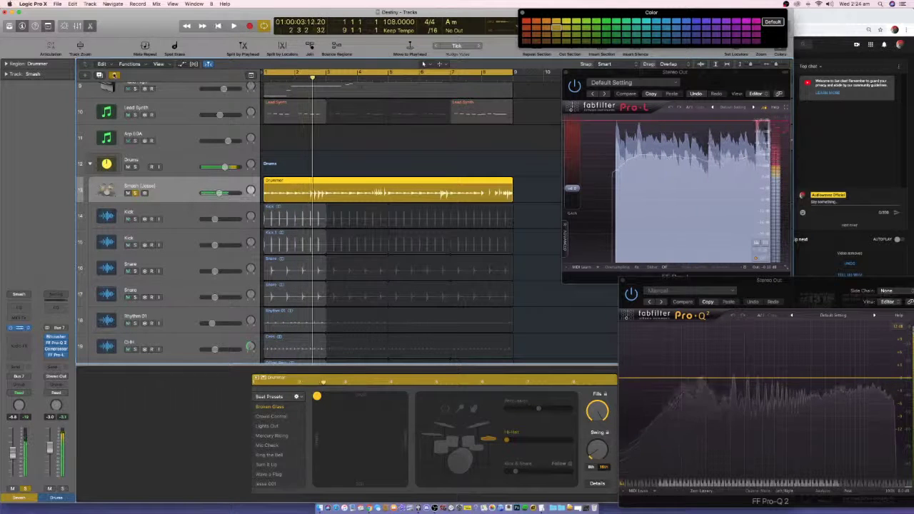
key("s")
key("s")
key("space")
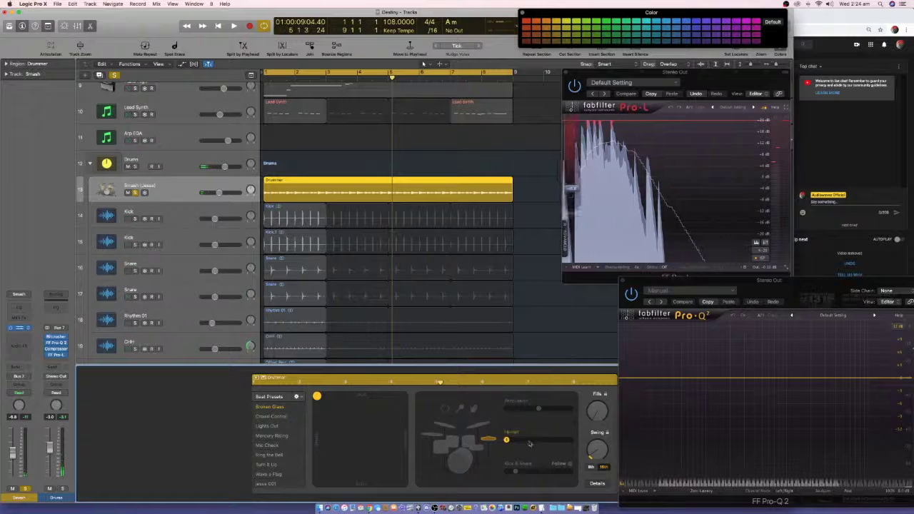
left_click_drag(528, 441, 549, 439)
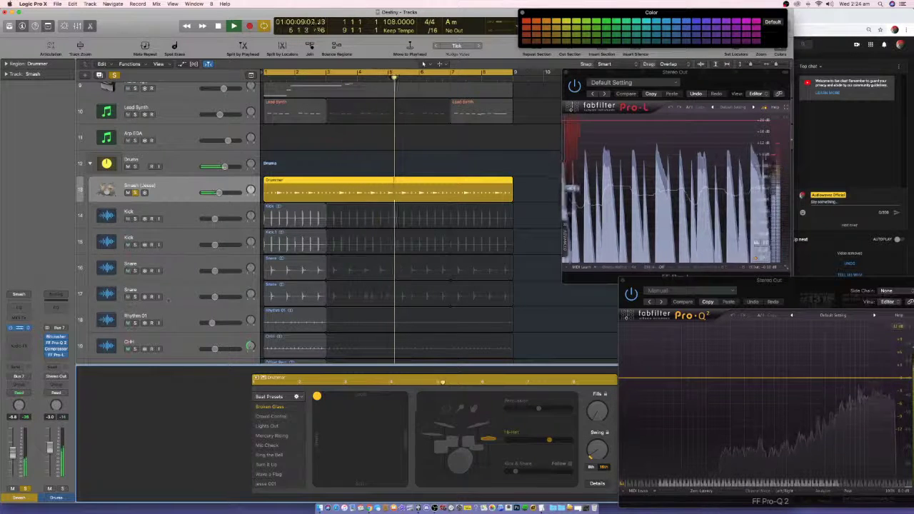
- Mute both Kick and both Snare tracks, unsolo Smash, and play the soloed Drums group from the start
scroll(340, 160, "down", 2)
scroll(128, 145, "down", 3)
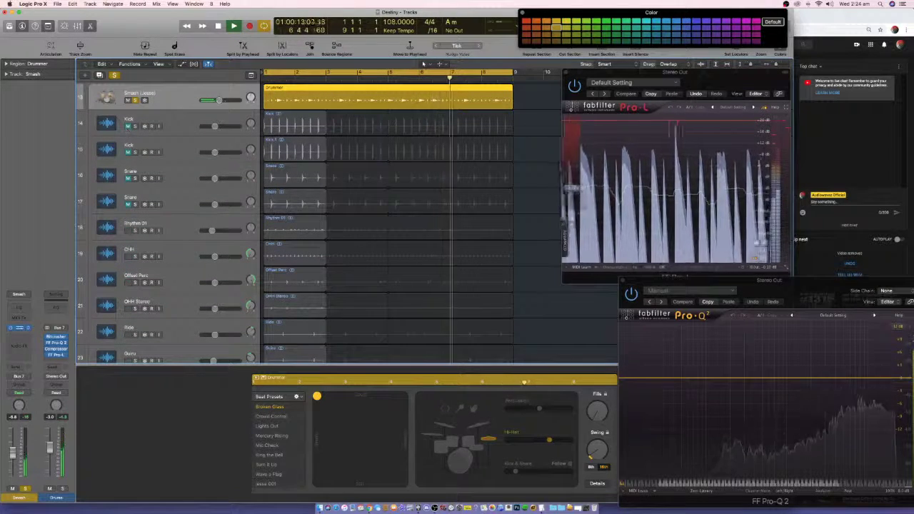
left_click(134, 100)
key("space")
scroll(190, 114, "up", 2)
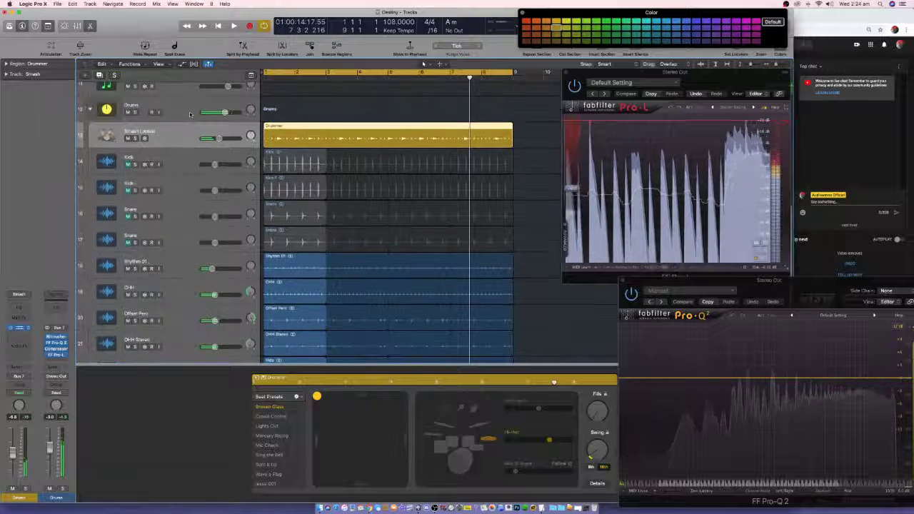
key("Return")
key("space")
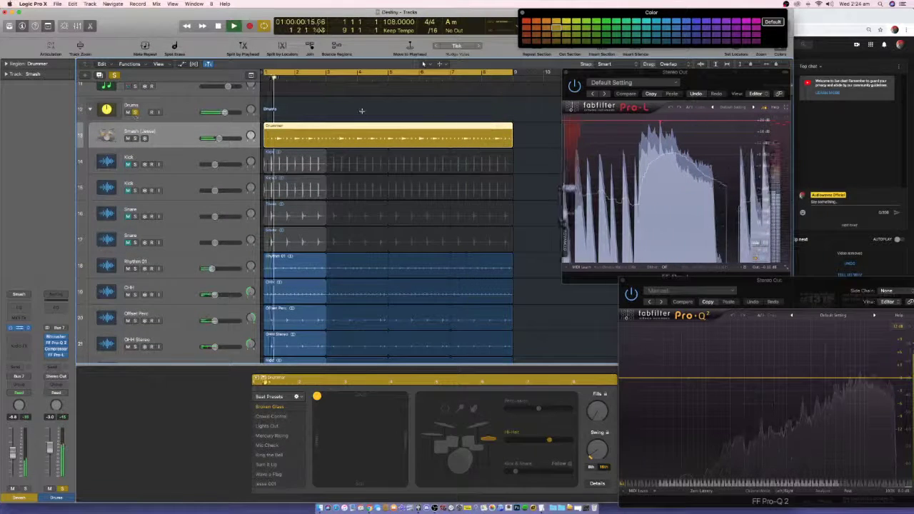
scroll(364, 111, "down", 5)
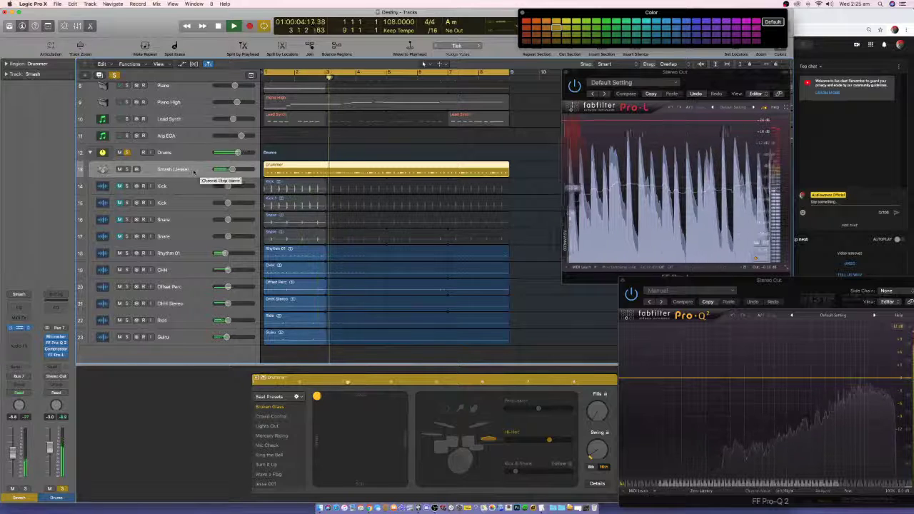
- Insert a stereo FabFilter Pro-Q 2 on the Smash channel and place its window over the arrangement
left_click(19, 328)
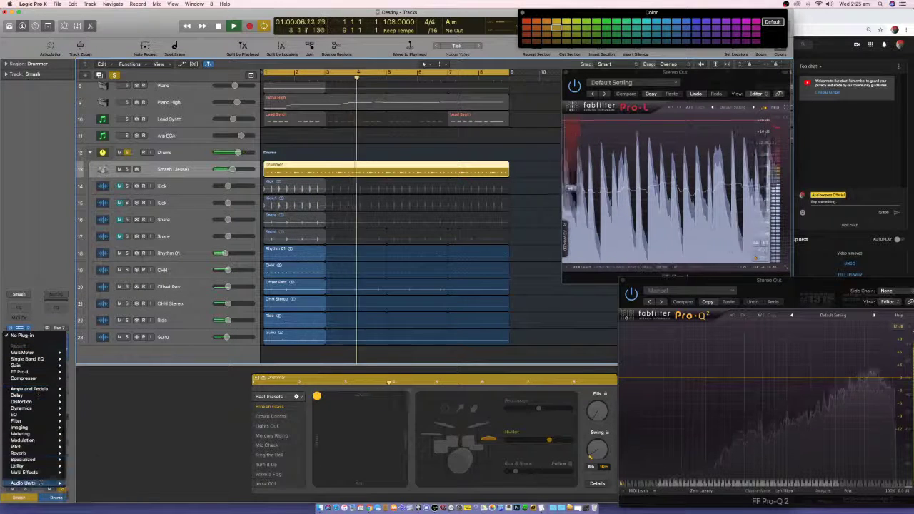
mouse_move(28, 483)
mouse_move(84, 400)
mouse_move(171, 439)
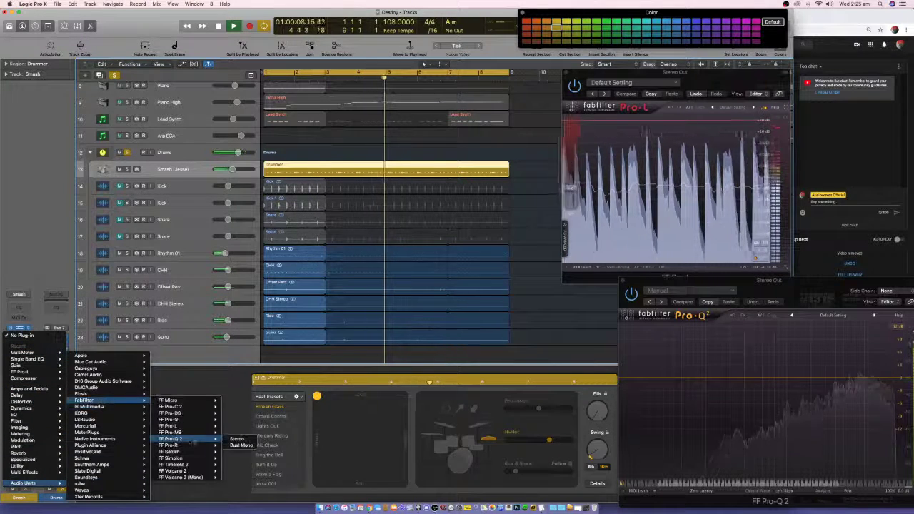
left_click(236, 438)
left_click_drag(125, 35, 438, 120)
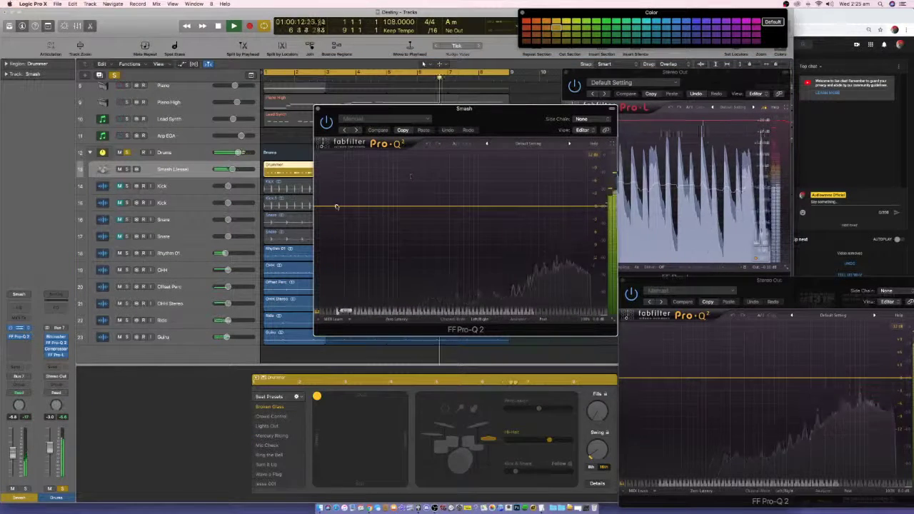
- Shape the Smash EQ with a wide low-mid bell cut, Mid/Side channel mode and a high-frequency bell boost
left_click_drag(377, 207, 439, 227)
left_click(486, 319)
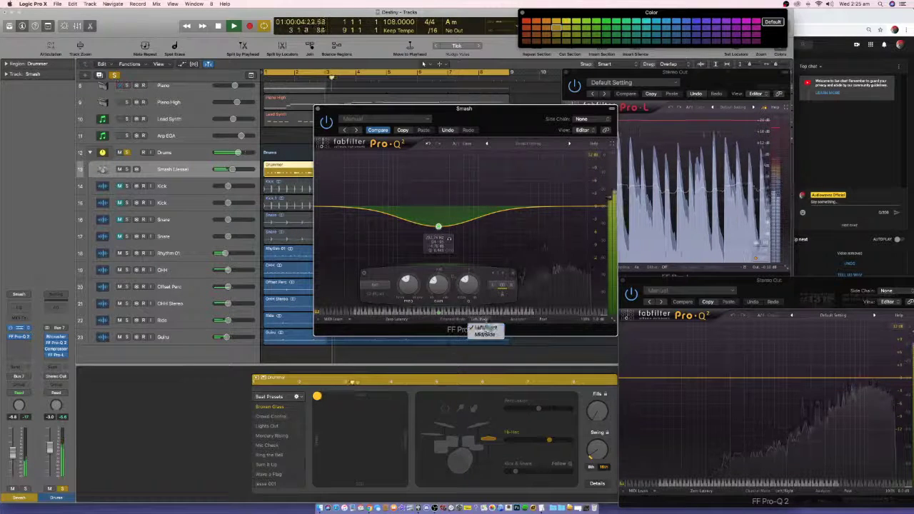
left_click(486, 334)
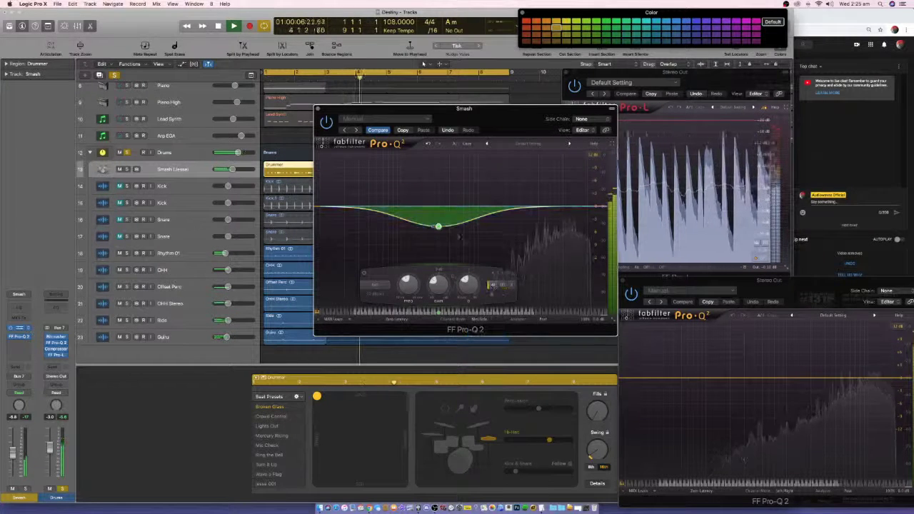
left_click_drag(460, 207, 573, 186)
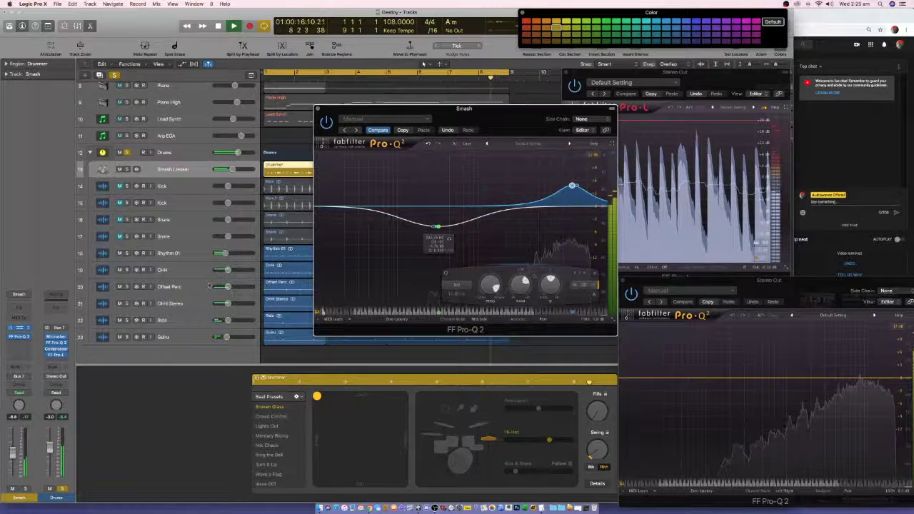
- Insert a stereo Compressor after the EQ on the Smash channel and arrange both plug-in windows
left_click(20, 336)
mouse_move(25, 414)
mouse_move(89, 421)
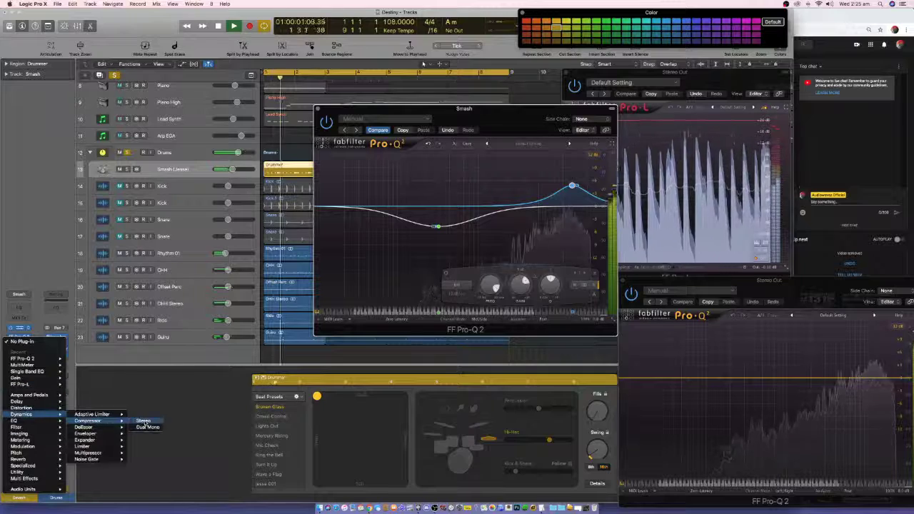
left_click(135, 422)
left_click_drag(439, 115, 415, 85)
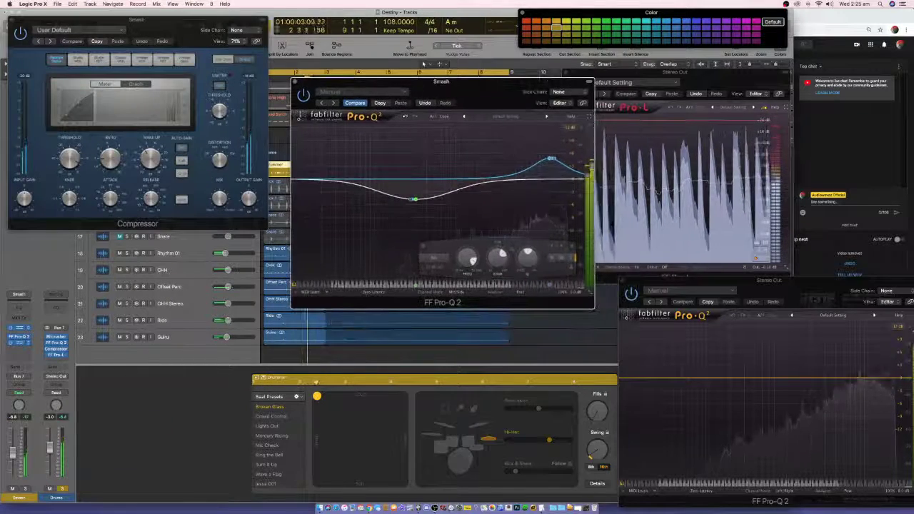
left_click_drag(136, 19, 453, 134)
- Adjust the Smash Compressor's make-up gain and threshold, lower the track's volume to about -12 dB and stop playback
left_click_drag(468, 261, 465, 275)
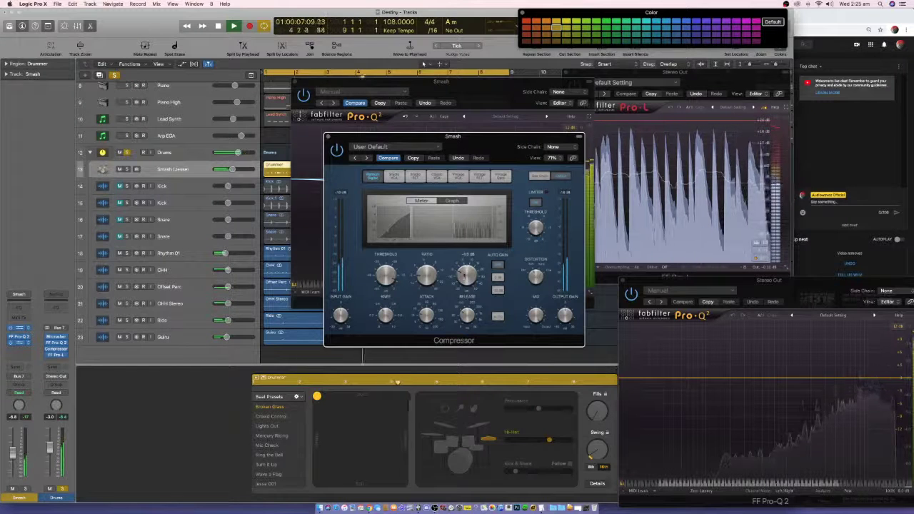
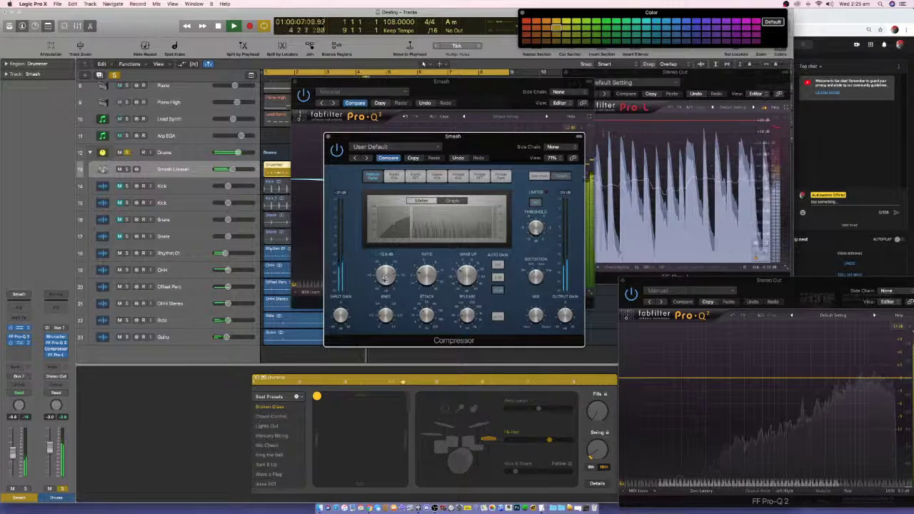
left_click_drag(385, 277, 385, 282)
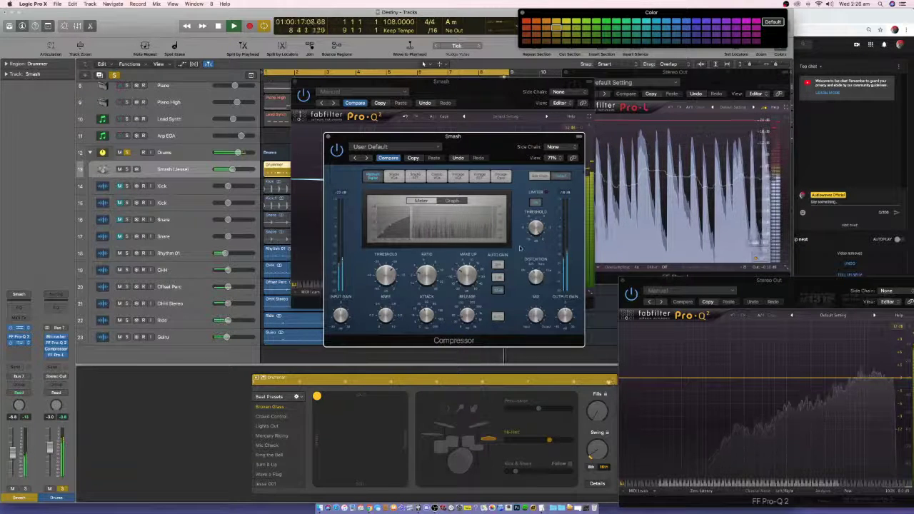
left_click_drag(232, 170, 219, 169)
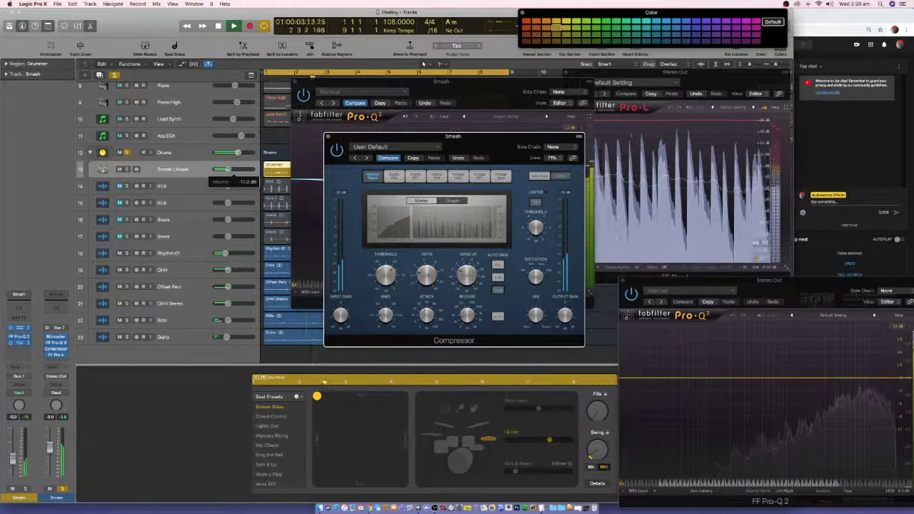
key("space")
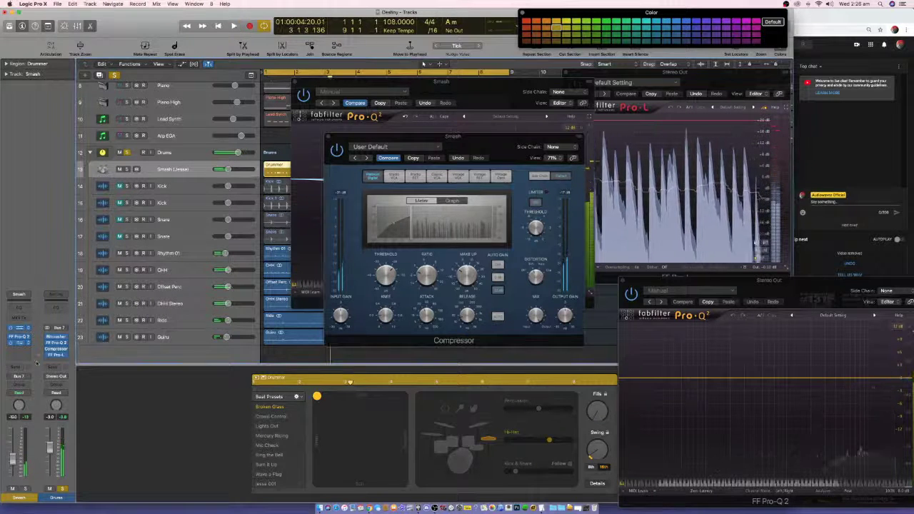
- Move the Smash Compressor window aside and close the Pro-Q 2 window
left_click(442, 146)
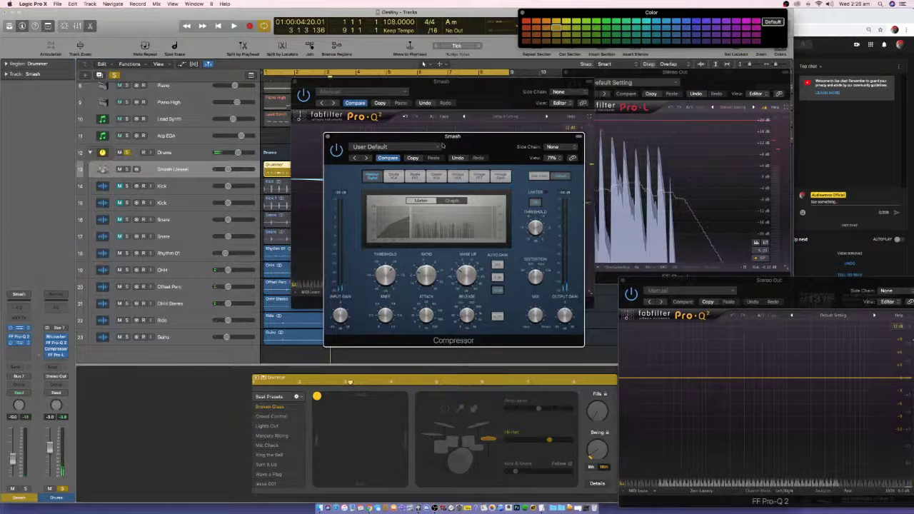
left_click_drag(415, 143, 241, 201)
left_click(369, 197)
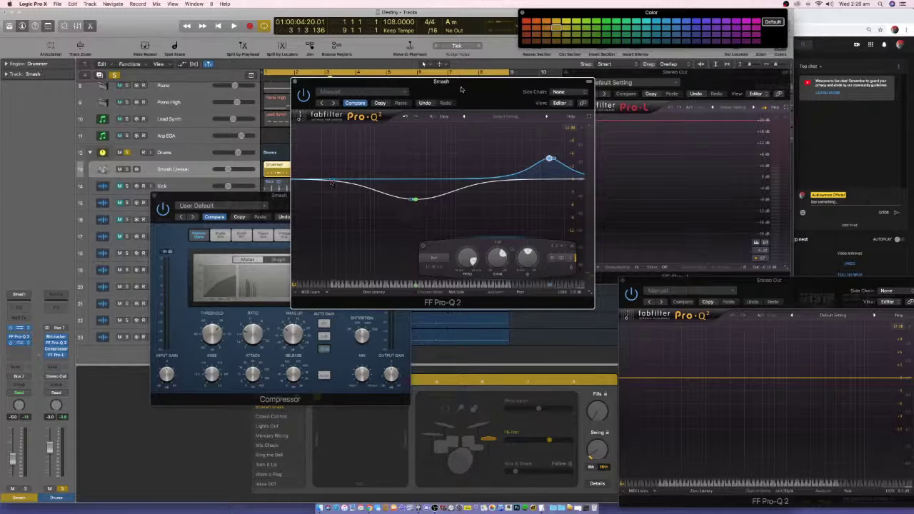
key("super+w")
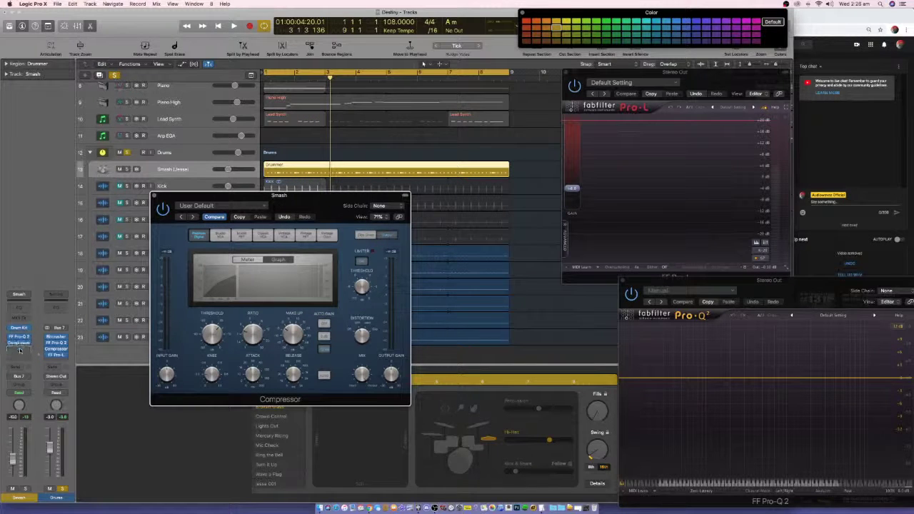
- Move the Smash Compressor down one insert slot and add a second stereo FabFilter Pro-Q 2 below it
left_click(20, 349)
left_click(30, 346)
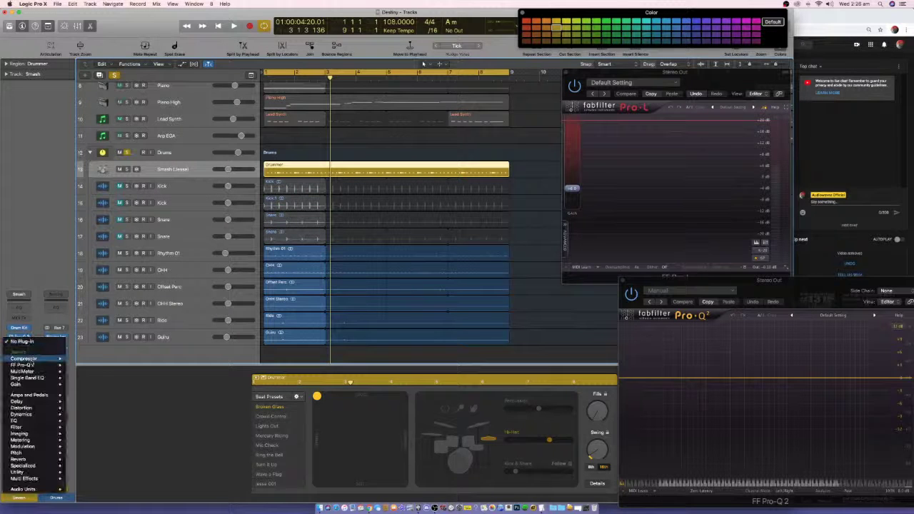
mouse_move(31, 358)
left_click(80, 362)
left_click(26, 355)
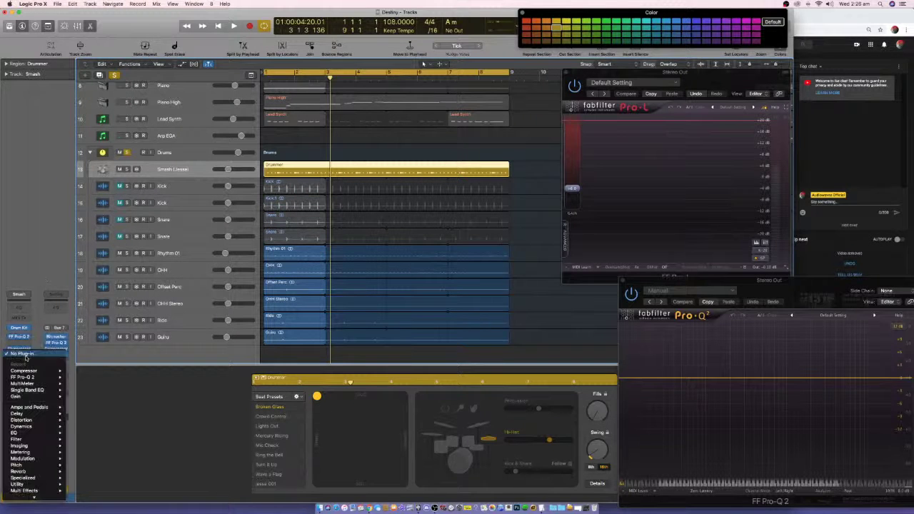
mouse_move(43, 377)
left_click(82, 377)
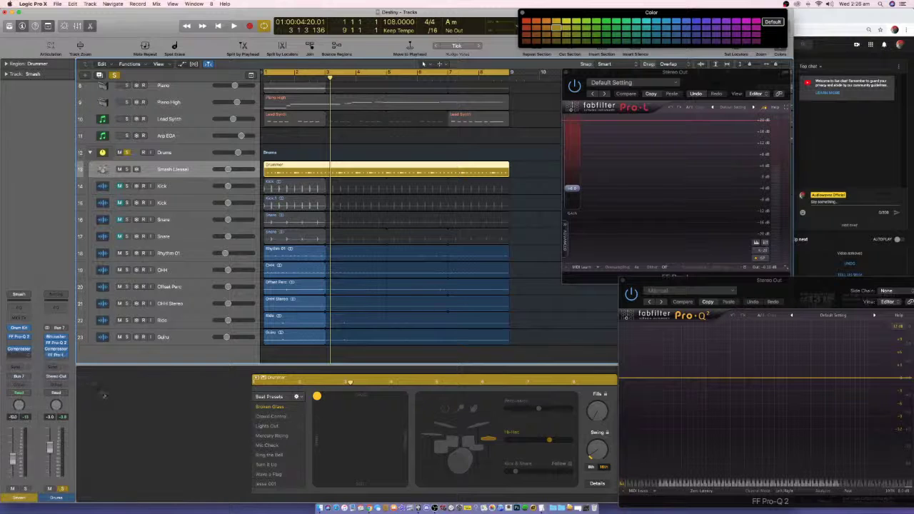
left_click_drag(72, 19, 311, 101)
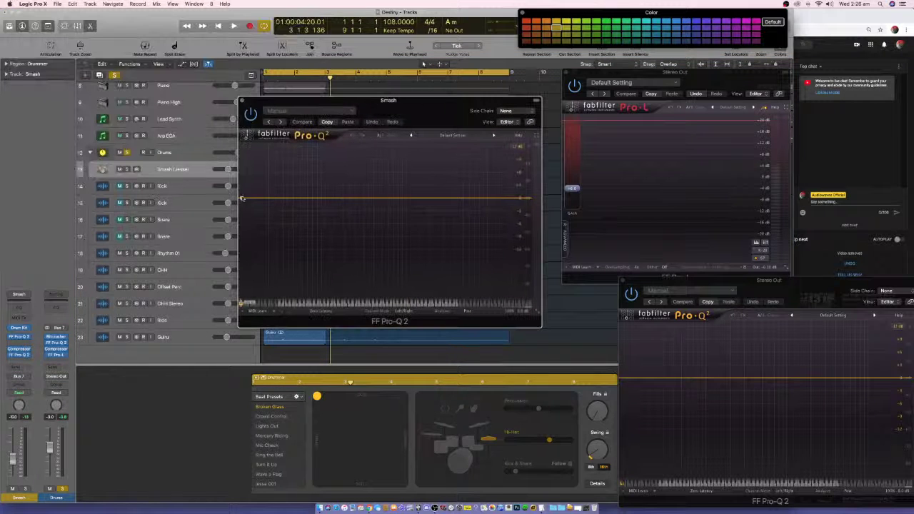
- Add a low-cut band in the second Smash EQ and sweep its frequency during playback from the start
left_click_drag(246, 199, 404, 225)
left_click(343, 286)
left_click(350, 292)
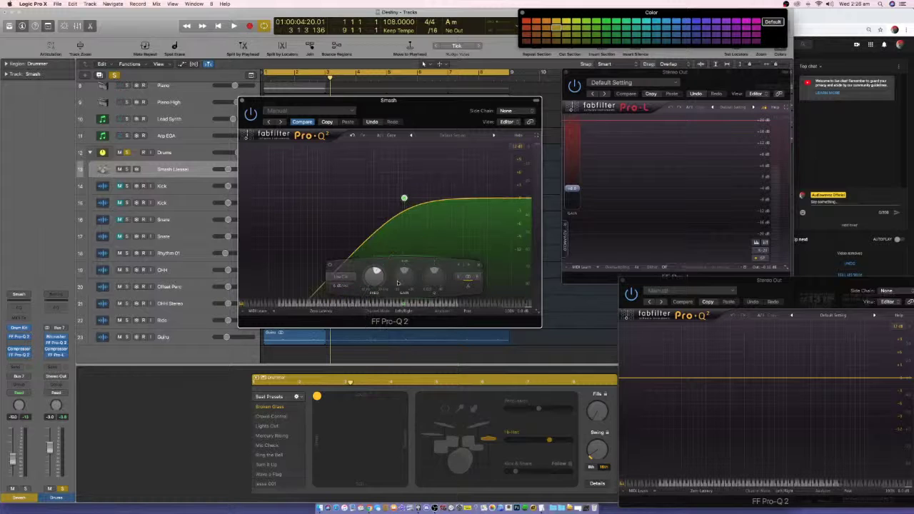
key("Return")
key("space")
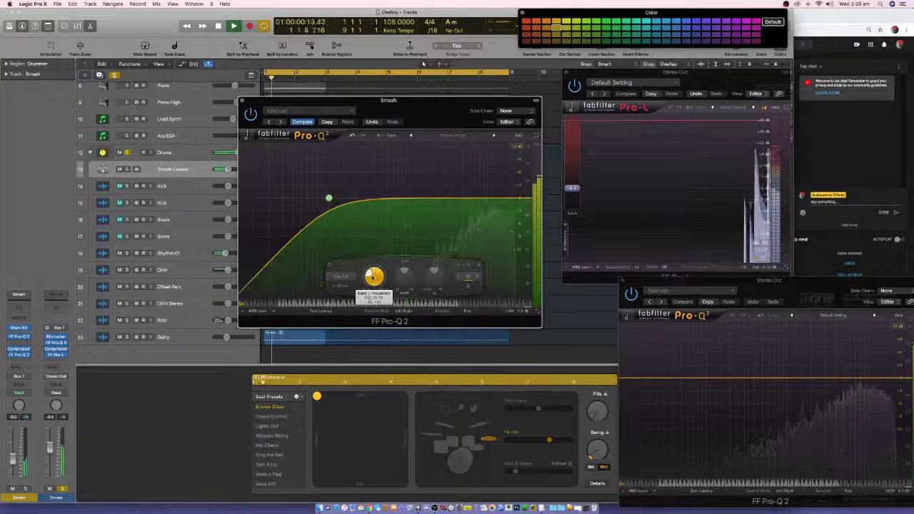
scroll(375, 275, "down", 3)
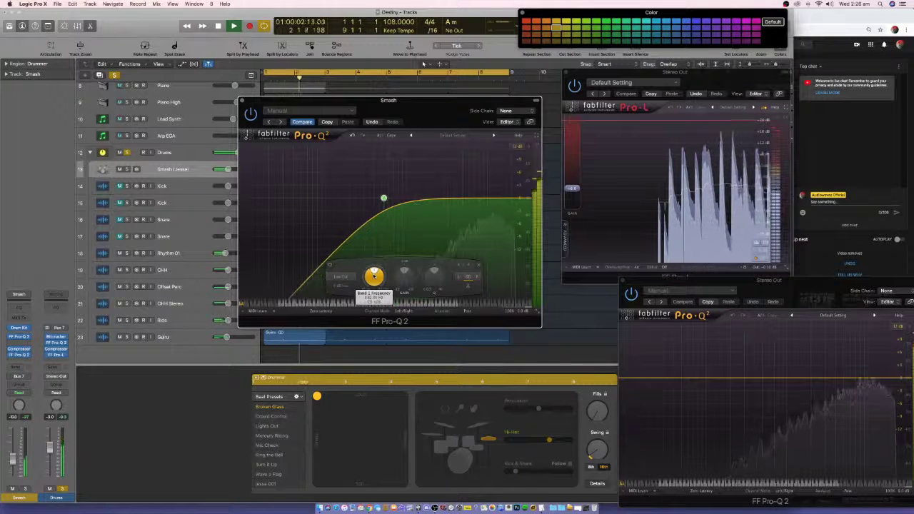
scroll(374, 275, "up", 1)
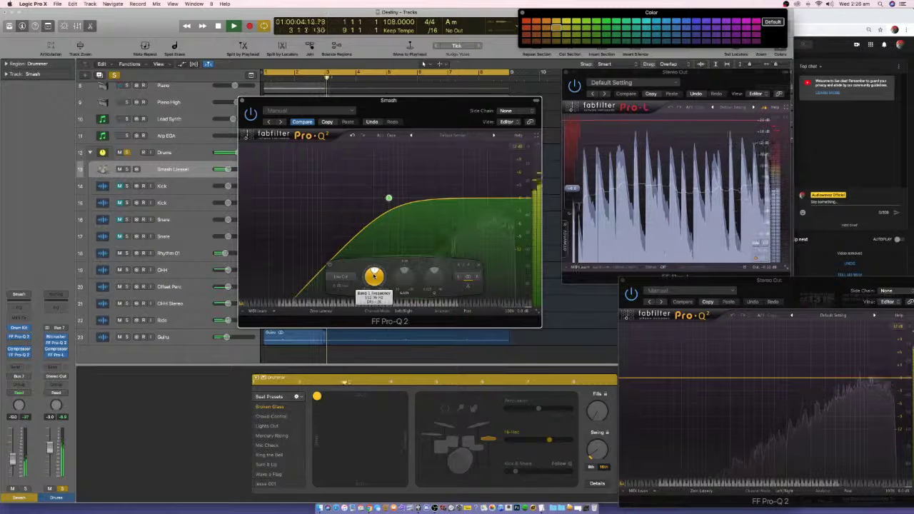
key("space")
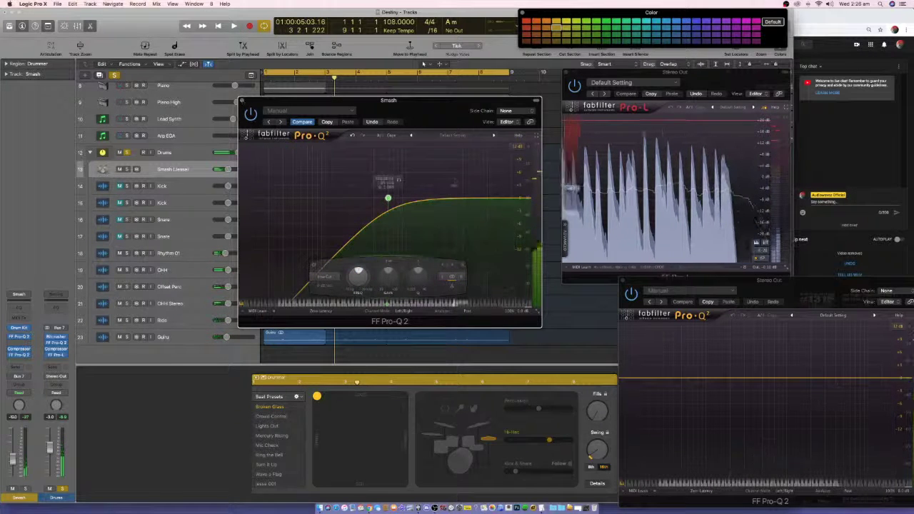
- Add a small high-frequency bell cut in the second Smash EQ and audition it
mouse_move(490, 202)
left_mouse_down()
mouse_move(498, 210)
mouse_move(481, 212)
left_mouse_up()
key("space")
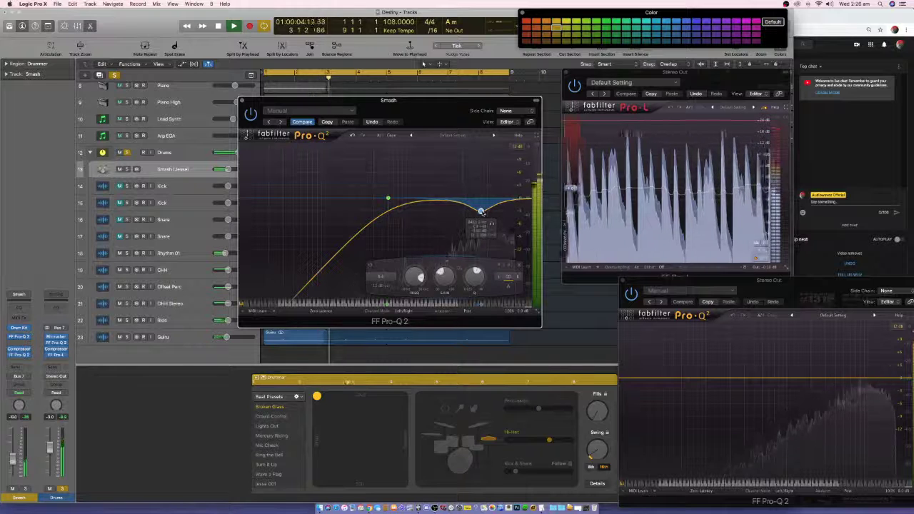
key("space")
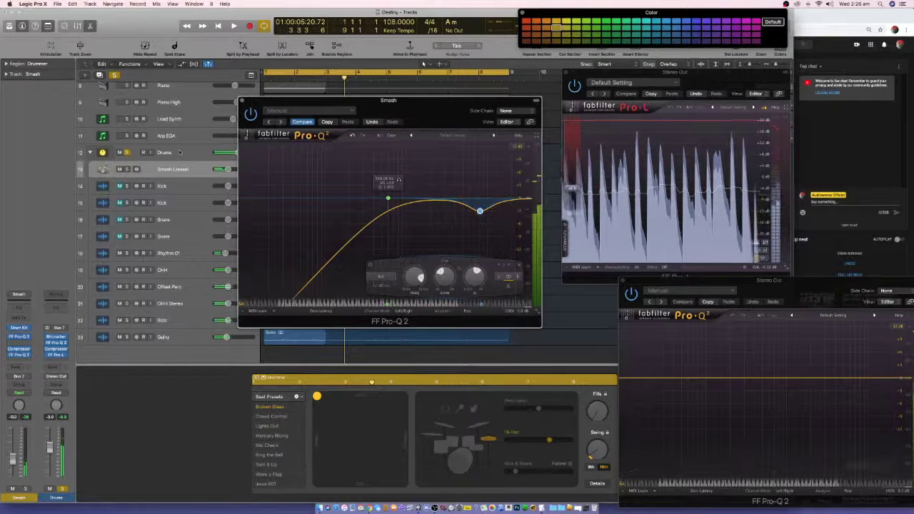
- Copy the MultiMeter from Stereo Out onto the Drums channel and play the drums with its goniometer in view
key("Up")
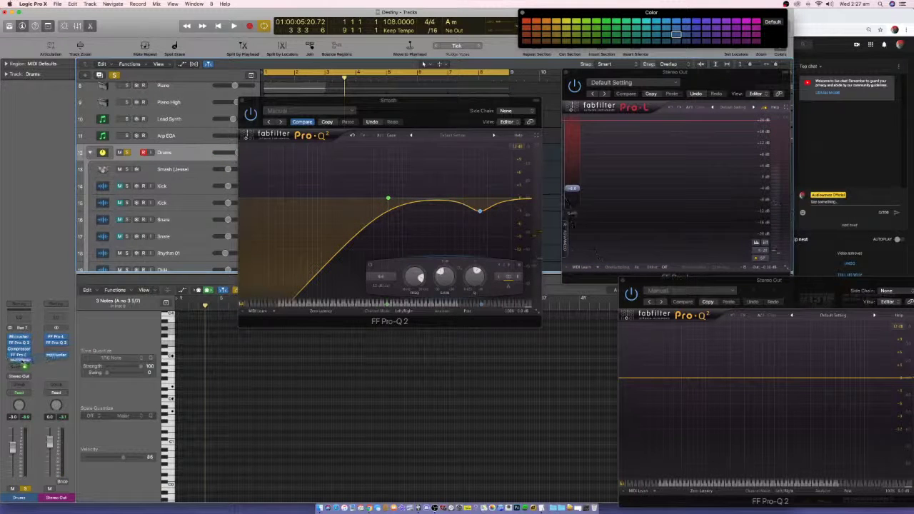
scroll(24, 362, "down", 1)
left_click(19, 355)
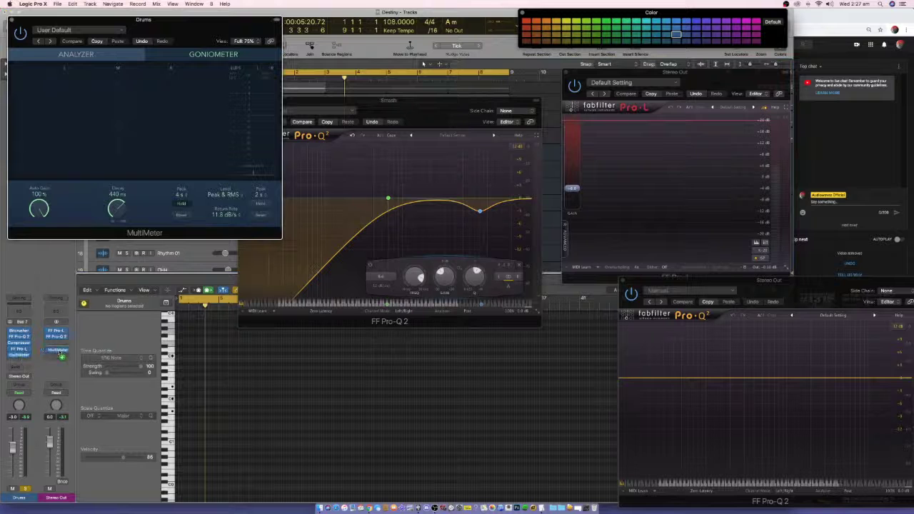
left_click_drag(158, 35, 466, 270)
key("space")
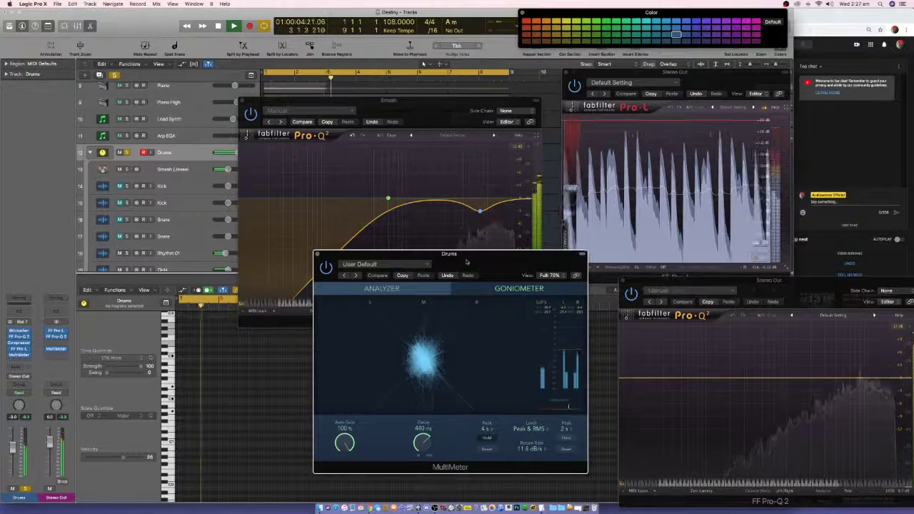
- Raise the low-cut frequency slightly in the second Smash EQ and bring the Drums MultiMeter to the front
left_click_drag(424, 112, 470, 73)
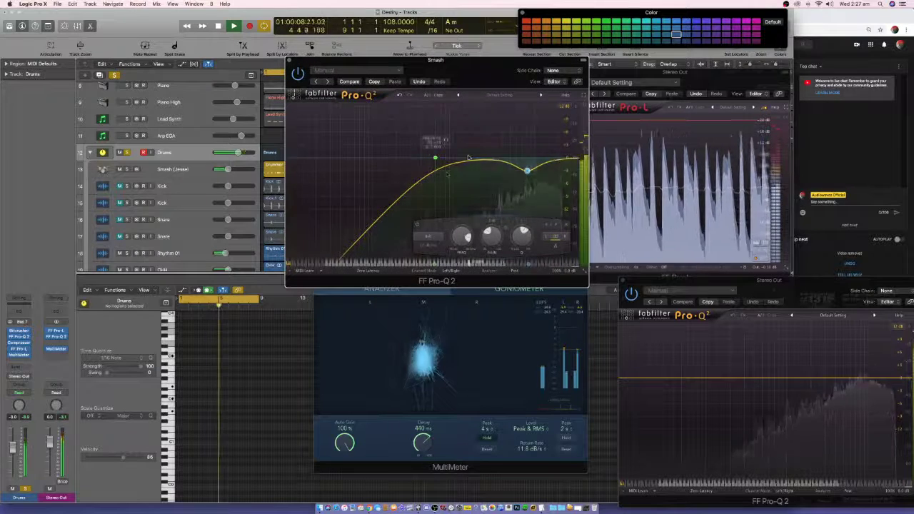
left_click(435, 159)
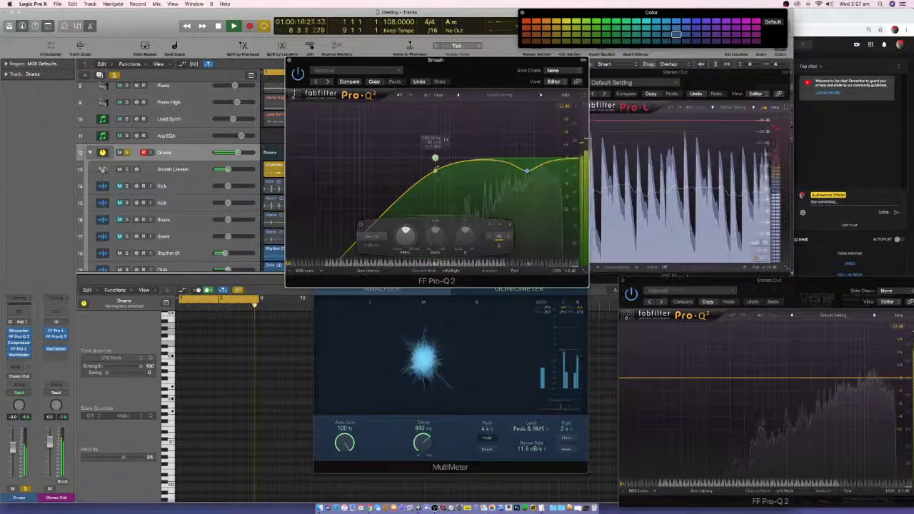
left_click_drag(435, 157, 448, 158)
left_click(564, 303)
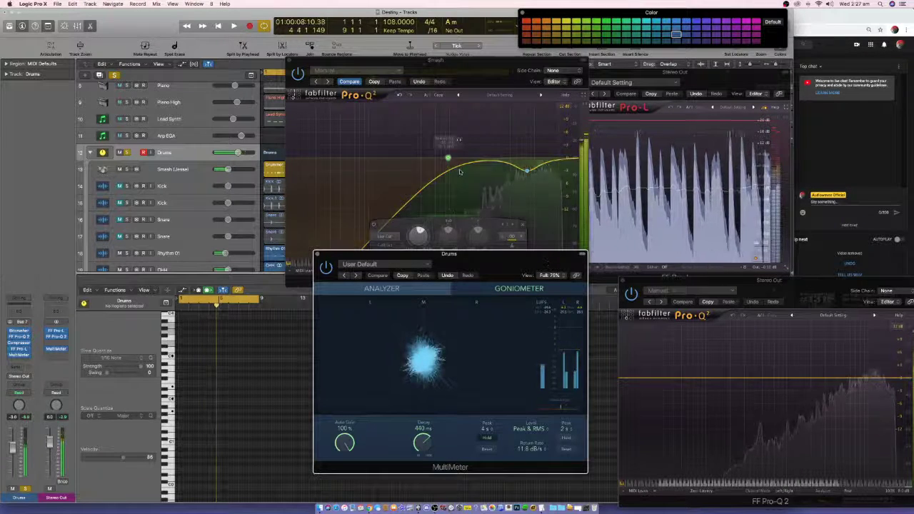
- Add a bell boost just below the low-cut point of the Smash EQ and shift the high bell cut up in frequency
left_click_drag(447, 153, 425, 130)
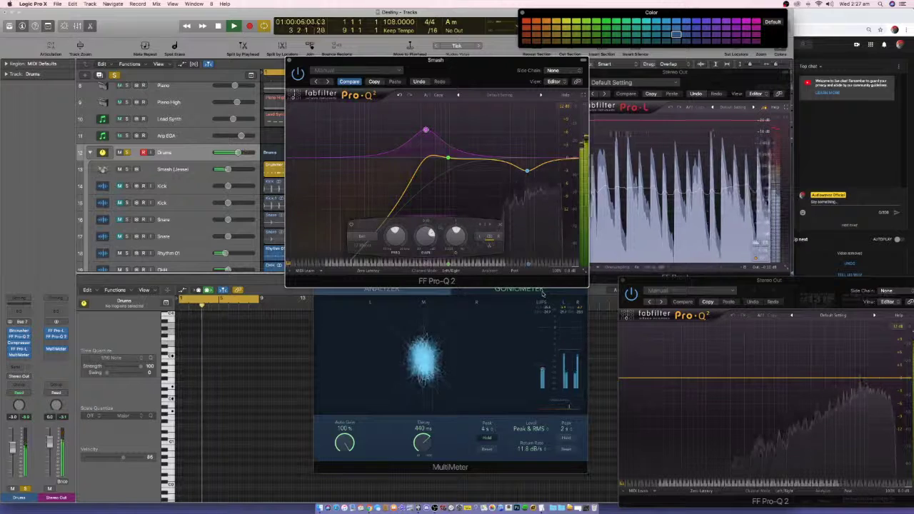
mouse_move(528, 171)
left_click_drag(528, 171, 547, 172)
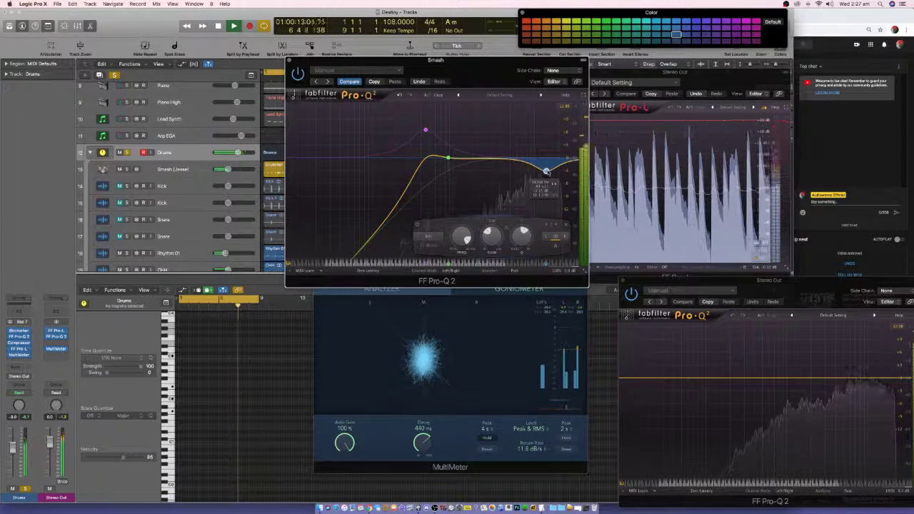
- Turn the Smash EQ's bell boost into a cut just below the high bell cut, and convert the low-cut band to a bell
left_click_drag(546, 172, 523, 167)
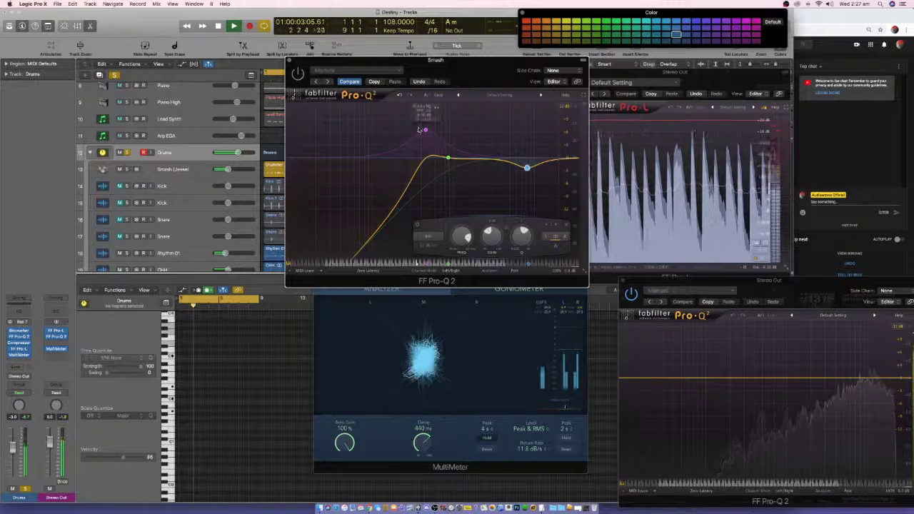
left_click_drag(426, 130, 546, 169)
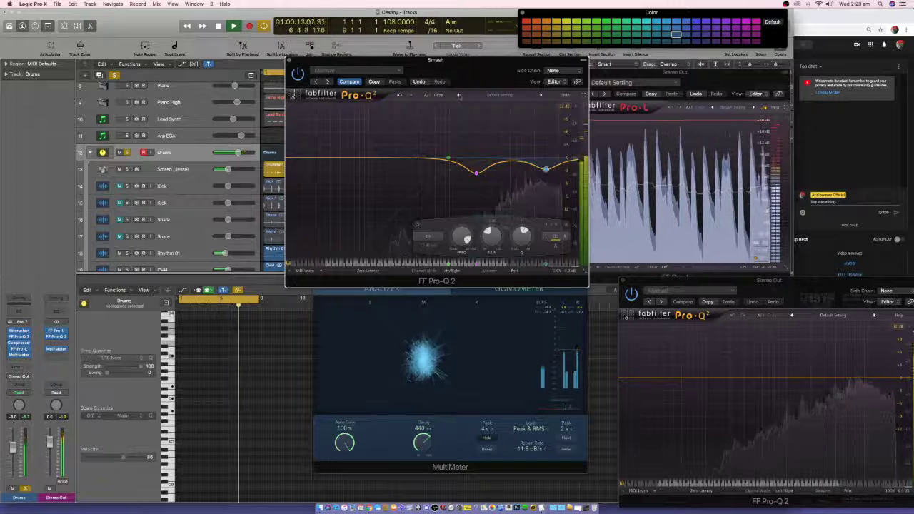
mouse_move(447, 157)
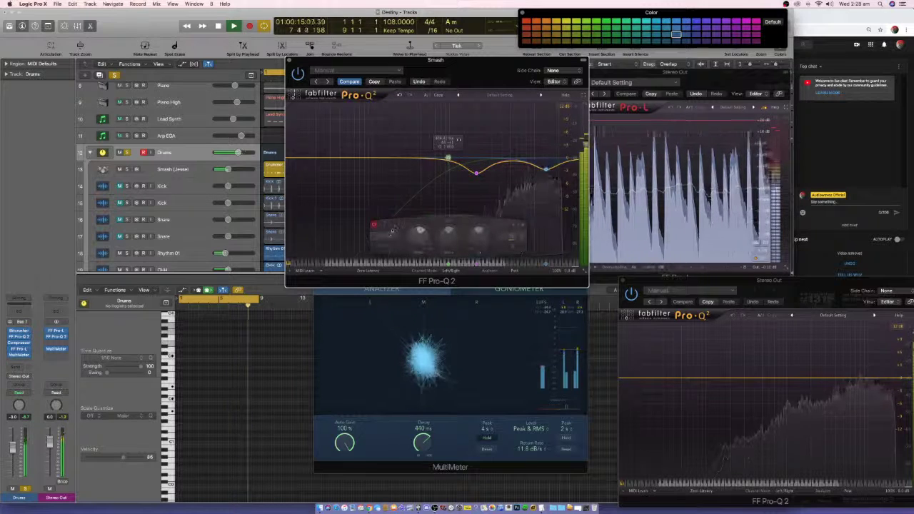
left_click(392, 230)
left_click(374, 243)
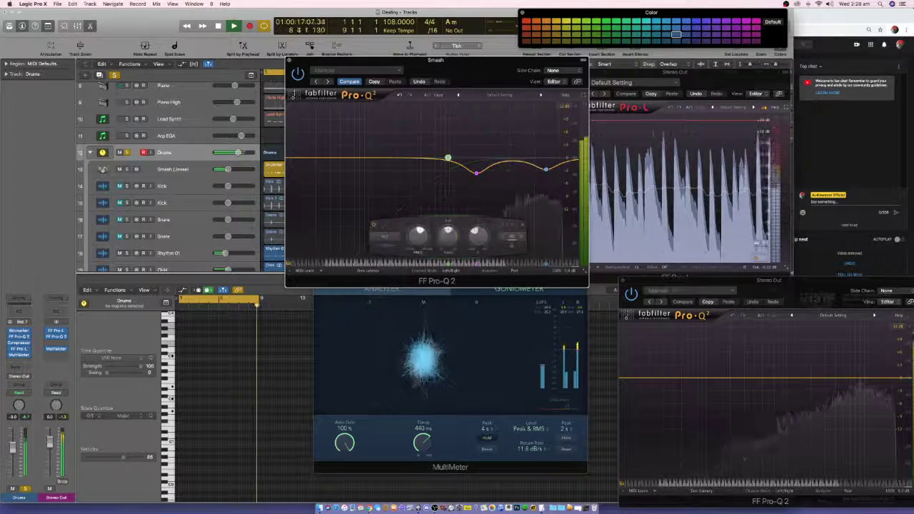
- Boost the converted bell on the left channel of the Smash EQ, shift it up in frequency and widen its Q
left_click_drag(448, 157, 436, 137)
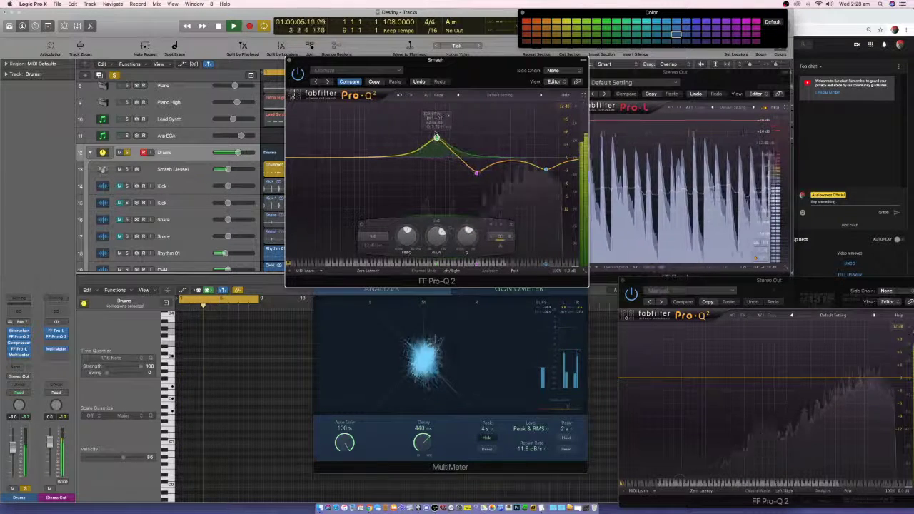
scroll(436, 138, "down", 2)
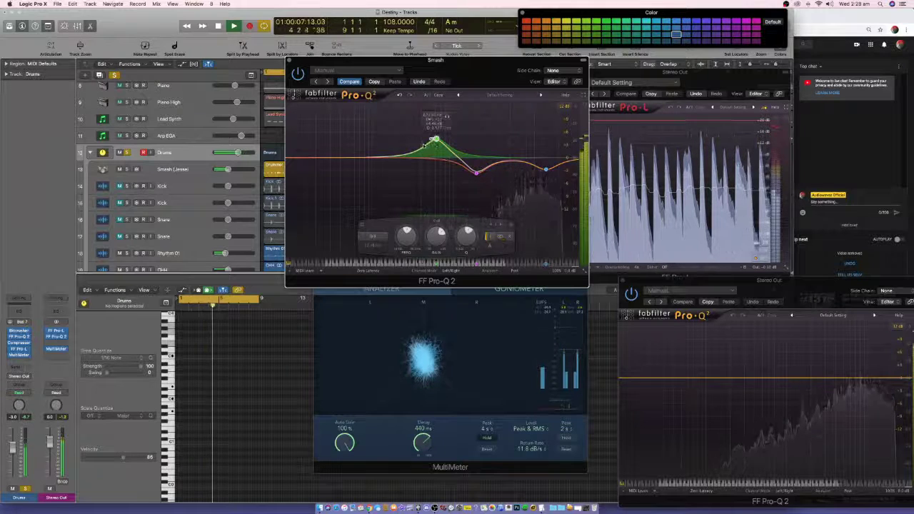
scroll(434, 139, "up", 2)
left_click_drag(435, 138, 474, 125)
scroll(483, 132, "down", 2)
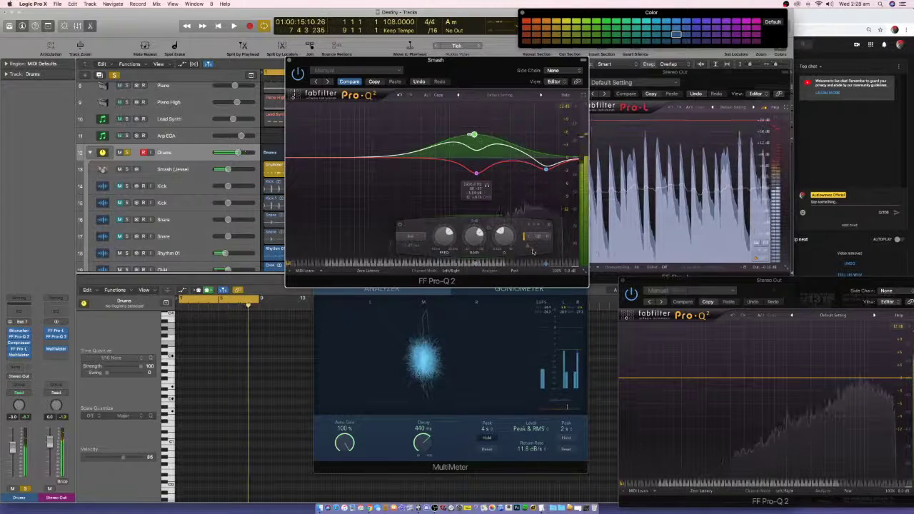
- Arrange the Drums MultiMeter directly below the Smash EQ and unmute the other drum tracks
left_click(550, 293)
left_click_drag(544, 265, 539, 279)
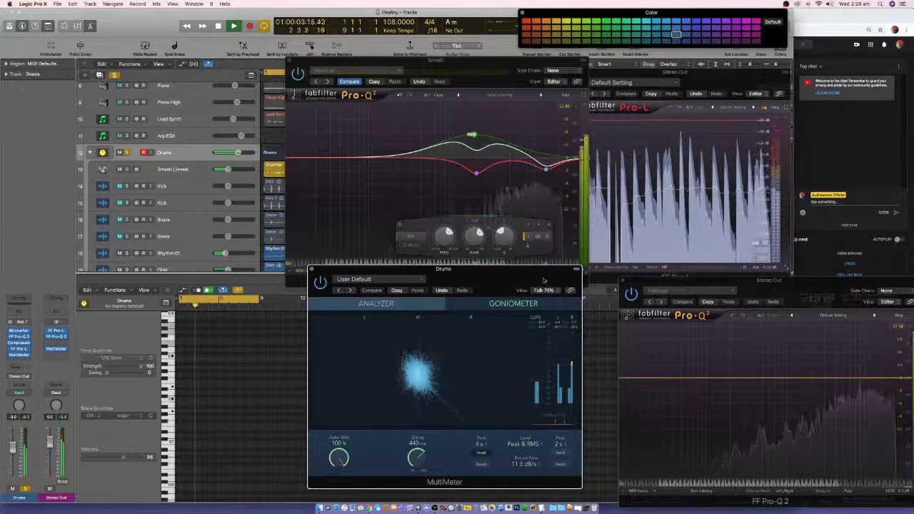
left_click(195, 238)
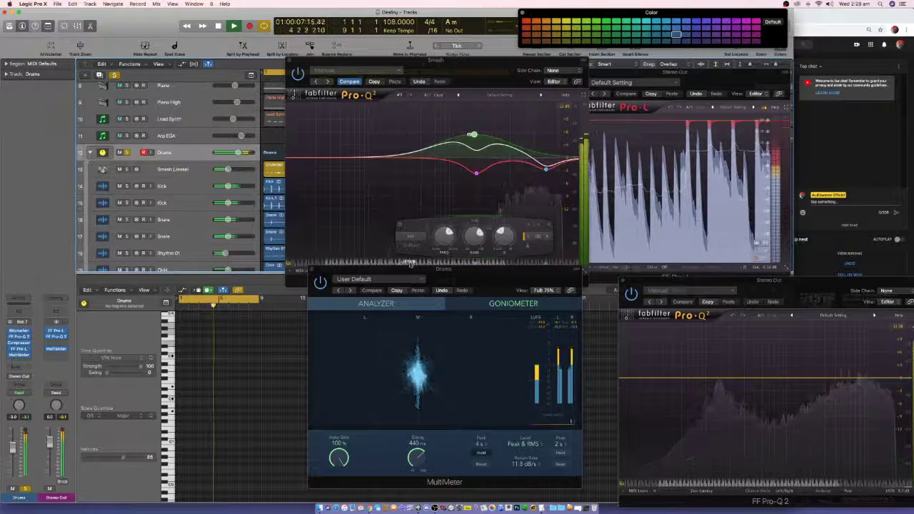
left_click(463, 73)
left_click_drag(463, 72, 465, 58)
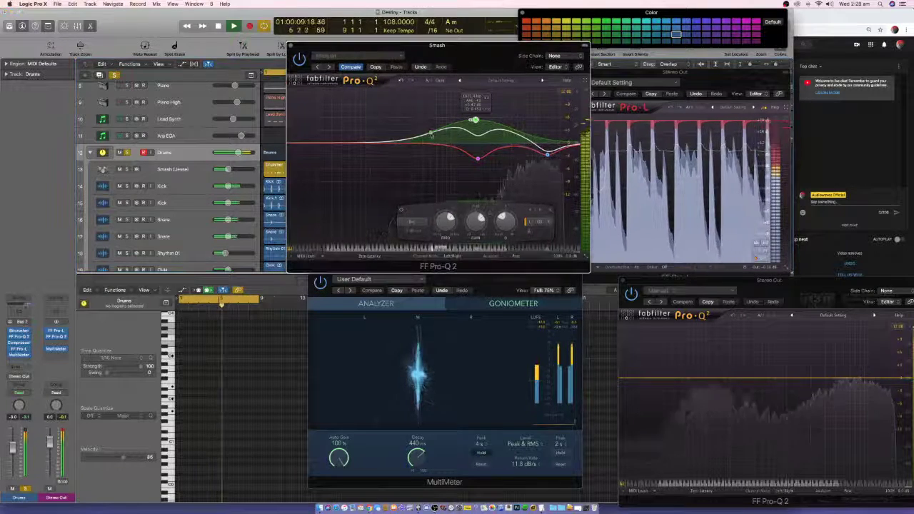
- Add a gentle left-channel bell cut below the boost in the Smash EQ and open the Smash track's Compressor
double_click(412, 154)
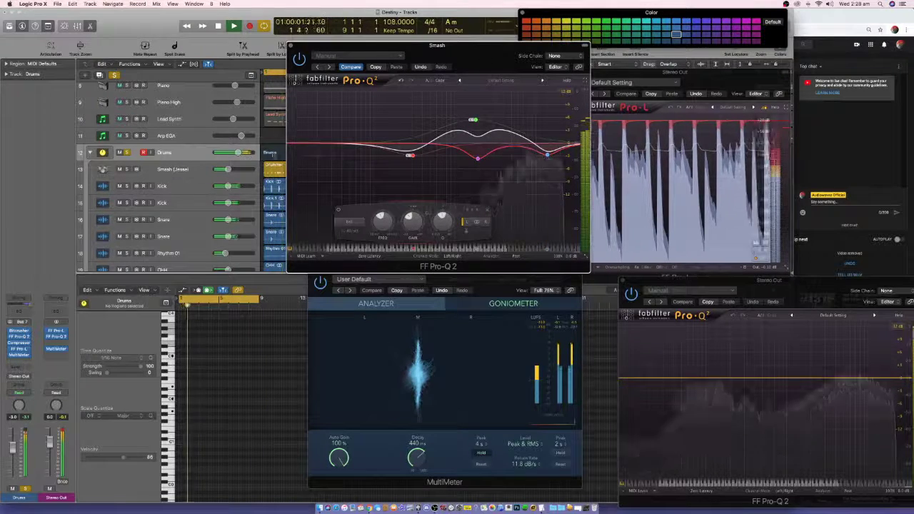
left_click(192, 176)
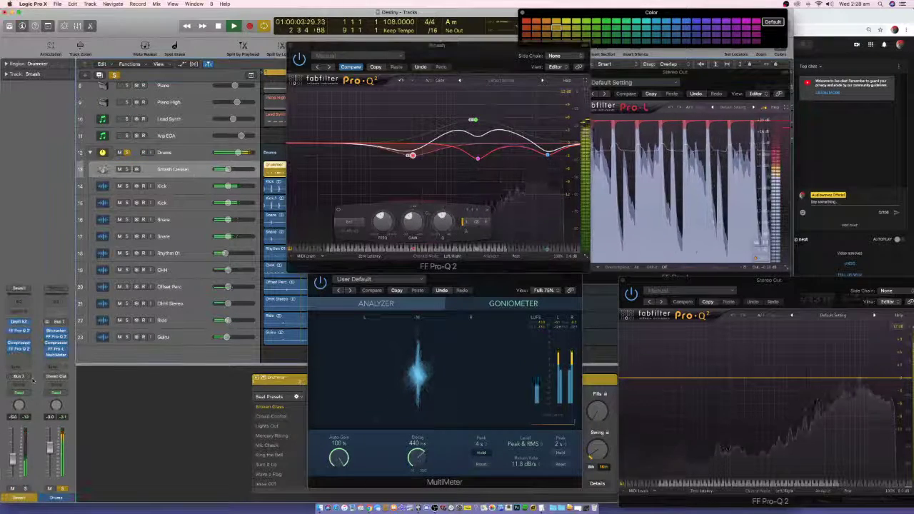
left_click(21, 345)
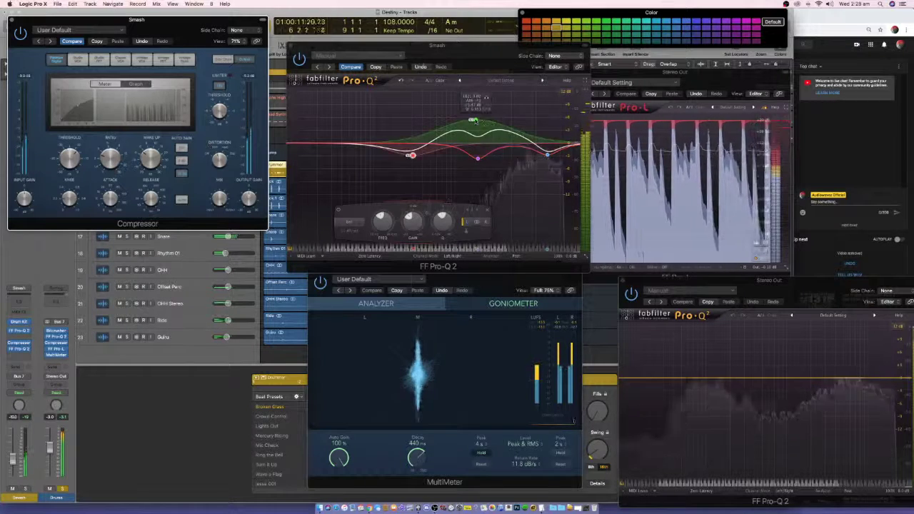
- Shift the left-channel bell boost up to the highs in the Smash EQ and add a stronger left-channel bell boost in the mids
left_click_drag(475, 121, 452, 119)
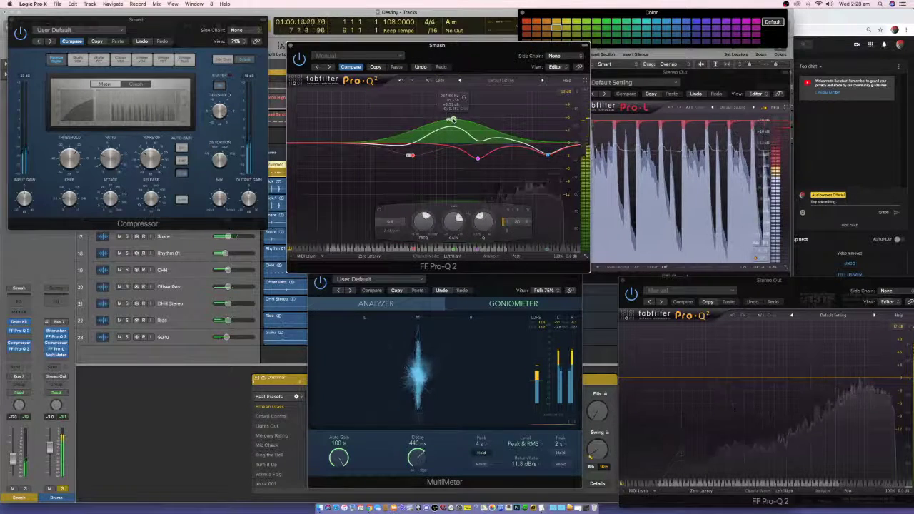
left_click_drag(452, 119, 530, 125)
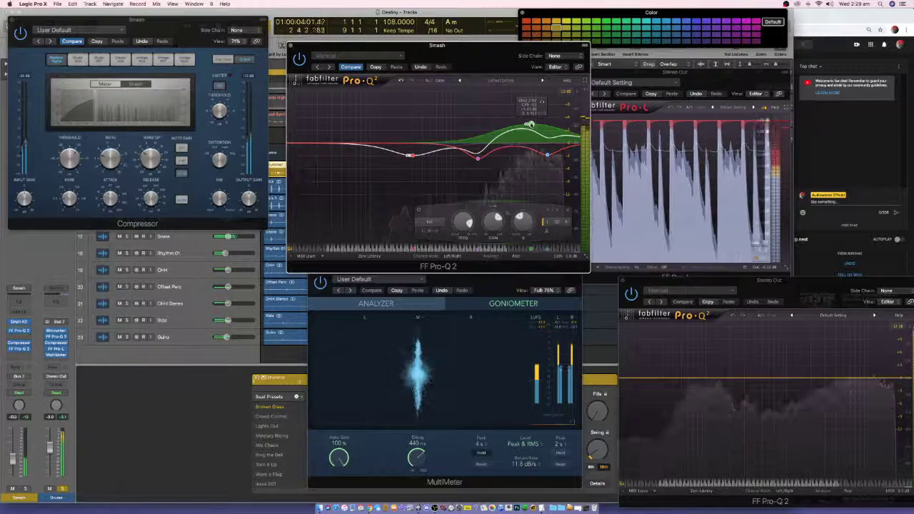
left_click_drag(453, 149, 456, 124)
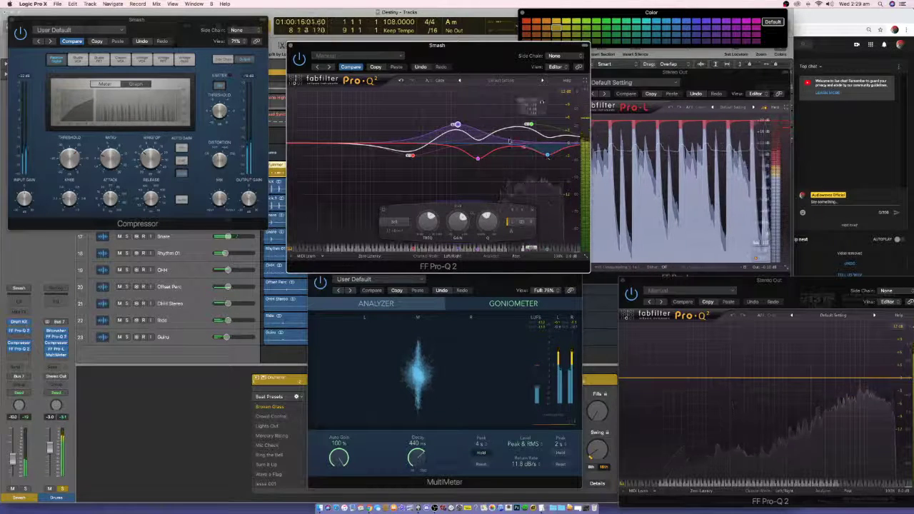
left_click_drag(455, 125, 452, 112)
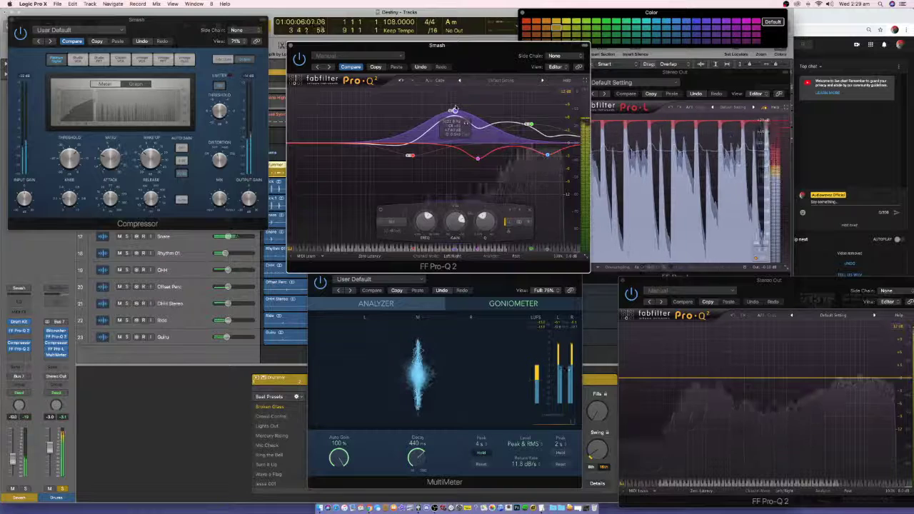
left_click_drag(454, 110, 456, 109)
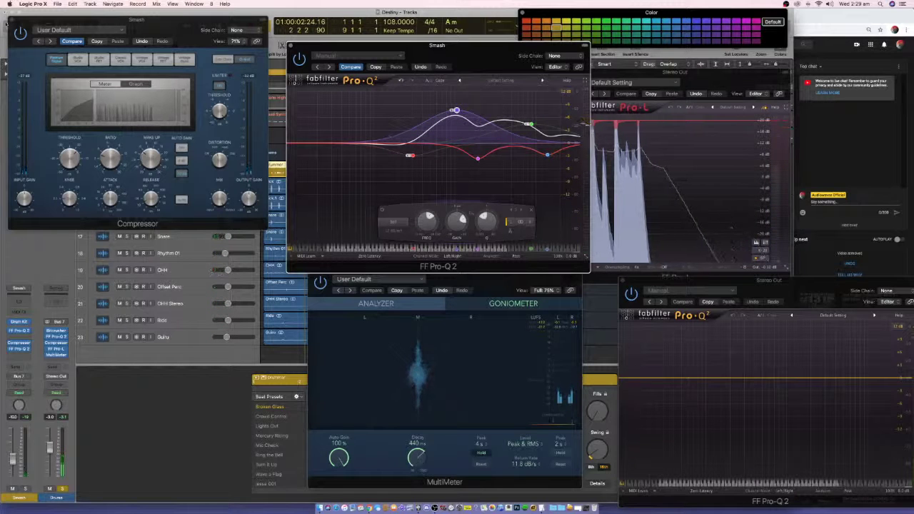
- Close the Compressor and compare the drum playback with the Smash track muted and unmuted
left_click(9, 21)
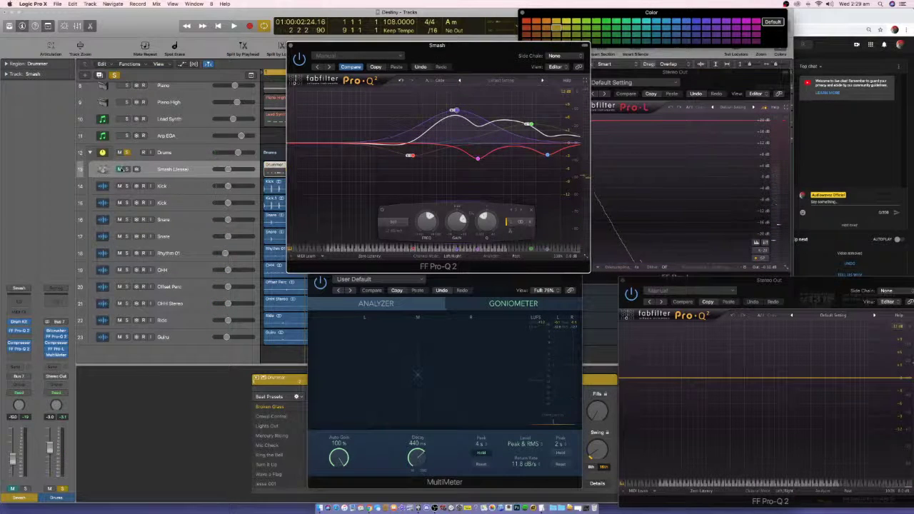
key("space")
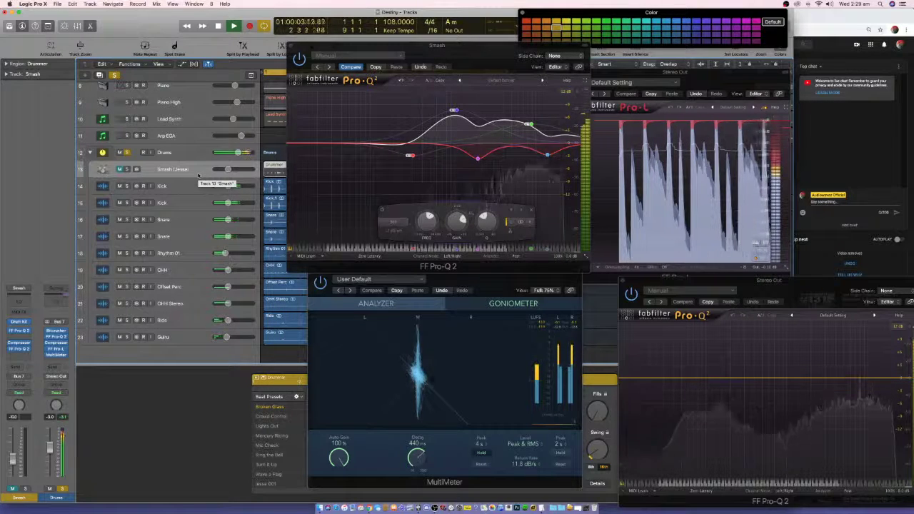
left_click(119, 169)
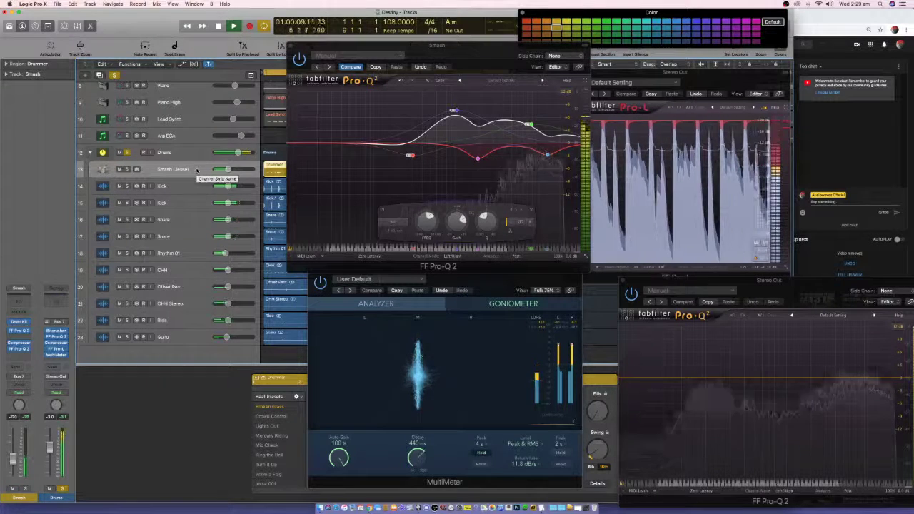
key("space")
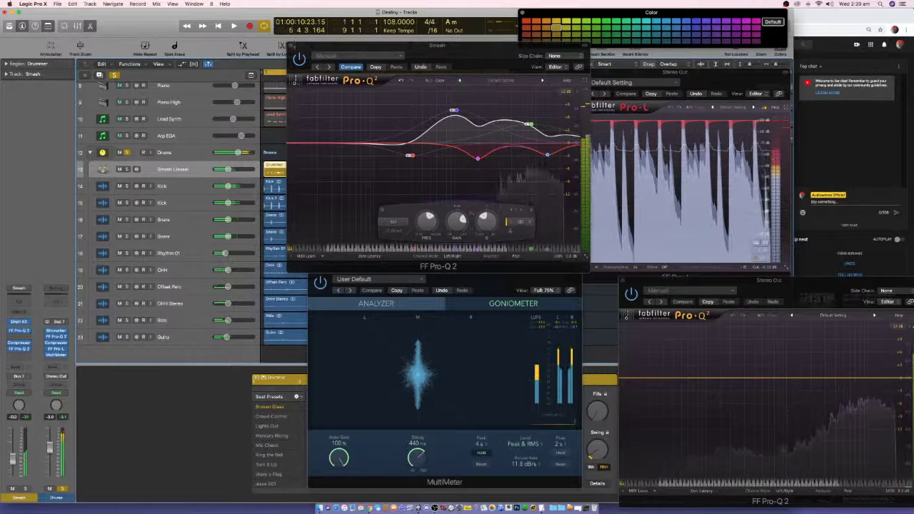
- Close the Smash EQ and Drums MultiMeter windows and copy the Drummer region on the Smash track to bar 9
left_click(291, 45)
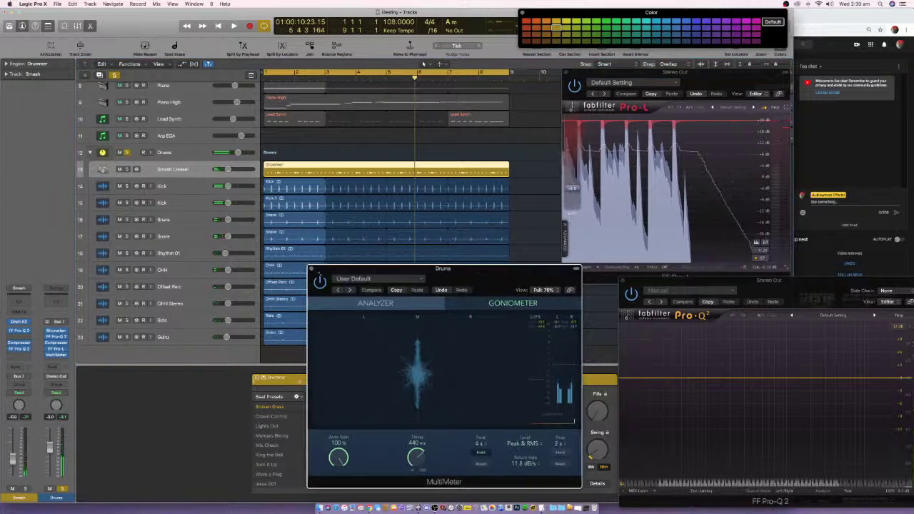
key("super+w")
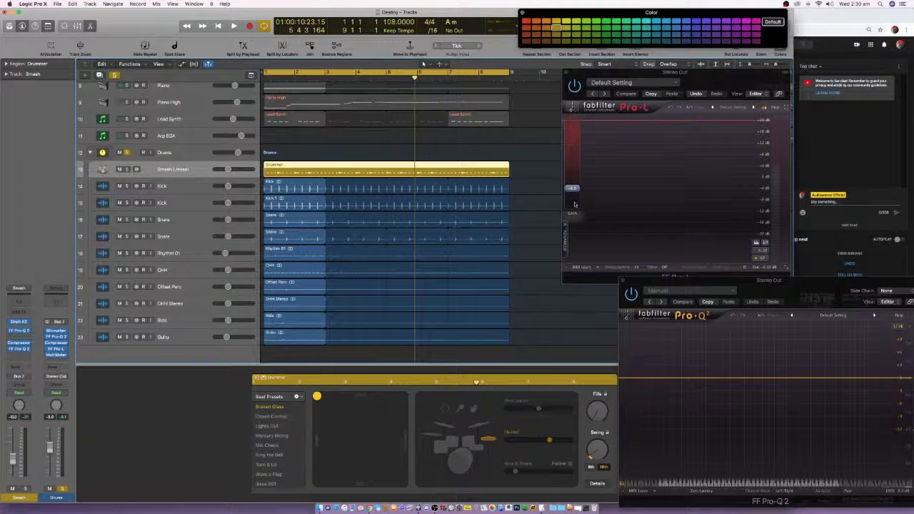
left_click(527, 185, "ctrl+alt")
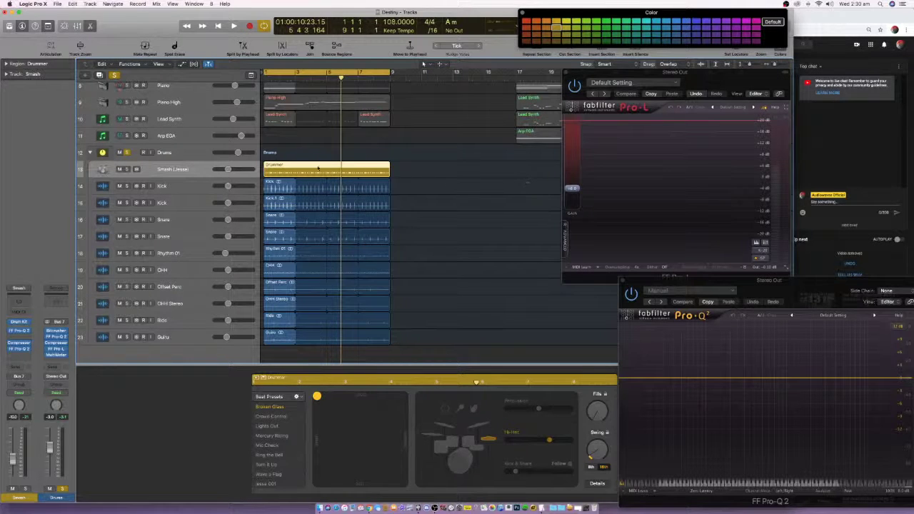
left_click_drag(318, 167, 446, 170)
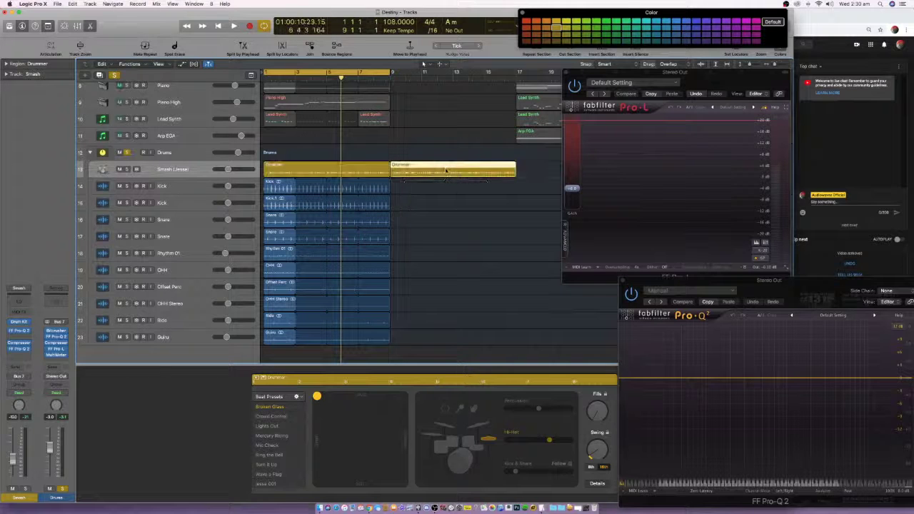
- Set the first Drummer region's Hi-Hat to its maximum and make the performance softer, keeping it simple, and audition it
left_click(336, 167)
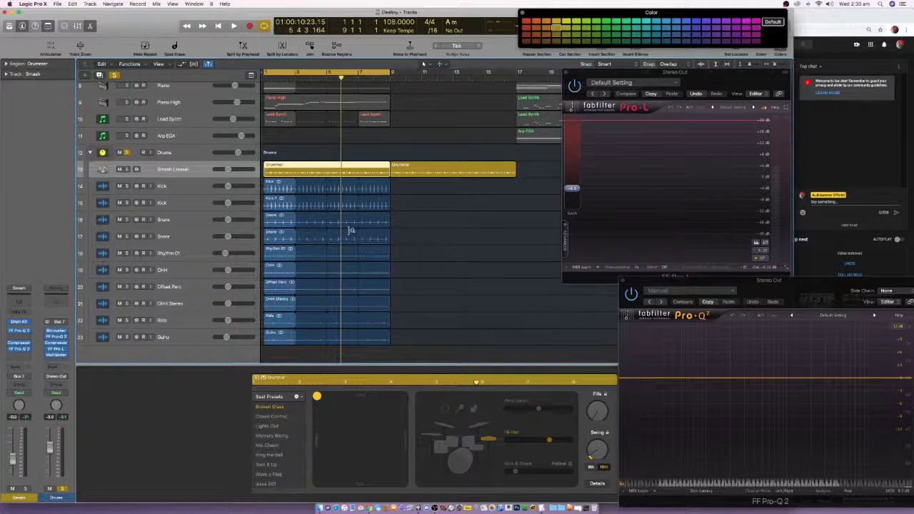
key("super+Down")
key("super+Right")
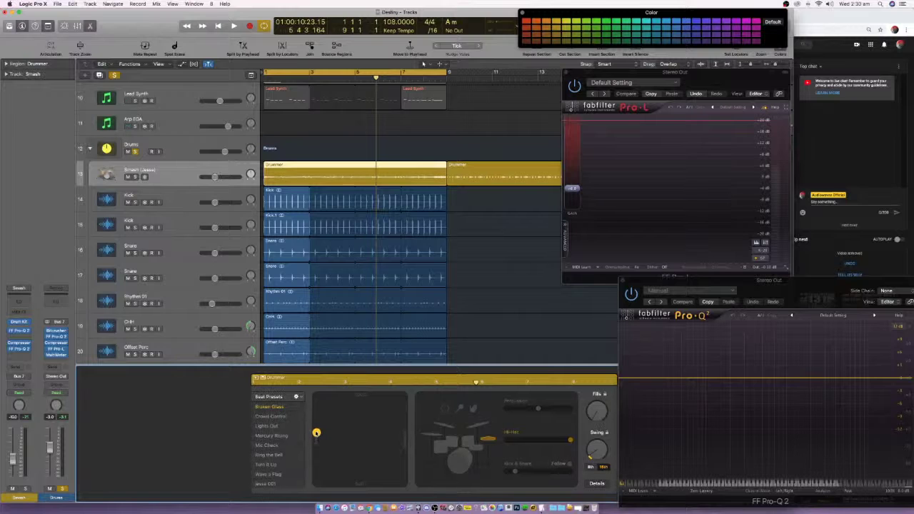
key("space")
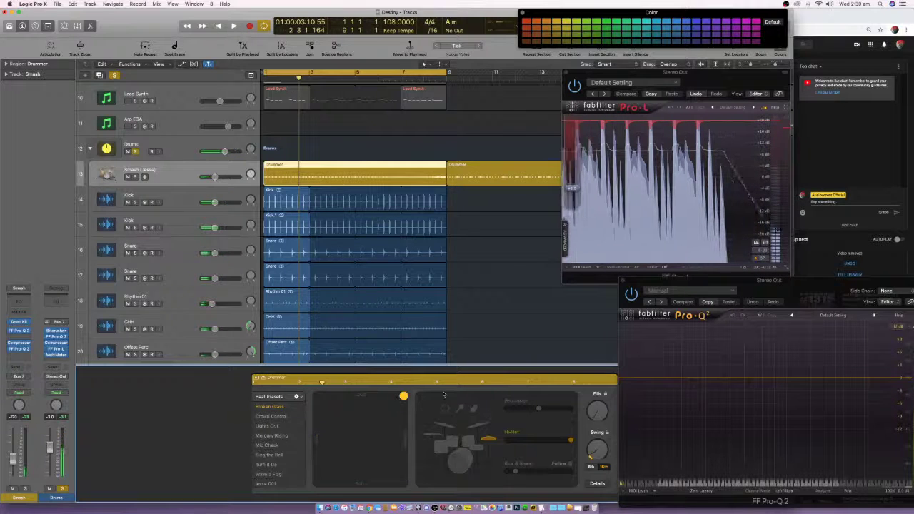
- Try the first Drummer region at its loudest, most complex setting during playback, and return it to the softer, simple setting
left_click_drag(316, 433, 442, 393)
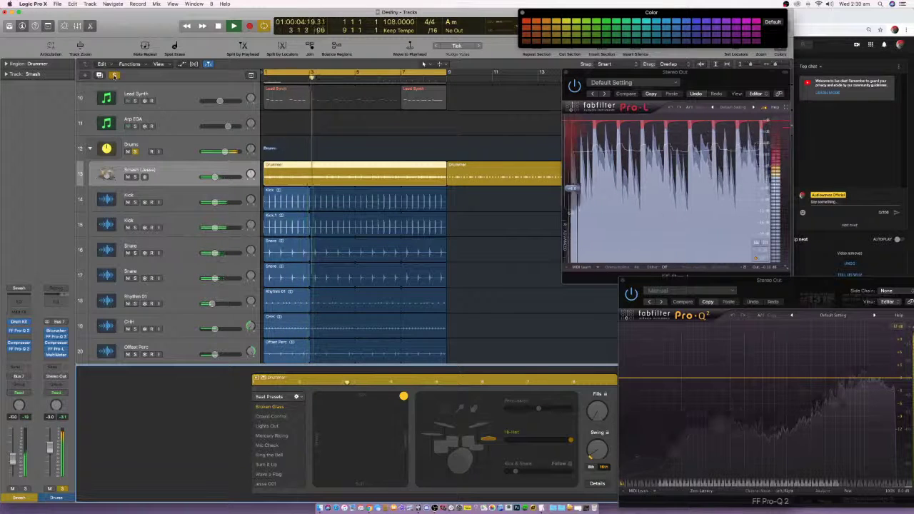
key("space")
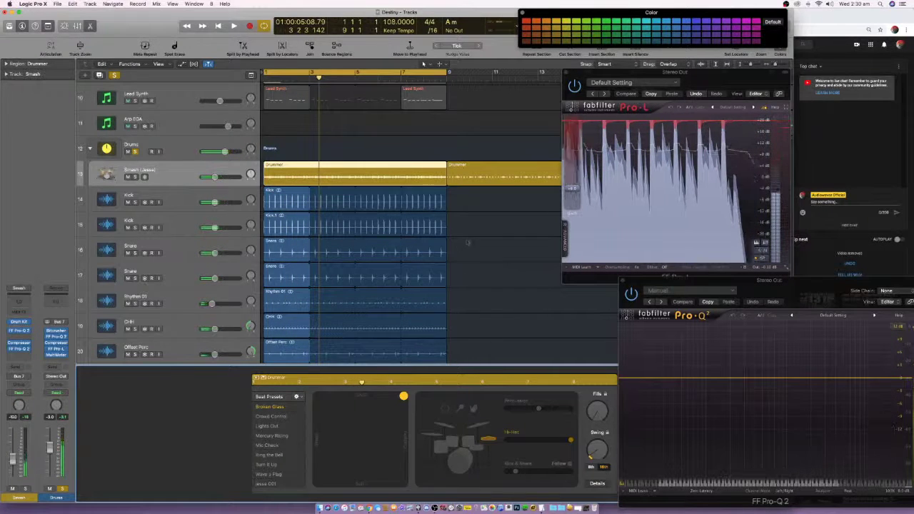
key("space")
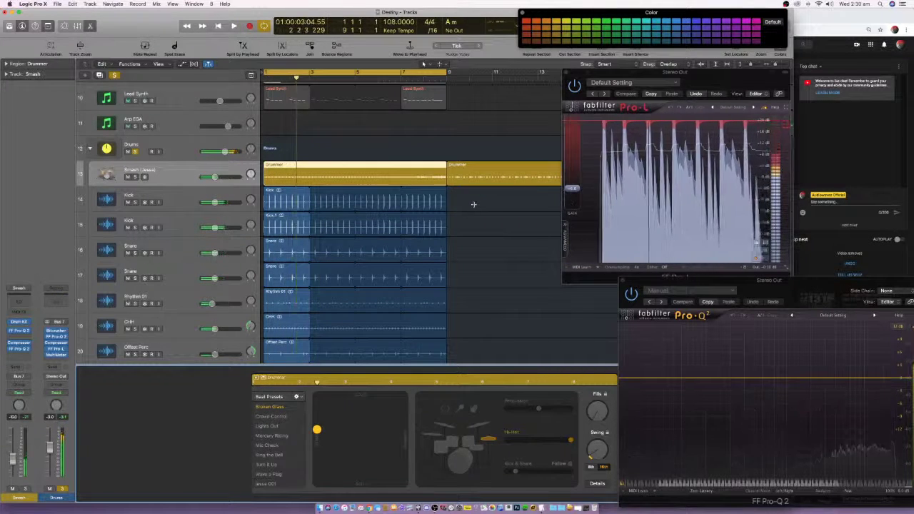
- Solo the Lead Bass track and the Bass stack alongside the Drums and play them together
key("super+Up")
key("super+Up")
key("super+Up")
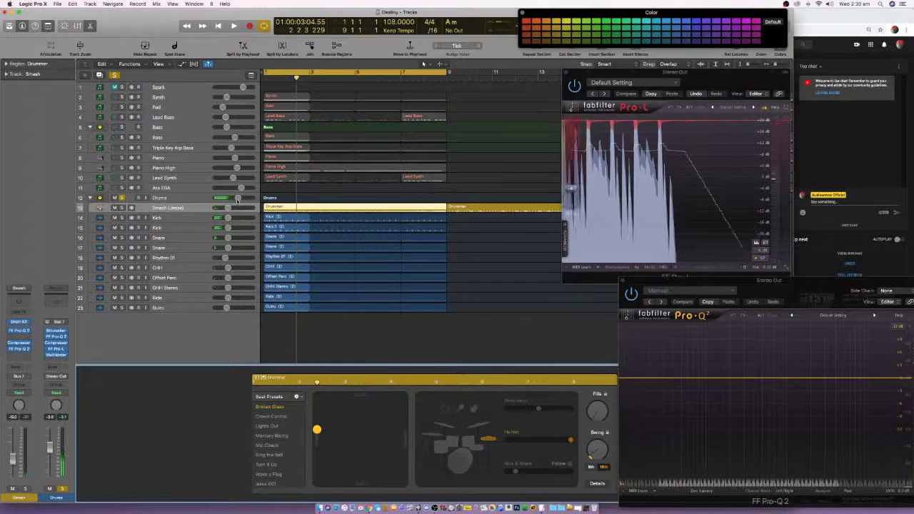
key("space")
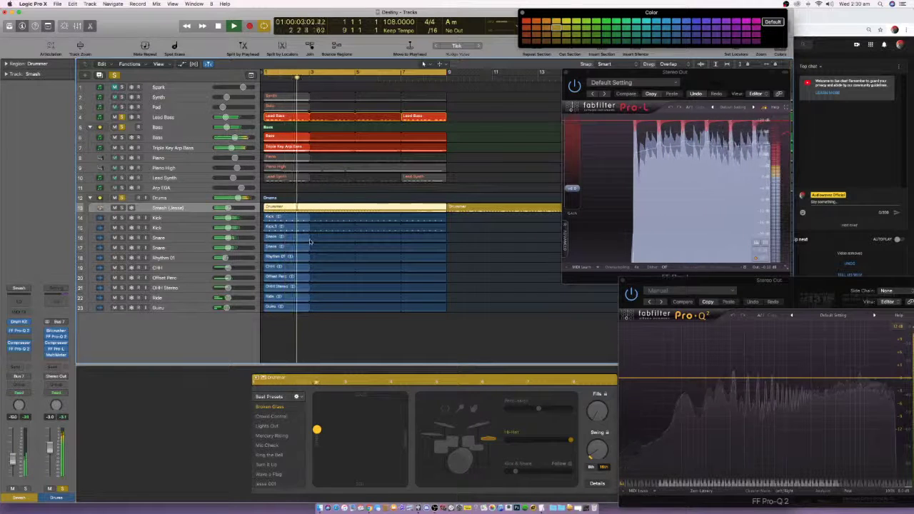
key("super+Down")
key("super+Down")
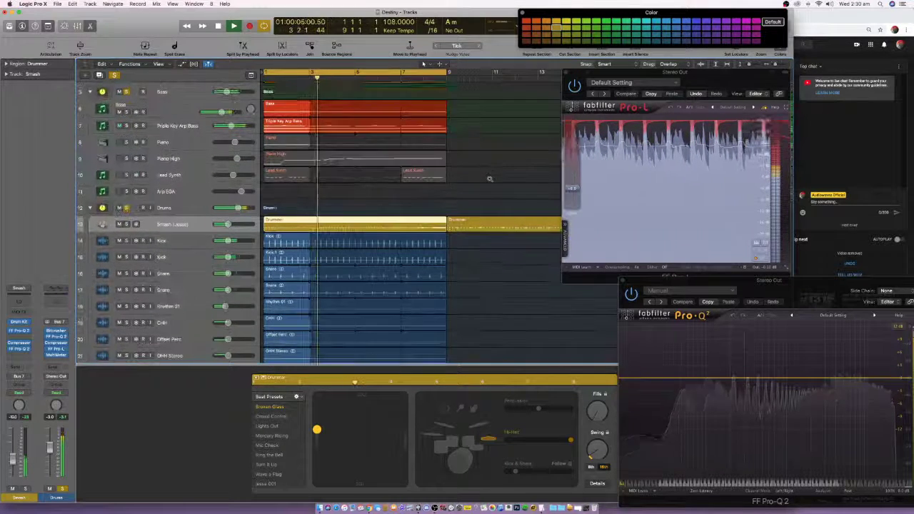
- Move the first section's Synth, Pad, Piano, Piano High and Lead Synth regions to bar 9, and the green section to bar 25
key("super+Down")
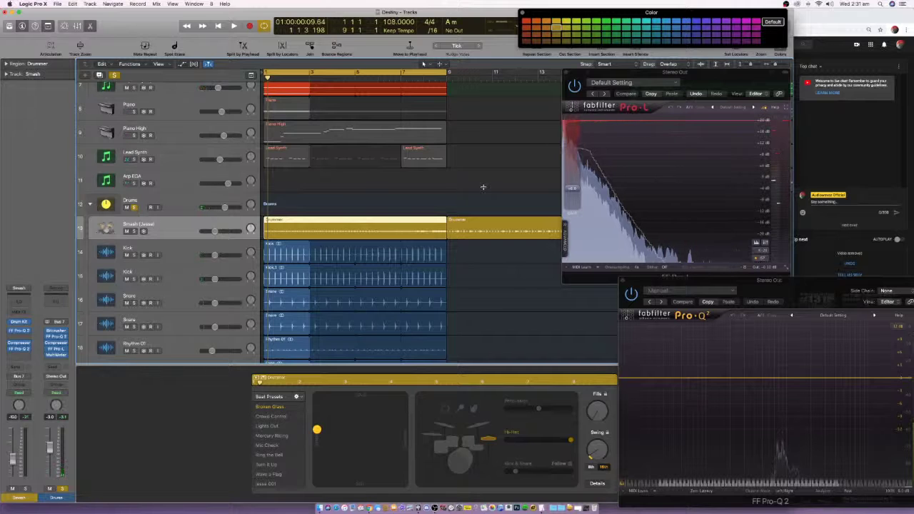
scroll(457, 174, "up", 2)
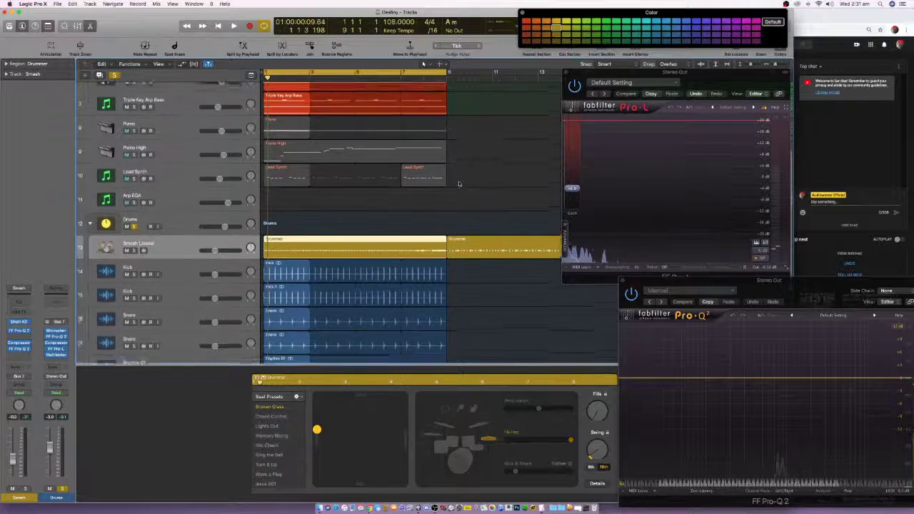
scroll(457, 169, "down", 3)
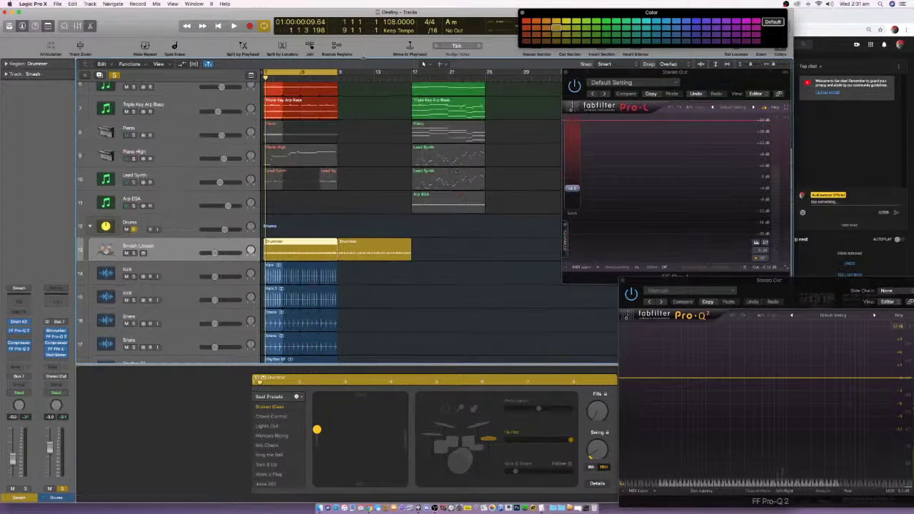
scroll(381, 220, "down", 2)
scroll(381, 221, "down", 4)
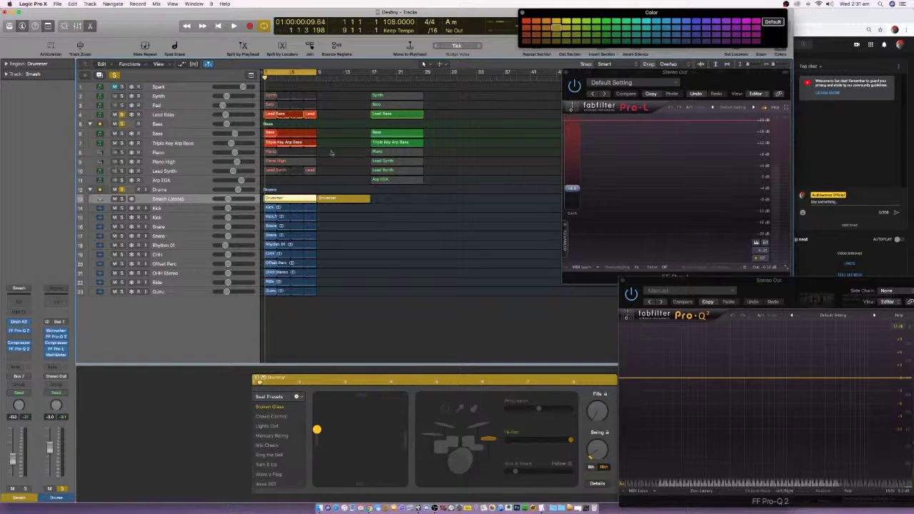
left_click_drag(331, 152, 277, 167)
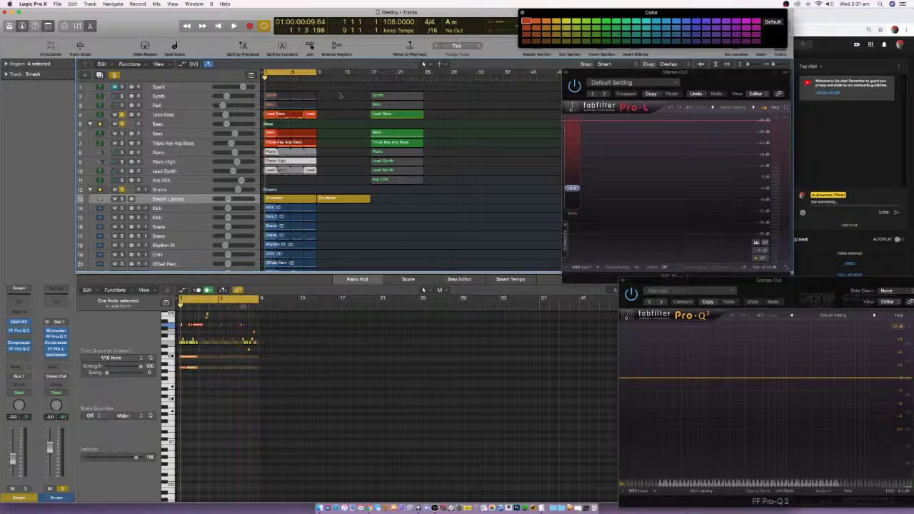
left_click(92, 26)
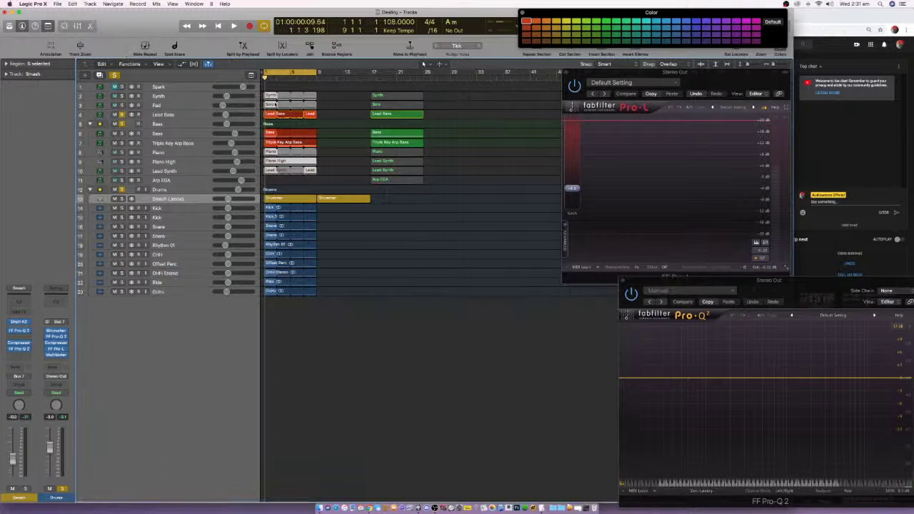
left_click_drag(269, 95, 433, 181)
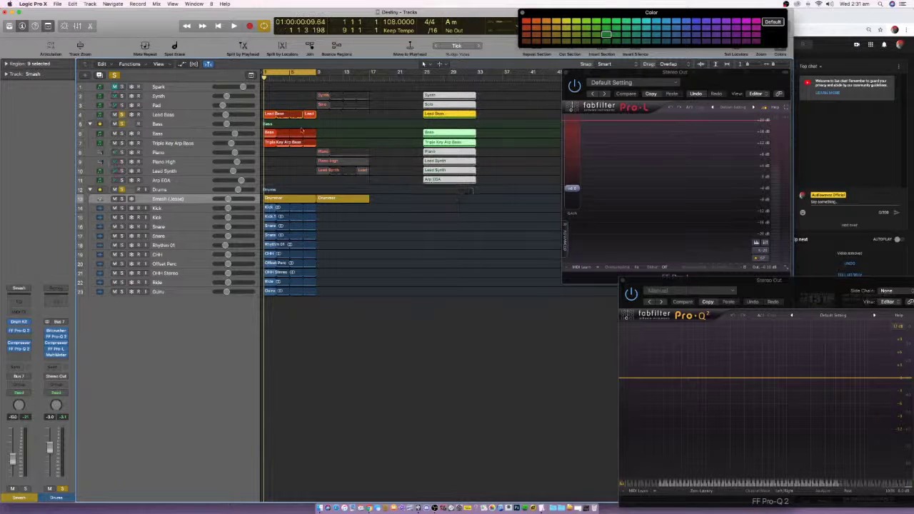
- Copy the Lead Bass, Bass, Triple Key Arp Bass and blue drum regions to bar 9, and set the cycle to bars 9 to 17
left_click_drag(271, 153, 314, 111)
left_click(317, 71)
left_click_drag(271, 147, 325, 147)
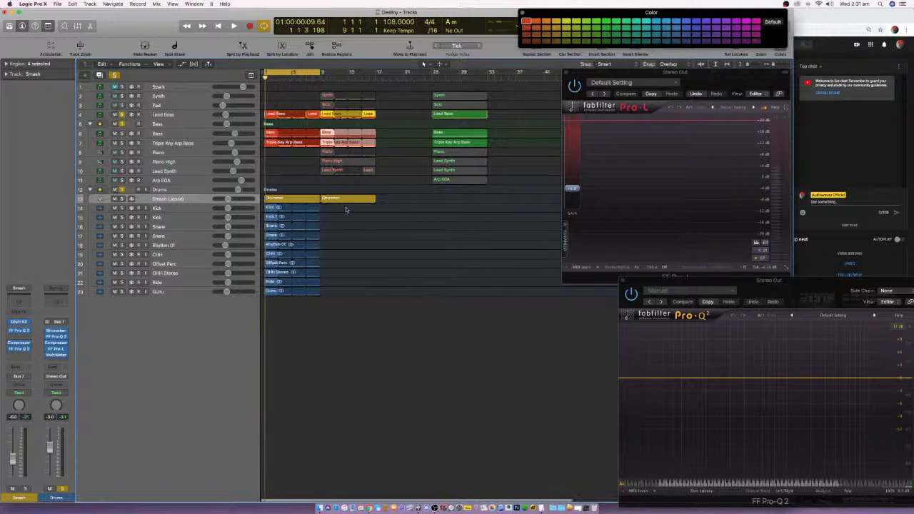
left_click_drag(342, 205, 324, 293)
left_click_drag(322, 73, 379, 72)
key("z")
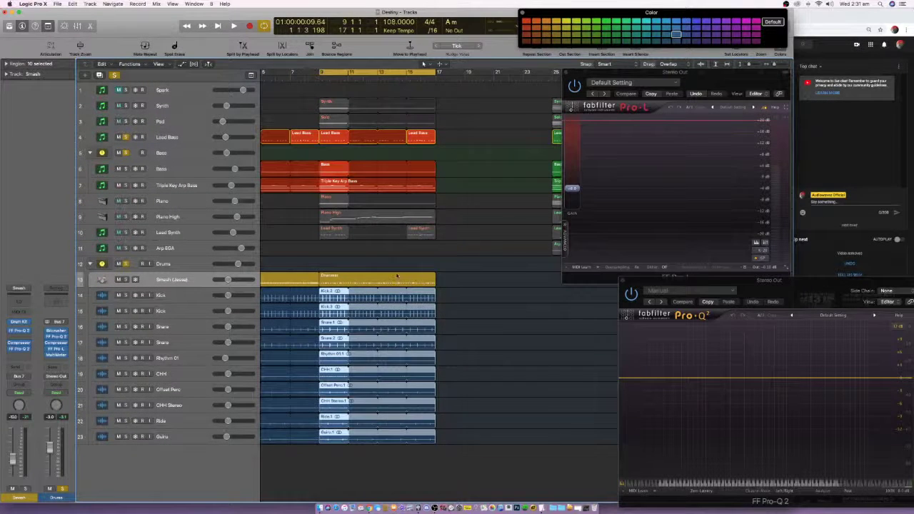
- Make the Drummer region at bar 9 slightly more complex at its loudest setting, and audition it with the bass and drums
left_click(397, 276)
double_click(362, 277)
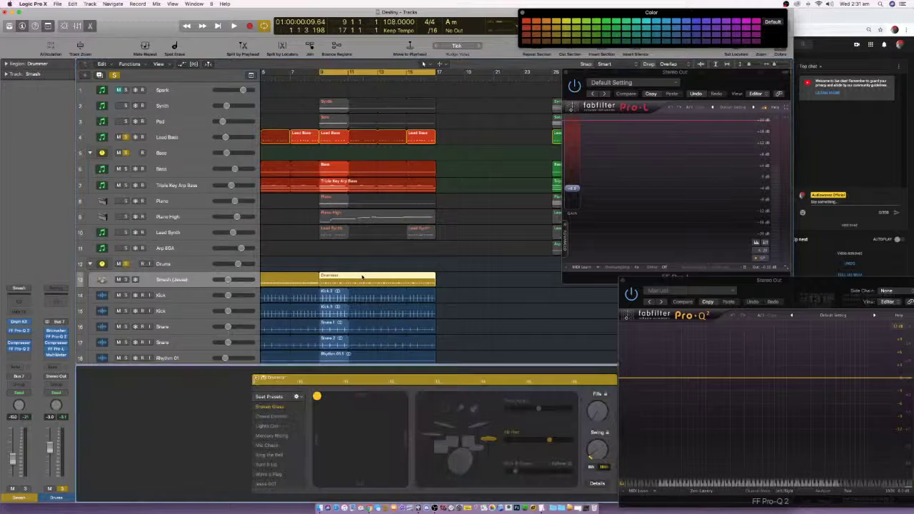
scroll(396, 272, "left", 3)
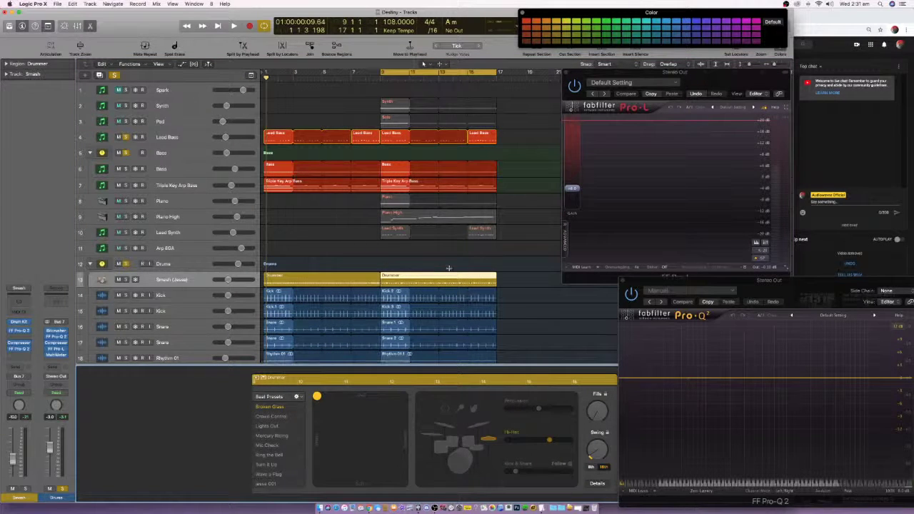
scroll(448, 268, "up", 5)
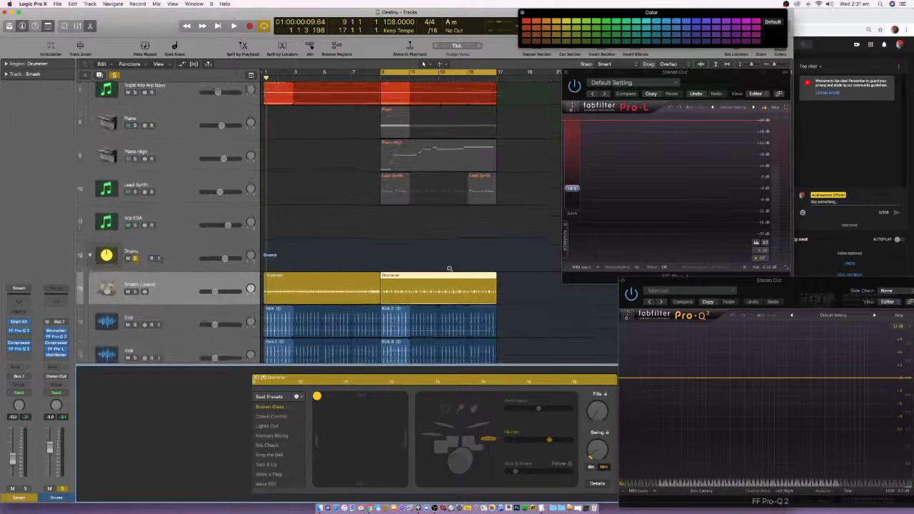
scroll(449, 268, "up", 2)
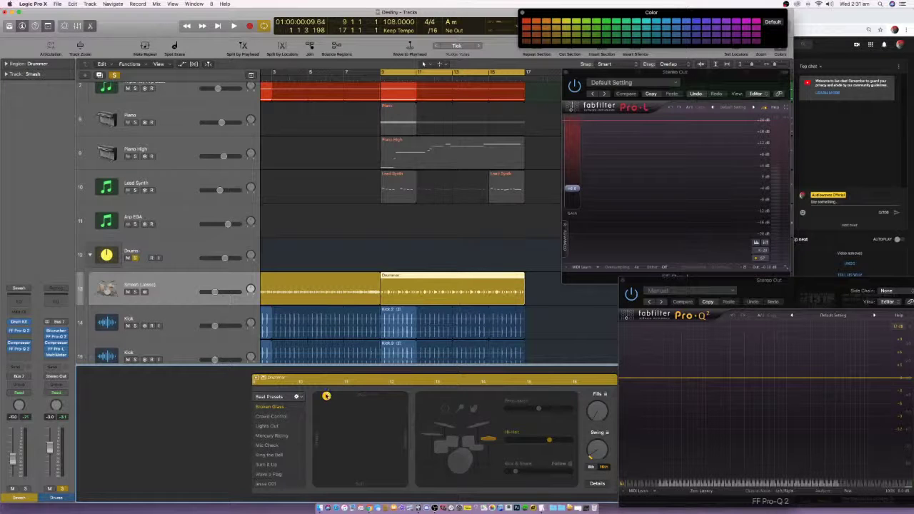
key("space")
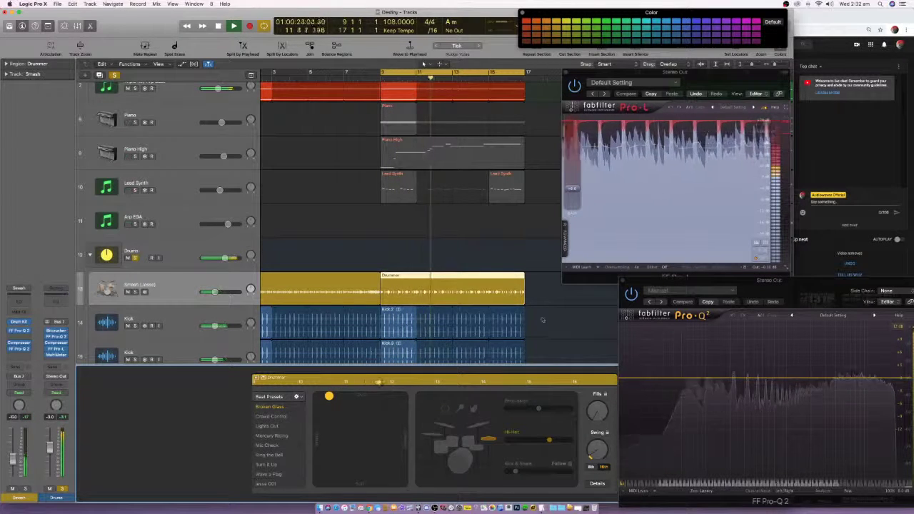
scroll(464, 233, "left", 2)
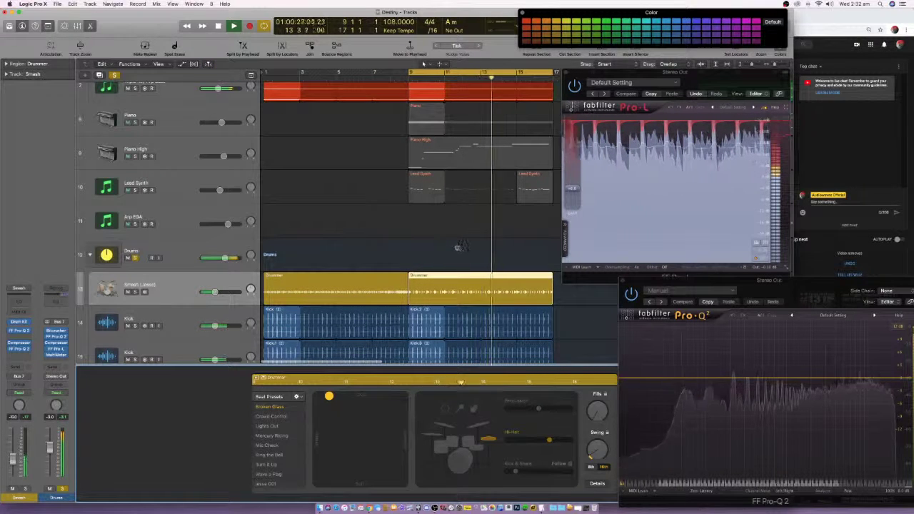
scroll(460, 247, "down", 4)
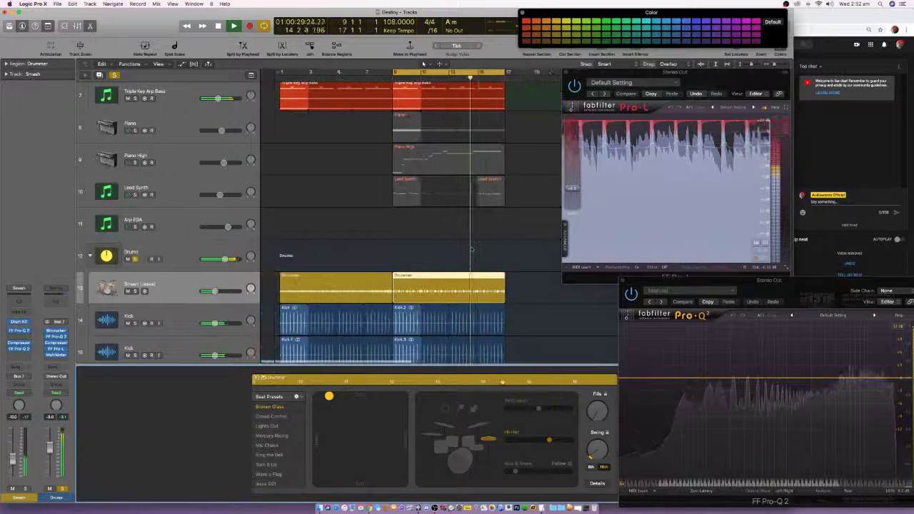
scroll(465, 250, "right", 2)
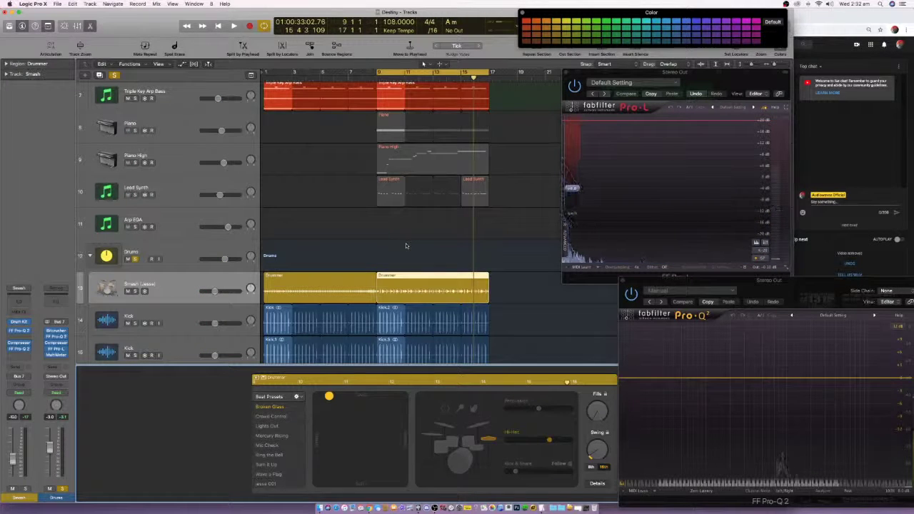
key("shift+space")
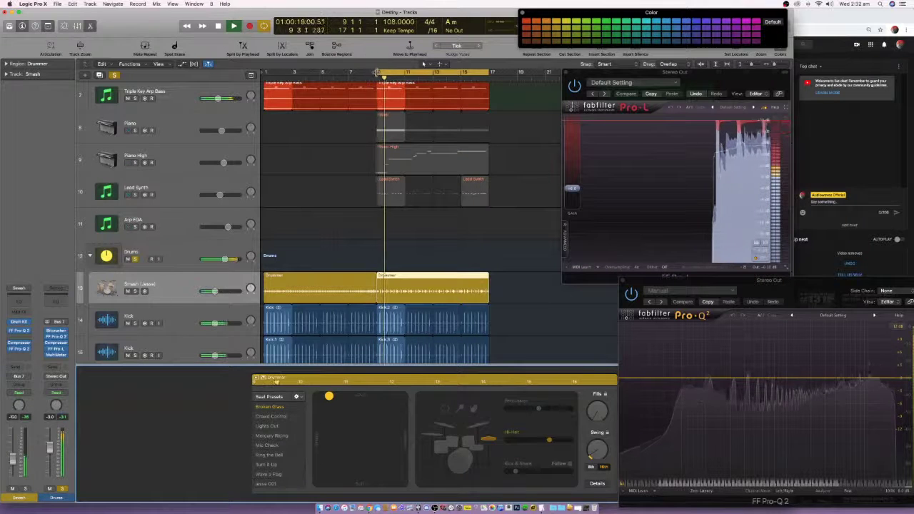
- Extend the cycle to bars 1 to 17, swap the order of the two Drummer regions on the Smash track, and audition both
left_click_drag(361, 74, 265, 74)
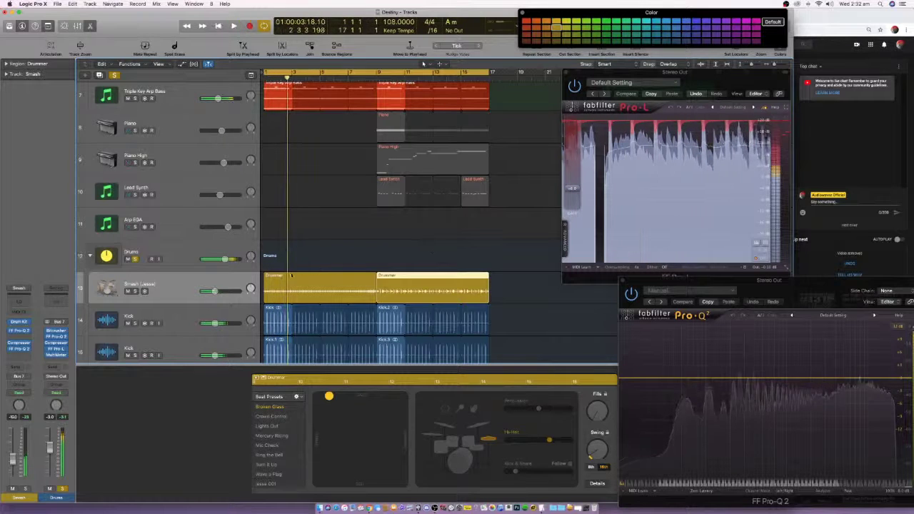
left_click_drag(295, 277, 410, 283)
left_click(457, 290, "shift")
key("space")
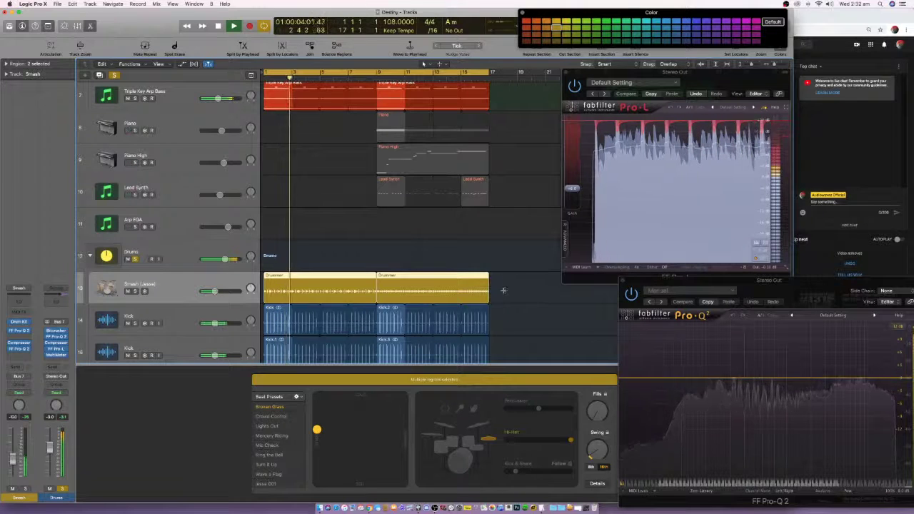
left_click(418, 283)
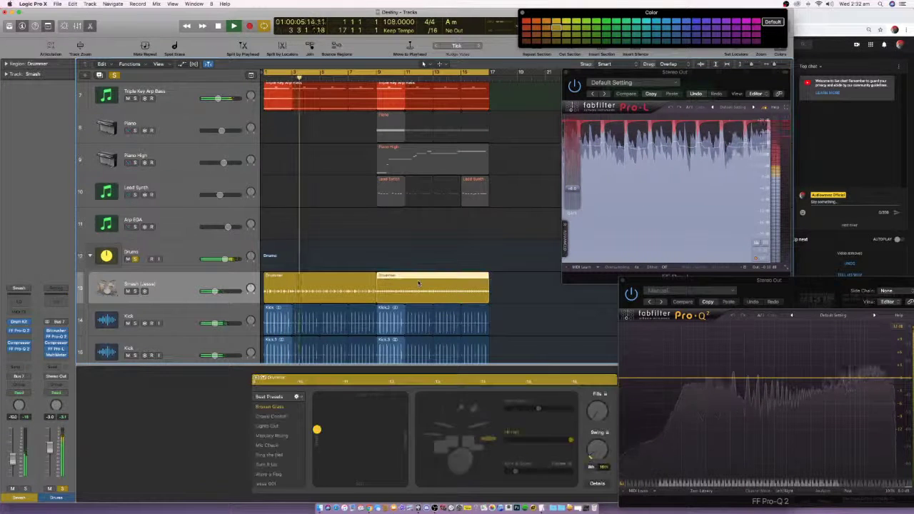
left_click(348, 281)
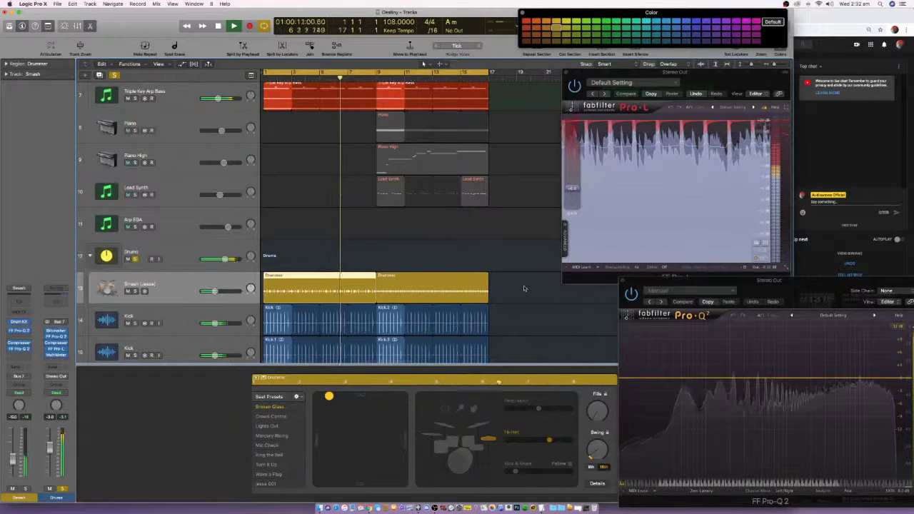
left_click(418, 282)
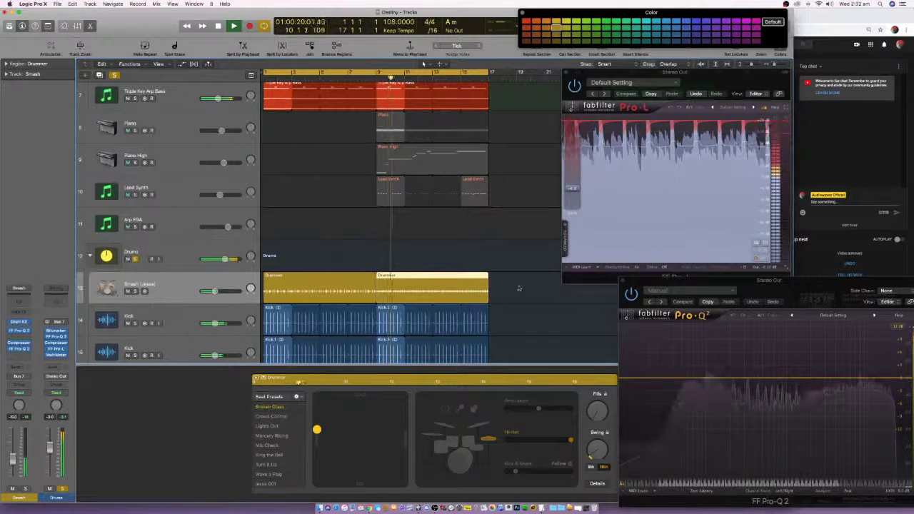
- Solo Piano and Piano High as well, and make the second Drummer region's performance louder during playback, keeping it simple
left_click(135, 131)
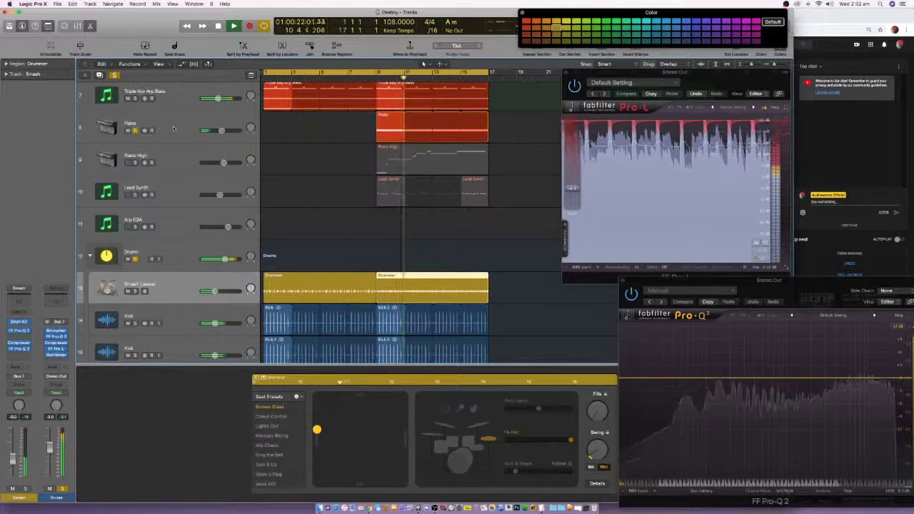
left_click(134, 162)
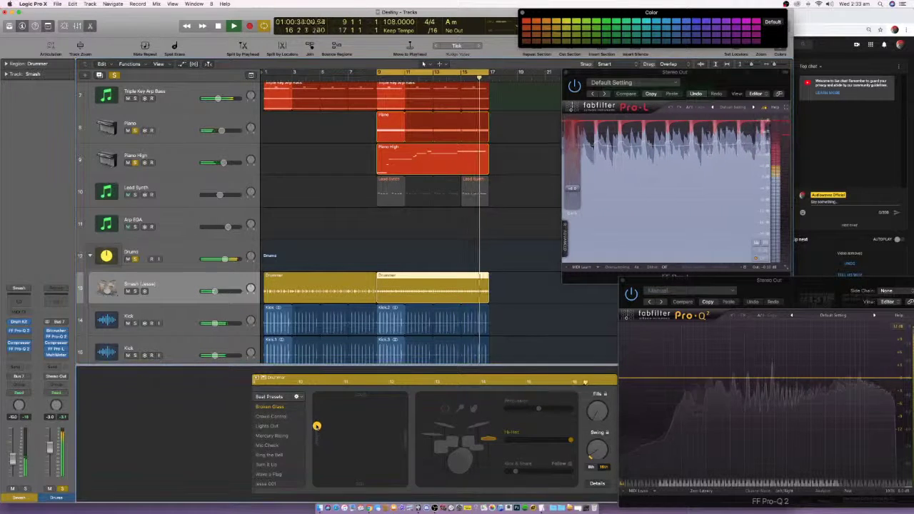
left_click_drag(317, 404, 317, 396)
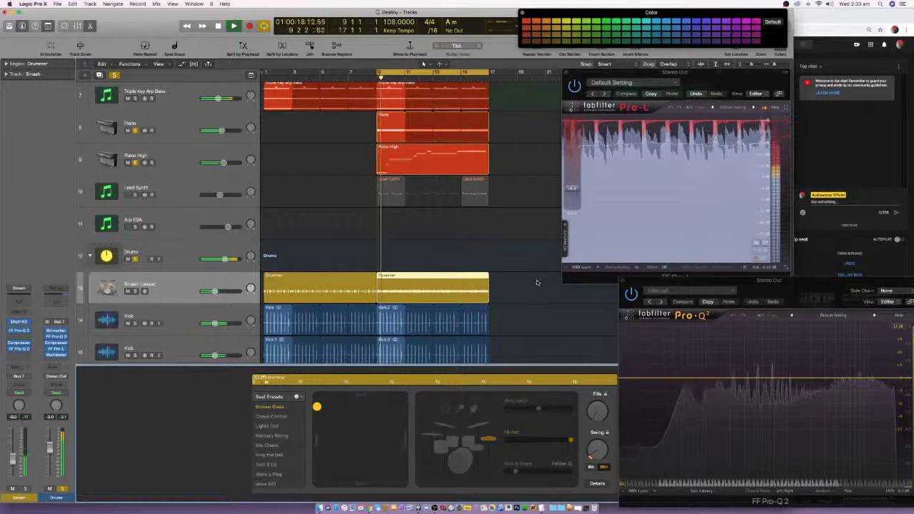
- Group the Synth and Pad tracks into a Summing Stack
key("super+Up")
key("super+Up")
key("super+Up")
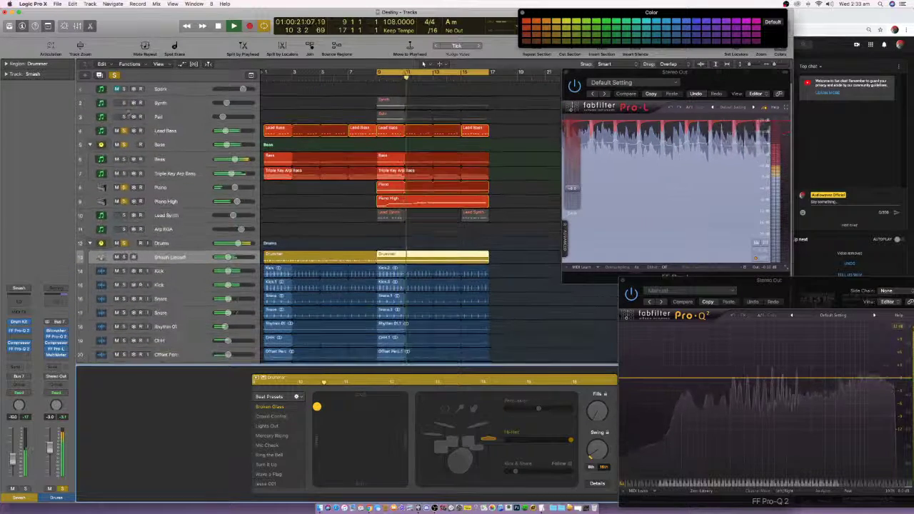
key("super+Up")
left_click(163, 105)
left_click(165, 116, "shift")
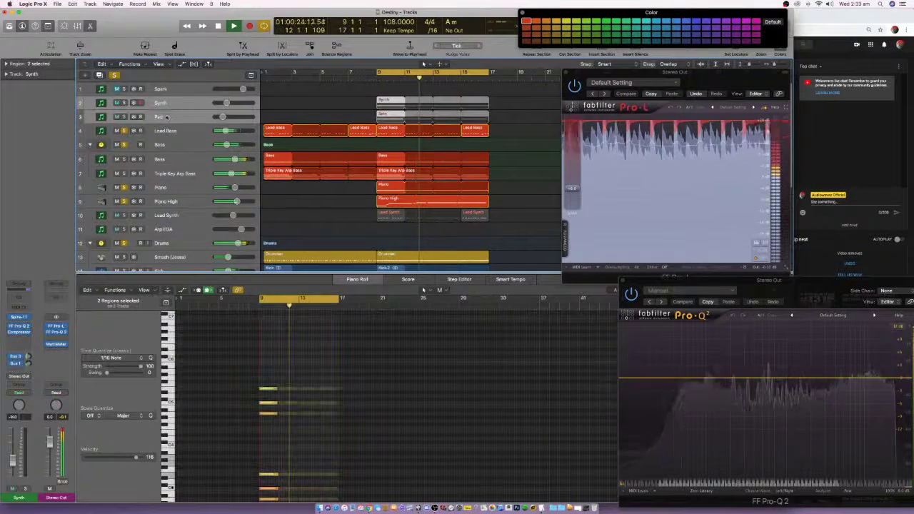
right_click(169, 118)
left_click(204, 133)
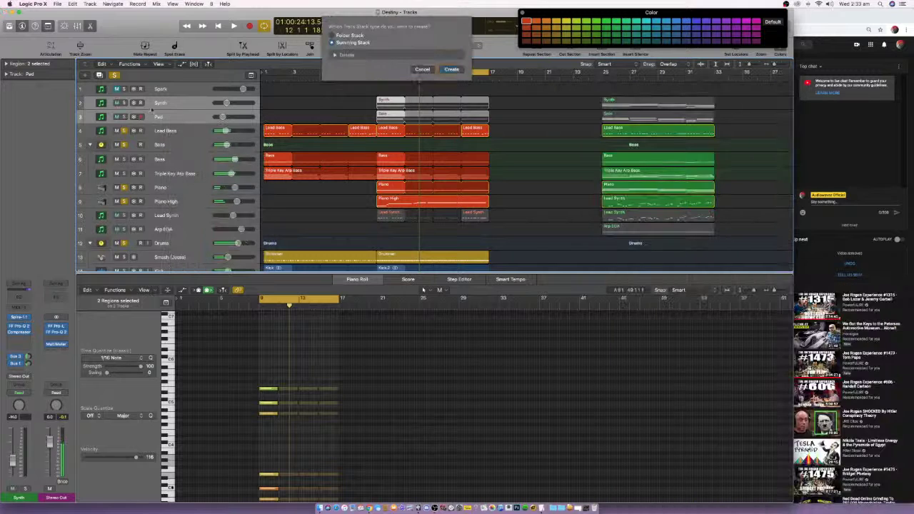
left_click(453, 70)
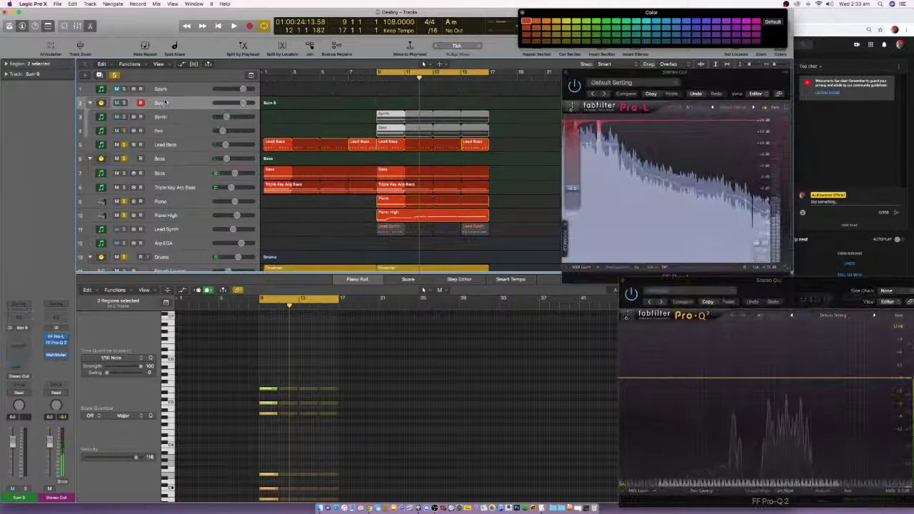
- Rename the new stack to Pad Synth and solo it
key("BackSpace")
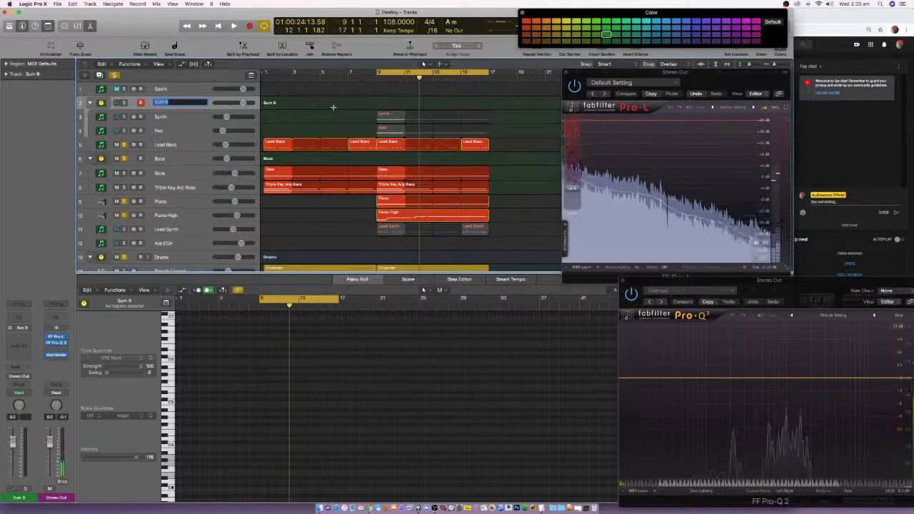
type("Pad Synth")
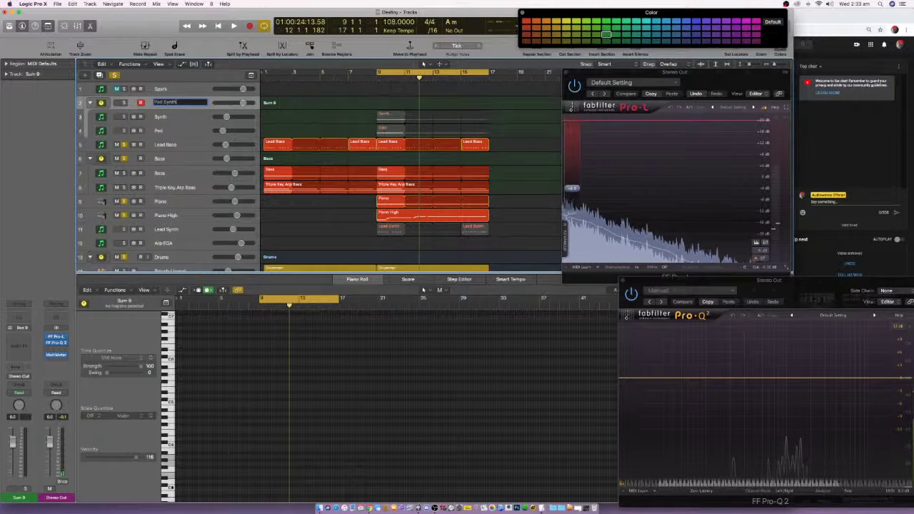
key("Return")
scroll(383, 118, "left", 2)
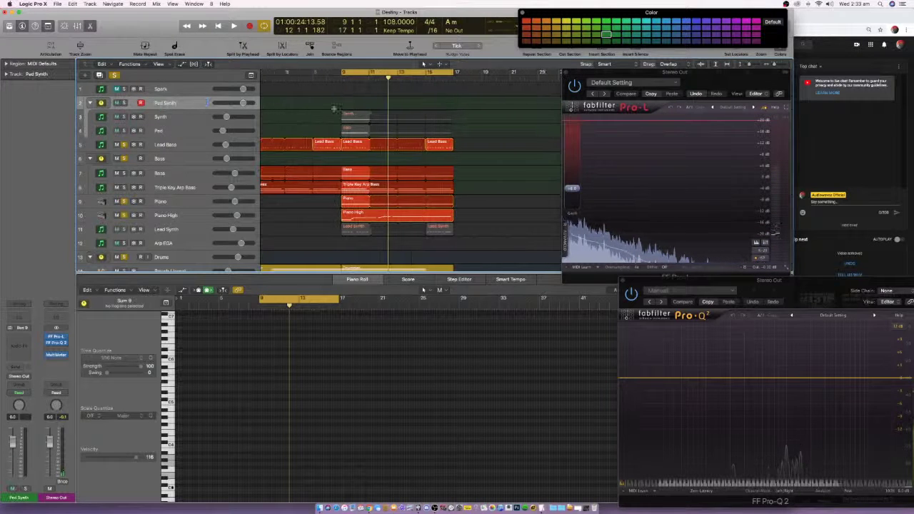
scroll(383, 118, "right", 1)
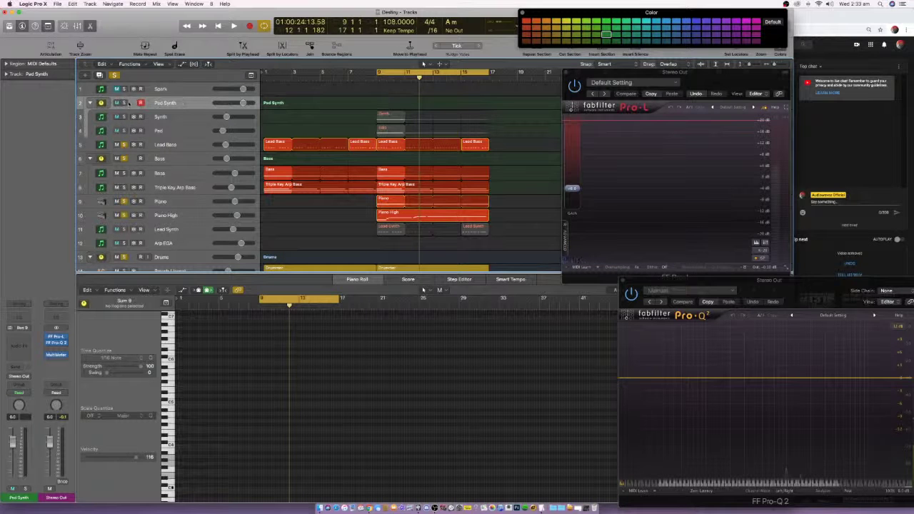
left_click(124, 103)
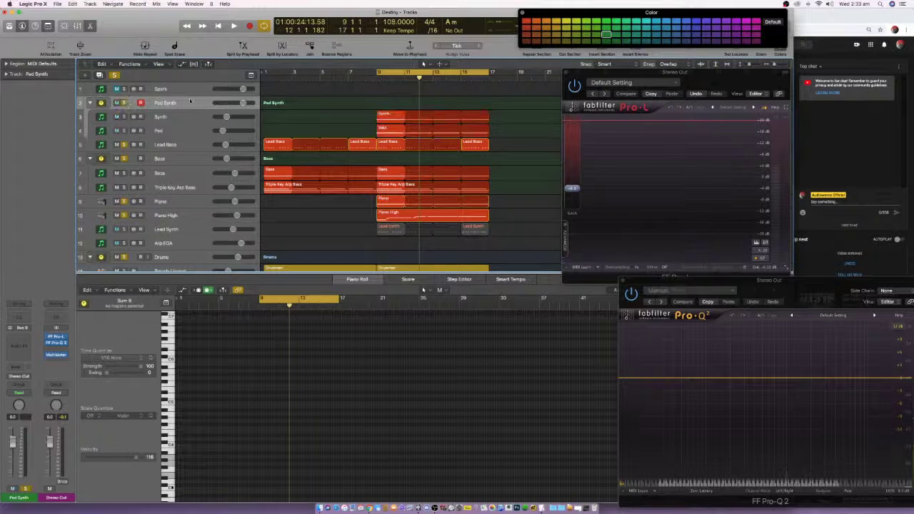
- Insert a Single Band EQ in High Cut mode on the Pad Synth stack and play back with only that stack soloed
left_click(26, 336)
left_click(82, 372)
left_click_drag(103, 25, 474, 280)
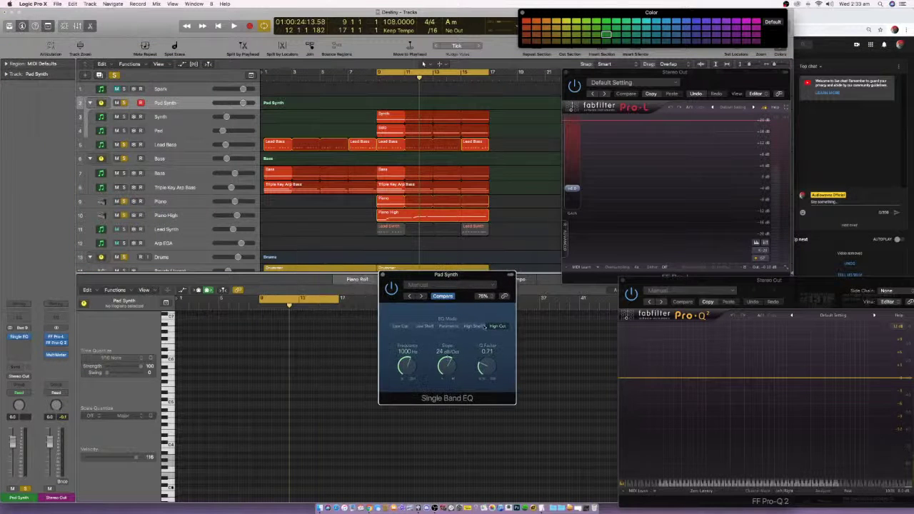
key("space")
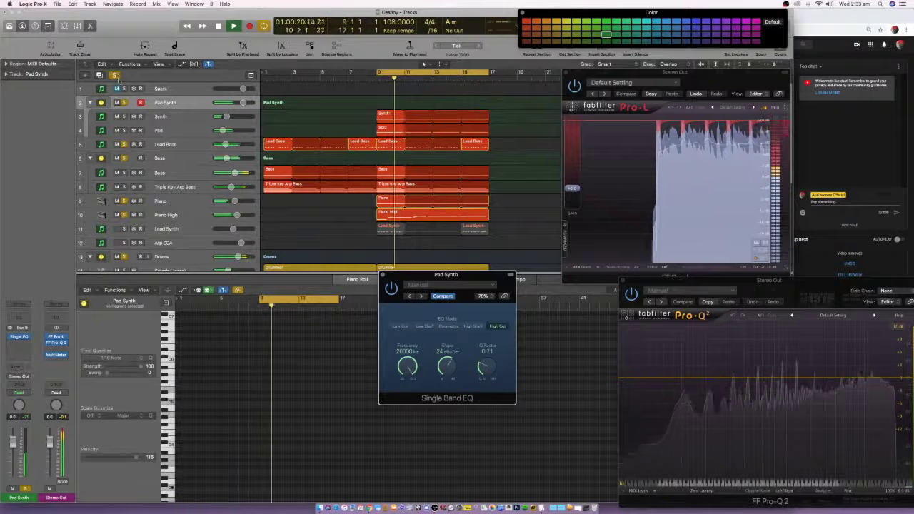
left_click(124, 102)
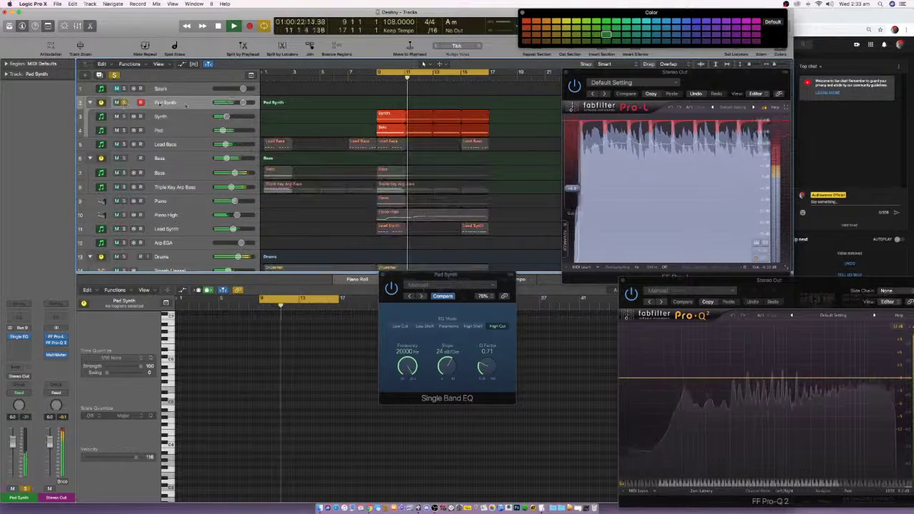
- Set the Pad Synth stack's high cut frequency to 415 Hz and its Q factor to 1.40 during playback
left_click_drag(409, 367, 408, 409)
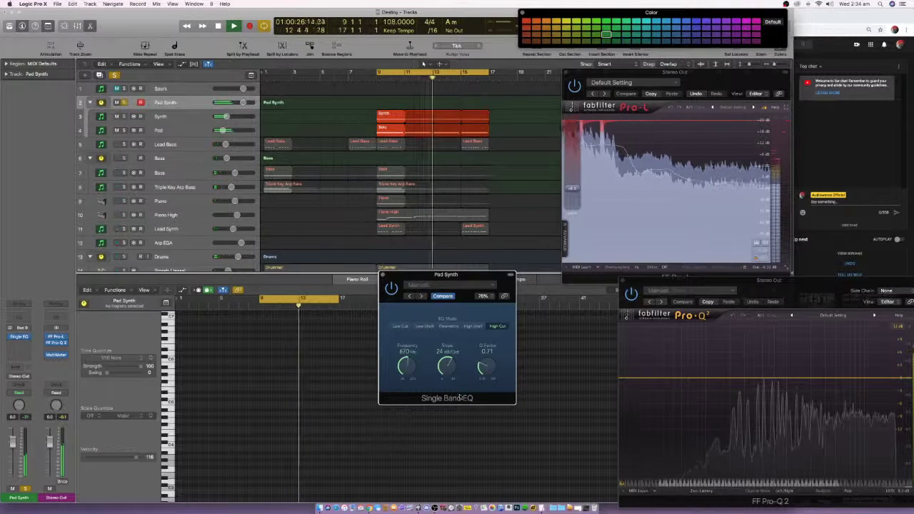
mouse_move(484, 367)
left_mouse_down()
mouse_move(488, 348)
mouse_move(487, 358)
left_mouse_up()
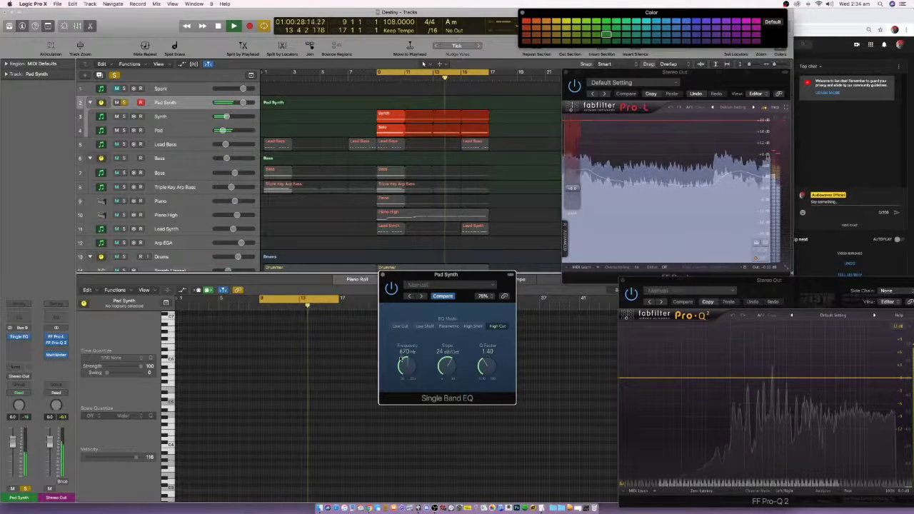
mouse_move(404, 366)
left_mouse_down()
mouse_move(401, 380)
mouse_move(402, 347)
mouse_move(400, 362)
left_mouse_up()
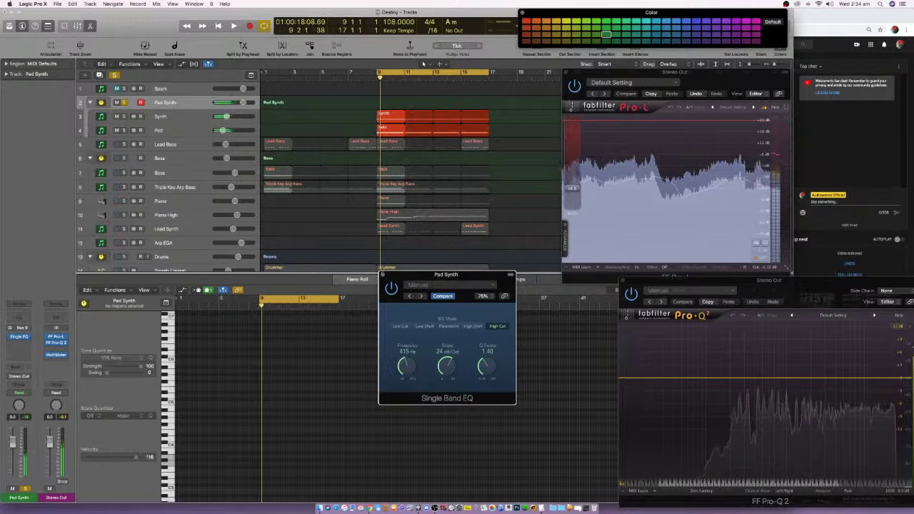
- Try a stereo Gain plug-in on the Pad Synth stack during playback and remove it again
left_click(29, 347)
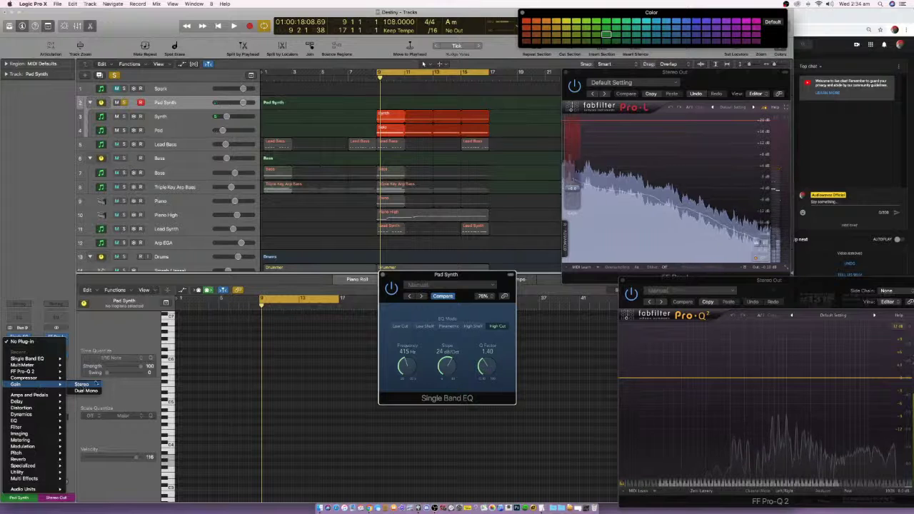
left_click(17, 384)
left_click_drag(64, 86, 187, 307)
key("space")
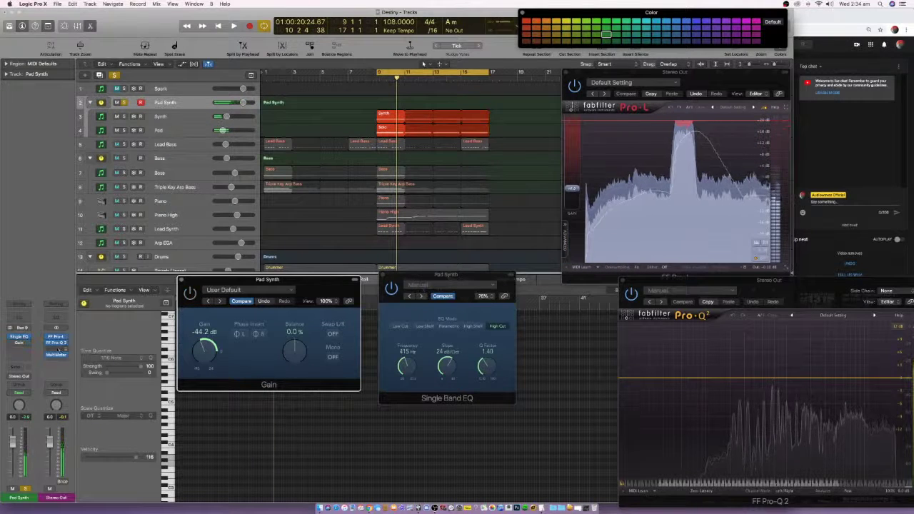
left_click(25, 343)
left_click(27, 348)
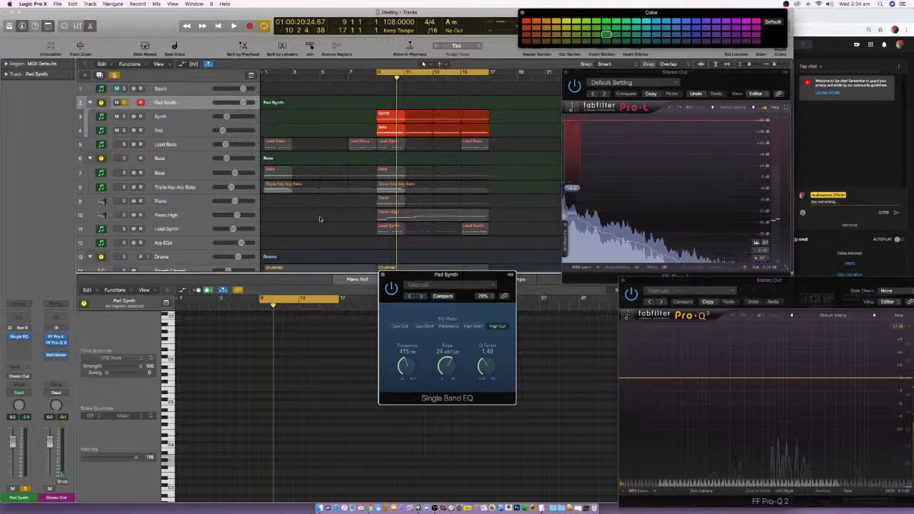
- Delete the Pad Synth stack track and close its Single Band EQ window
right_click(184, 106)
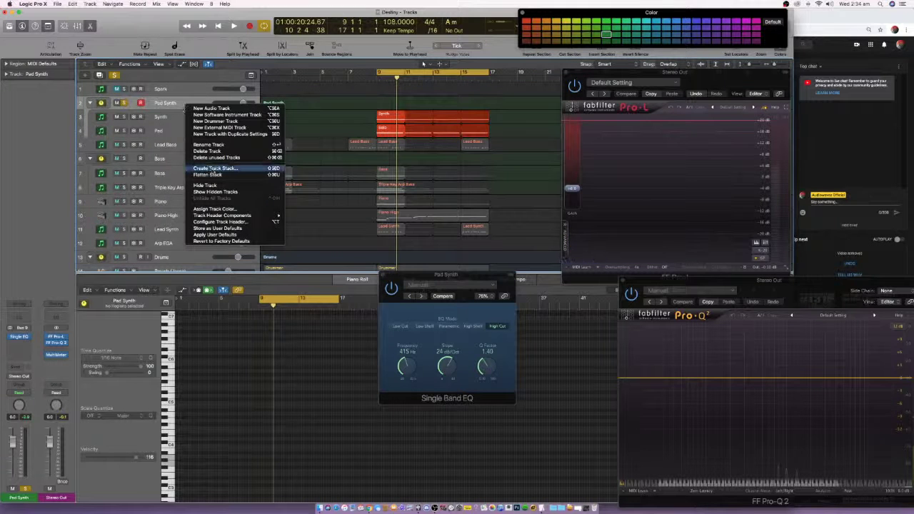
left_click(207, 151)
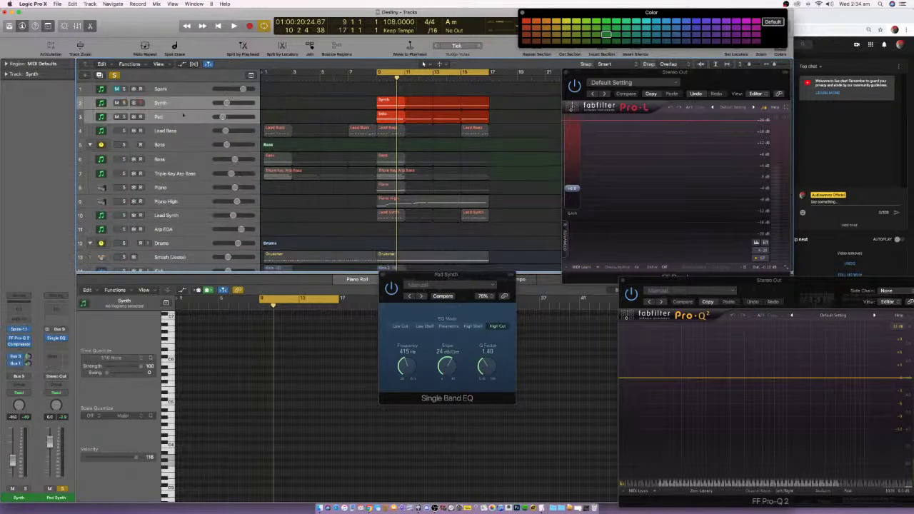
left_click(182, 115)
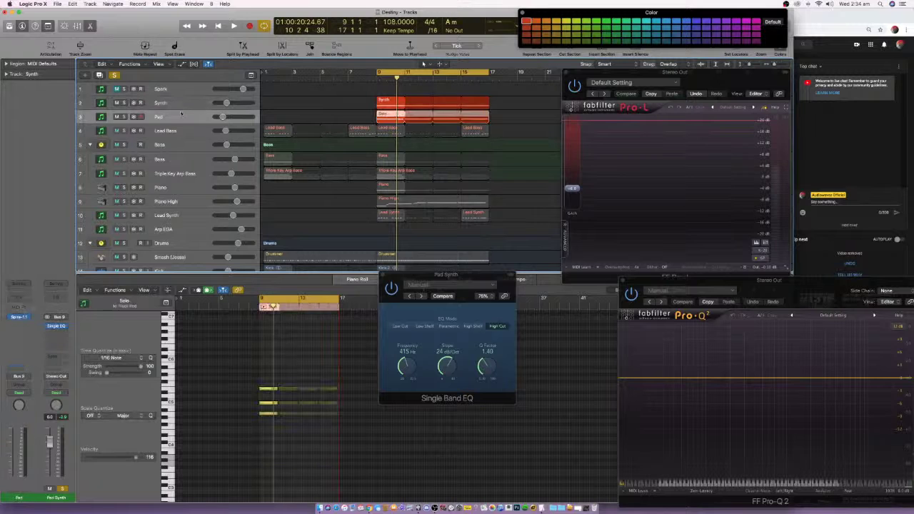
left_click(384, 275)
- Try grouping the Synth and Pad tracks into a Folder Stack and expand it to show both tracks
left_click(180, 104)
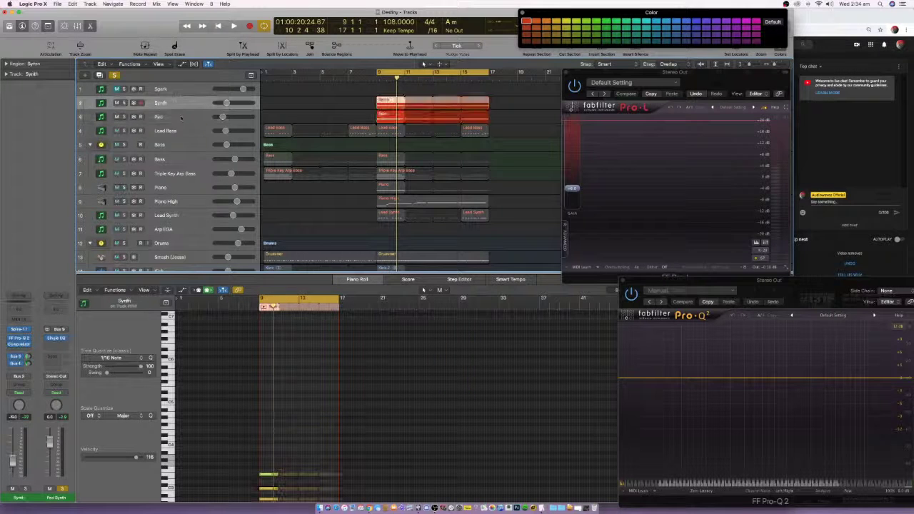
left_click(181, 116, "shift")
right_click(181, 116)
left_click(239, 191)
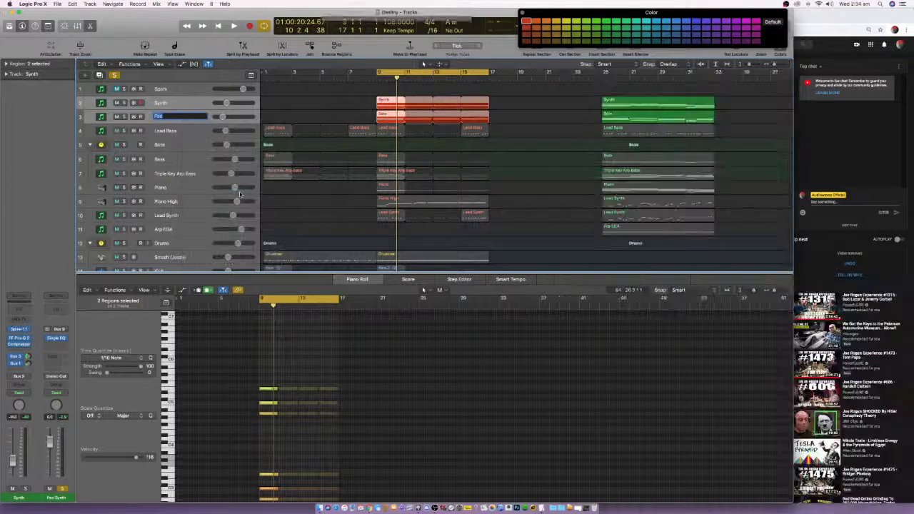
left_click(332, 36)
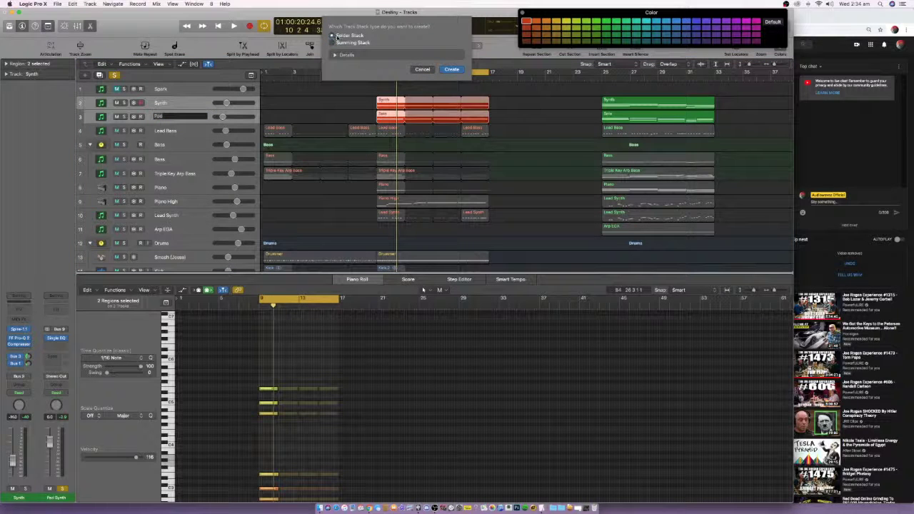
left_click(335, 55)
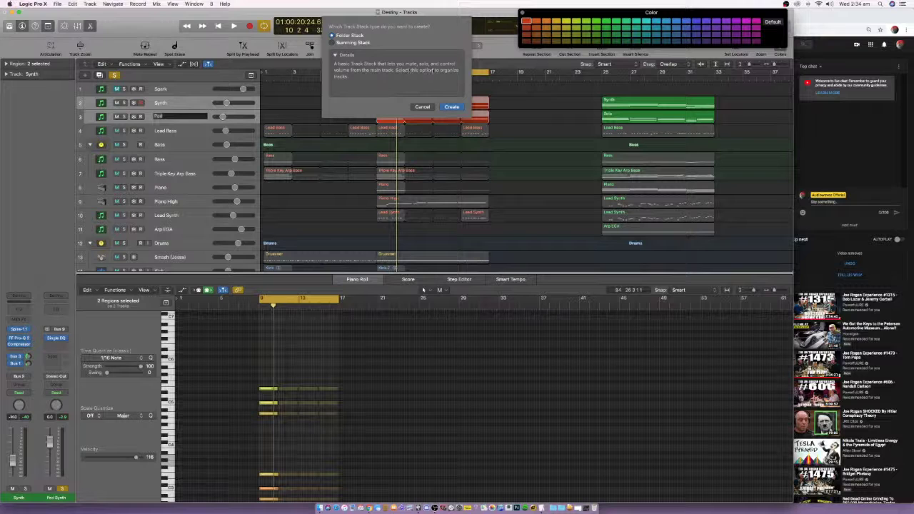
left_click(451, 106)
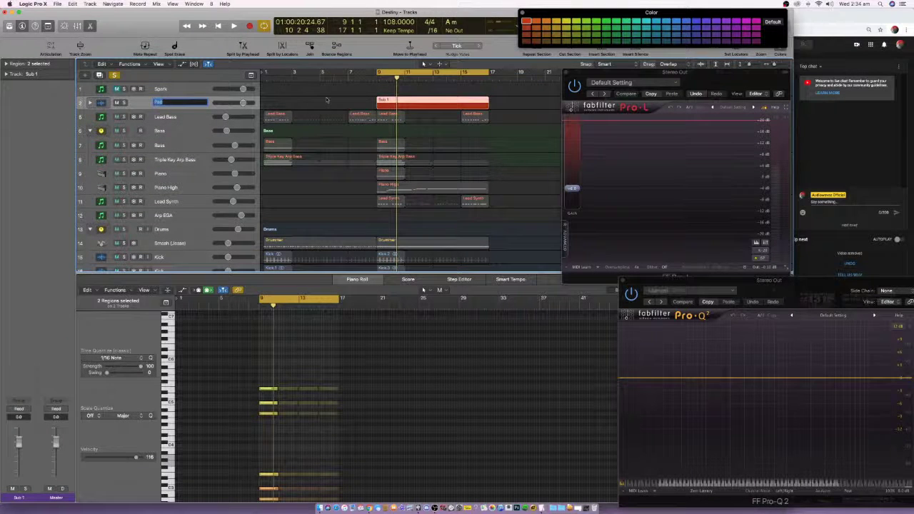
key("Return")
left_click(90, 102)
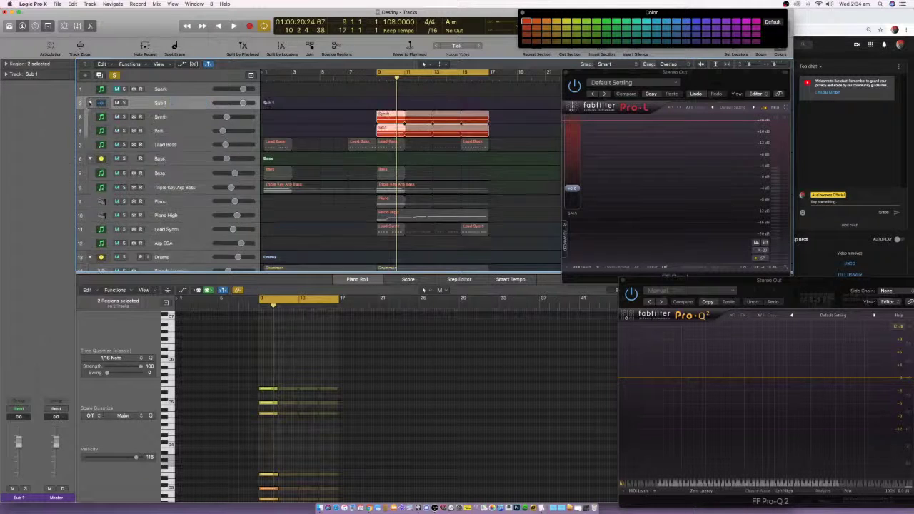
- Undo the Folder Stack so Synth and Pad are separate tracks again
left_click(178, 116)
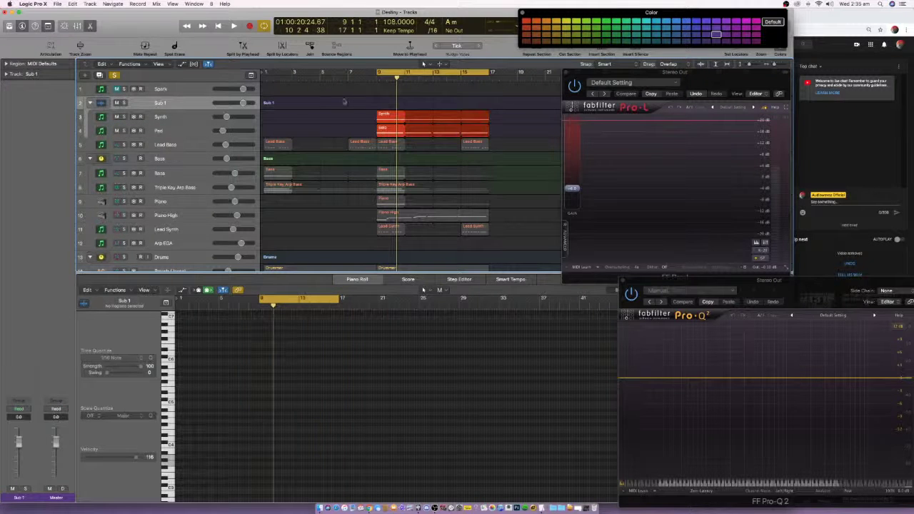
key("super+z")
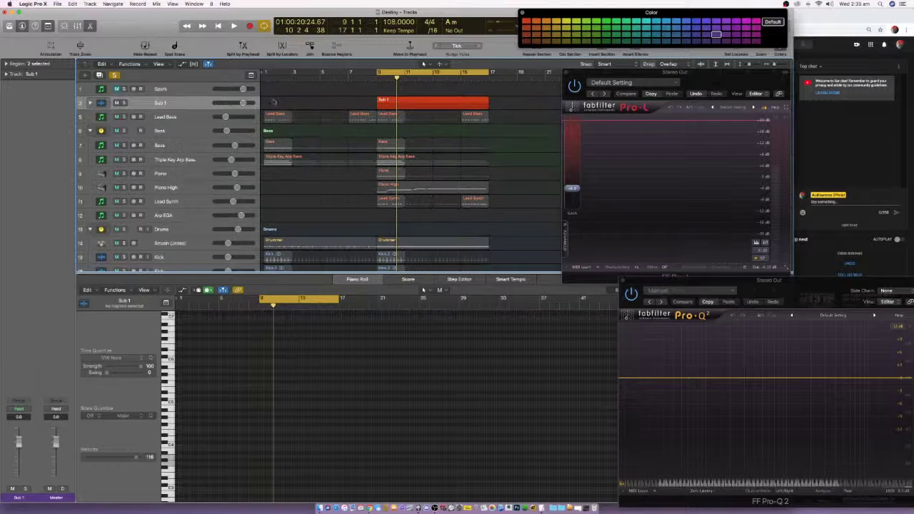
key("super+shift+z")
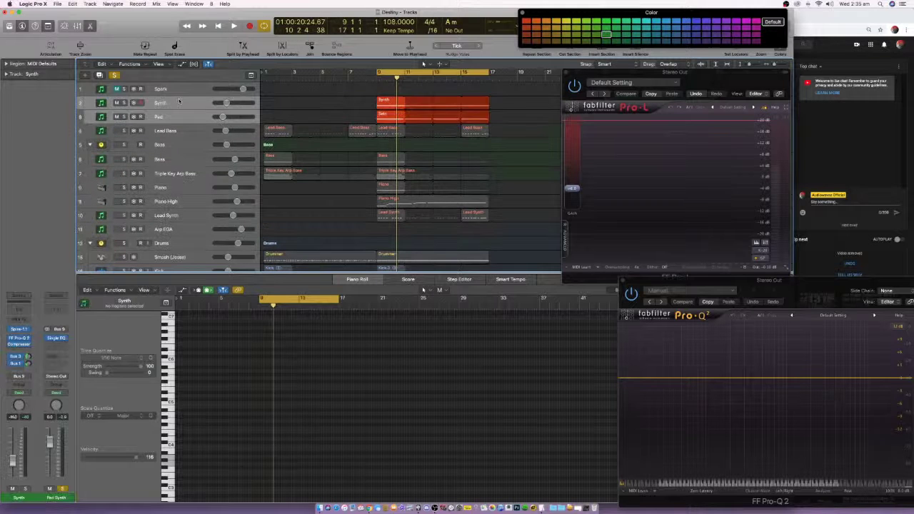
- Group the Synth and Pad tracks into a Summing Stack again
right_click(179, 102)
left_click(209, 175)
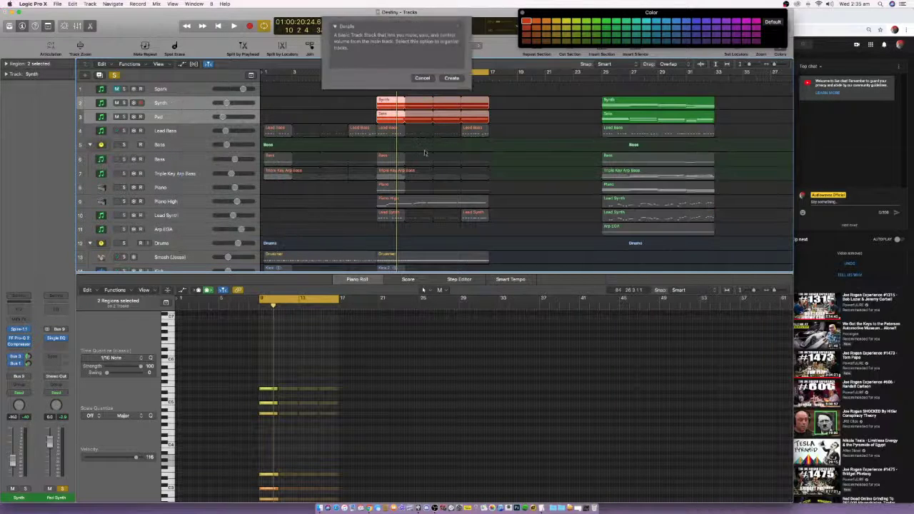
left_click(333, 42)
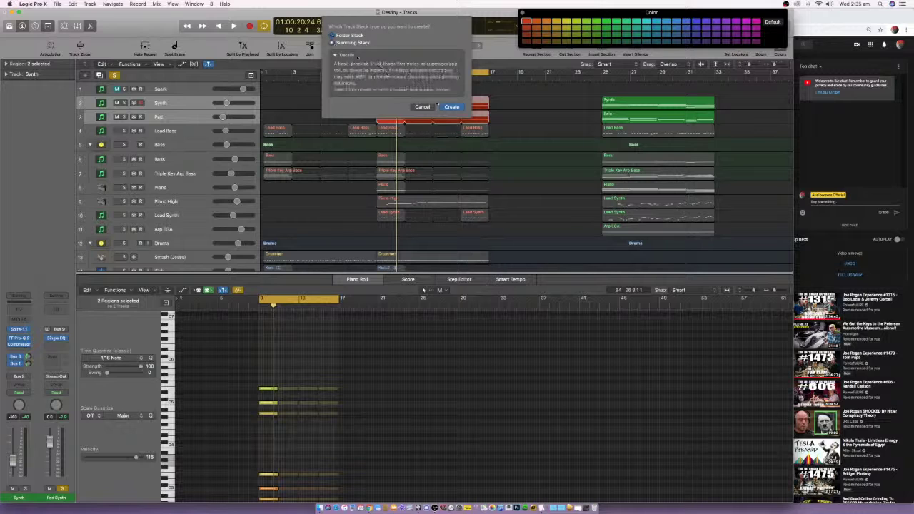
left_click(451, 106)
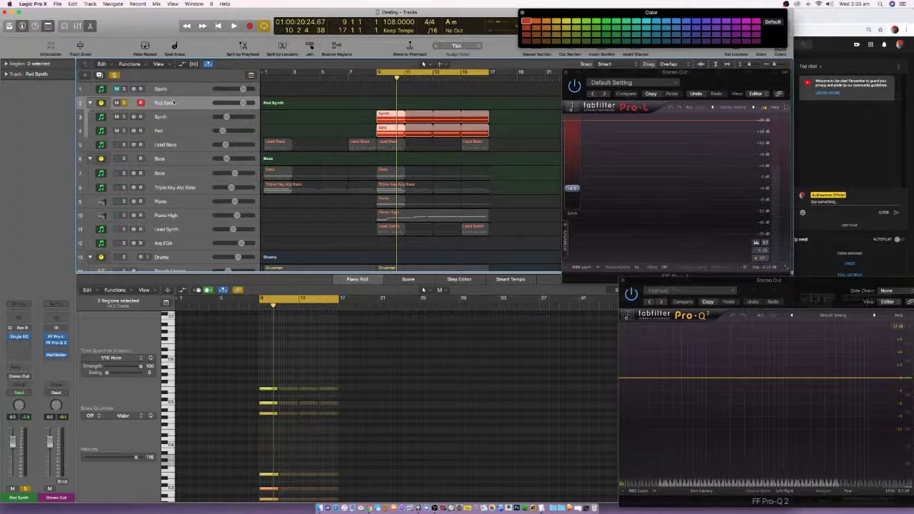
- Reopen the Pad Synth stack's Single Band EQ and inspect the input and bus options of its channel strip
left_click(20, 337)
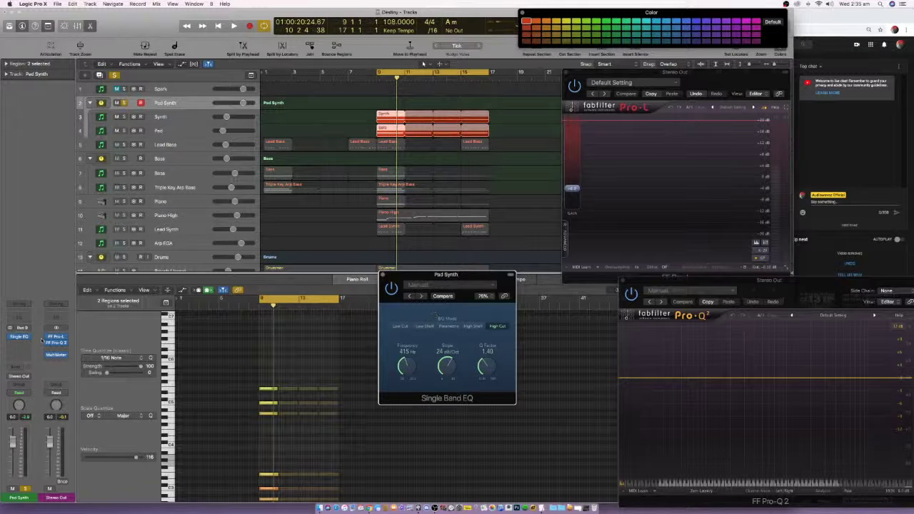
left_click(19, 328)
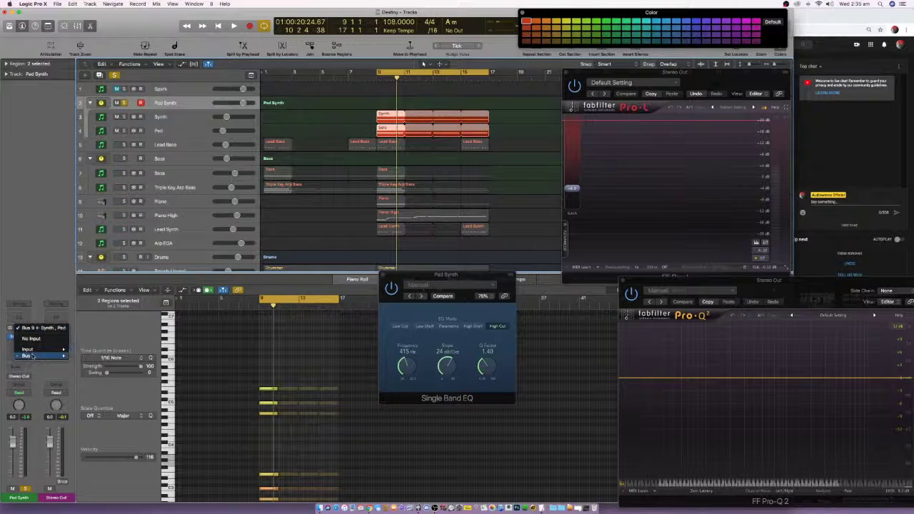
mouse_move(34, 350)
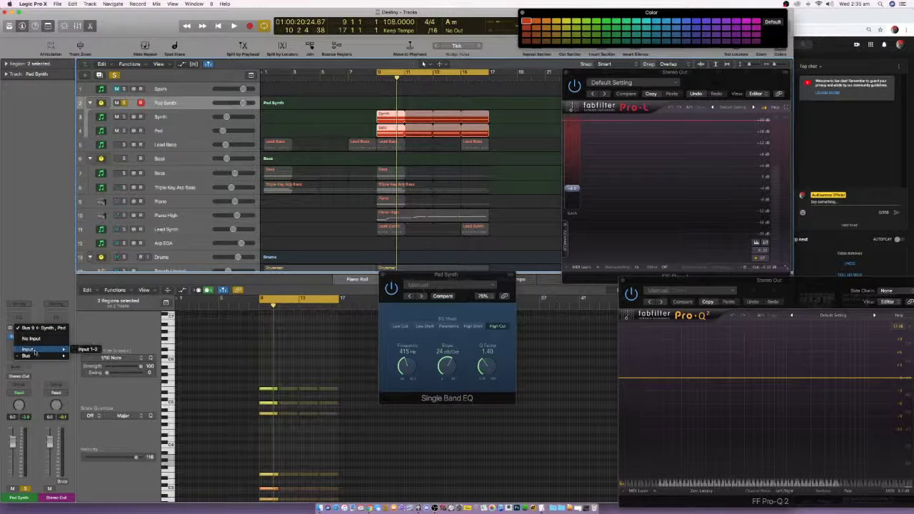
left_click(60, 272)
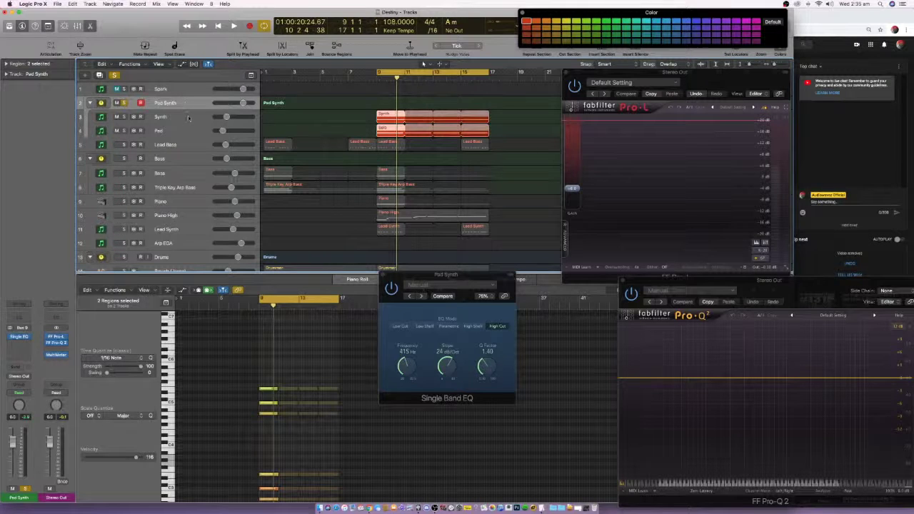
- Compare the channel strips of the Synth, Pad and Pad Synth tracks to examine their output routing and plug-ins
left_click(189, 117)
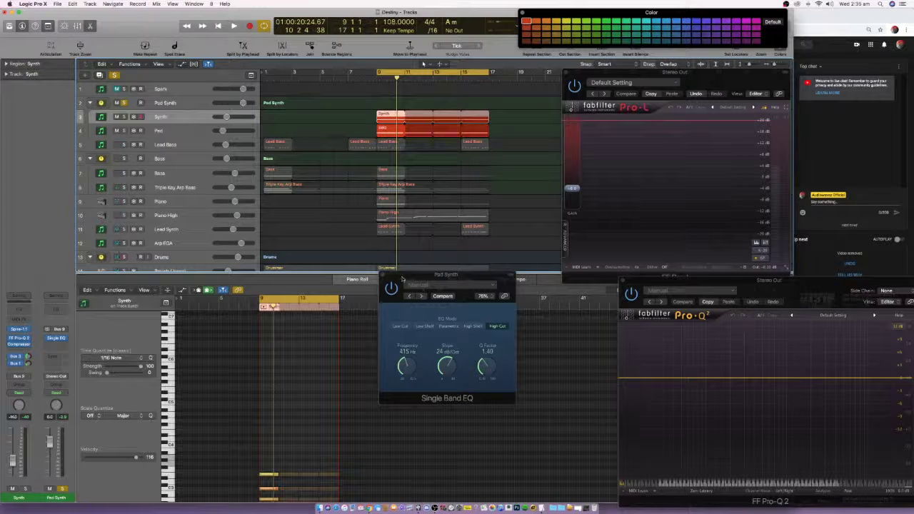
left_click(191, 131, "shift")
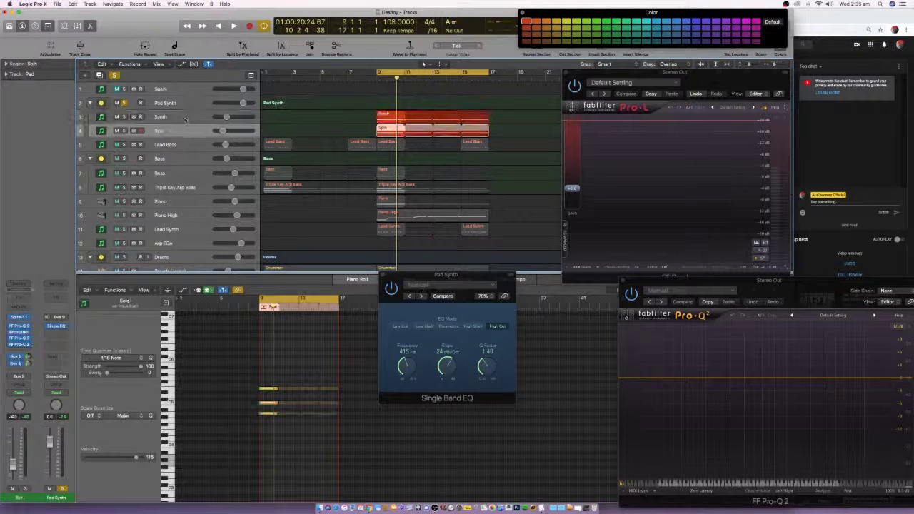
left_click(189, 104)
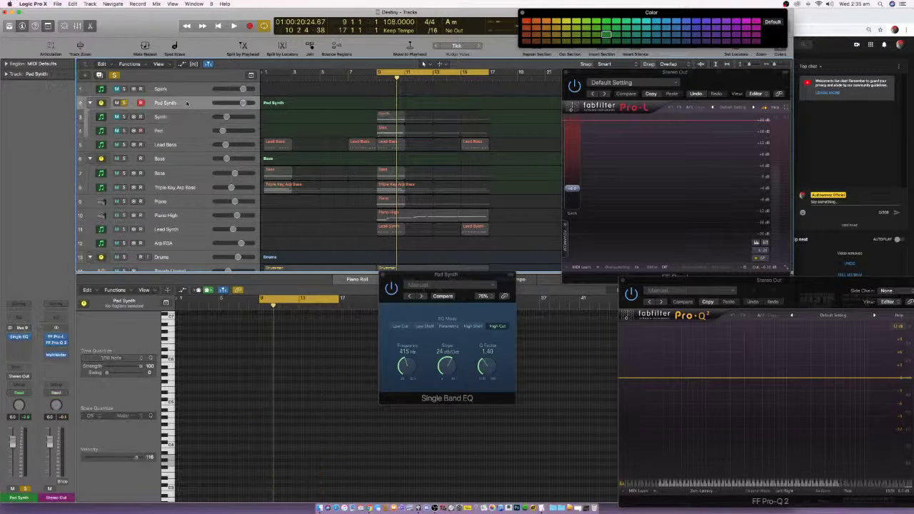
left_click(174, 118)
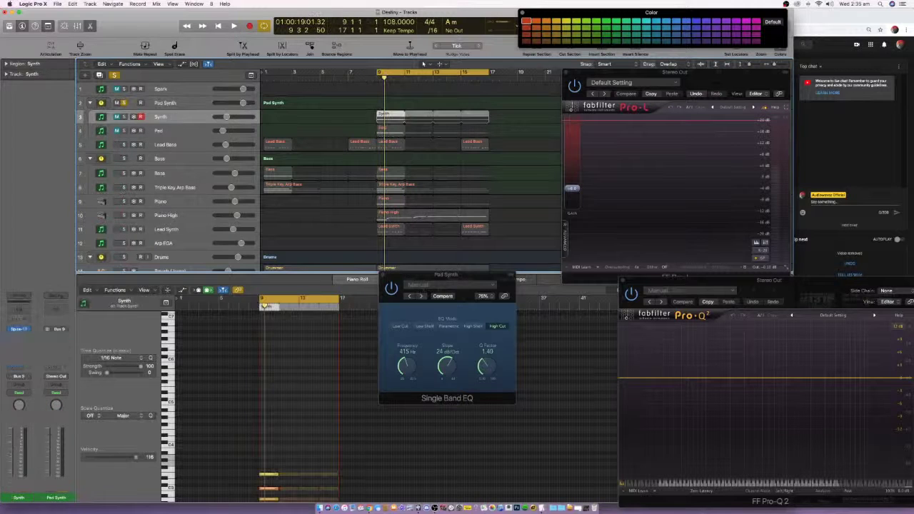
key("Down")
key("Down")
left_click(179, 118)
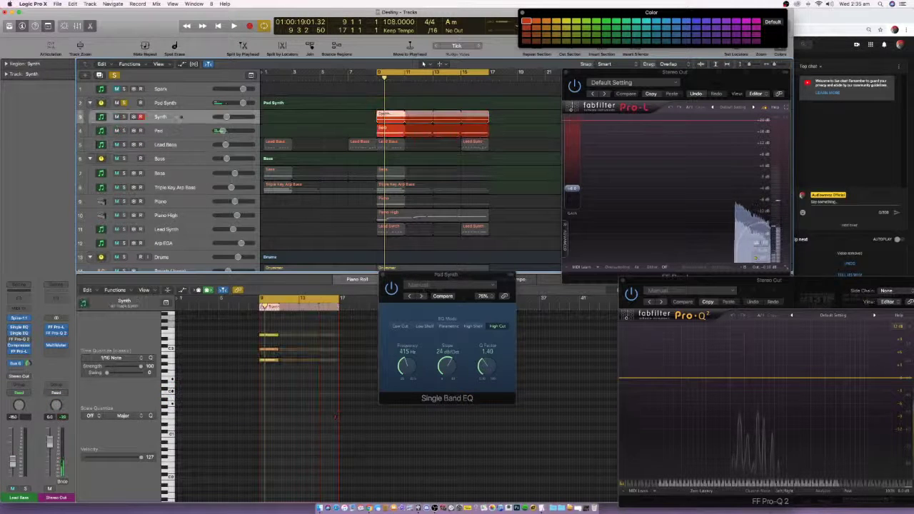
- Select the Synth and Pad tracks together, show the Mixer, and move the Single Band EQ window clear of it
key("Down")
left_click(179, 119, "shift")
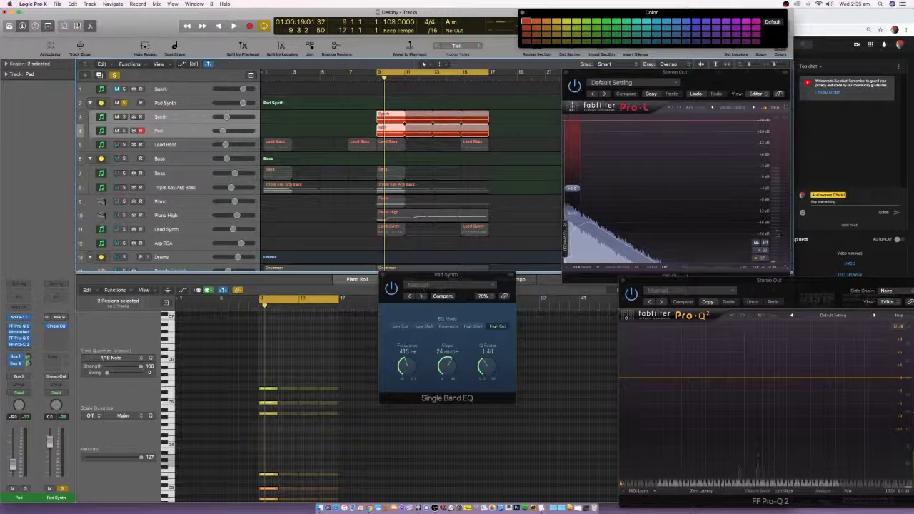
key("x")
left_click_drag(440, 274, 560, 148)
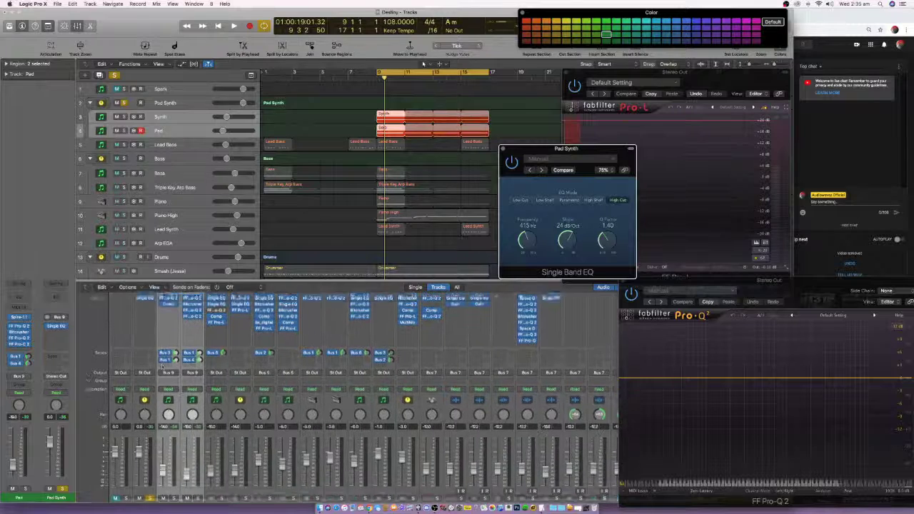
- Reassign the output of the selected Synth and Pad channels to Bus 9 → Pad Synth
scroll(163, 358, "down", 2)
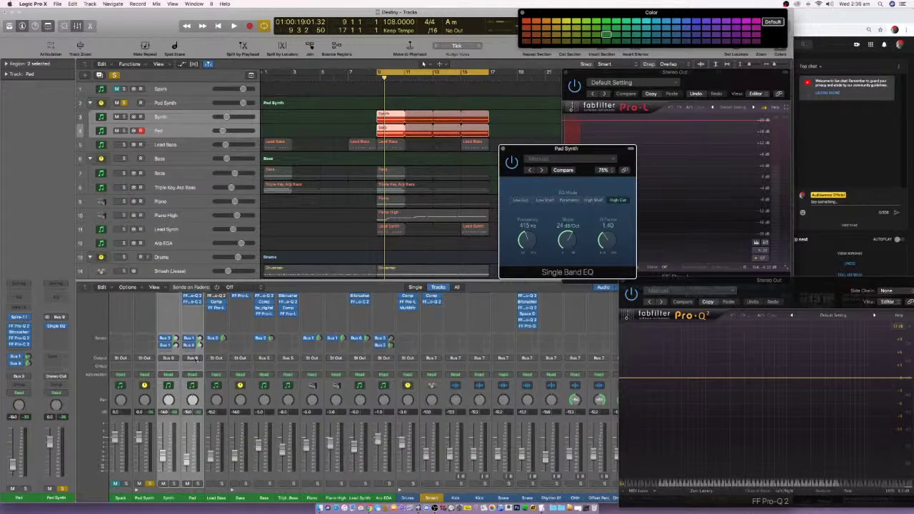
left_click(193, 358)
mouse_move(205, 381)
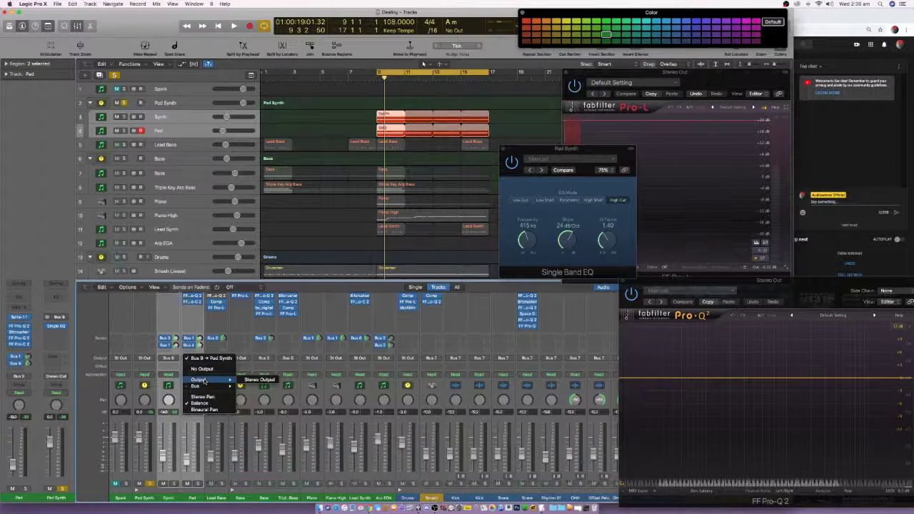
mouse_move(269, 302)
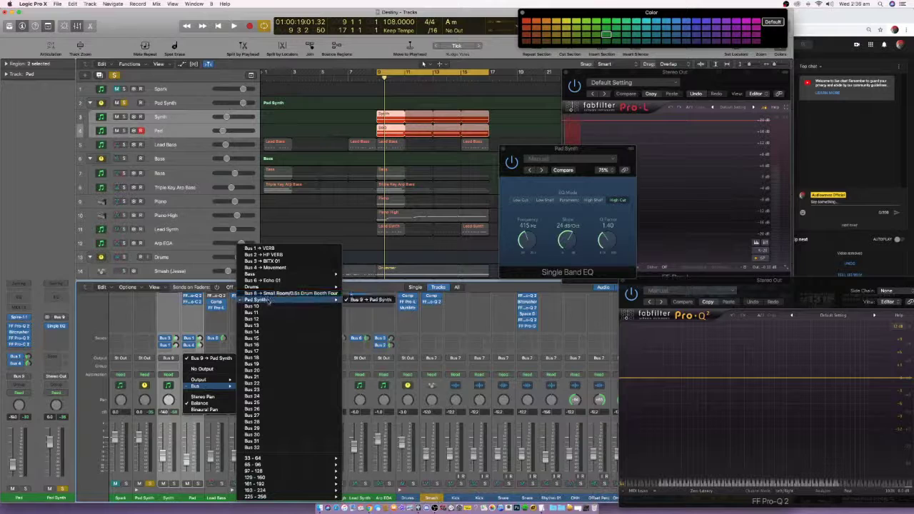
left_click(369, 300)
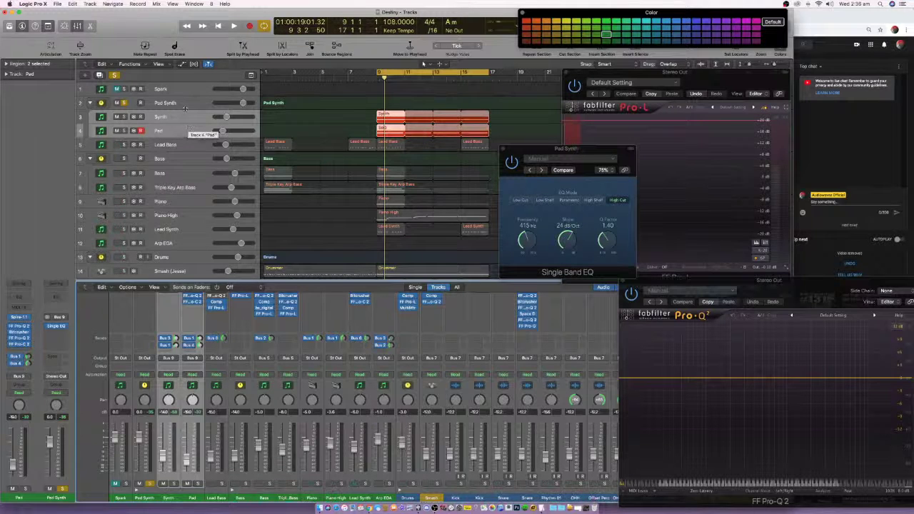
- Compare the channel strips of the Pad Synth, Synth and Pad tracks to check their routing
left_click(188, 102)
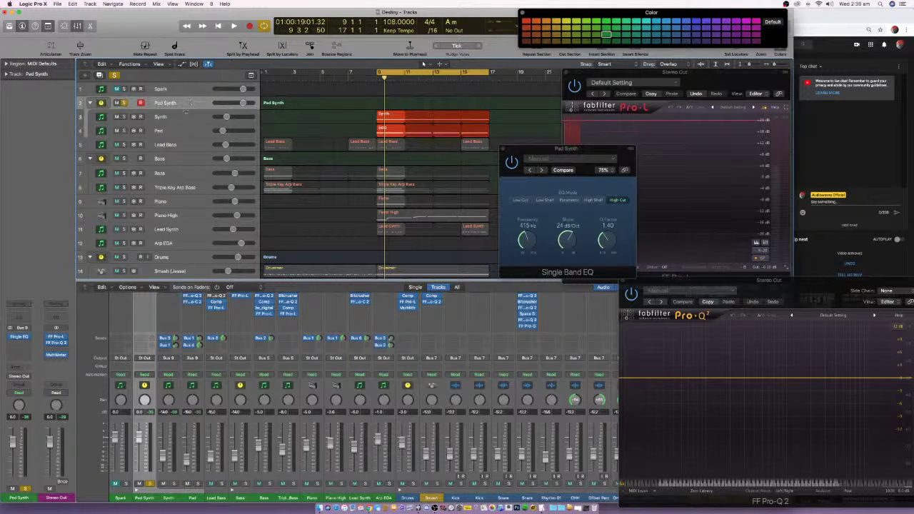
left_click(187, 117)
left_click(178, 129)
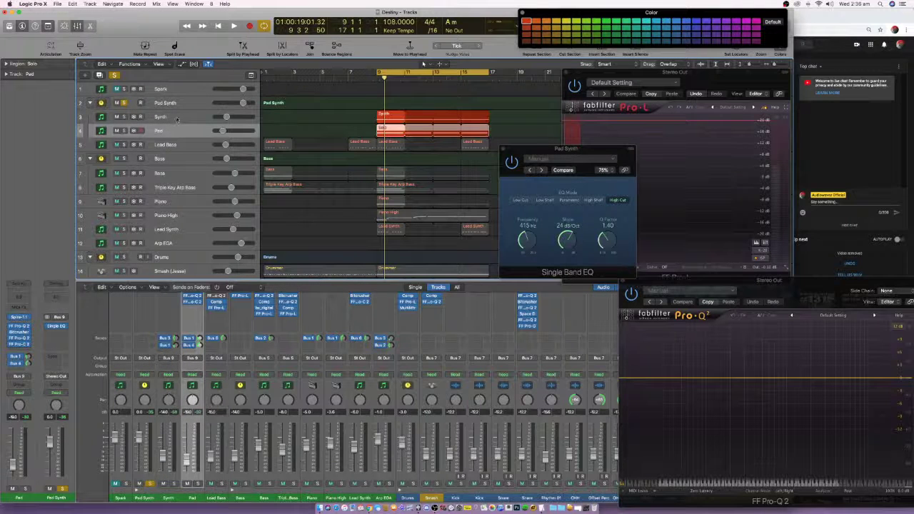
left_click(177, 118)
left_click(177, 131)
- Lower the high-cut frequency of the Pad Synth stack's Single Band EQ to 350 Hz and play the section
left_click(178, 103)
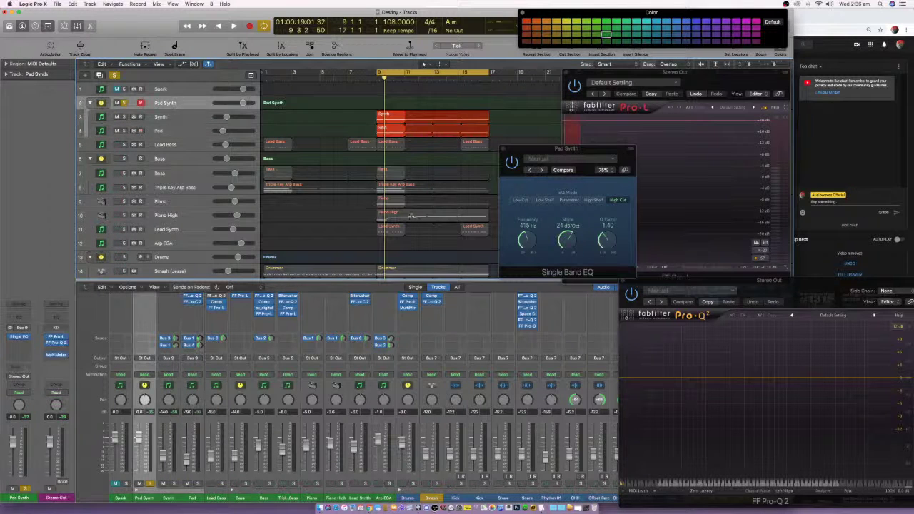
mouse_move(521, 251)
left_mouse_down()
mouse_move(523, 233)
mouse_move(532, 288)
mouse_move(526, 197)
mouse_move(522, 245)
left_mouse_up()
key("space")
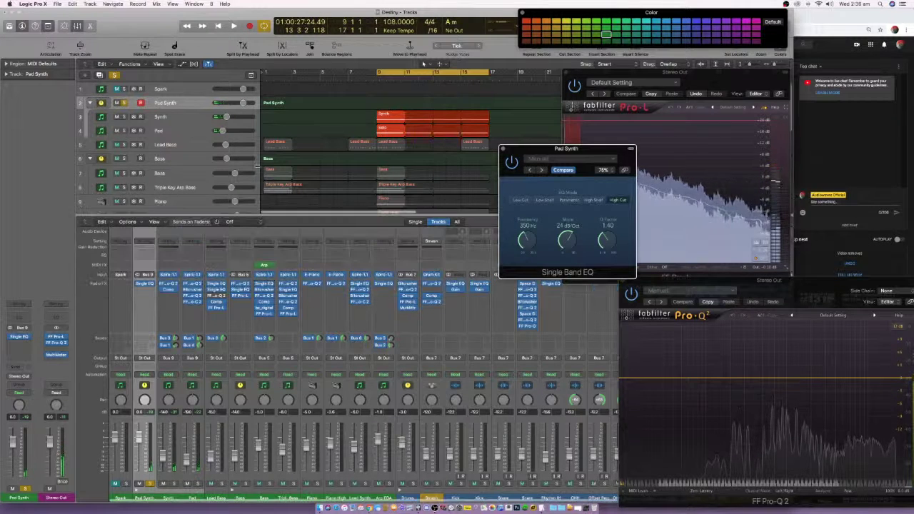
- Select the Synth and Pad channels together, set their output to No Output and play the section to test the routing
left_click(179, 389)
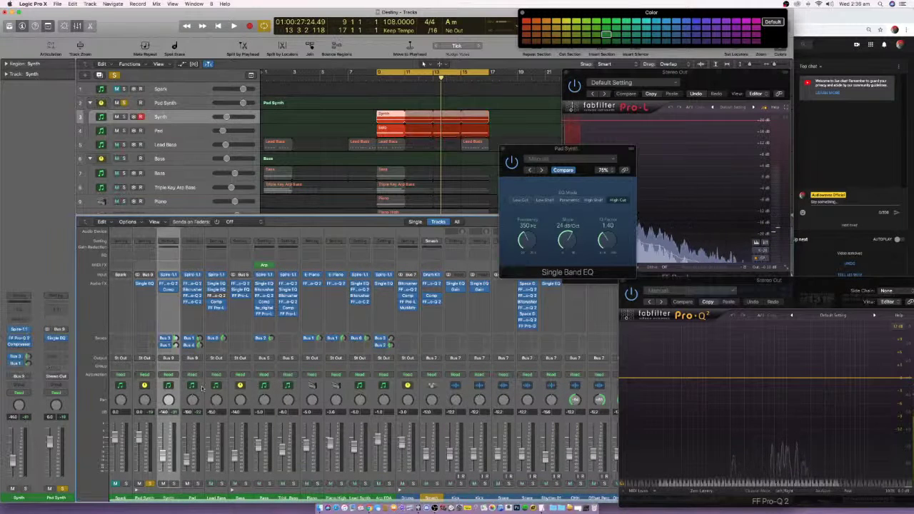
left_click(202, 390)
left_click(192, 358)
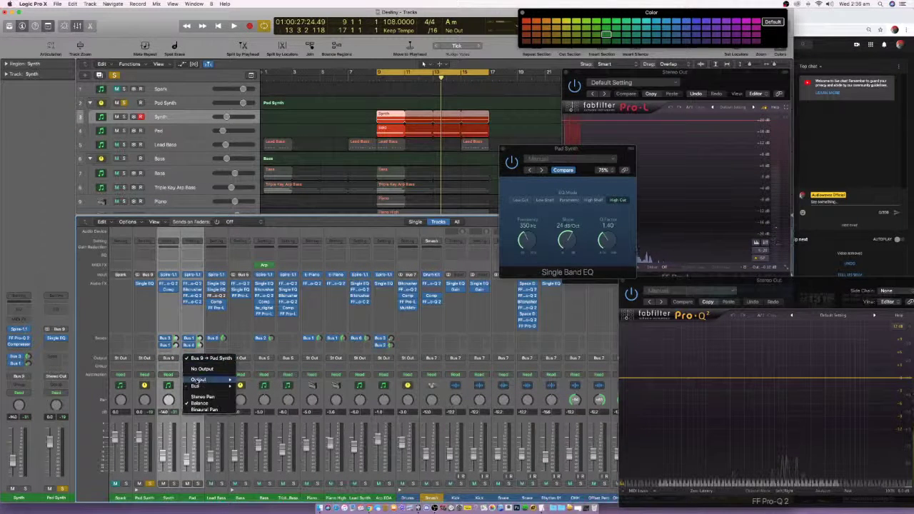
key("Escape")
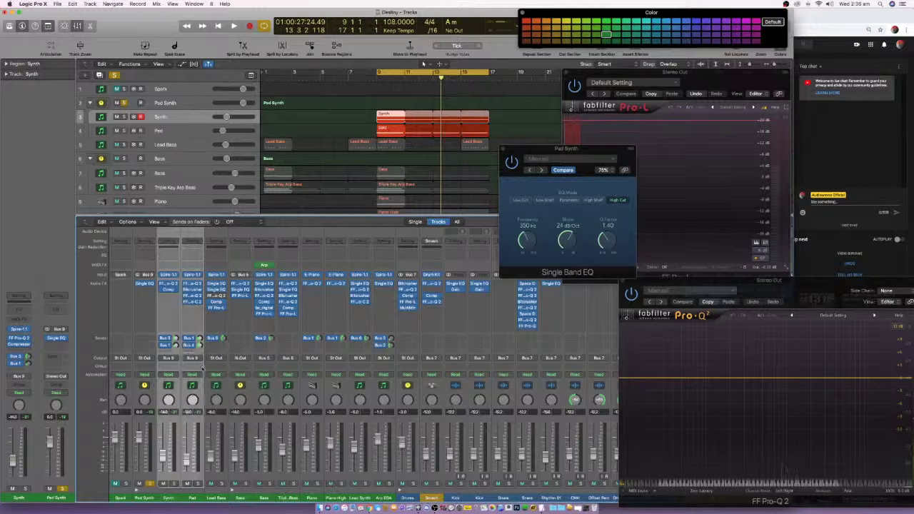
key("space")
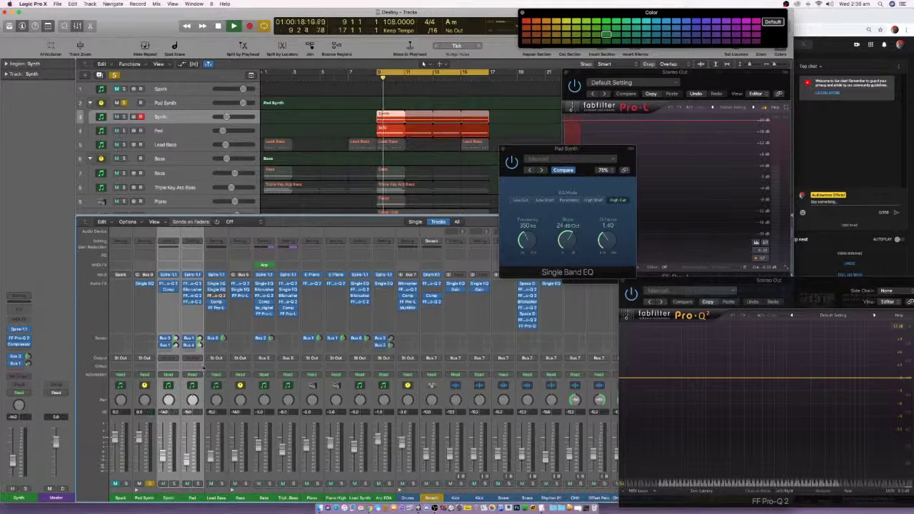
- Route the selected Synth and Pad channels to Stereo Output and briefly play the section
left_click(193, 358)
mouse_move(199, 369)
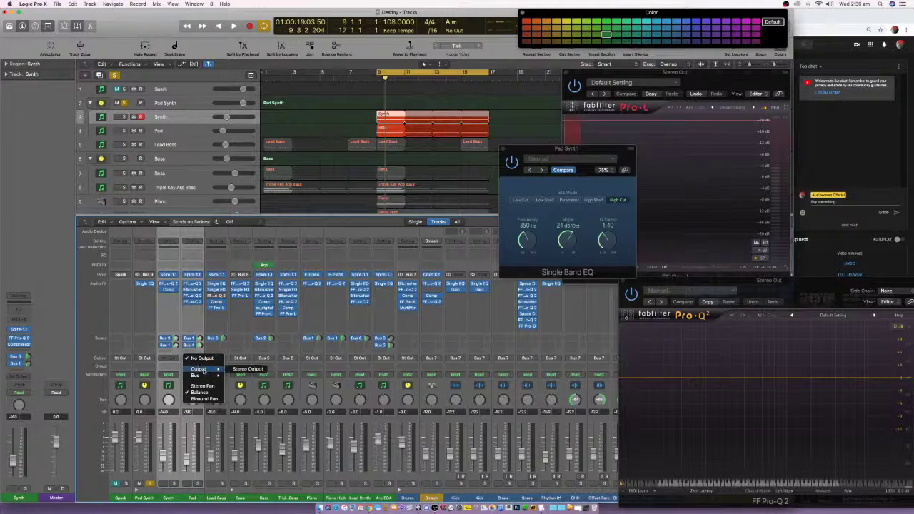
left_click(247, 369)
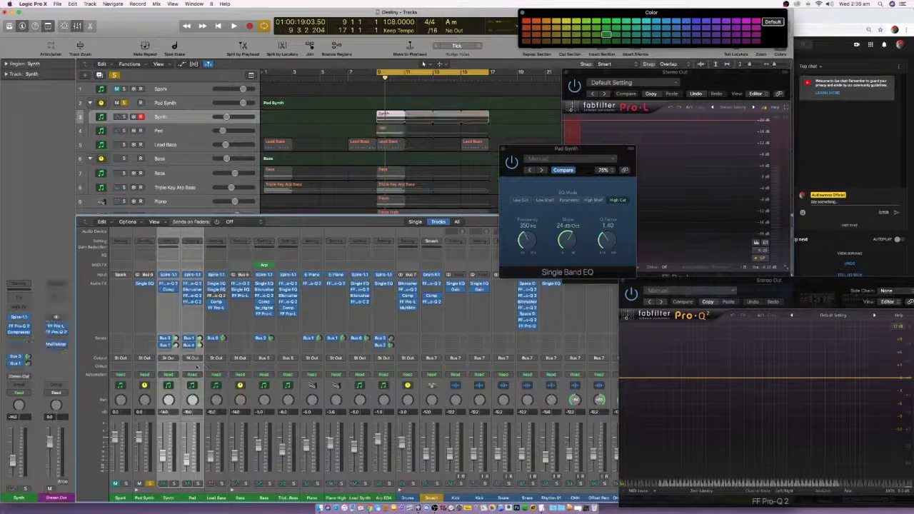
key("space")
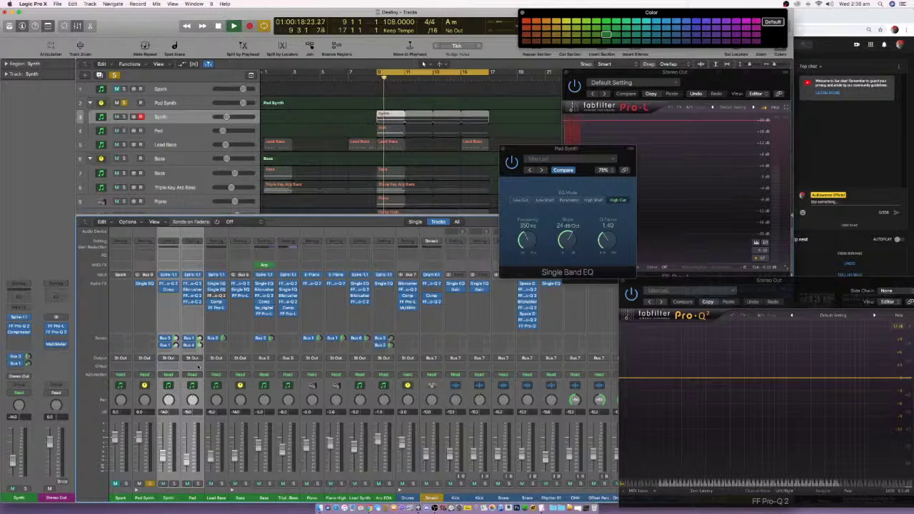
key("space")
- Route the selected Synth and Pad channels back to Bus 9 → Pad Synth and play the section
left_click(198, 361)
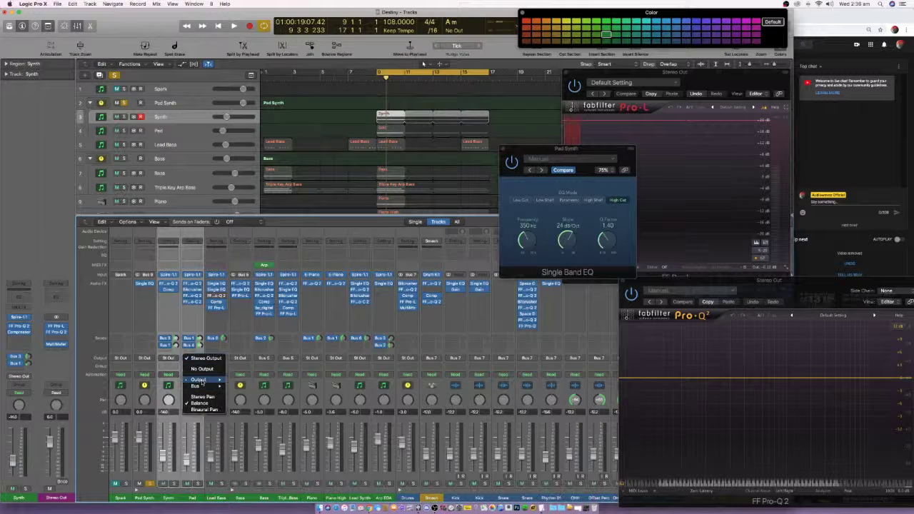
mouse_move(197, 386)
mouse_move(316, 301)
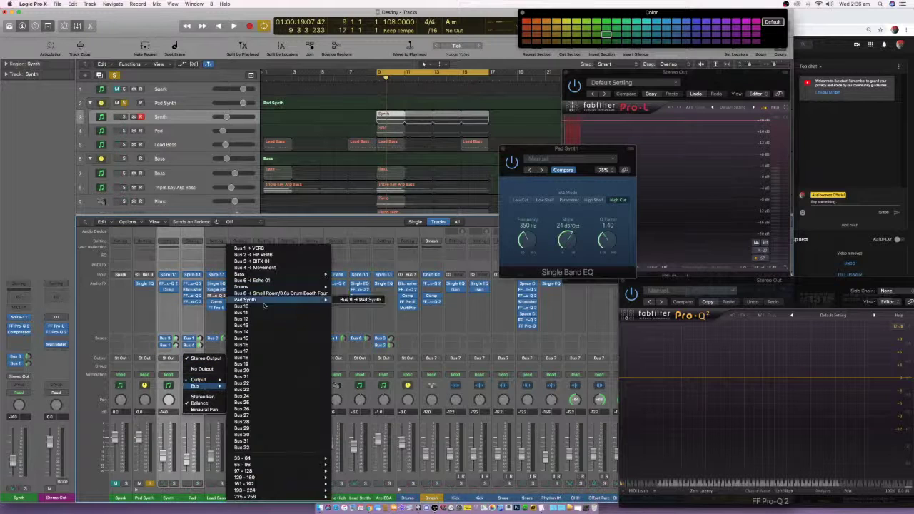
left_click(356, 301)
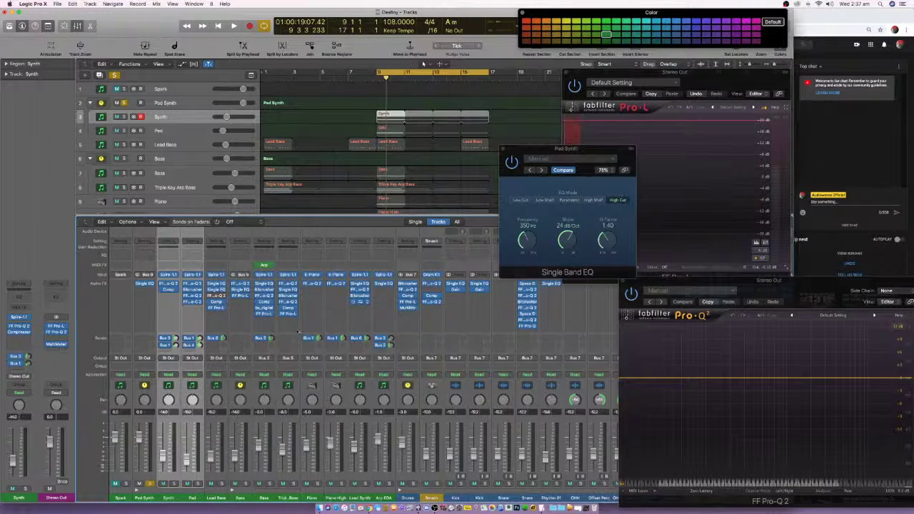
key("space")
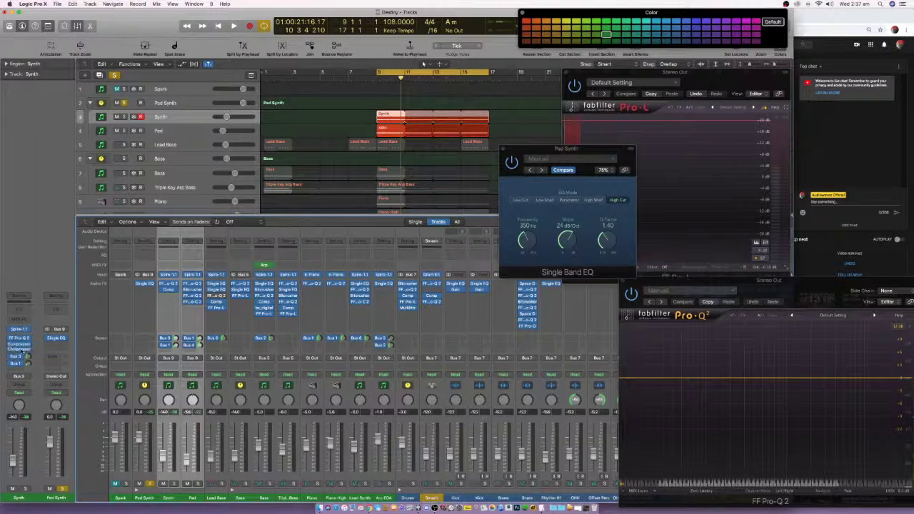
- Move the Synth channel's Compressor down to free an insert slot below FF Pro-Q 2
left_click_drag(21, 349, 22, 351)
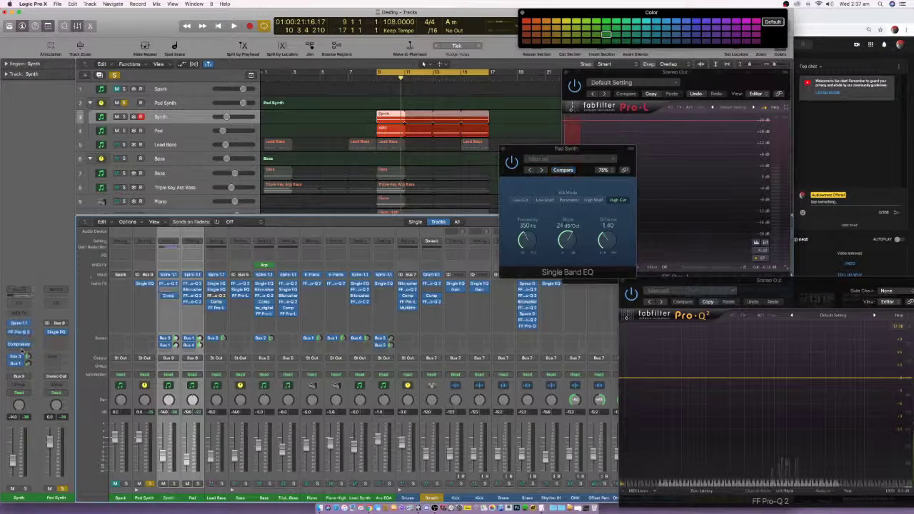
left_click(24, 337)
left_click(29, 284)
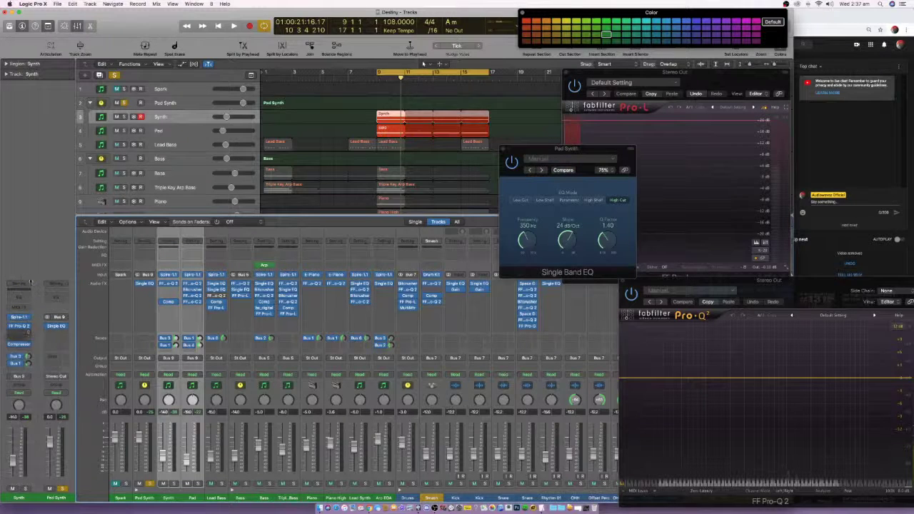
left_click(26, 333)
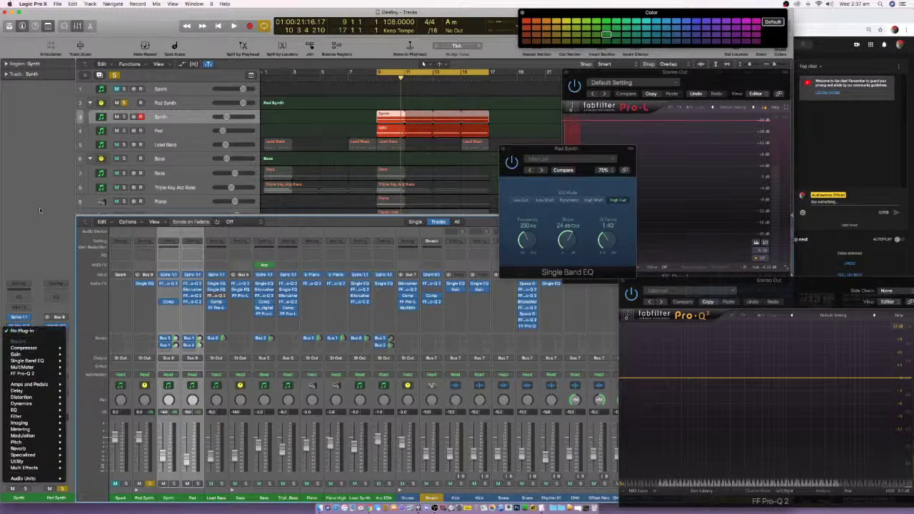
left_click(41, 210)
- Close the Pad Synth stack's Single Band EQ and move the plug-in into the Synth channel's free insert slot, then play
left_click(193, 102)
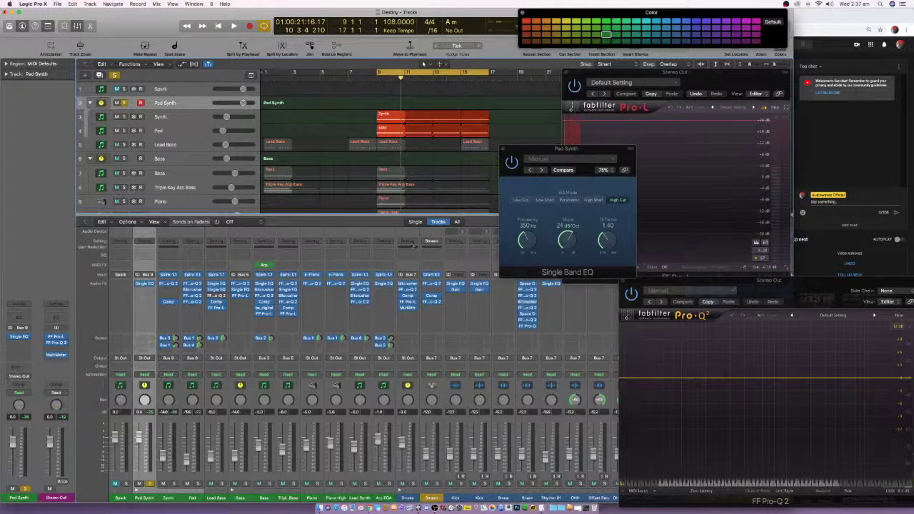
left_click(502, 150)
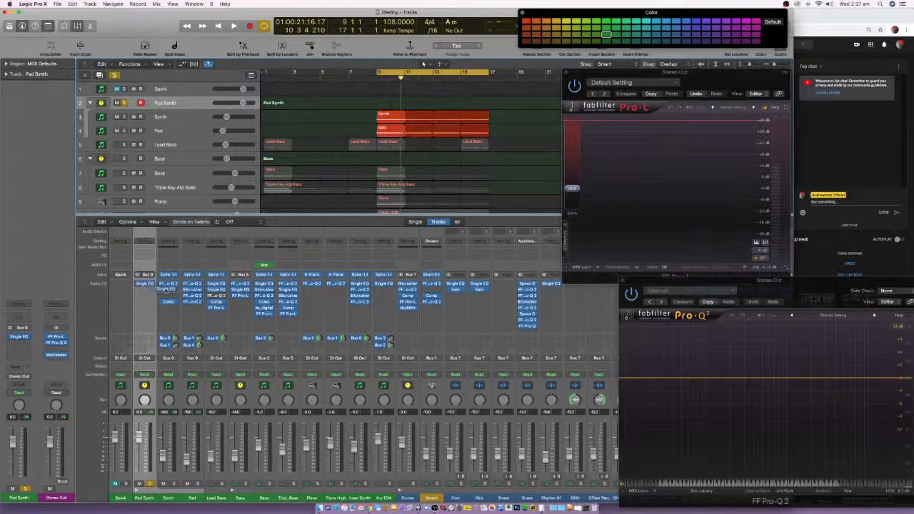
key("space")
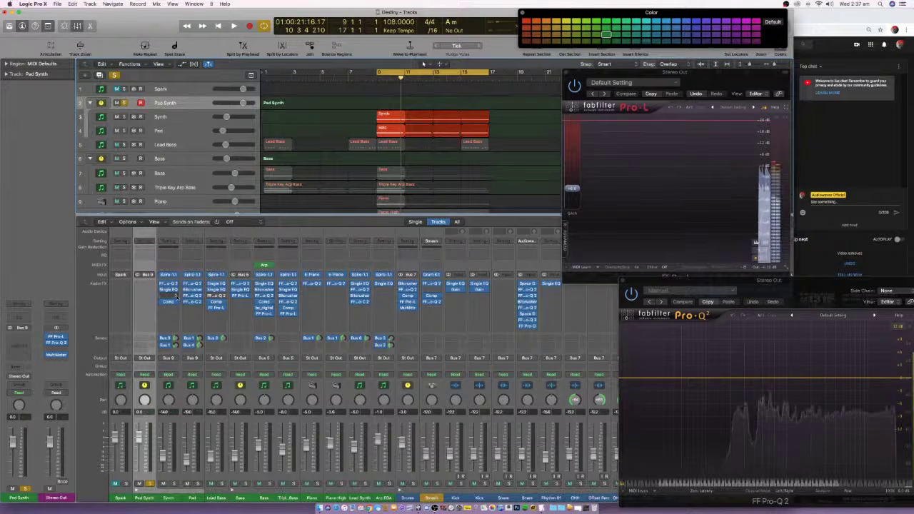
- Mute the Pad track and lower the Synth's Single Band EQ high-cut frequency to about 91 Hz during playback
left_click(117, 131)
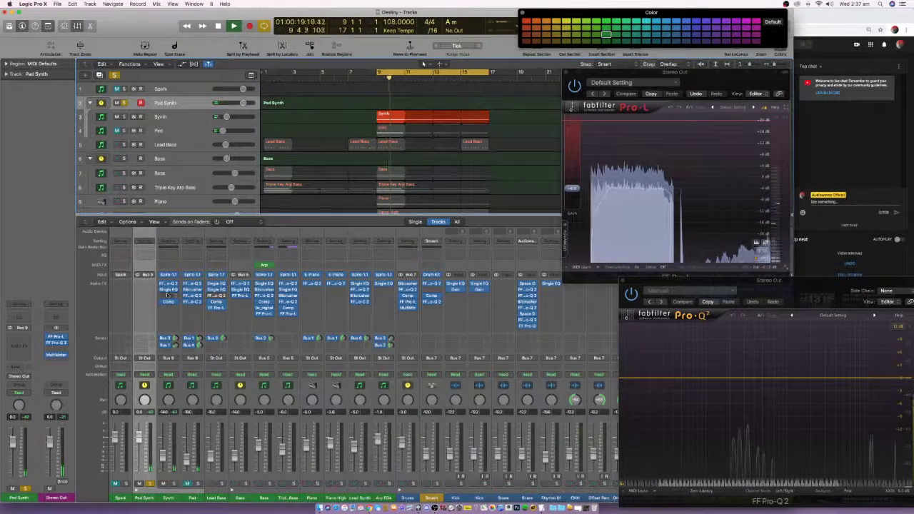
left_click(168, 289)
left_click(168, 289)
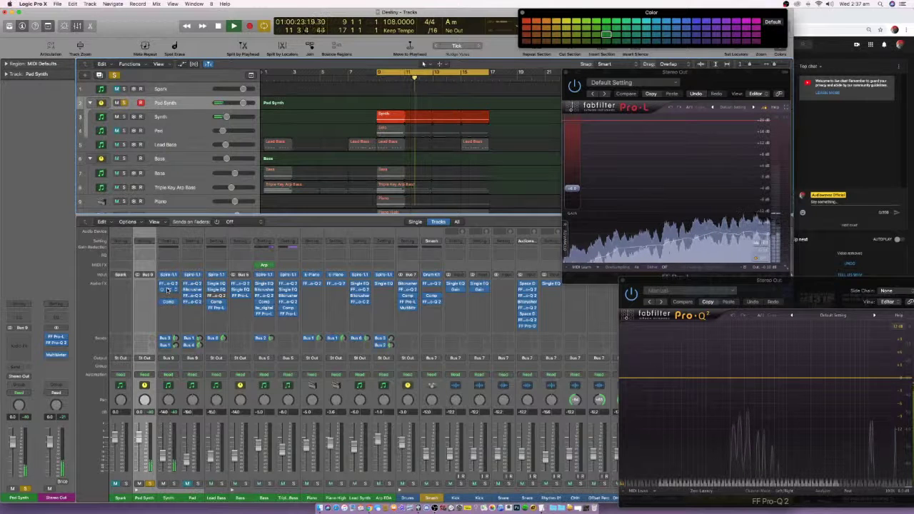
left_click(169, 289)
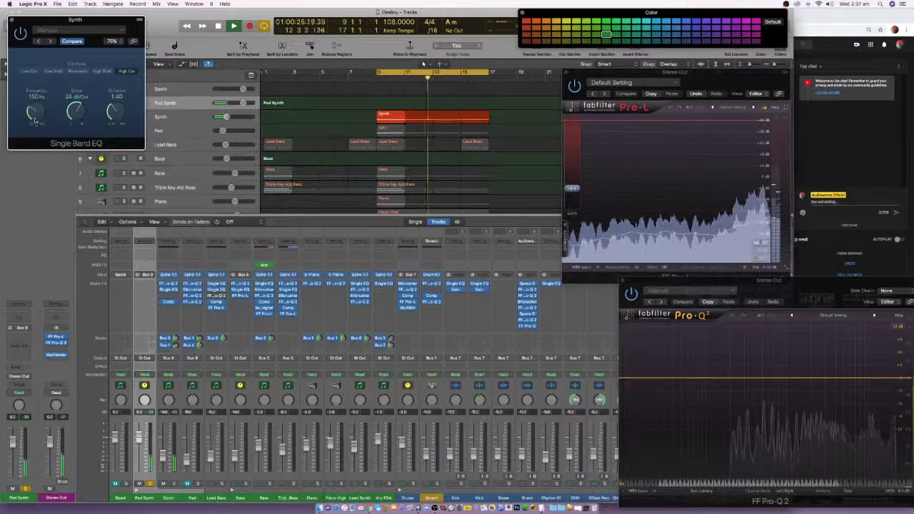
left_click_drag(34, 85, 34, 121)
left_click_drag(34, 85, 34, 122)
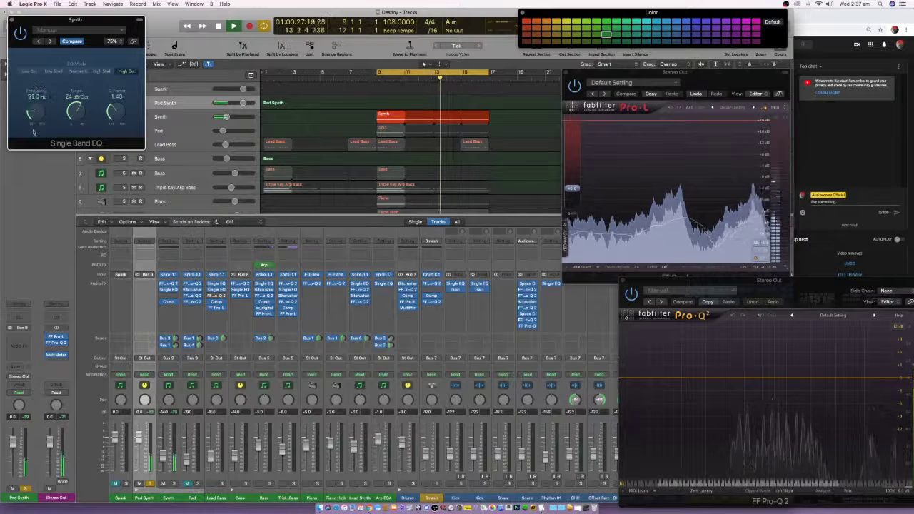
left_click(12, 21)
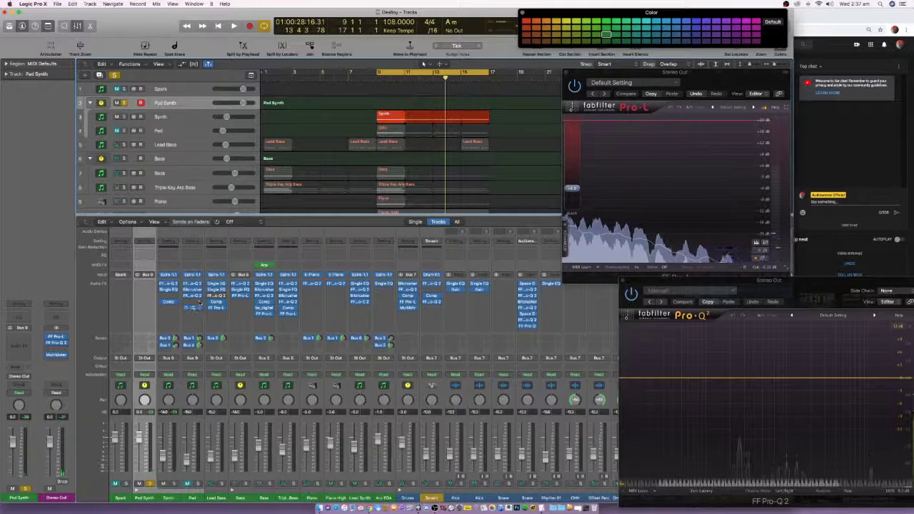
- Insert a Single Band EQ before FF Pro-C 2 on the Pad channel, set to High Cut at about 670 Hz, and play
left_click(200, 302)
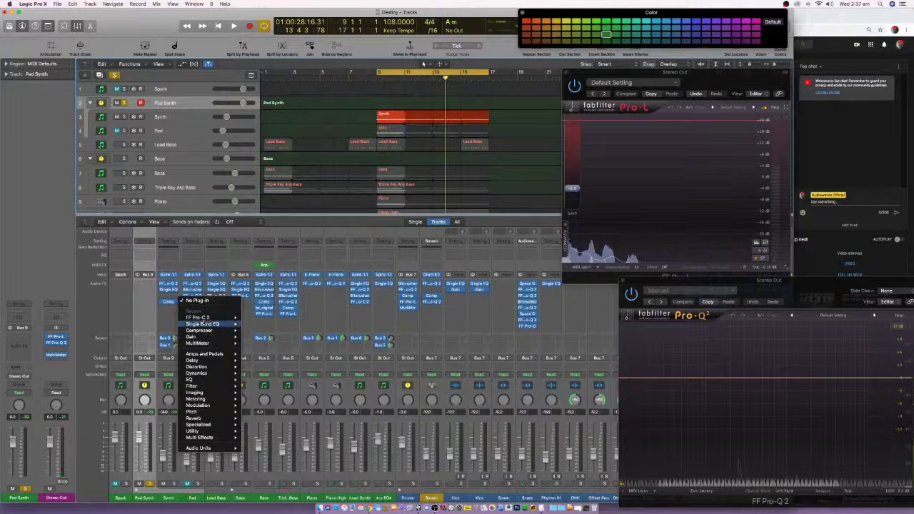
mouse_move(210, 324)
left_click(255, 324)
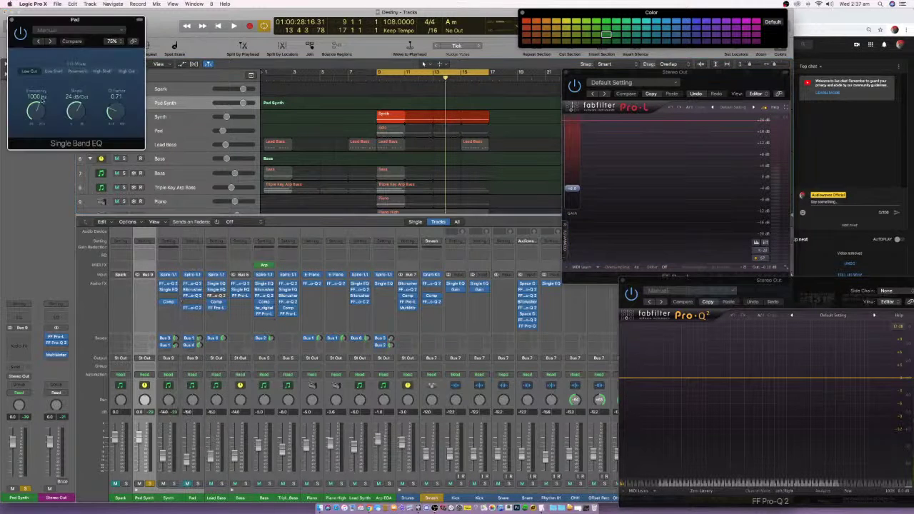
left_click_drag(42, 100, 34, 109)
key("space")
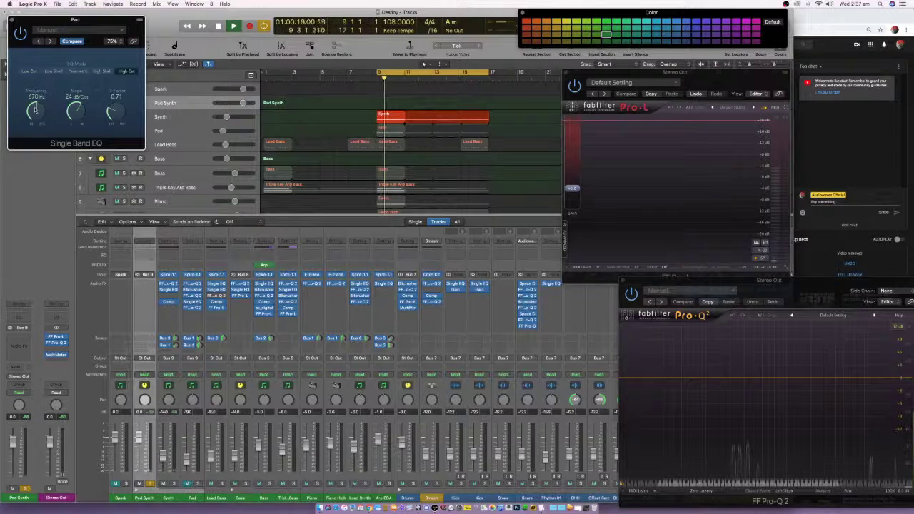
- Adjust the Pad's high-cut frequency by ear, then unmute the Pad and unsolo the Pad Synth stack to hear the full mix
left_click_drag(75, 20, 280, 121)
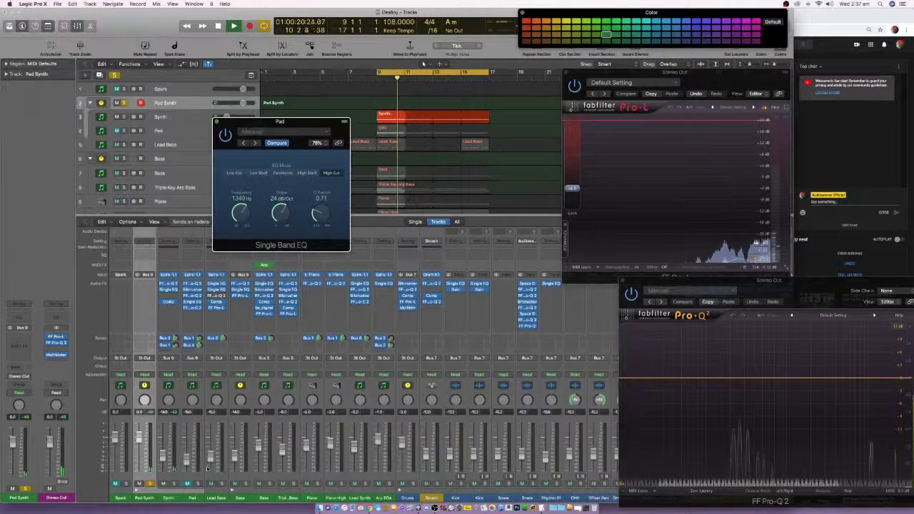
mouse_move(239, 211)
left_mouse_down()
mouse_move(243, 246)
mouse_move(242, 209)
left_mouse_up()
key("s")
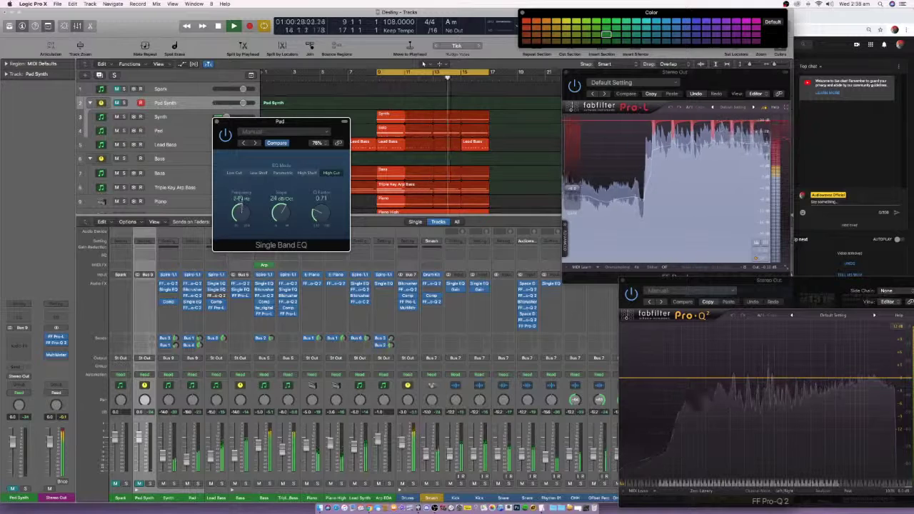
- Set the Synth's Single Band EQ to 20000 Hz with a Q factor of 1.50 and raise the Pad's high-cut to 2750 Hz
left_click(168, 291)
left_click_drag(68, 20, 431, 156)
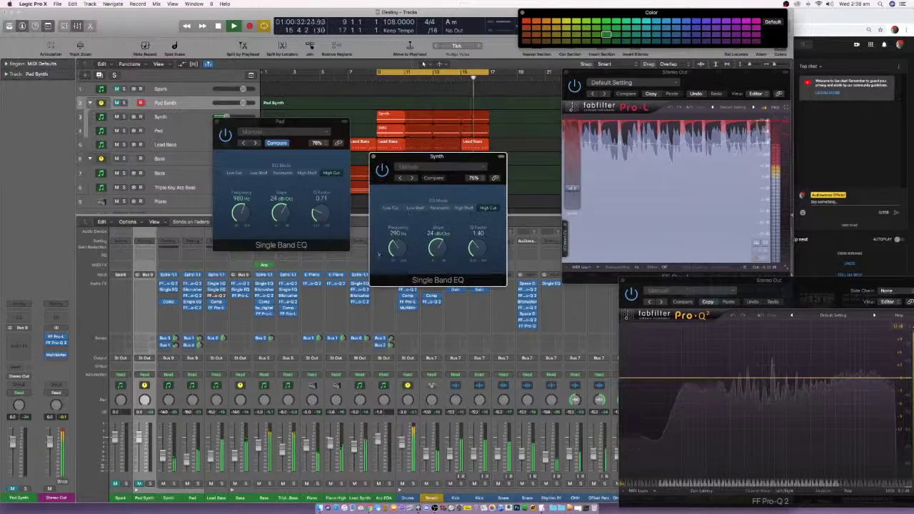
left_click_drag(398, 233, 386, 194)
left_click_drag(241, 214, 240, 211)
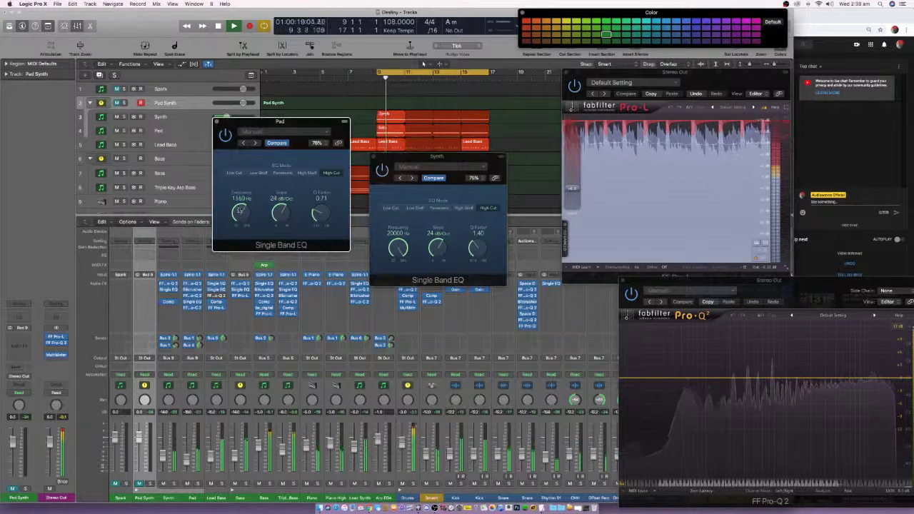
left_click_drag(475, 248, 477, 243)
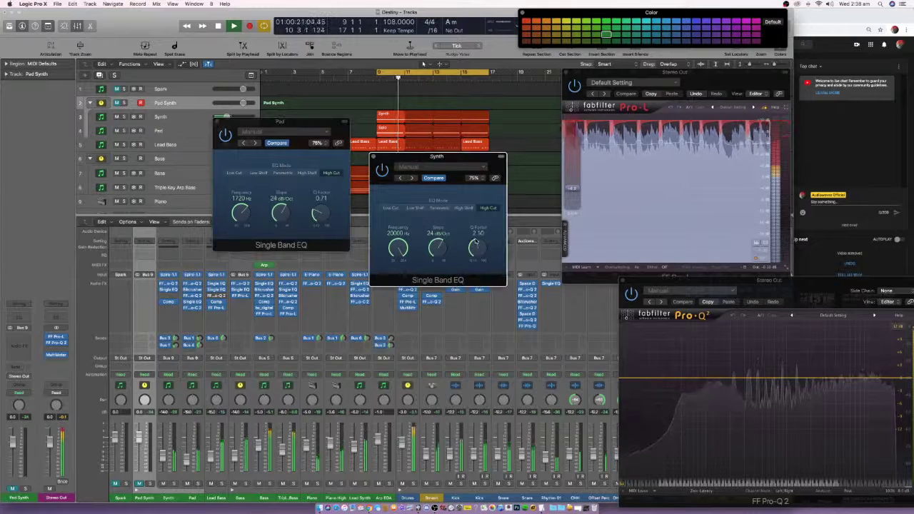
left_click_drag(240, 213, 230, 209)
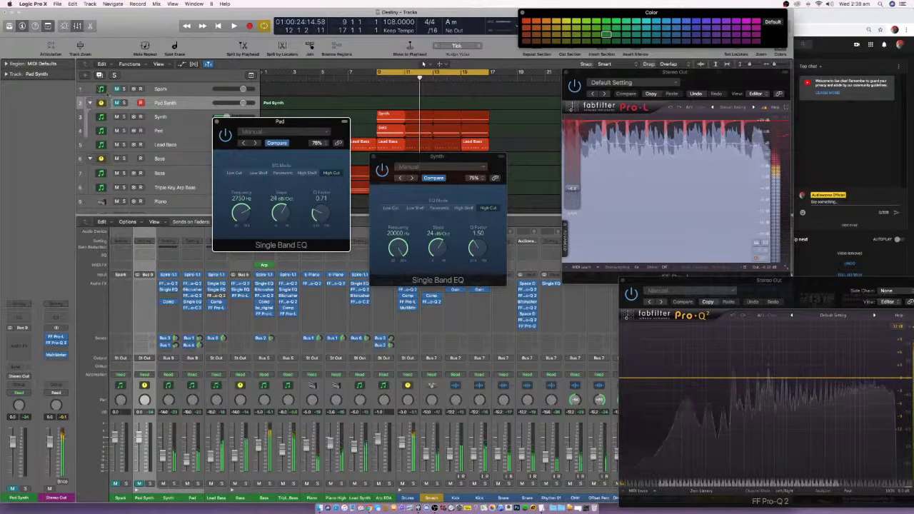
- Audition the Pad's high-cut at 19200 Hz during playback, and return it to 2750 Hz with the Pad Synth stack soloed
key("space")
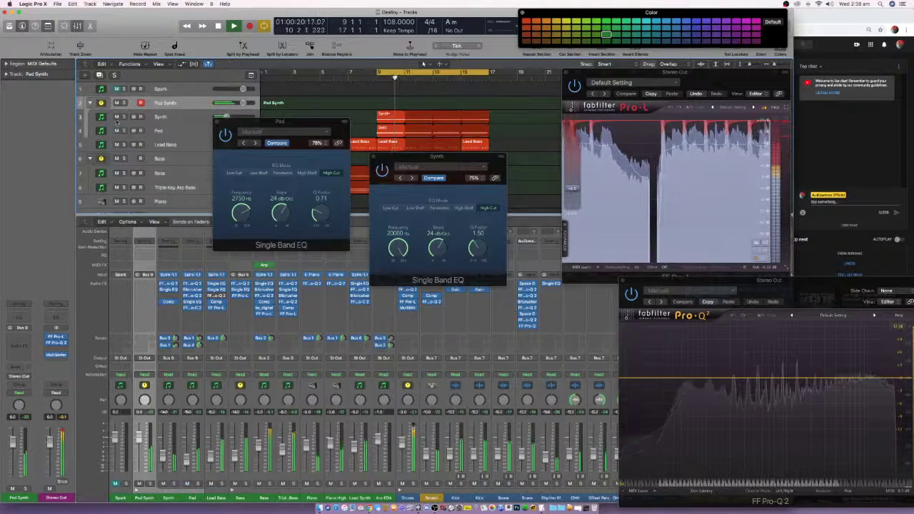
left_click_drag(241, 213, 242, 209)
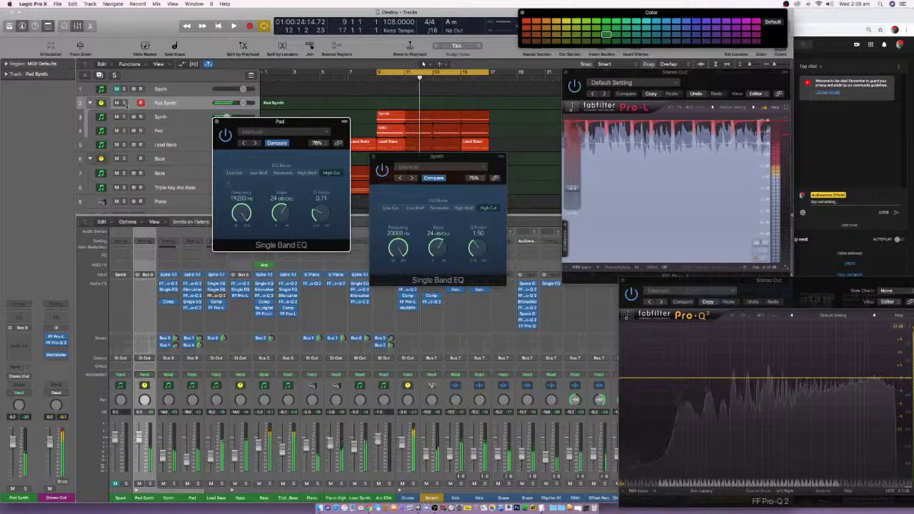
key("space")
mouse_move(241, 213)
left_mouse_down()
mouse_move(241, 232)
mouse_move(237, 224)
left_mouse_up()
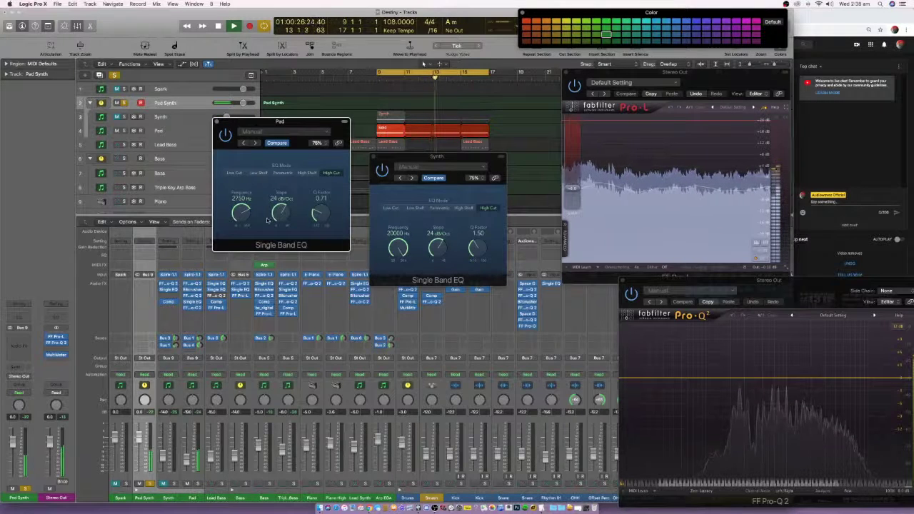
- Lower the Synth's high-cut frequency to about 3200 Hz, stop playback and close both Single Band EQ windows
left_click_drag(400, 247, 399, 272)
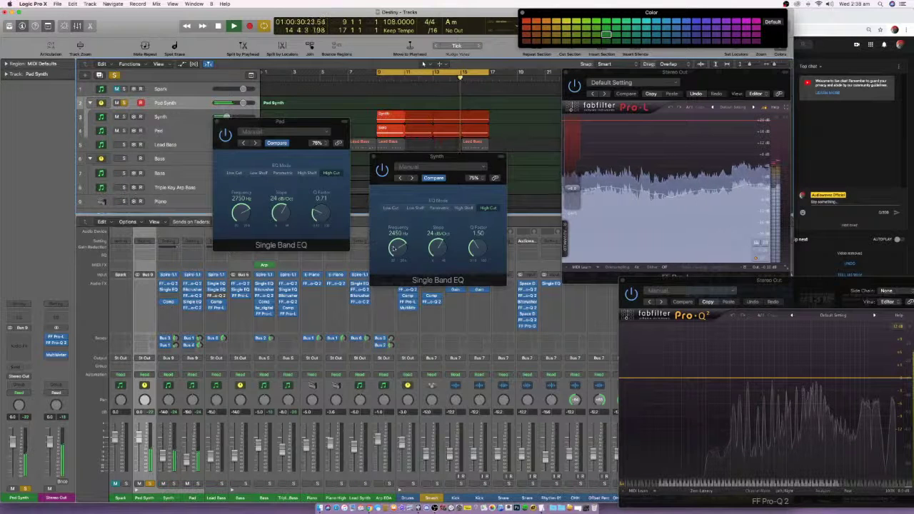
left_click_drag(394, 247, 393, 246)
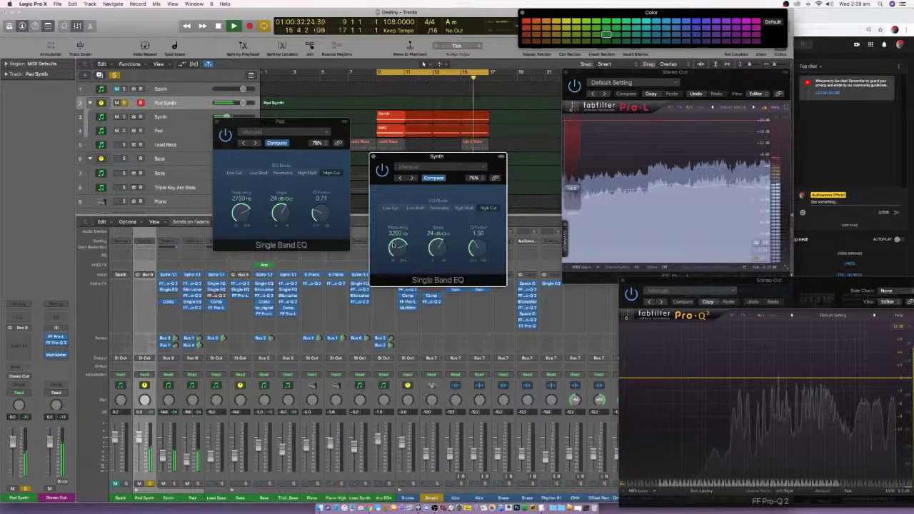
left_click(218, 122)
key("space")
left_click(373, 157)
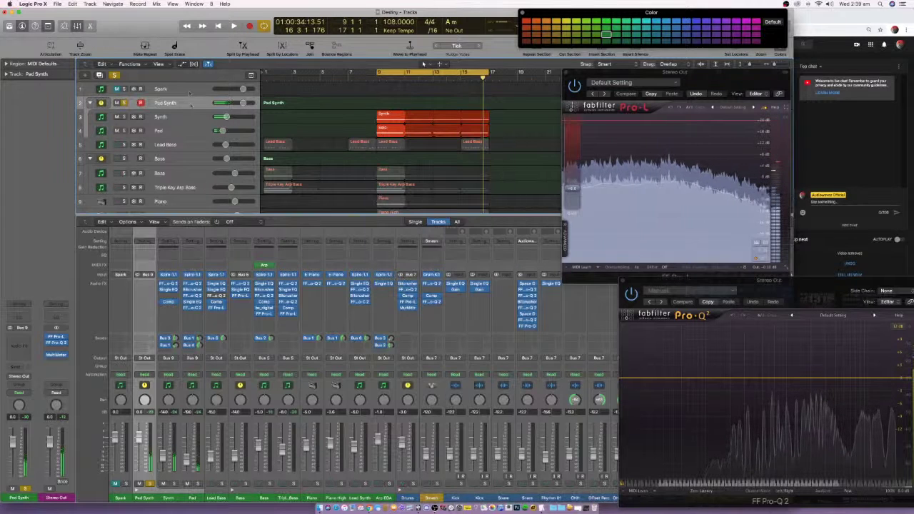
- Insert a stereo Compressor on the Pad Synth stack, move it down to the second insert slot and start playback
left_click(151, 285)
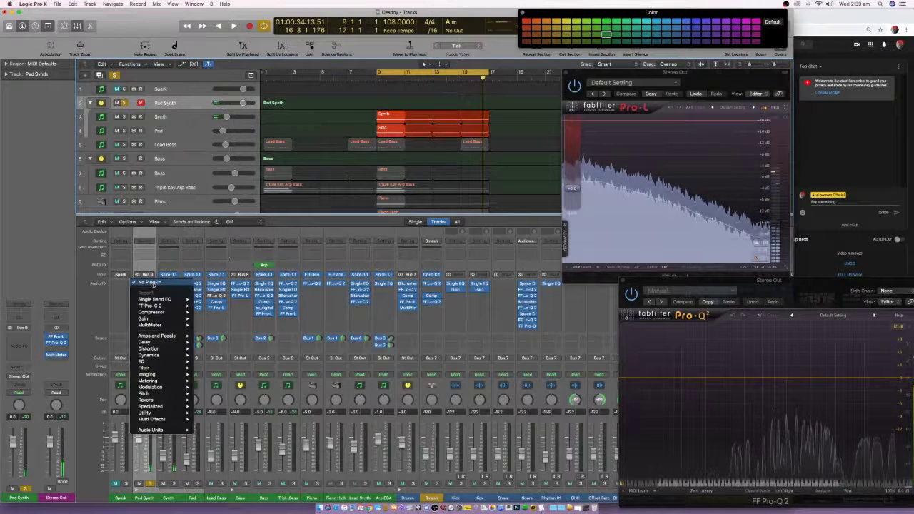
mouse_move(175, 312)
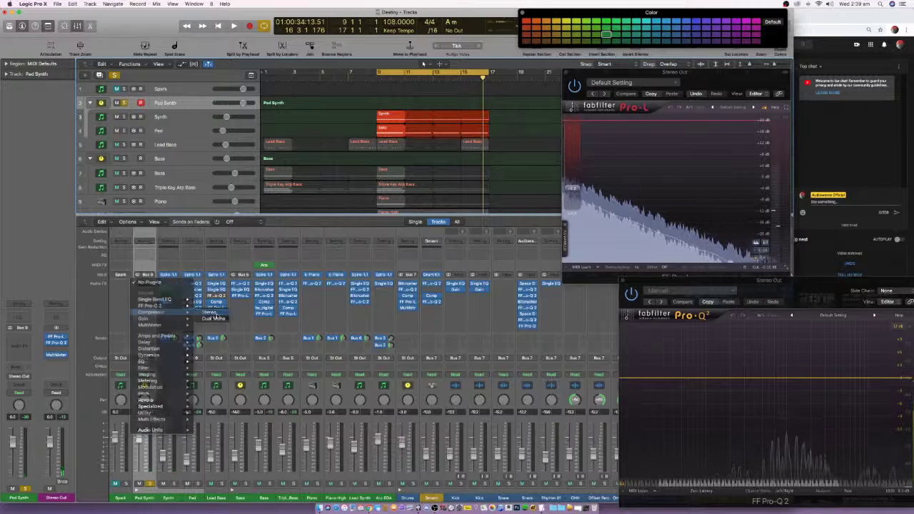
left_click(210, 312)
left_click_drag(134, 20, 418, 108)
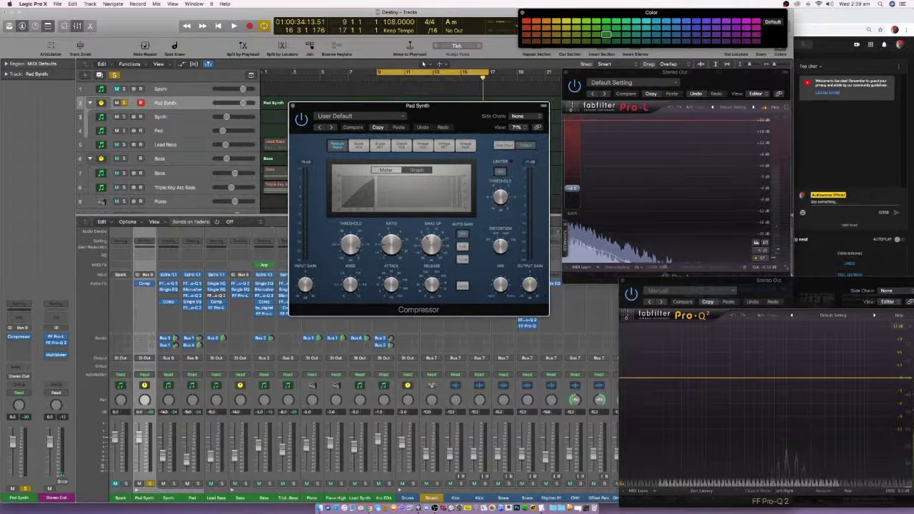
left_click(145, 289)
left_click(144, 289)
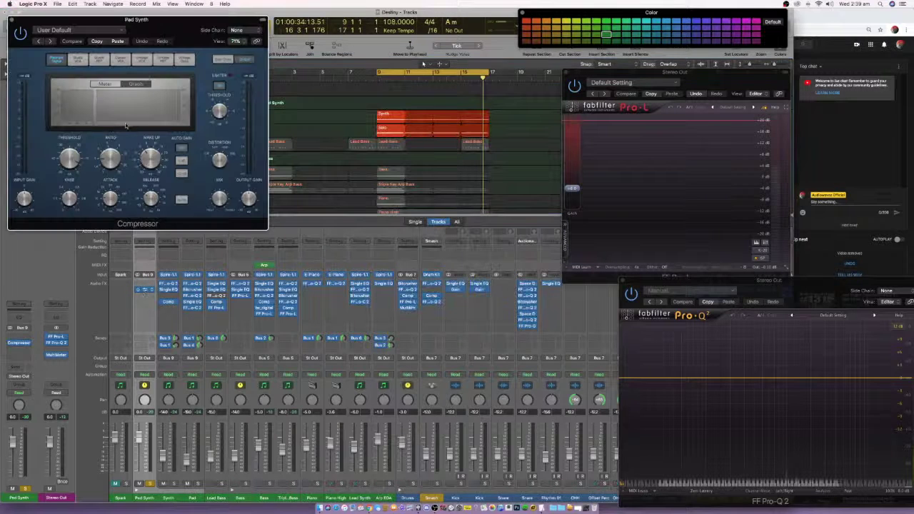
key("space")
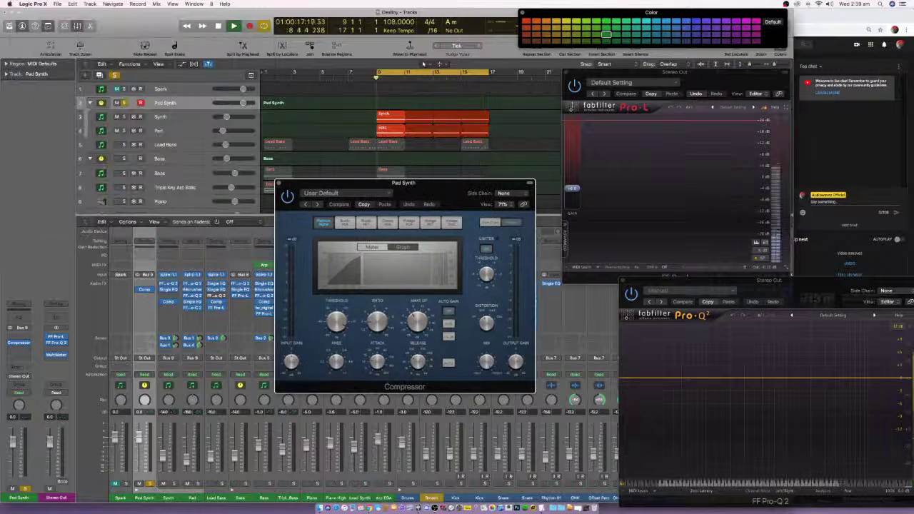
- Insert a stereo Single Band EQ above the Pad Synth stack's Compressor, with High Cut at 1000 Hz and a Q factor of 1.50
left_click(150, 283)
mouse_move(164, 303)
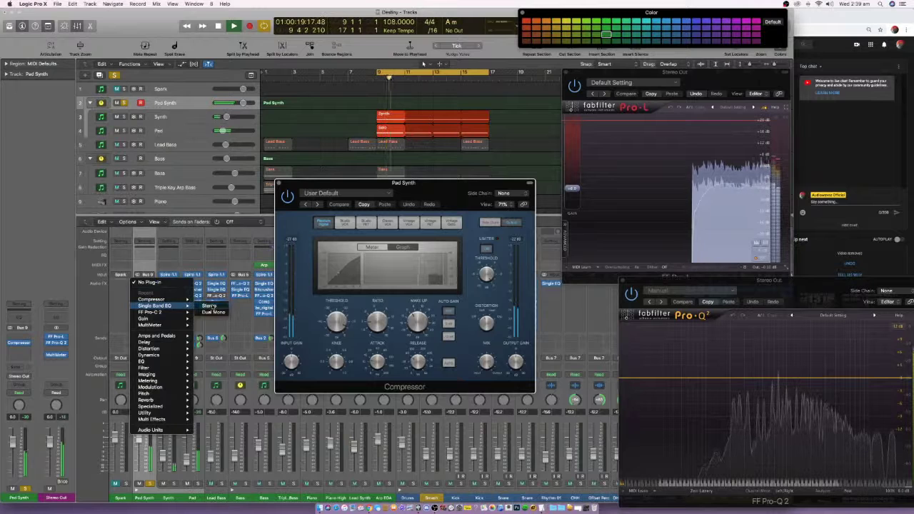
left_click(211, 305)
left_click_drag(75, 19, 421, 62)
left_click_drag(459, 153, 458, 146)
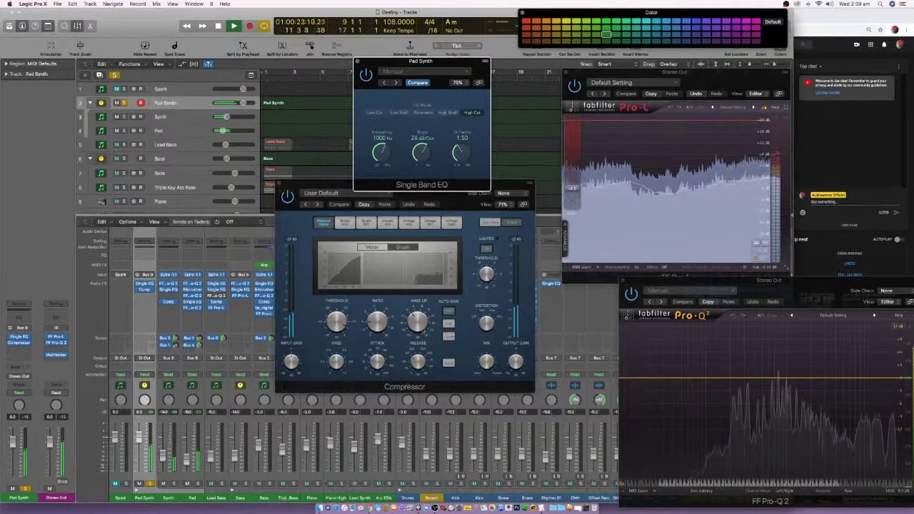
- Adjust the Compressor's auto gain and threshold, and raise the stack EQ's high-cut to 9000 Hz before unsoloing Pad Synth
left_click(449, 336)
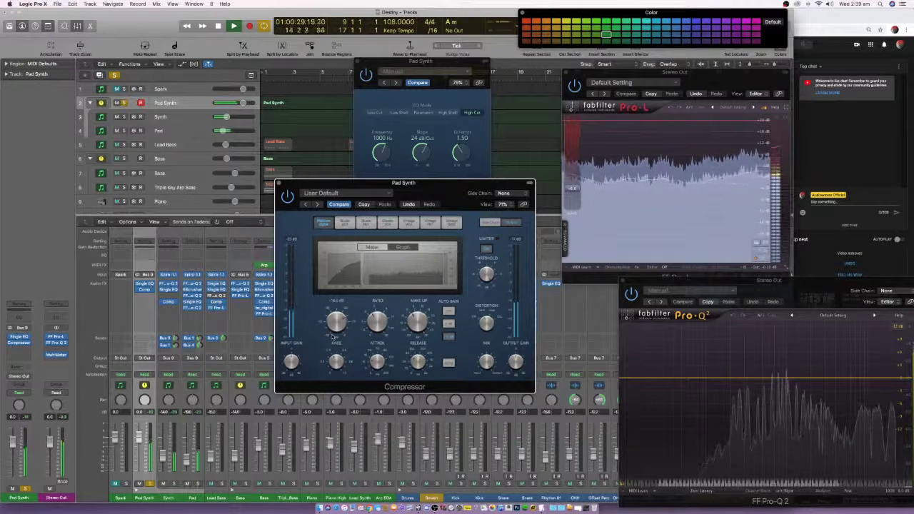
left_click_drag(381, 146, 381, 148)
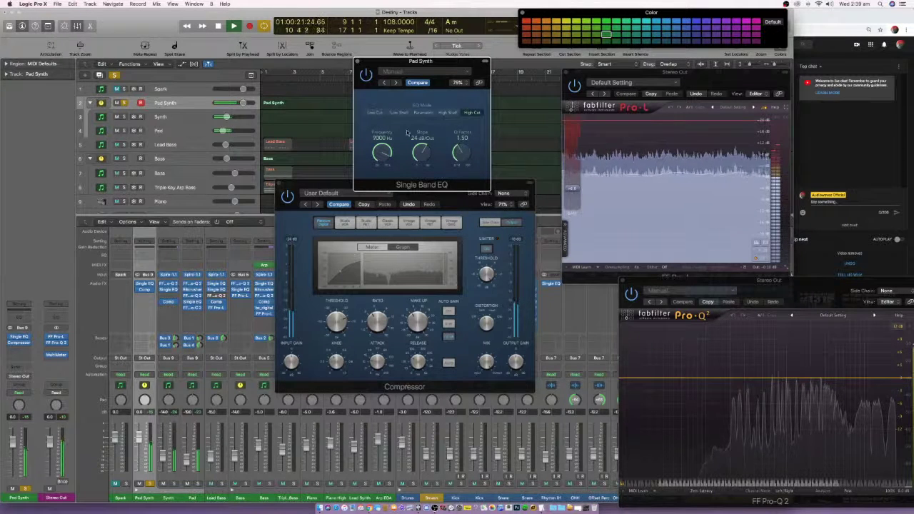
left_click(123, 103)
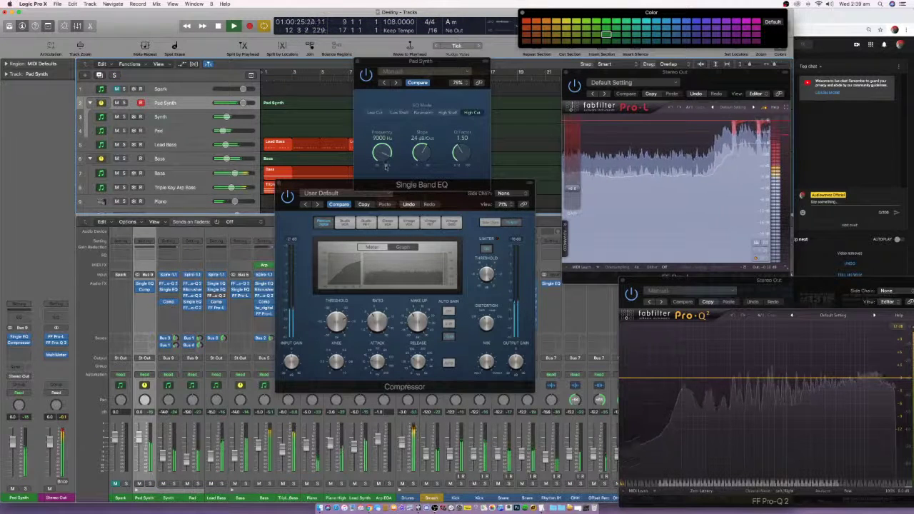
- Close the Compressor, lower the Pad Synth stack's high-cut frequency to 2000 Hz, and close the EQ with playback stopped
left_click(377, 358)
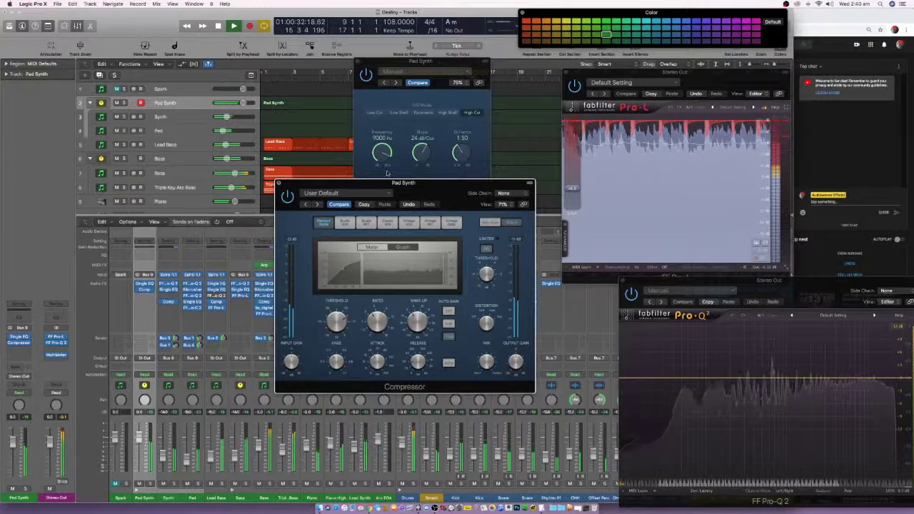
key("super+w")
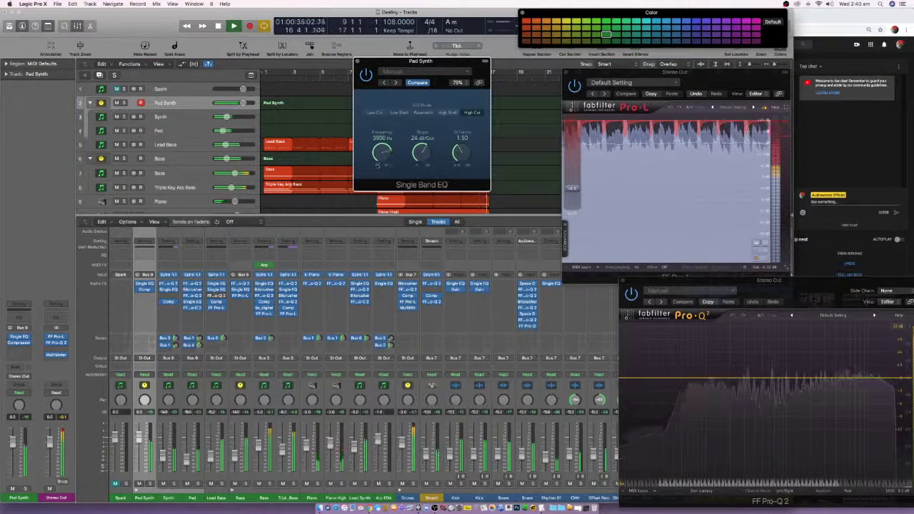
left_click_drag(377, 164, 377, 173)
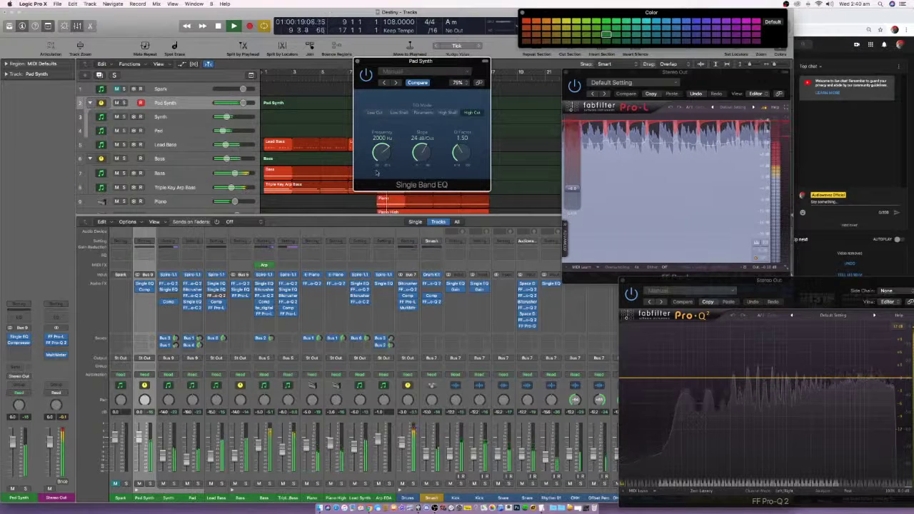
key("space")
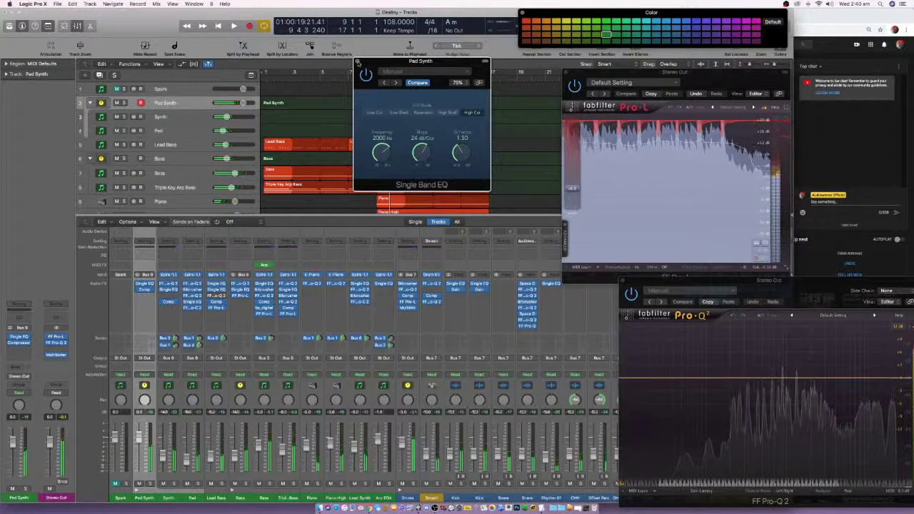
left_click(358, 62)
- Hide the mixer and duplicate the nine green regions at bar 25 so the copies start at bar 33
key("x")
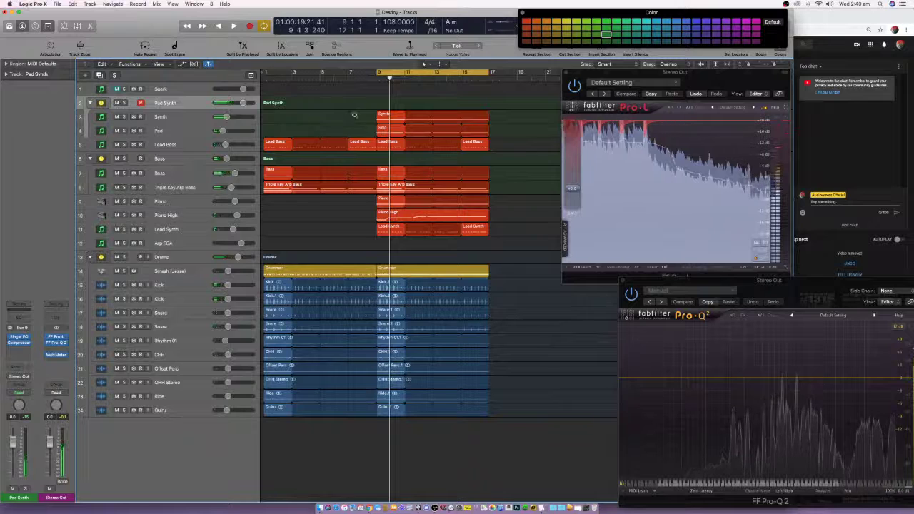
key("z")
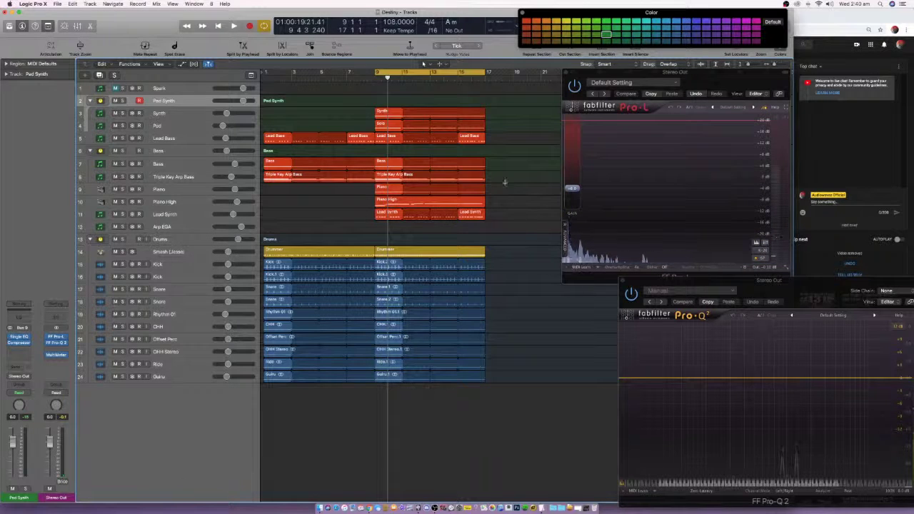
scroll(497, 228, "down", 5)
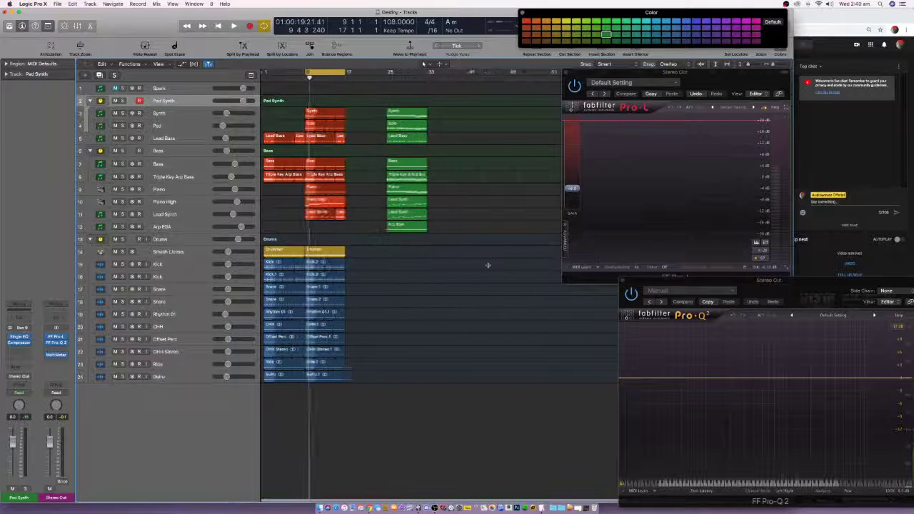
scroll(488, 266, "down", 2)
left_click_drag(385, 246, 279, 399)
left_click_drag(458, 112, 439, 216)
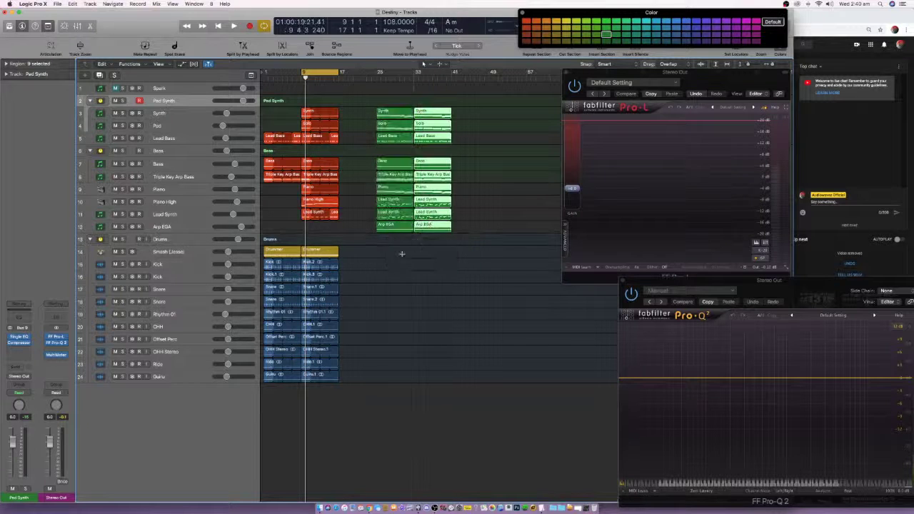
- Copy all Drummer and drum audio regions from the red sections to bar 25, below both green sections
left_click(401, 253)
left_click(408, 225)
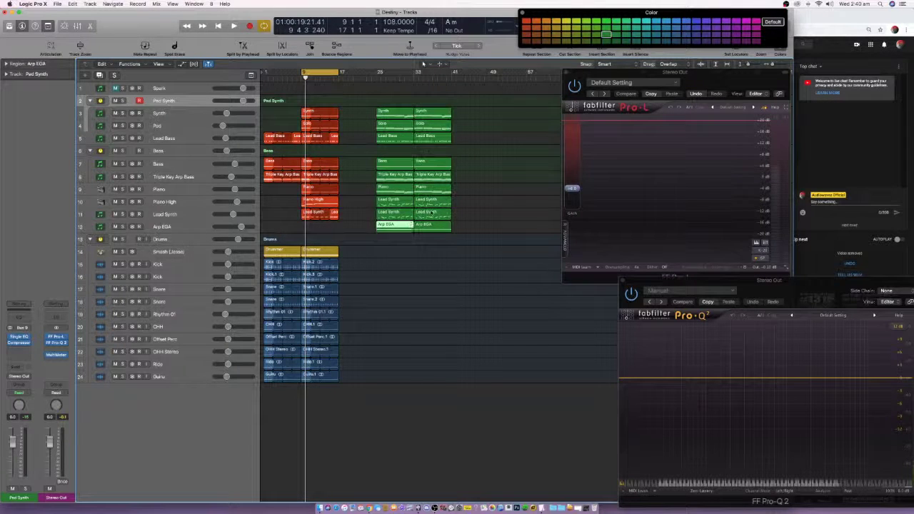
left_click(431, 213)
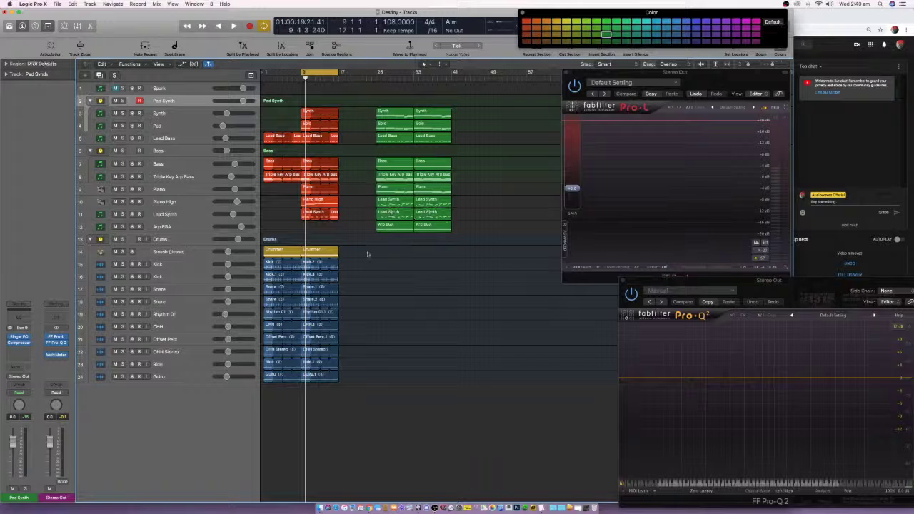
left_click_drag(372, 250, 266, 382)
left_click_drag(270, 253, 383, 253)
- Set the cycle range to the second green section, from bar 33 to bar 41
left_click_drag(321, 69, 451, 72)
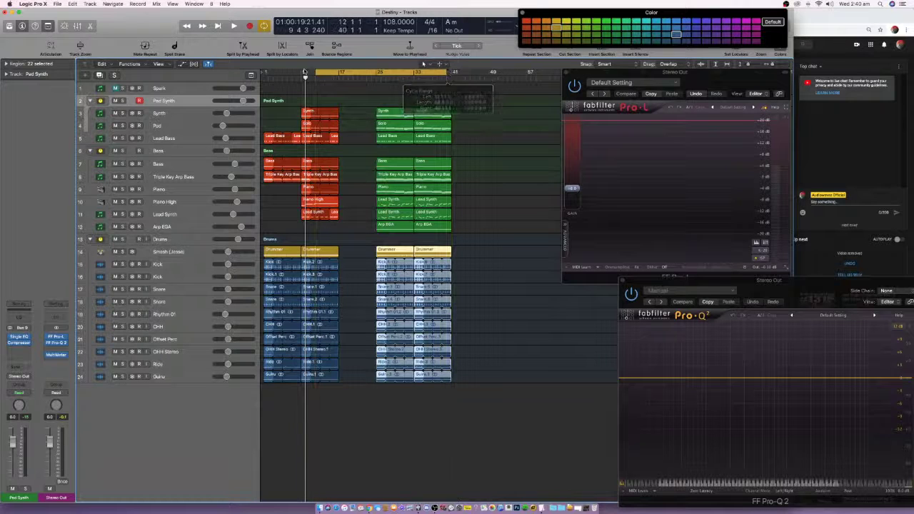
left_click_drag(316, 71, 377, 74)
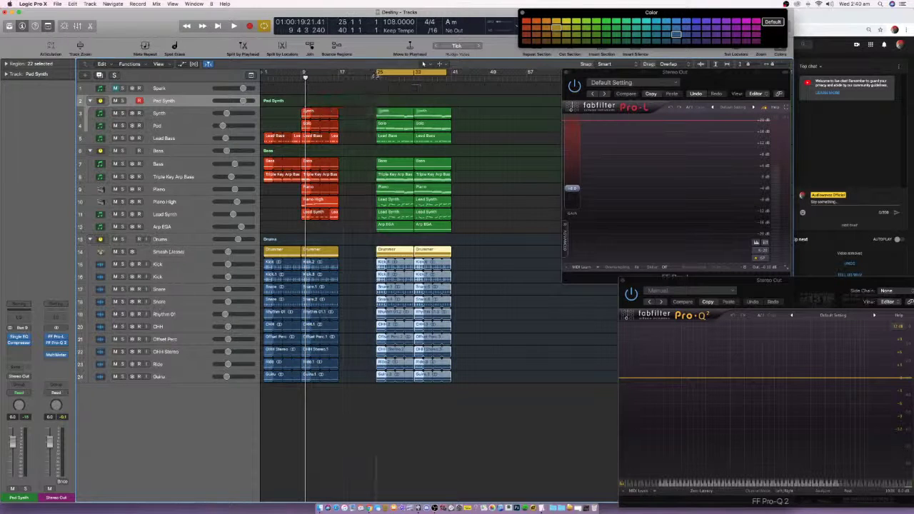
left_click(414, 72)
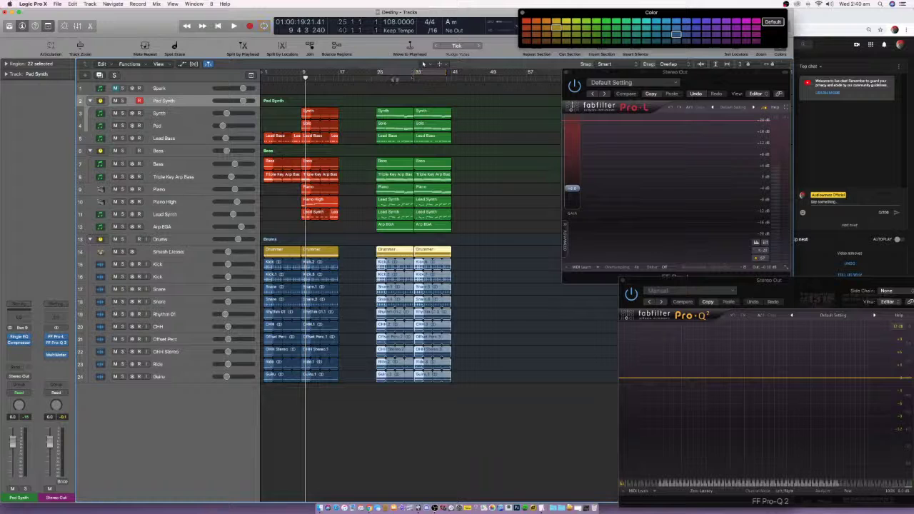
left_click_drag(400, 72, 360, 72)
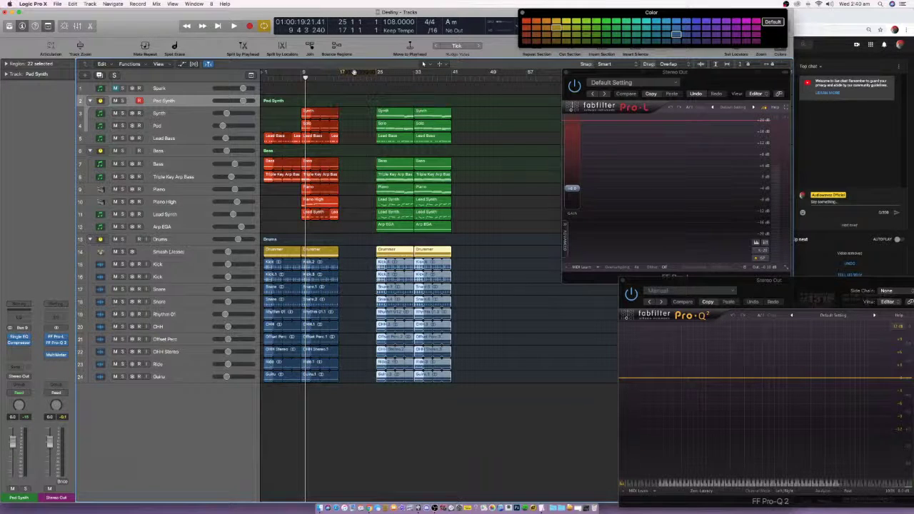
left_click_drag(416, 72, 452, 75)
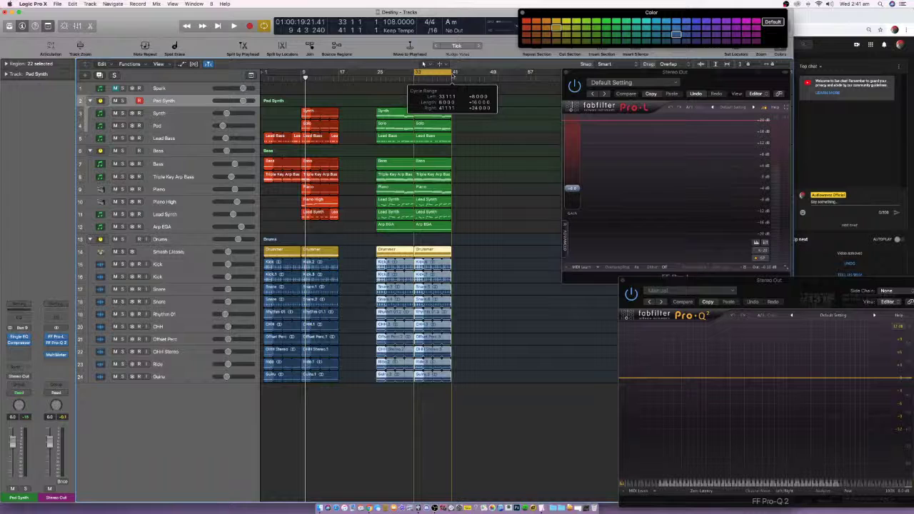
- Set a skip cycle over the empty bars 17 to 25, play the arrangement to bar 41, clear the region selection, and save the project
left_click_drag(455, 73, 348, 73)
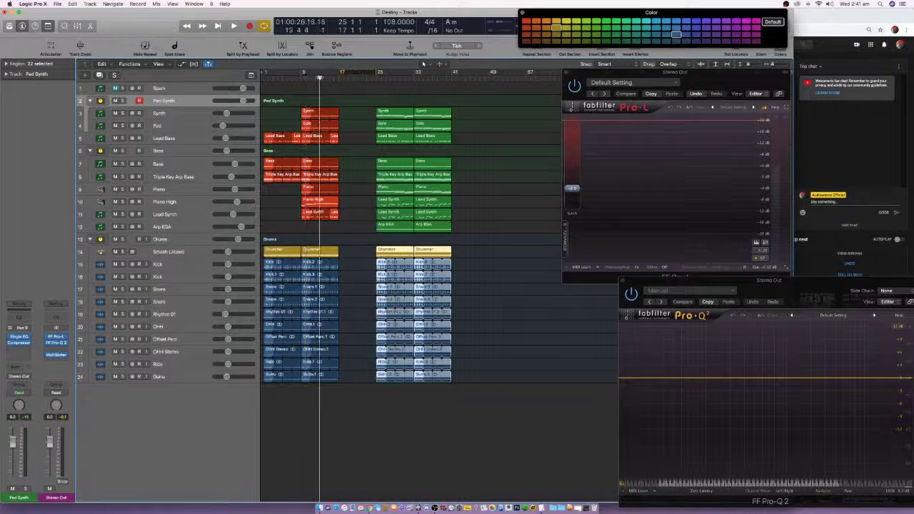
key("space")
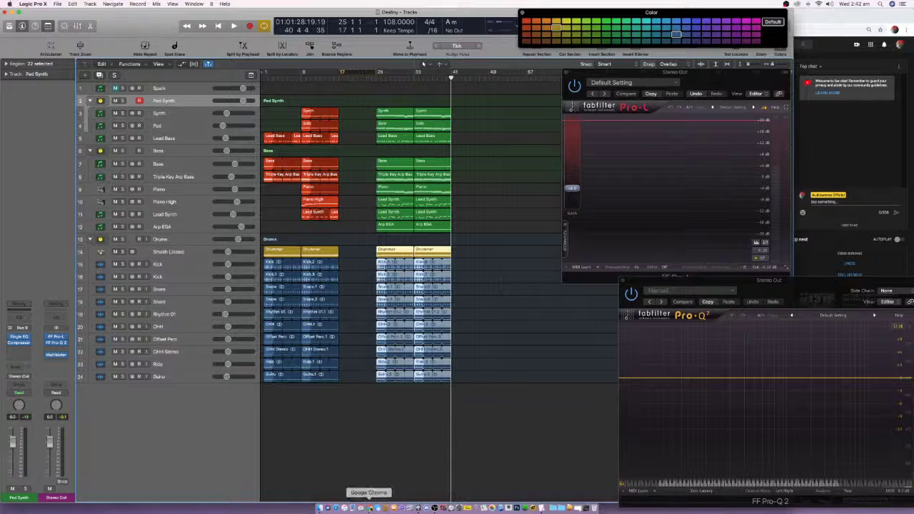
left_click(509, 333)
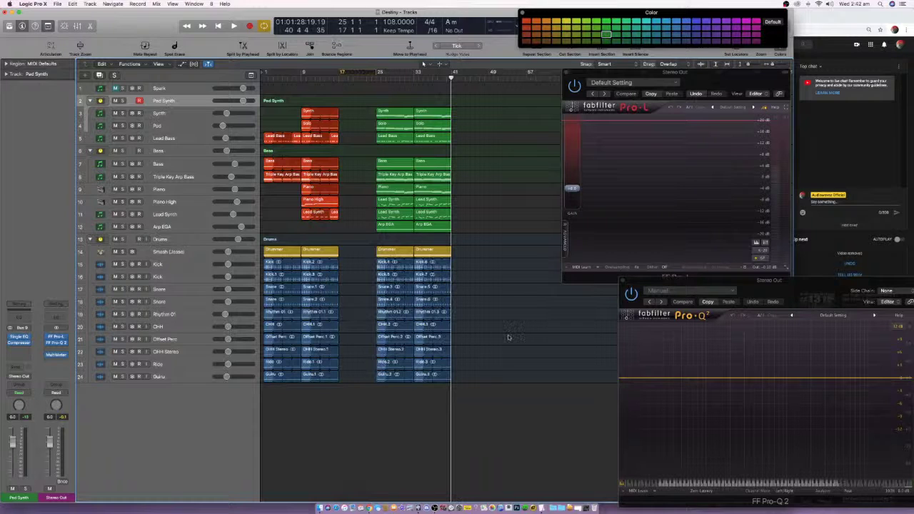
key("super+s")
- Examine the channel strip plug-ins of the Lead Synth track, the individual drum audio tracks, and the Drums stack
left_click(176, 215)
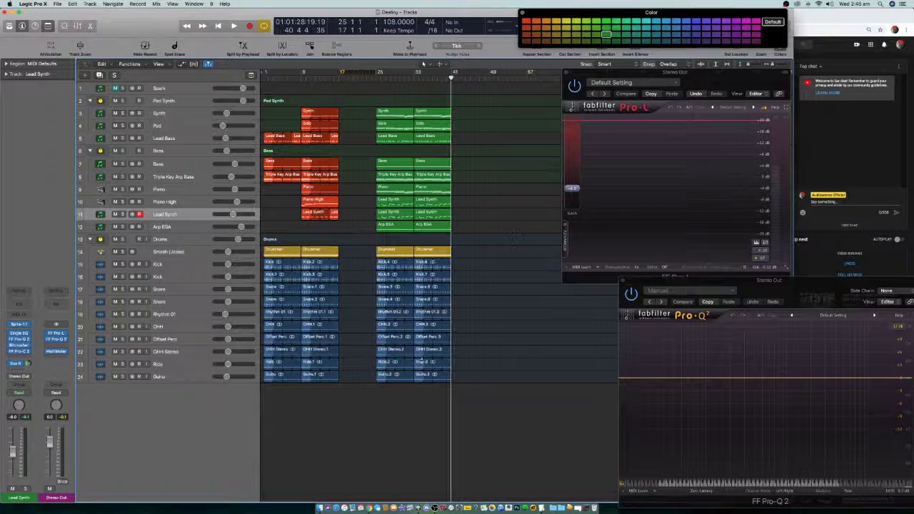
left_click(205, 264)
key("Down")
key("Down")
key("Down")
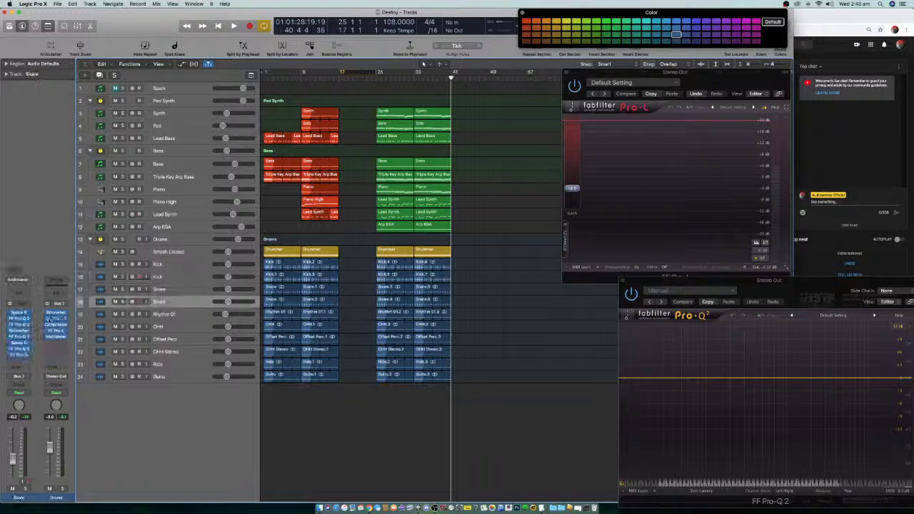
left_click(186, 340)
left_click(184, 352)
left_click(182, 364)
left_click(179, 377)
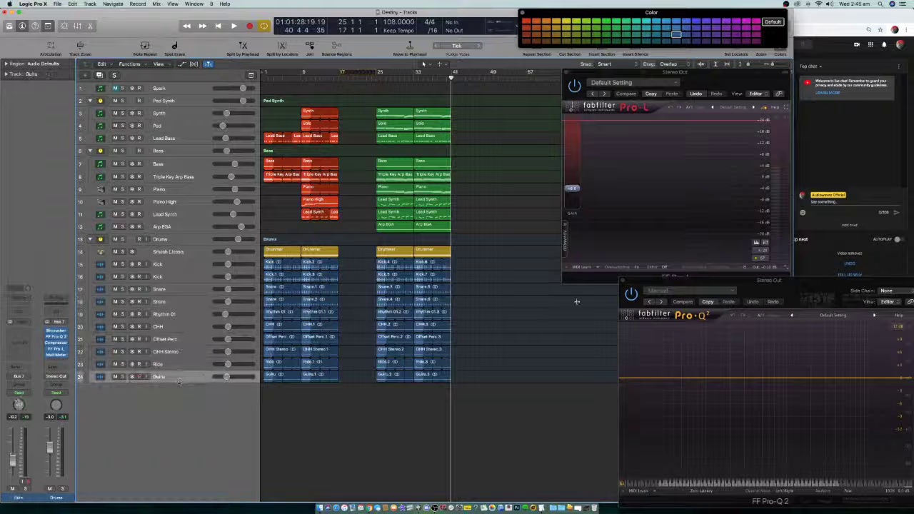
left_click(177, 238)
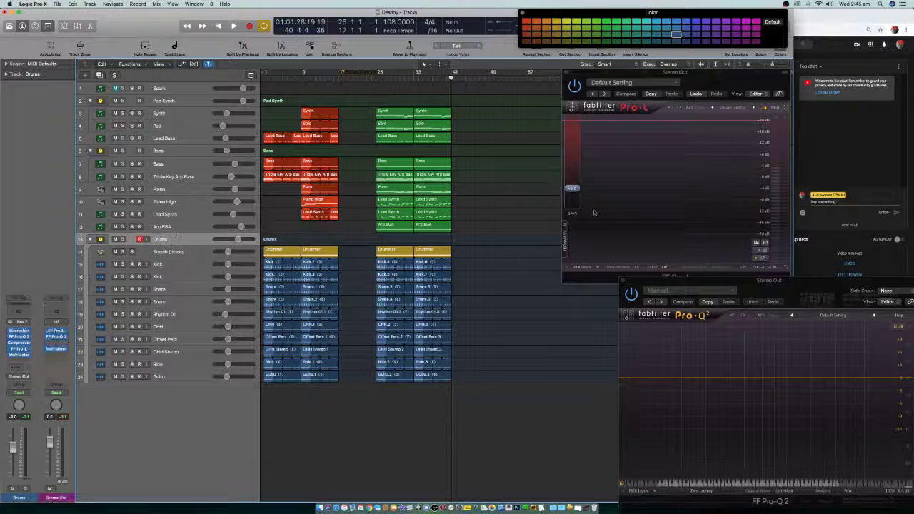
- Switch to OBS and restore its minimized window
left_click(438, 508)
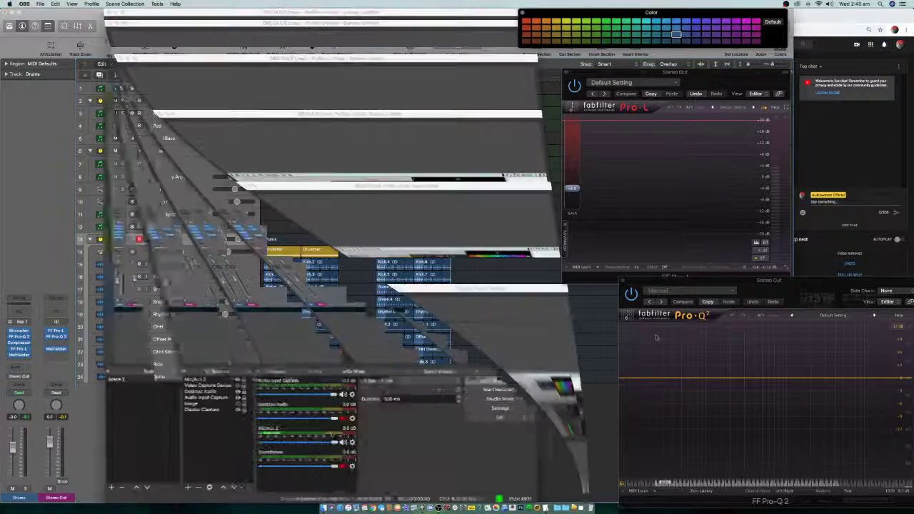